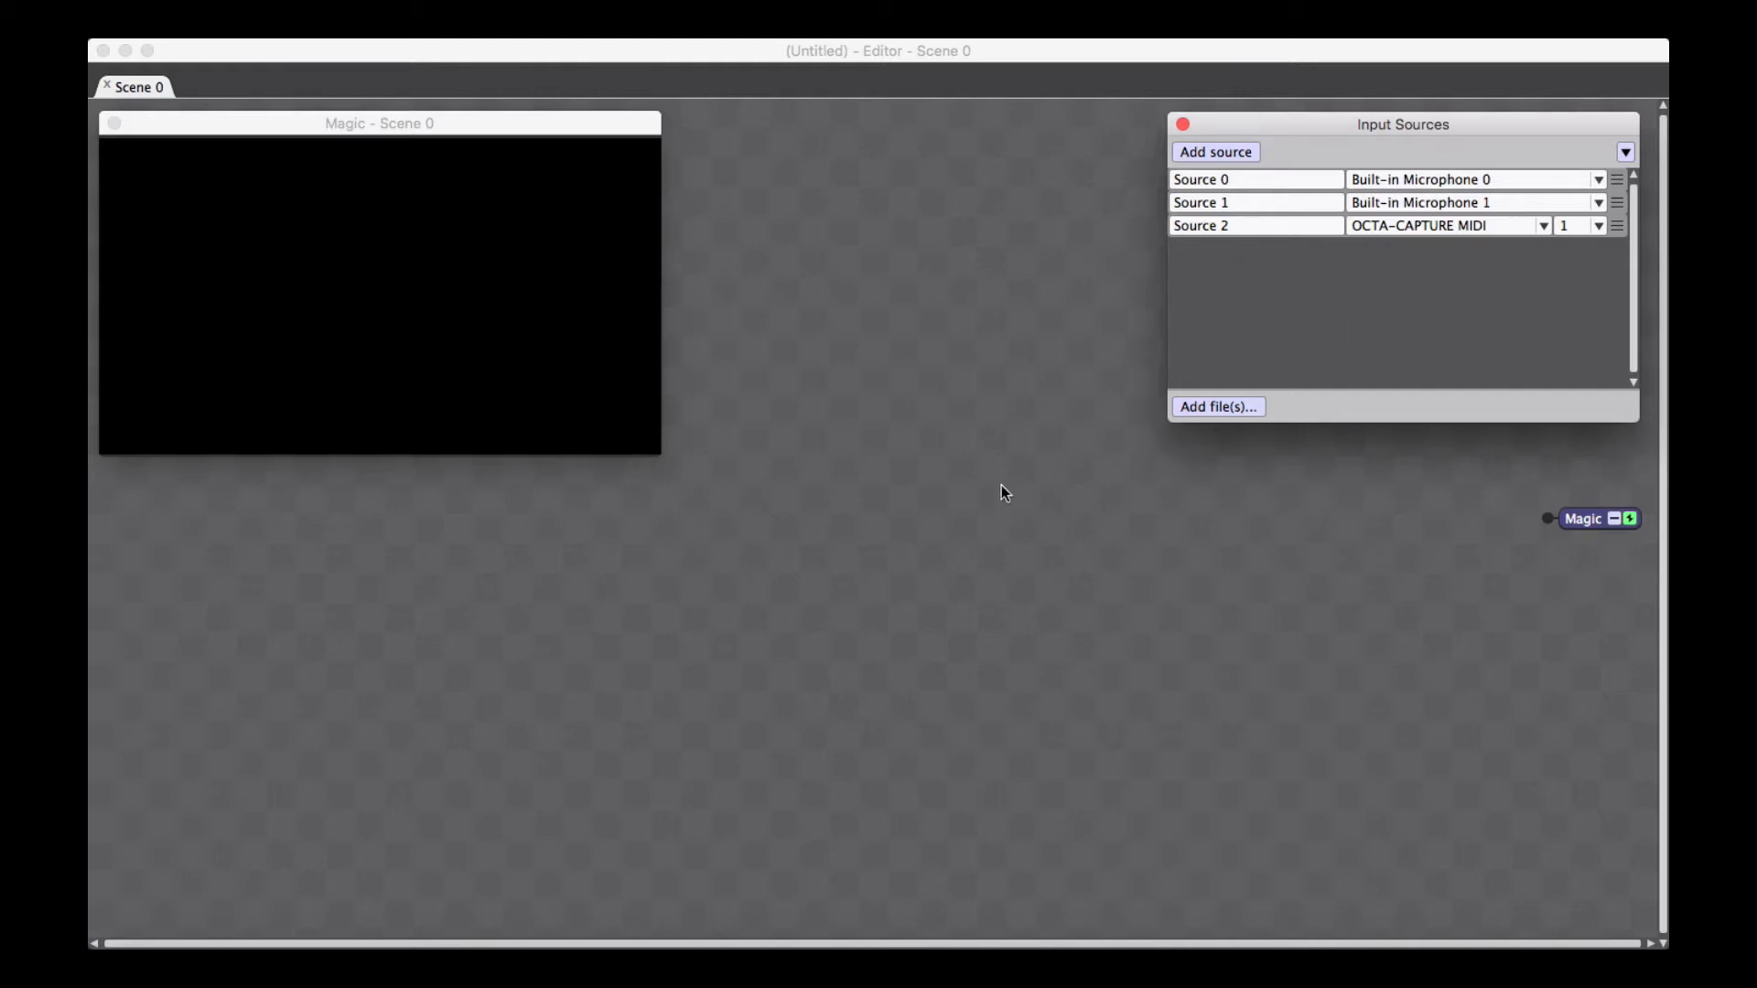
Switch to Logic Pro X and look through the piano, bass and strings regions of the Magic Visualizer Project
click(984, 961)
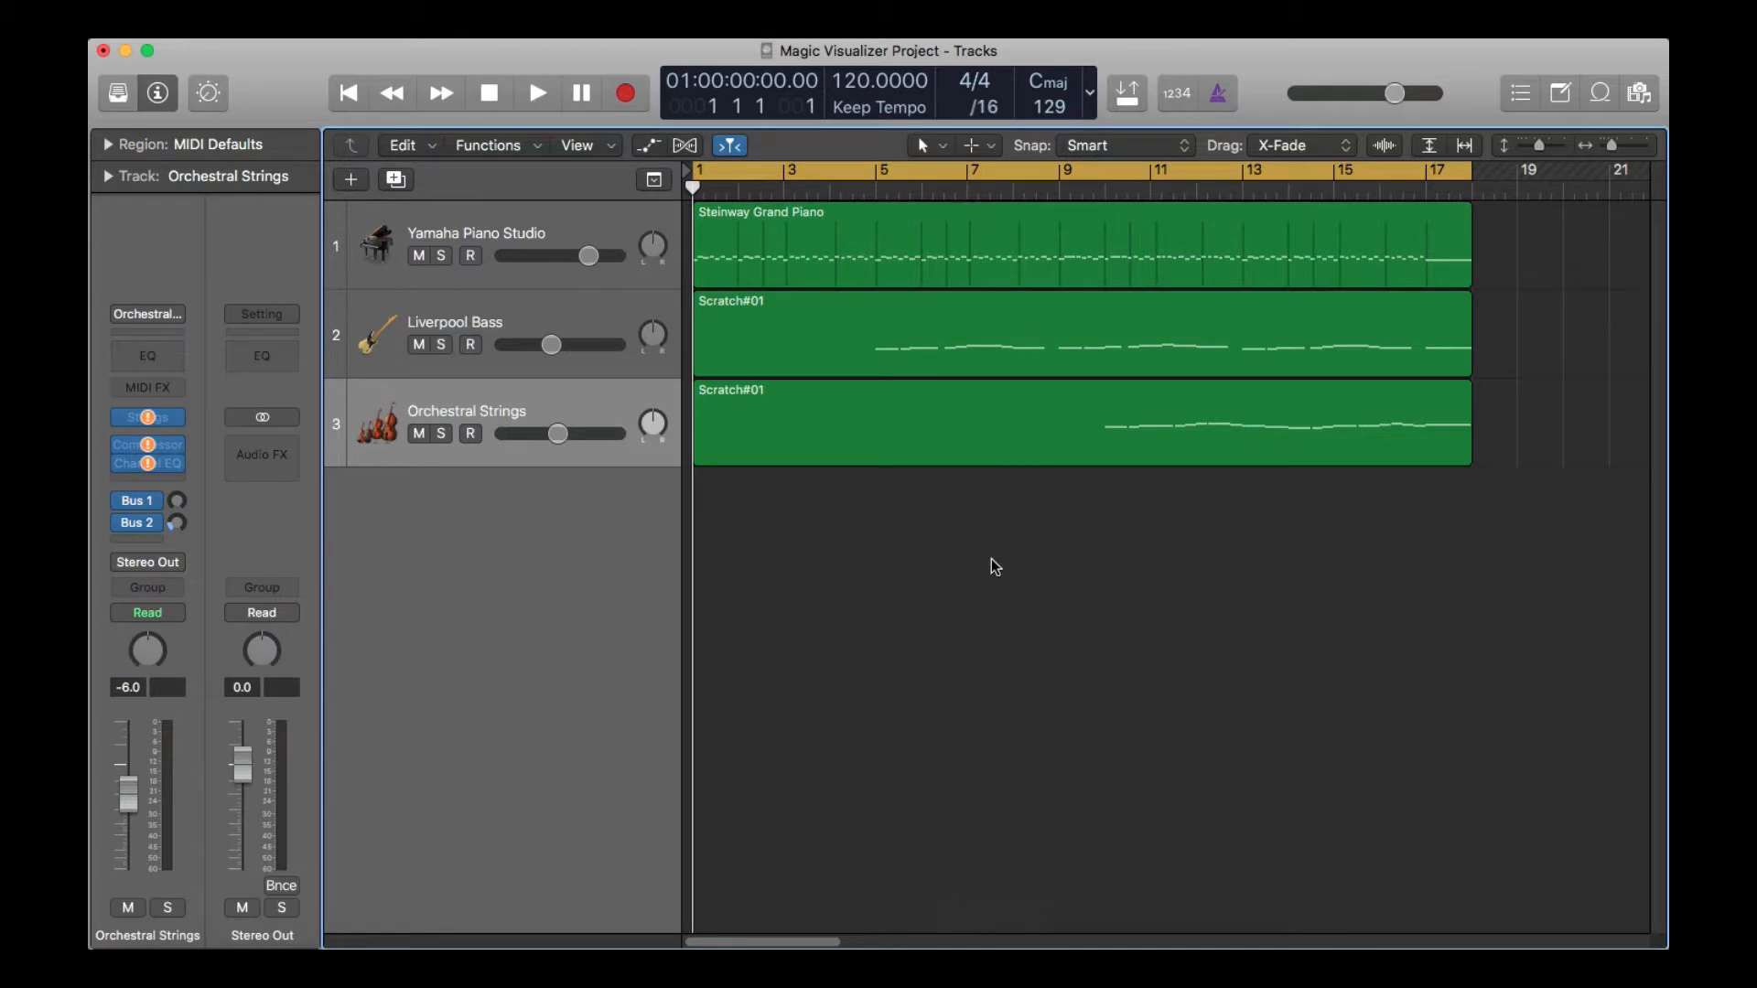
click(615, 228)
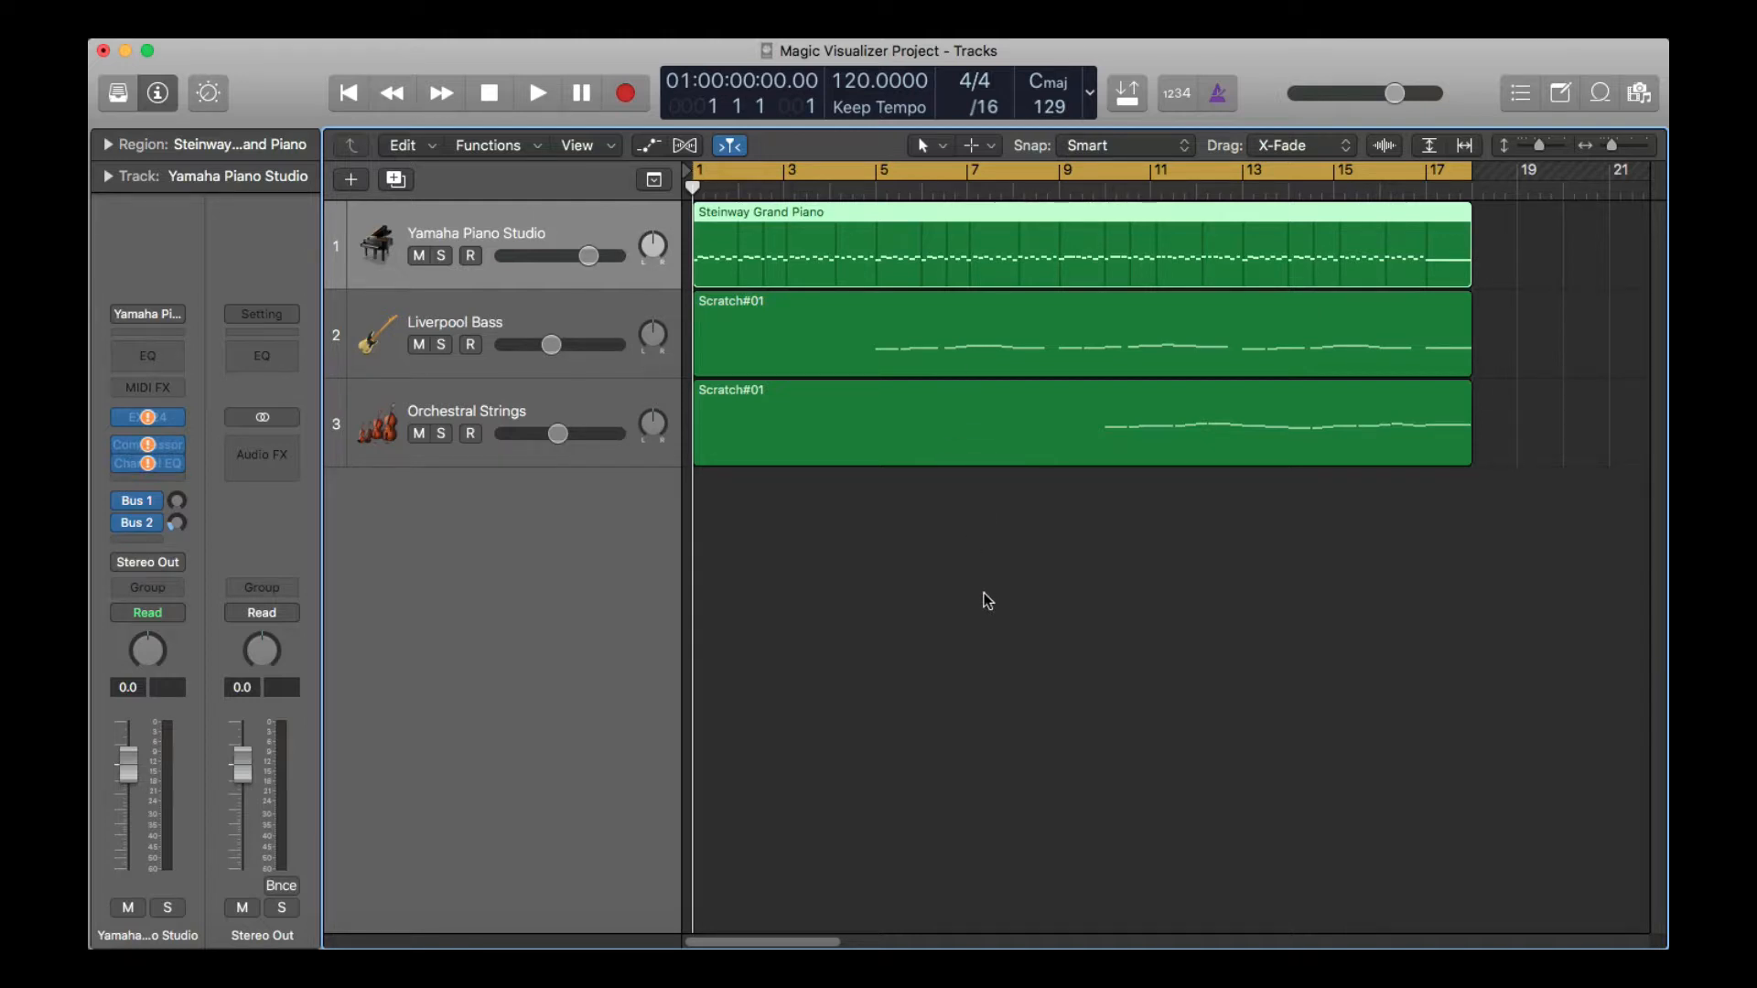
click(924, 450)
click(919, 354)
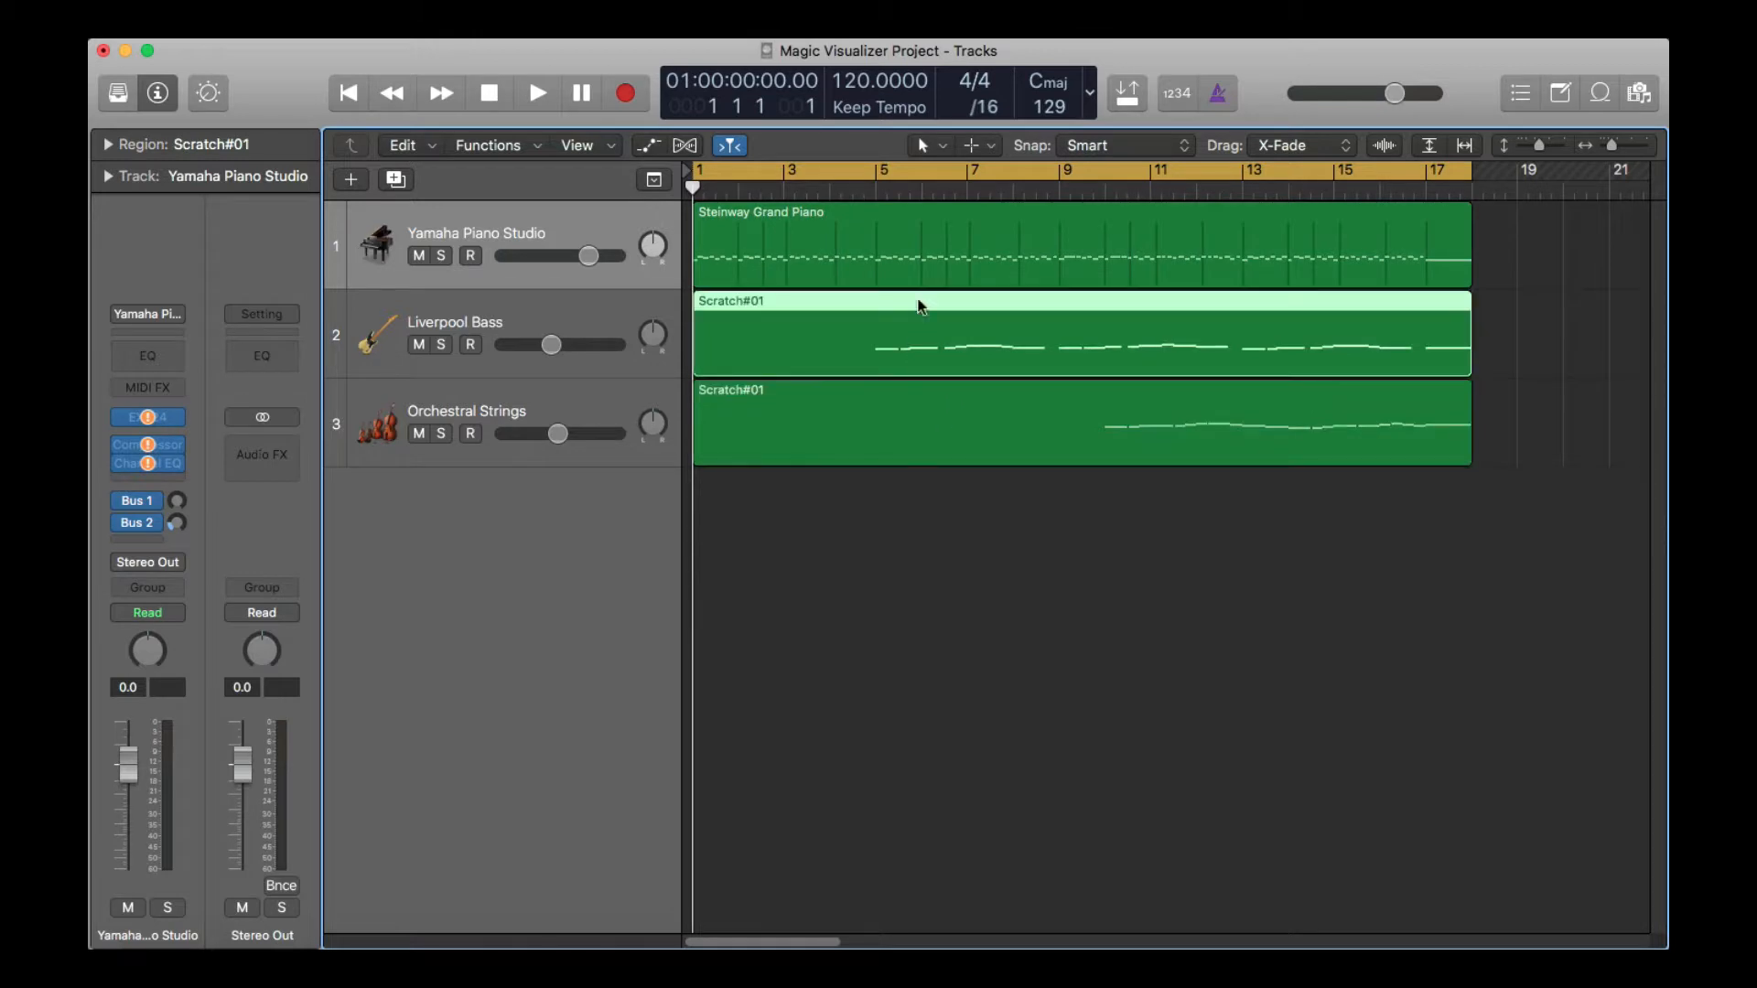
click(932, 215)
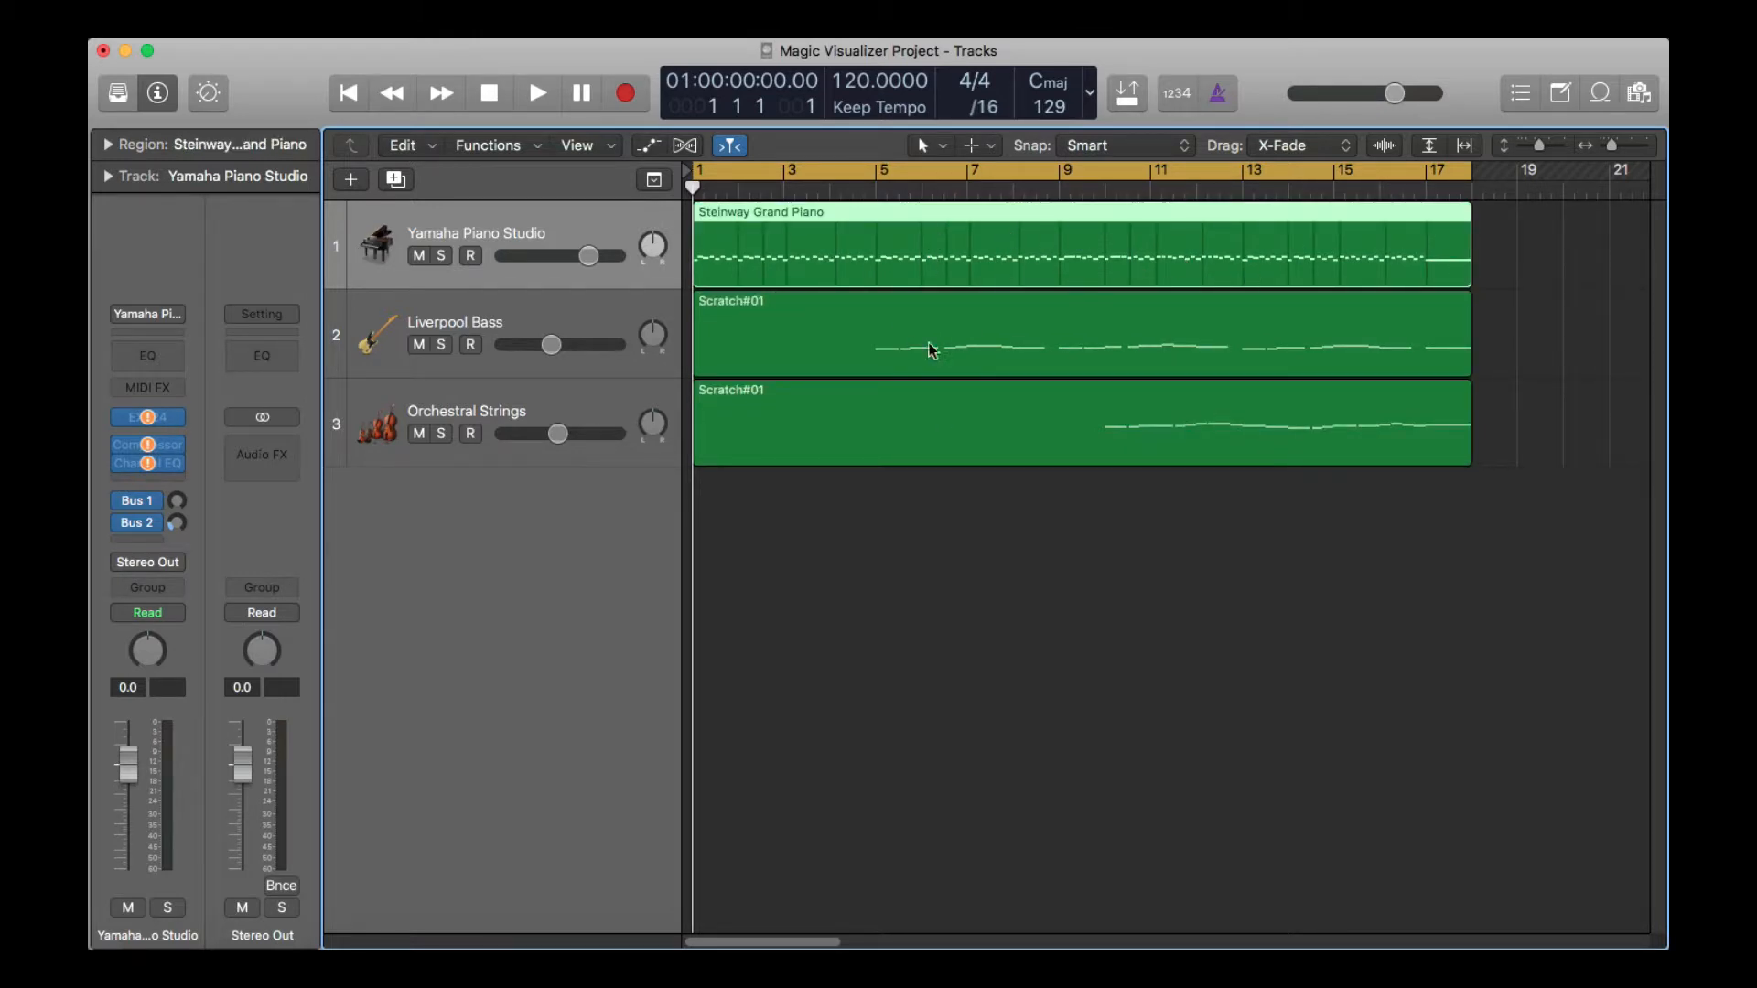
click(998, 353)
click(1002, 414)
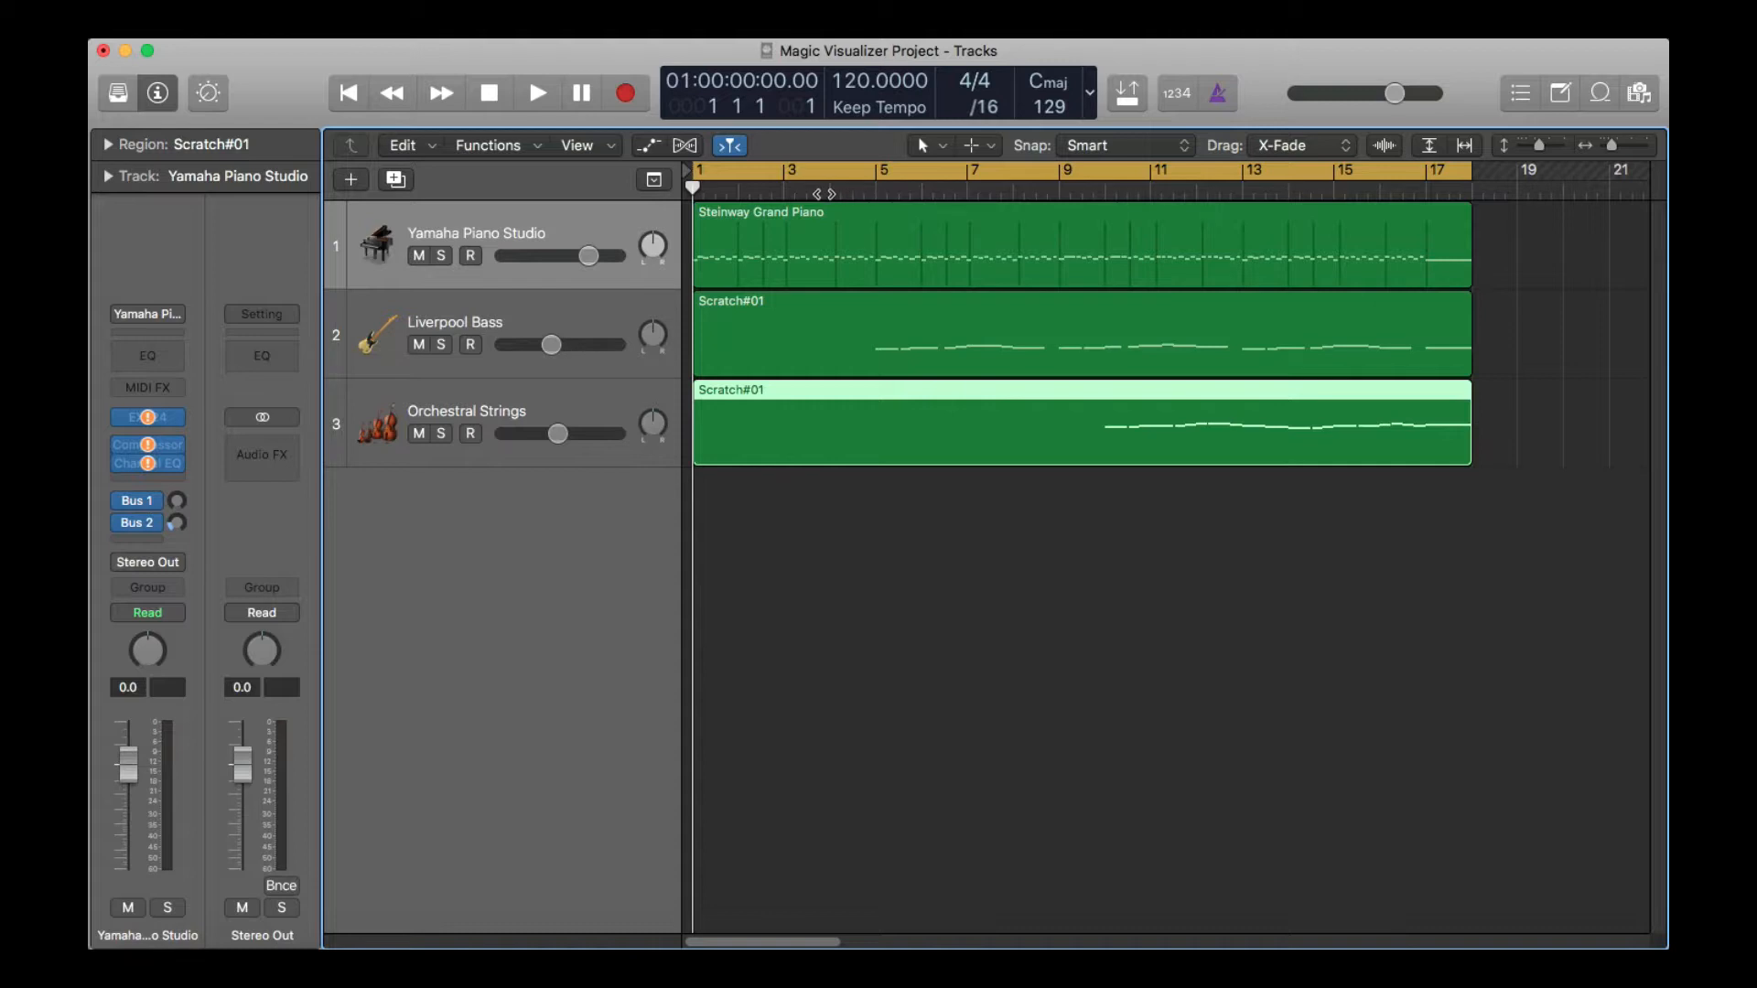
Play the arrangement up to about bar 13, stop playback and return the playhead to the beginning
key(space)
click(1068, 661)
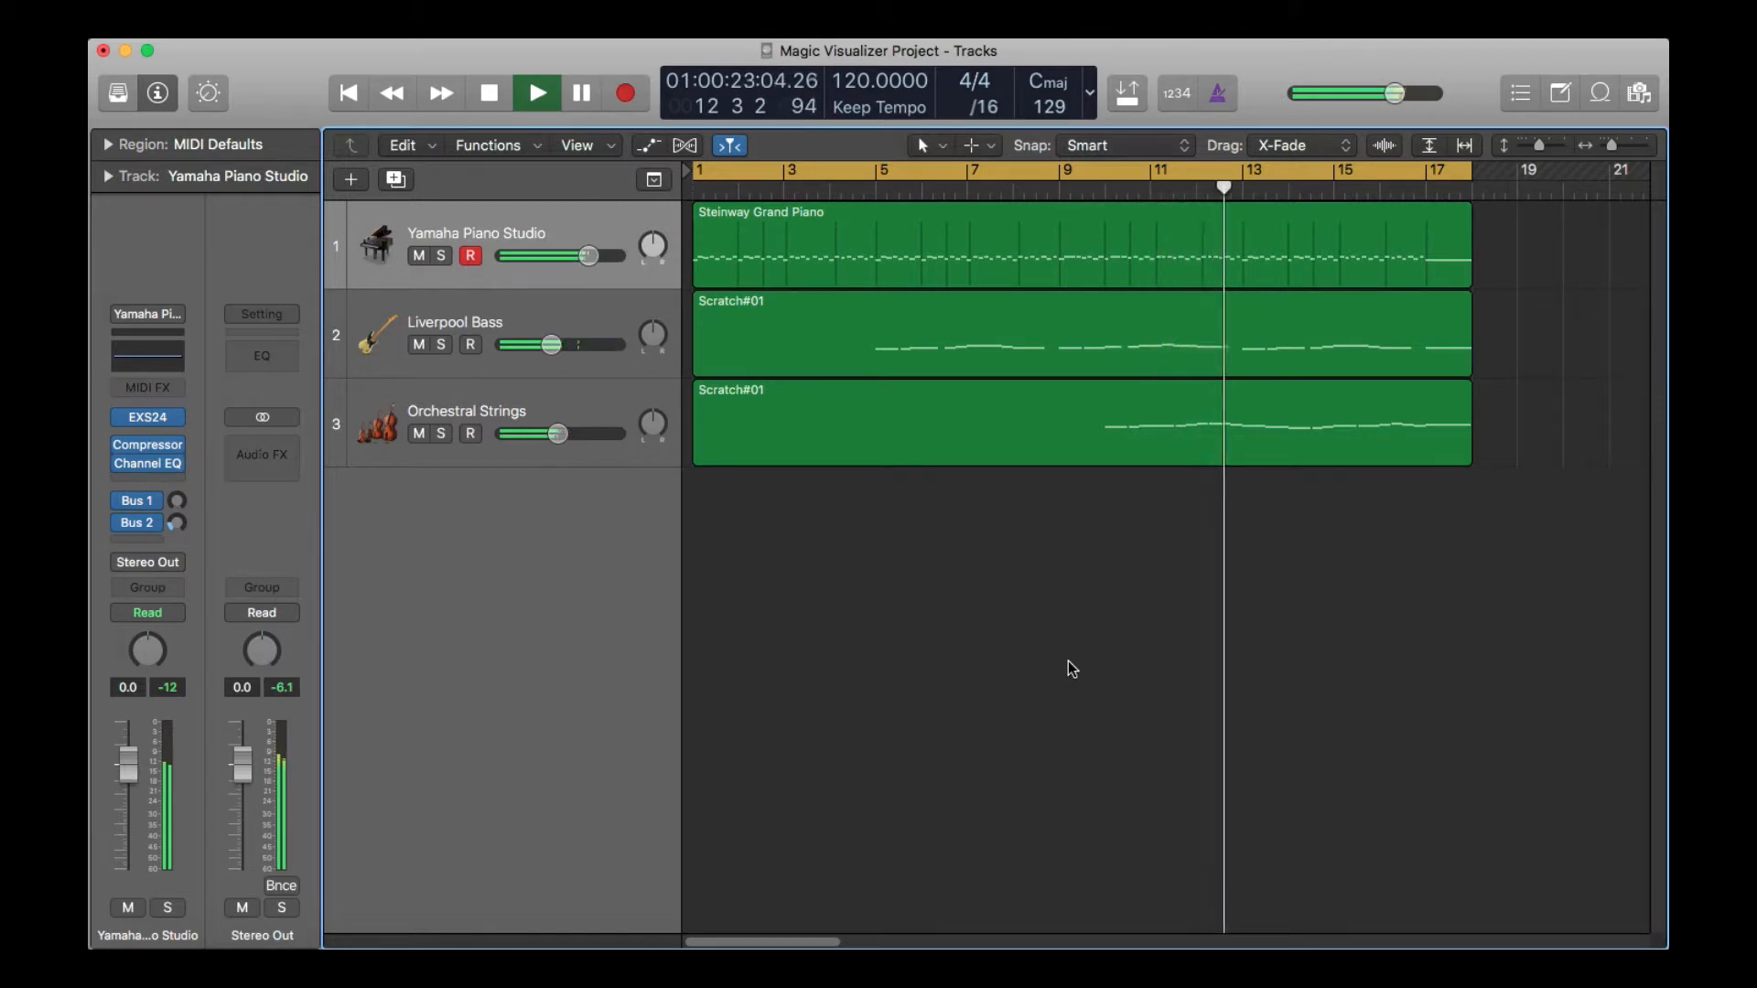
key(space)
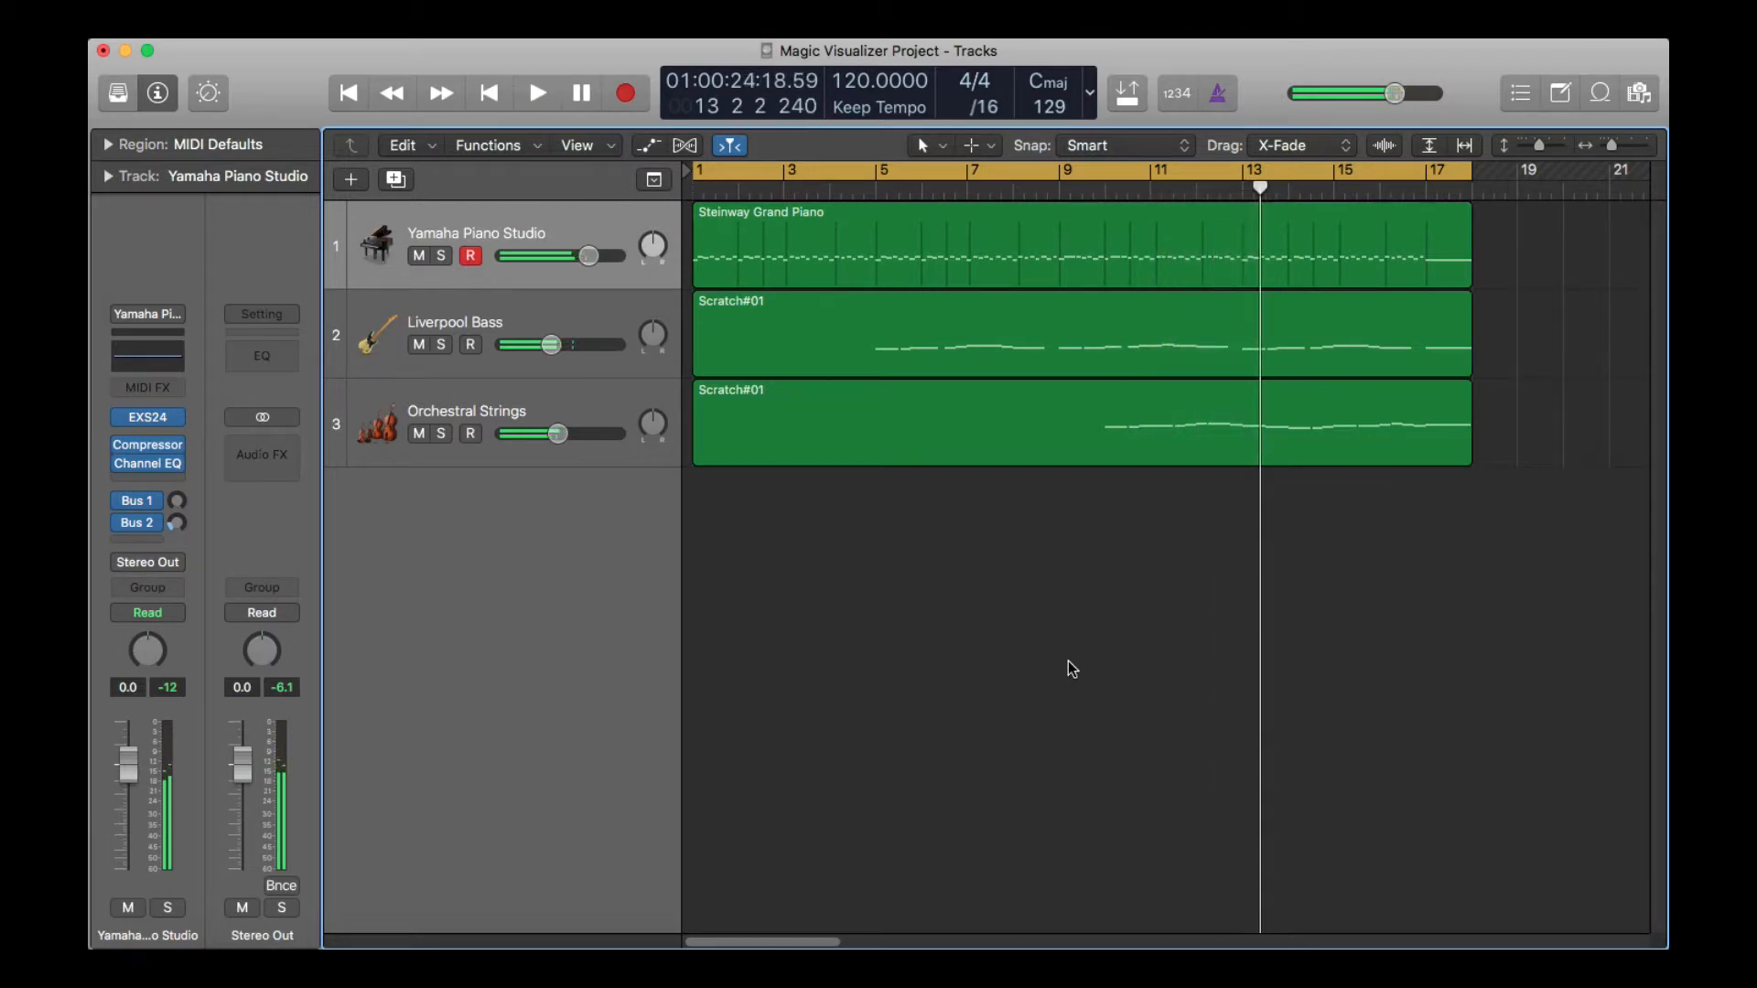
key(Return)
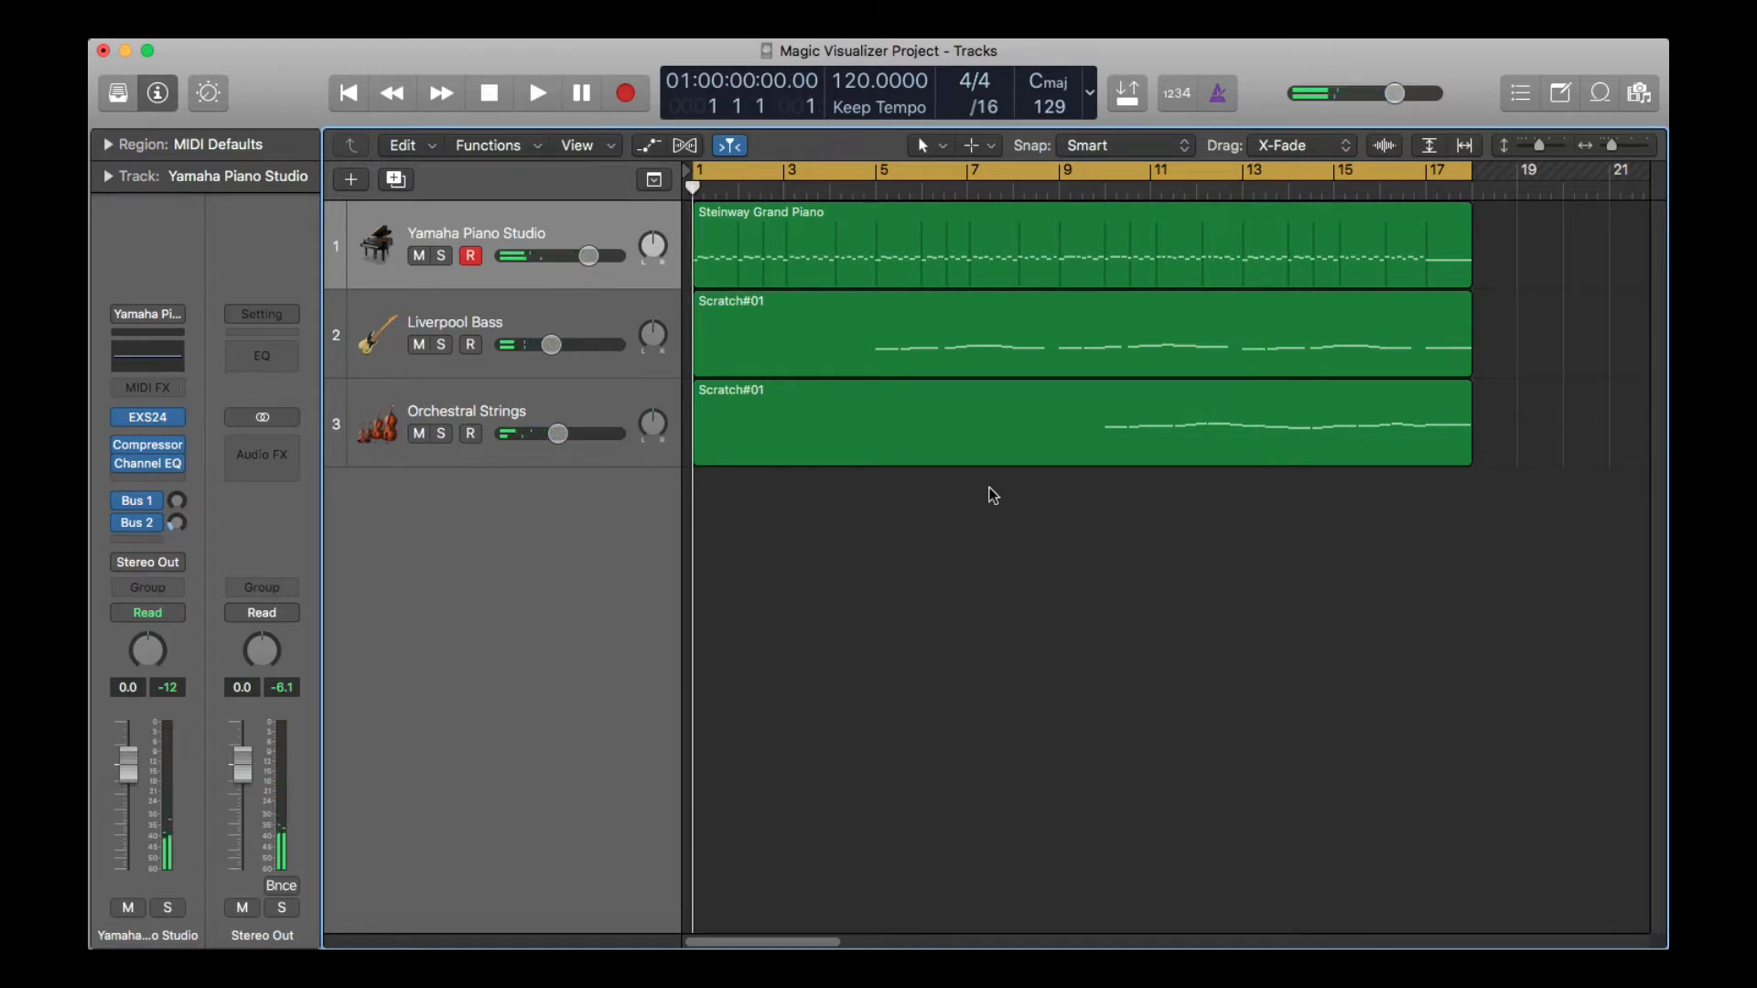
Examine the Yamaha Piano Studio, Liverpool Bass and Orchestral Strings tracks and their regions one by one, and deselect all regions
click(597, 216)
click(608, 369)
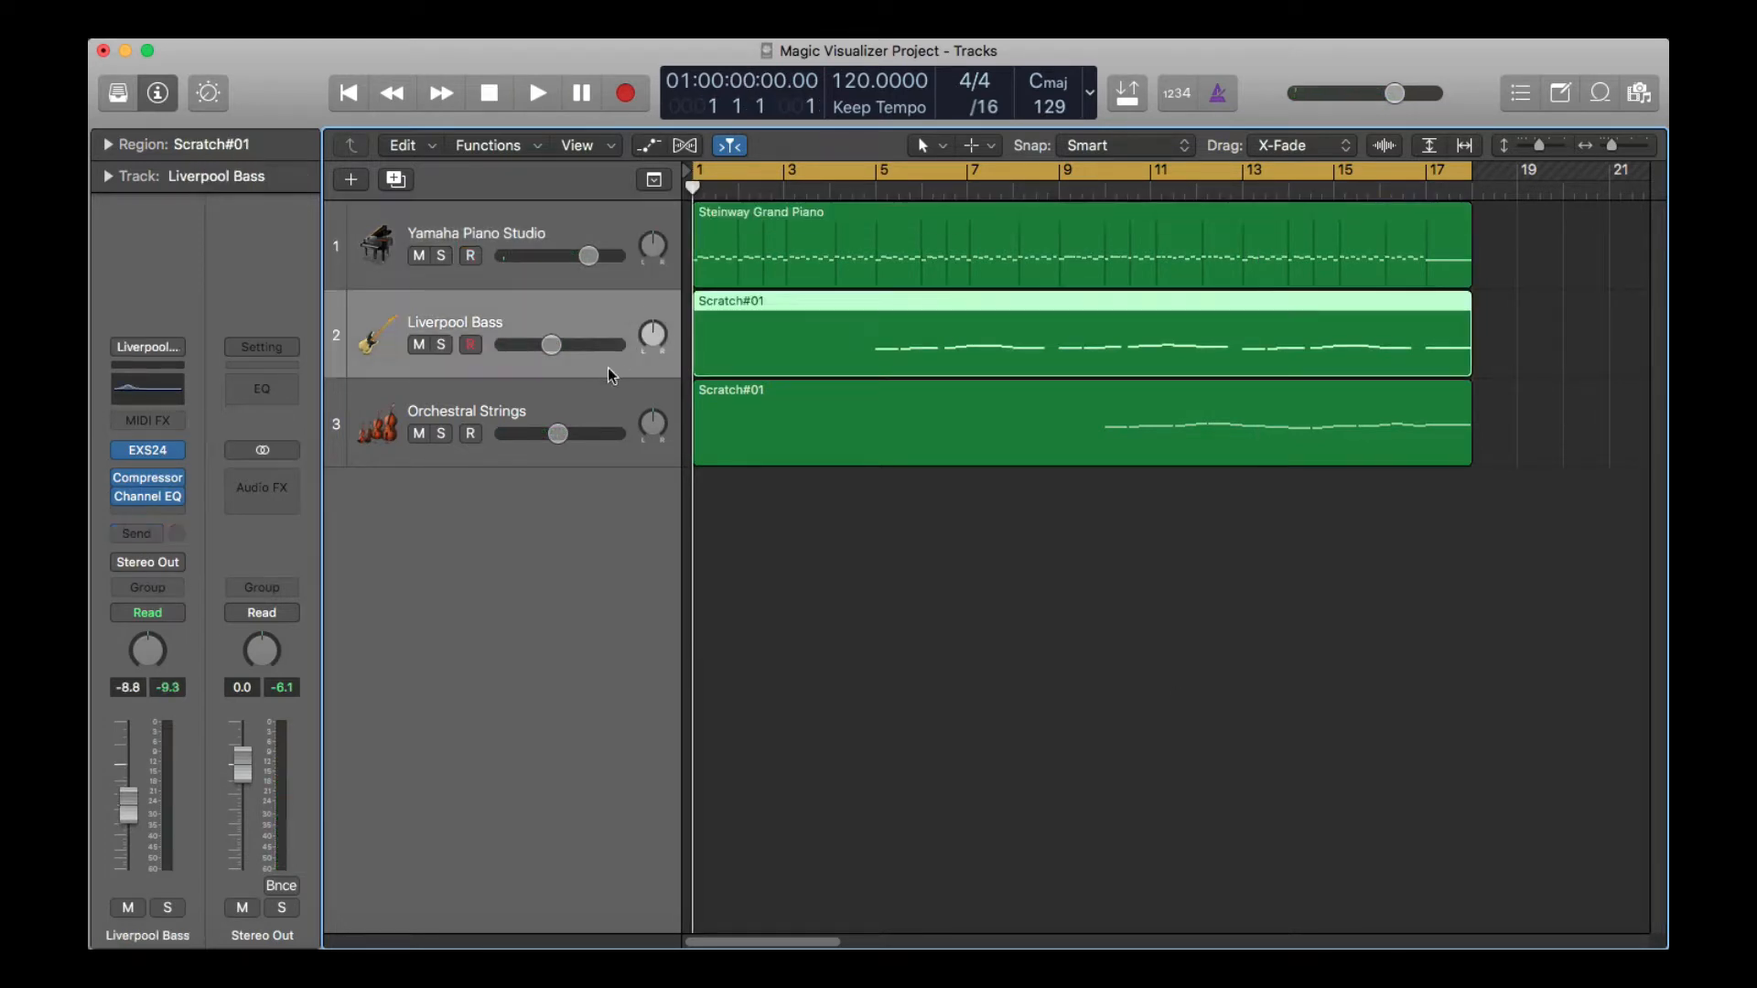
click(584, 399)
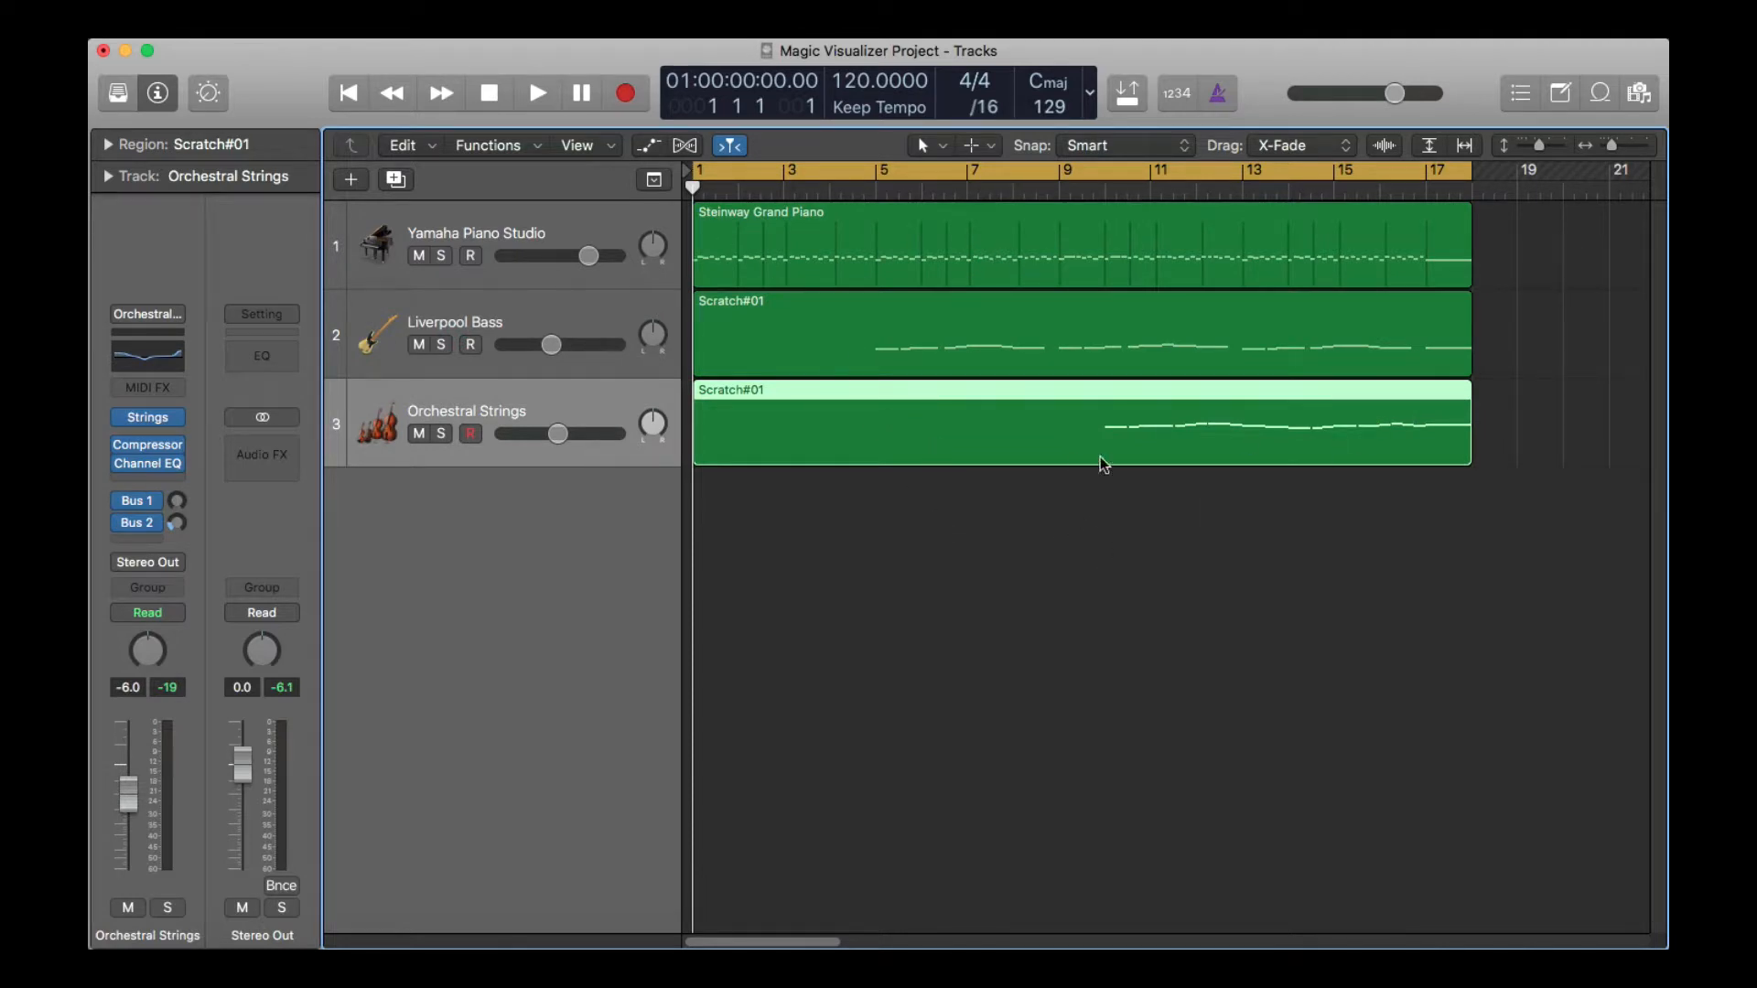
click(876, 244)
click(870, 315)
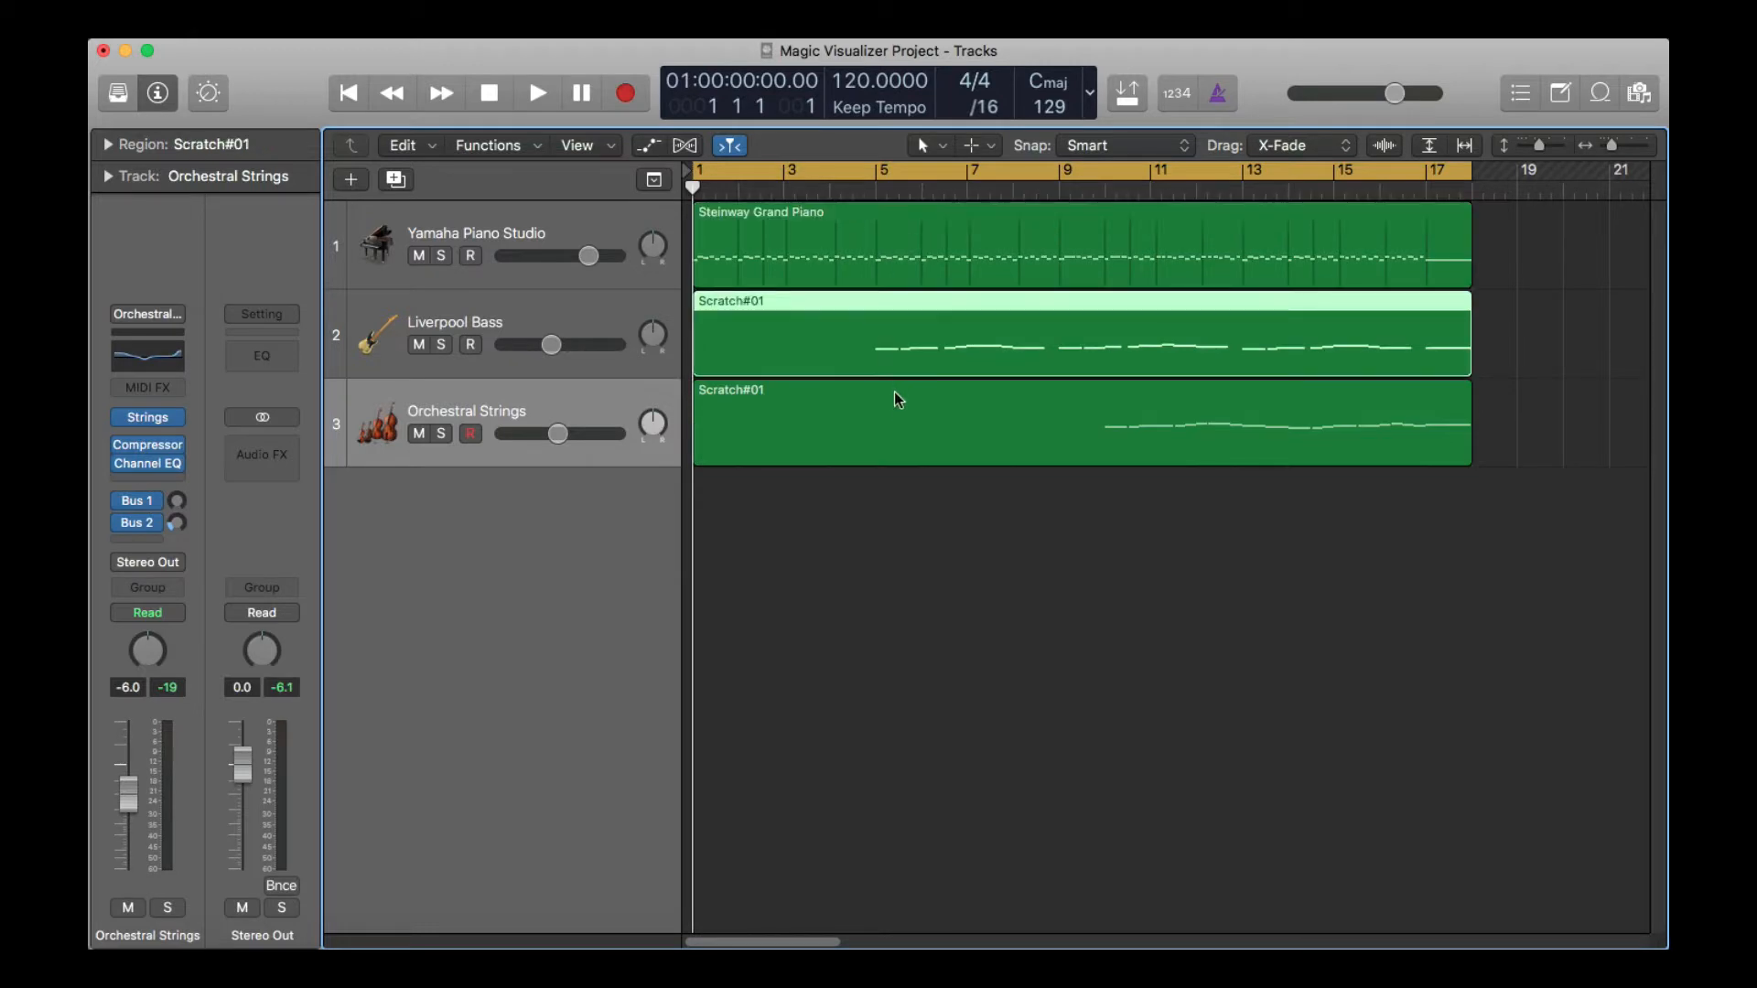
click(897, 400)
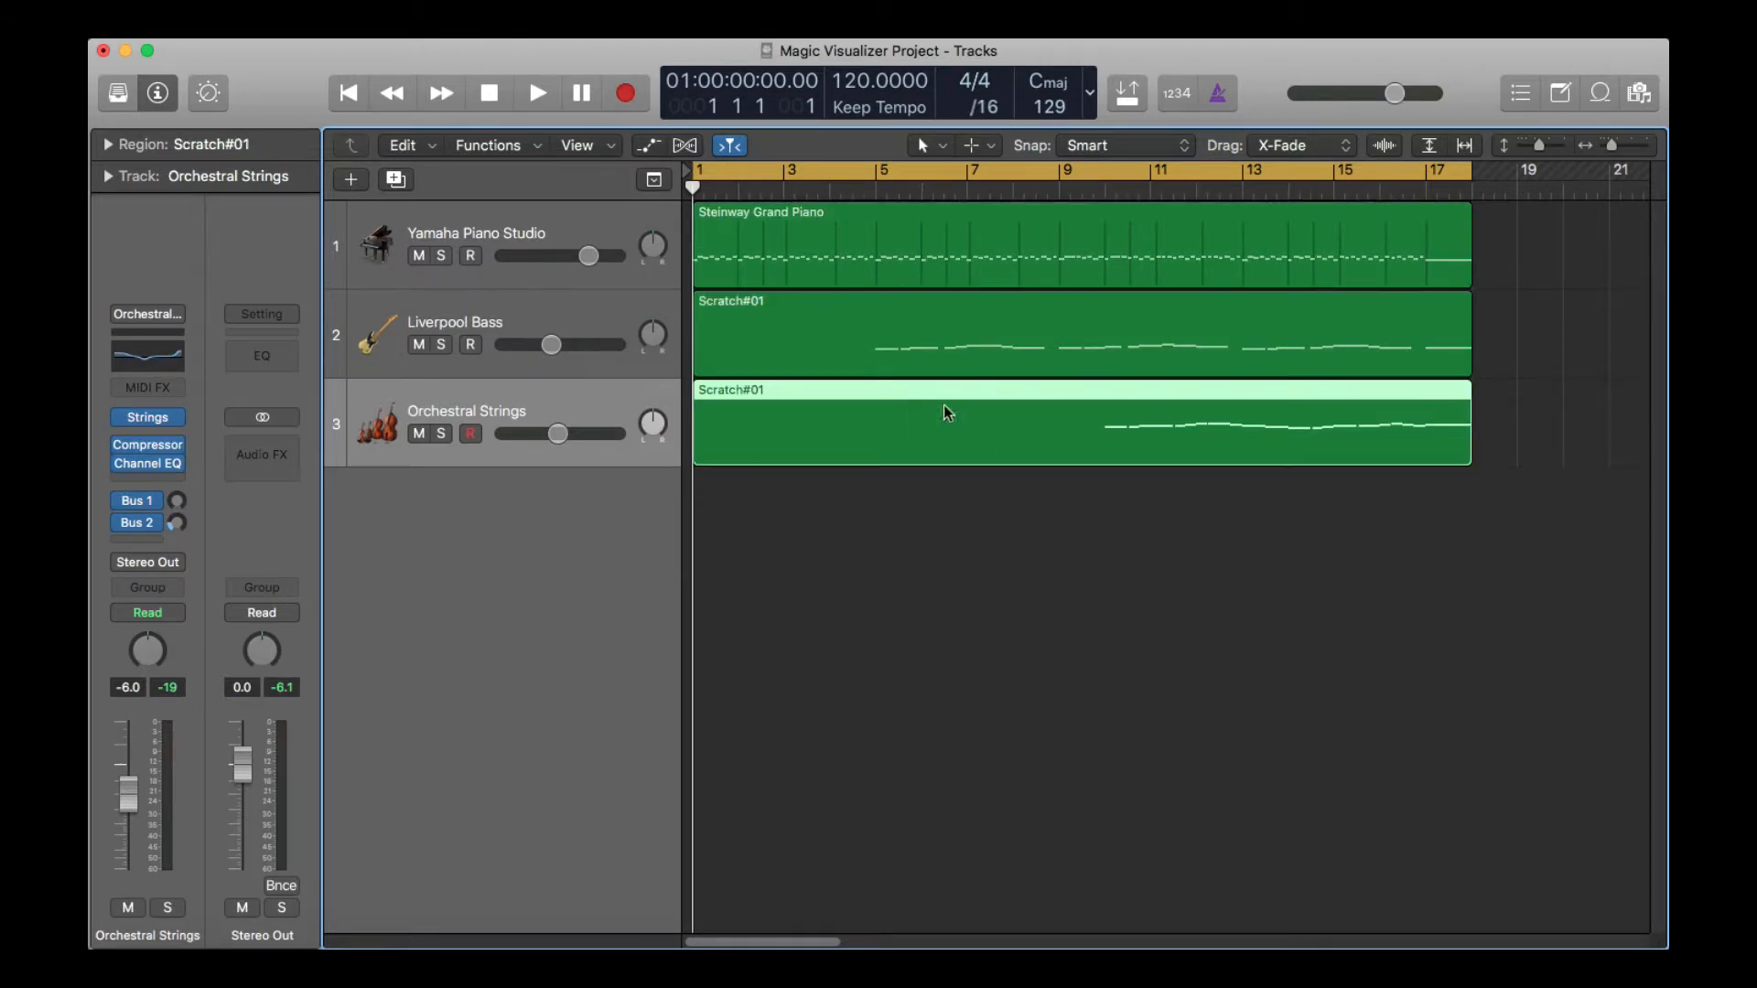
click(885, 228)
click(896, 319)
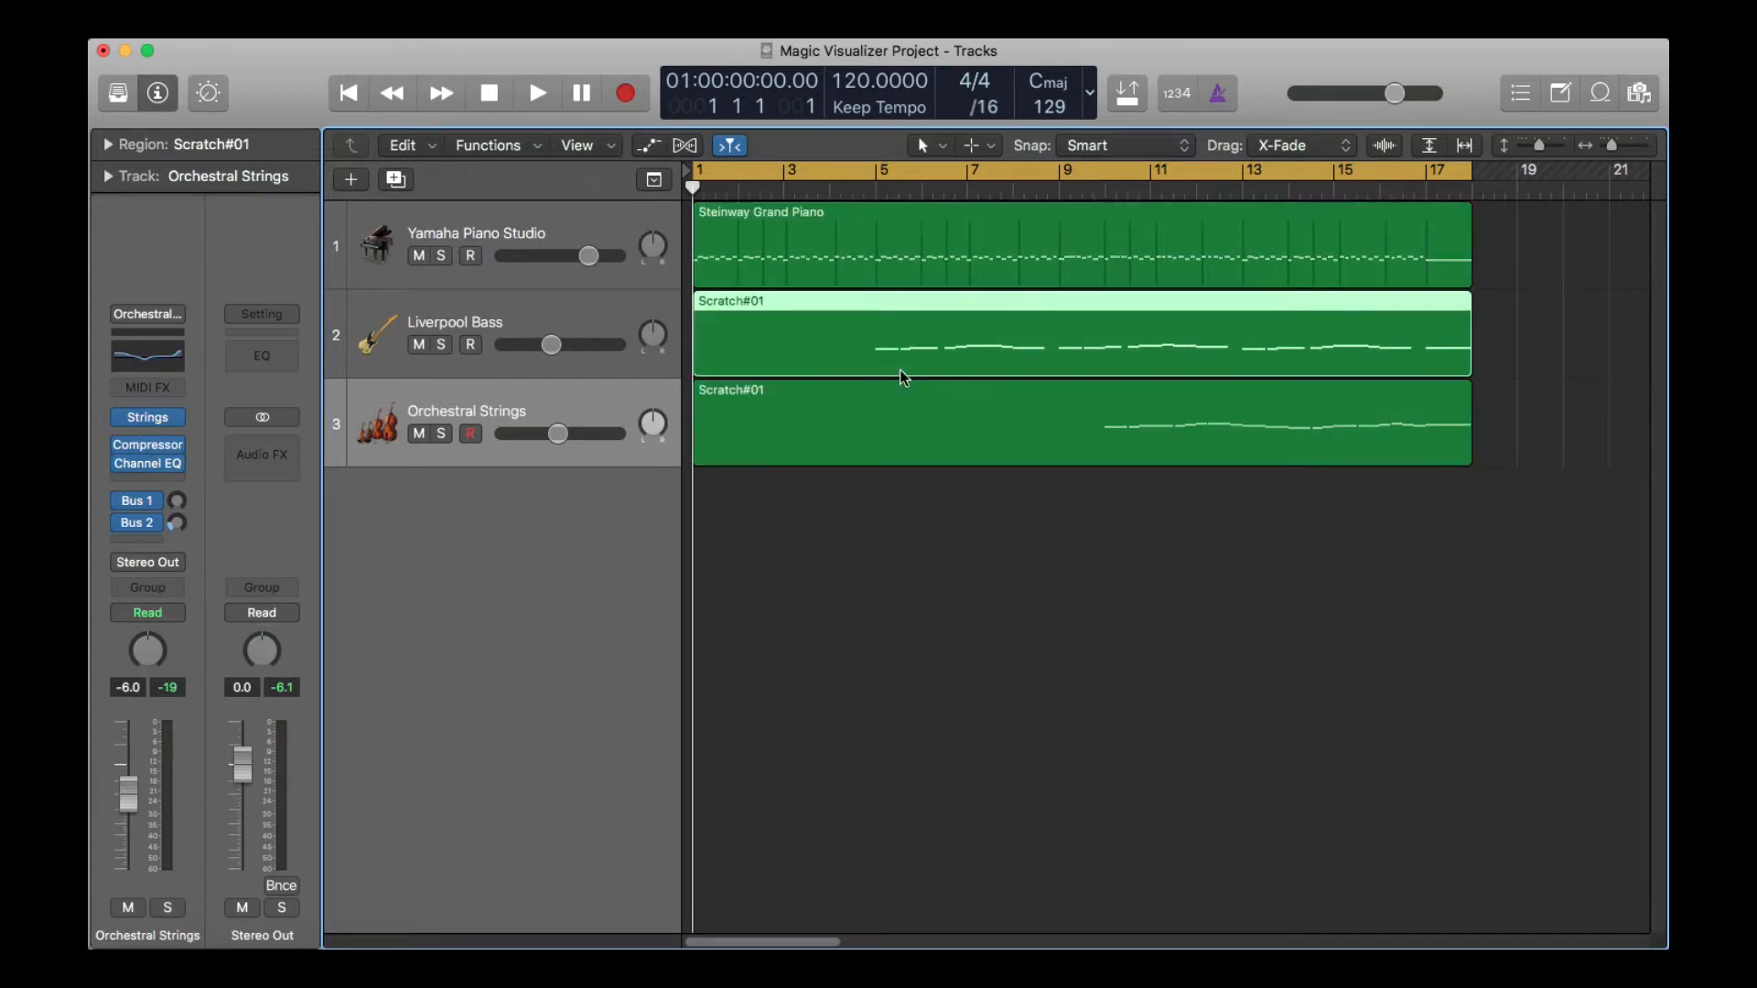
click(908, 407)
click(1171, 656)
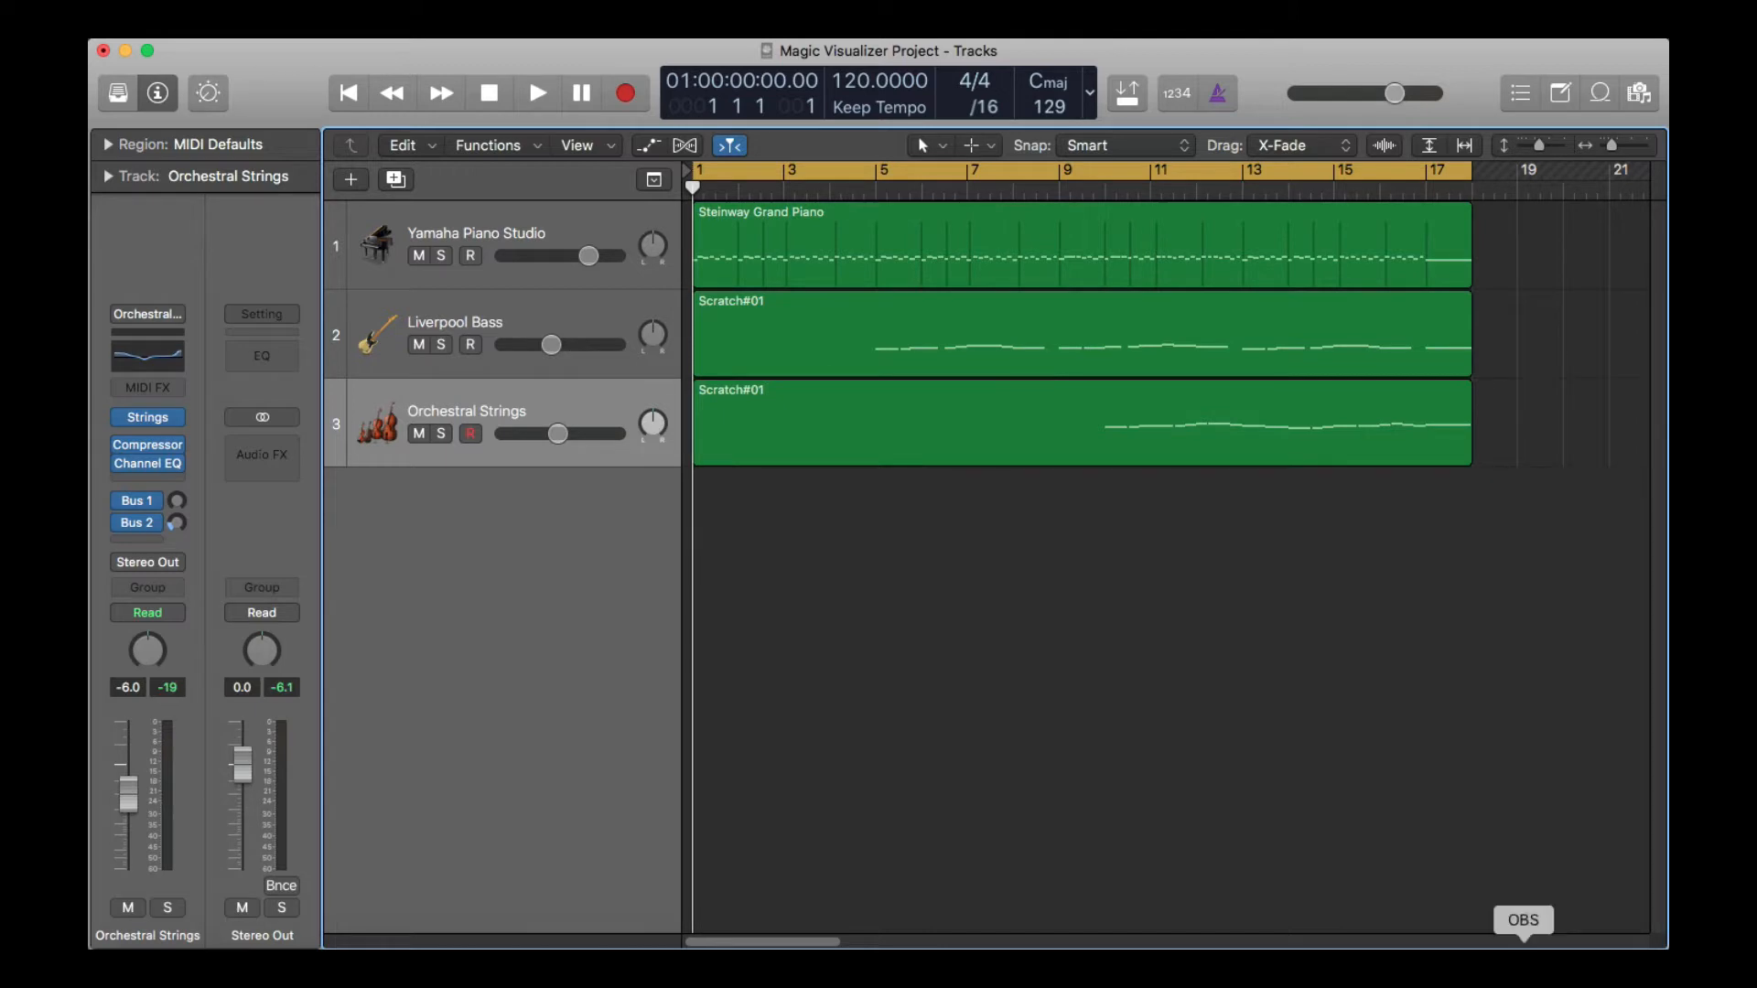
Switch to Finder and look through the piano, bass, strings and full-project MIDI files in the Magic Visualizer Project folder
click(1483, 961)
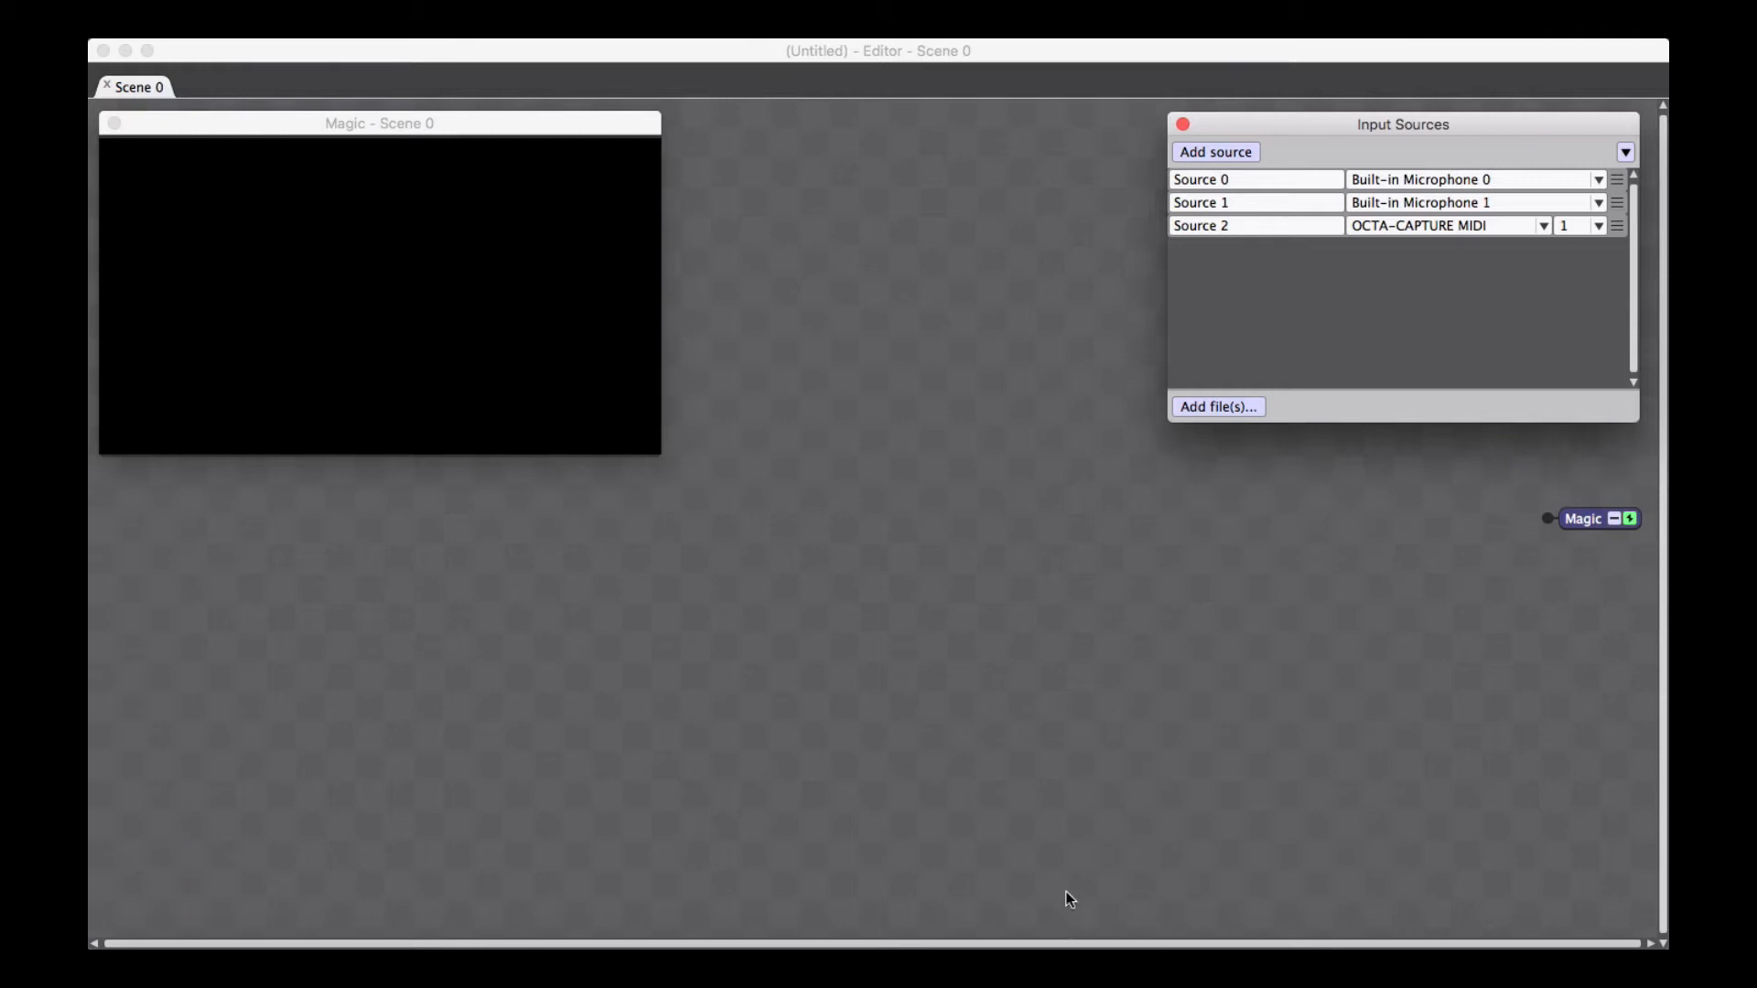
click(983, 965)
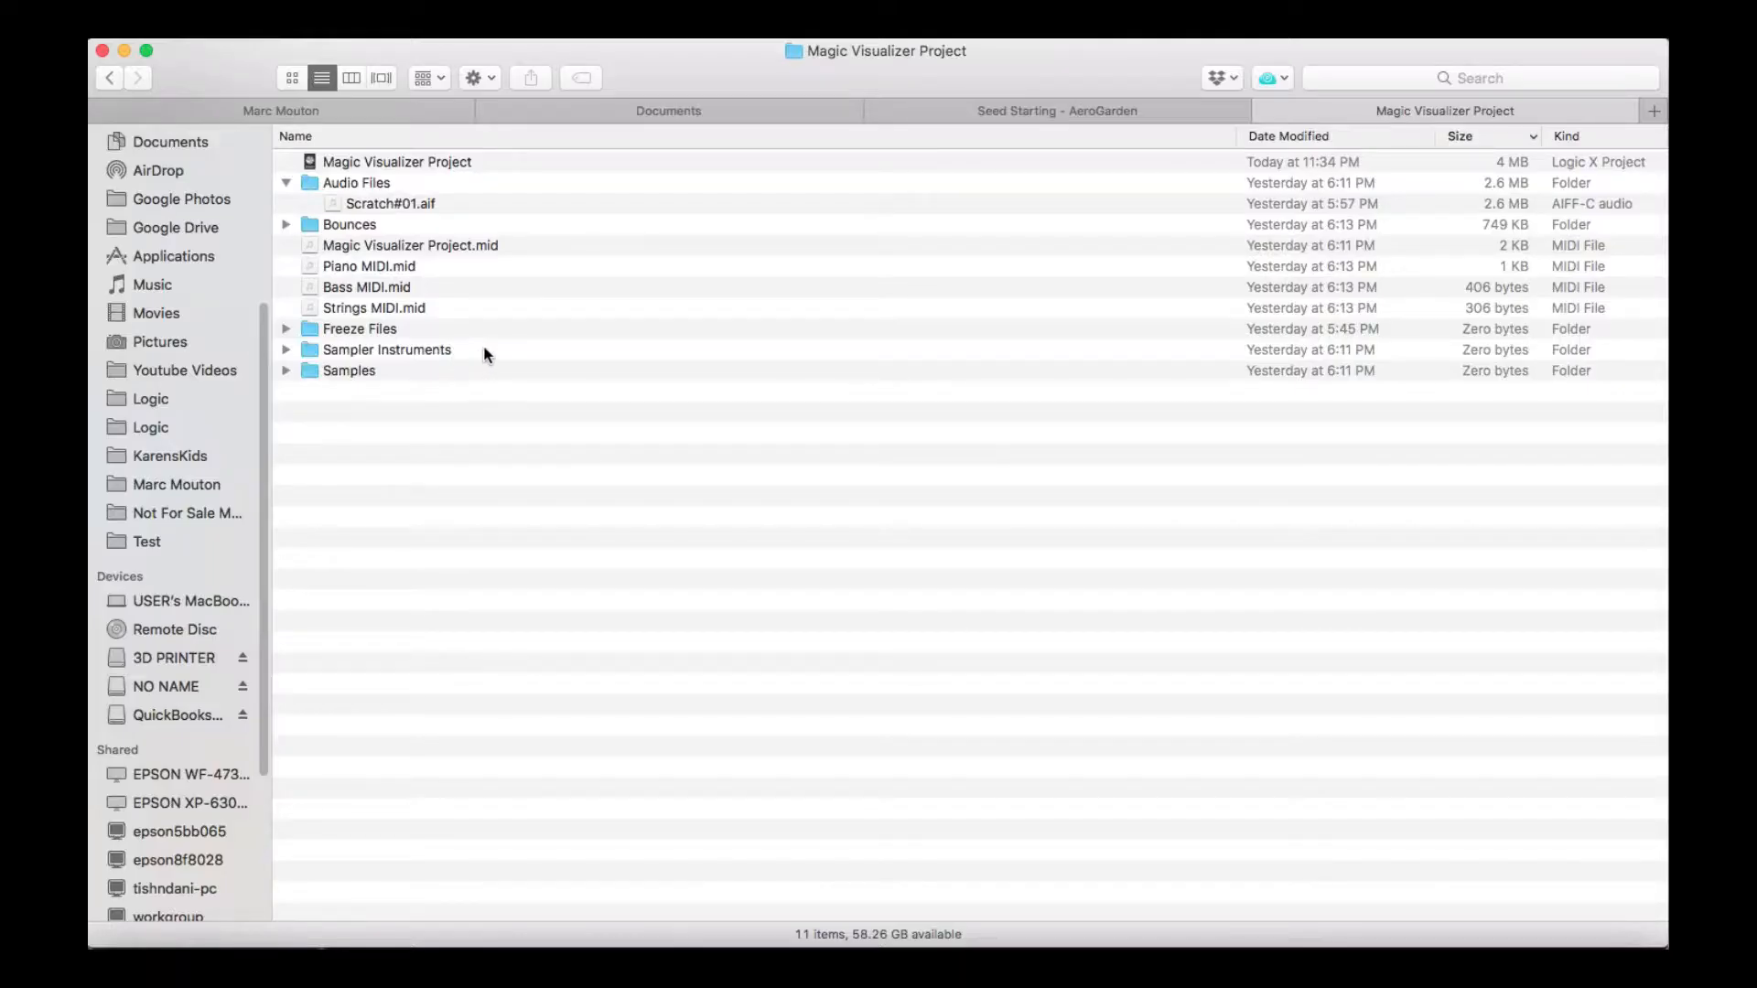
click(430, 266)
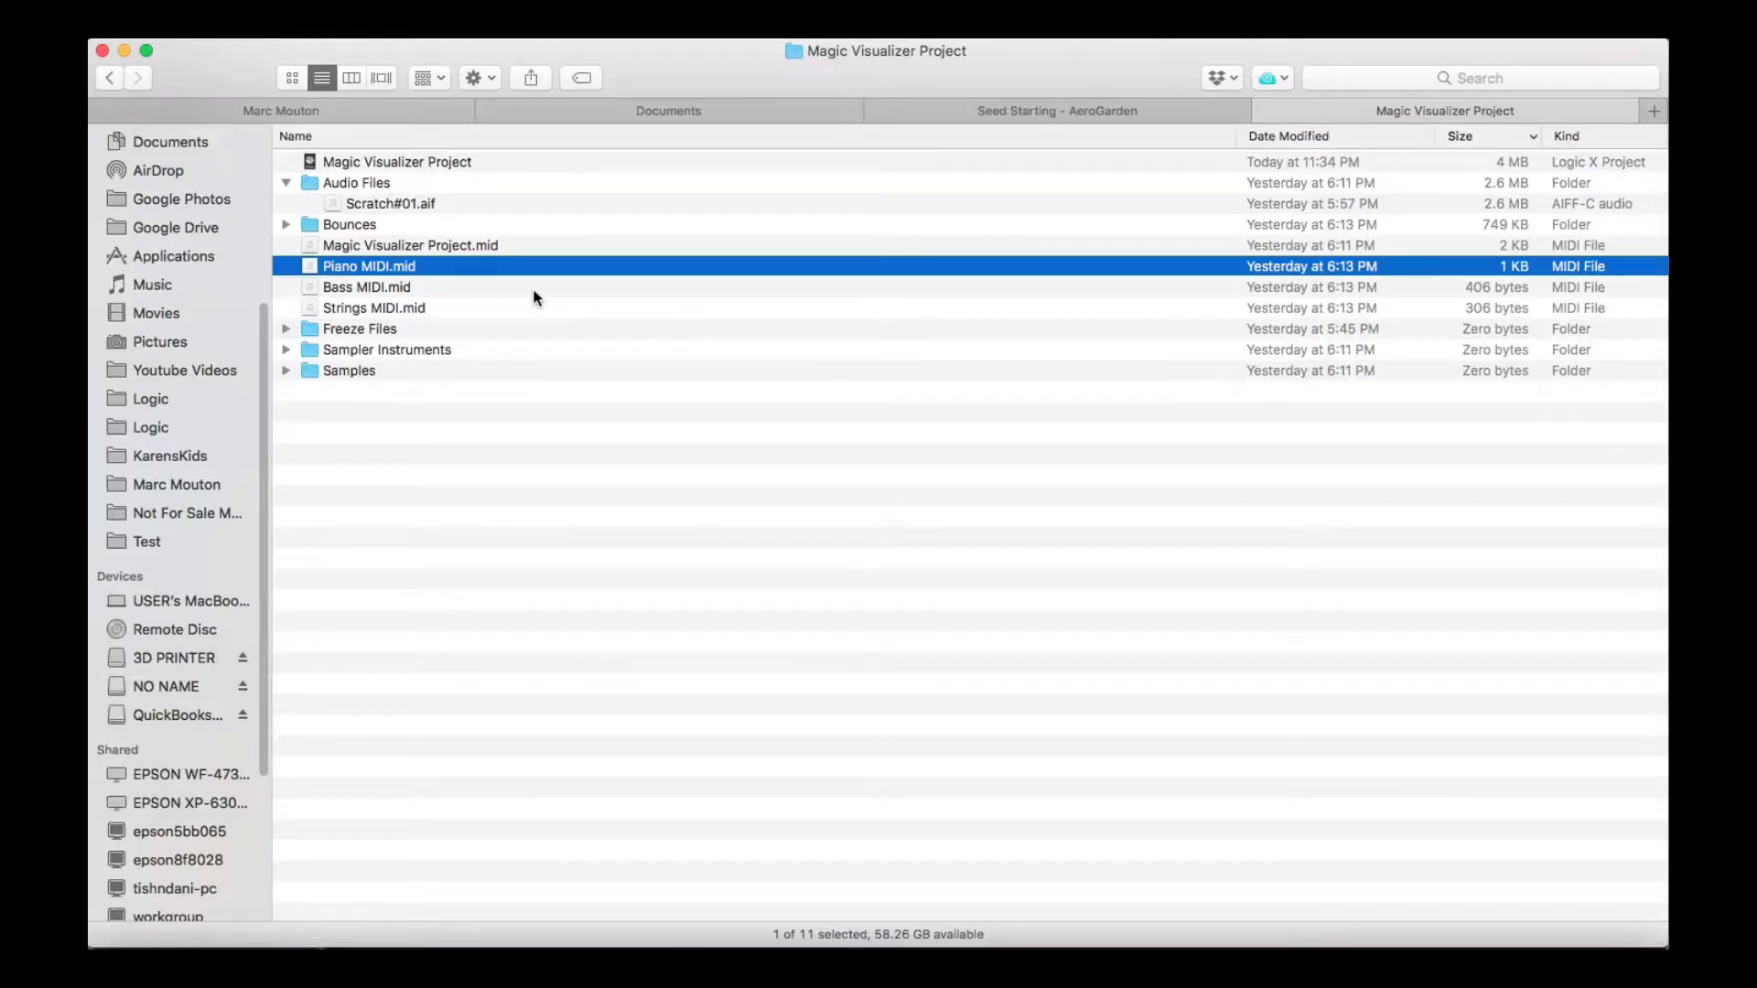
click(490, 288)
click(513, 311)
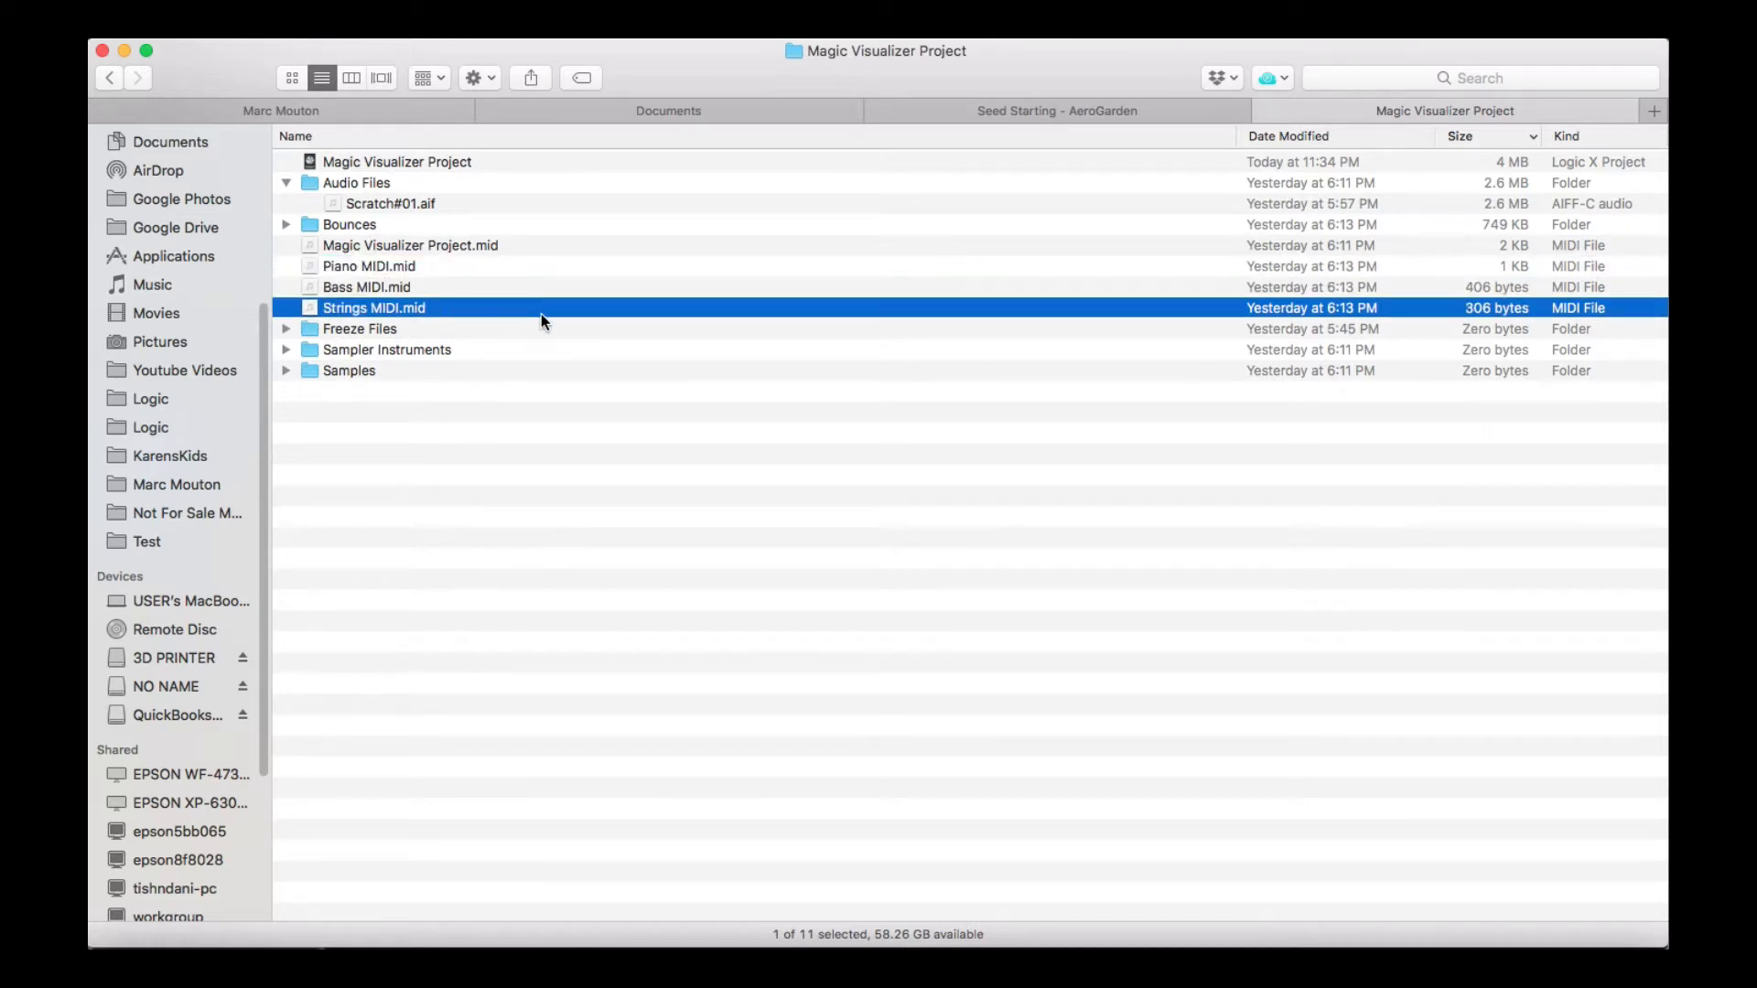
click(455, 209)
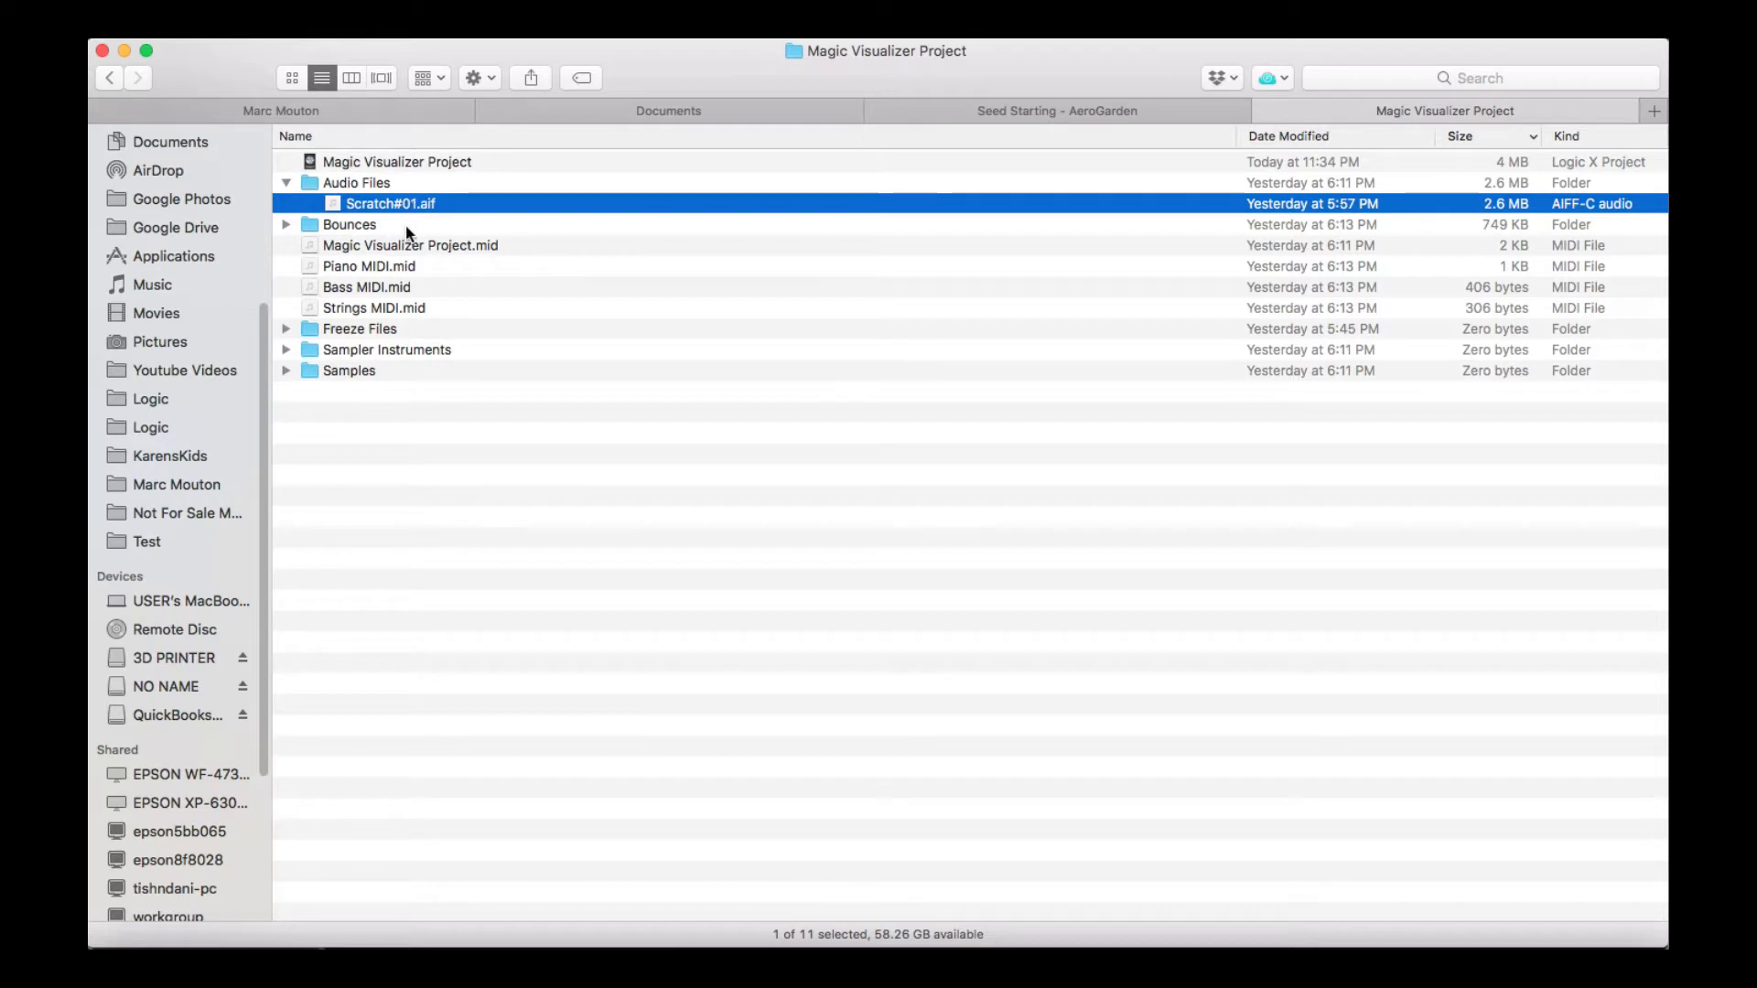
click(443, 247)
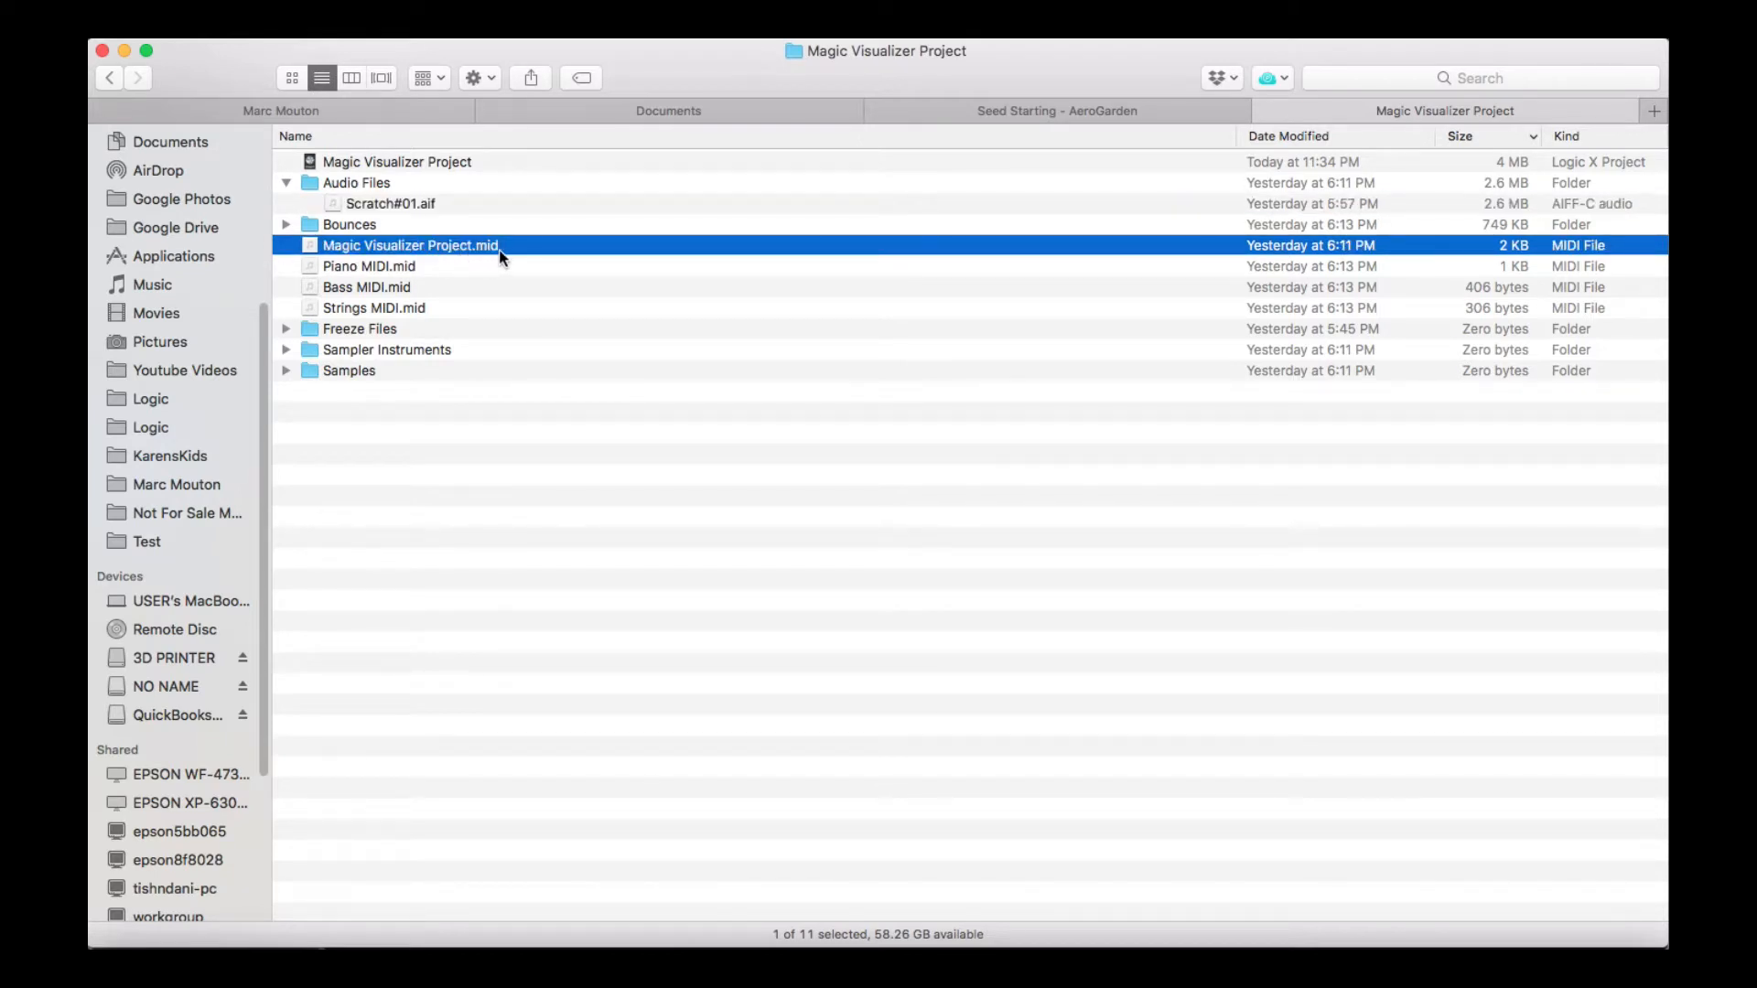
Collapse the Audio Files folder and expand Bounces to locate the project's MP3 file
click(286, 226)
click(286, 184)
click(402, 226)
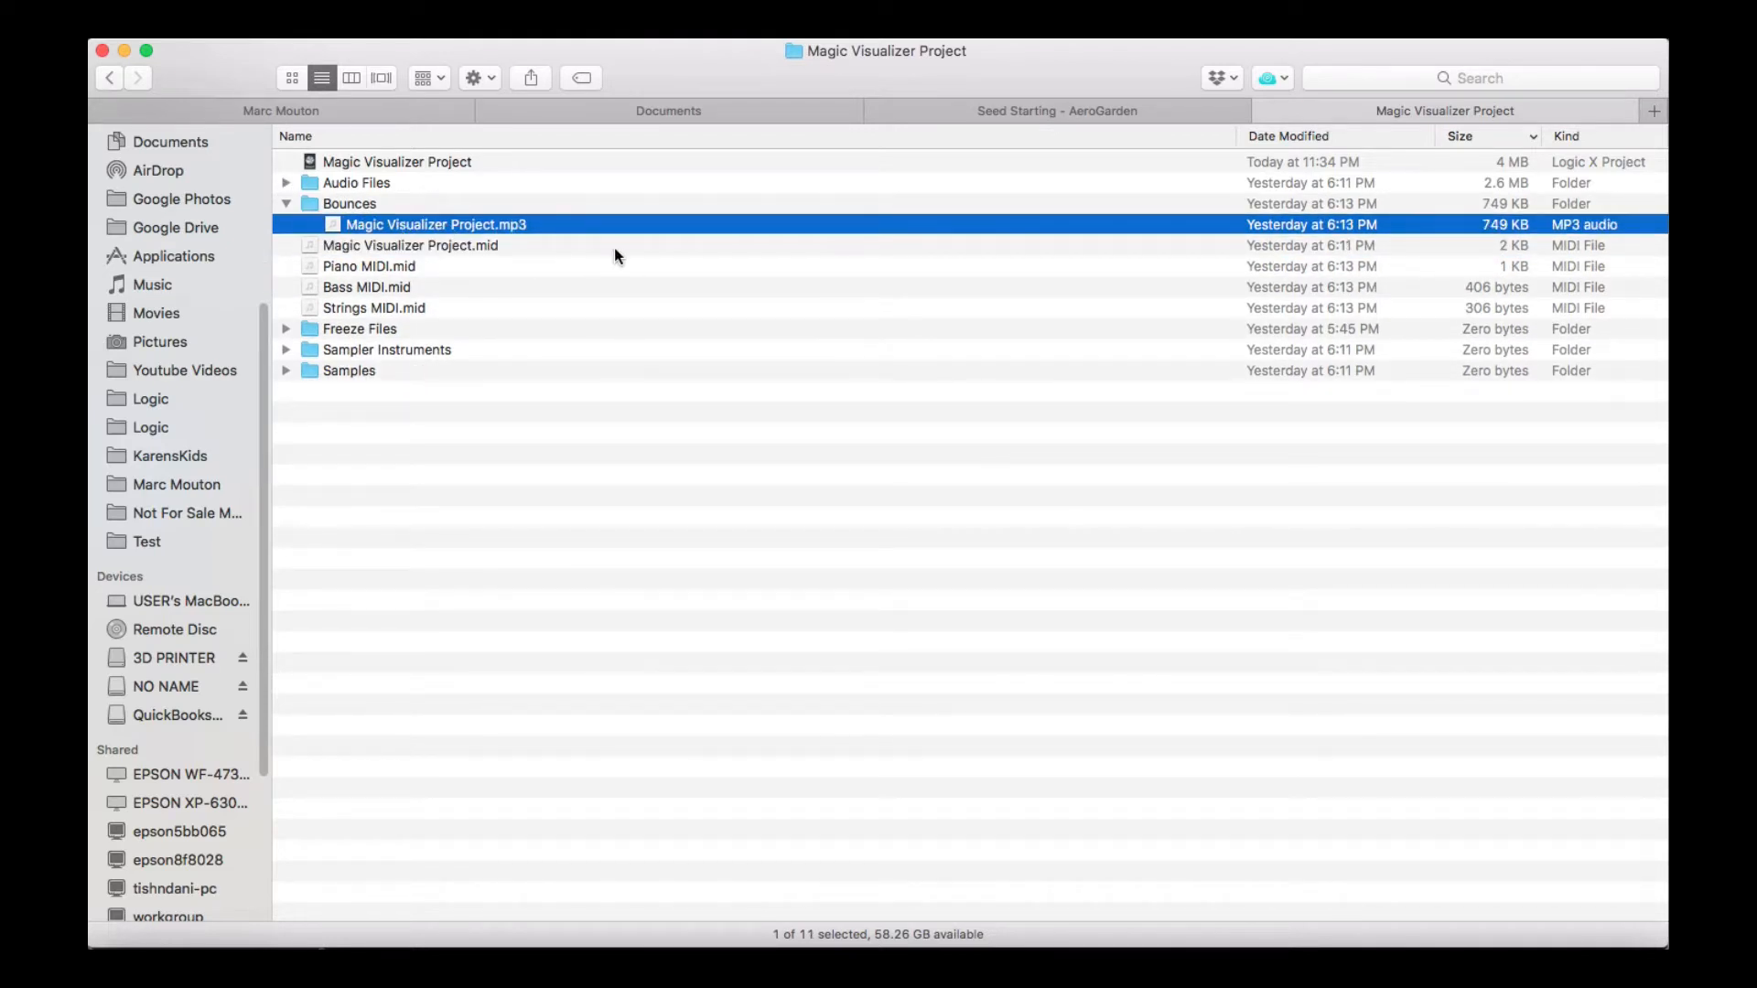
click(617, 492)
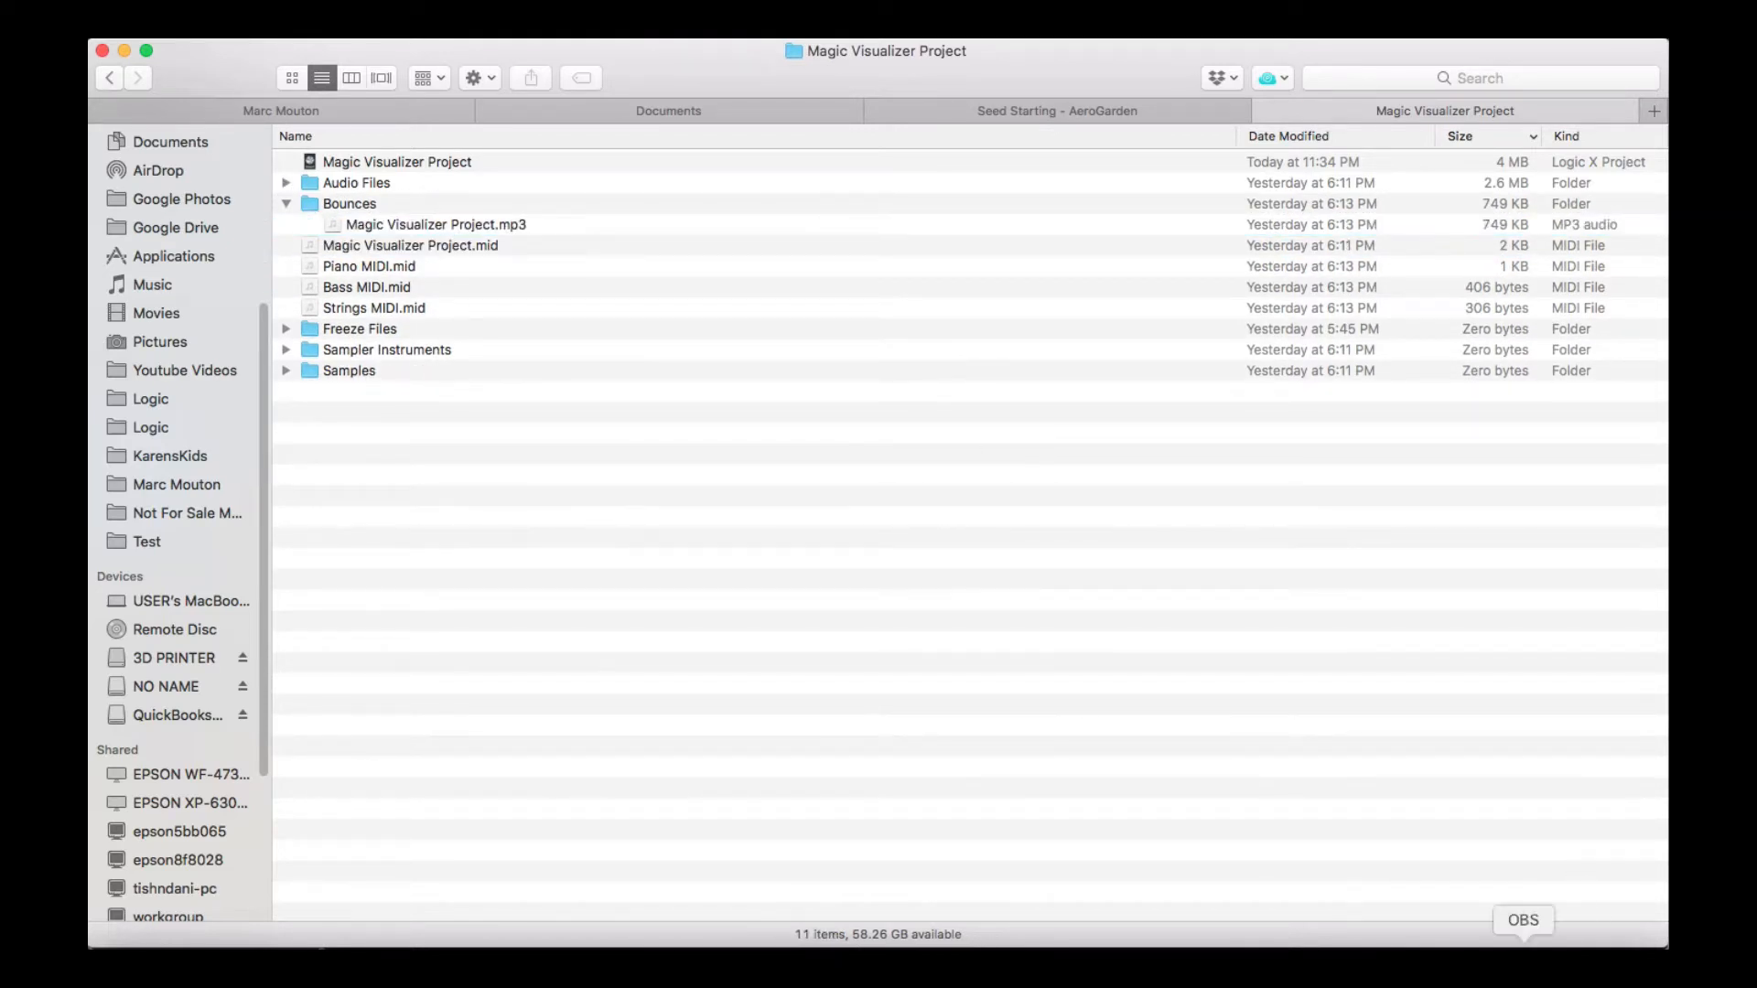
Switch to Magic and add Magic Visualizer Project.mp3 from the Bounces folder to the input files
click(1482, 965)
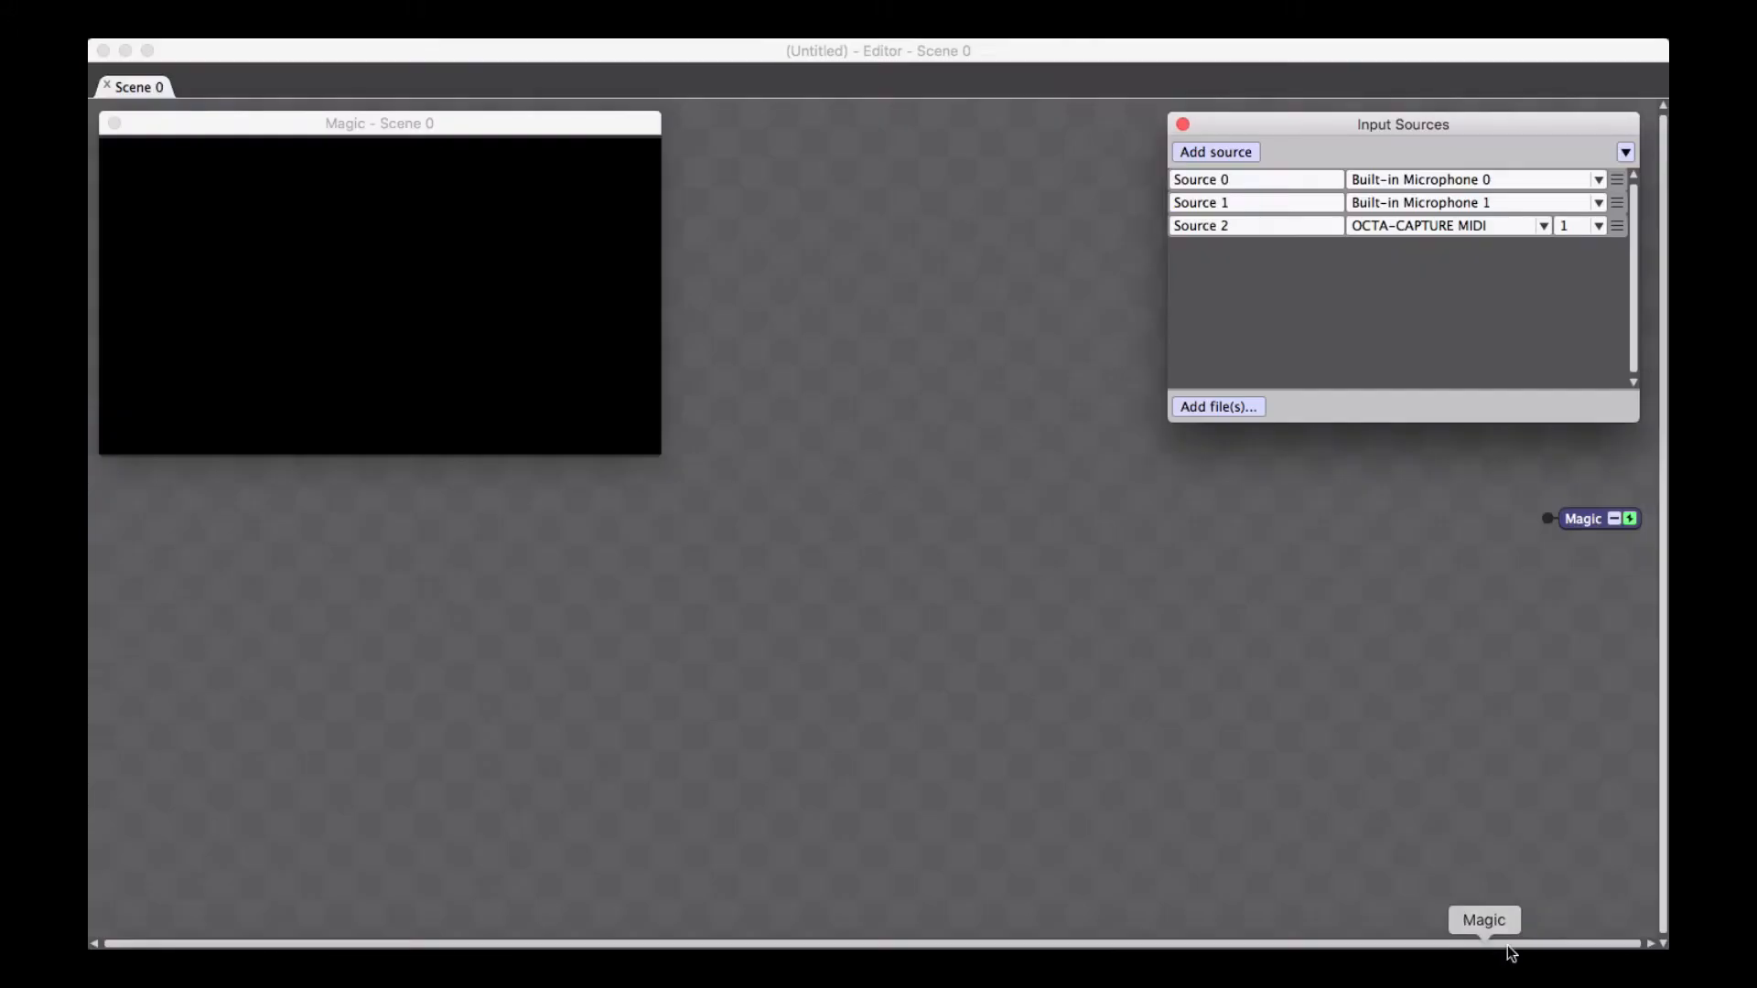
click(1232, 405)
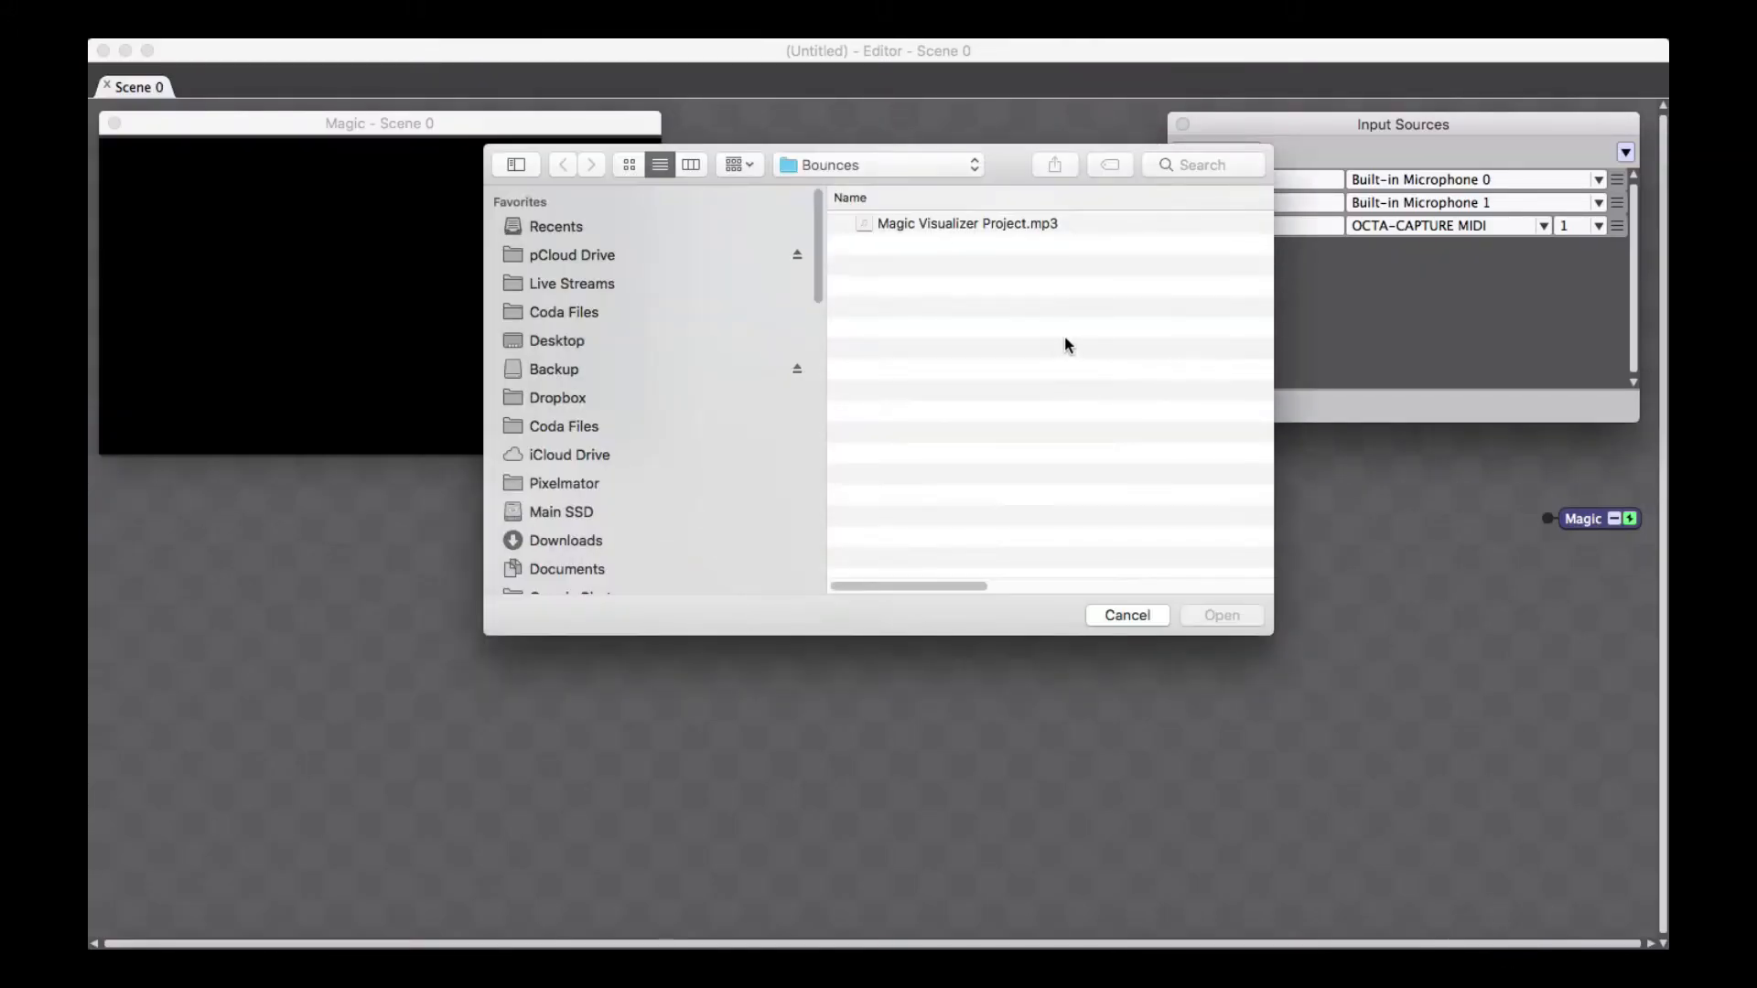
double_click(948, 228)
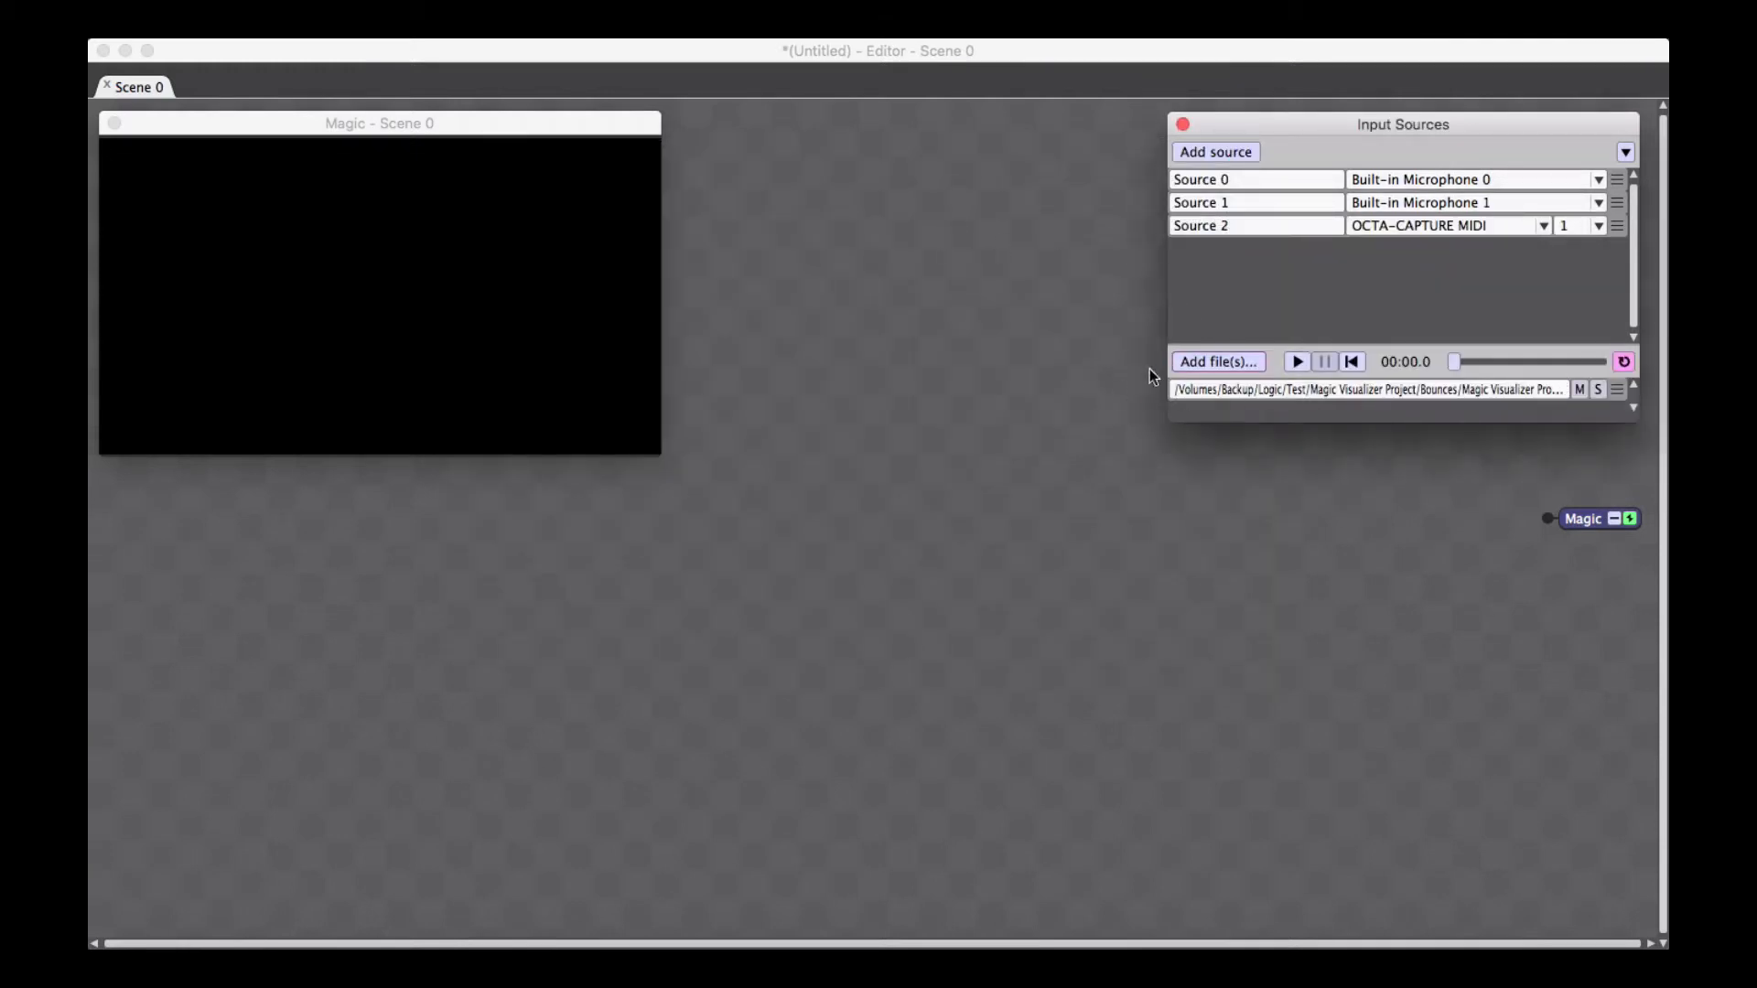
Add Piano MIDI.mid from the Magic Visualizer Project folder to the input files
click(1184, 361)
click(887, 163)
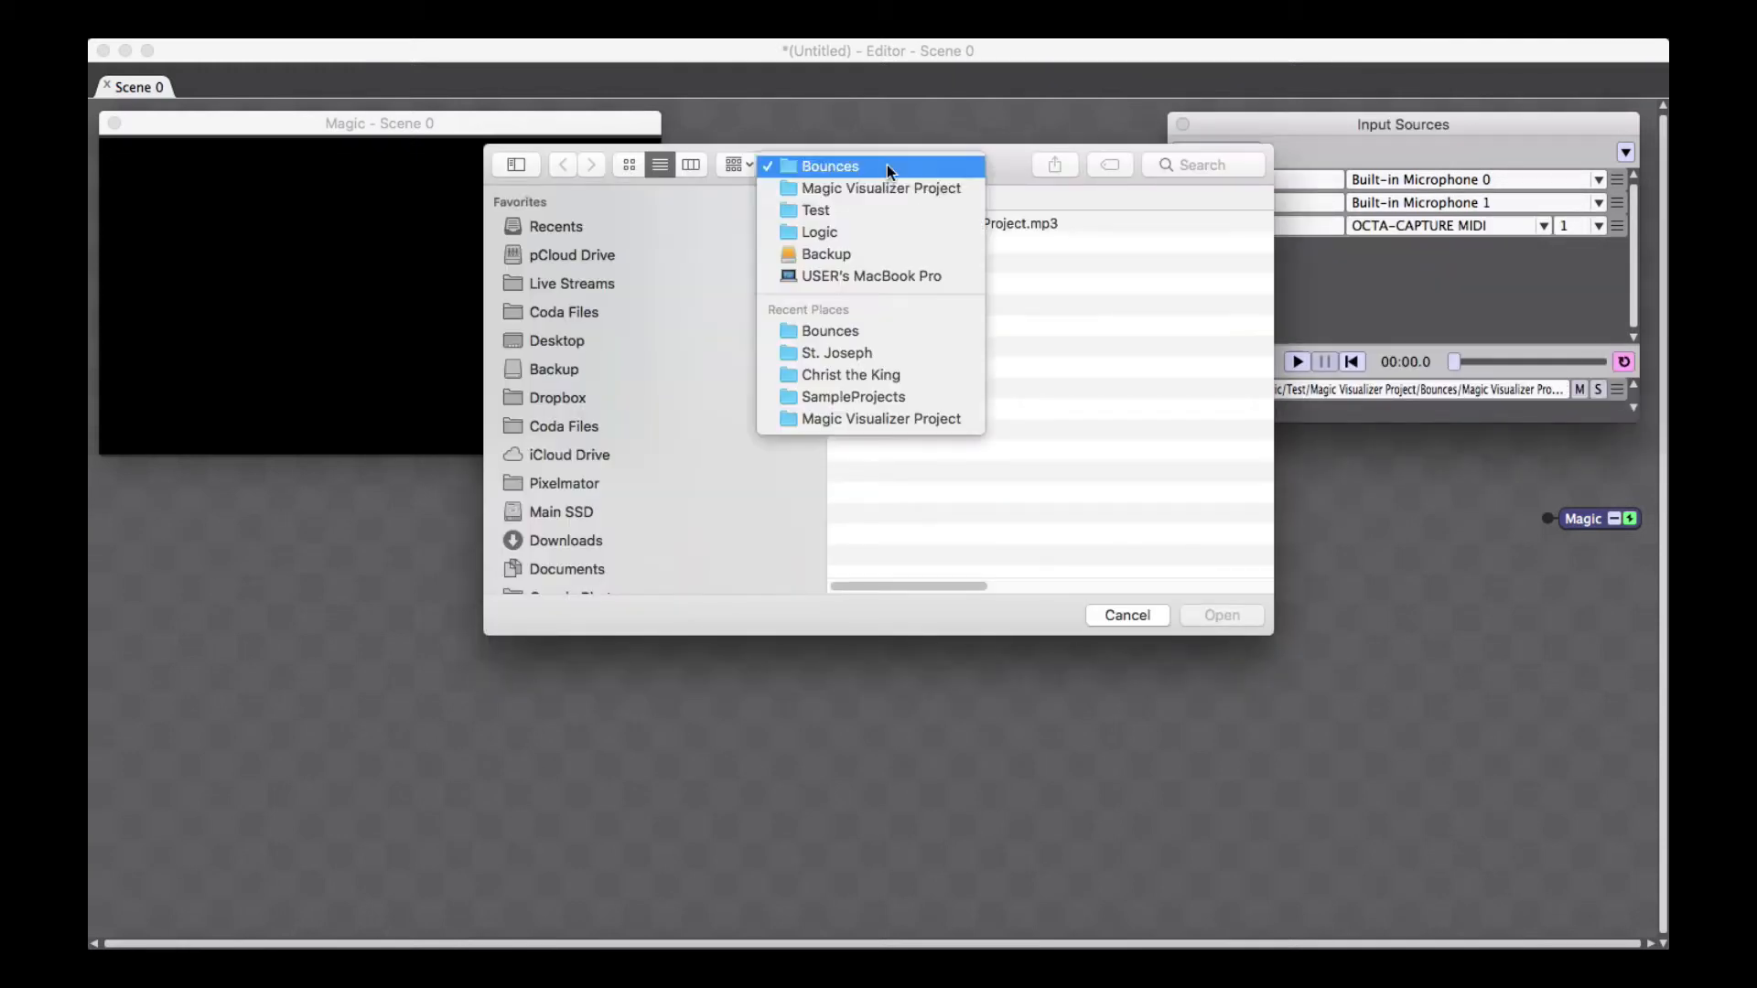
click(863, 188)
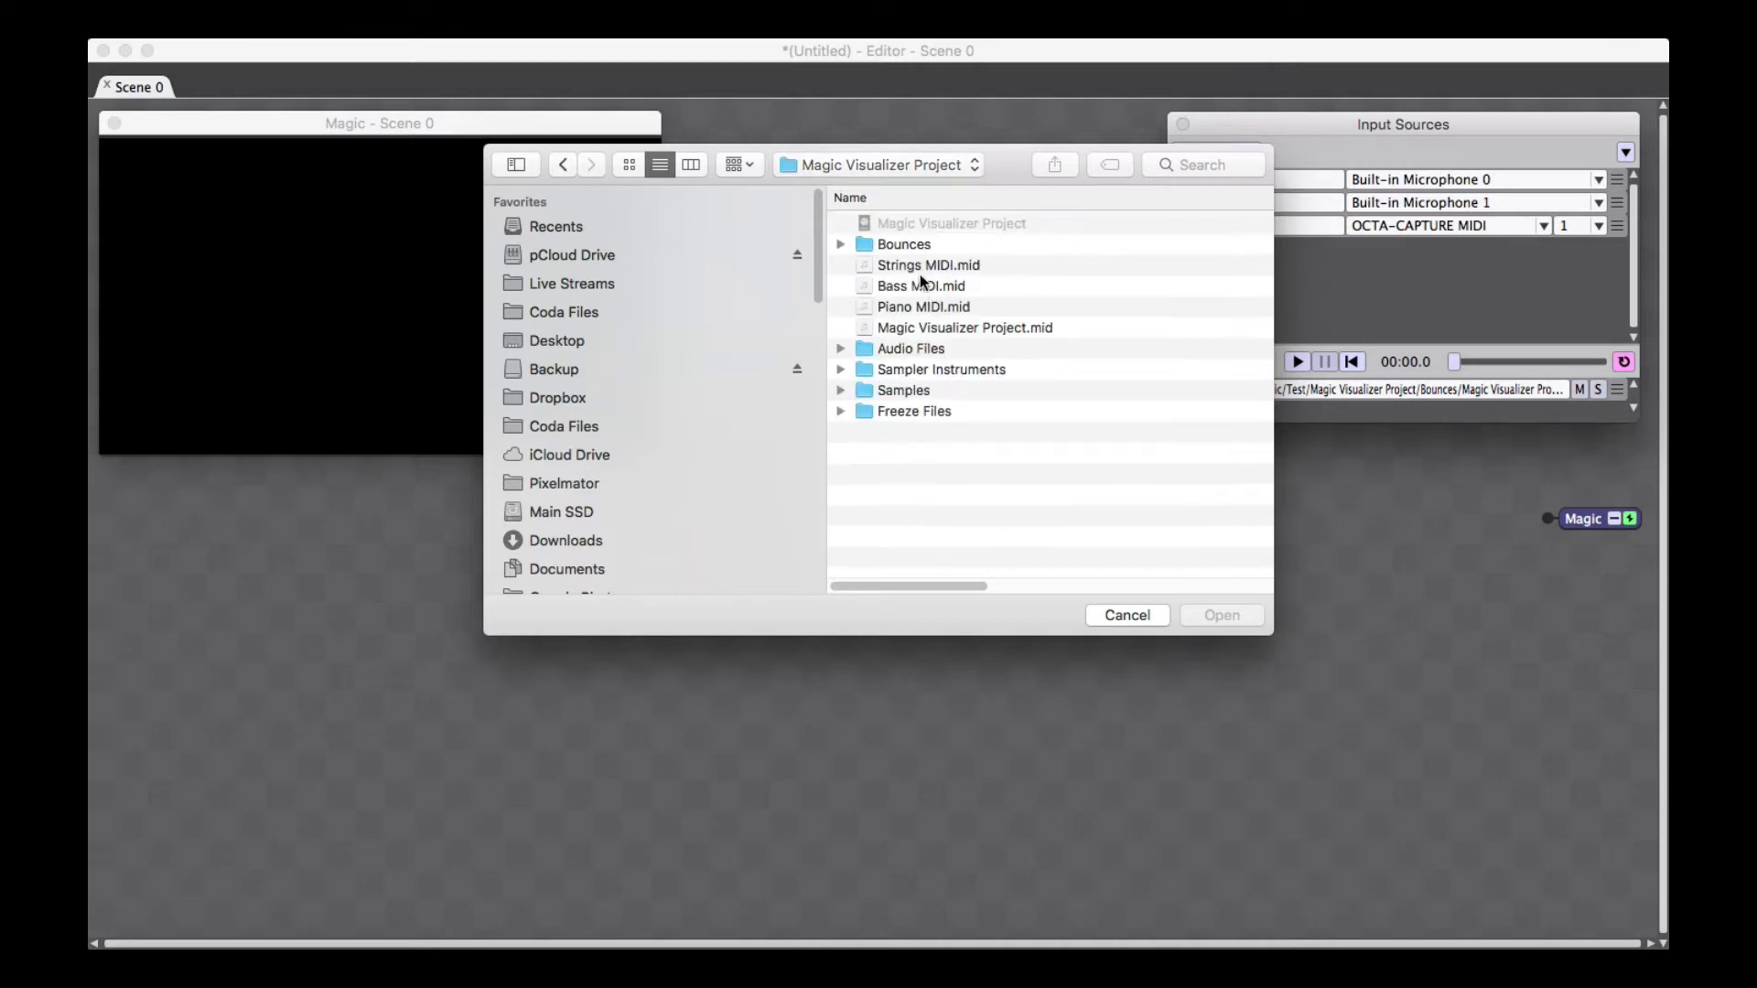
double_click(910, 306)
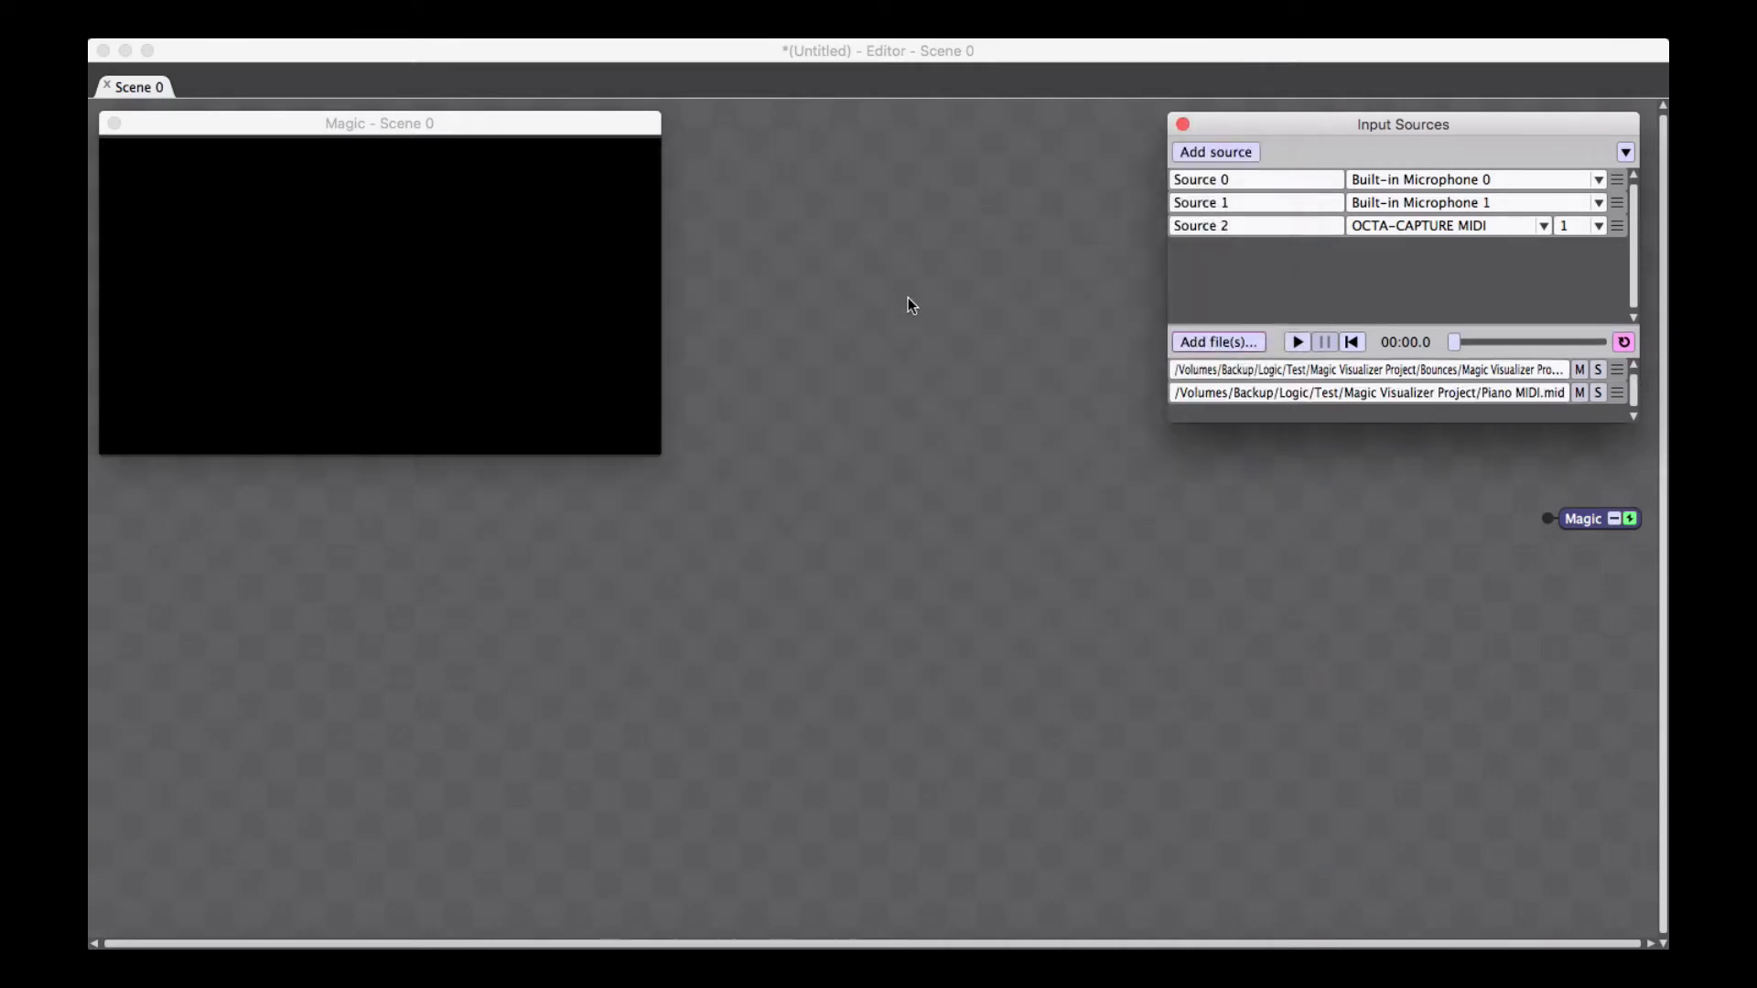
Add Bass MIDI.mid and Strings MIDI.mid from the same folder to the input files
click(1220, 342)
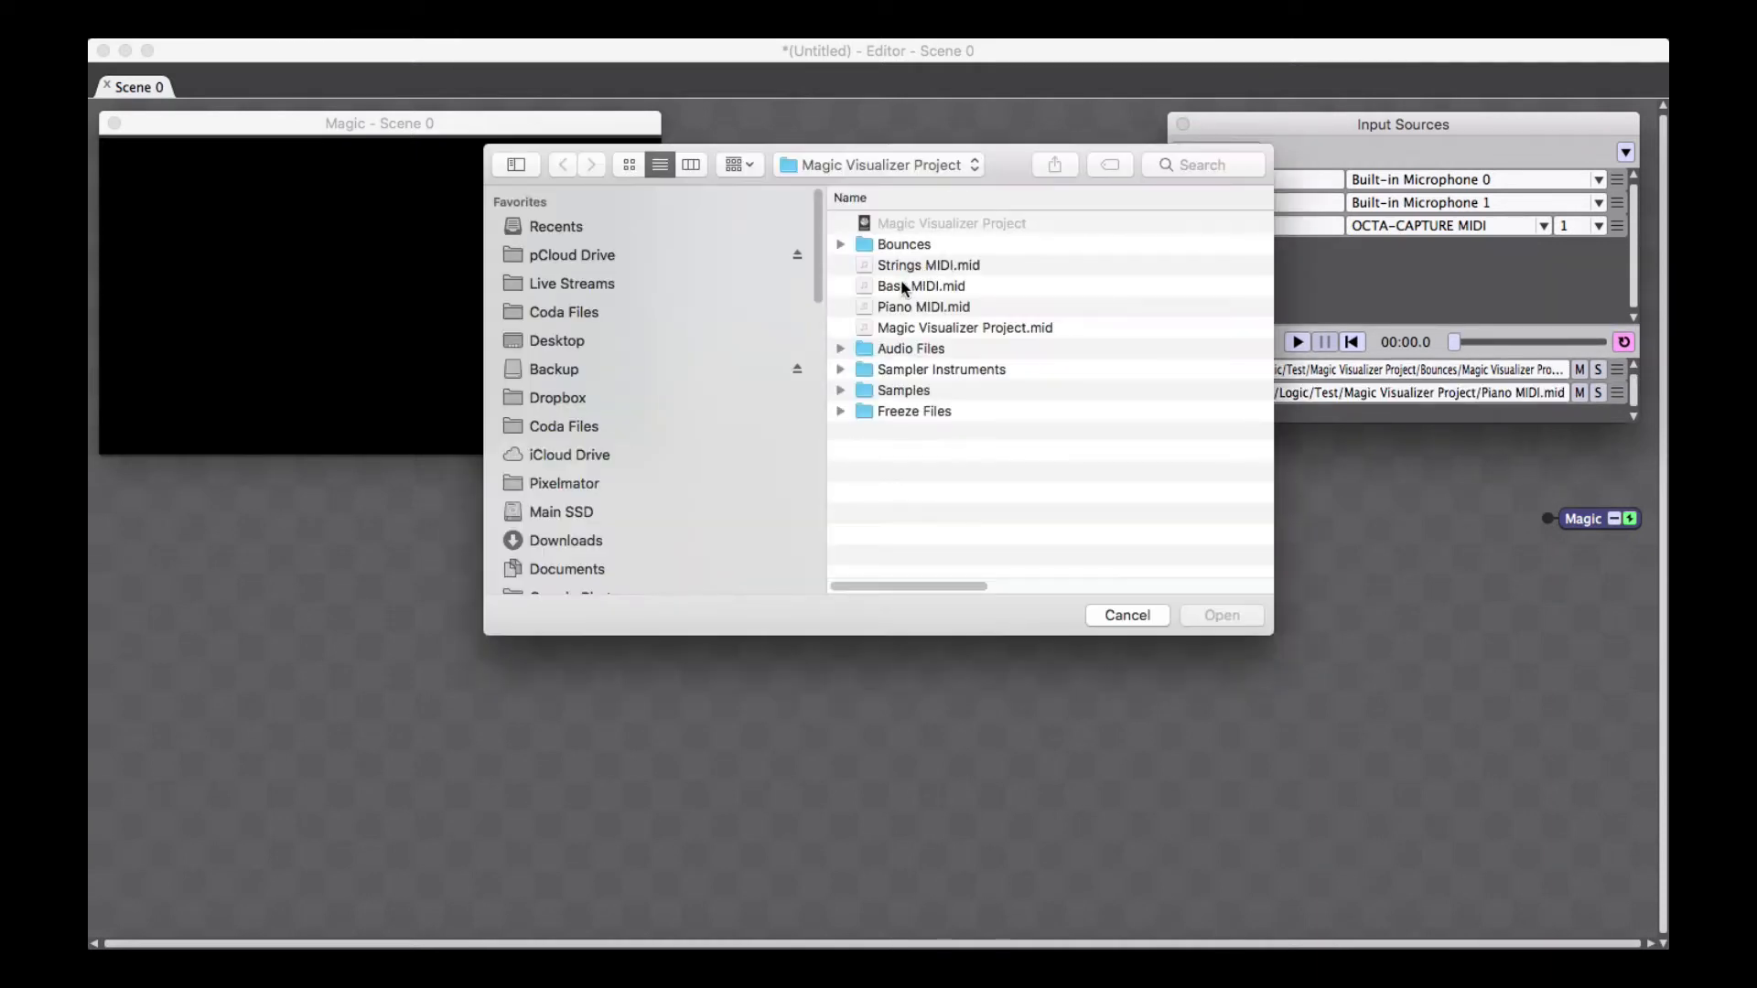
double_click(903, 286)
click(1195, 317)
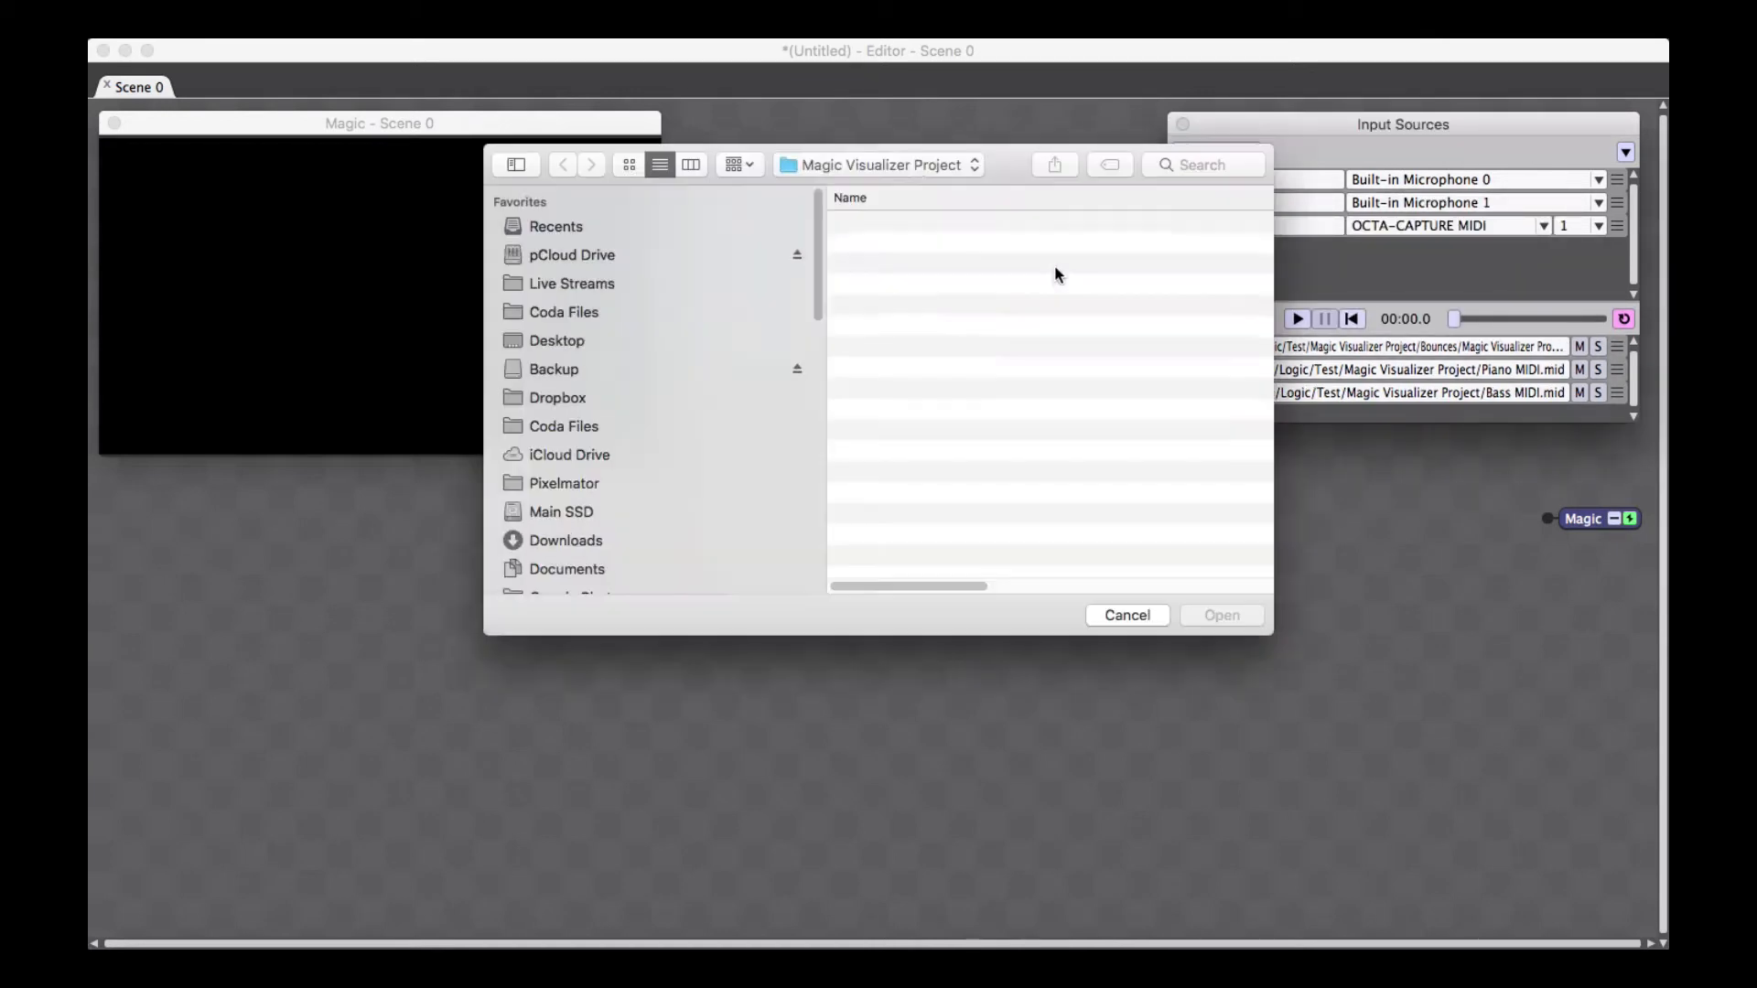
double_click(902, 266)
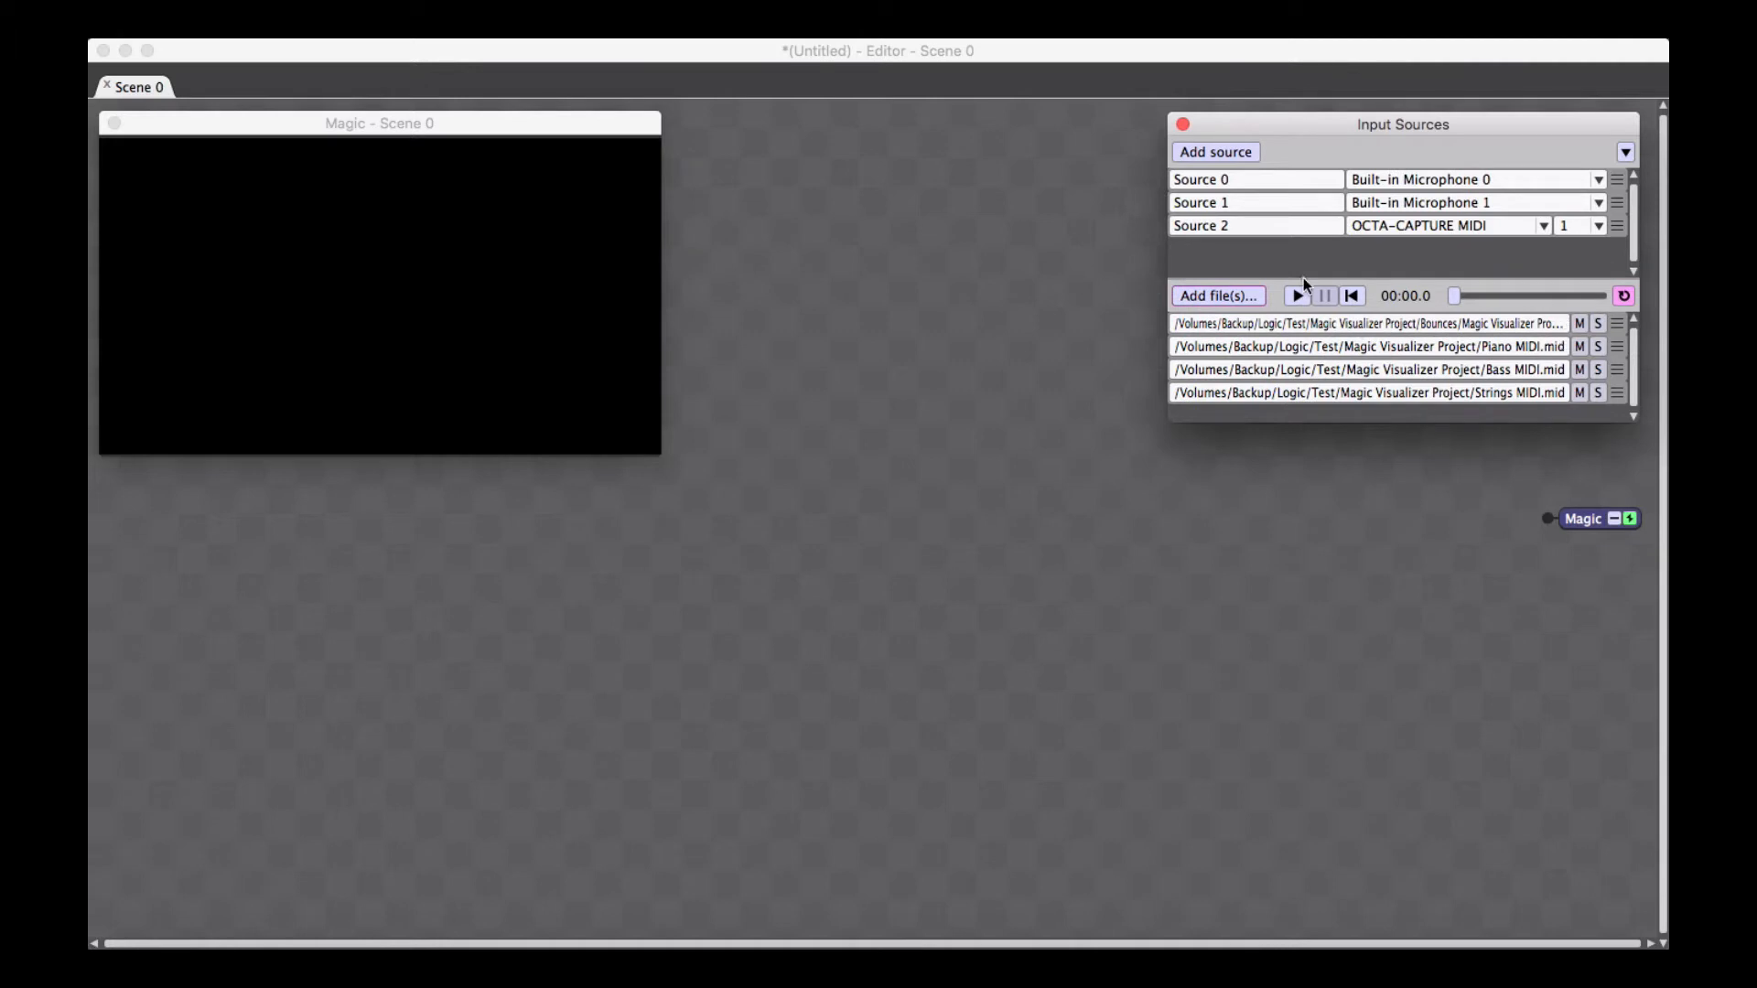
Widen the Input Sources window to show the full file paths, and briefly play the files before rewinding to the start
drag(1169, 261, 904, 265)
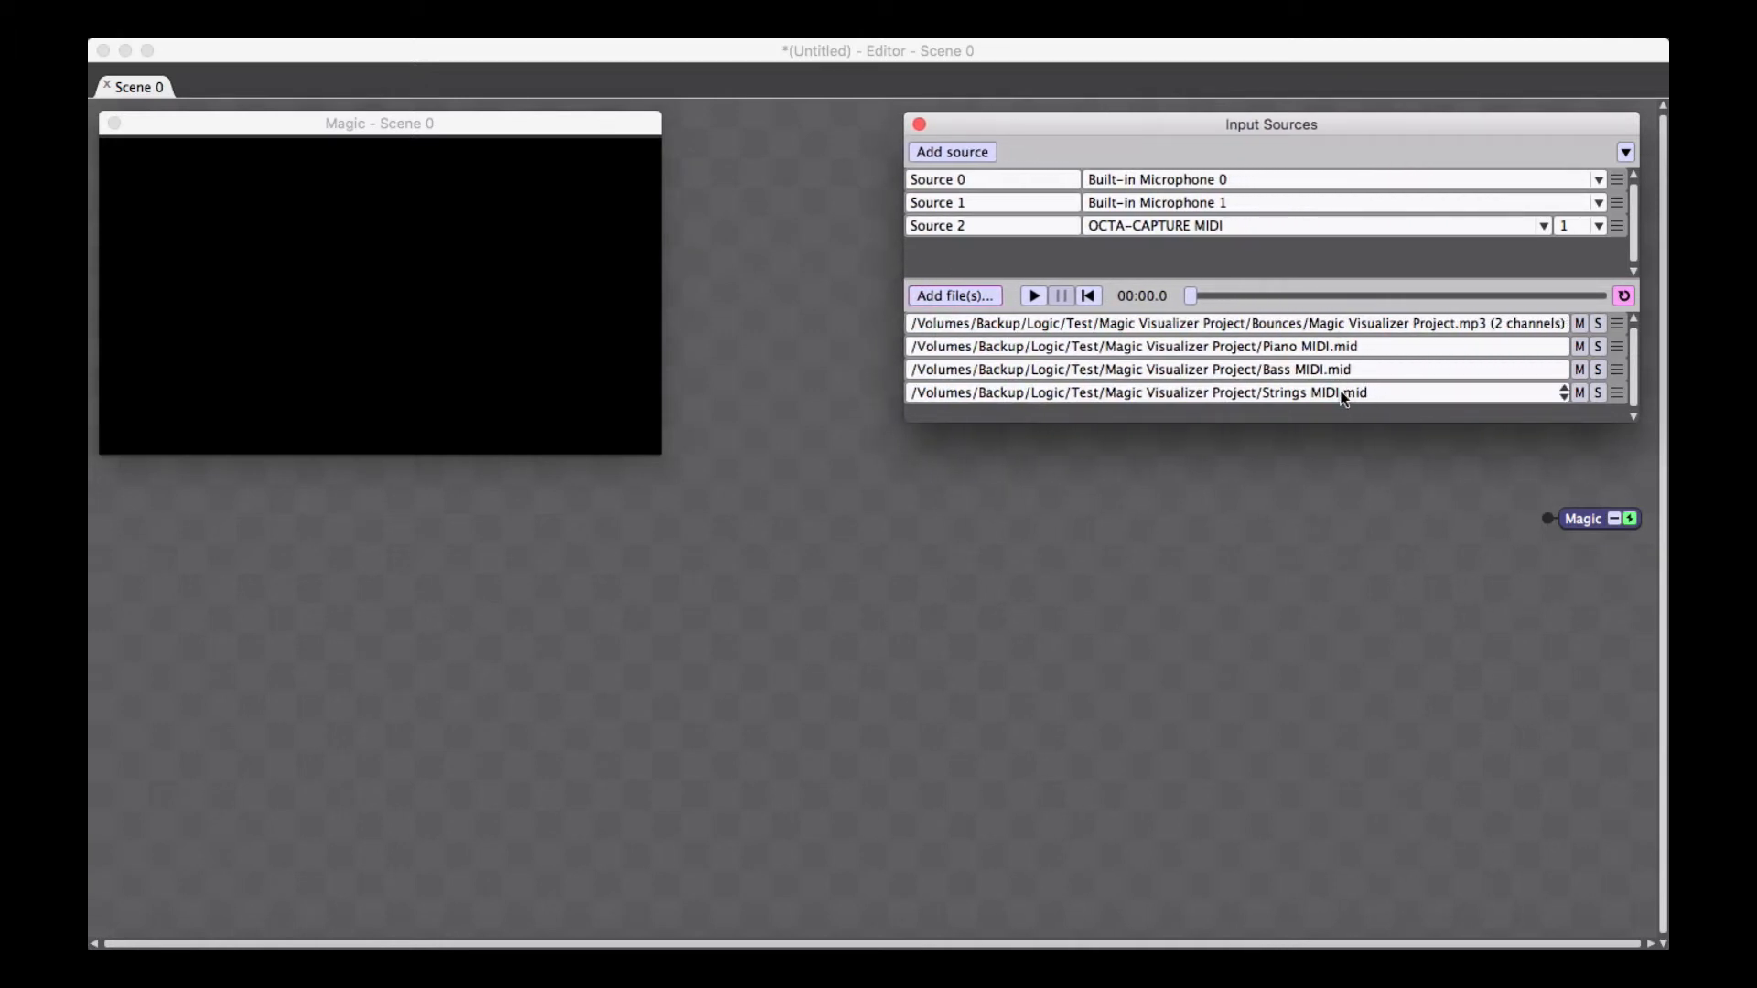
click(1034, 295)
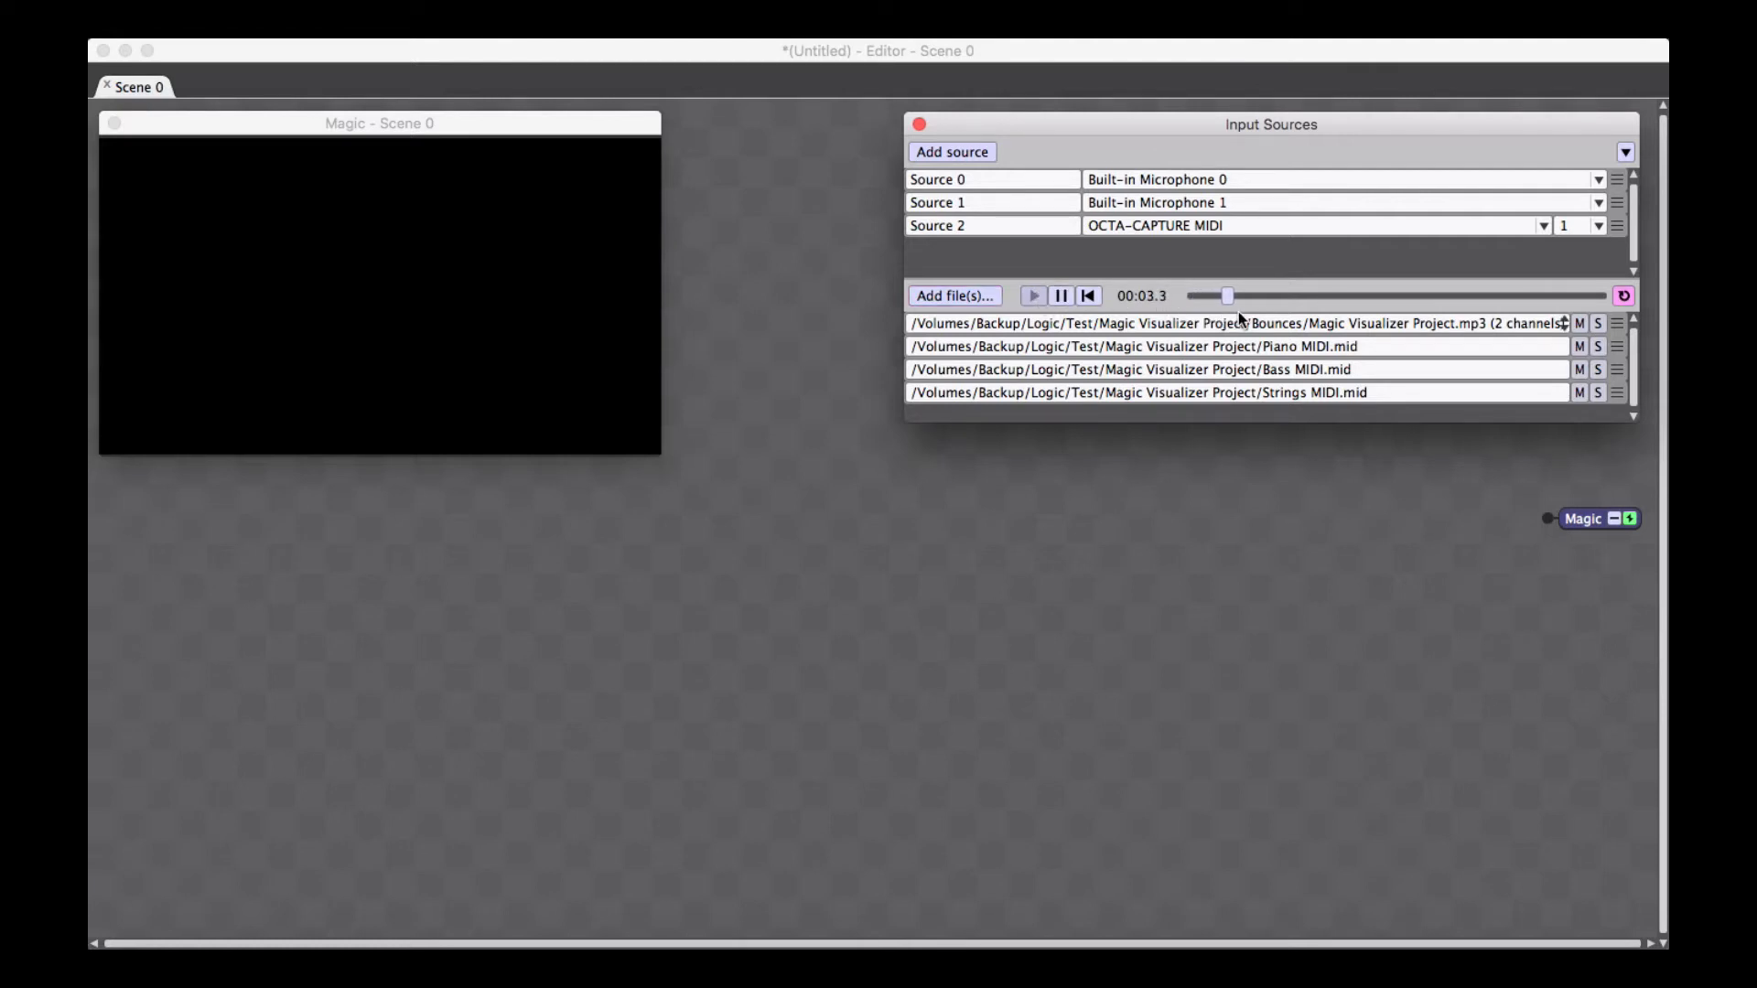
click(1062, 296)
click(1088, 295)
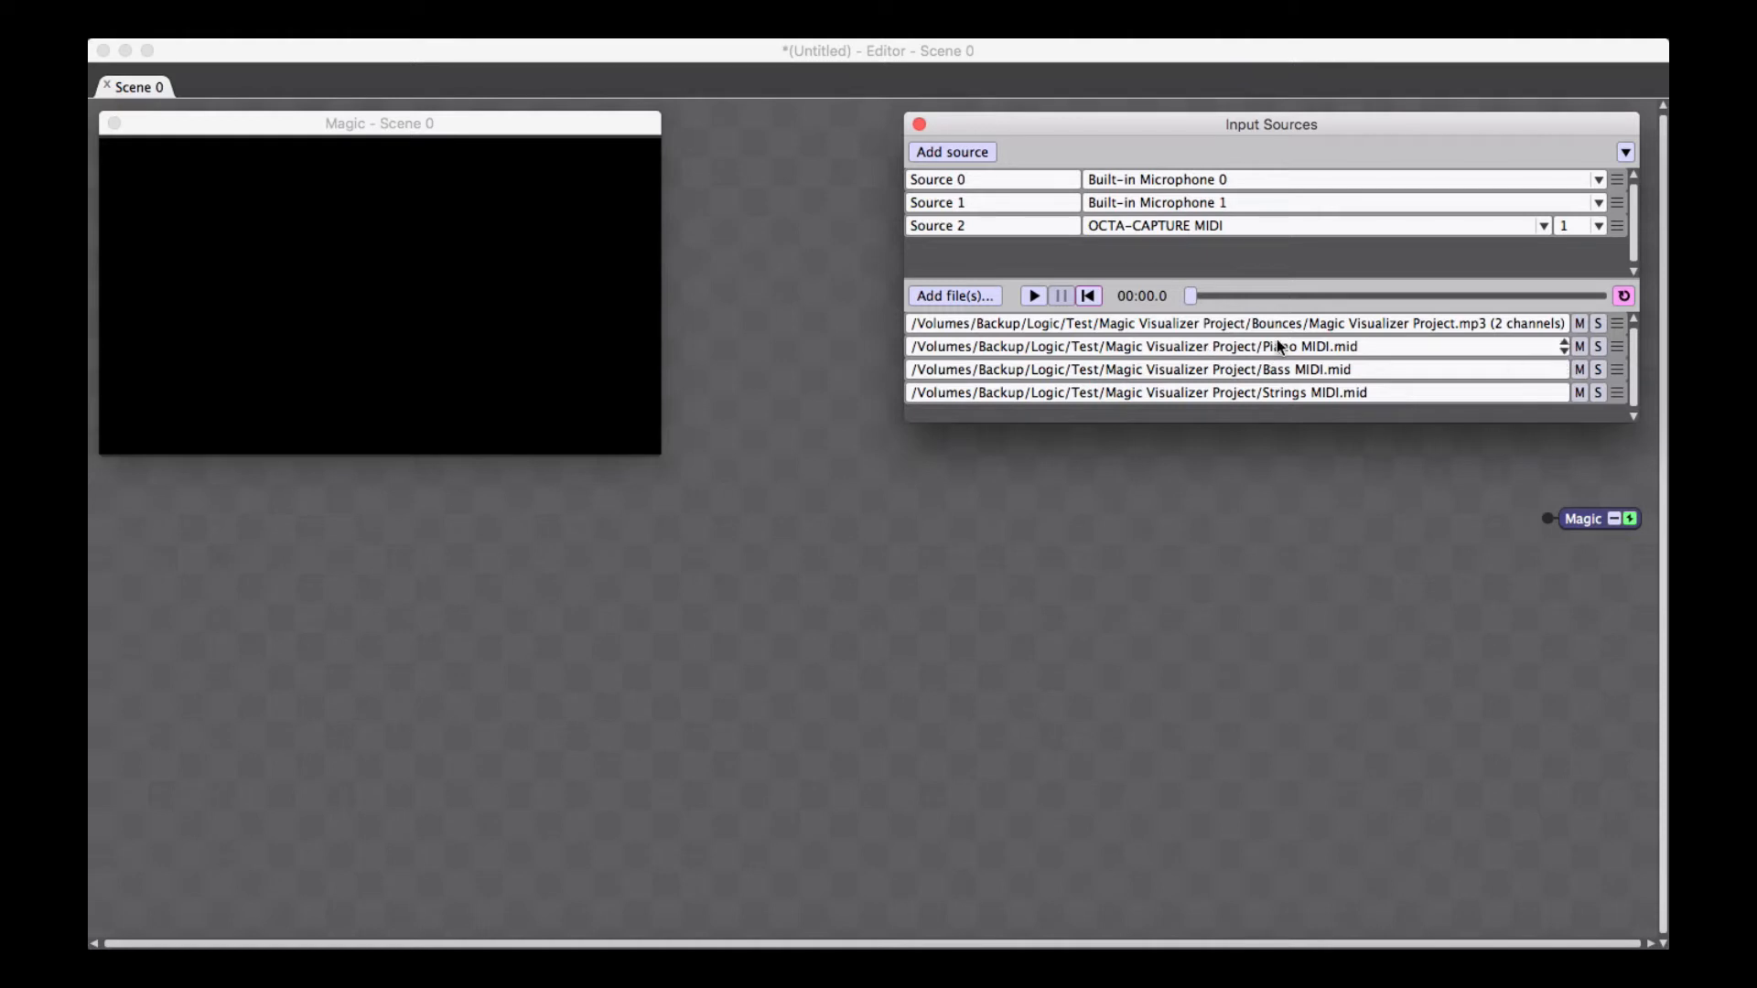
Check the start time setting of Piano MIDI.mid and leave it without making a change
click(1615, 350)
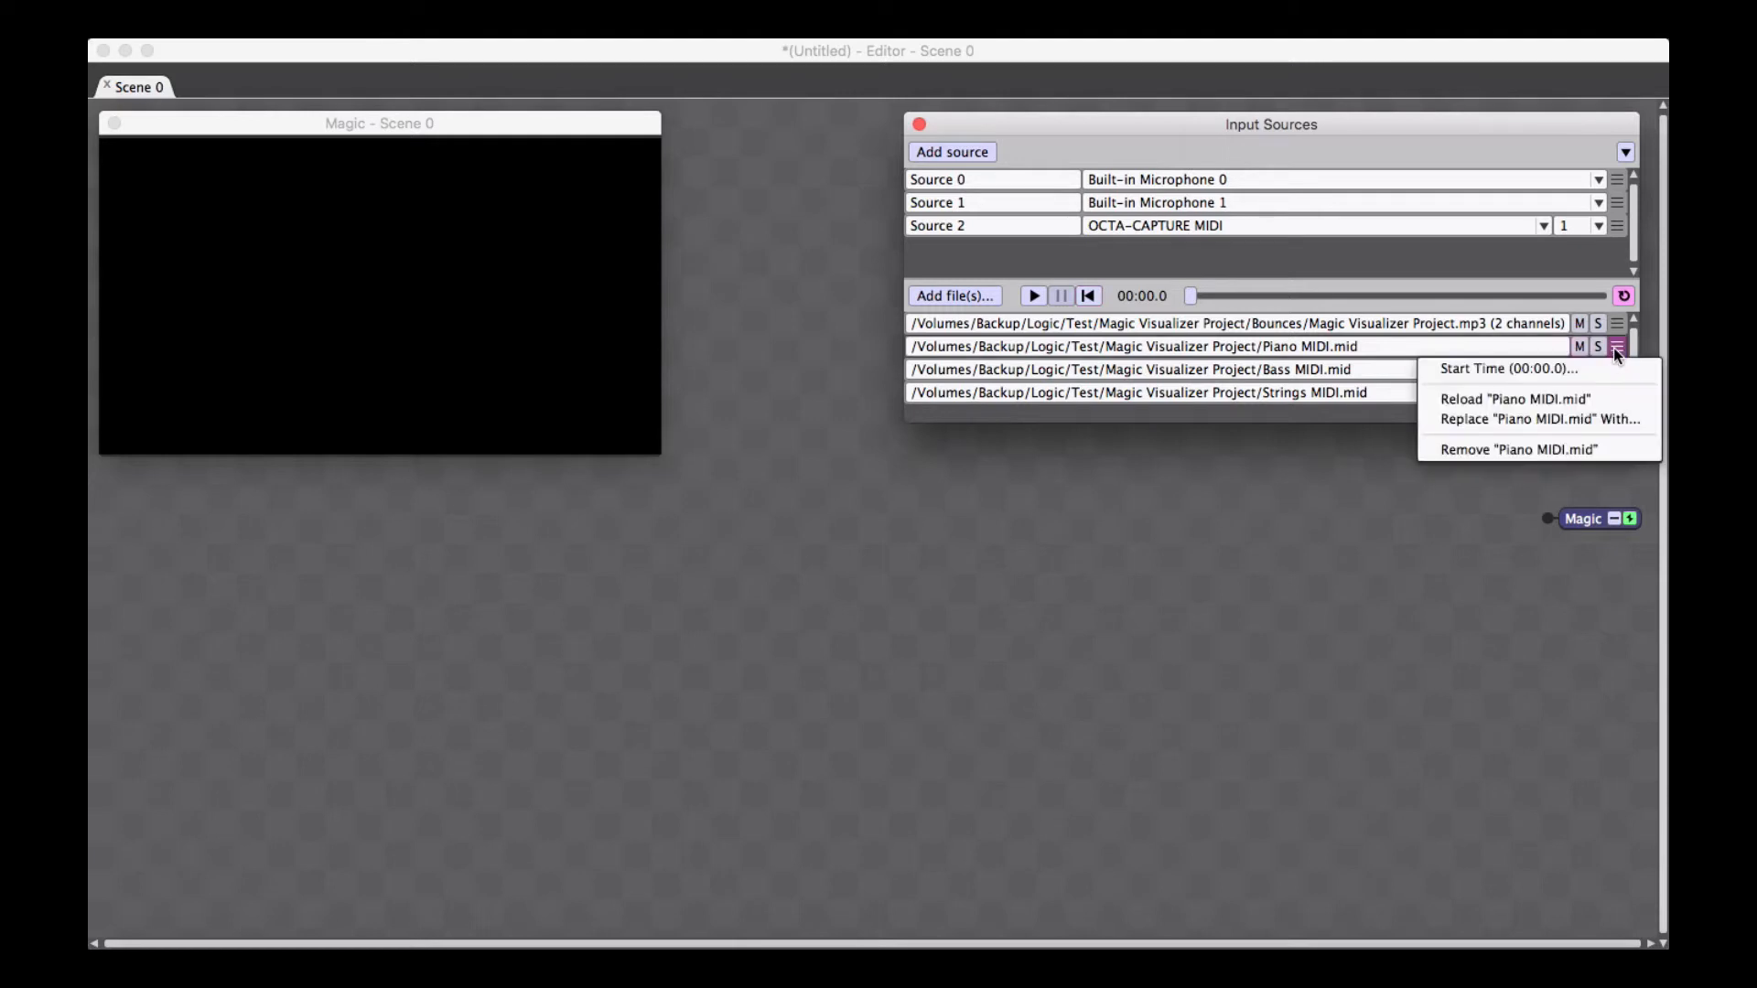
click(1499, 369)
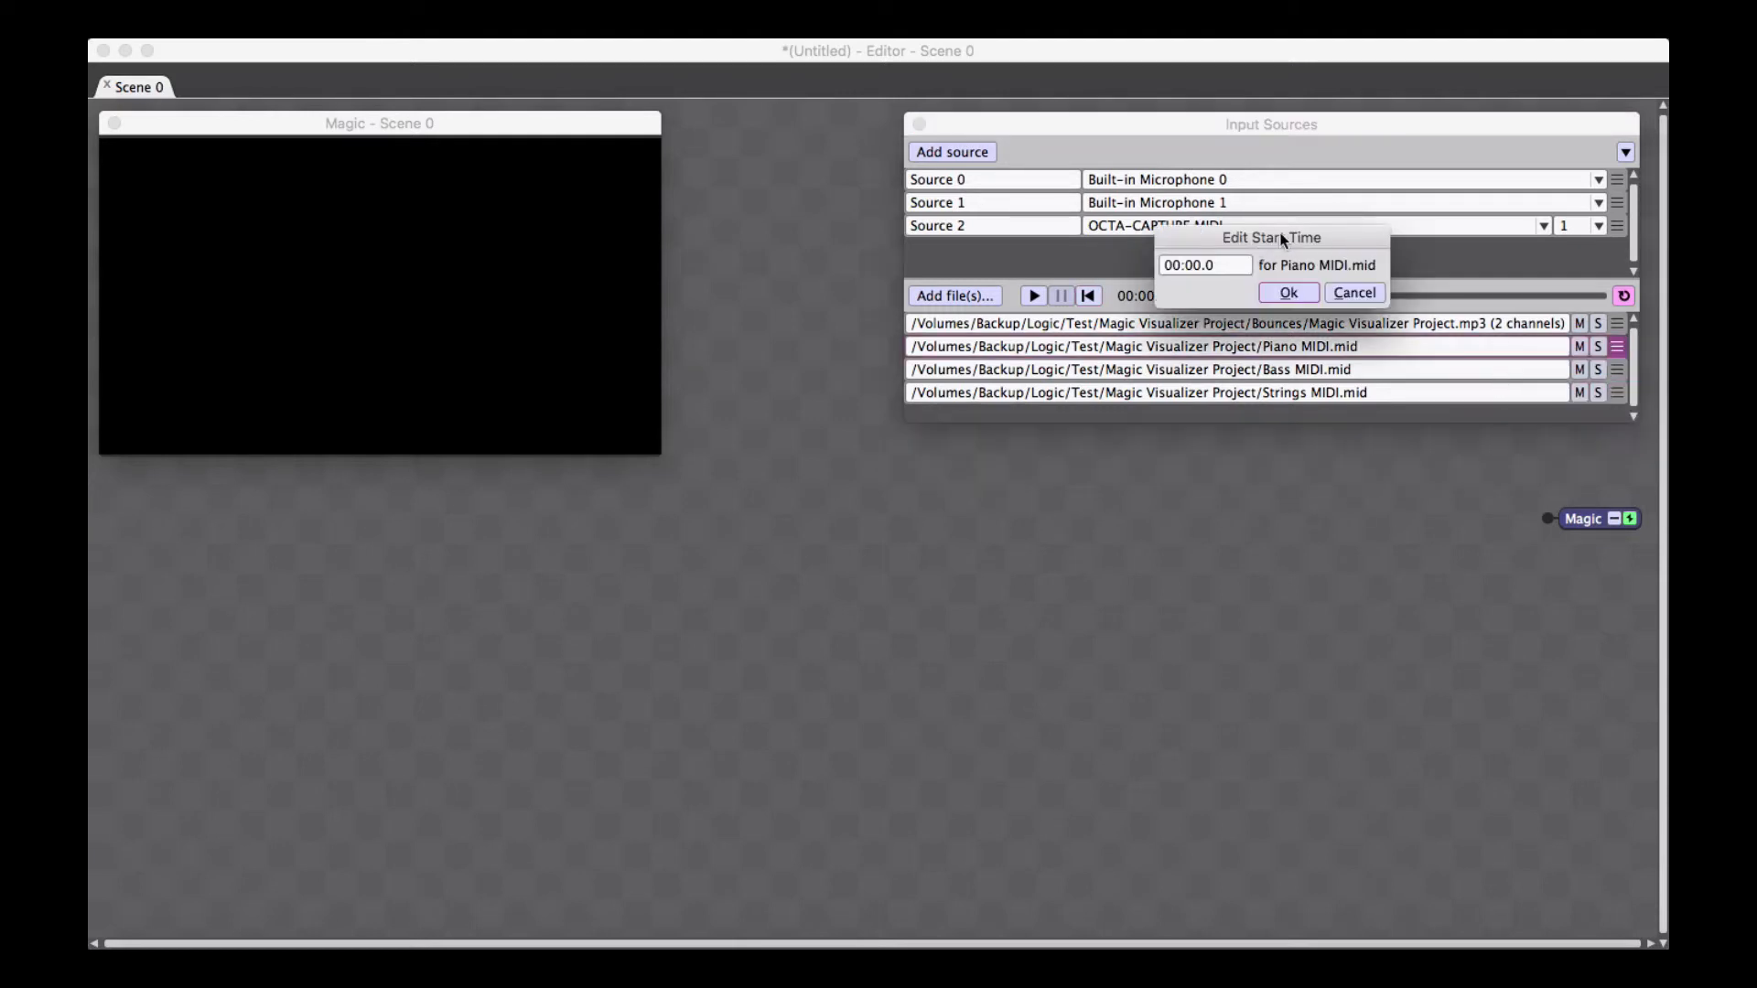
click(1354, 294)
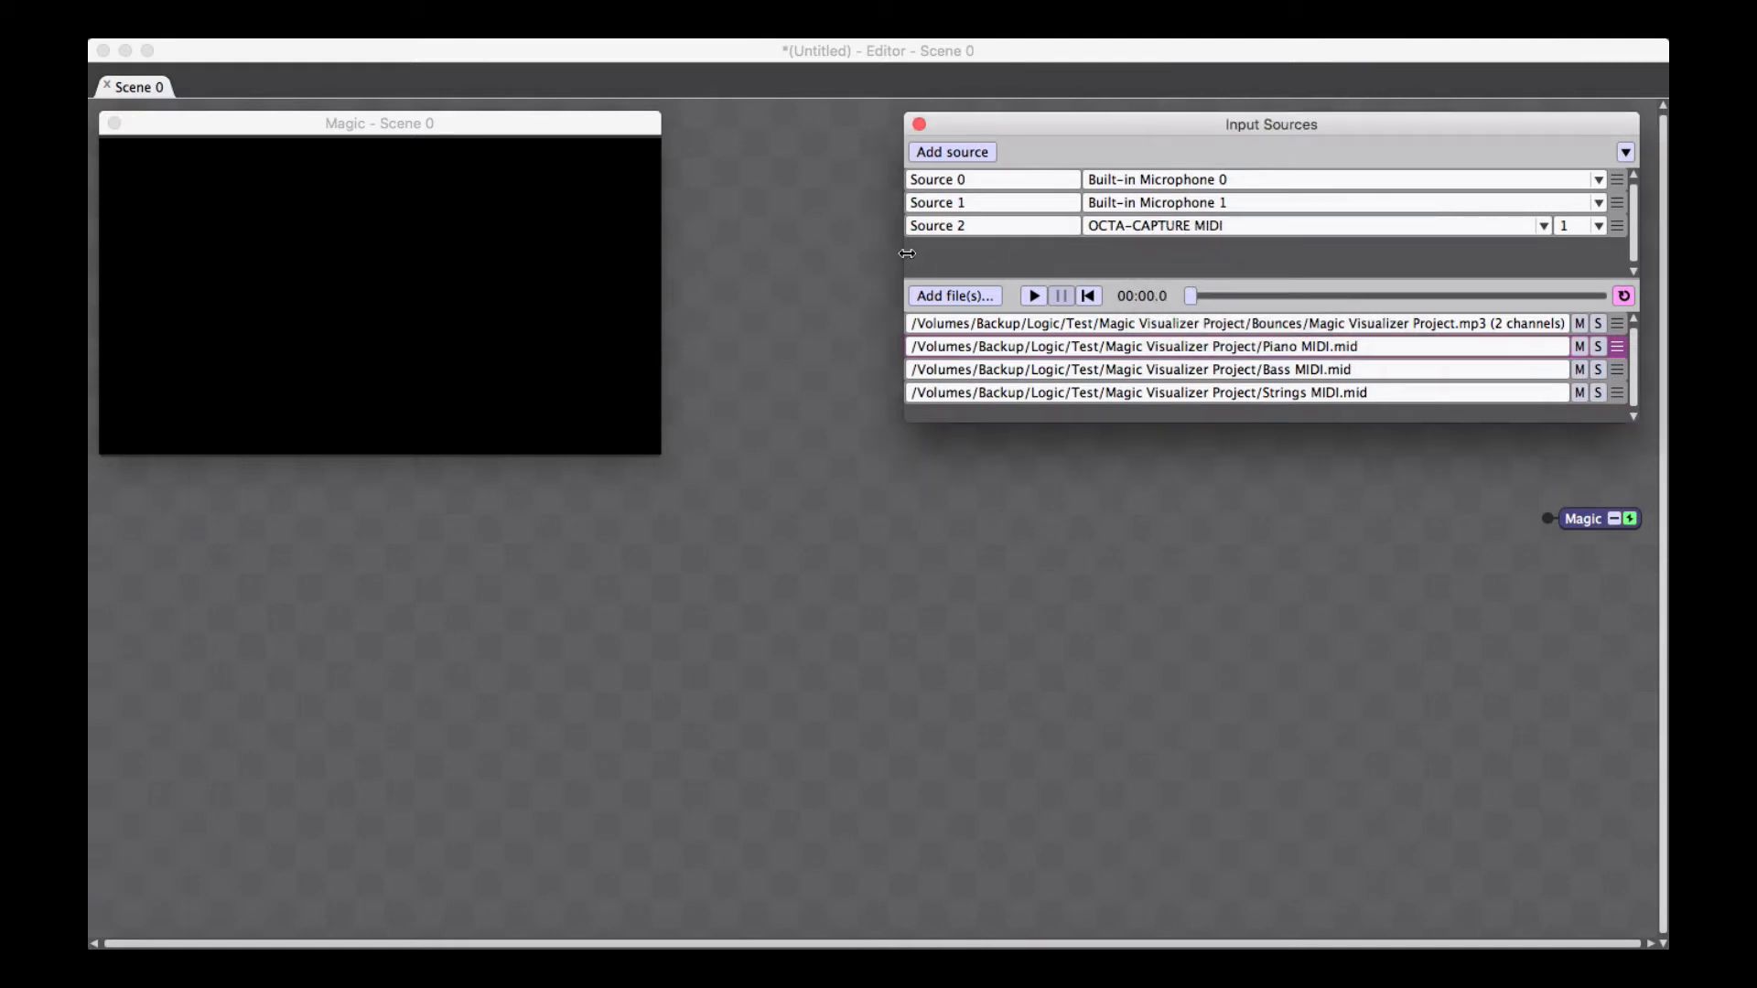
Narrow the Input Sources window to free up editor space, and bring the Scene 0 preview window to the front
drag(906, 257, 1176, 263)
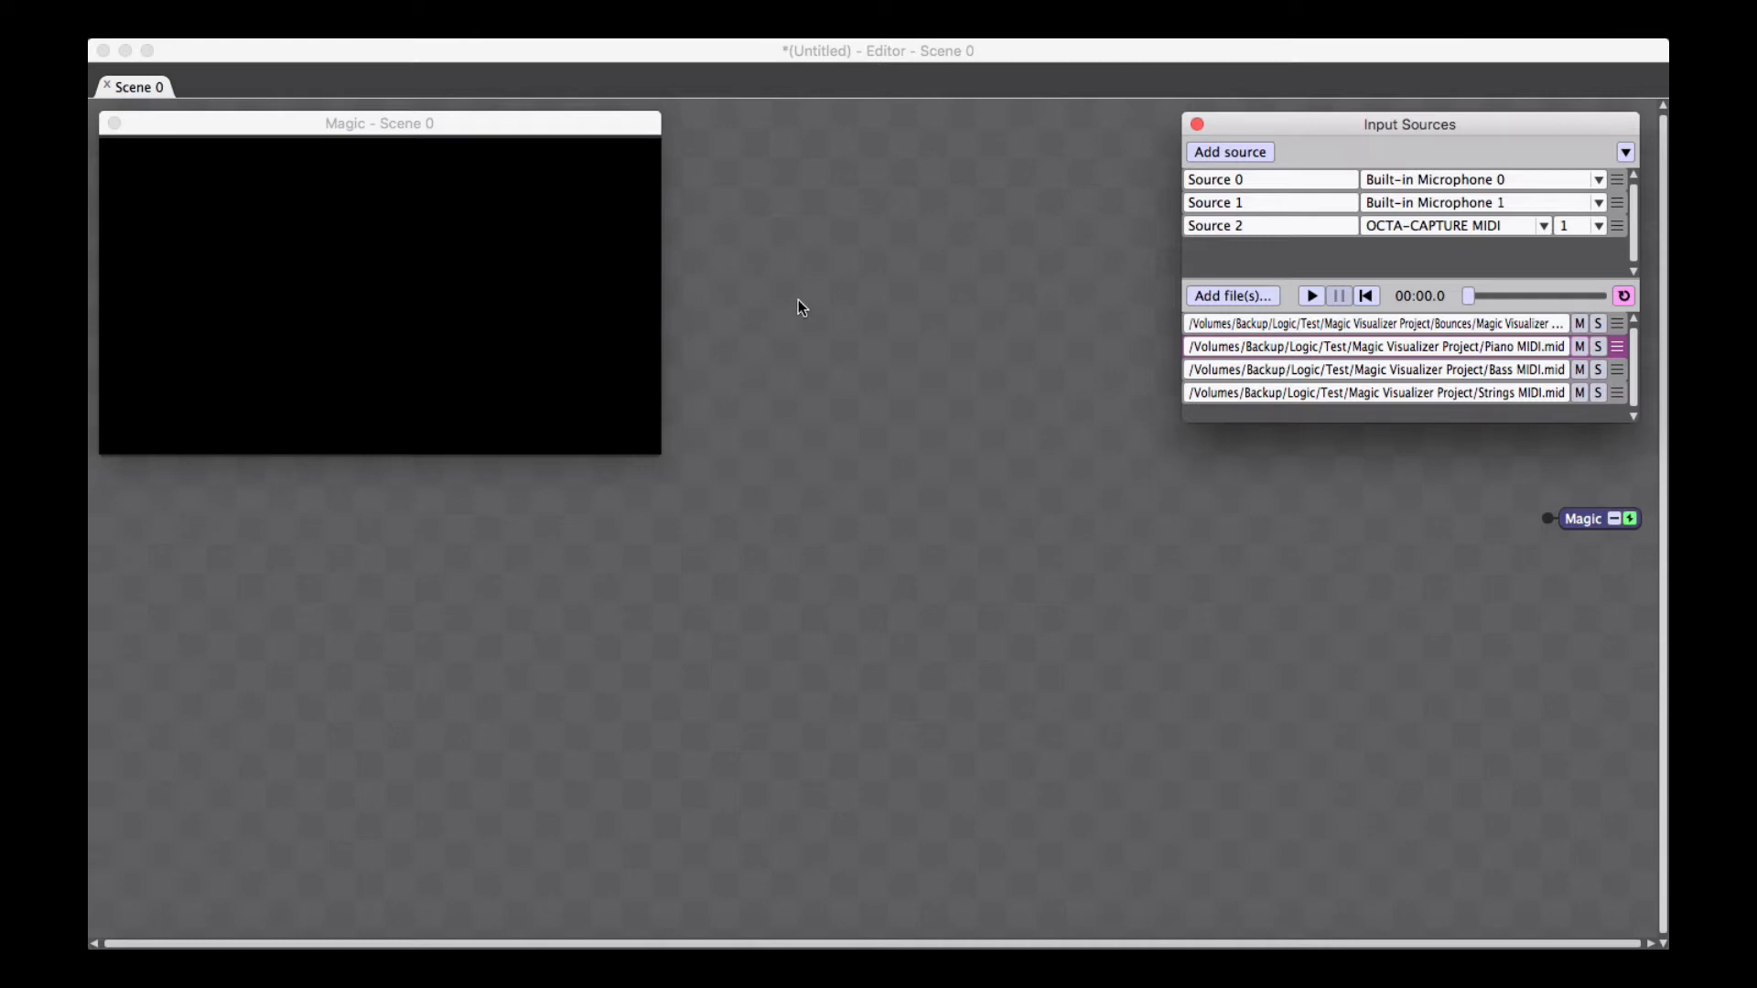
click(573, 134)
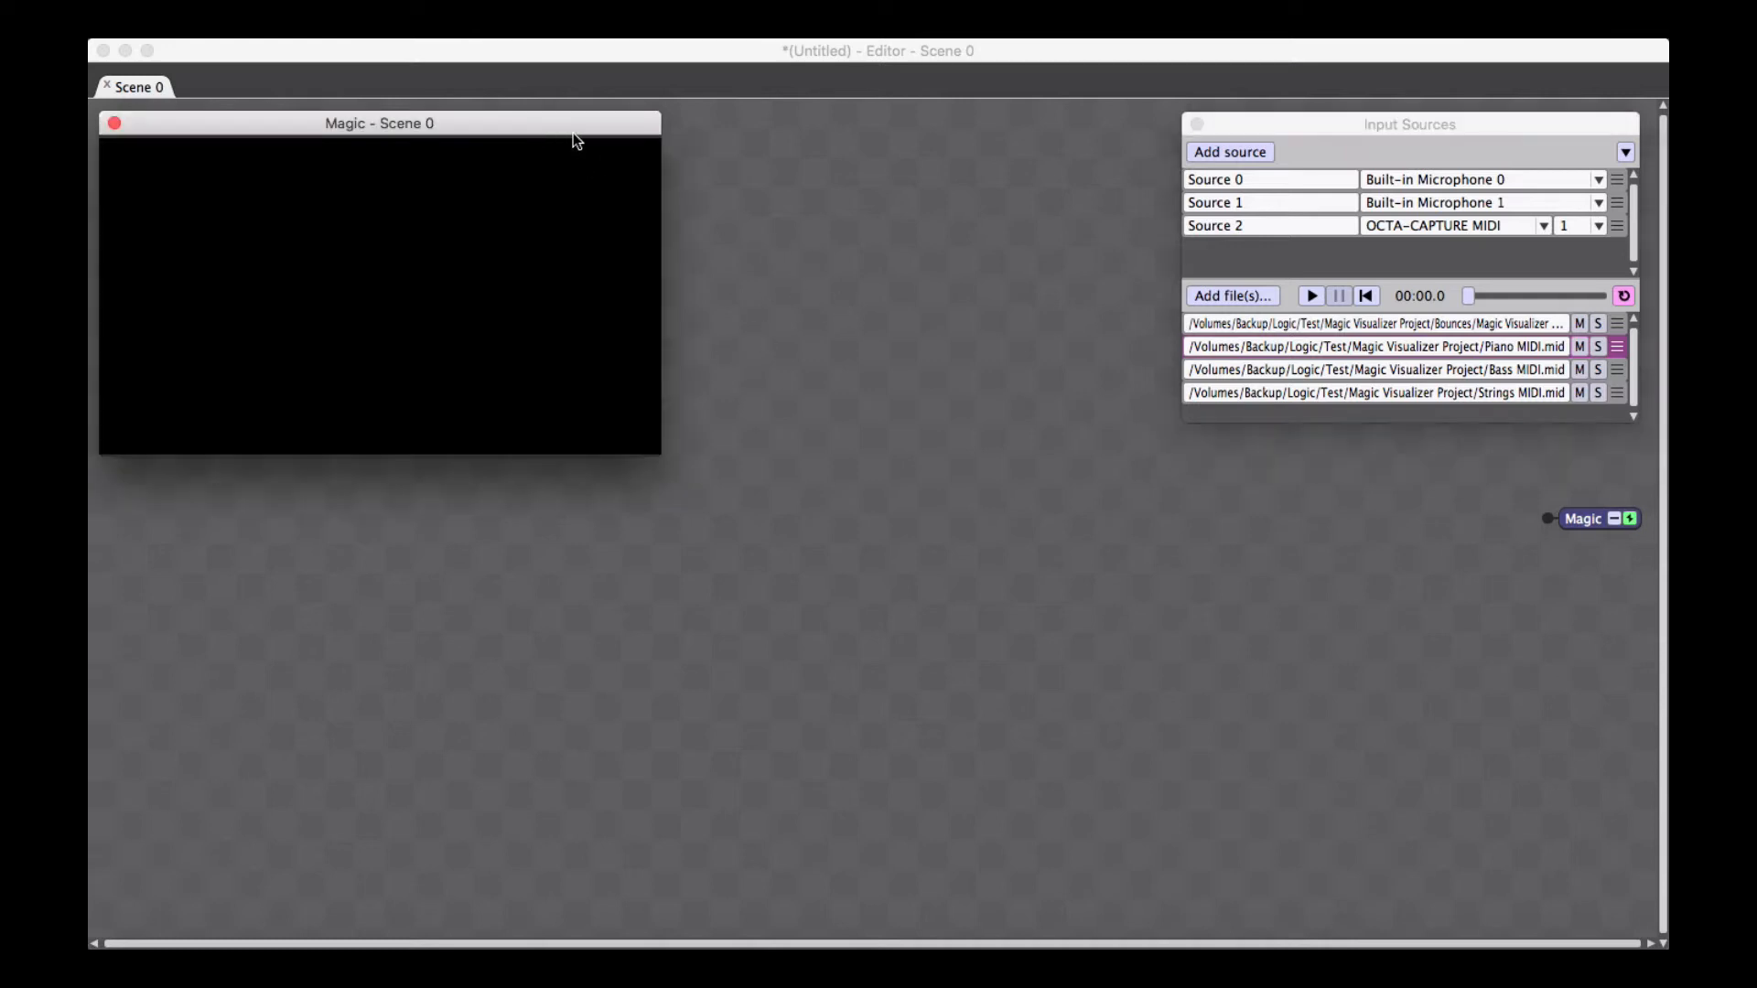
drag(569, 129, 569, 125)
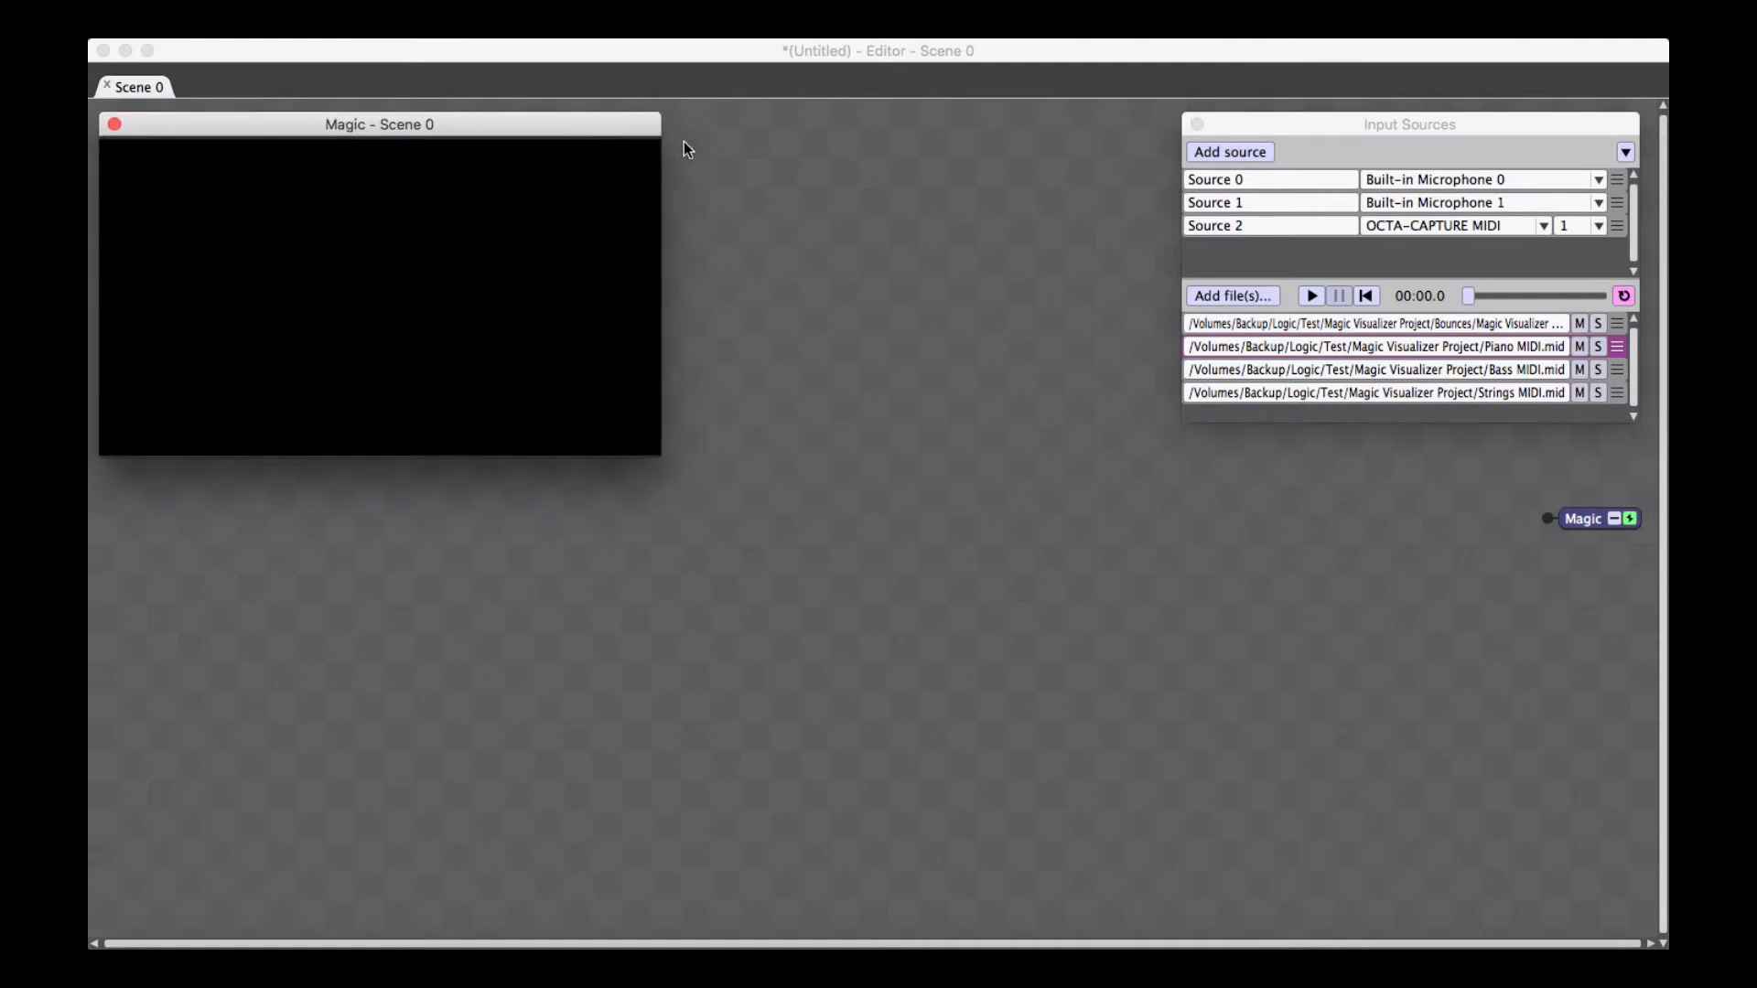
Browse the module categories that can be added to the scene, including Effects2D and the ISF generators
right_click(785, 180)
mouse_move(807, 189)
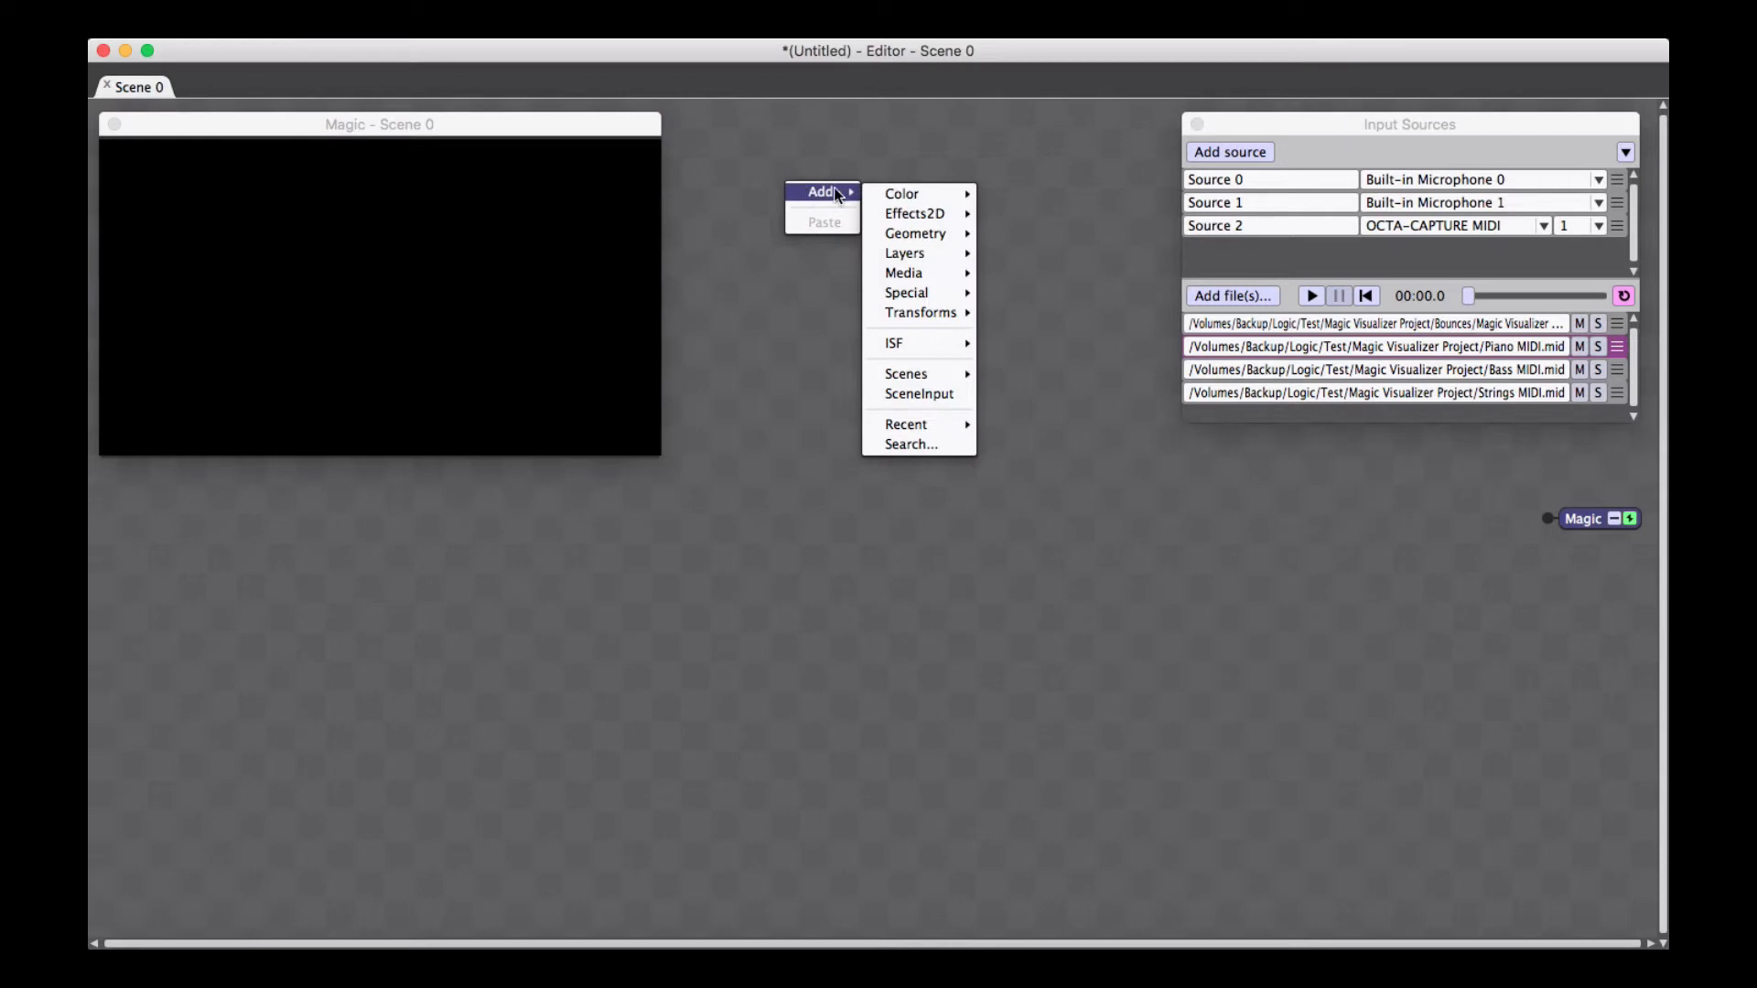
mouse_move(907, 195)
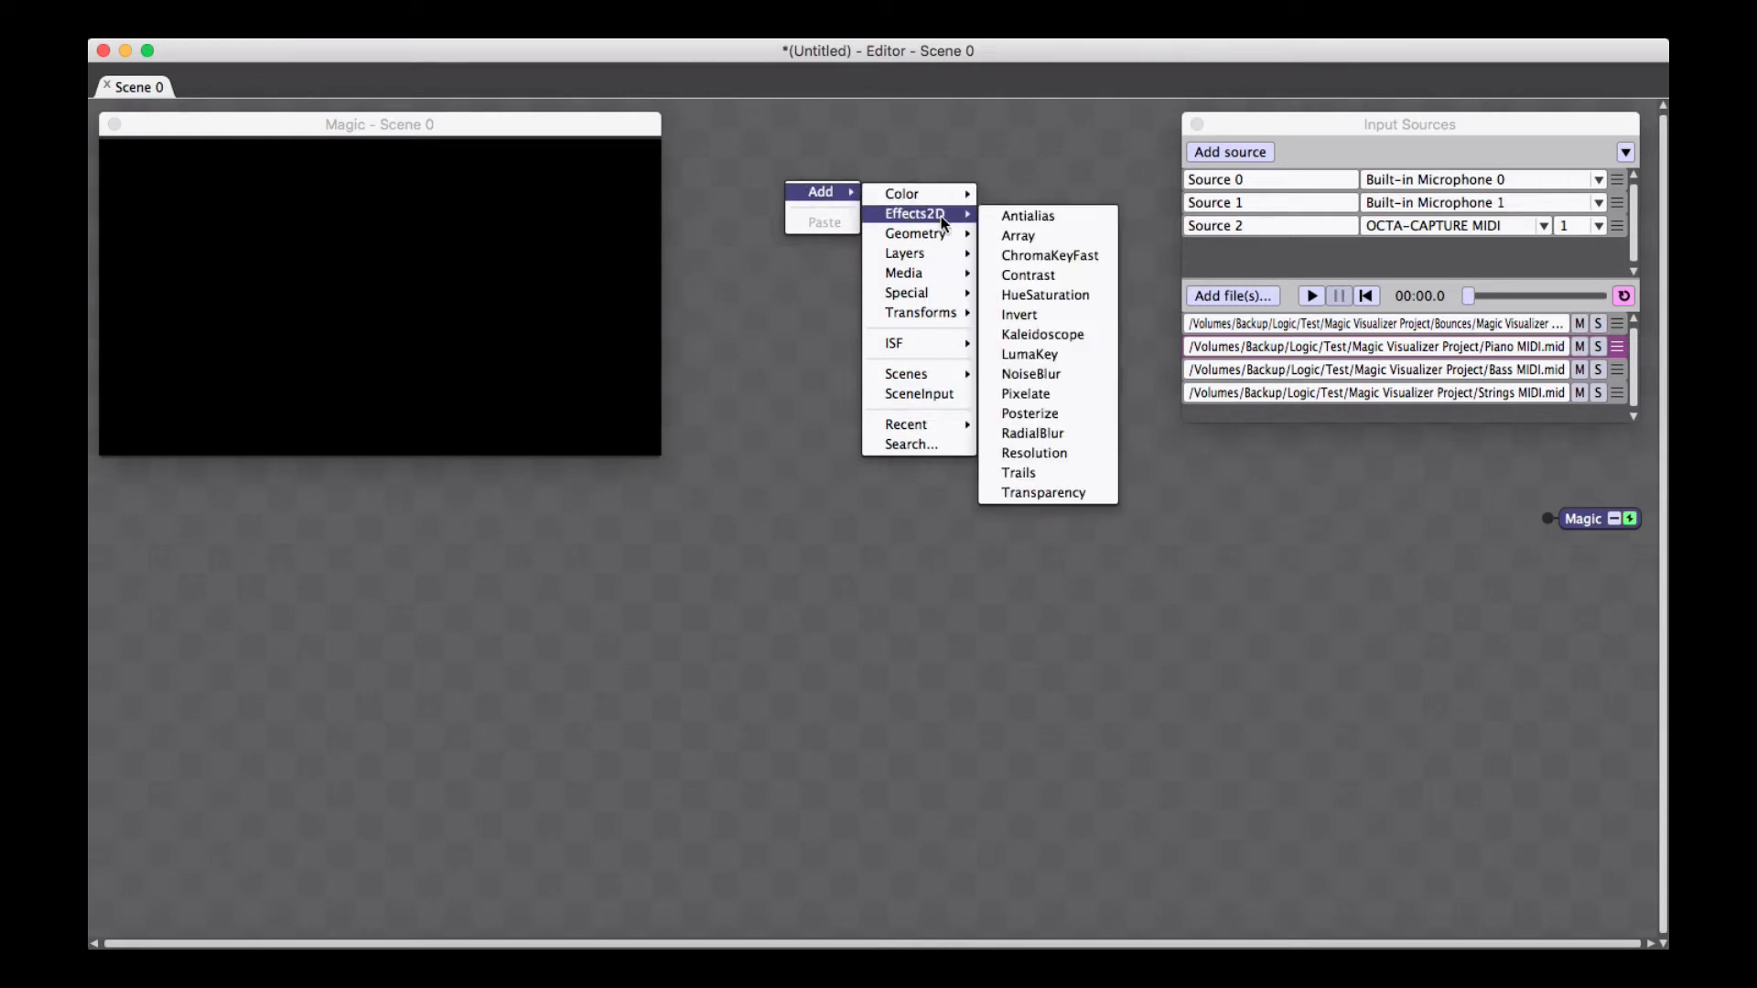
mouse_move(942, 234)
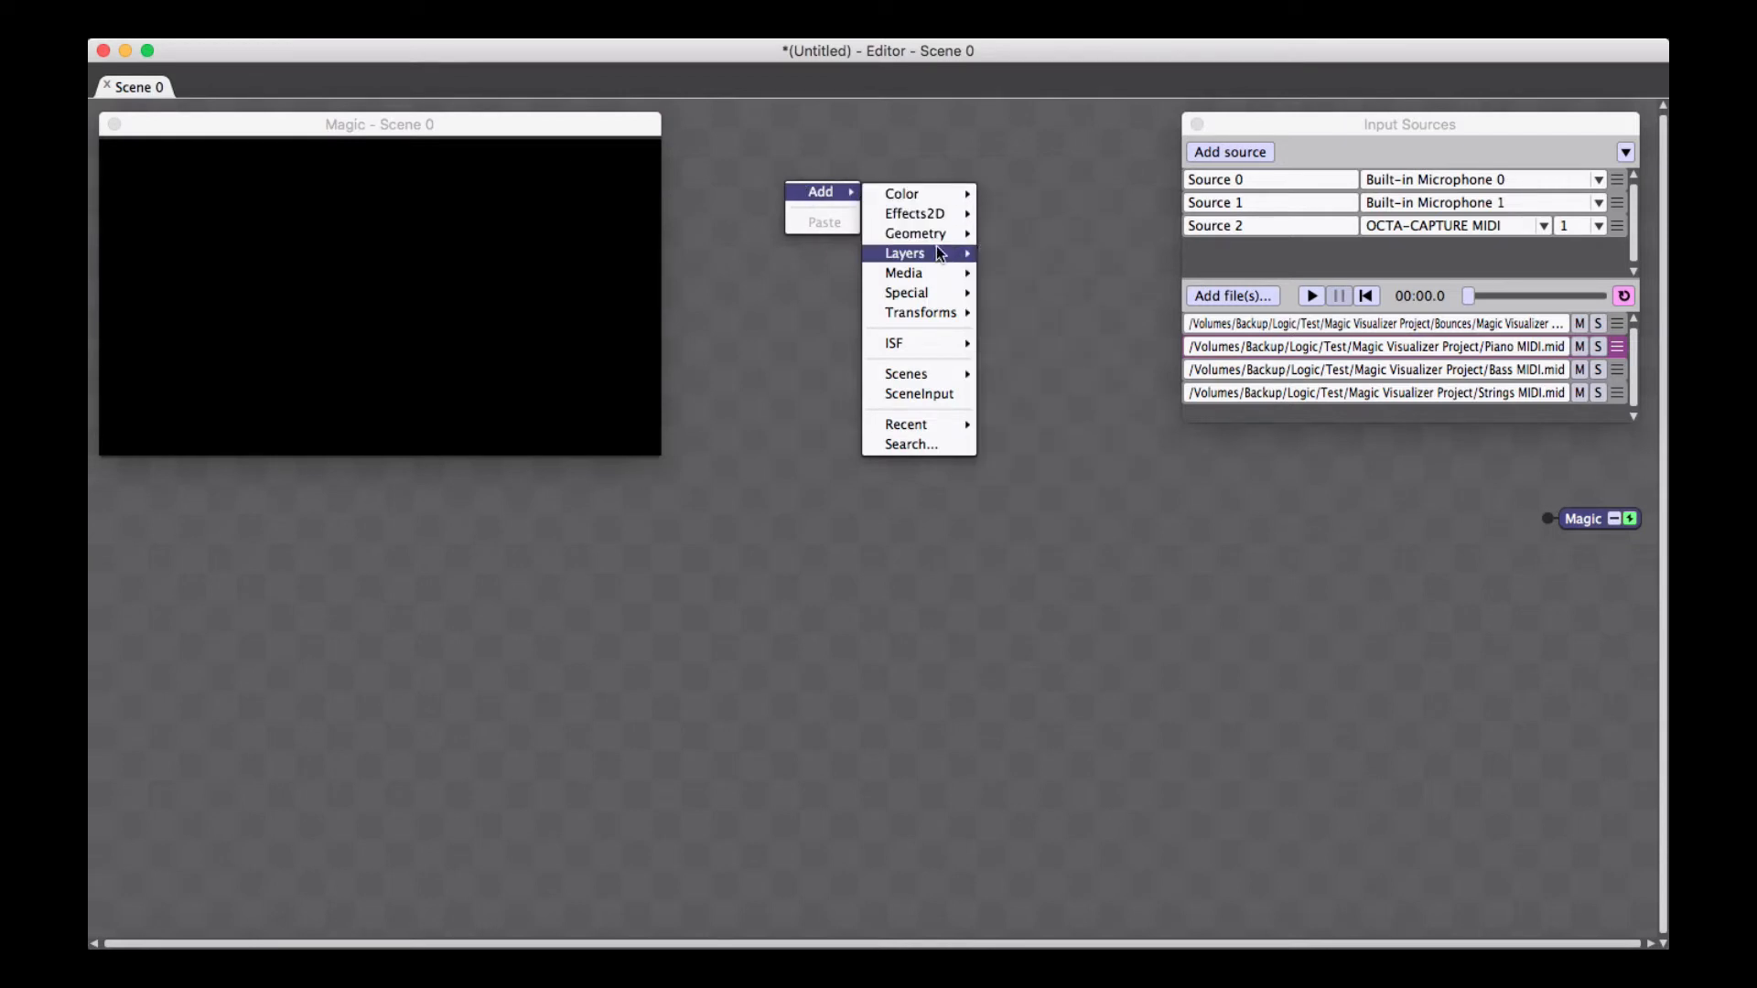
mouse_move(931, 278)
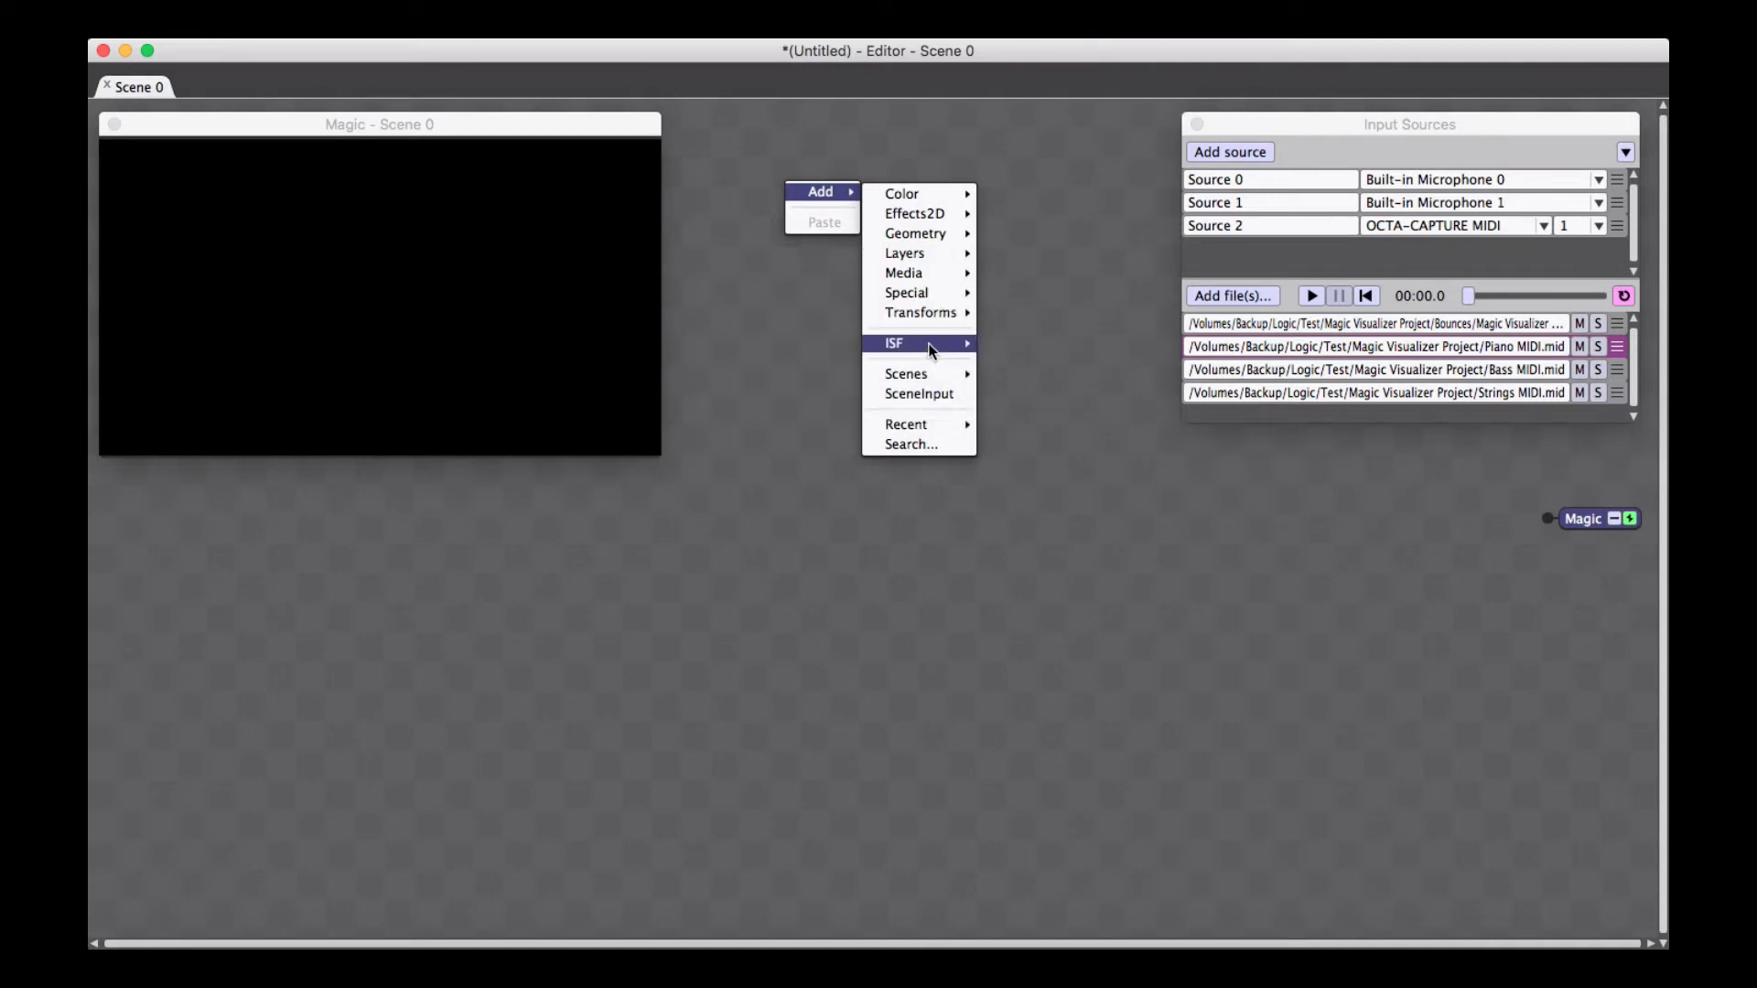
mouse_move(931, 342)
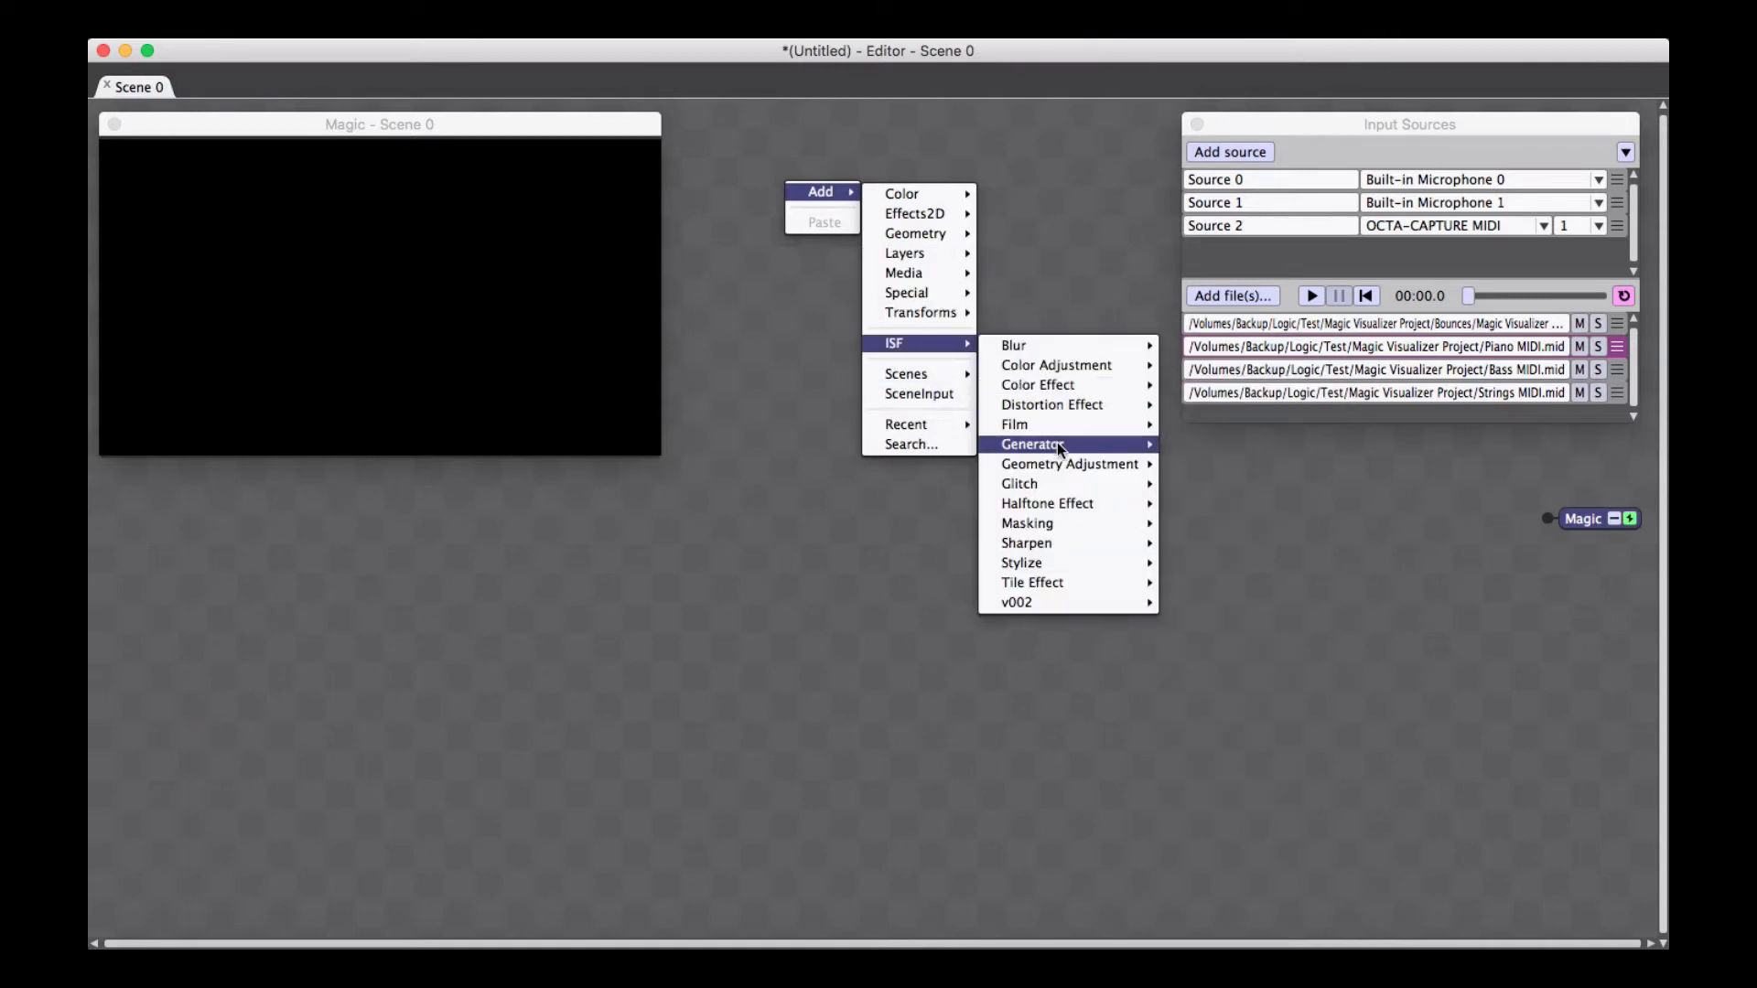
mouse_move(1058, 452)
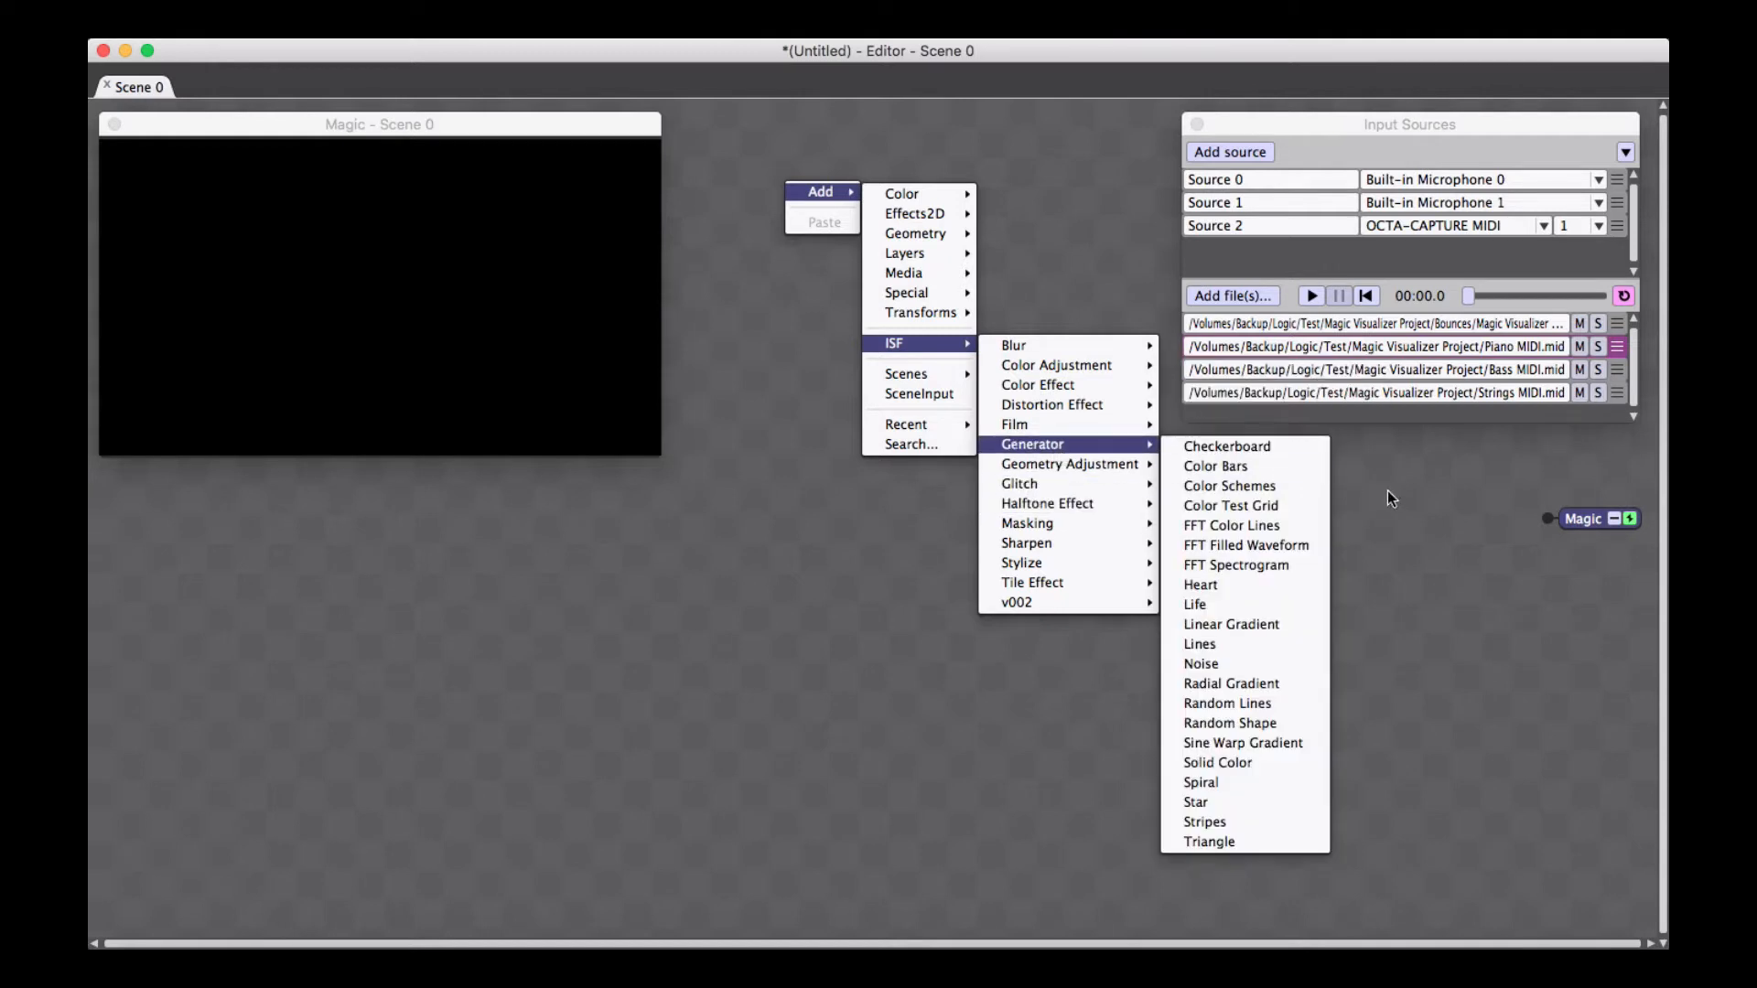
click(849, 581)
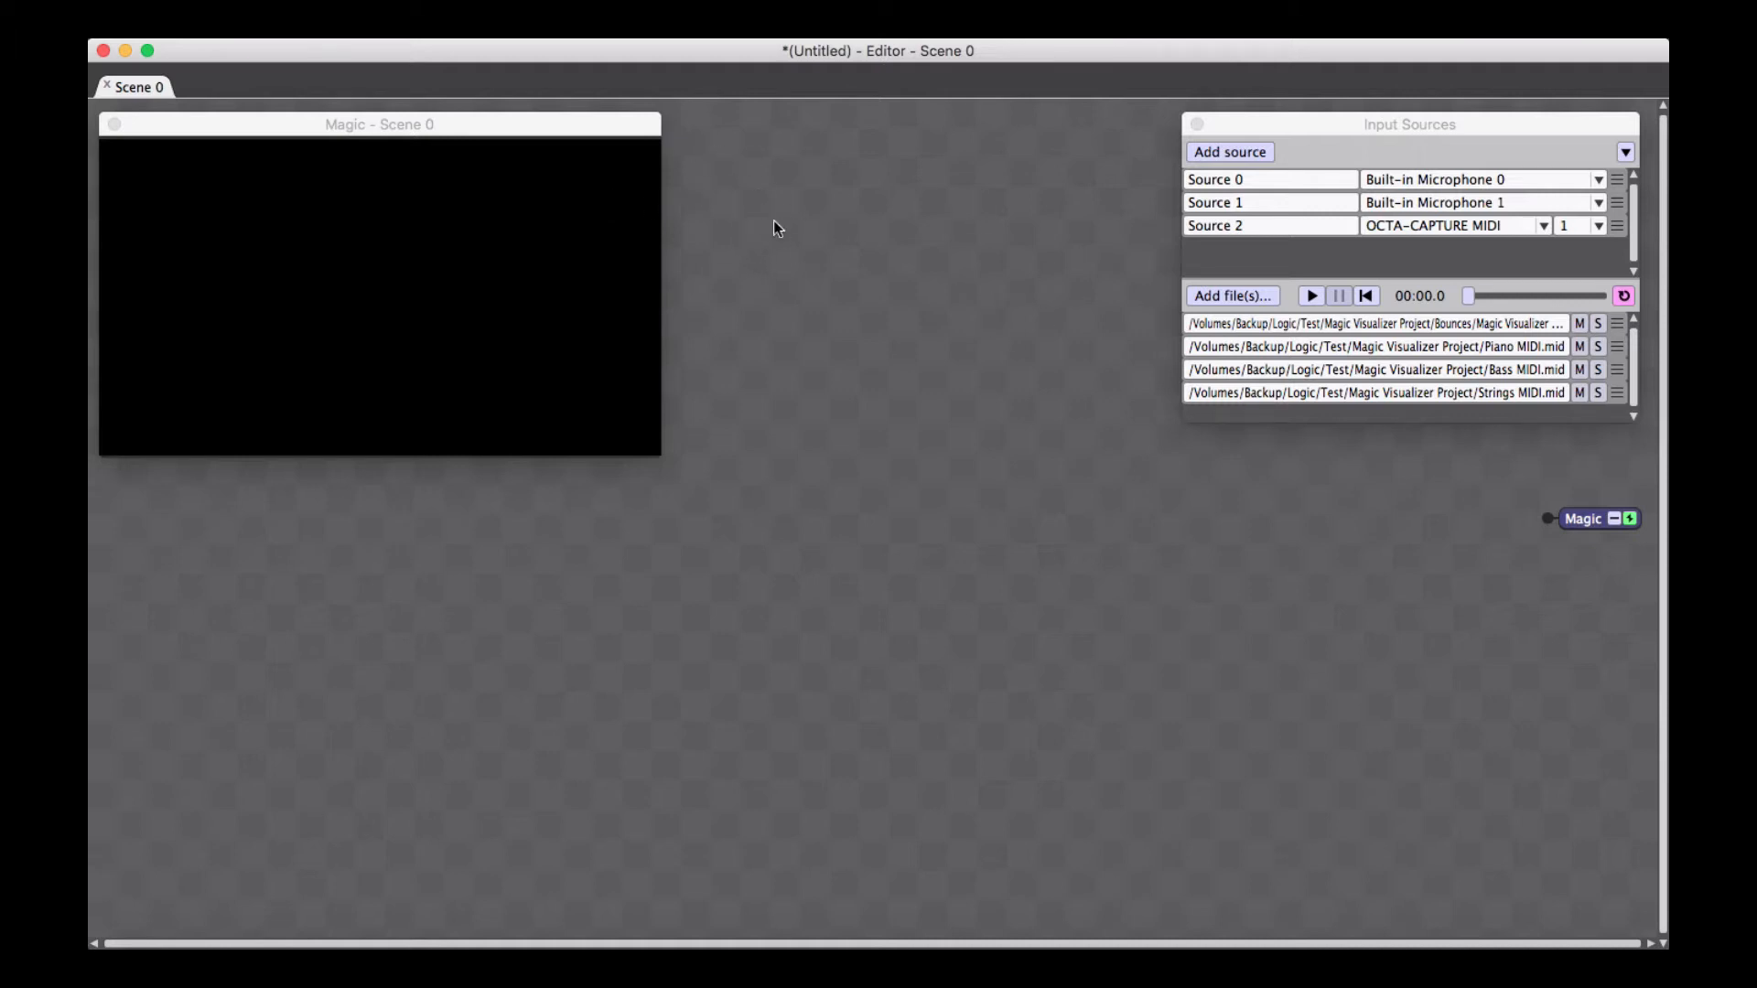
Add a Polygon geometry module connected to the Magic output and place it just below the preview window
drag(494, 131, 530, 140)
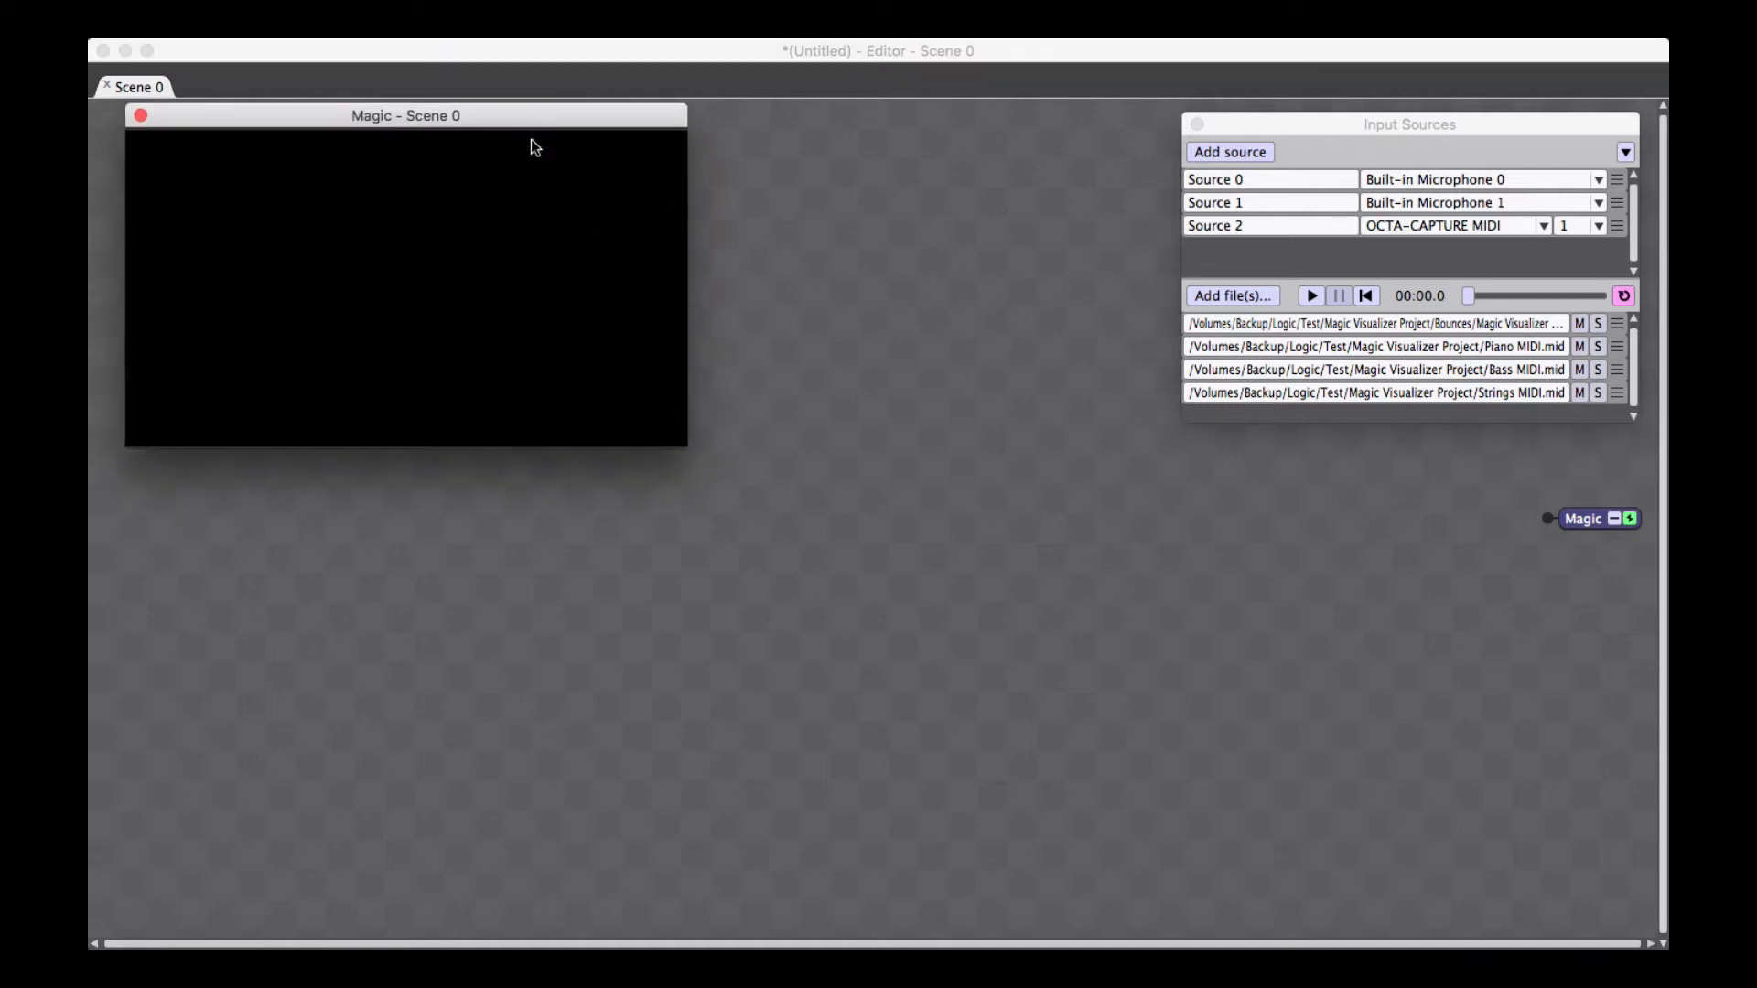
right_click(804, 251)
mouse_move(838, 260)
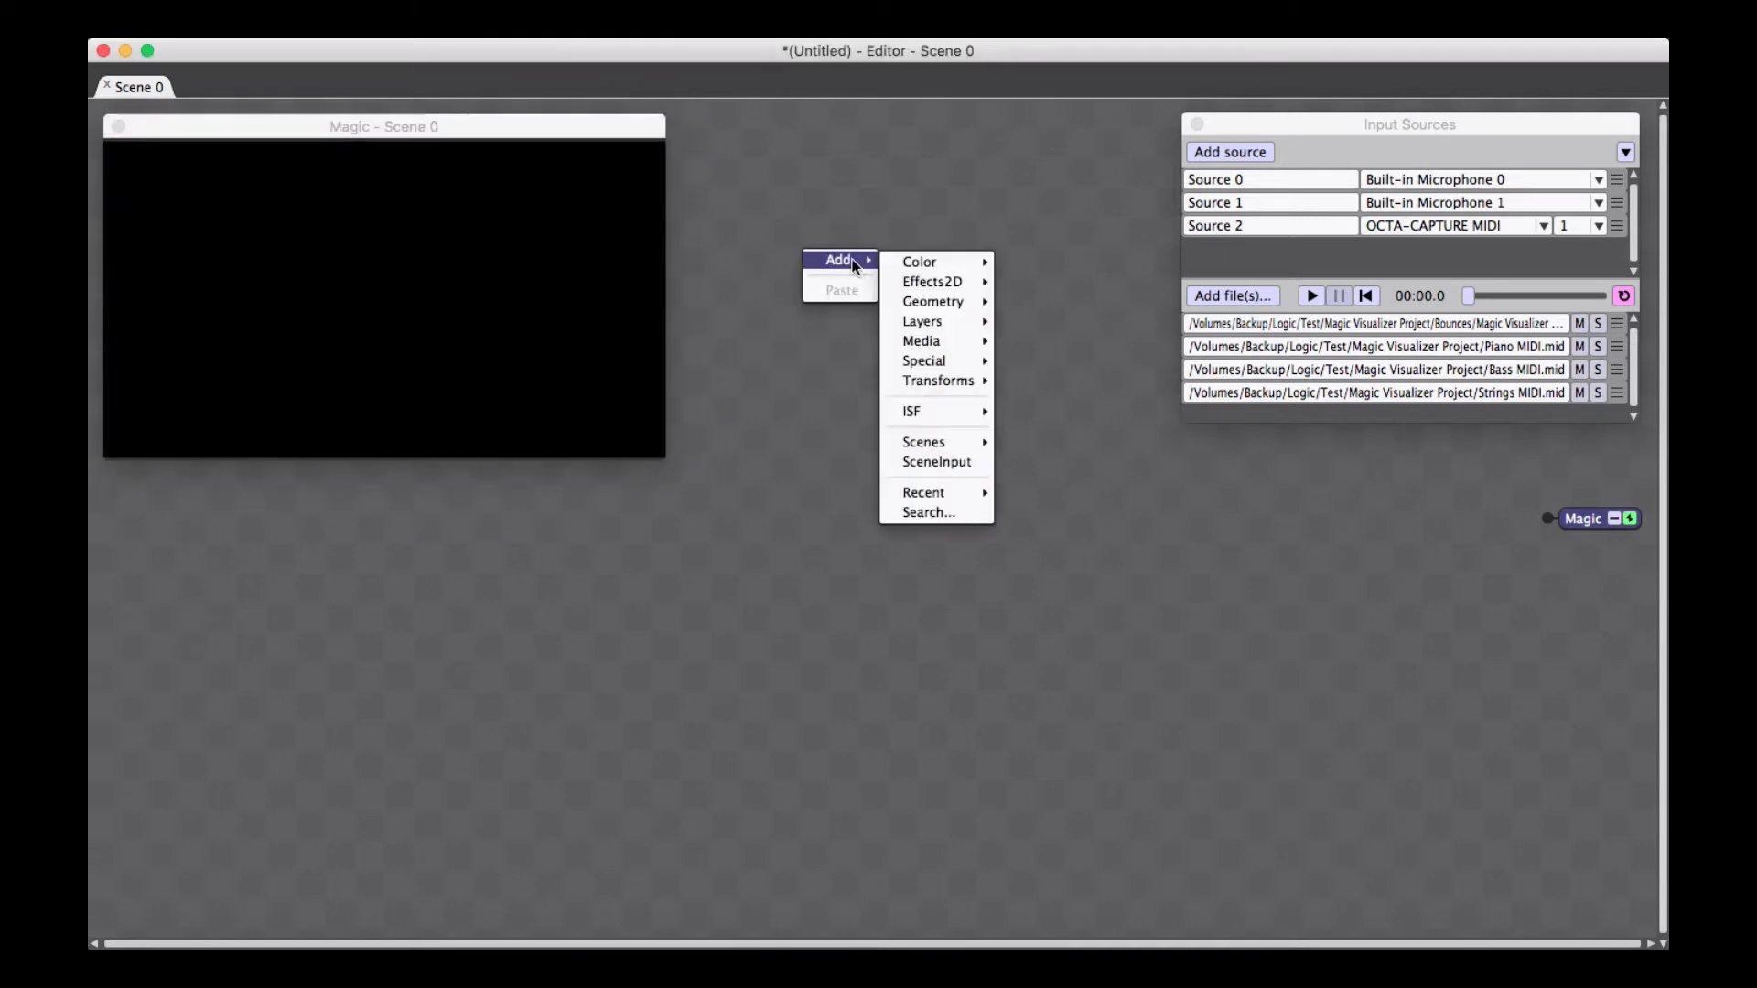
mouse_move(970, 300)
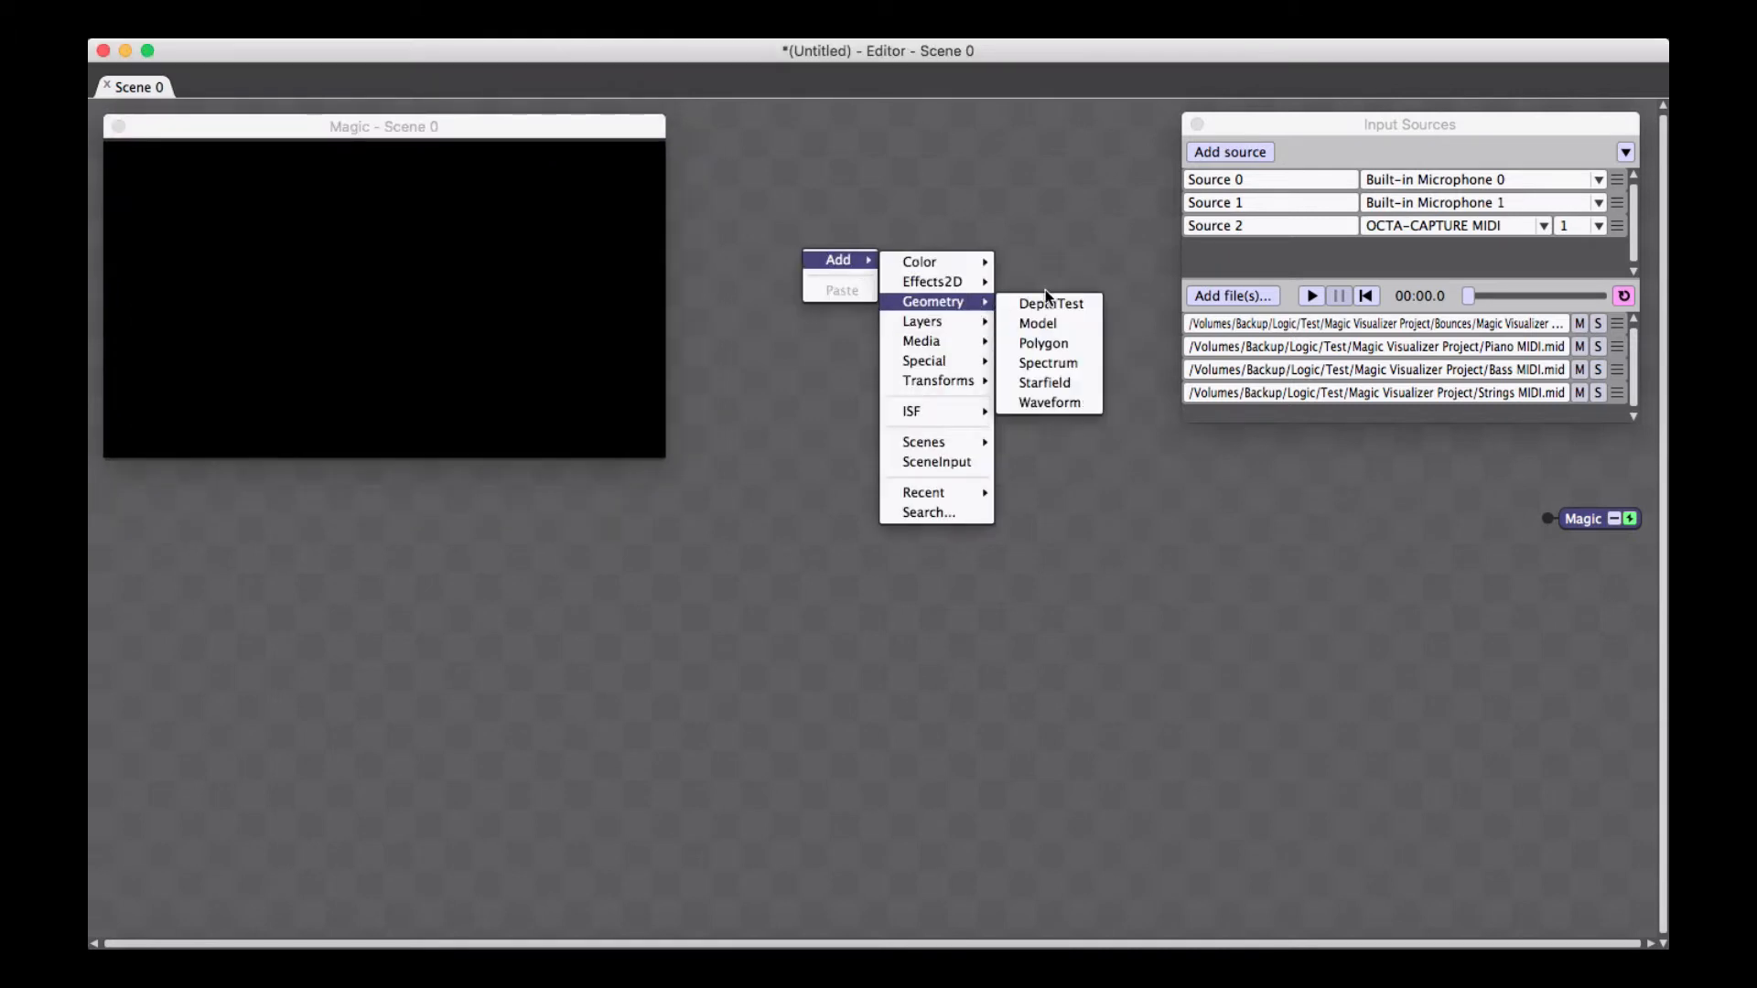
click(1076, 344)
drag(904, 267, 757, 535)
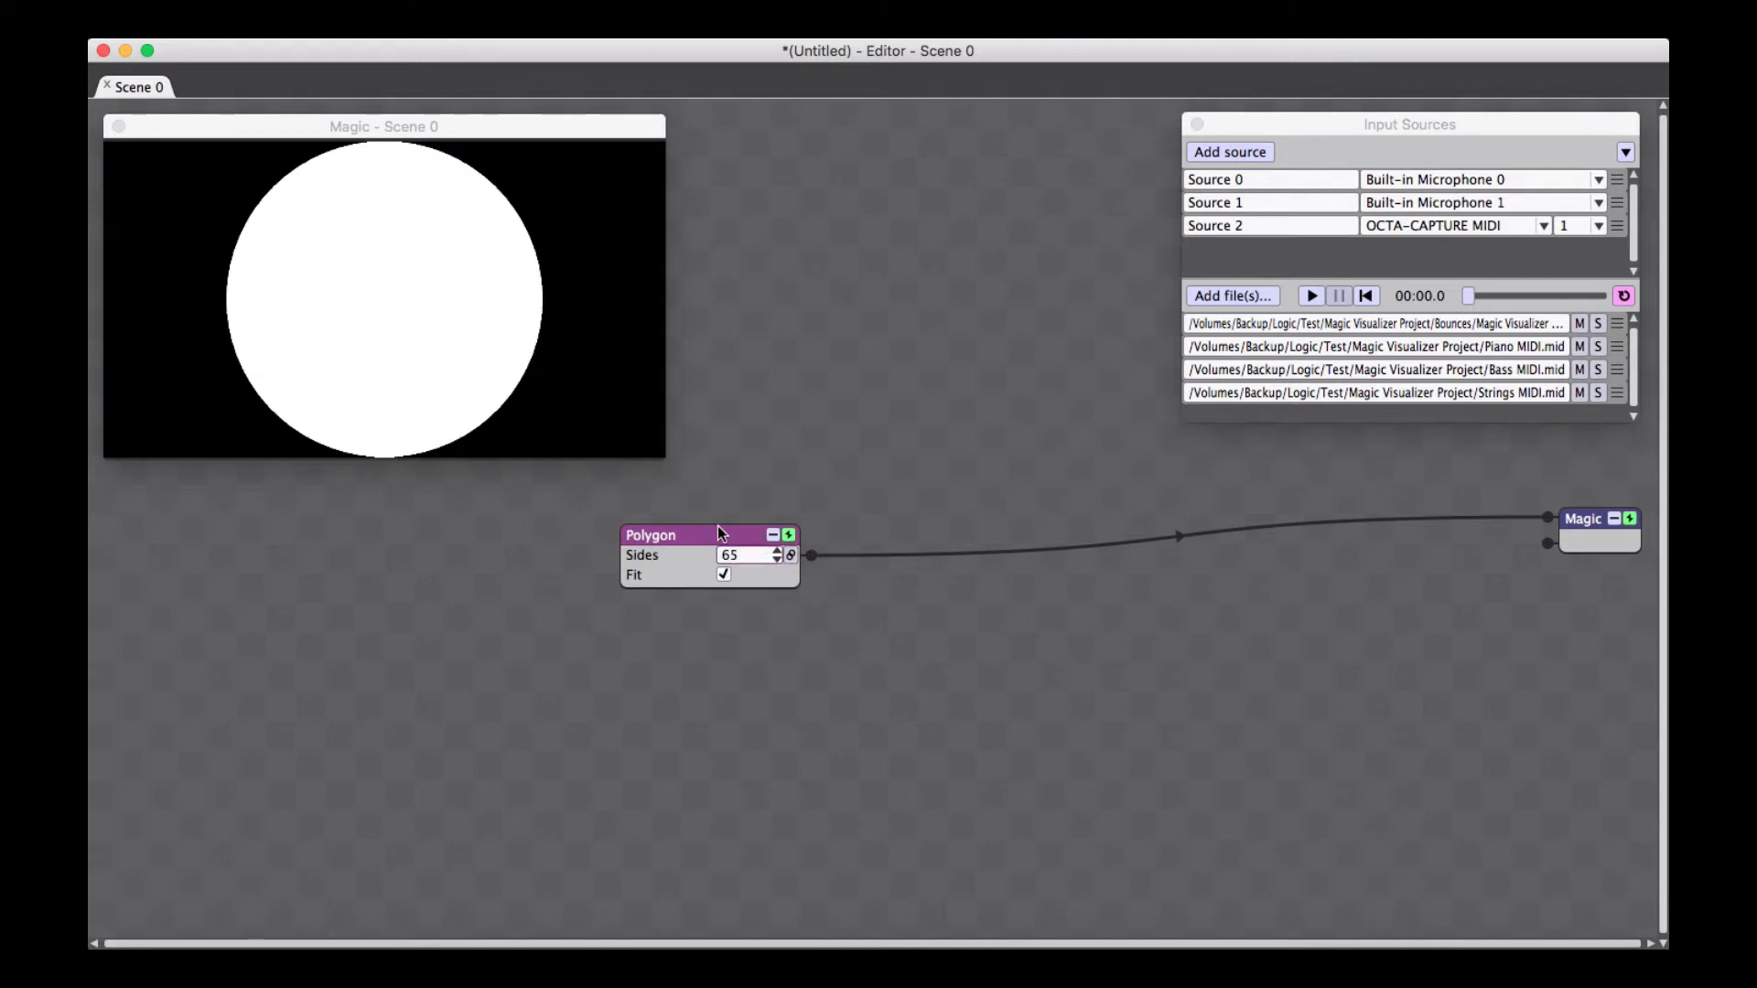
drag(713, 532, 673, 514)
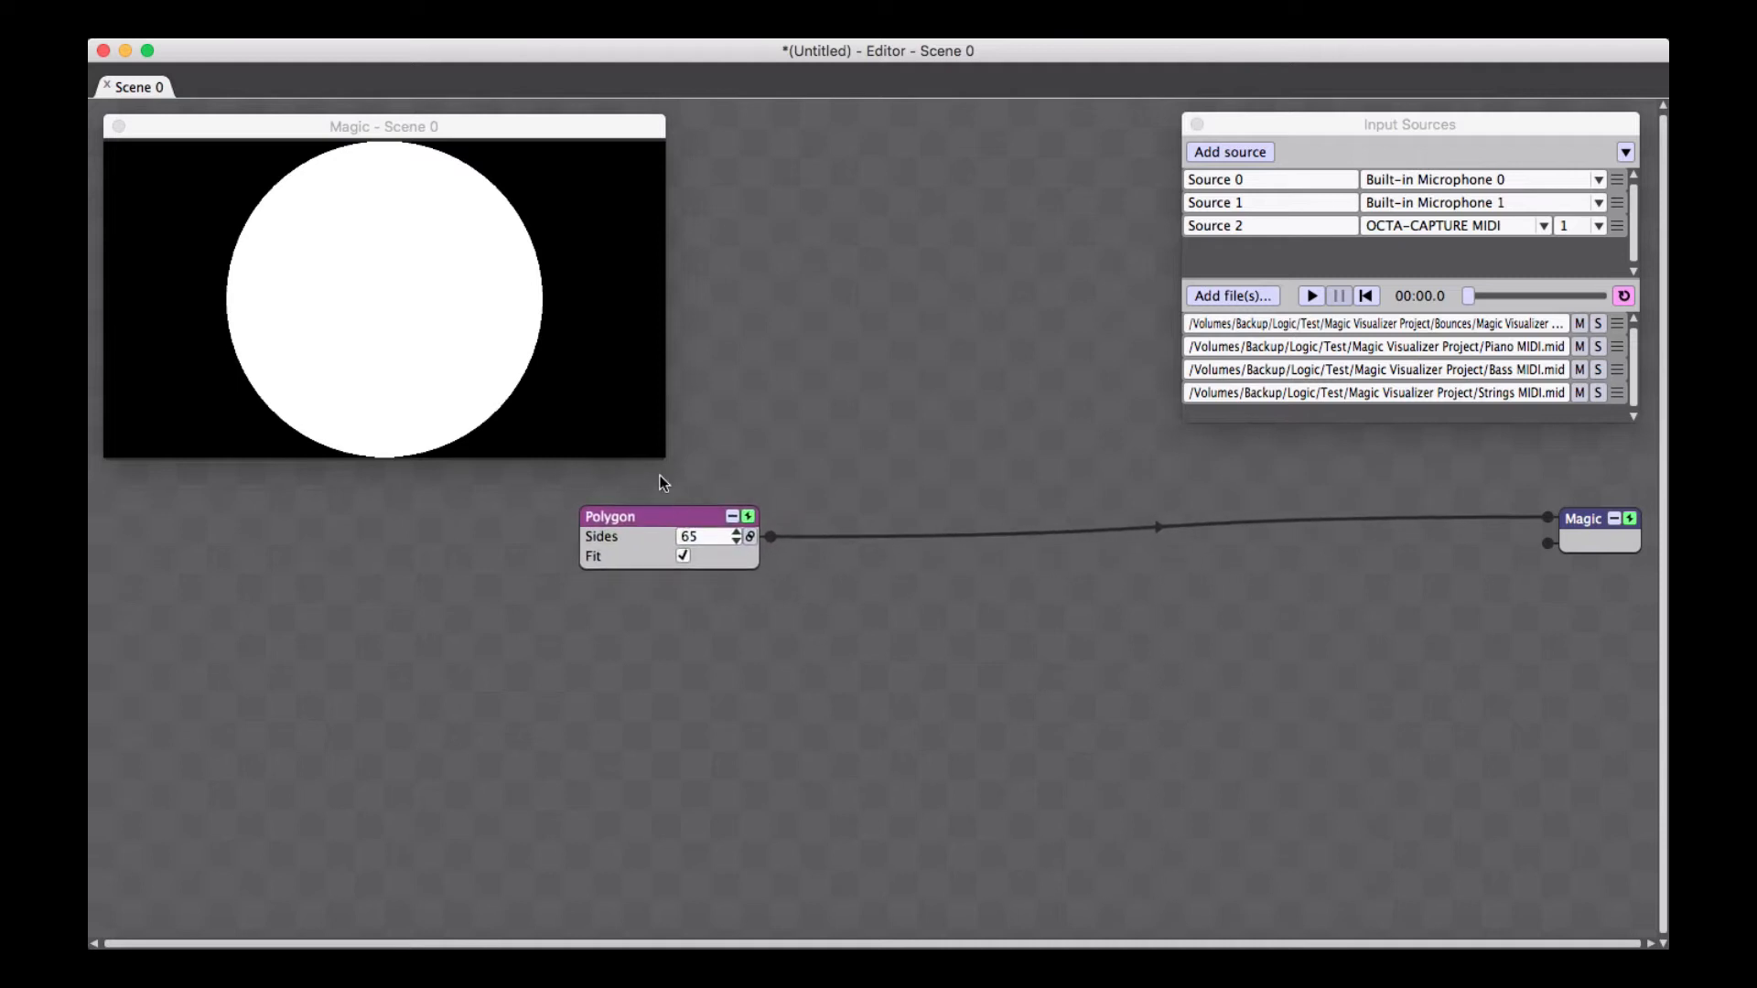
Insert a Scale module between Polygon and Magic, with X For All enabled and X set to 0.2
right_click(848, 540)
mouse_move(925, 447)
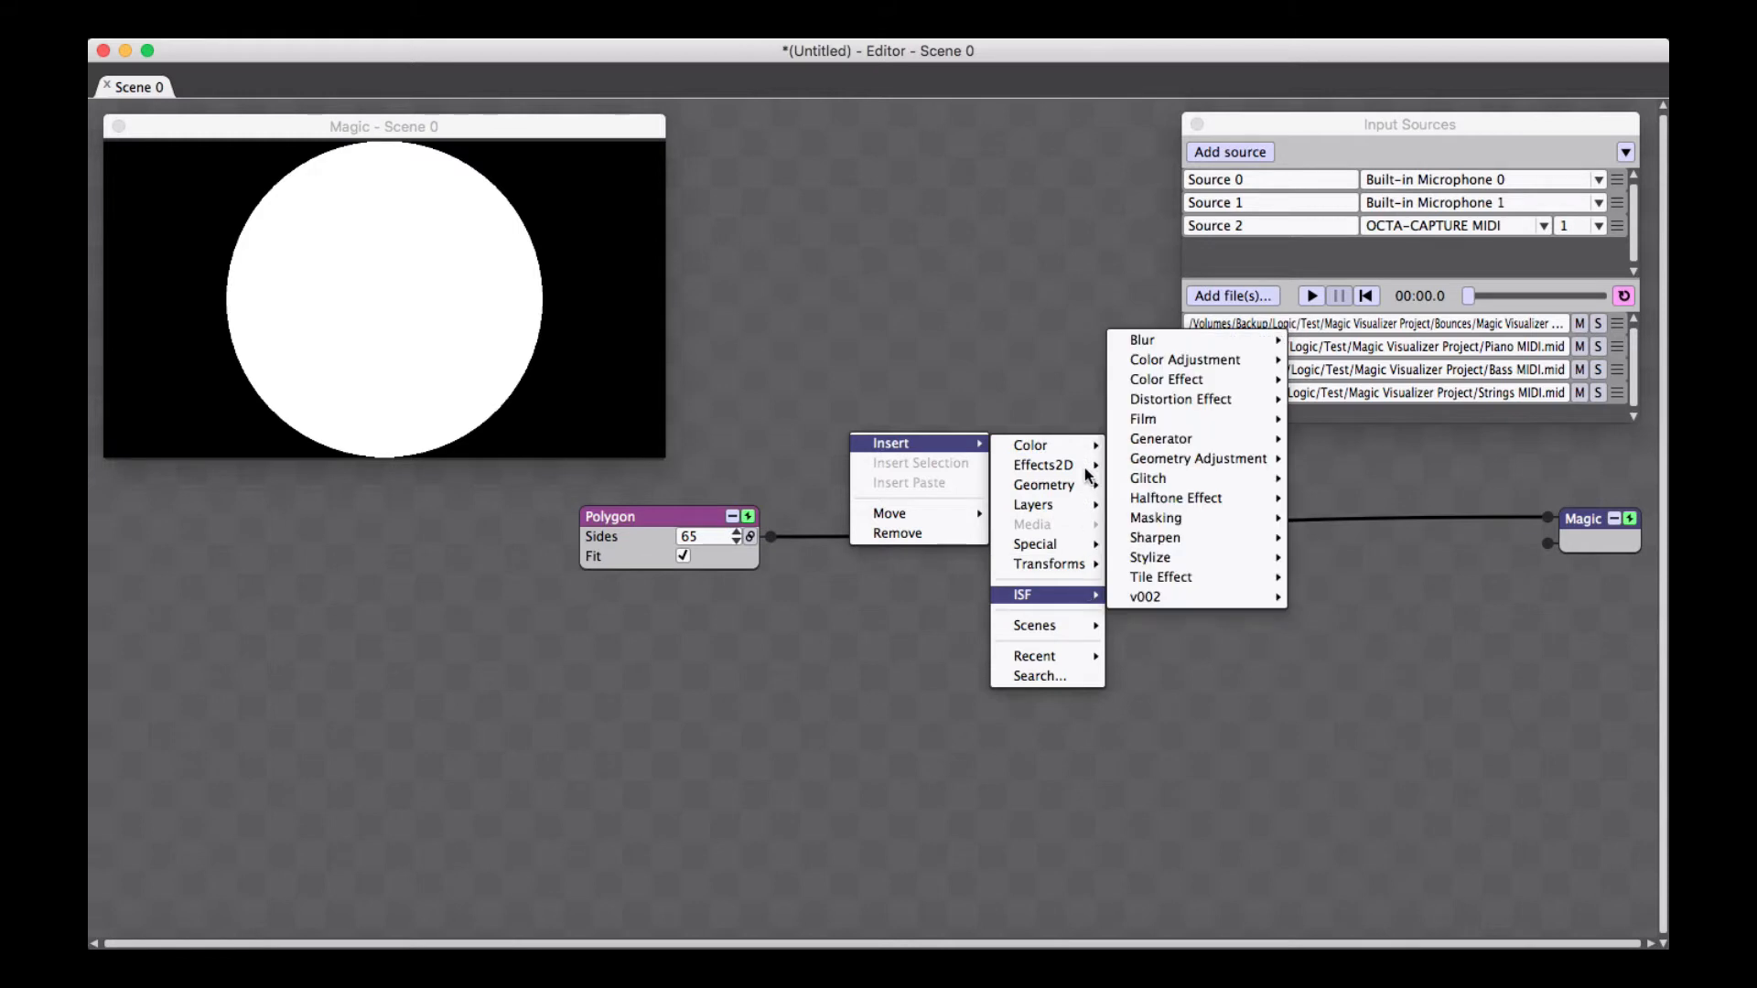
mouse_move(1081, 464)
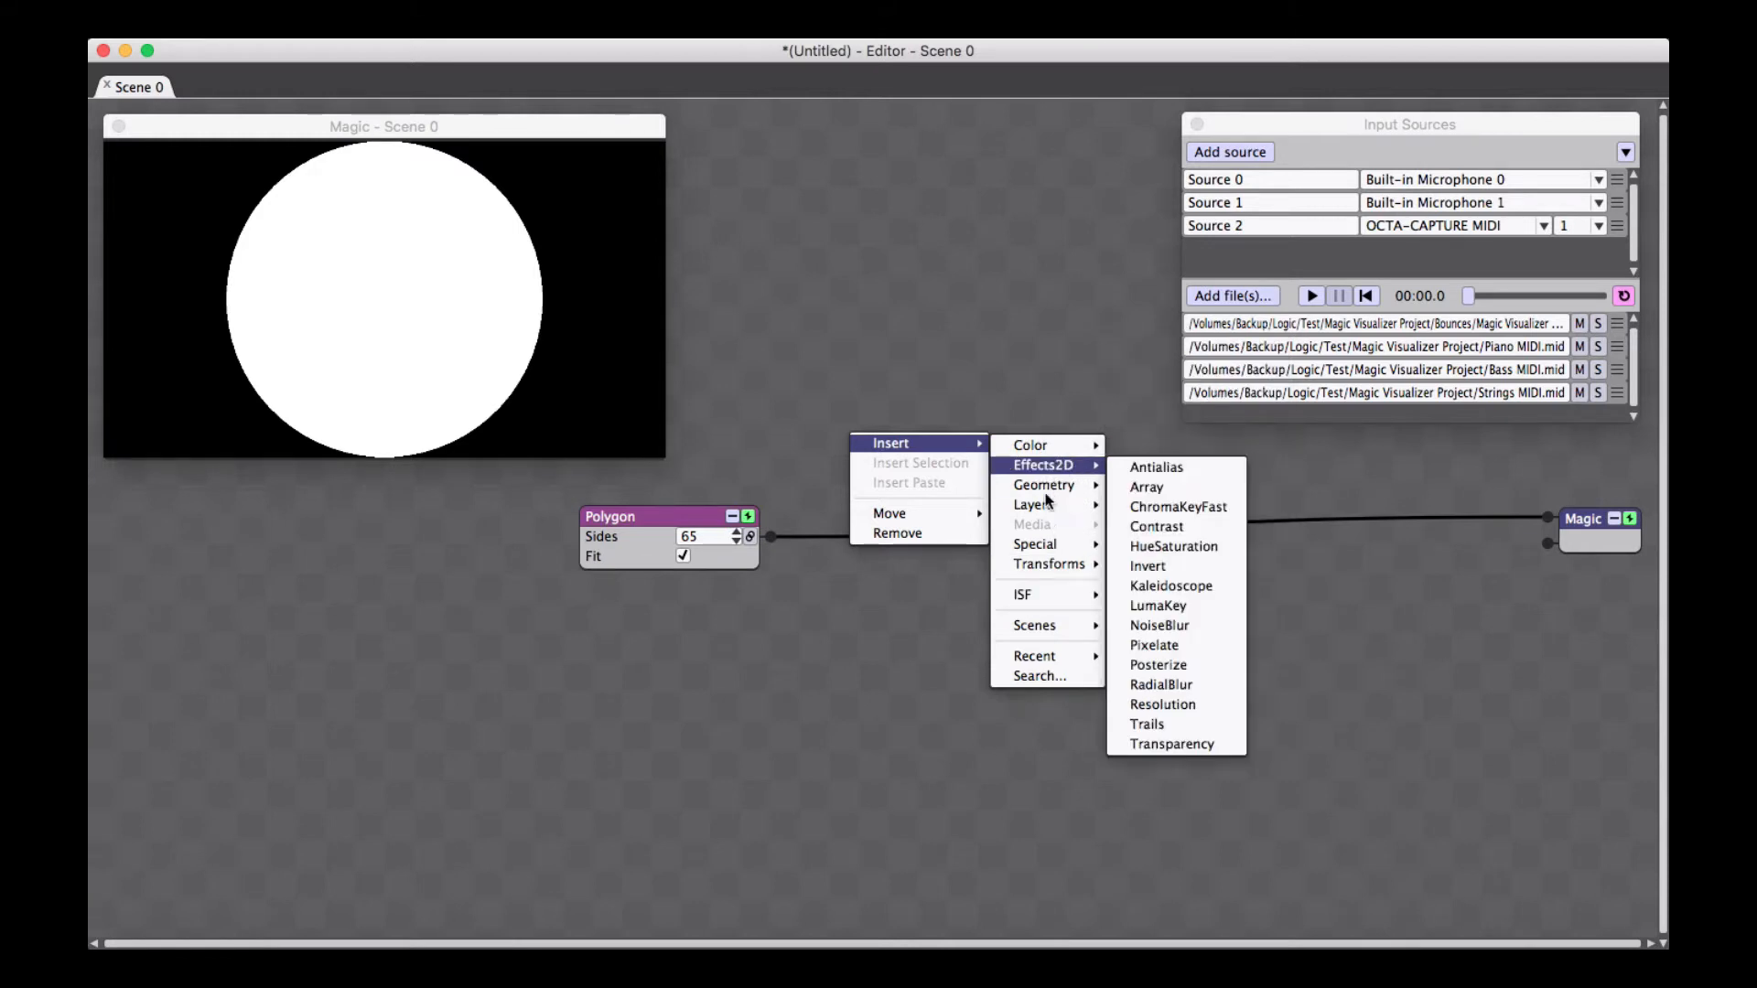
click(1061, 685)
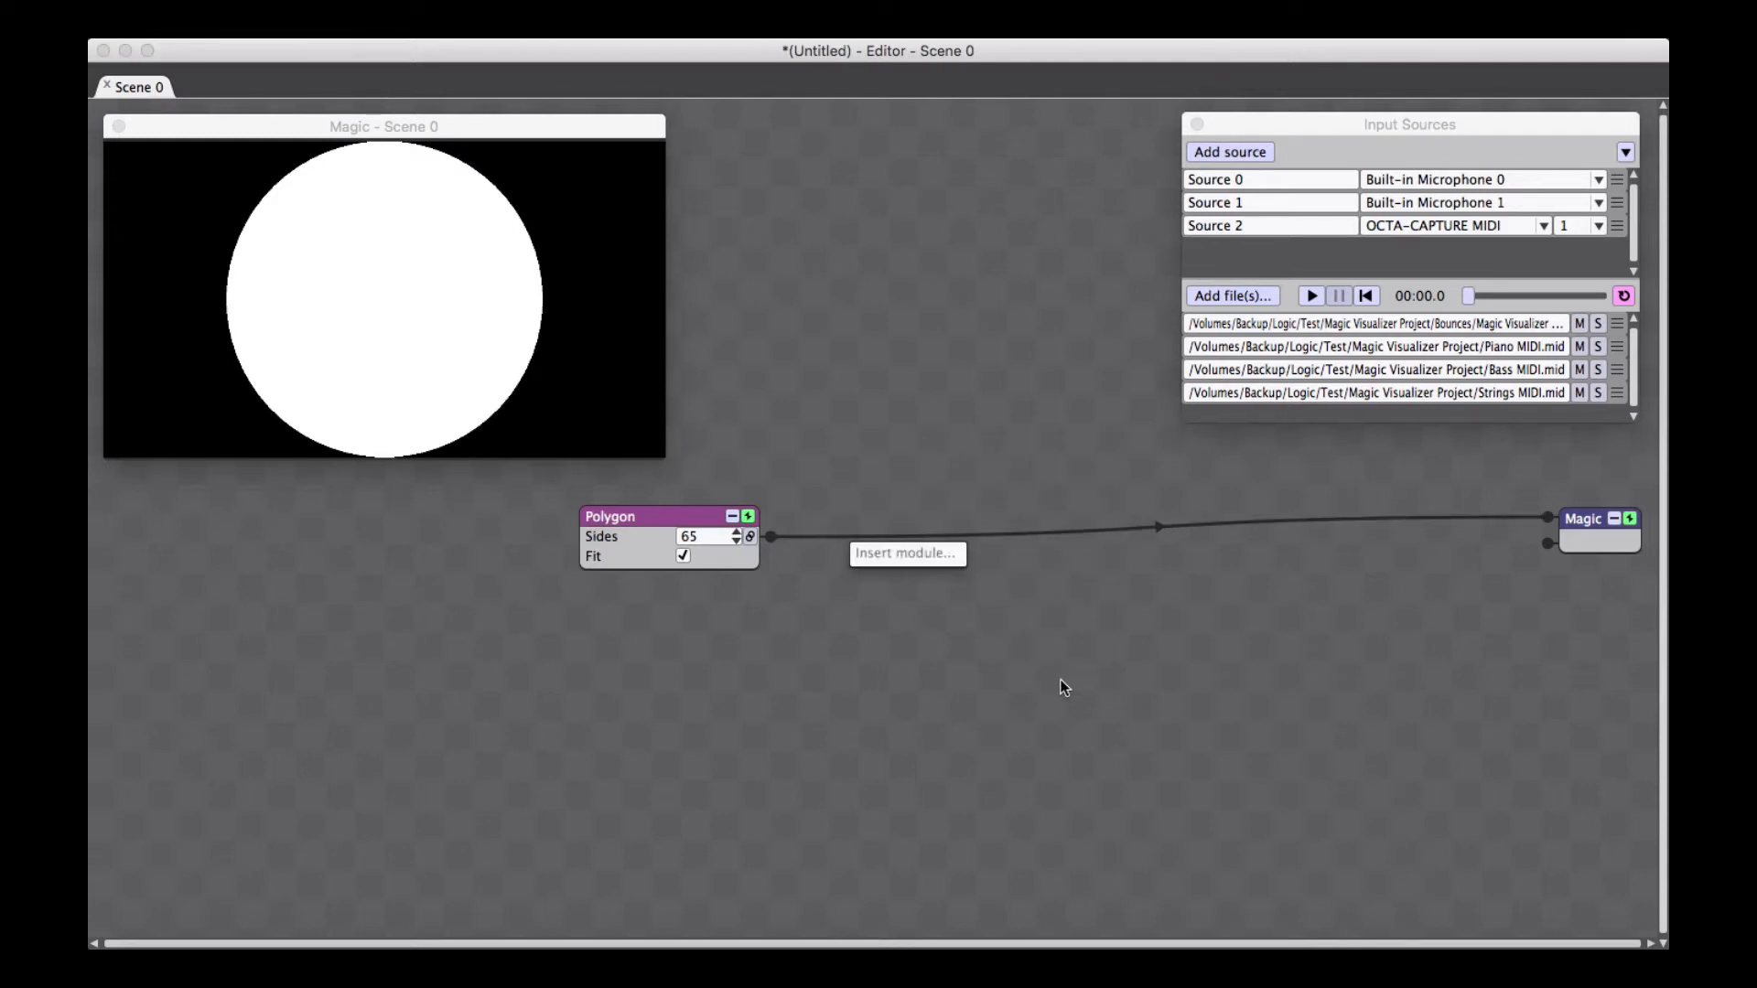
text(sc)
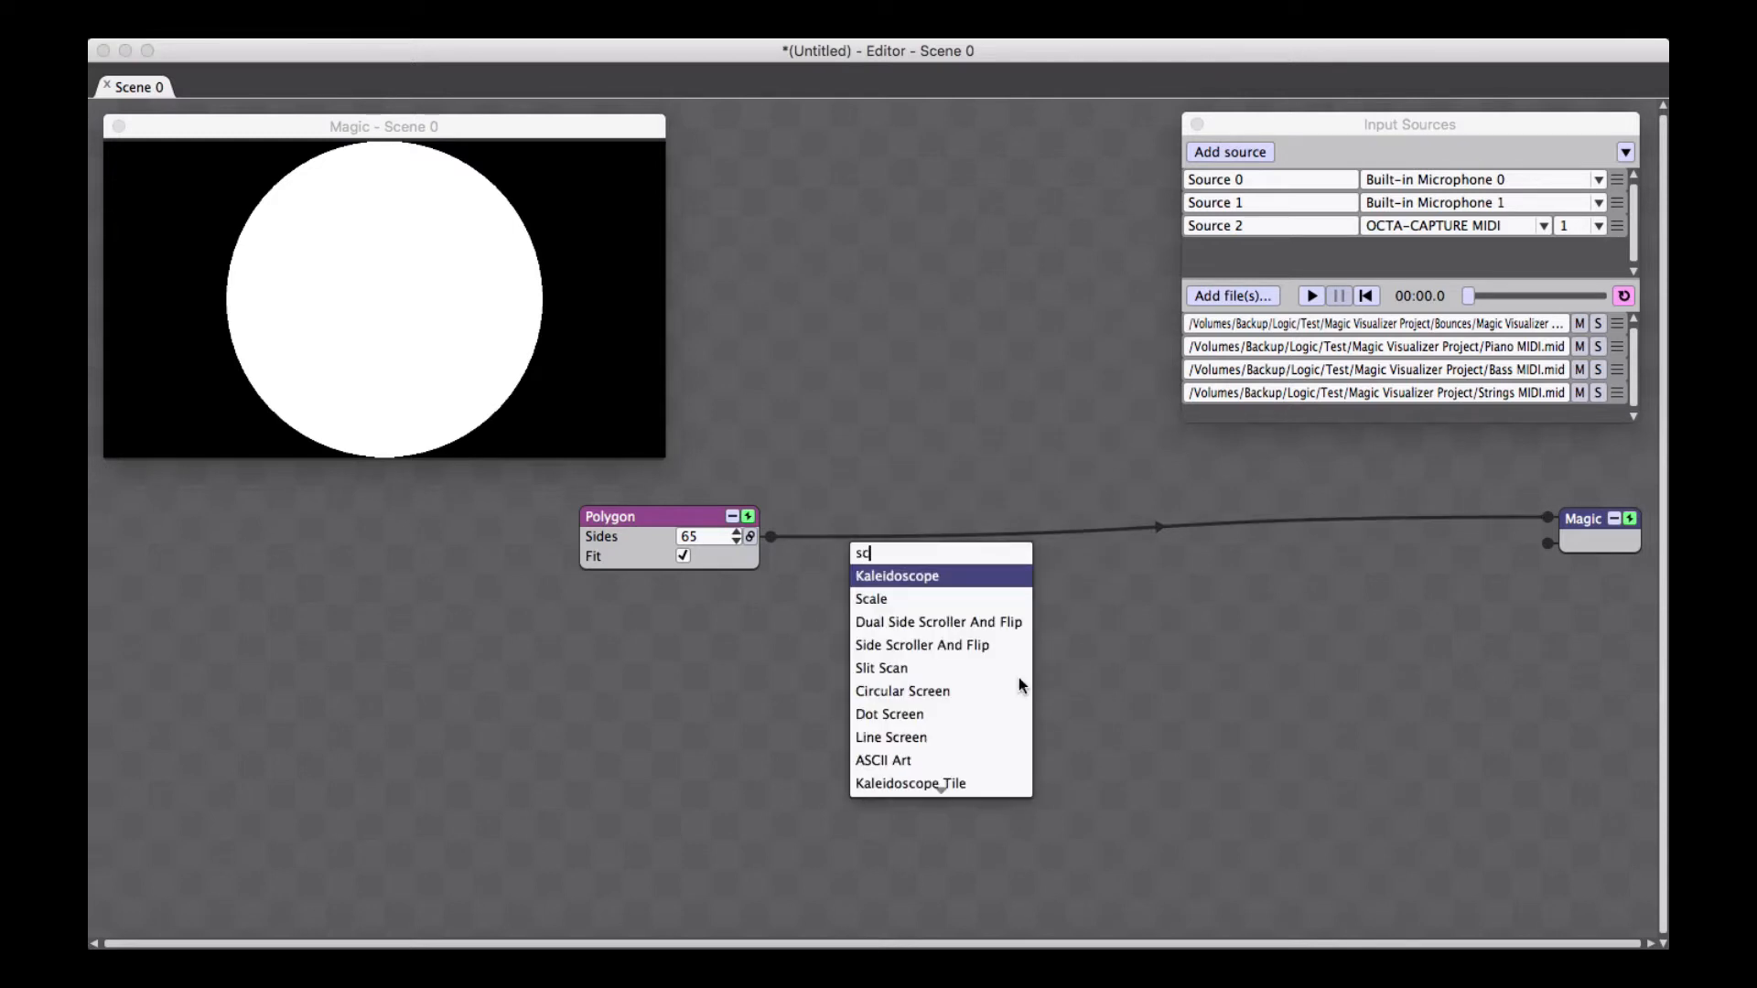
click(930, 602)
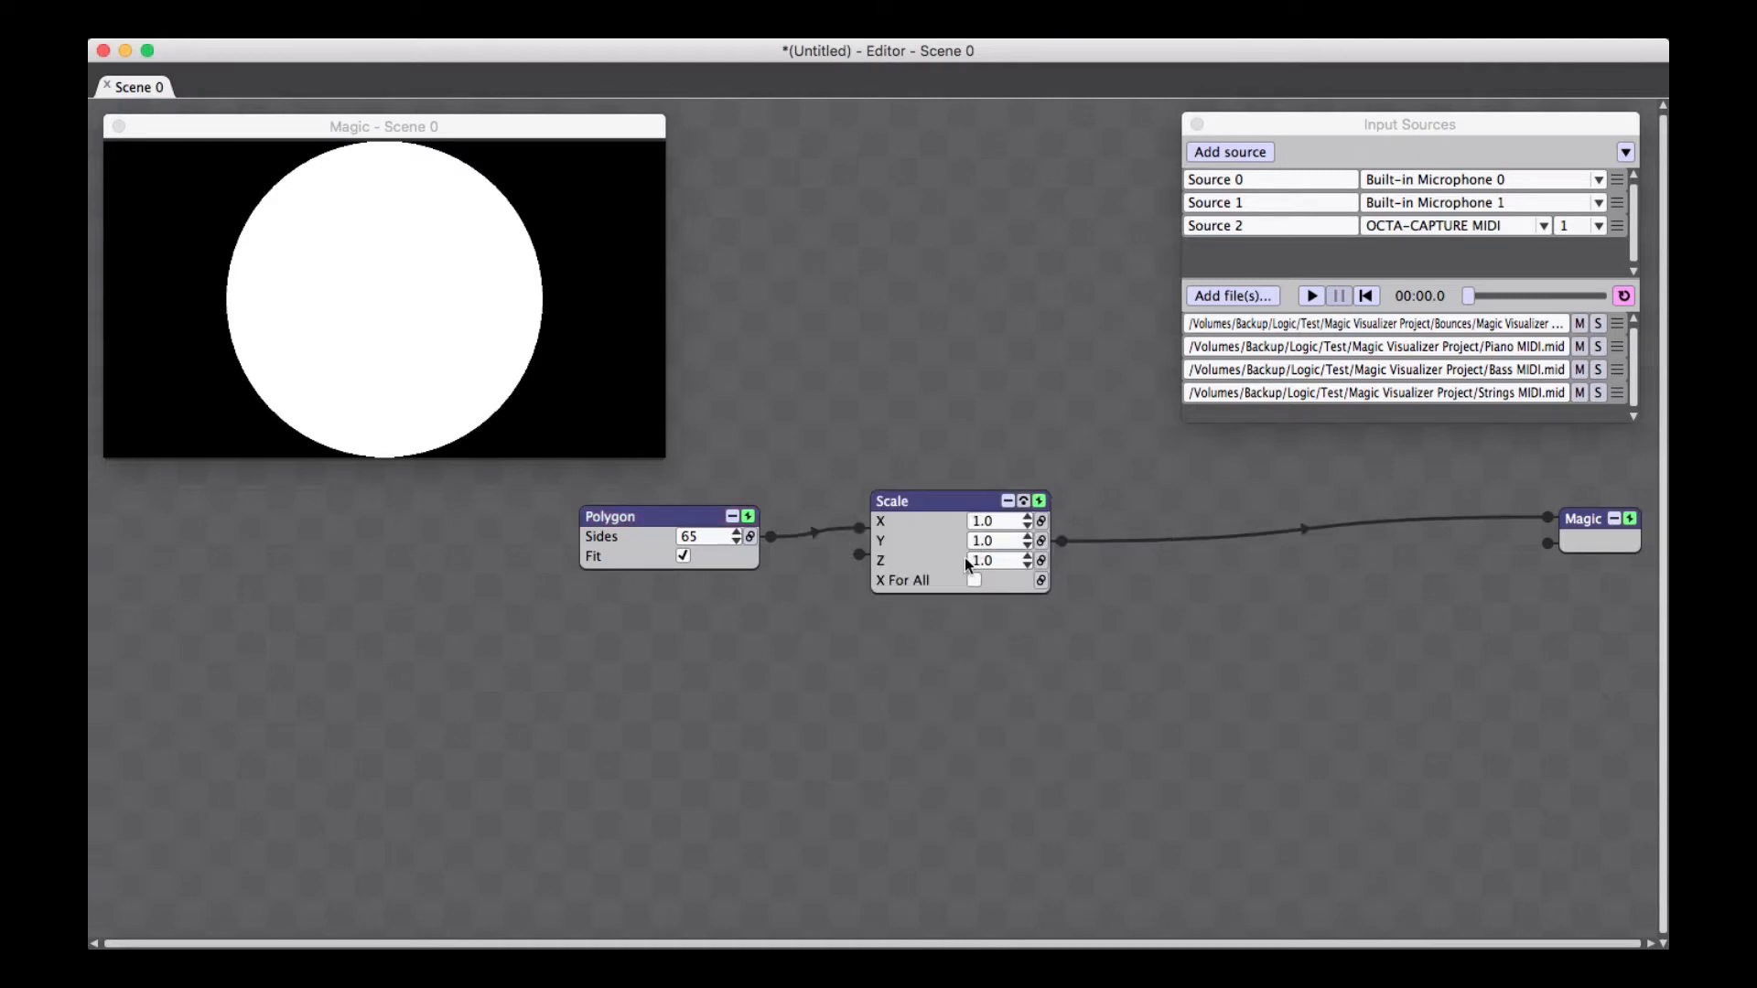
click(973, 580)
drag(997, 518, 1001, 528)
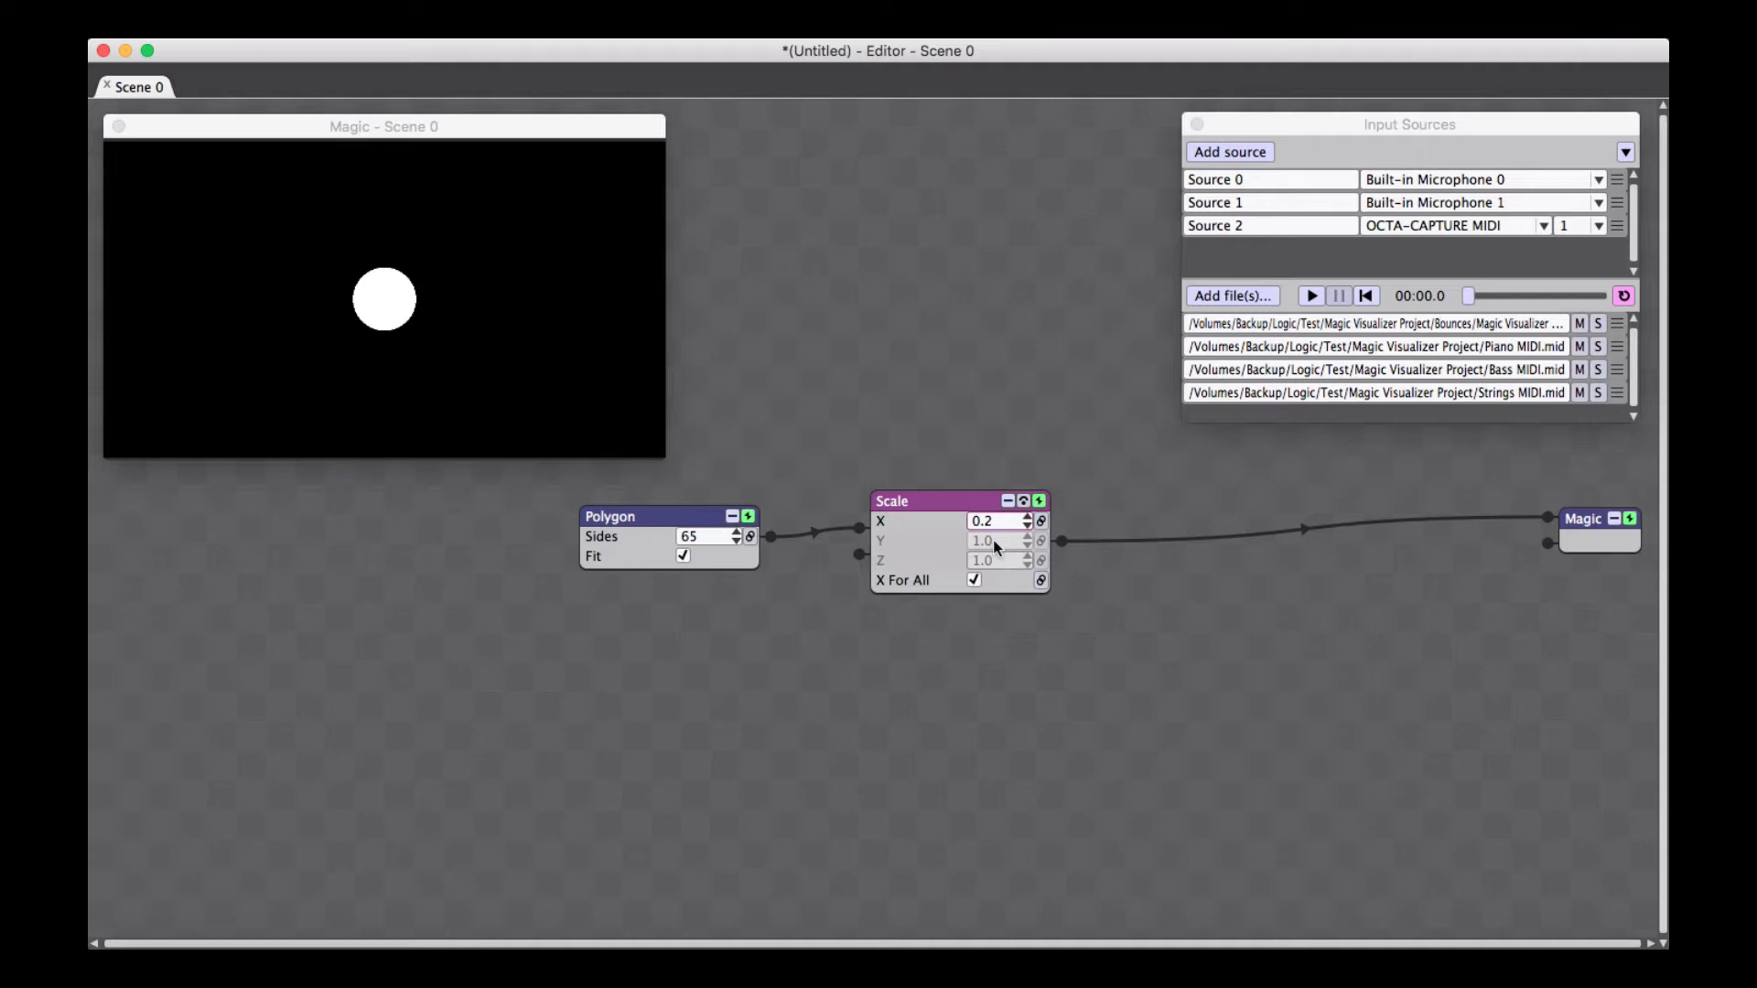
Insert a Translate module between Scale and Magic with X set to -0.9, and space the modules more evenly
right_click(1203, 538)
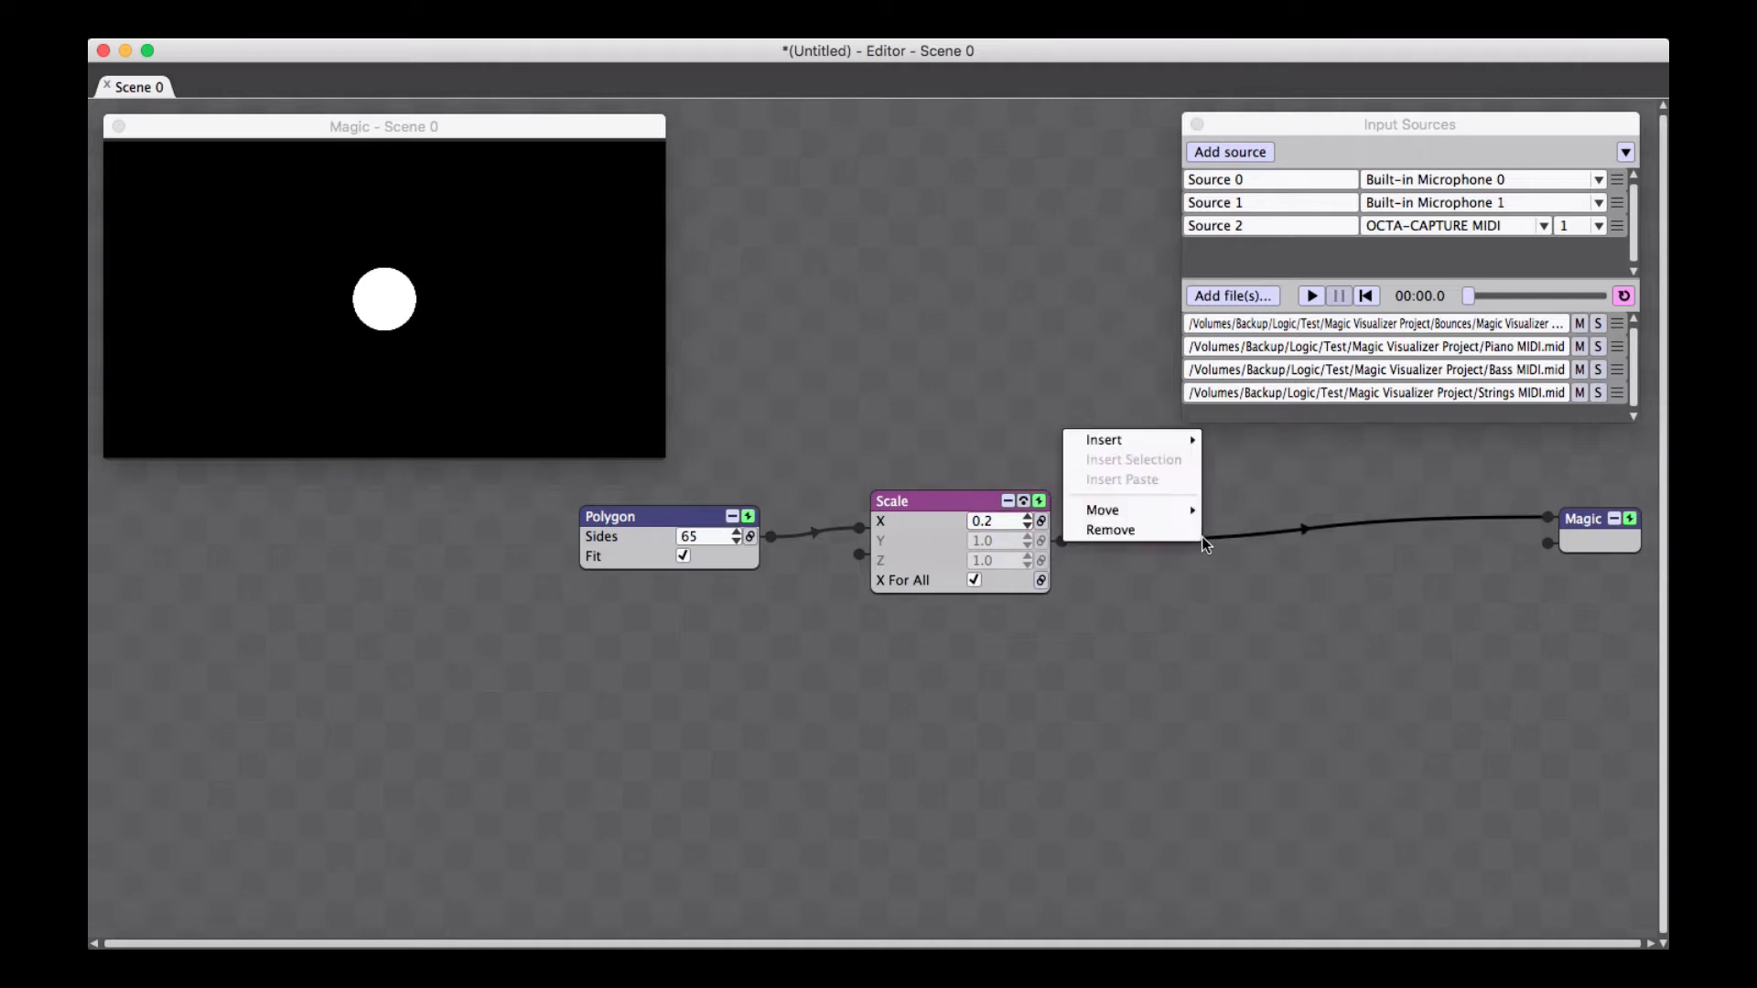
mouse_move(1181, 441)
mouse_move(1259, 445)
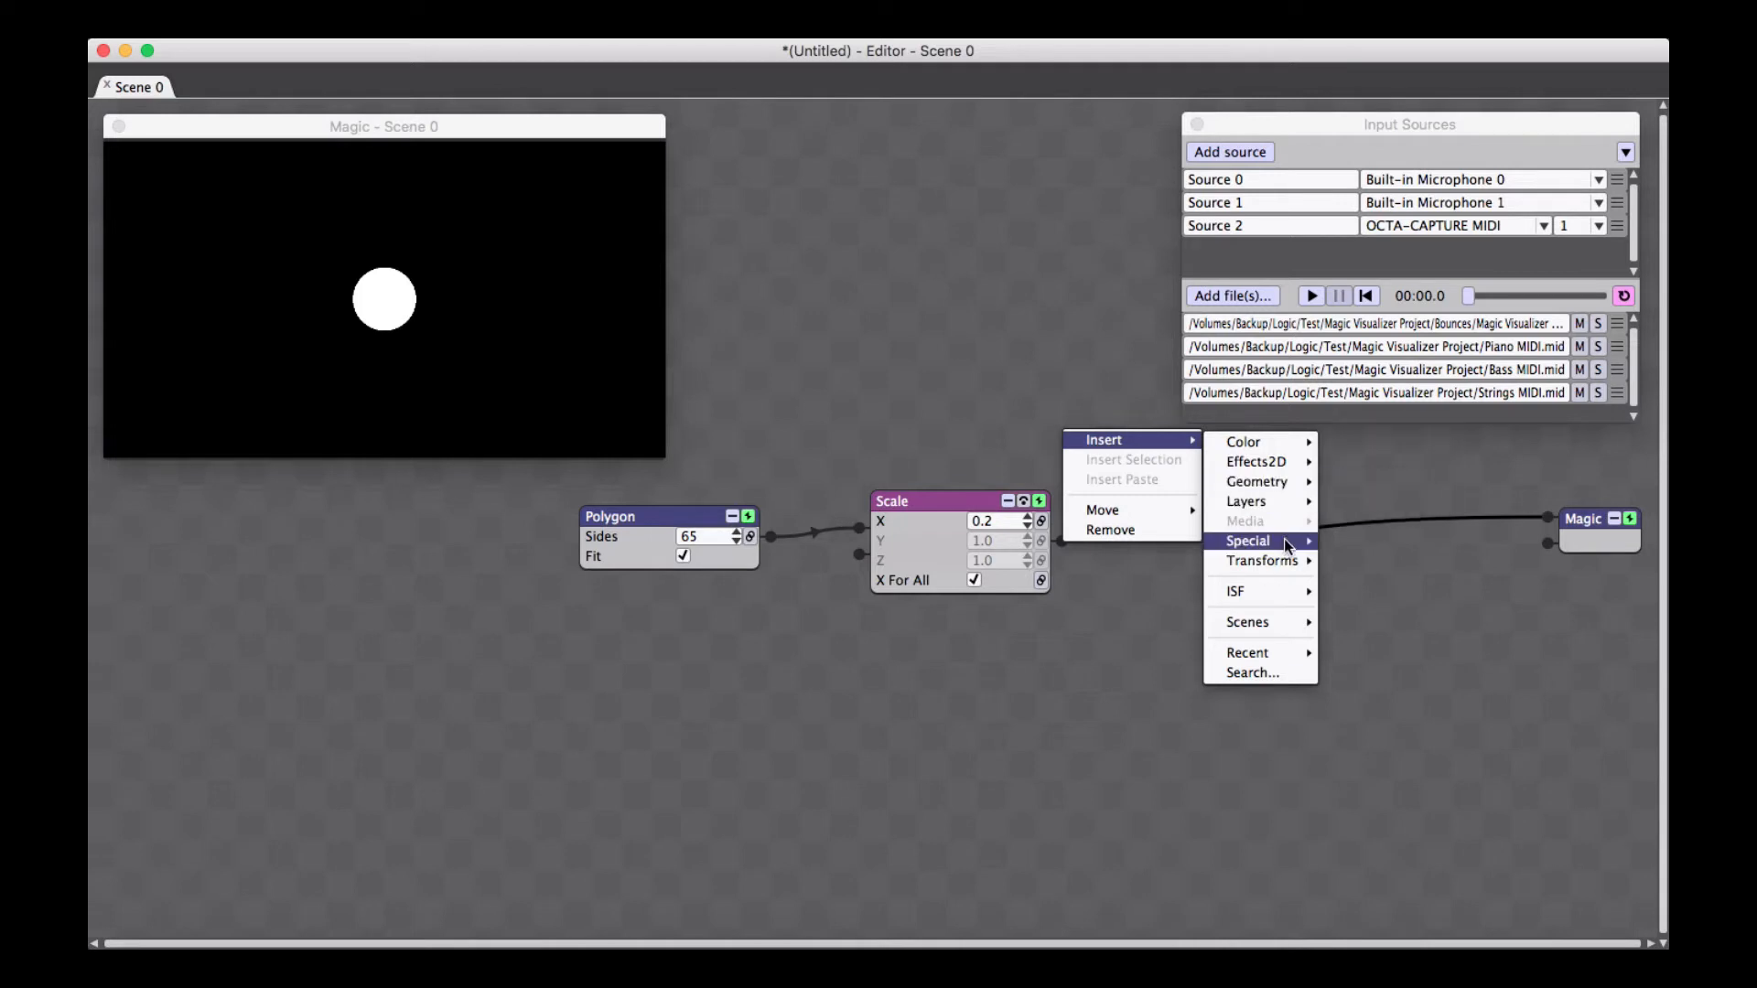
mouse_move(1277, 560)
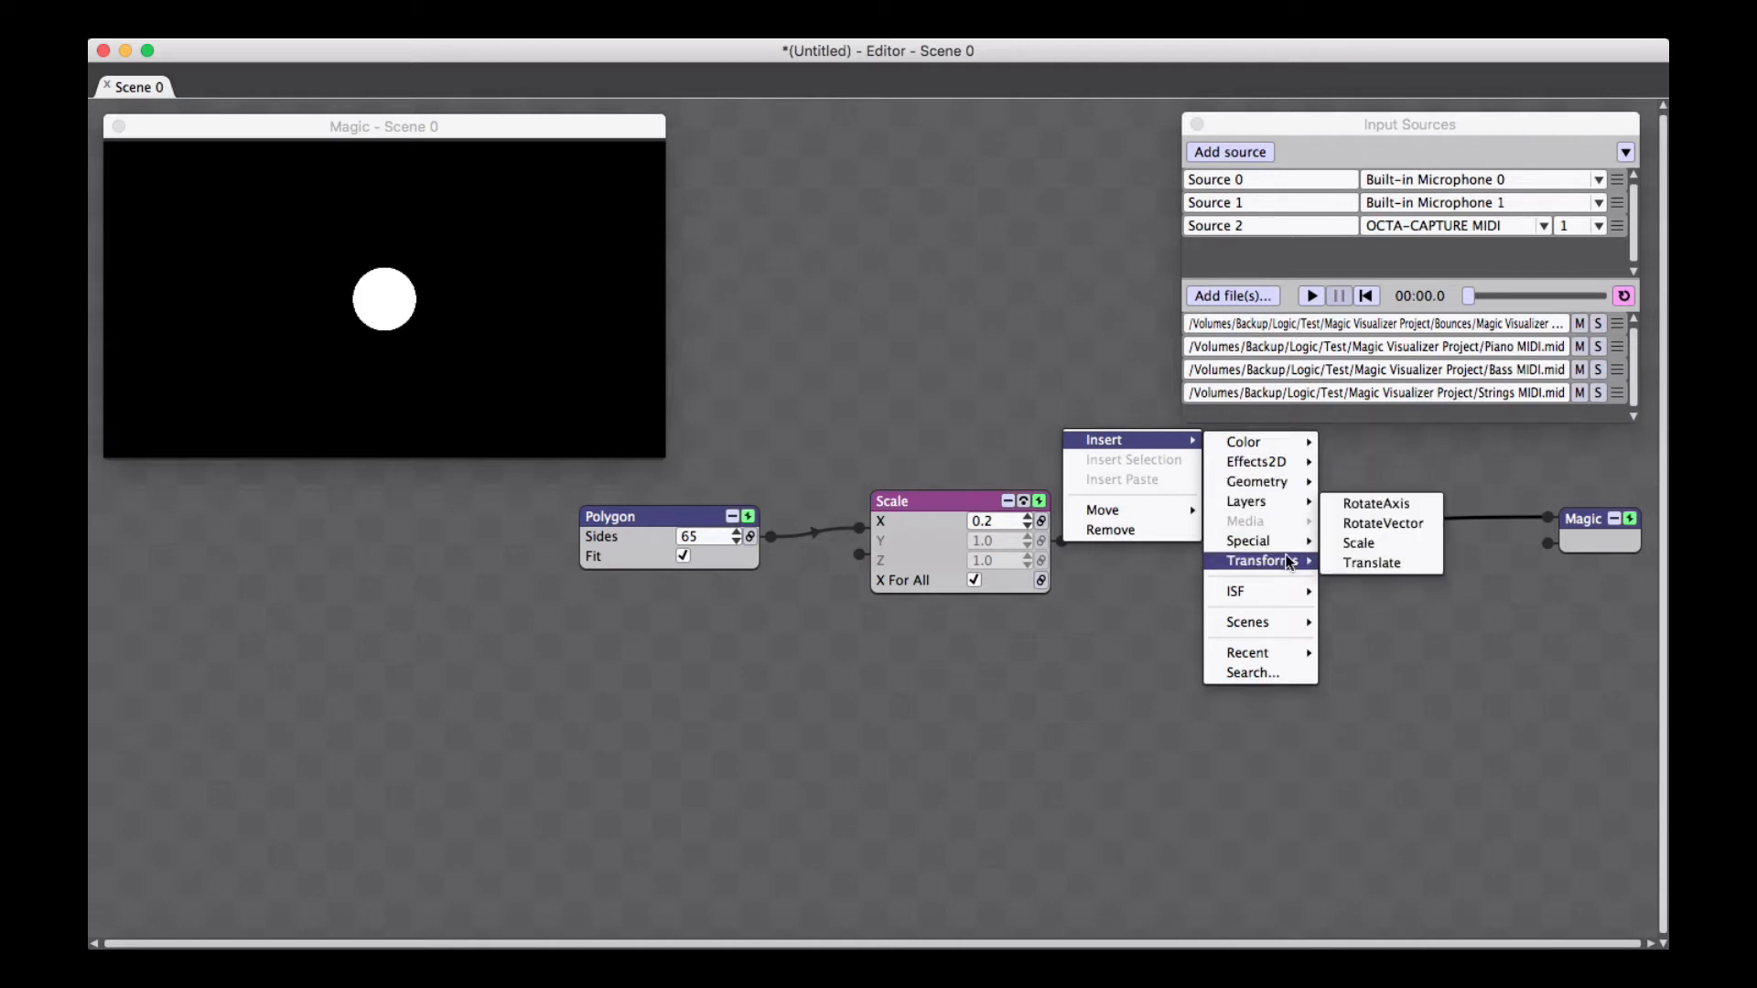
click(1415, 561)
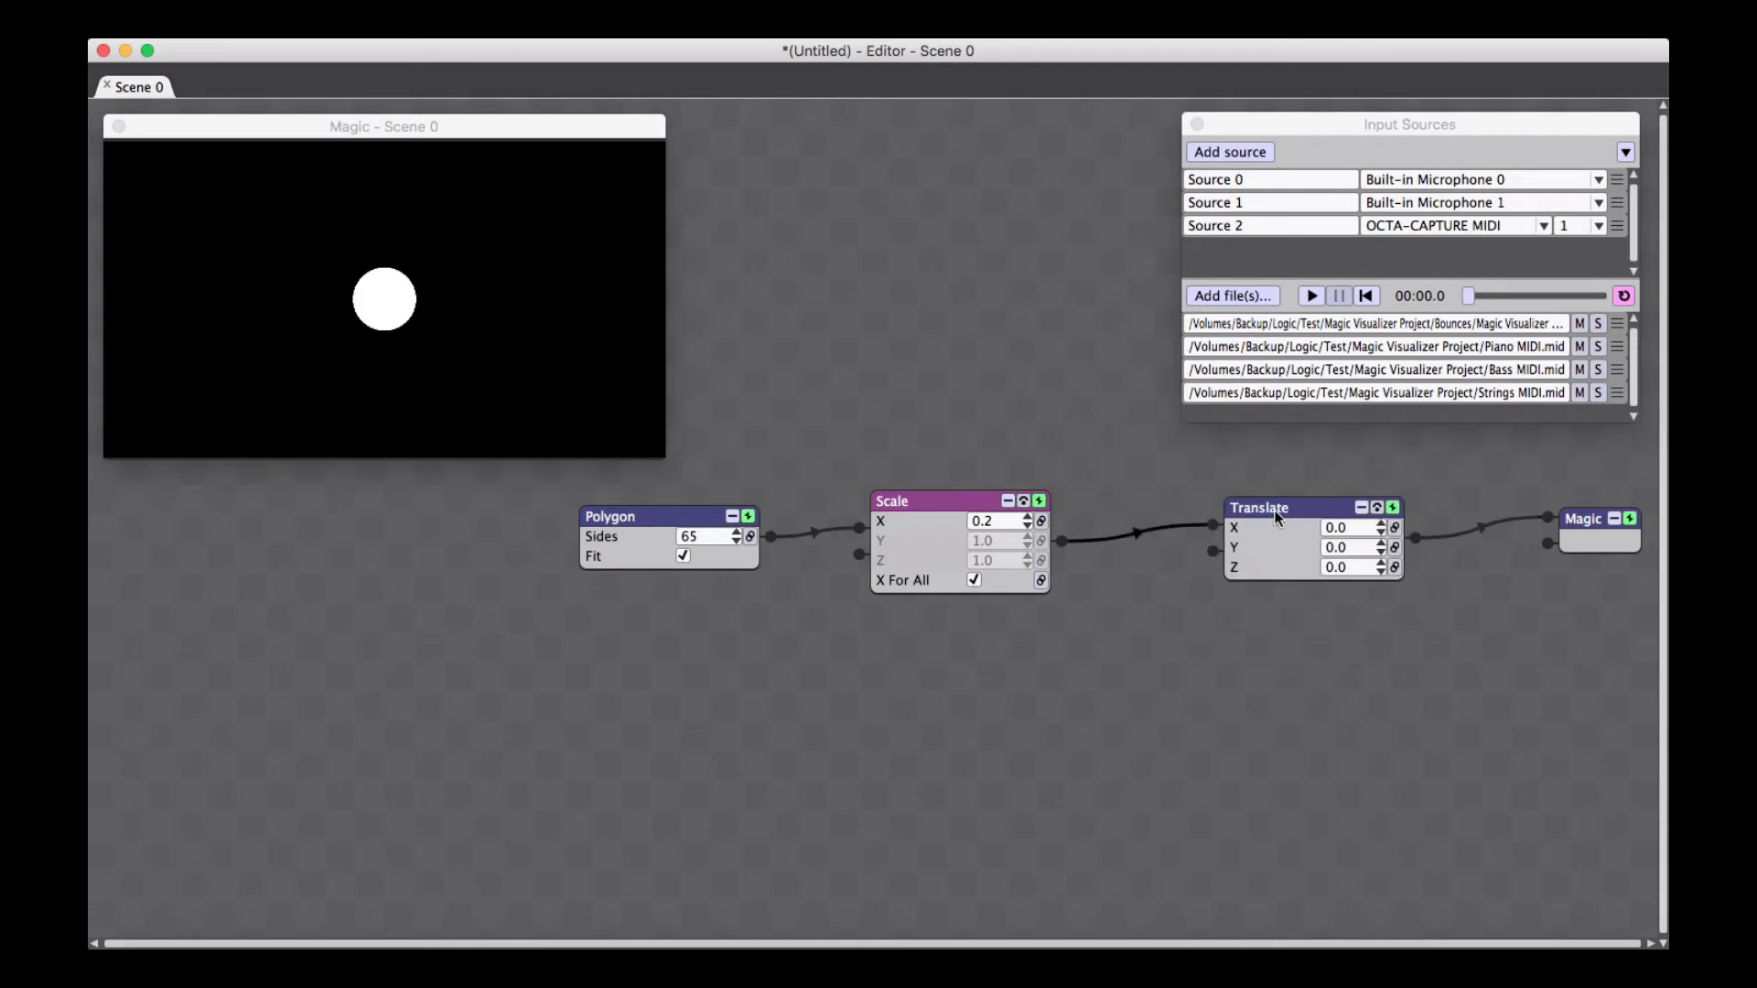
drag(1278, 517, 1188, 504)
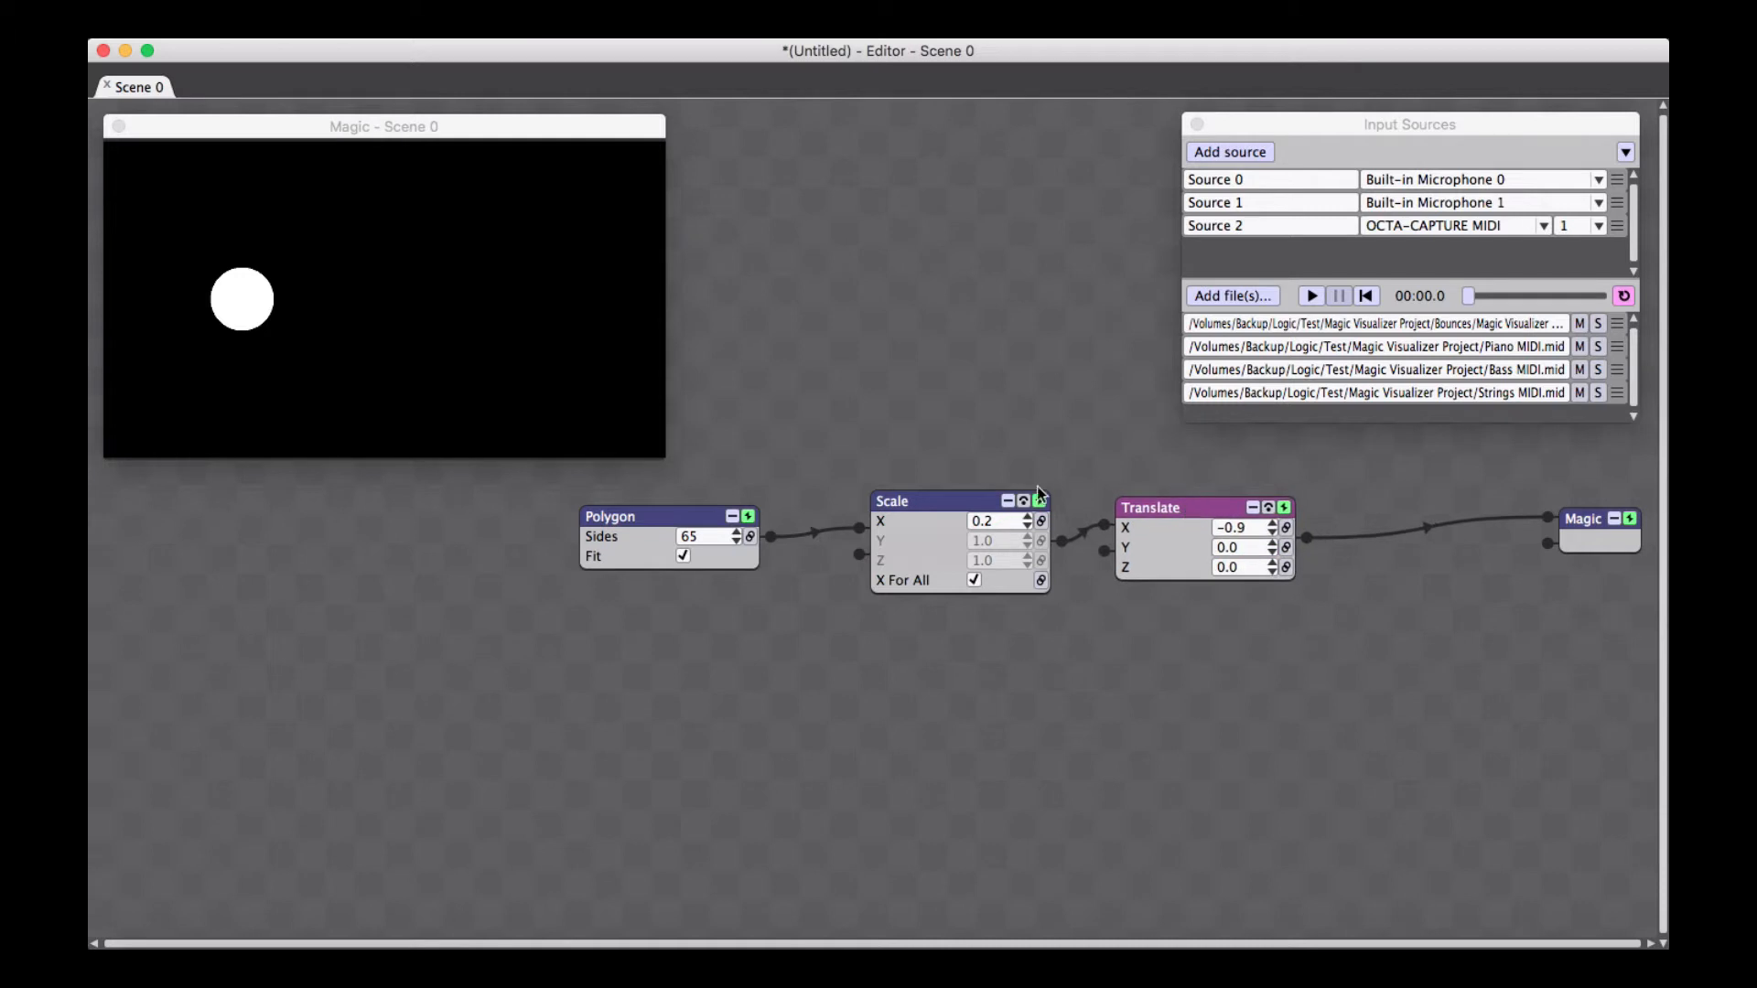
drag(944, 495, 916, 496)
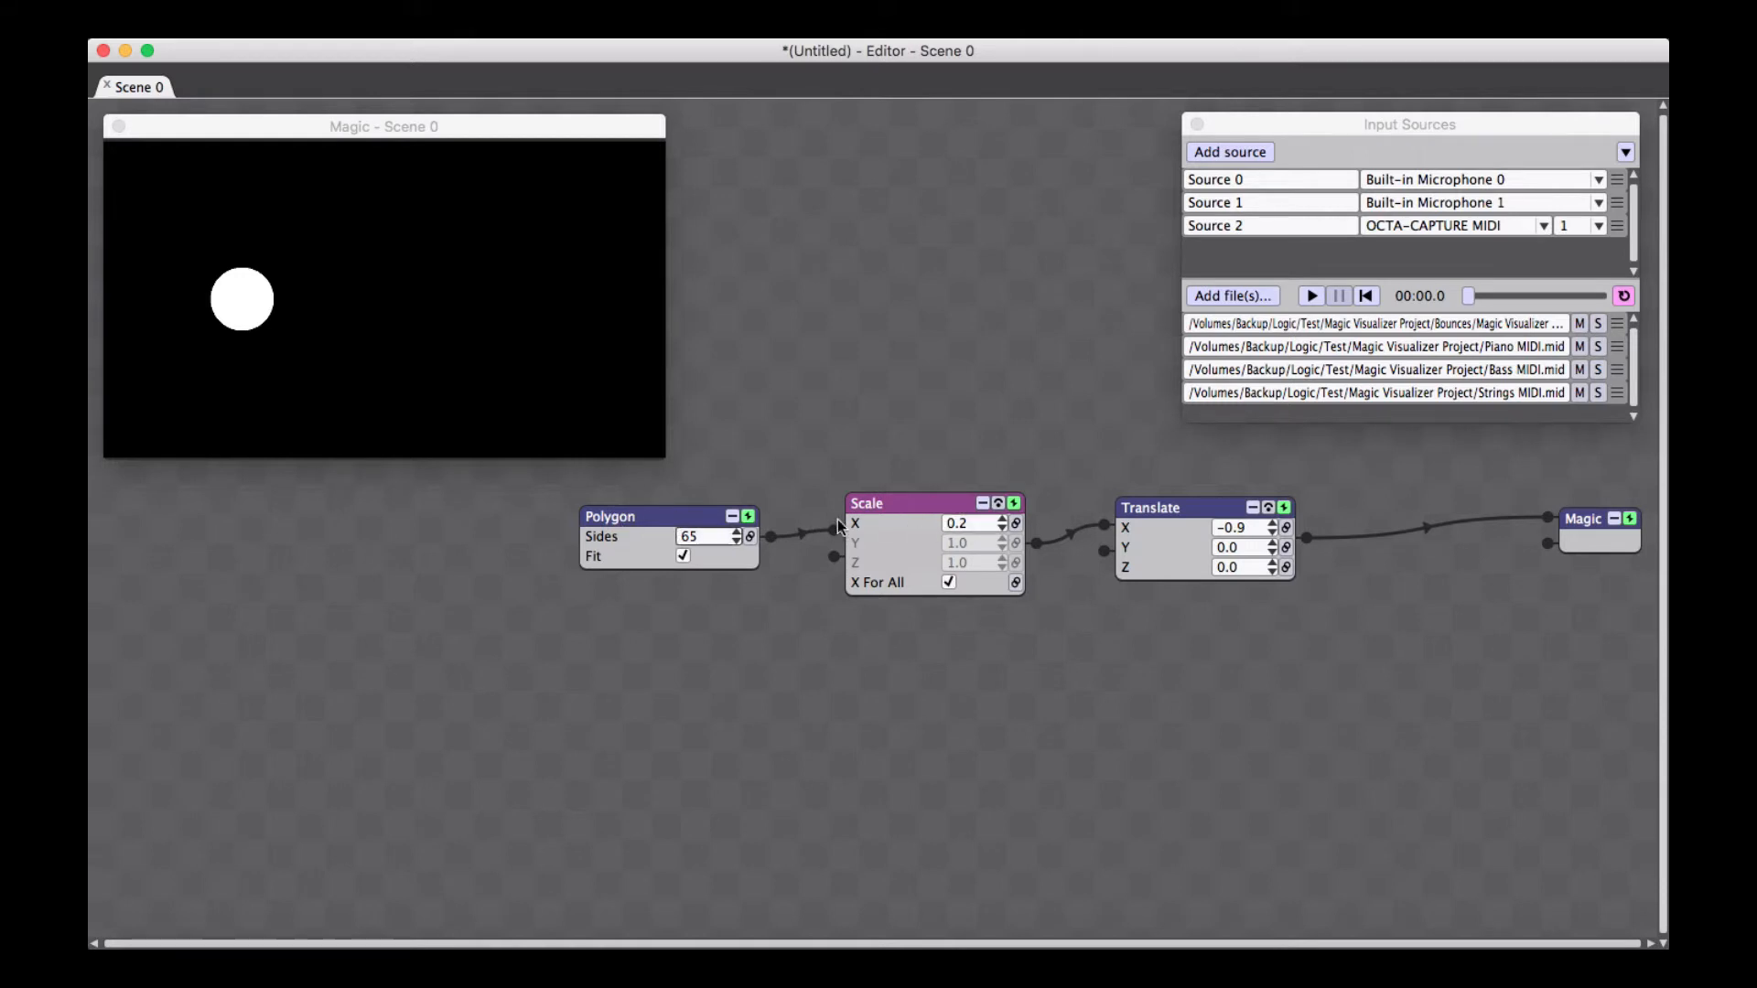
Set the Translate module's X to -1.0 while temporarily bypassing the Scale module
click(699, 536)
click(998, 505)
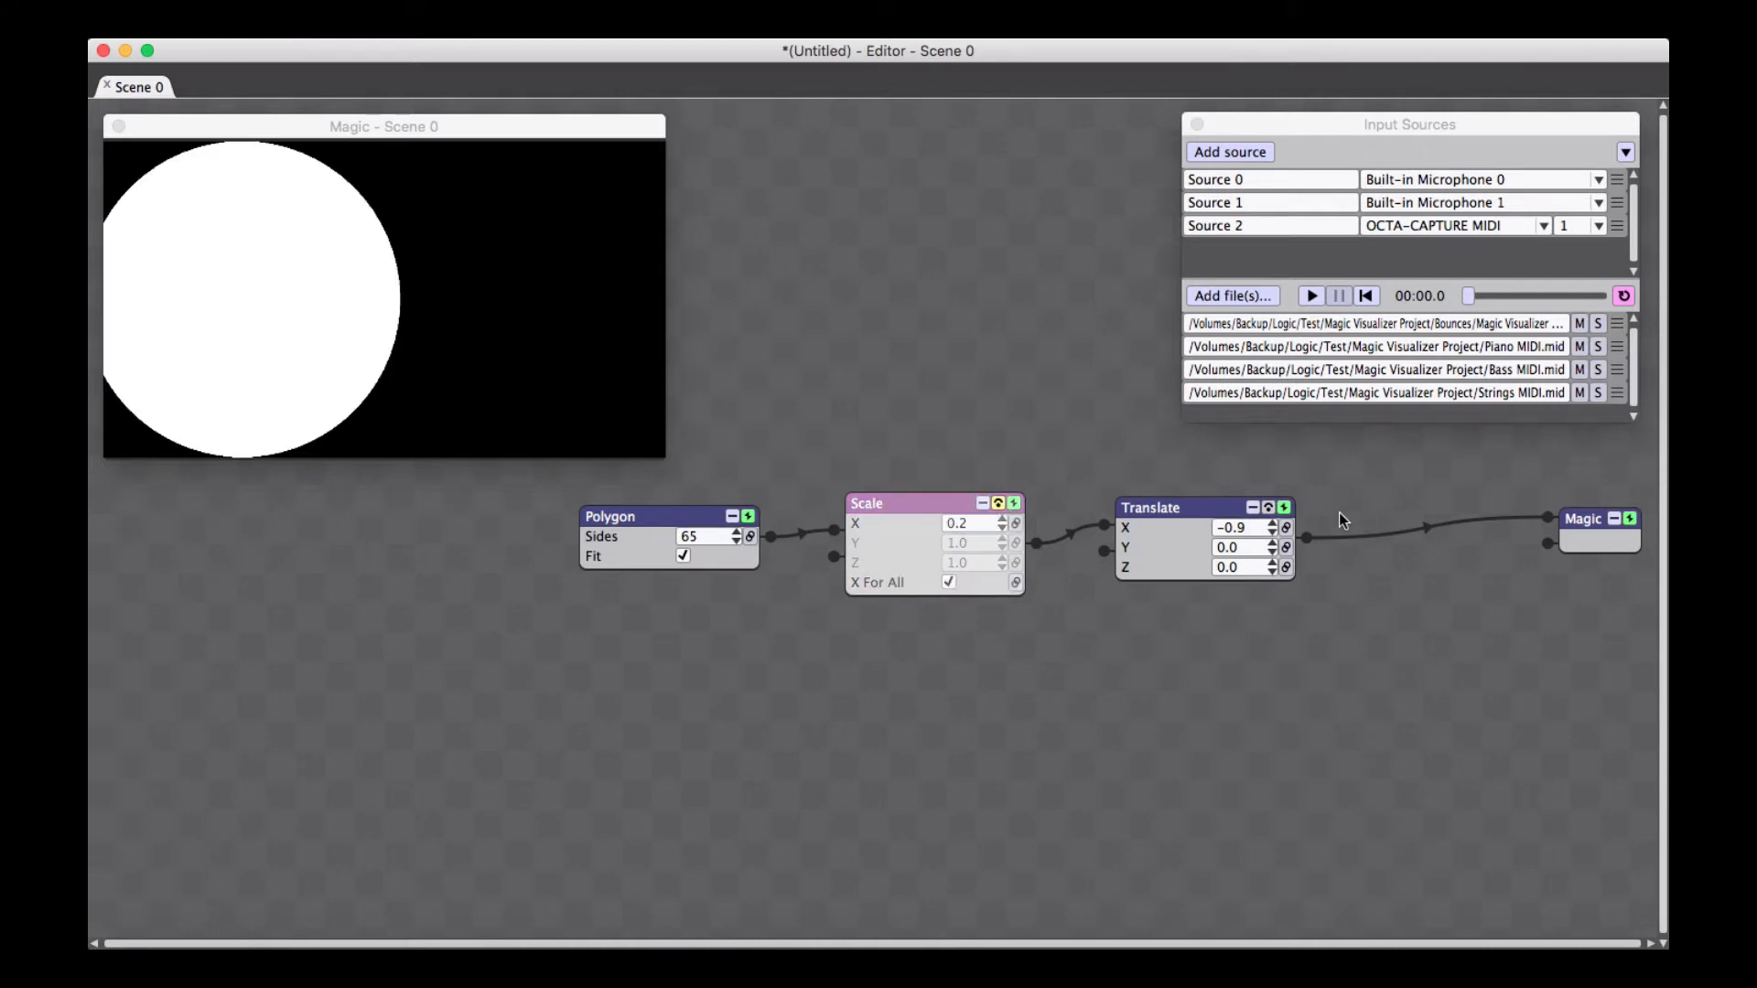
mouse_move(1258, 529)
mouse_down()
mouse_move(1250, 515)
mouse_move(1250, 541)
mouse_up()
click(998, 504)
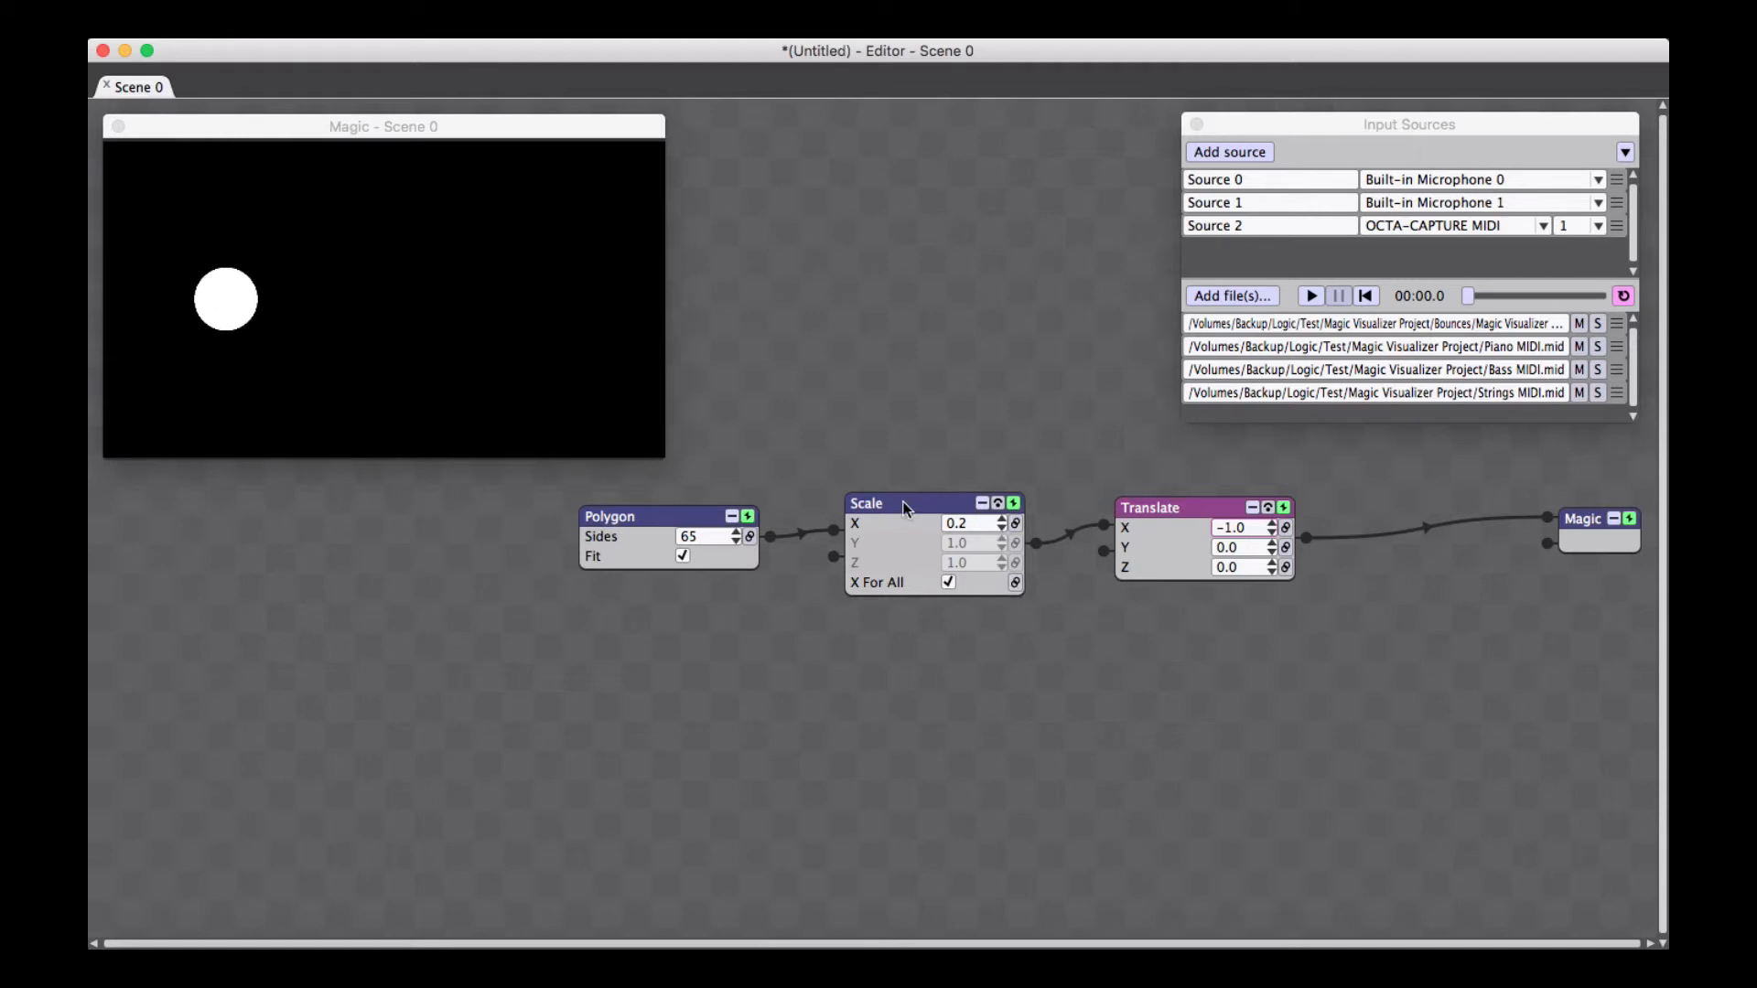
Deactivate the Scale module to see its effect on the preview, and activate it again
click(1014, 505)
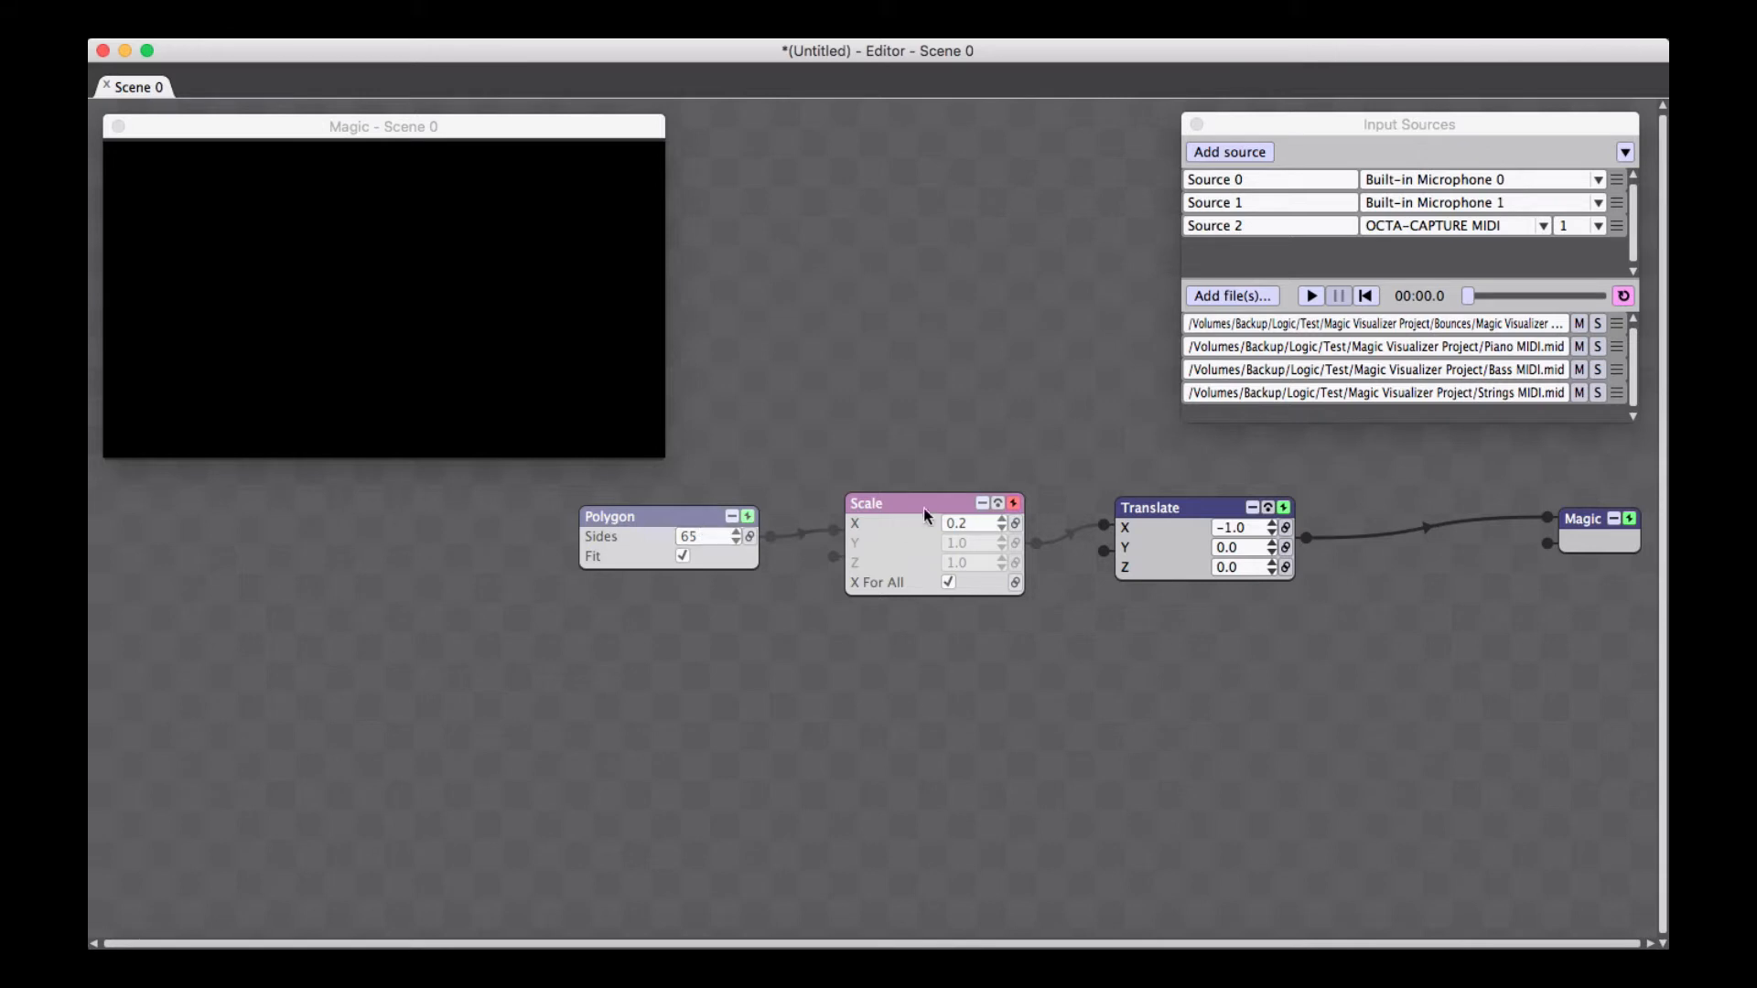
click(1014, 504)
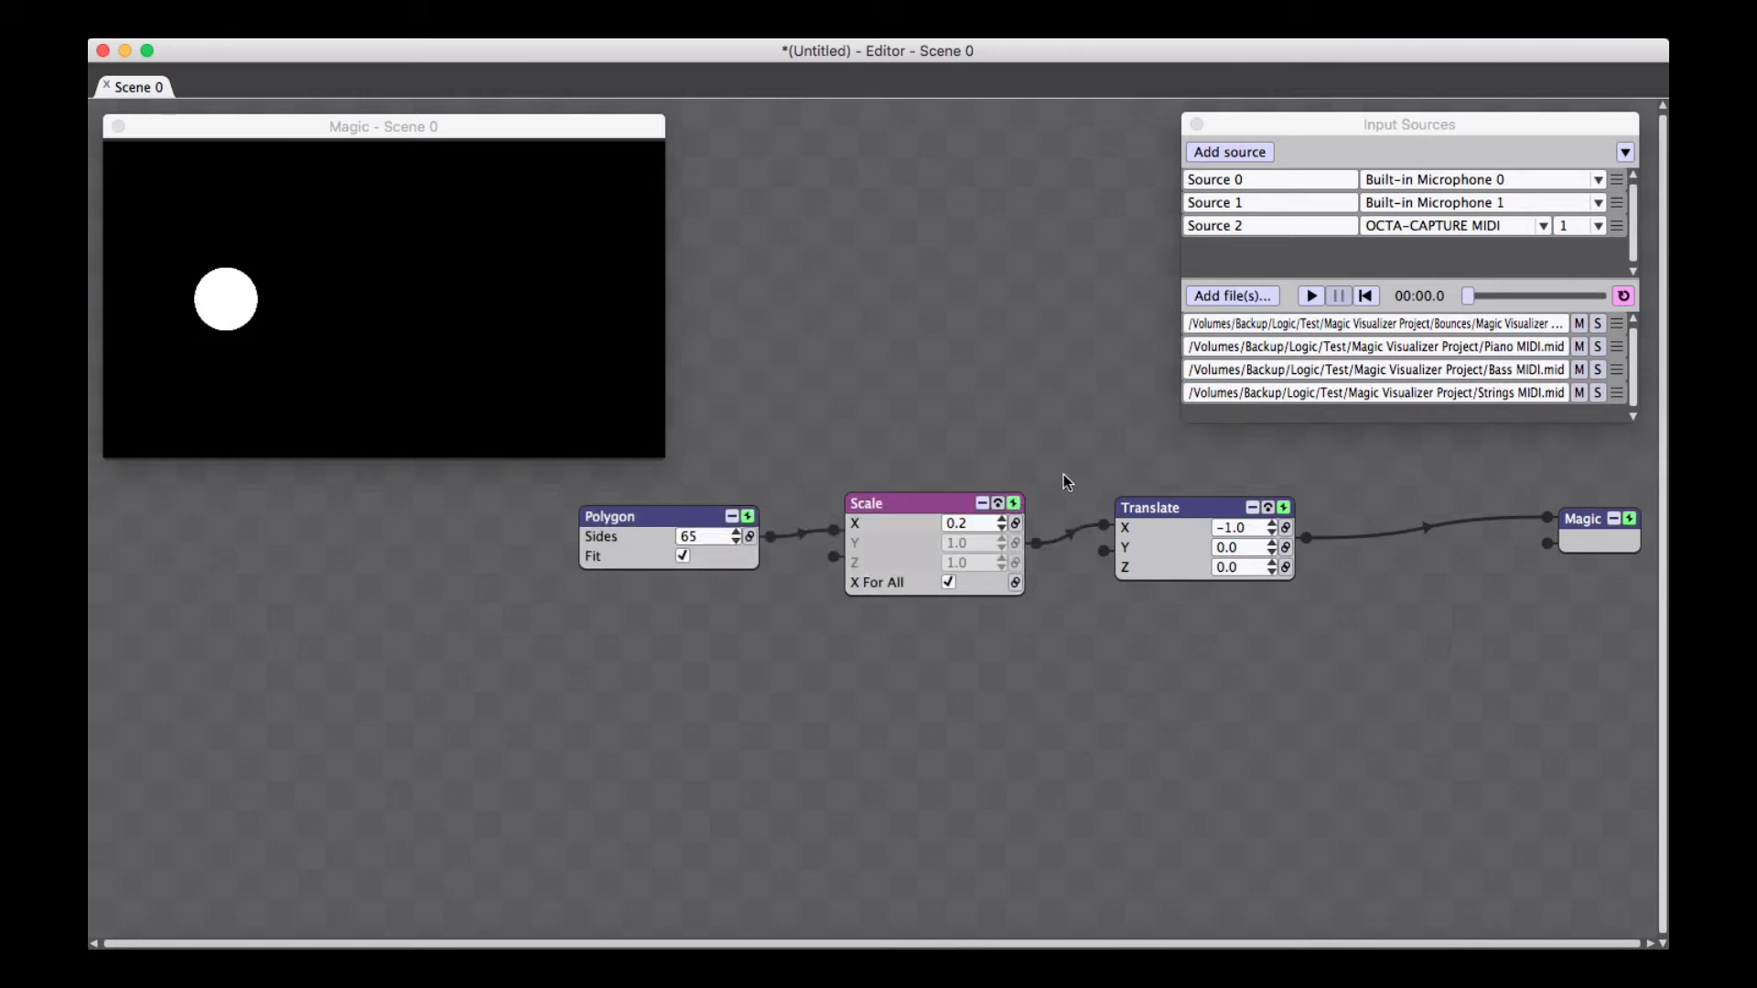
drag(1234, 661, 842, 614)
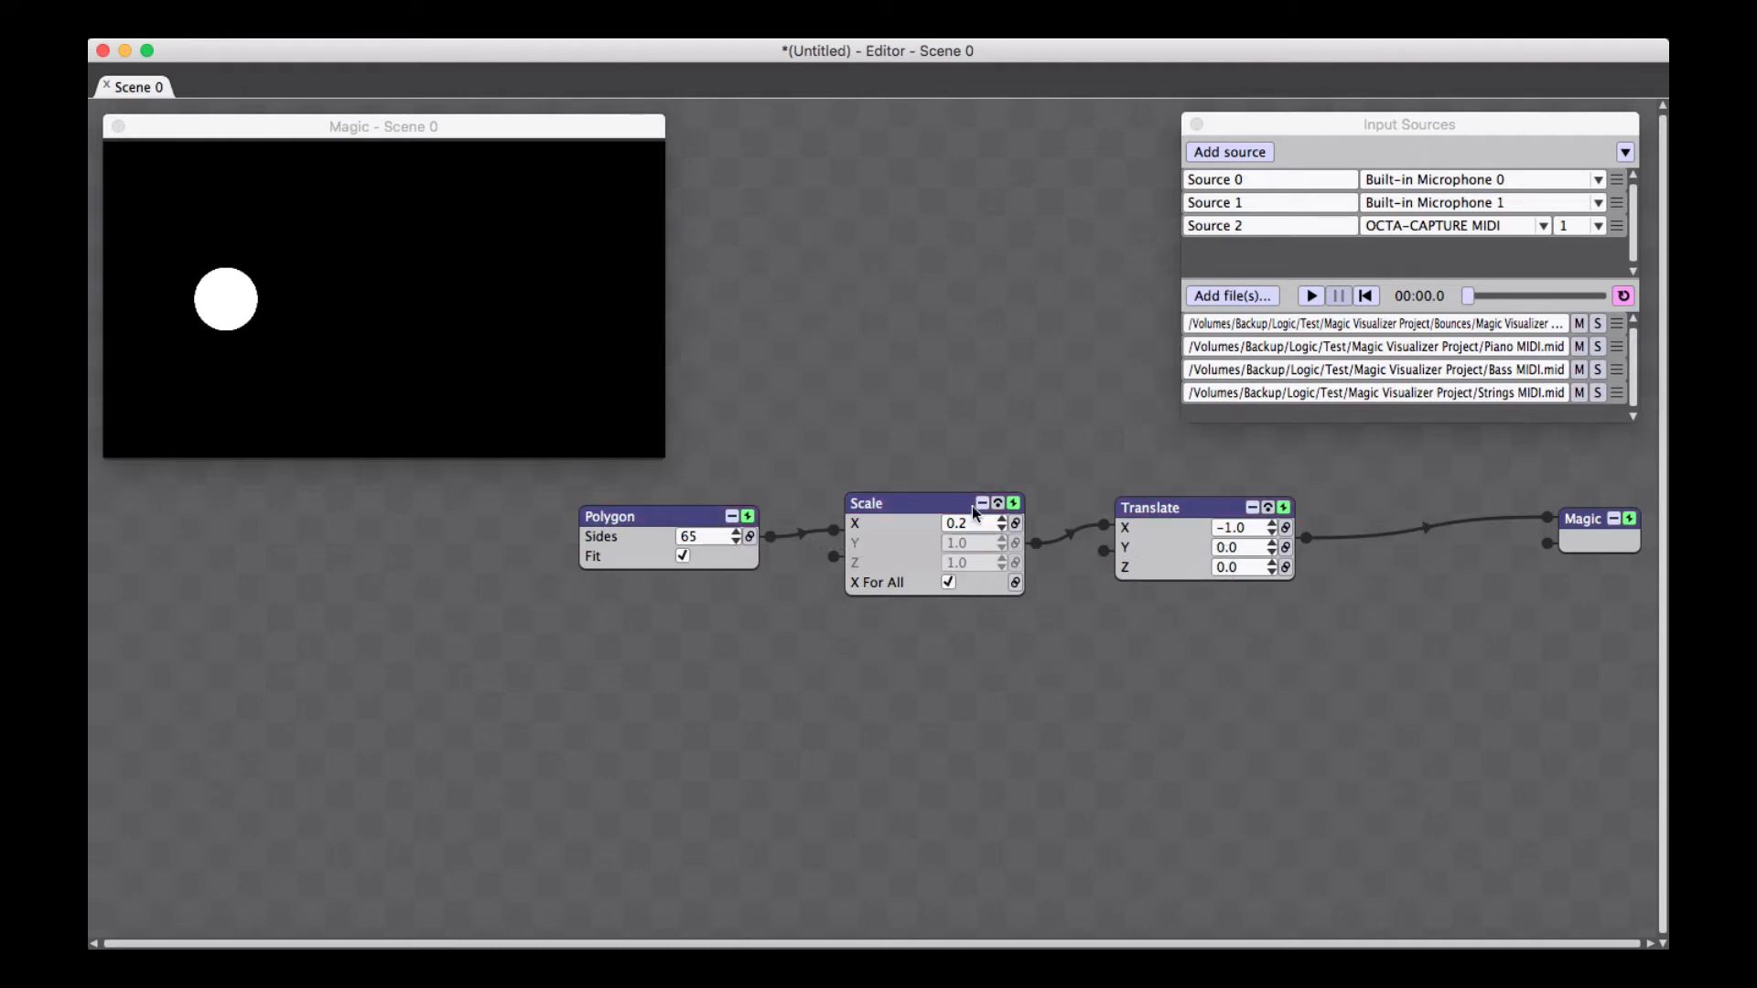
Collapse the Scale module to its title and expand it again
click(981, 502)
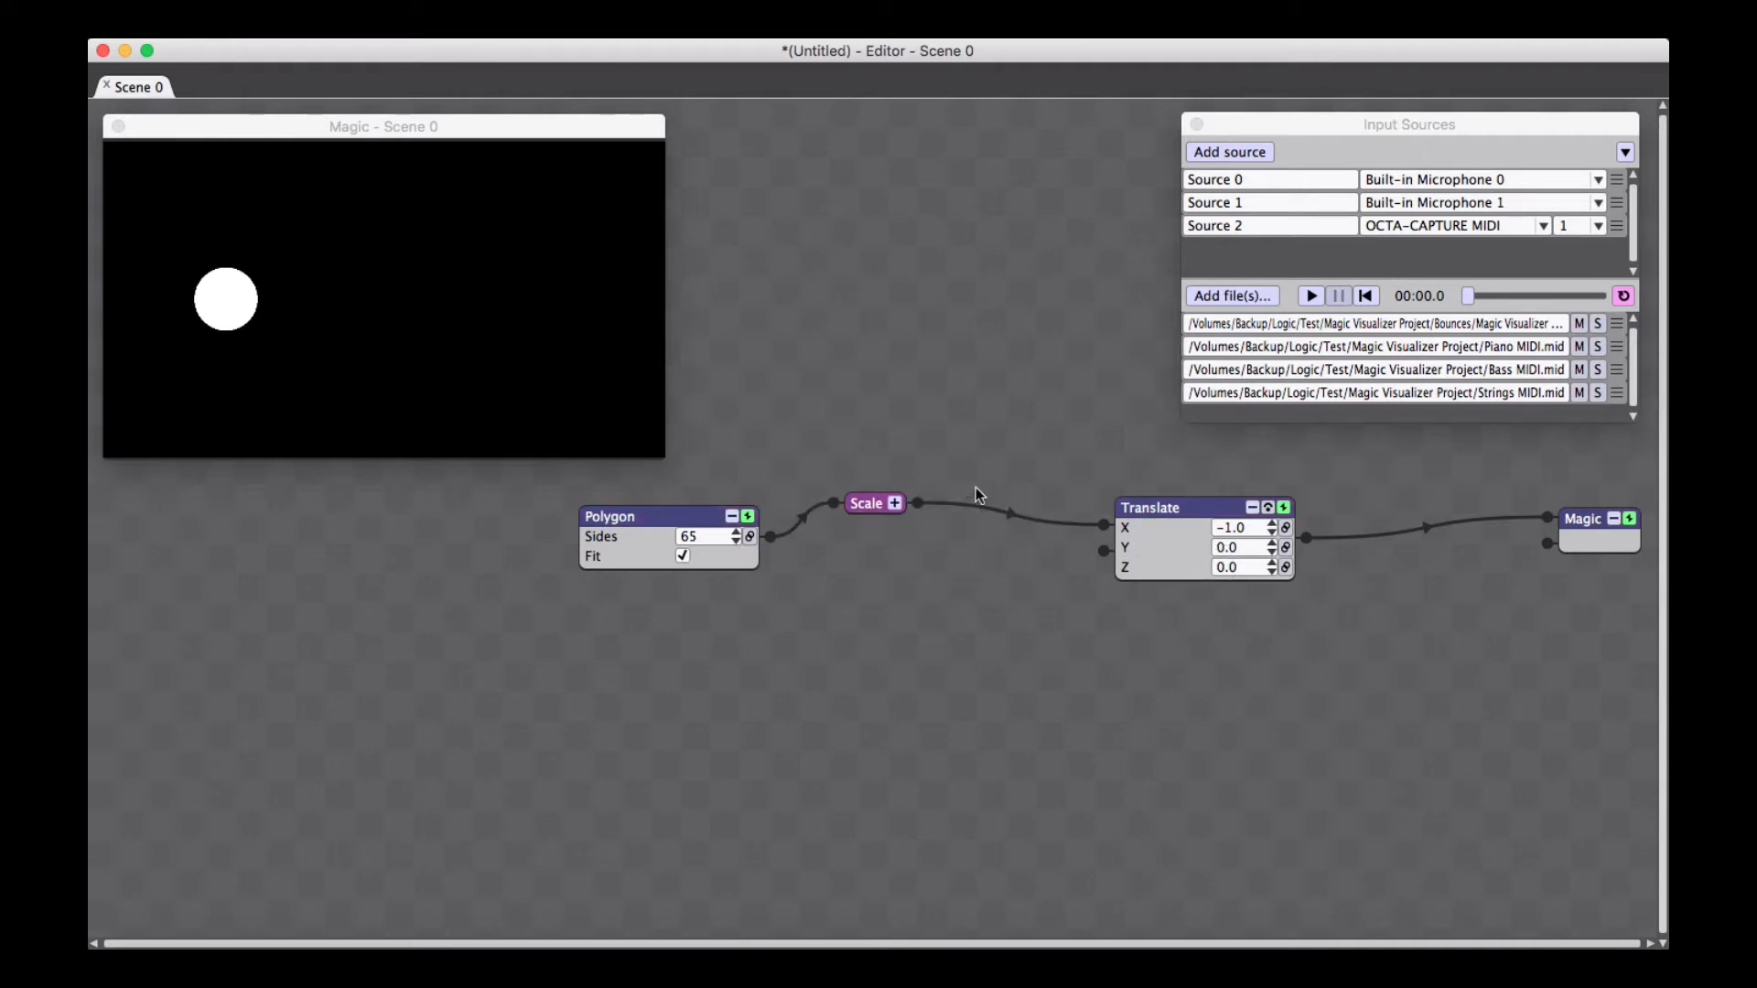
click(895, 501)
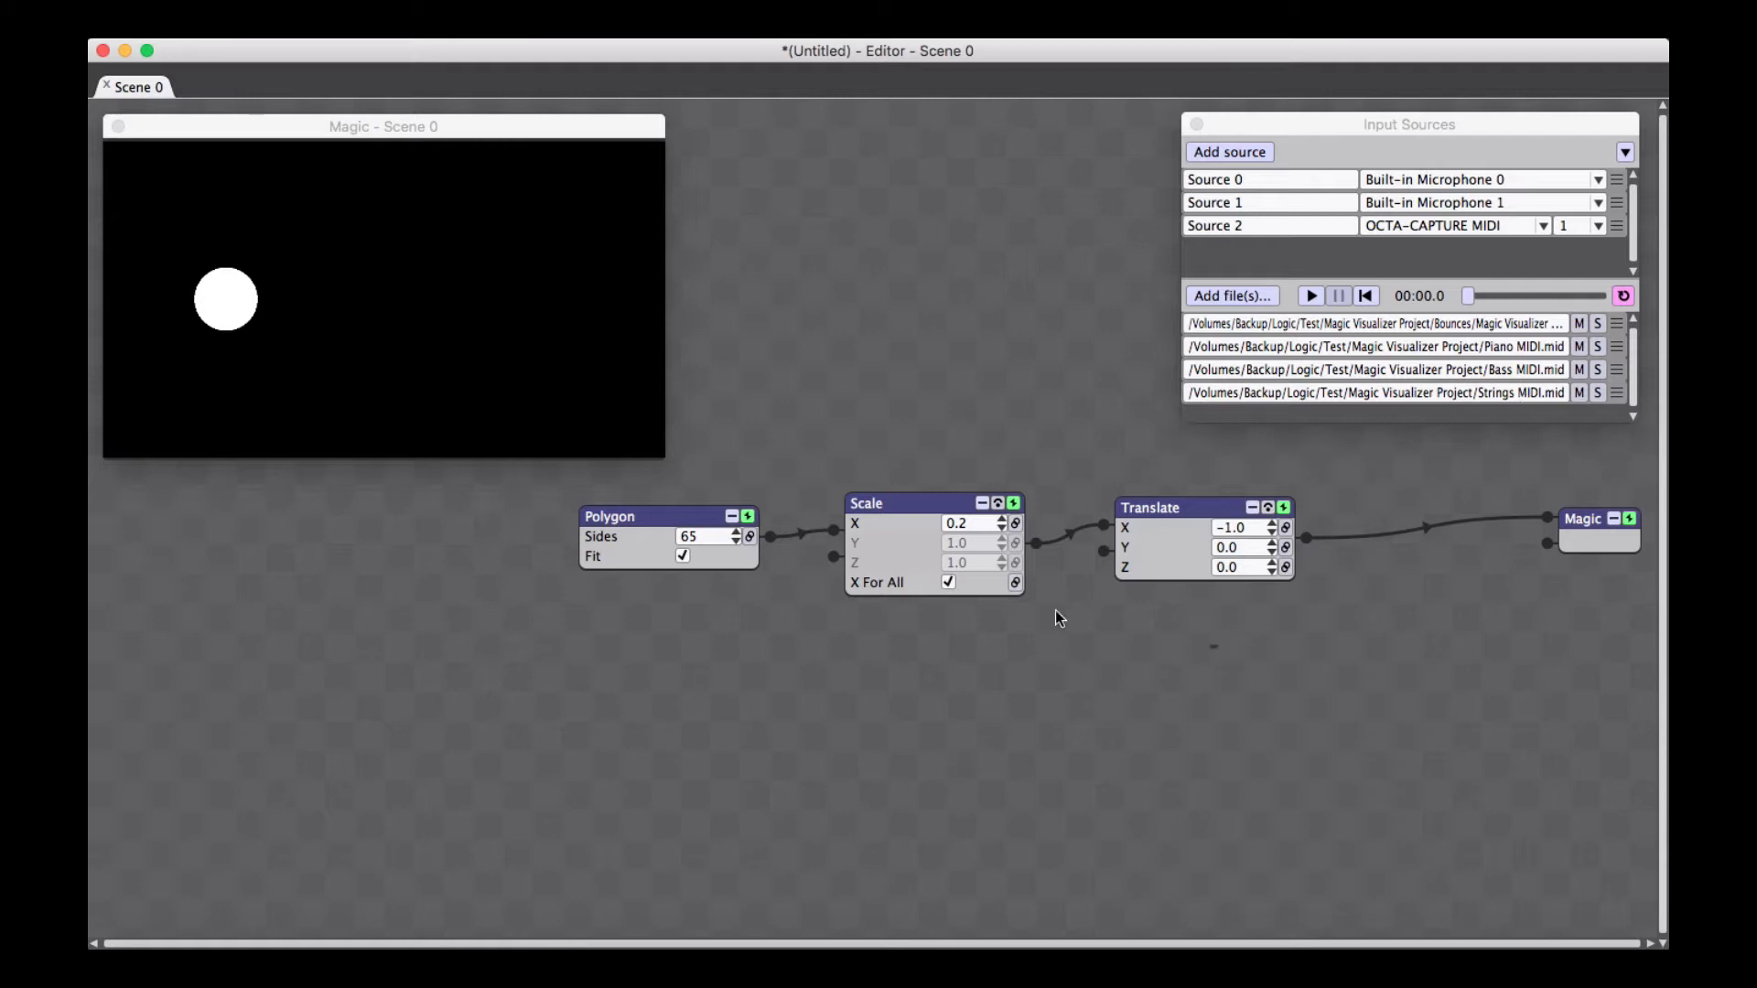
Duplicate the Polygon, Scale and Translate chain and place the copy directly beneath the original
drag(1217, 648, 536, 520)
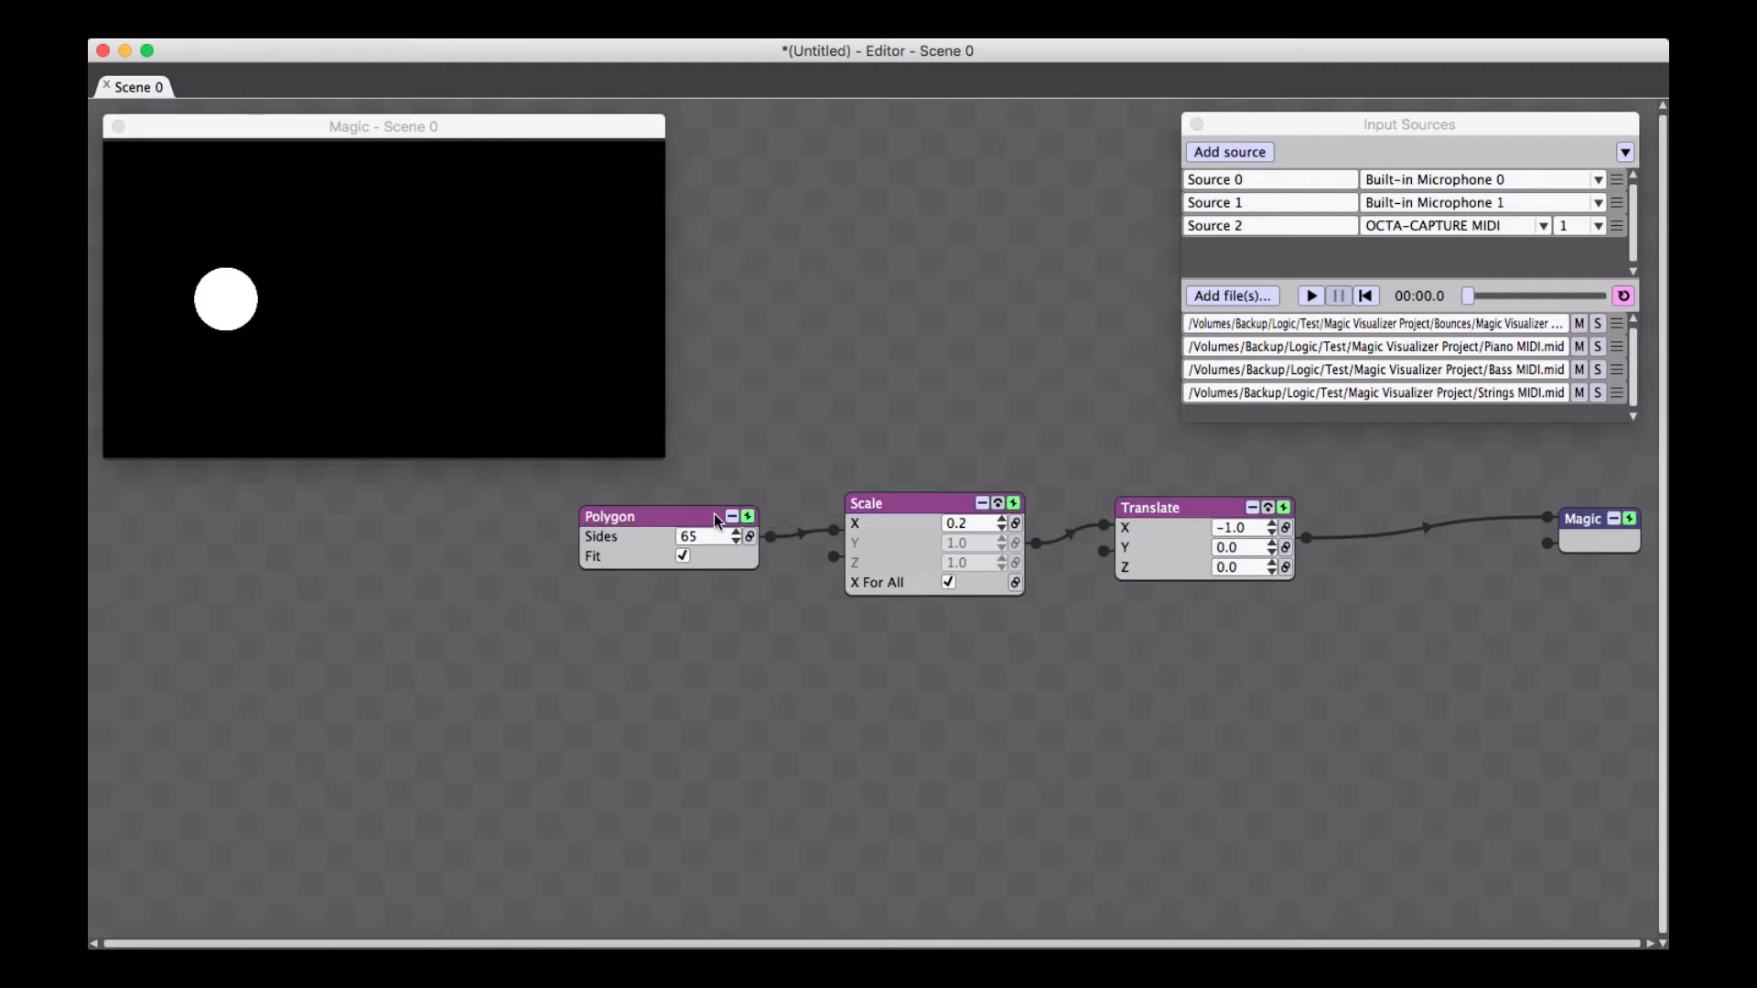
click(805, 689)
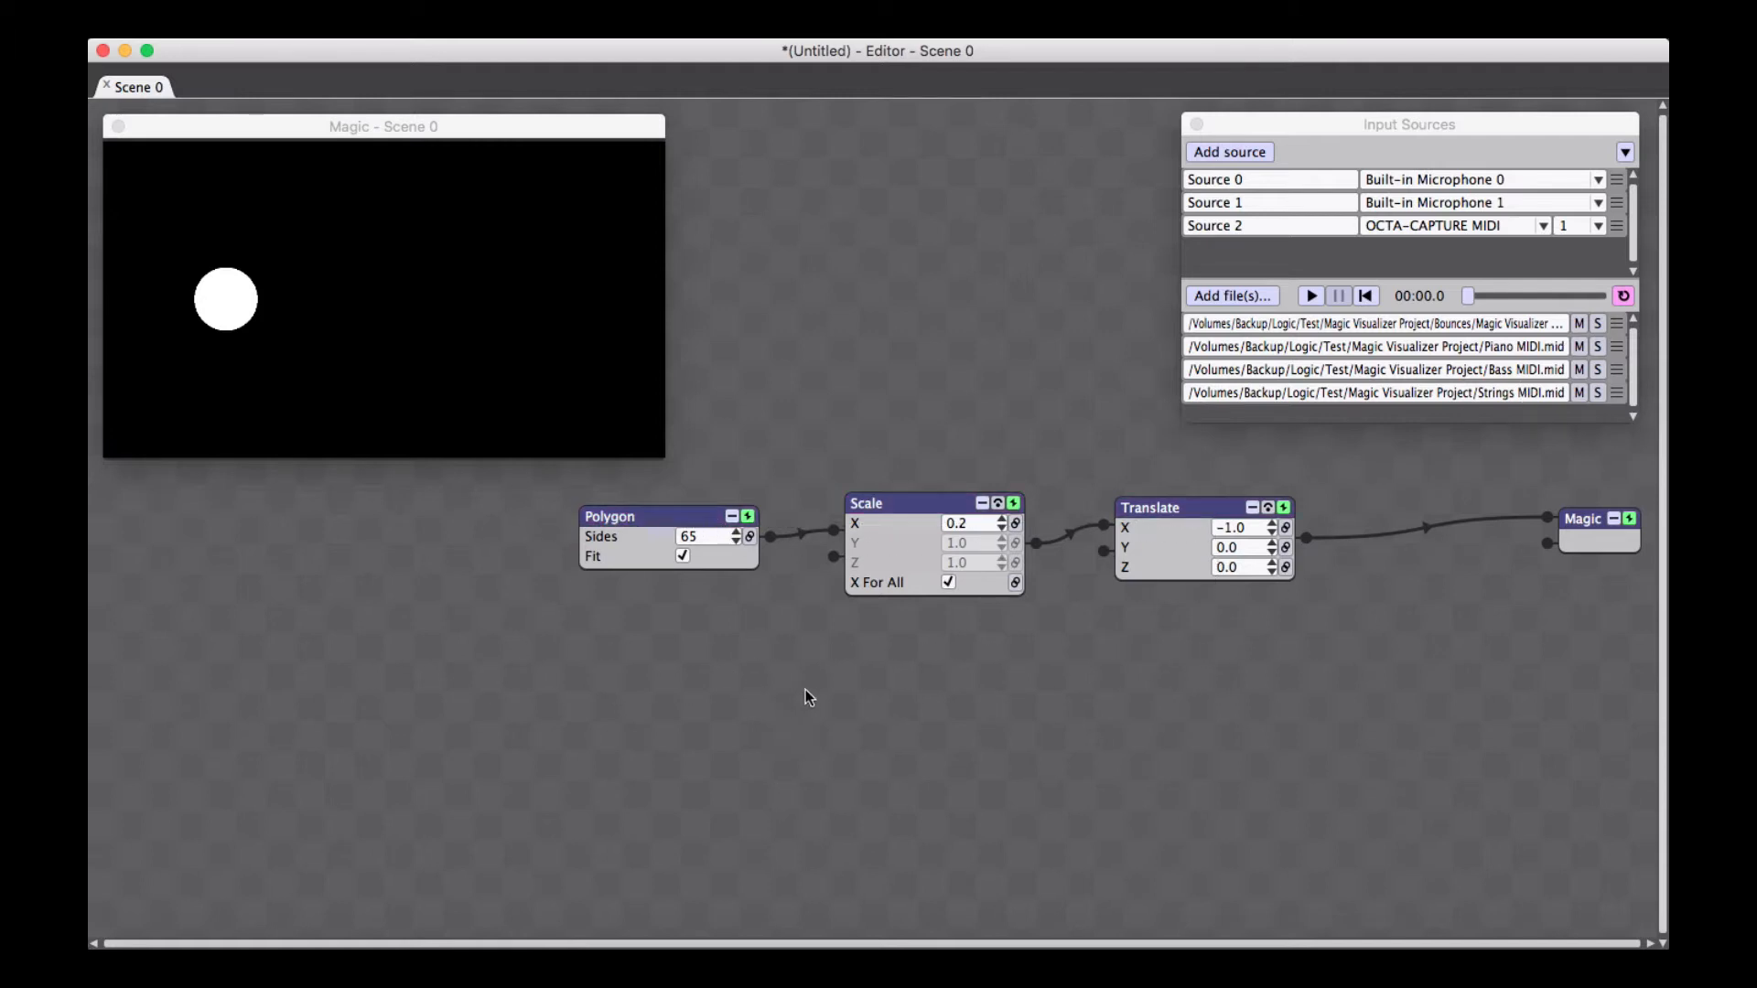
click(958, 742)
right_click(864, 675)
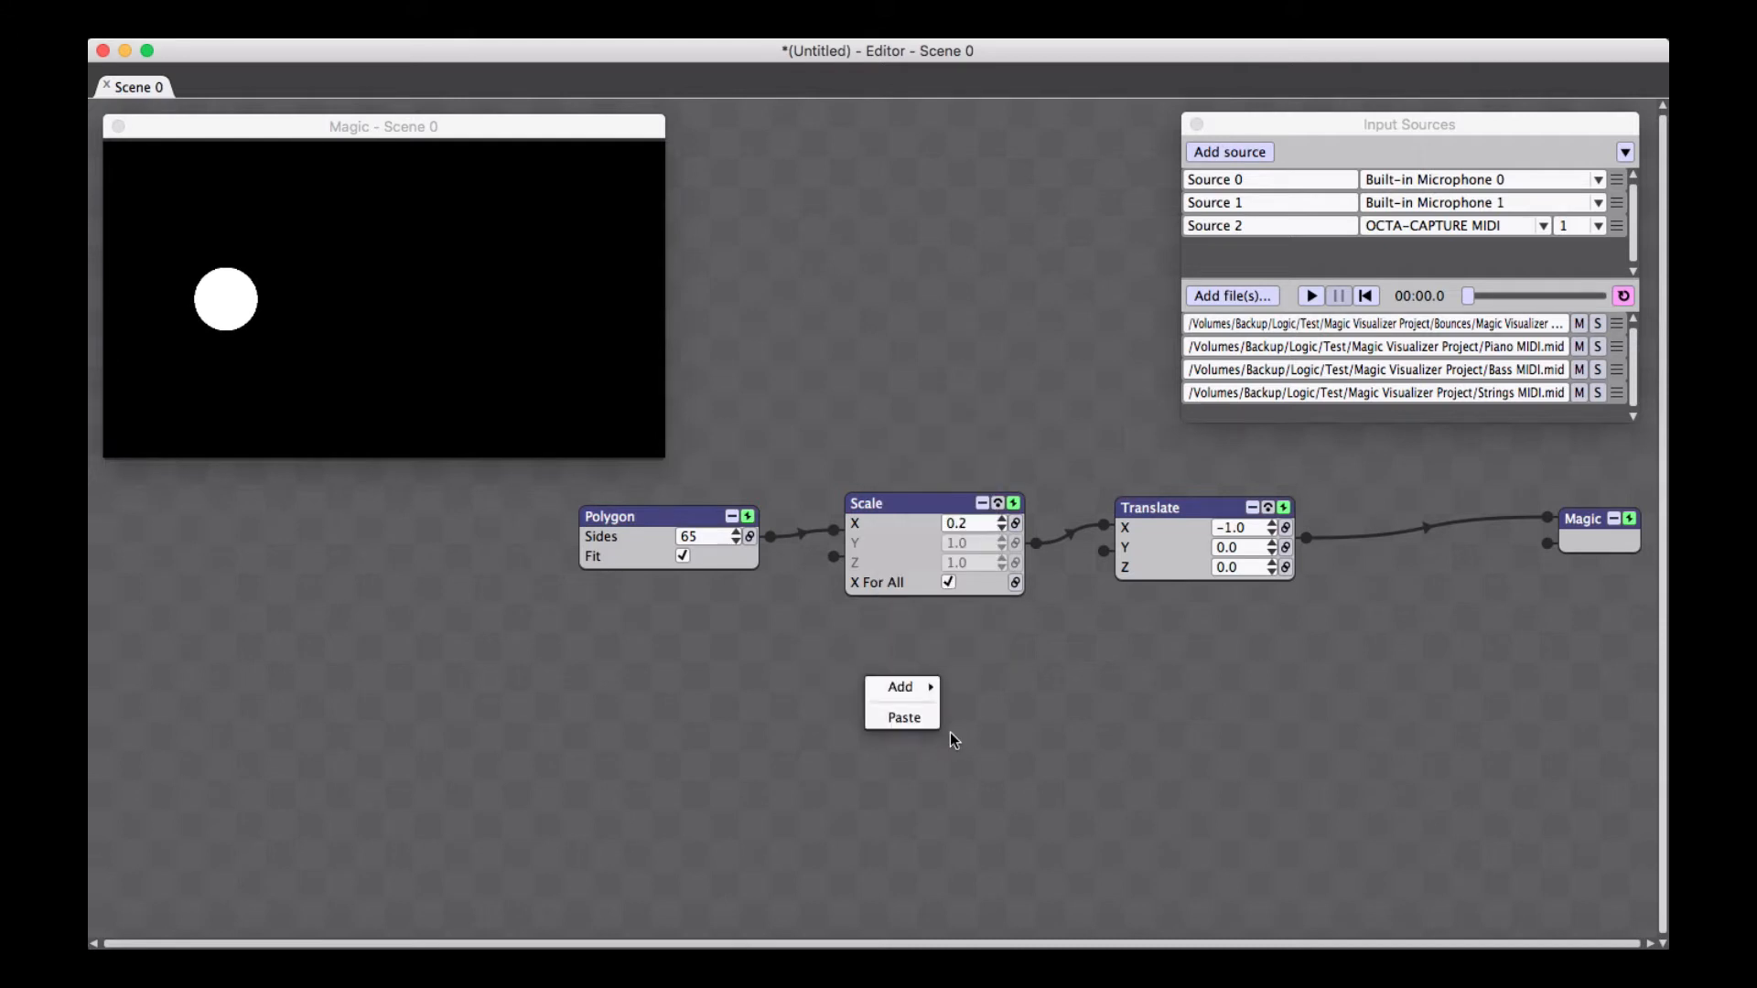
click(919, 719)
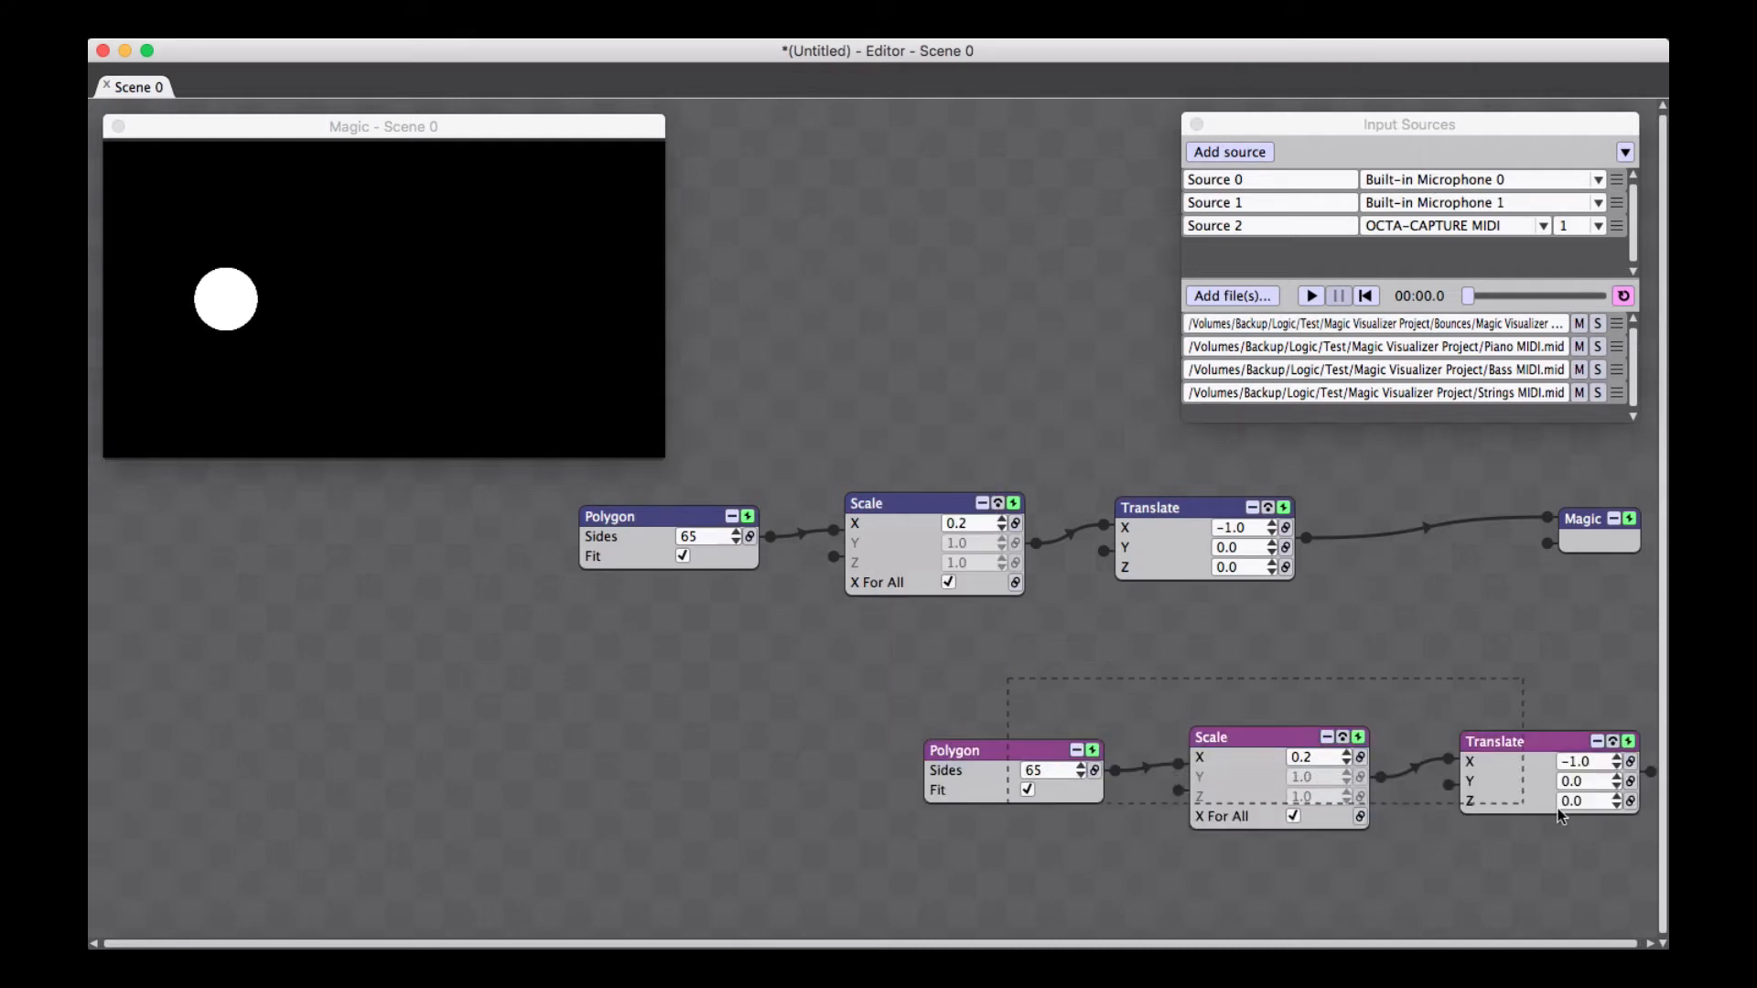
drag(1556, 739, 1222, 631)
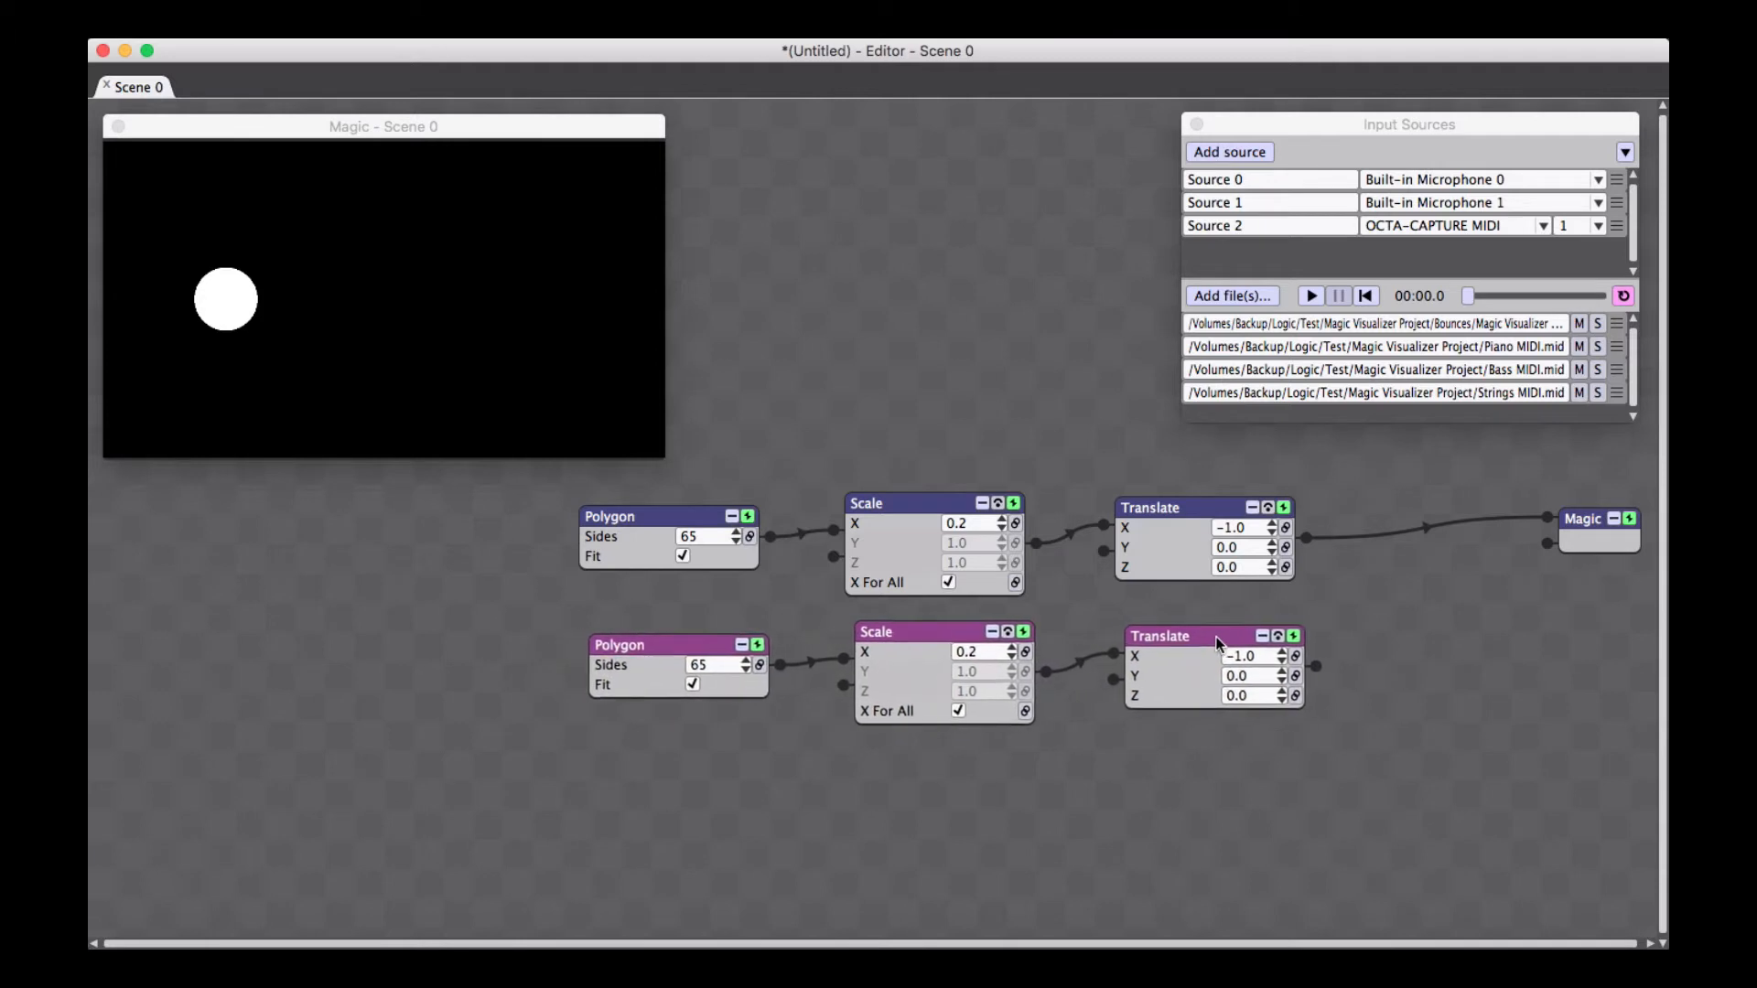
Paste another copy of the chain beneath the second one, and move all three chains farther away from the Magic module
click(1129, 761)
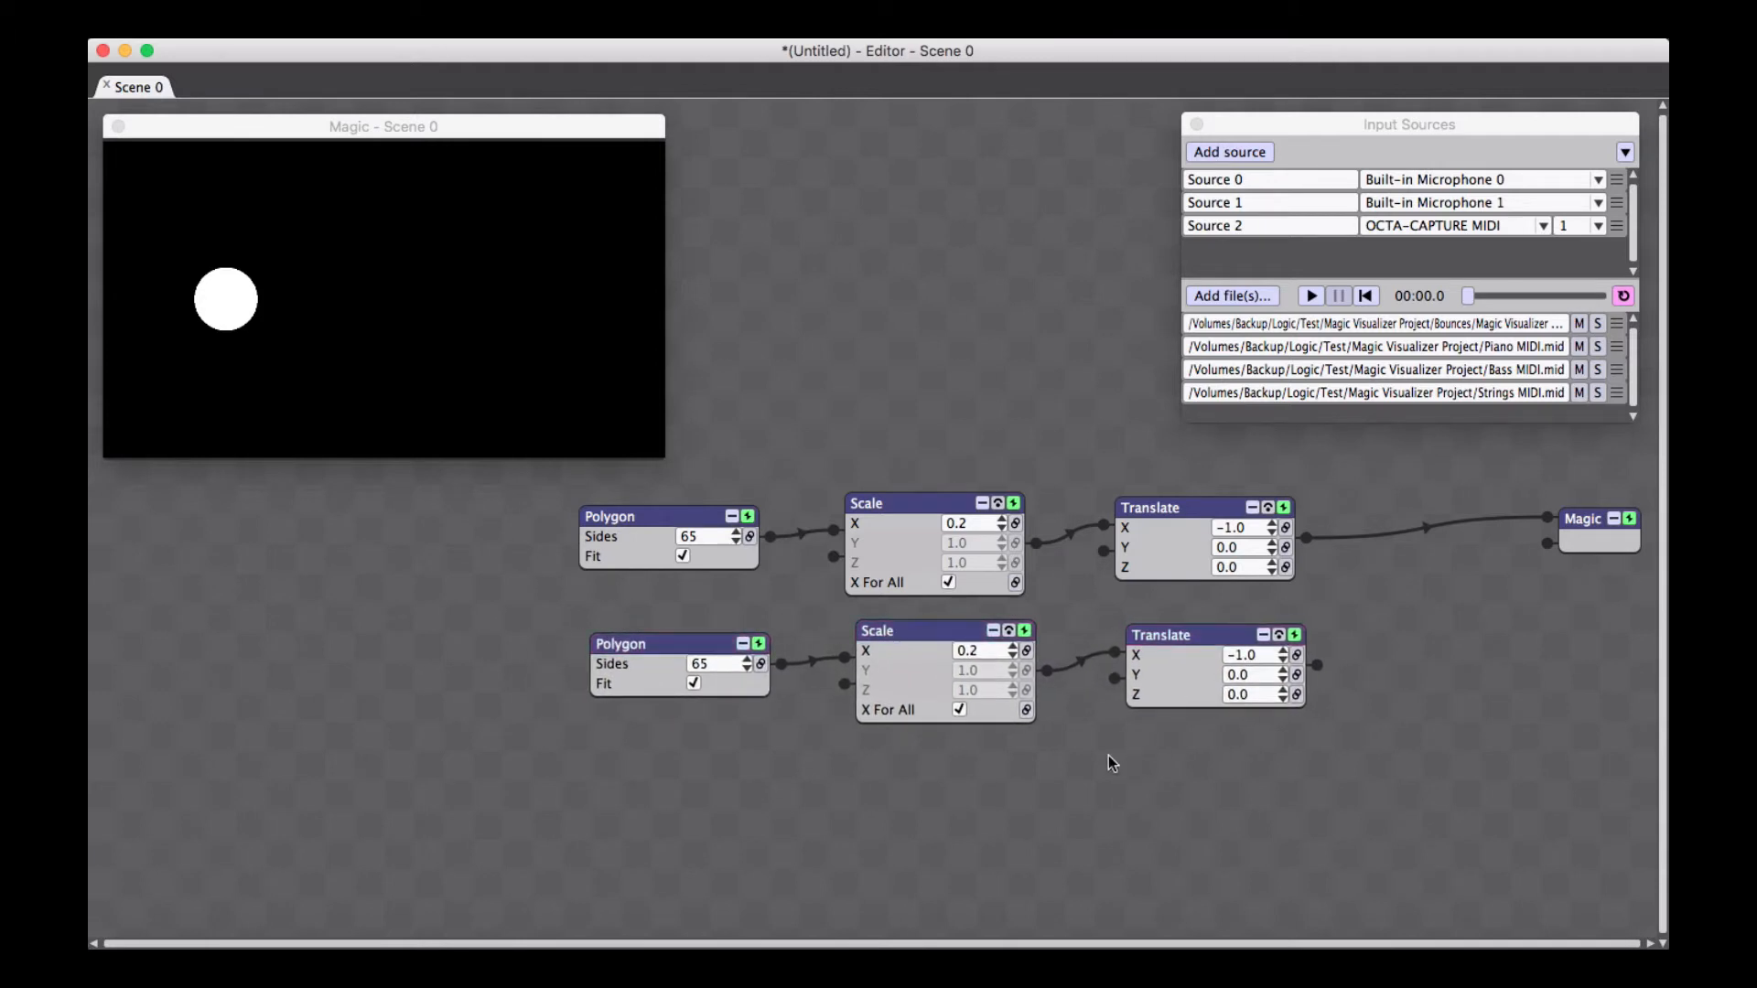
key(super+v)
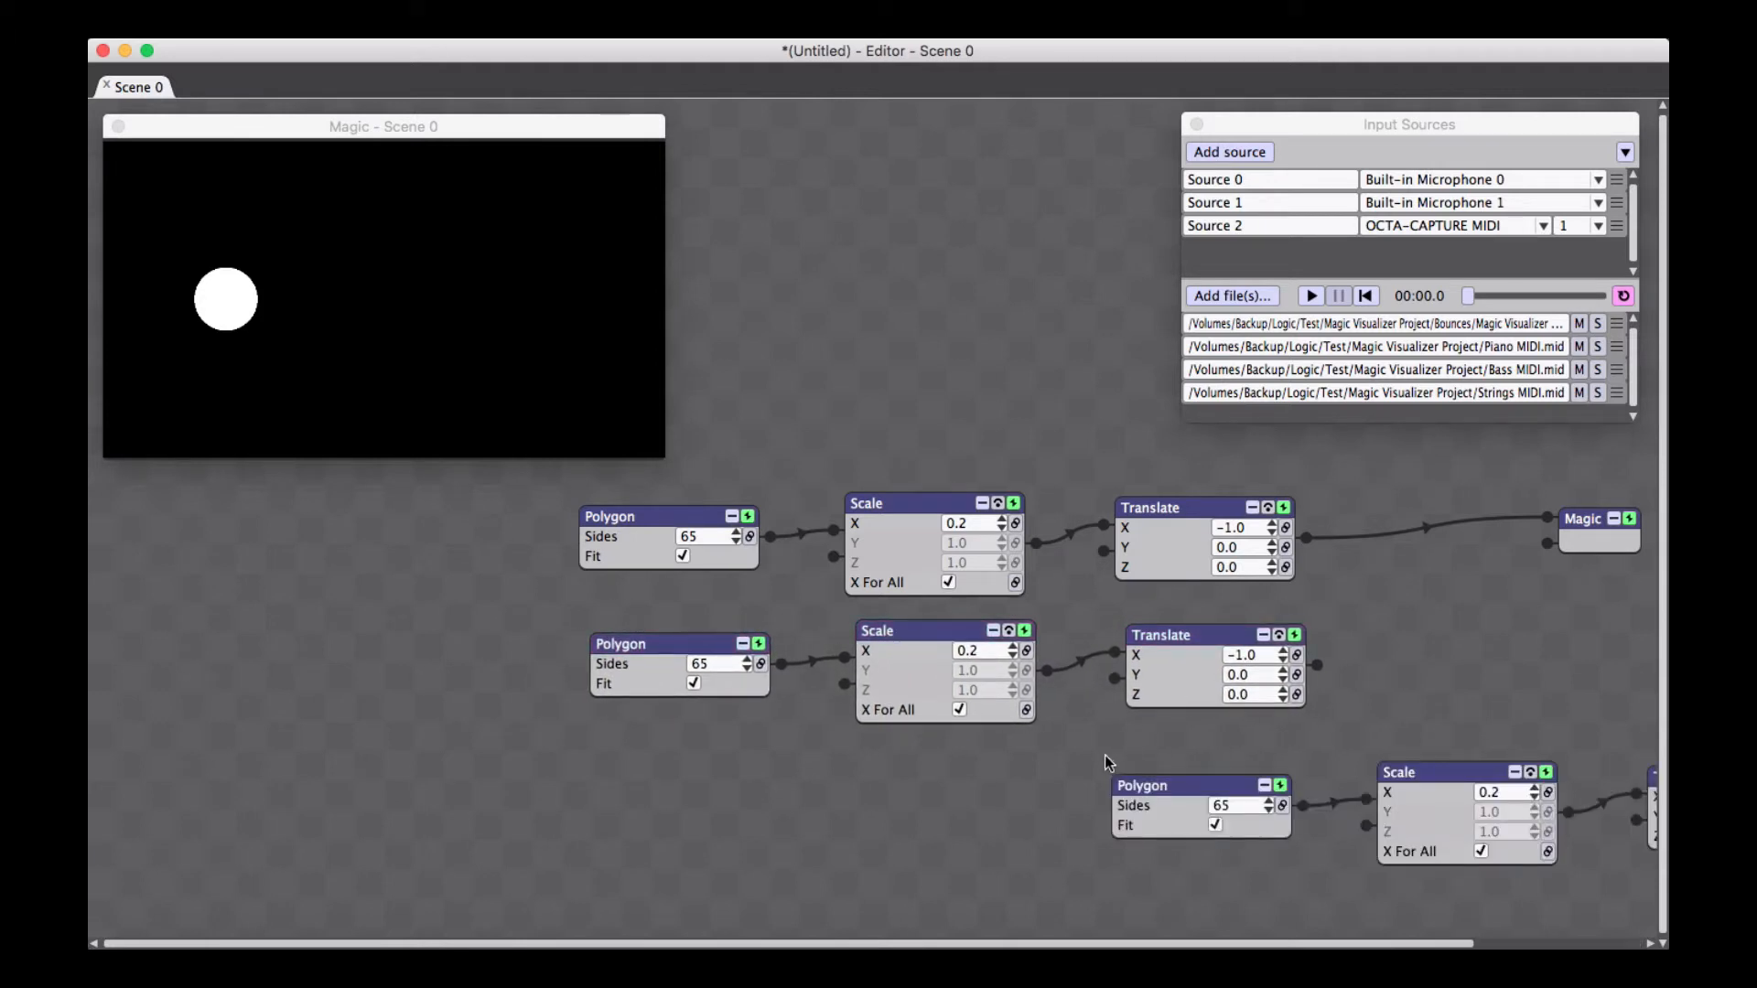
drag(1474, 774, 902, 760)
click(1504, 758)
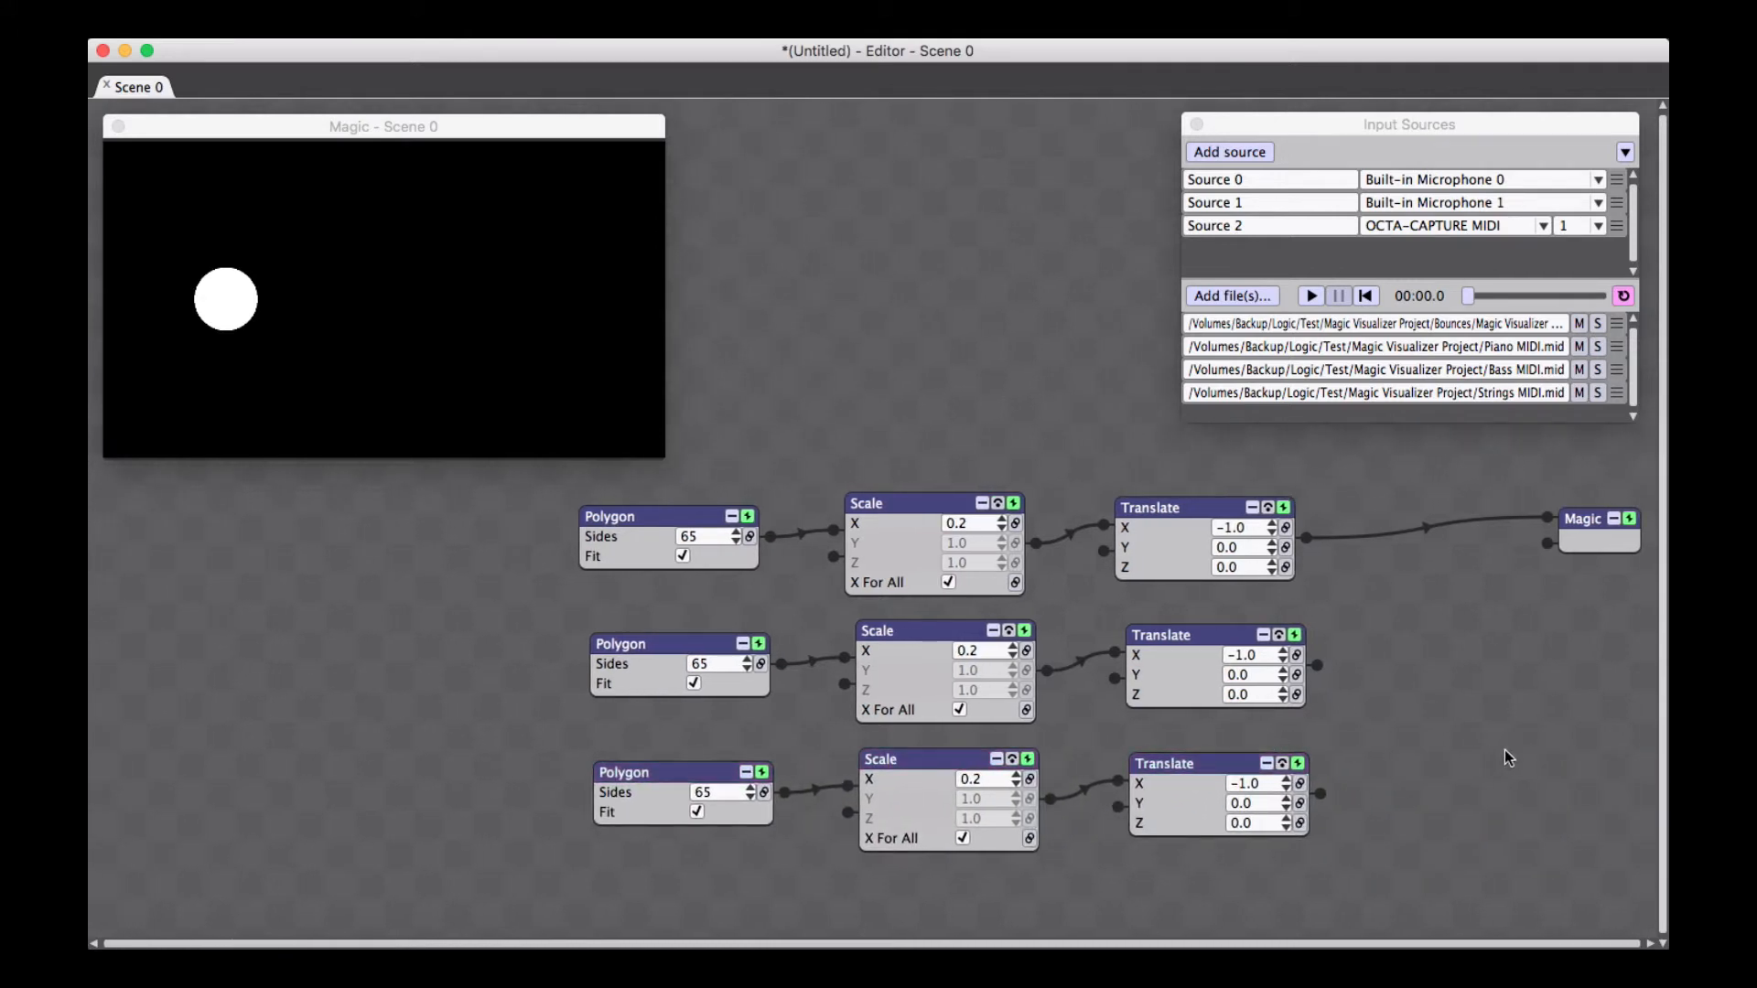
drag(1277, 877, 192, 505)
click(915, 657)
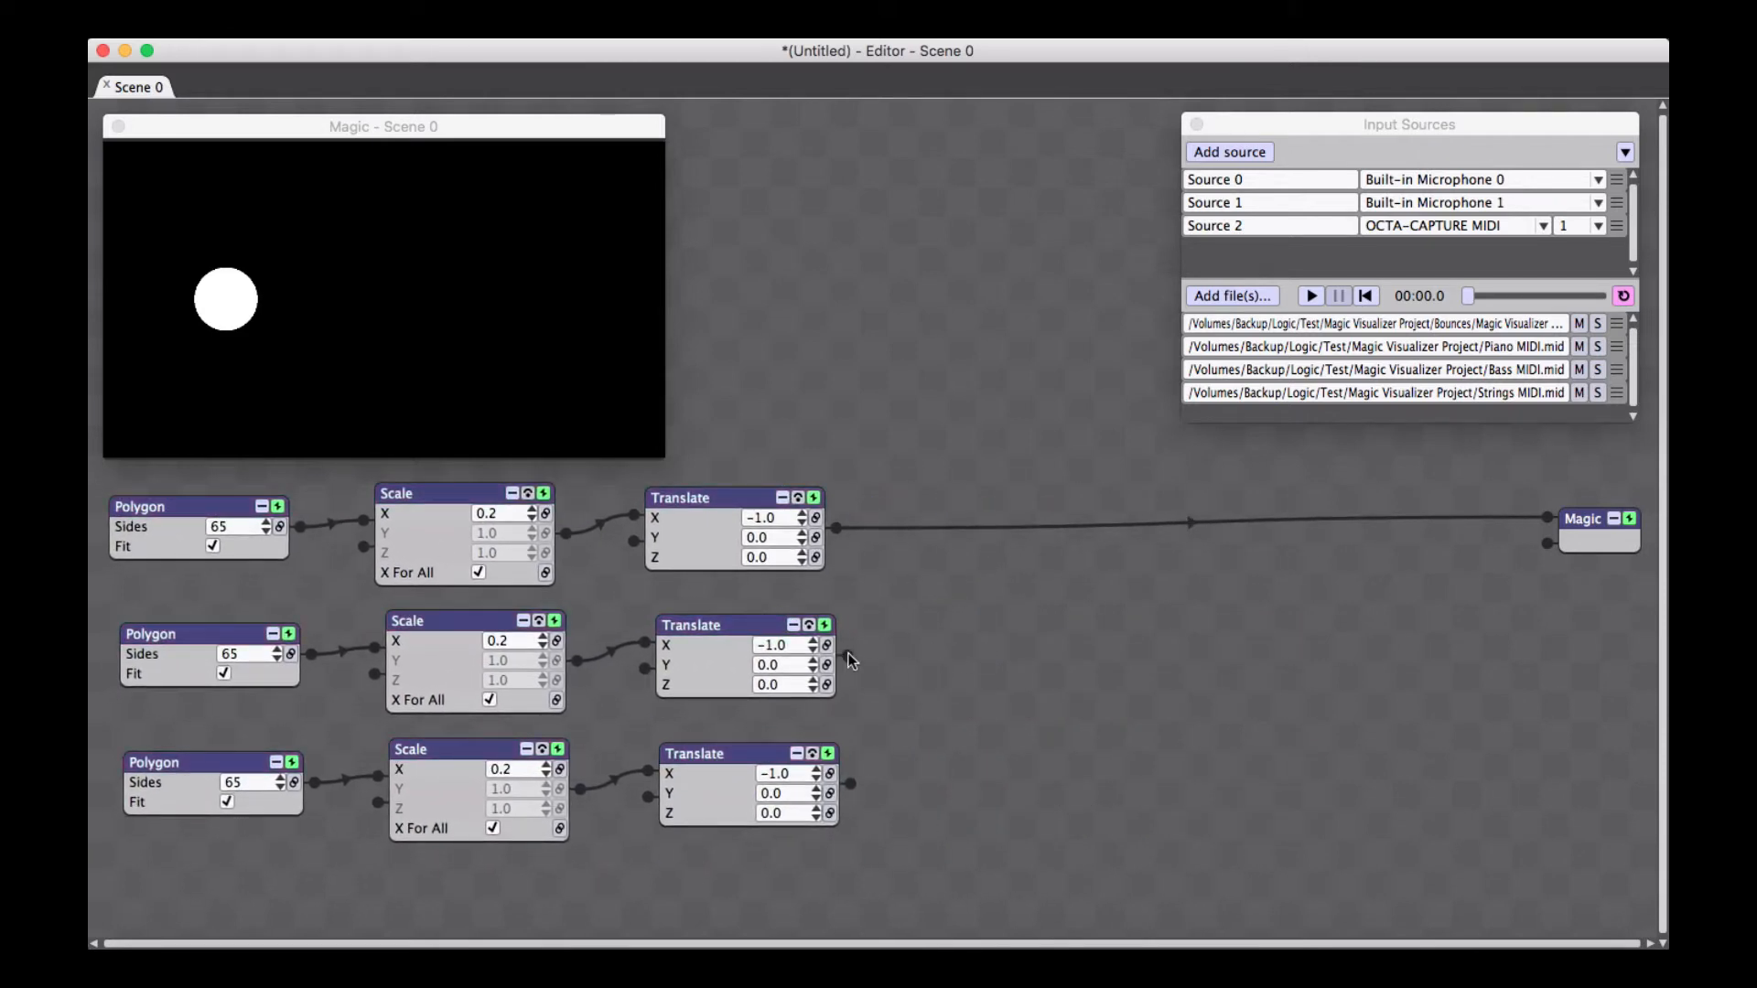
Connect the second and third Translate modules to Magic, with their X set to -0.4 and 0.8 respectively
drag(990, 651, 1543, 547)
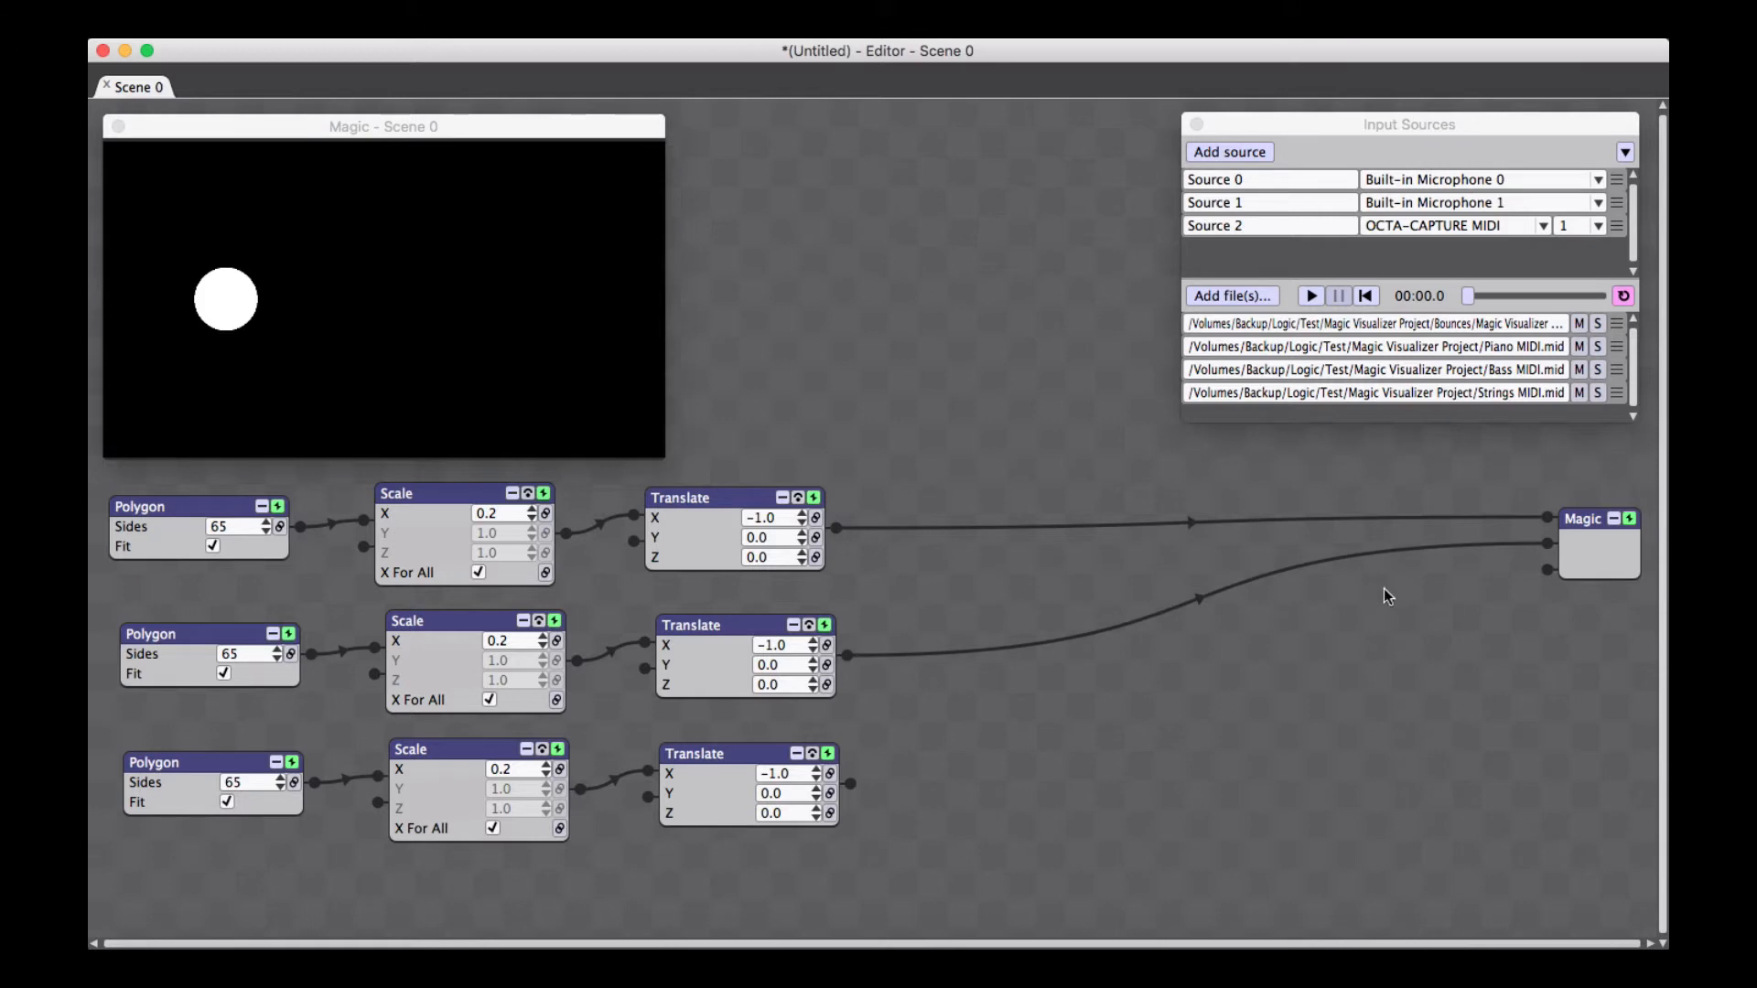
click(798, 645)
text(-0.4)
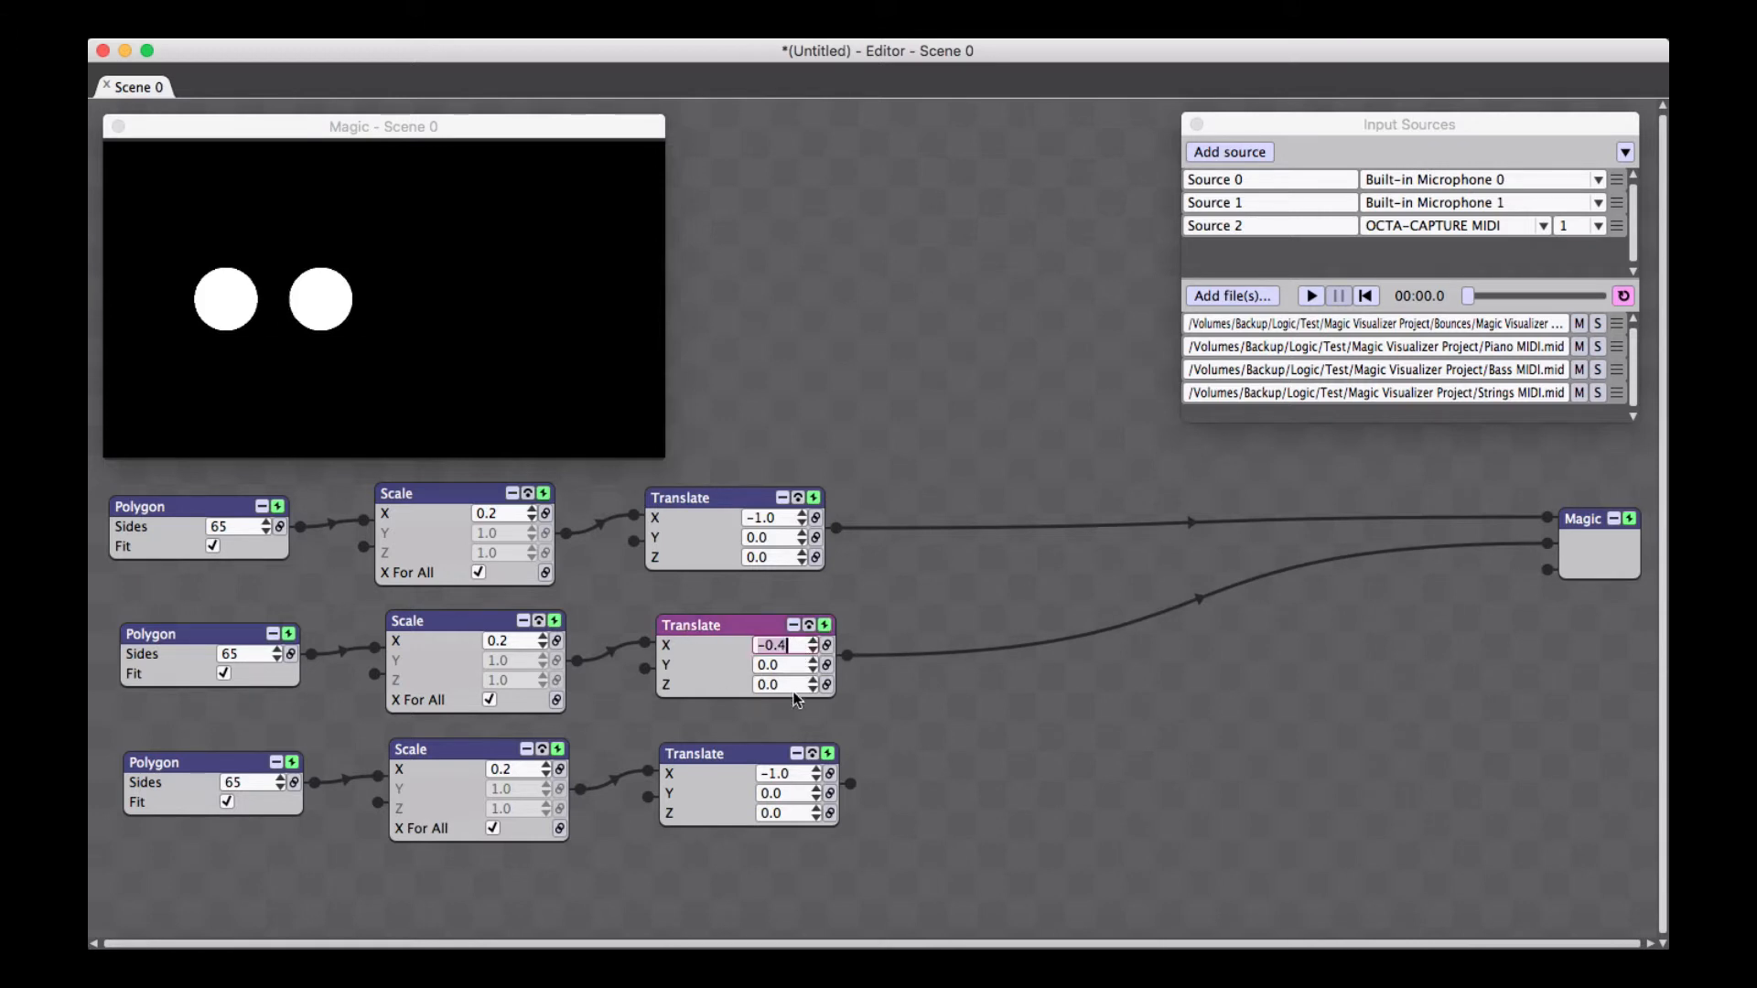
drag(850, 784, 1547, 569)
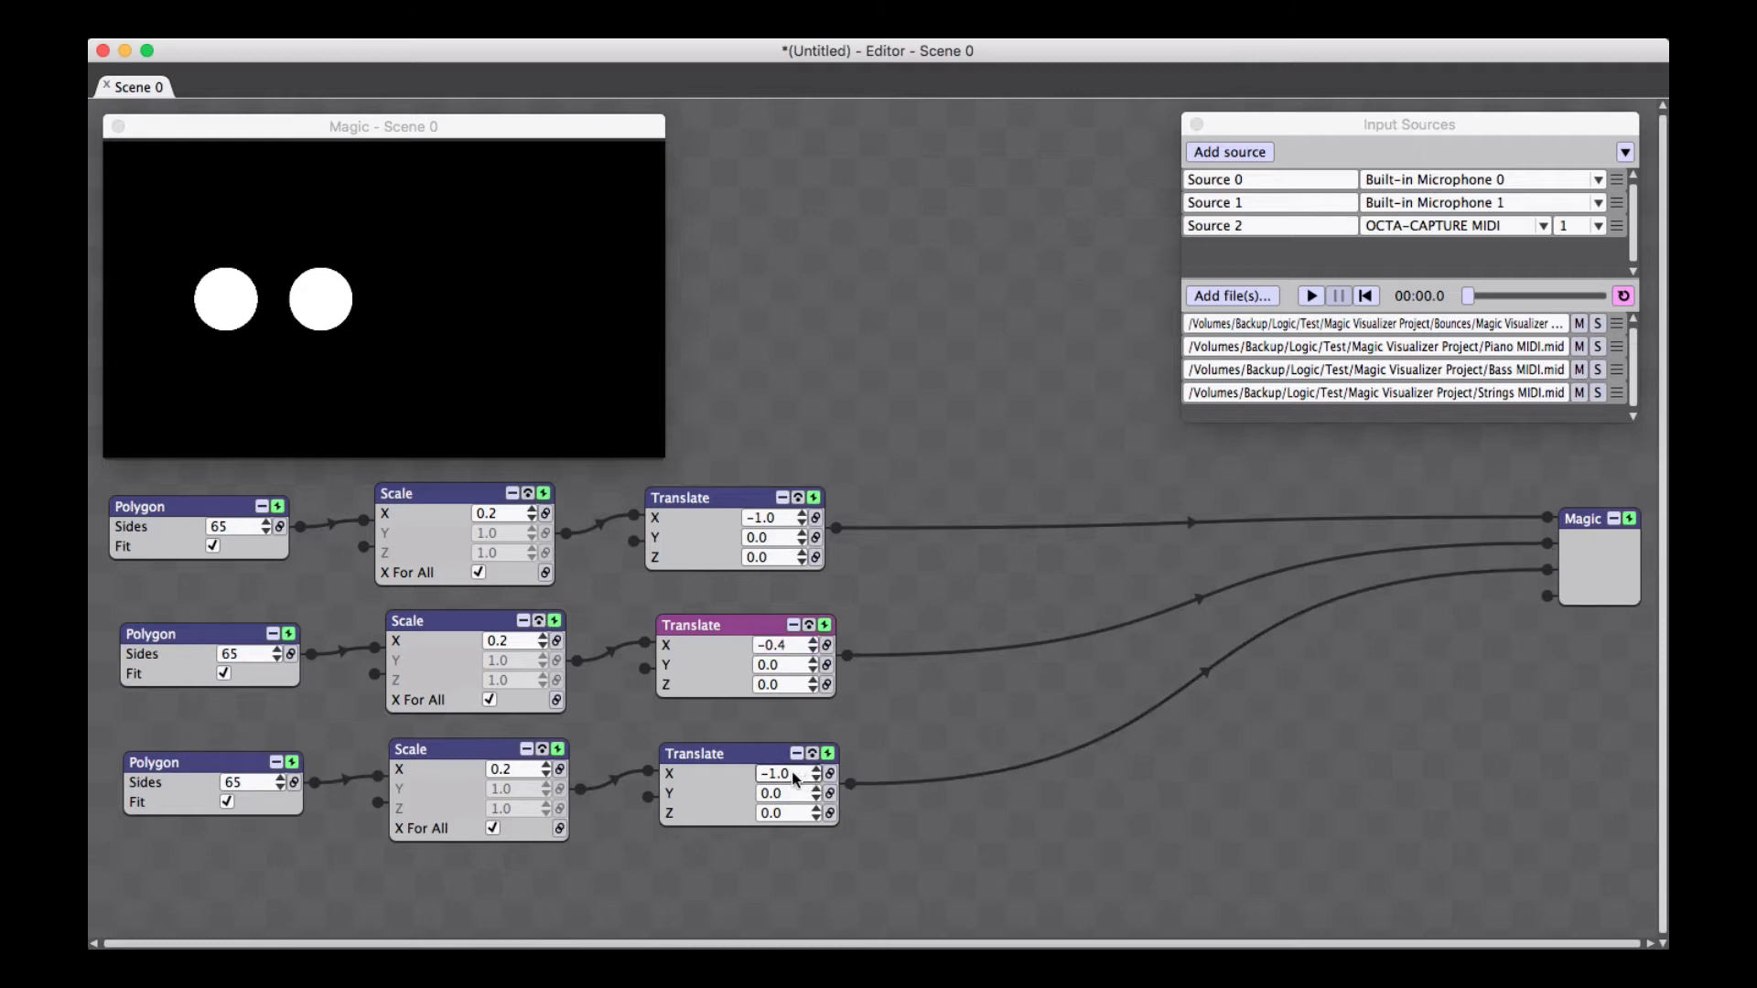
drag(793, 774, 804, 749)
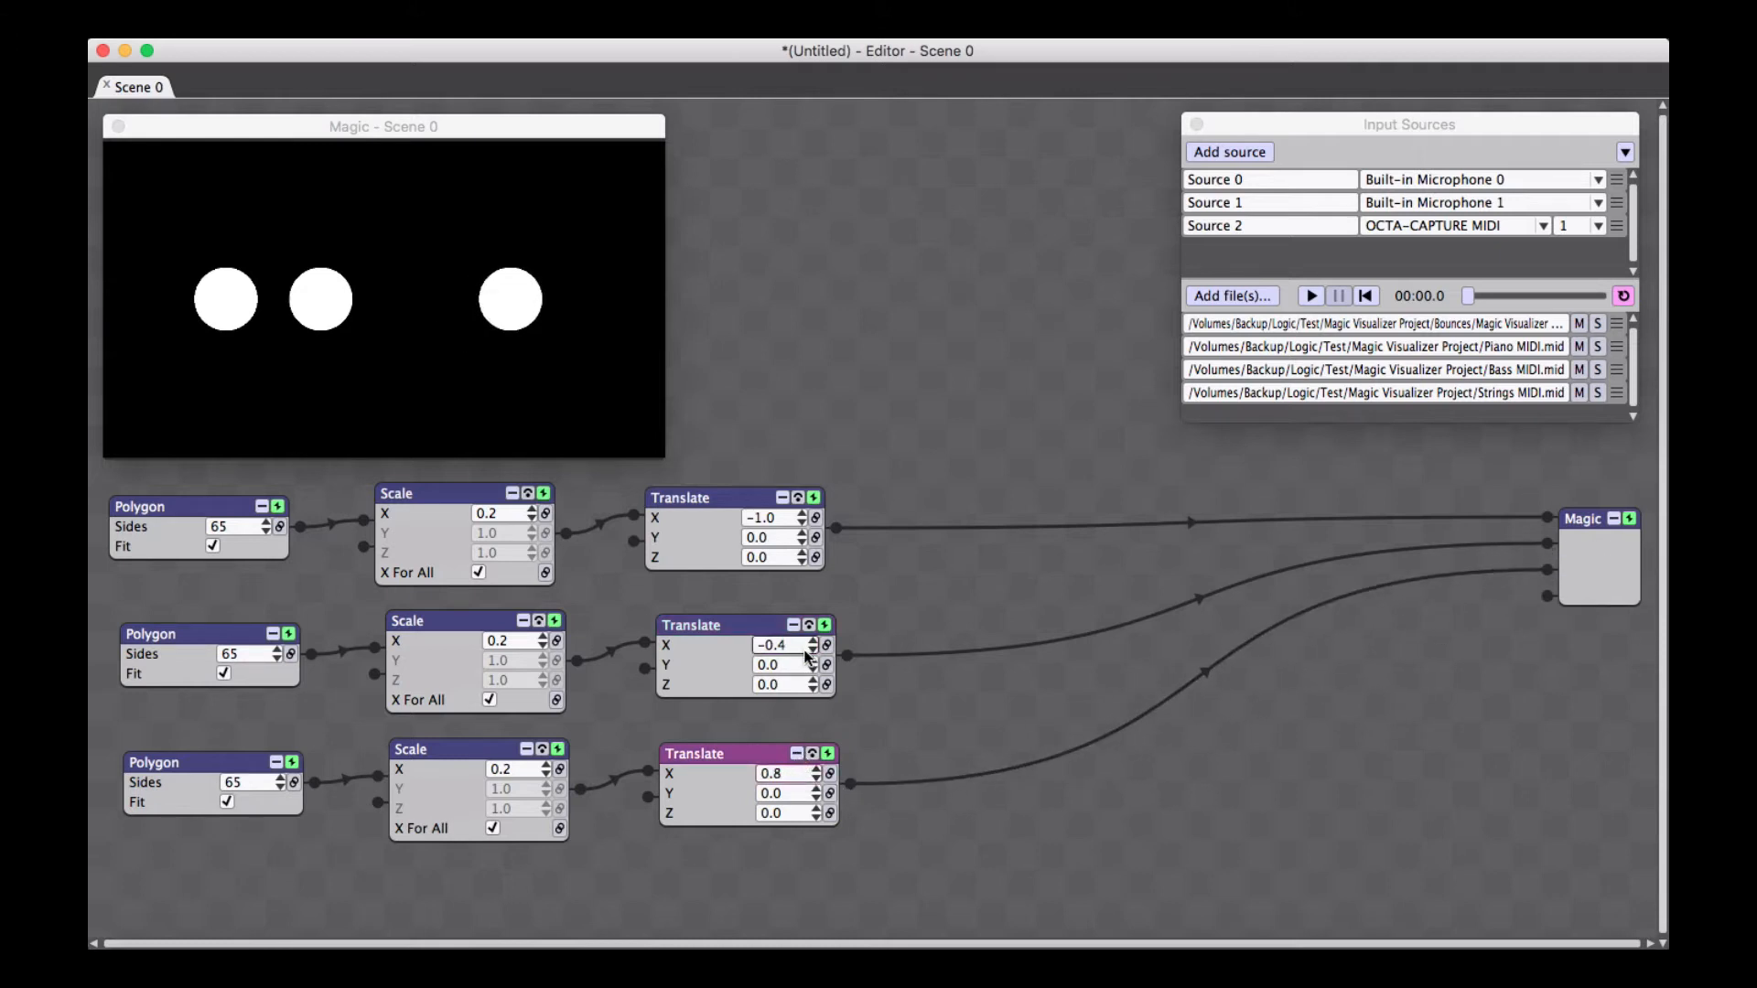
Even out the circle spacing by setting the first, second and third Translate X to -1.07, -0.12 and 0.85, keeping Y at 0.0
drag(805, 651, 799, 647)
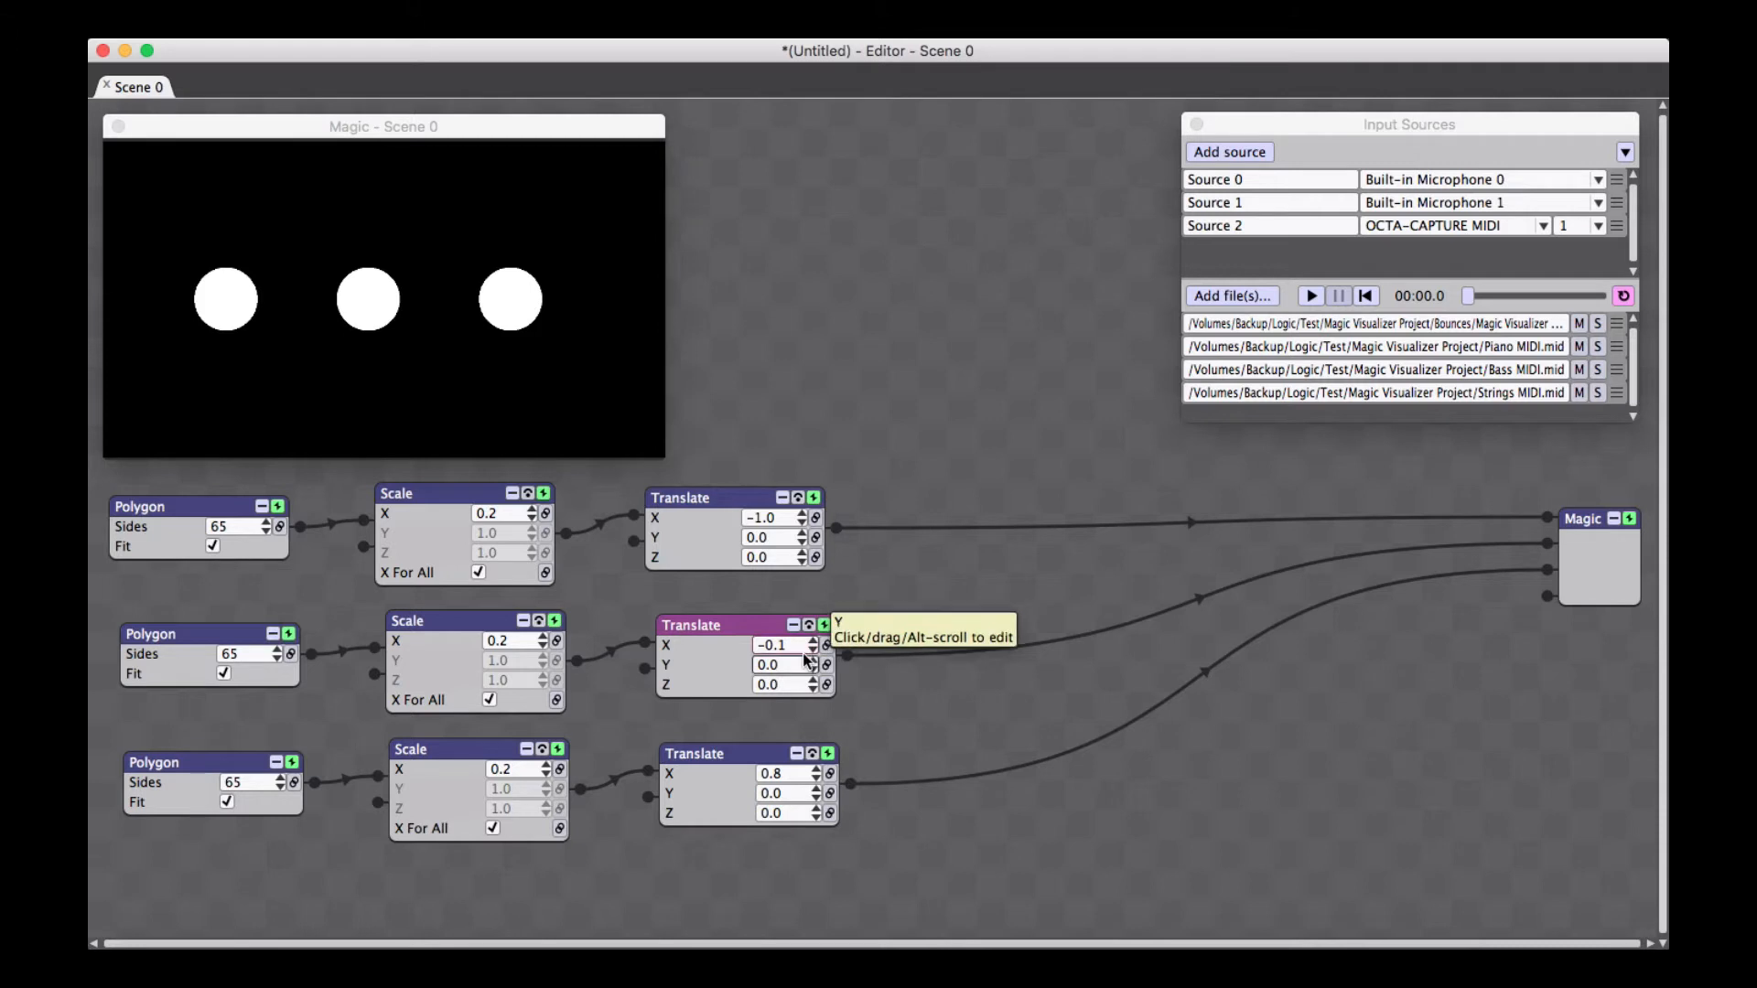
drag(803, 655, 801, 647)
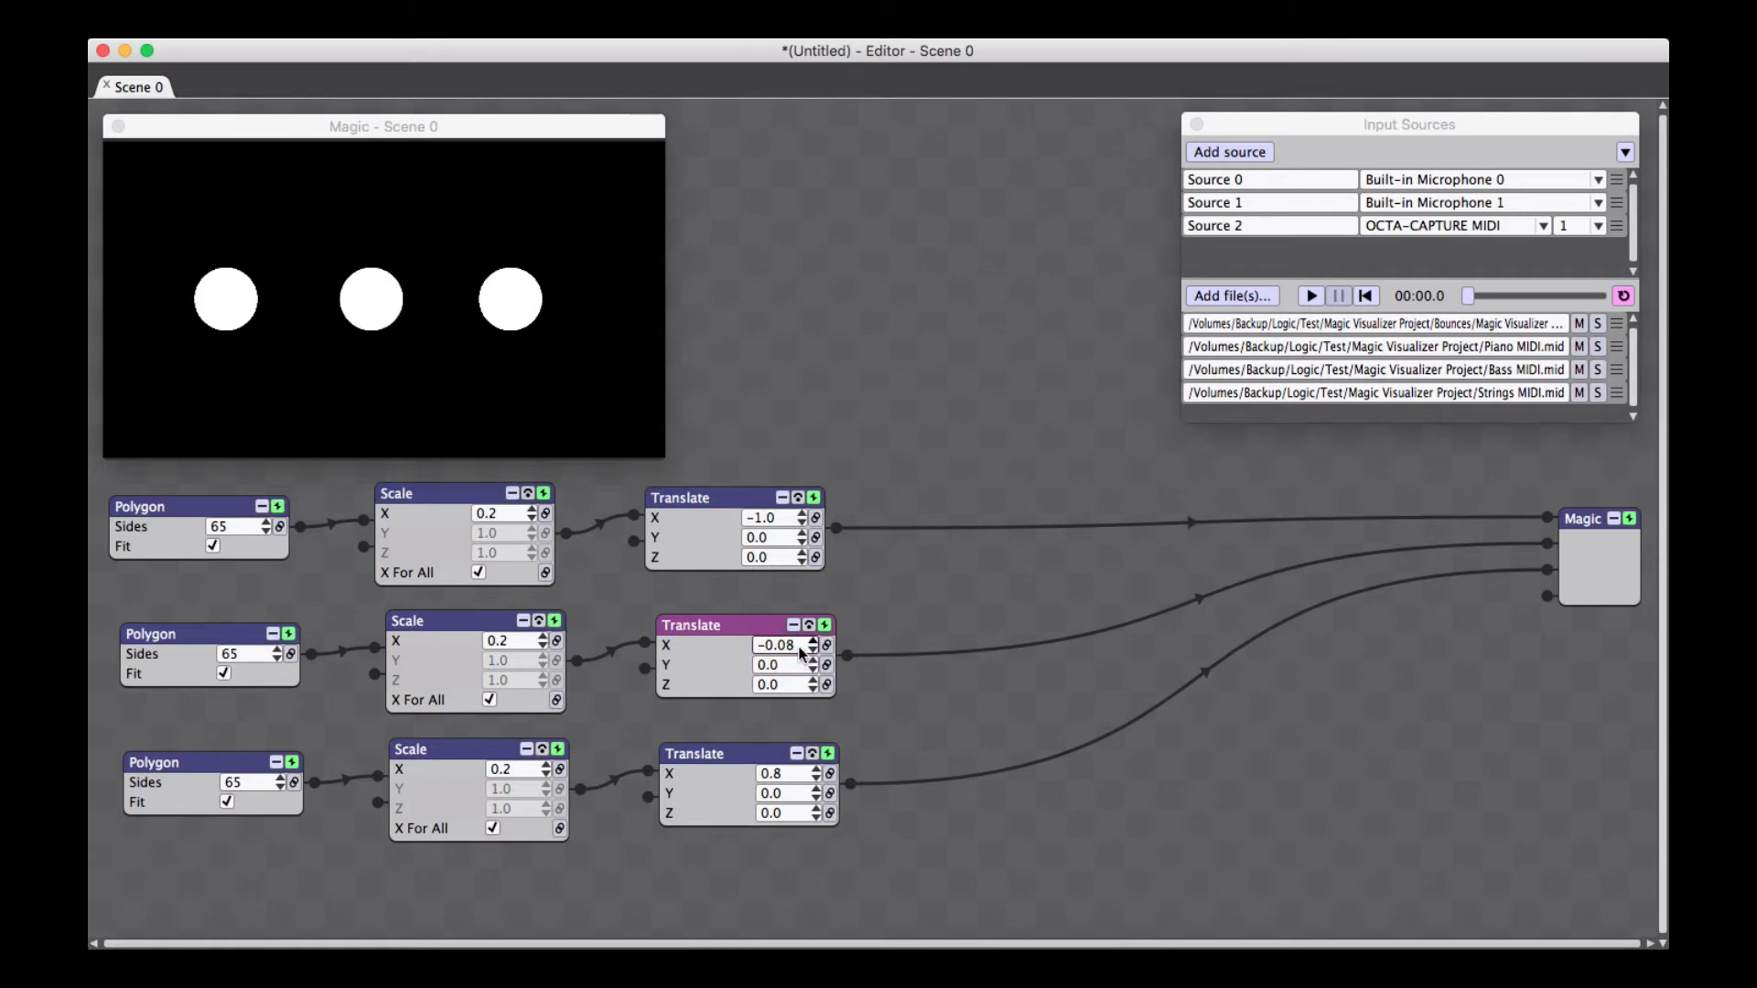
drag(800, 776, 801, 773)
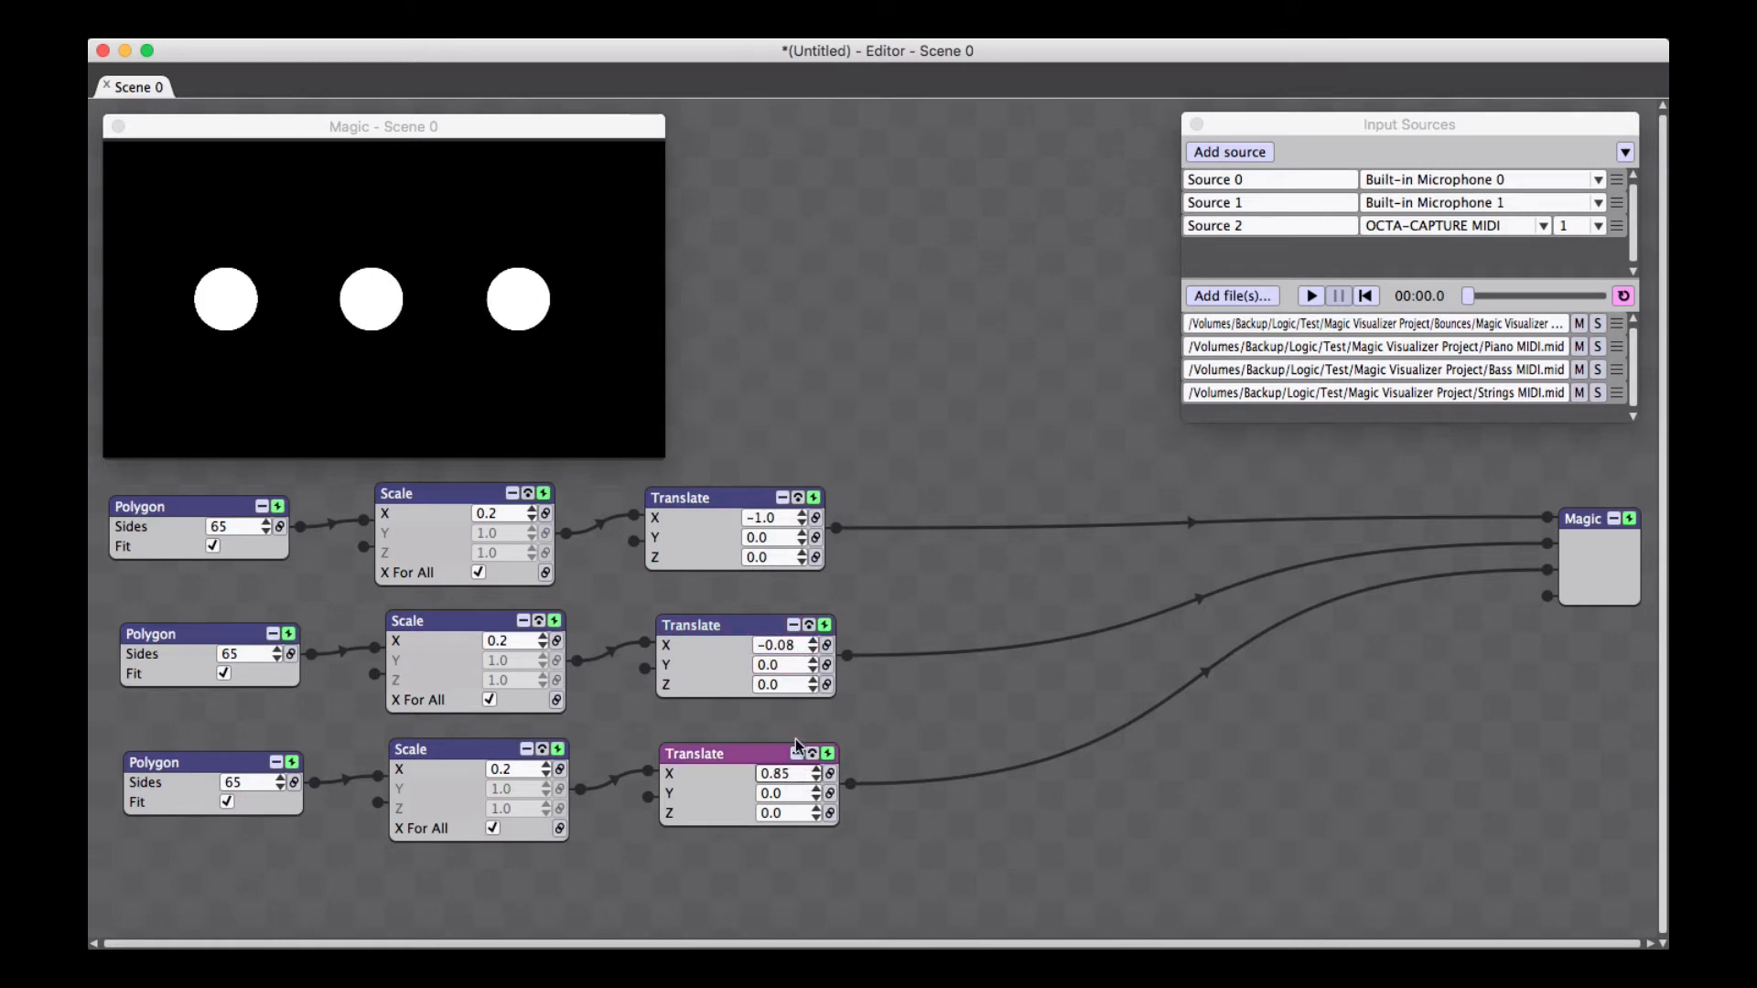
drag(779, 520, 785, 535)
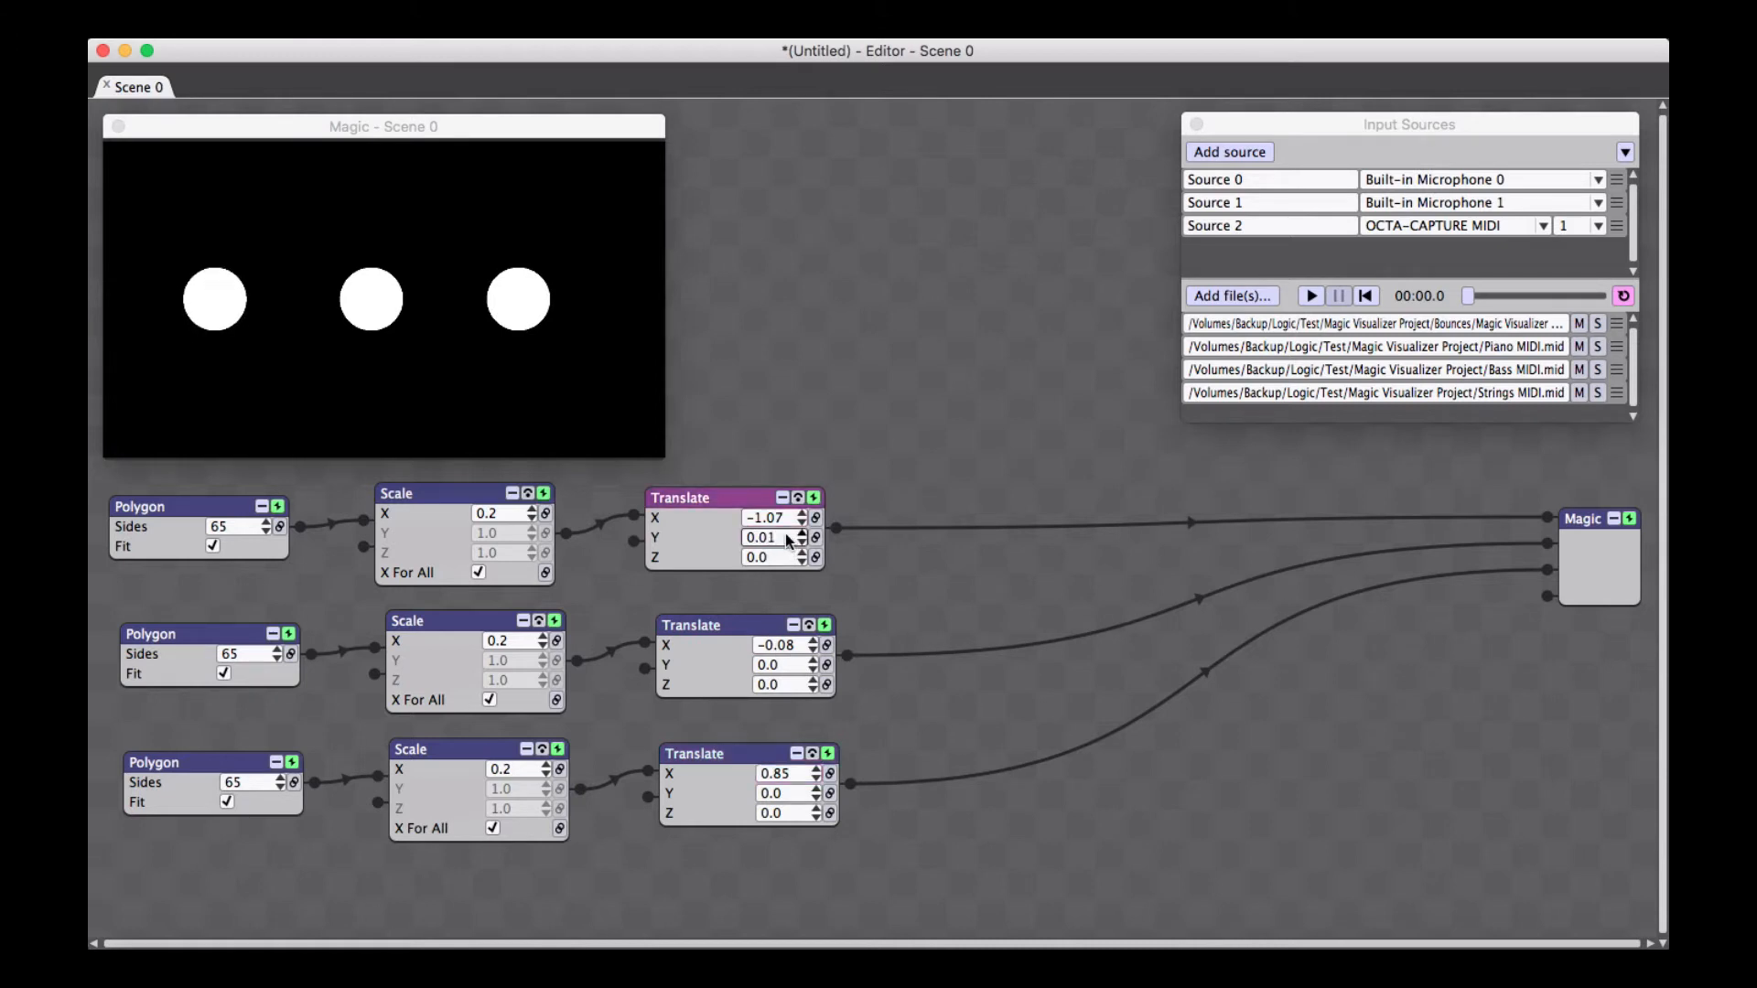
drag(784, 534, 785, 536)
drag(784, 645, 783, 649)
click(869, 409)
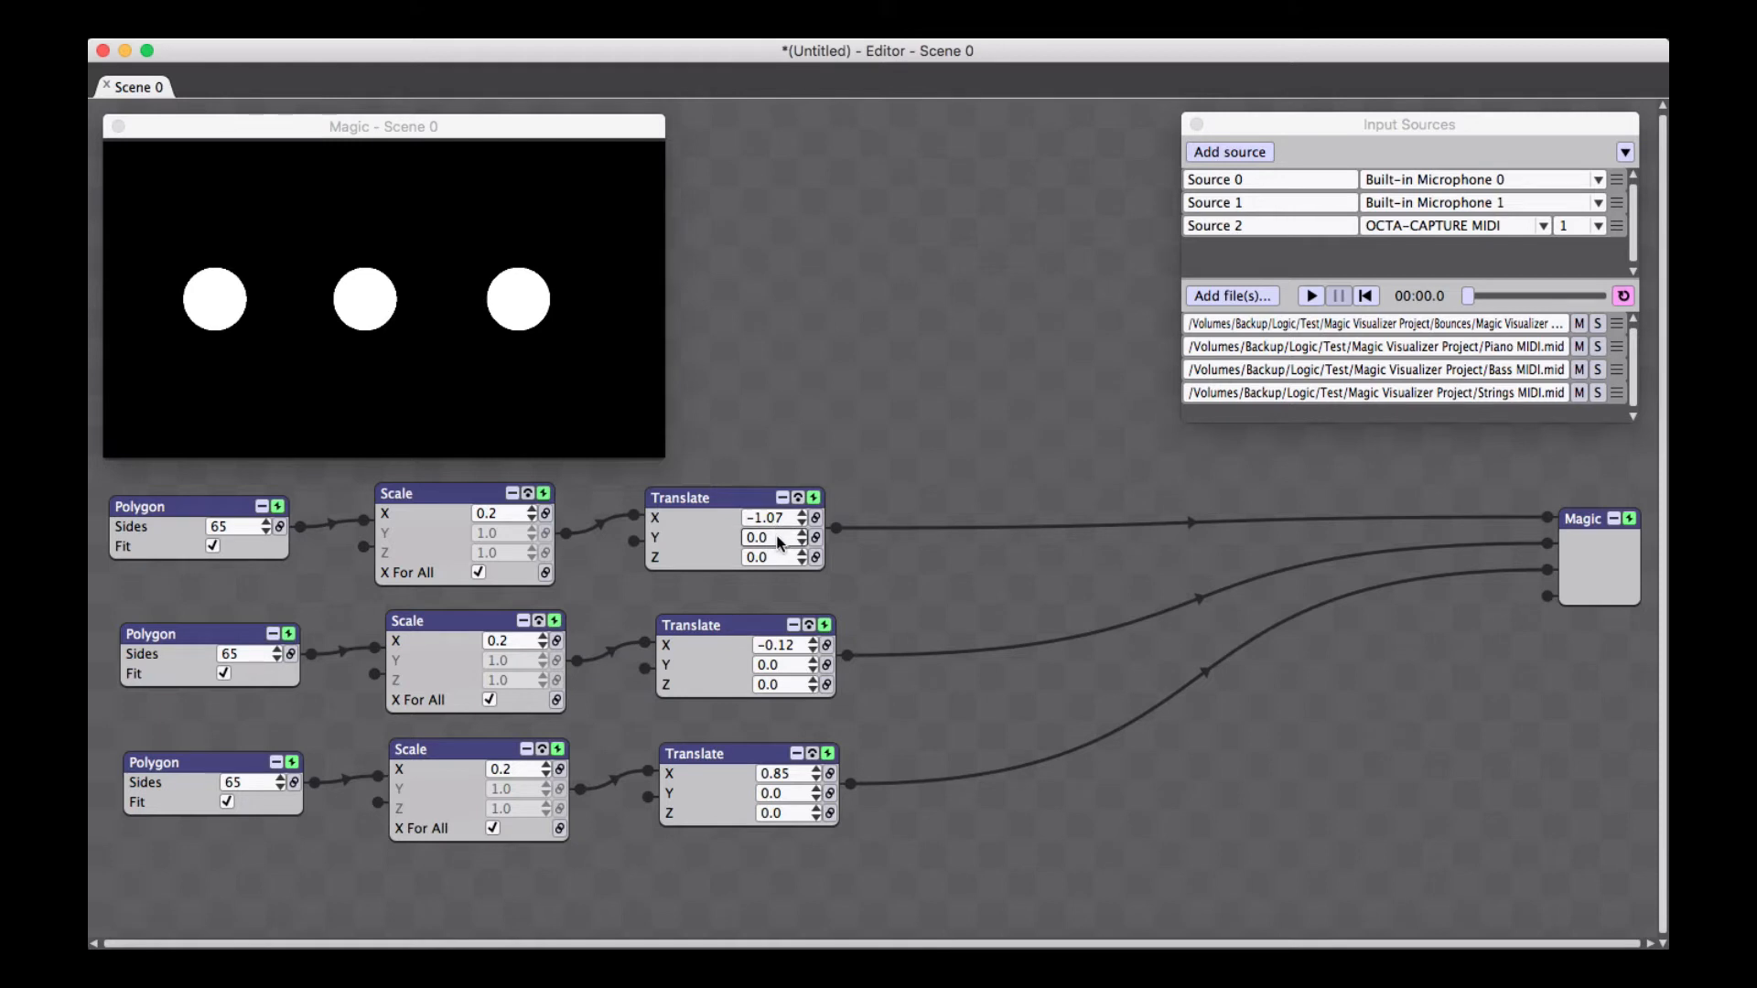
Try a Y of 0.2 on the first Translate module and return it to 0.0
mouse_move(777, 537)
mouse_down()
mouse_move(771, 523)
mouse_move(785, 539)
mouse_up()
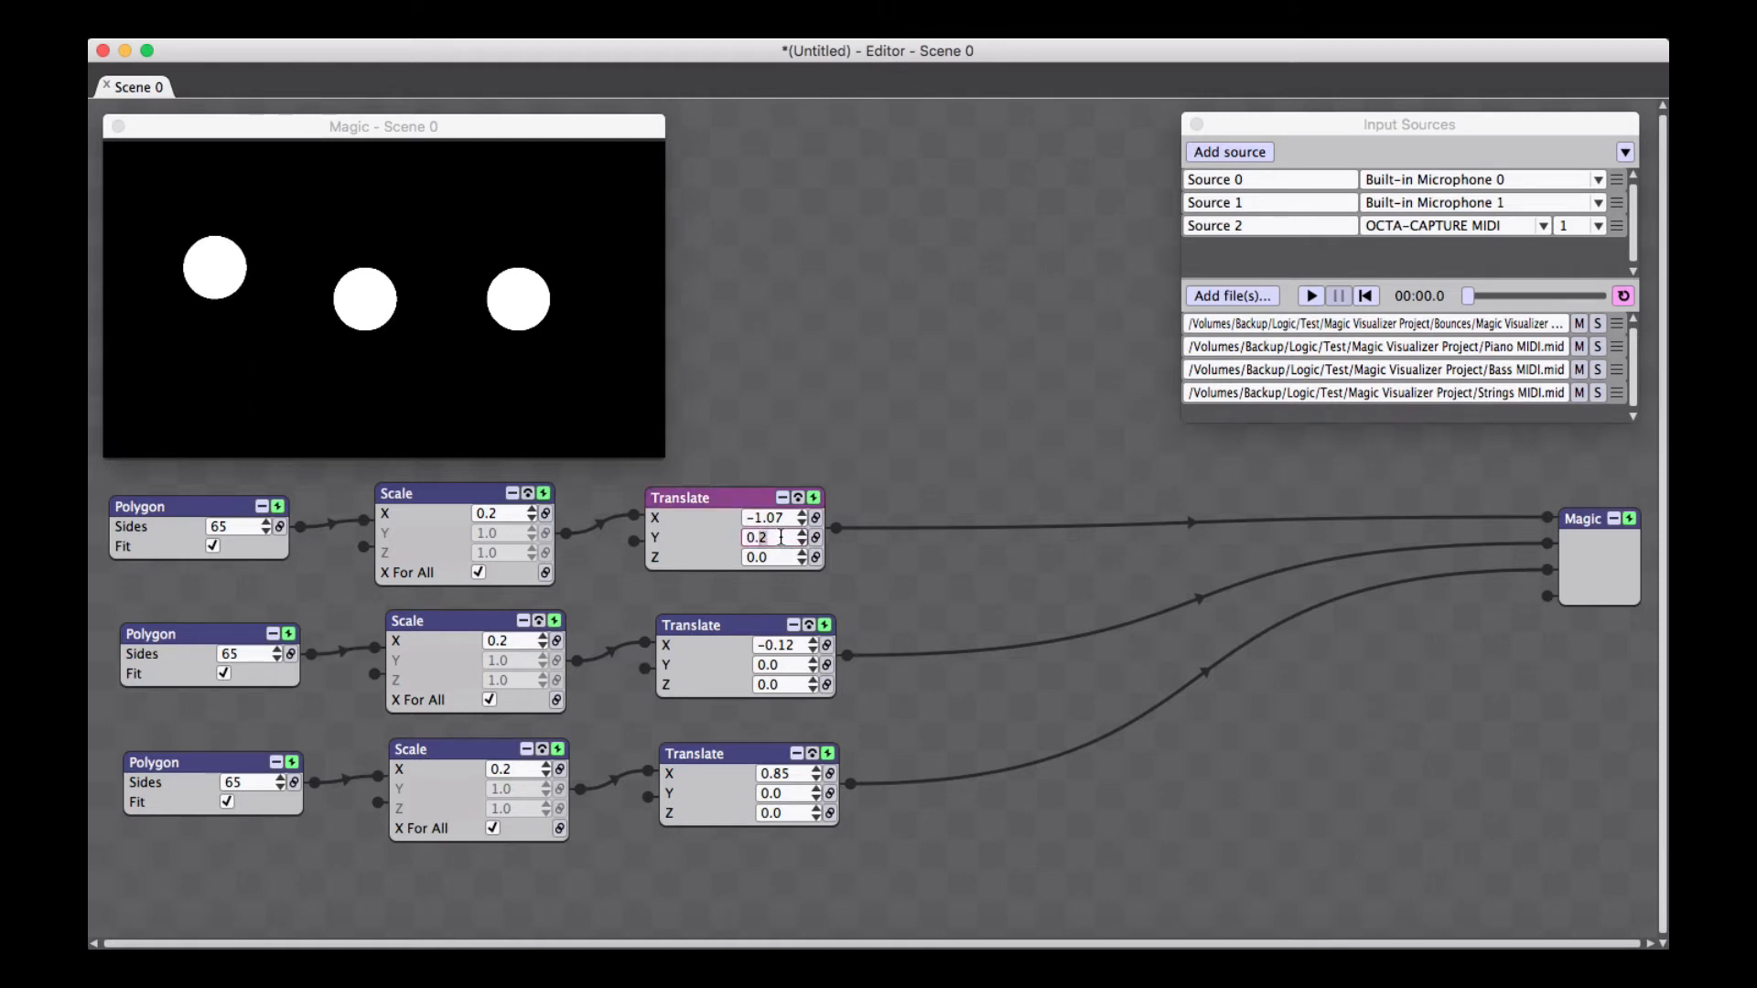
key(Return)
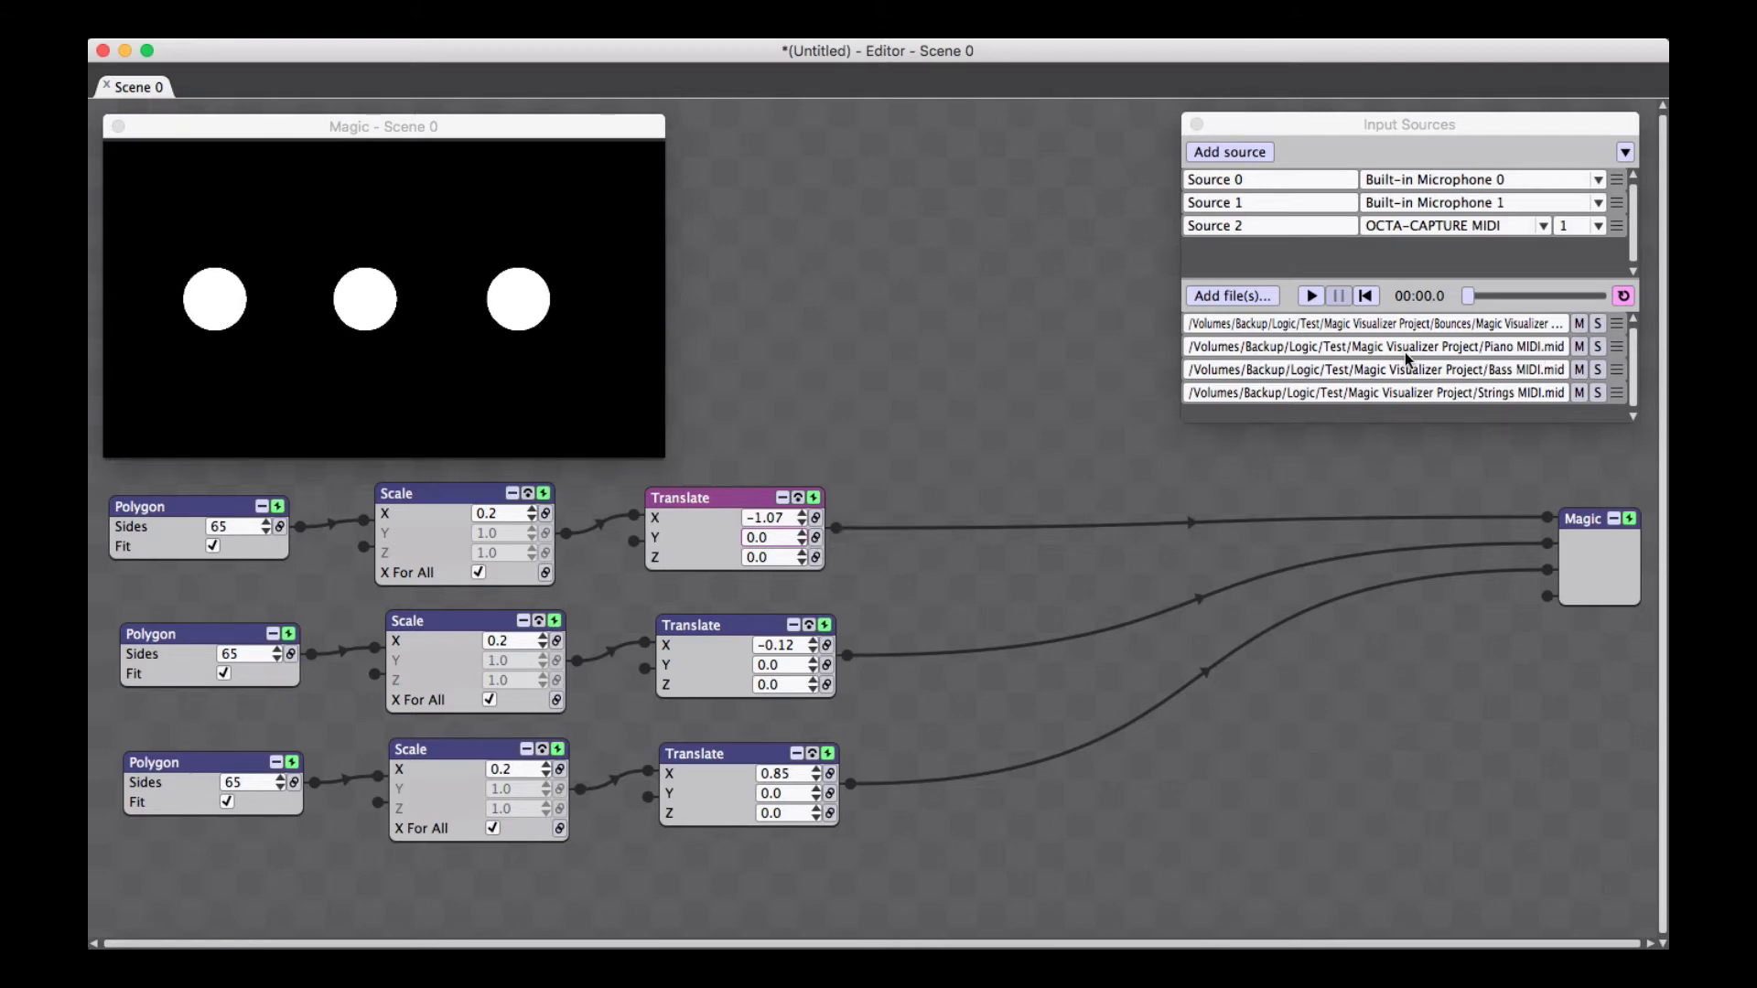
Rename the three input sources as Piano, Bass and Strings
click(1312, 184)
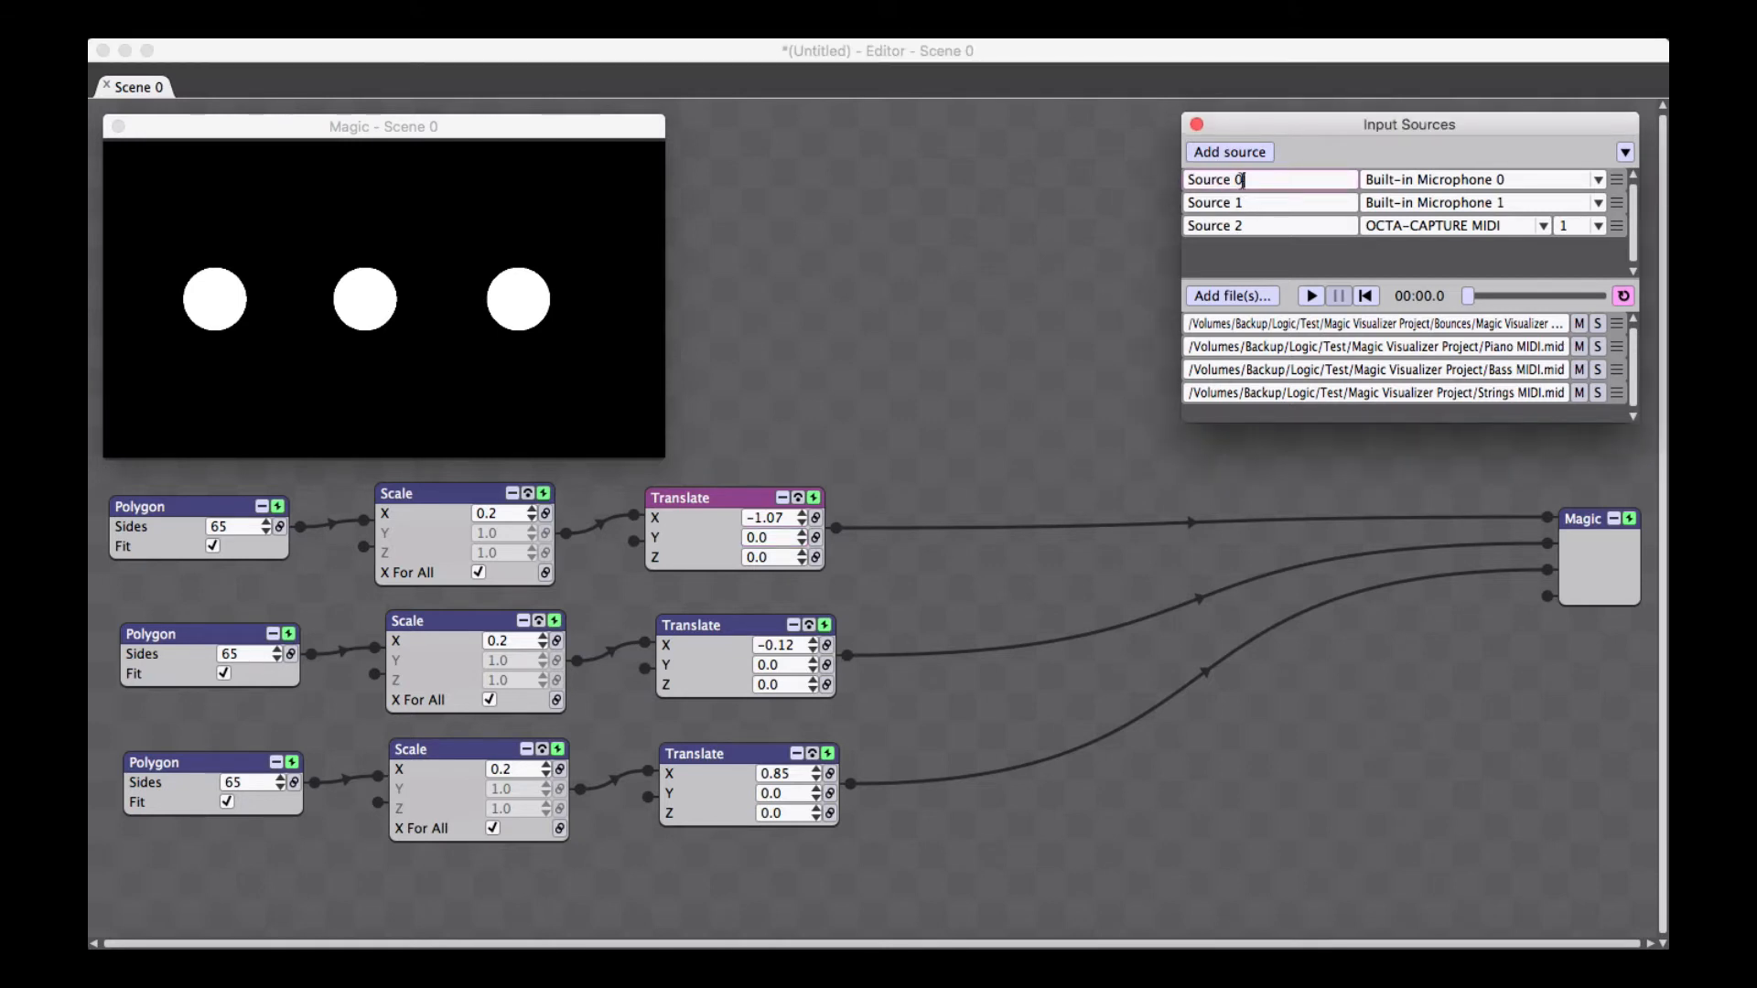
drag(1267, 181, 1165, 180)
text(Piano)
click(1306, 199)
text(Bass)
click(1295, 224)
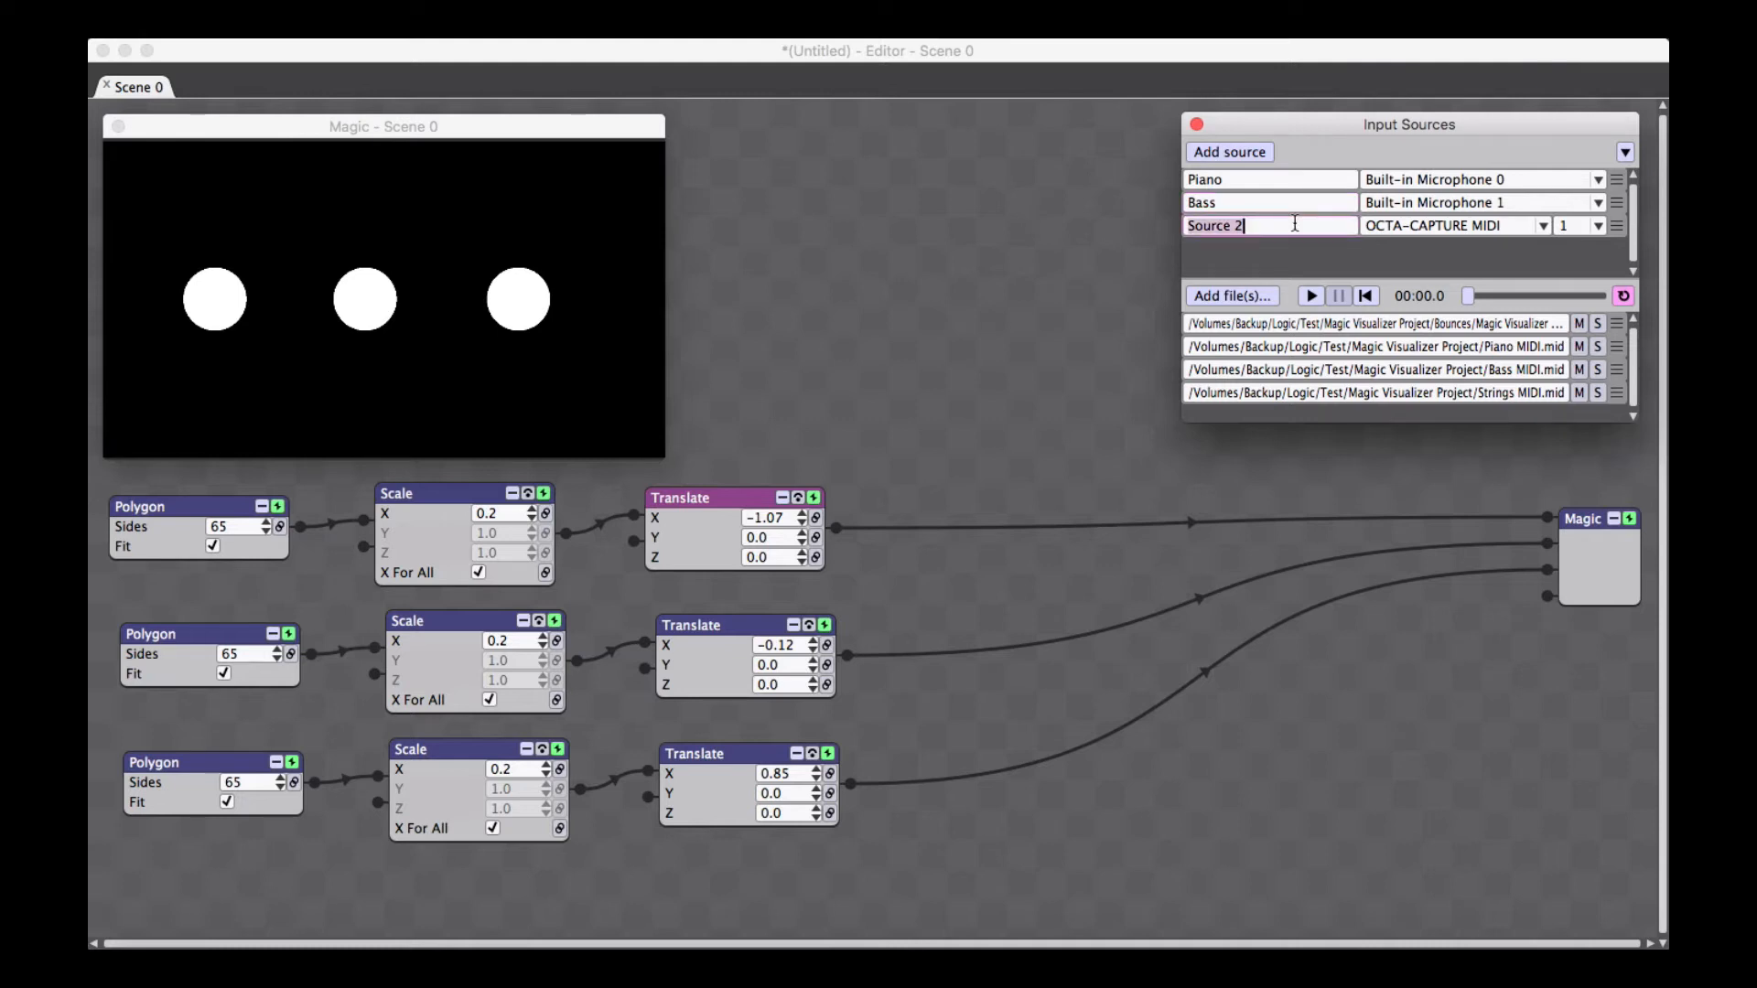
text(Strings)
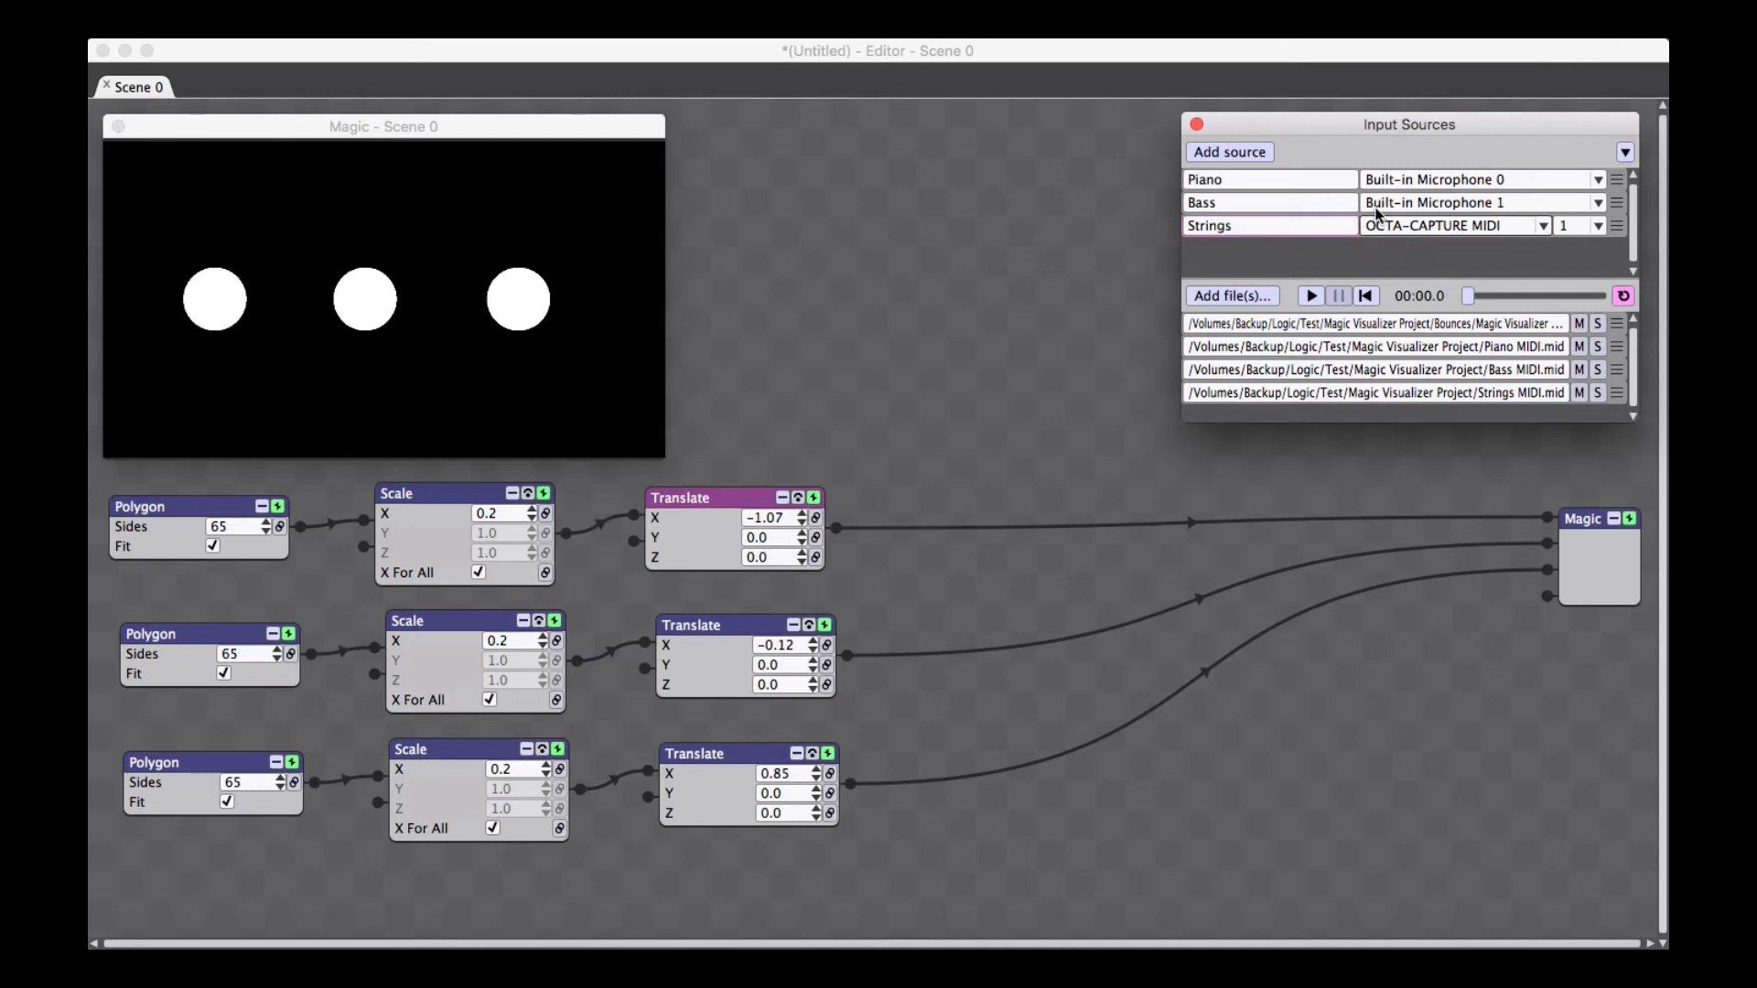
Assign Piano MIDI.mid, Bass MIDI.mid and Strings MIDI.mid to the Piano, Bass and Strings sources respectively
click(1442, 180)
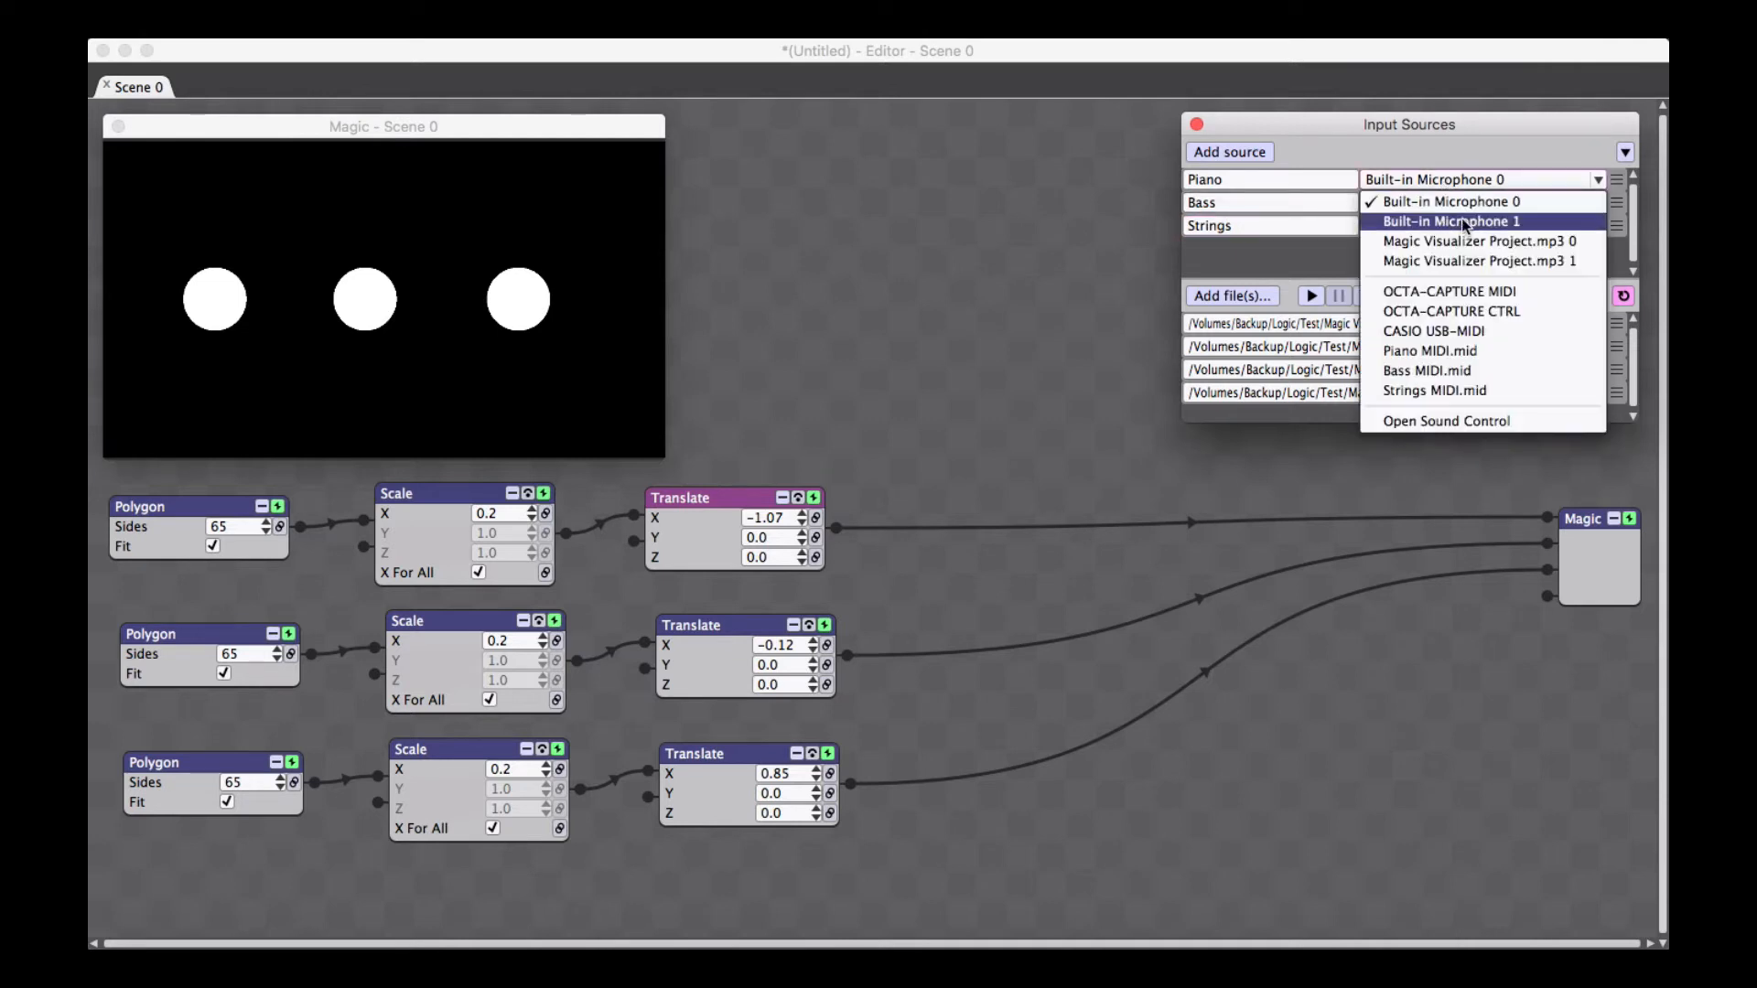
click(1512, 355)
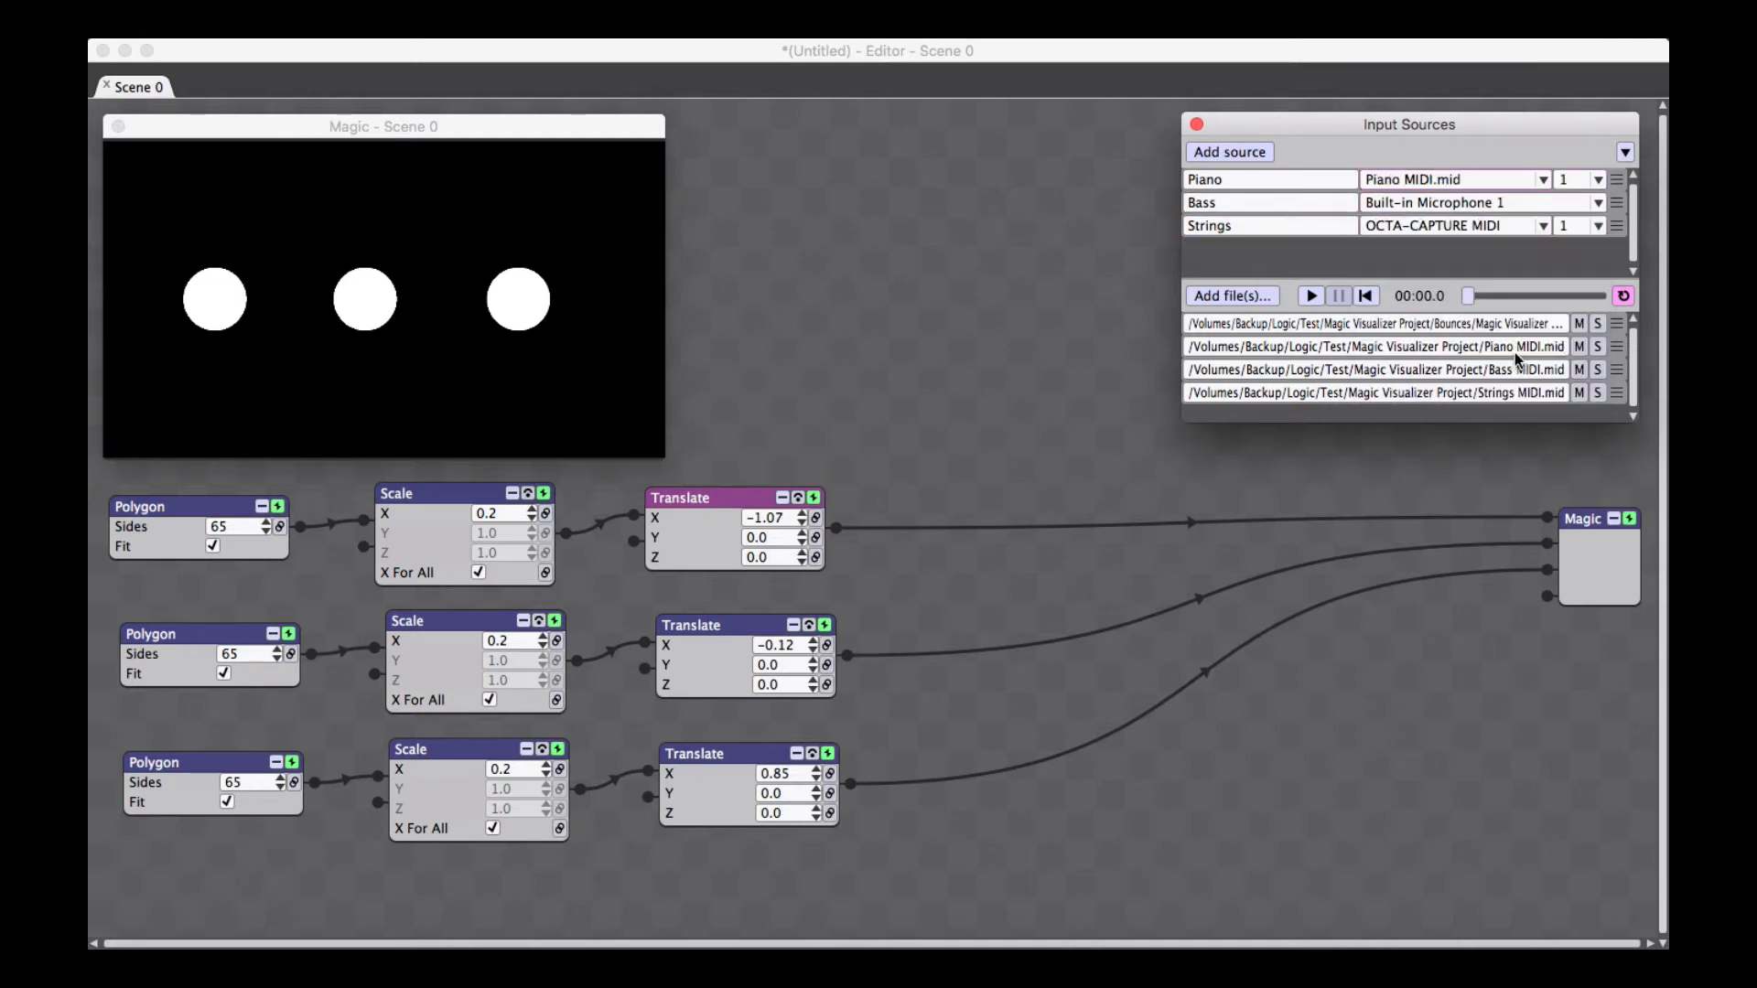
click(1421, 205)
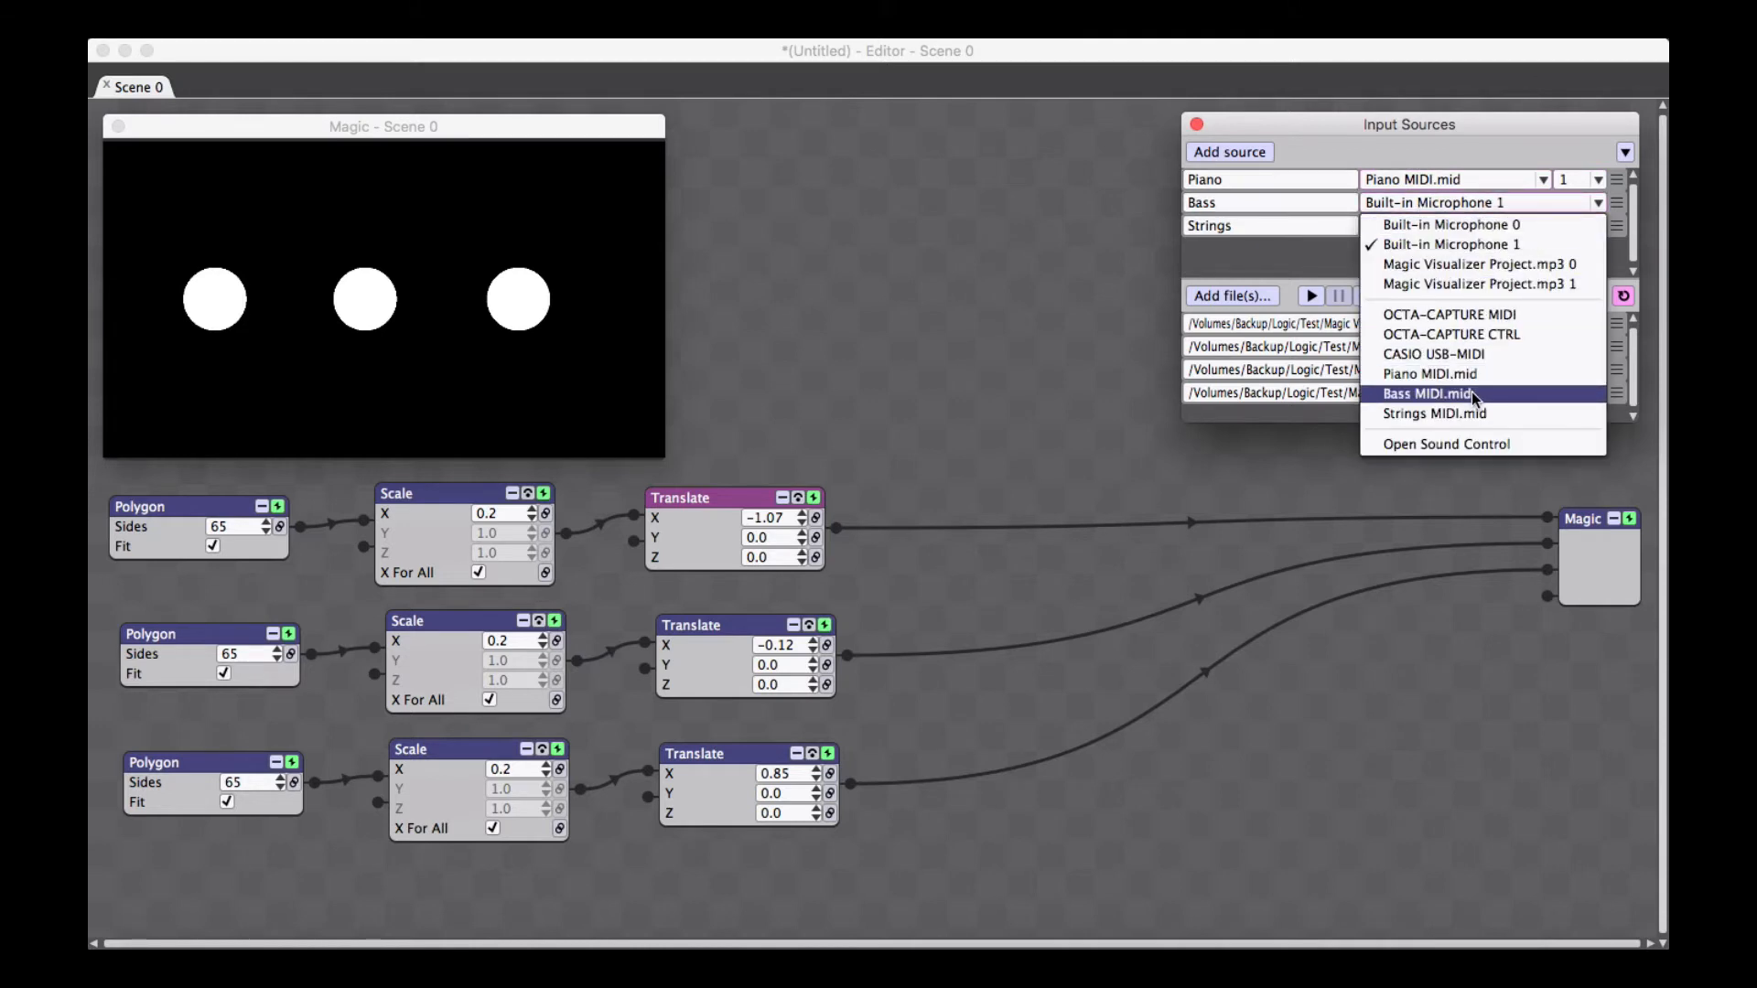
click(1471, 392)
click(1426, 227)
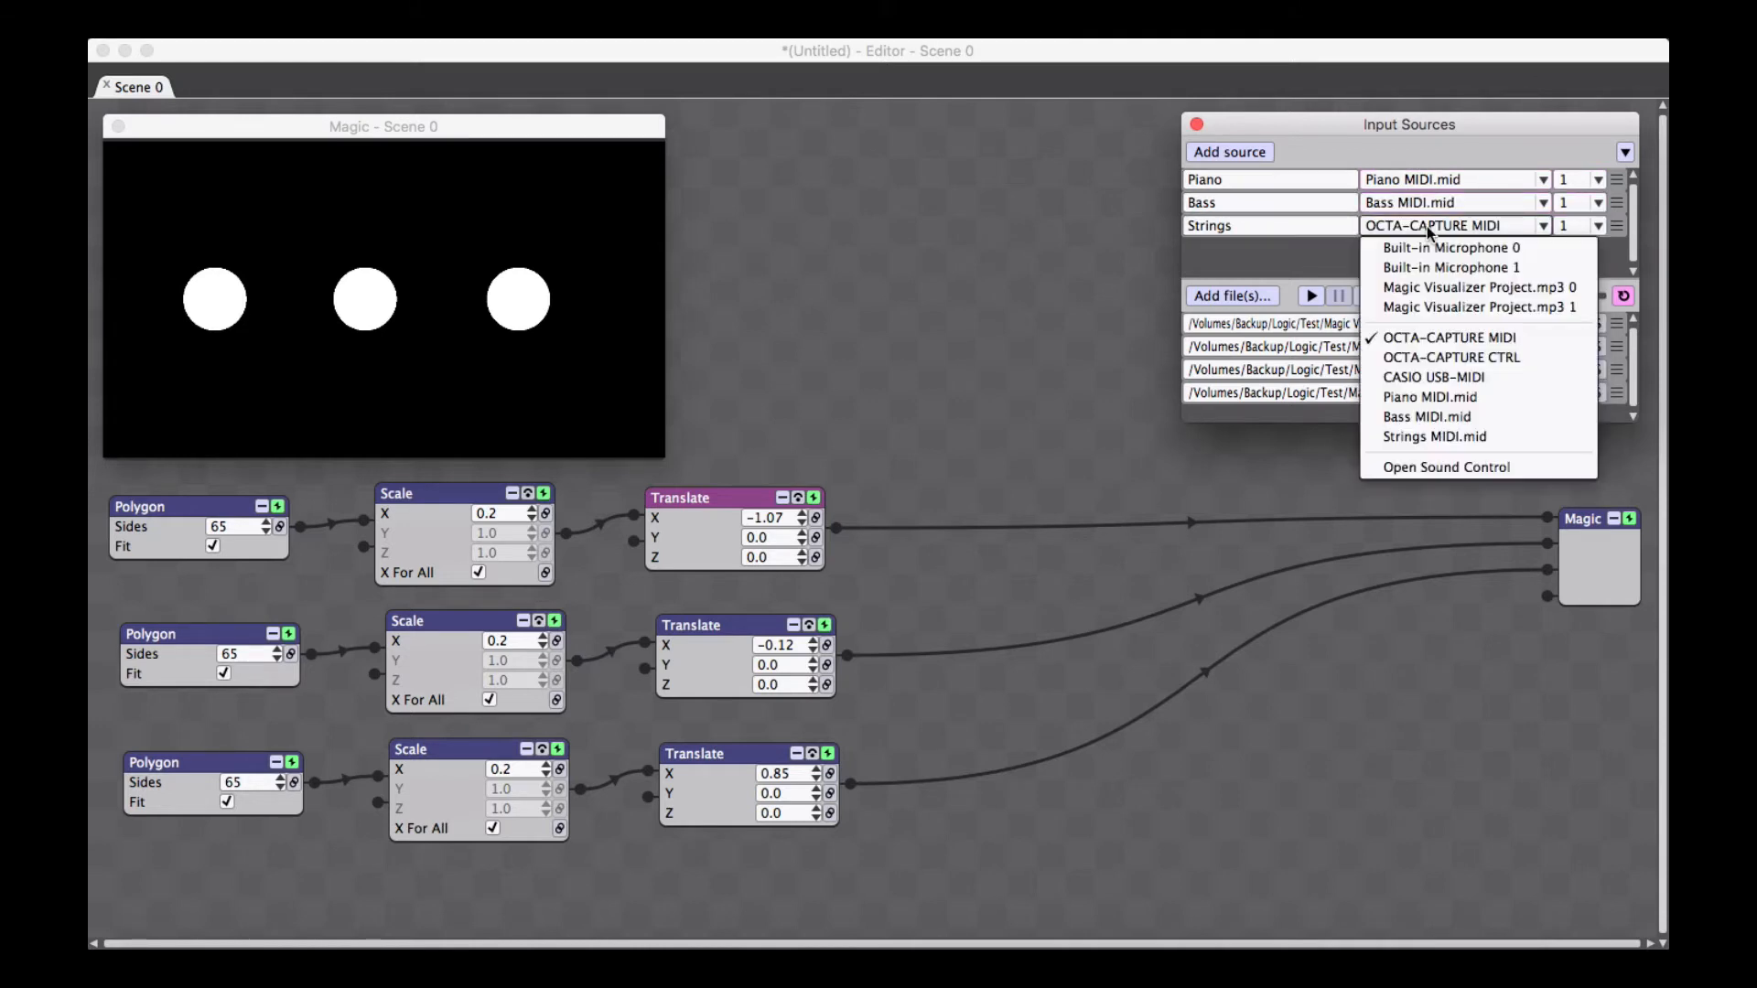
click(1482, 437)
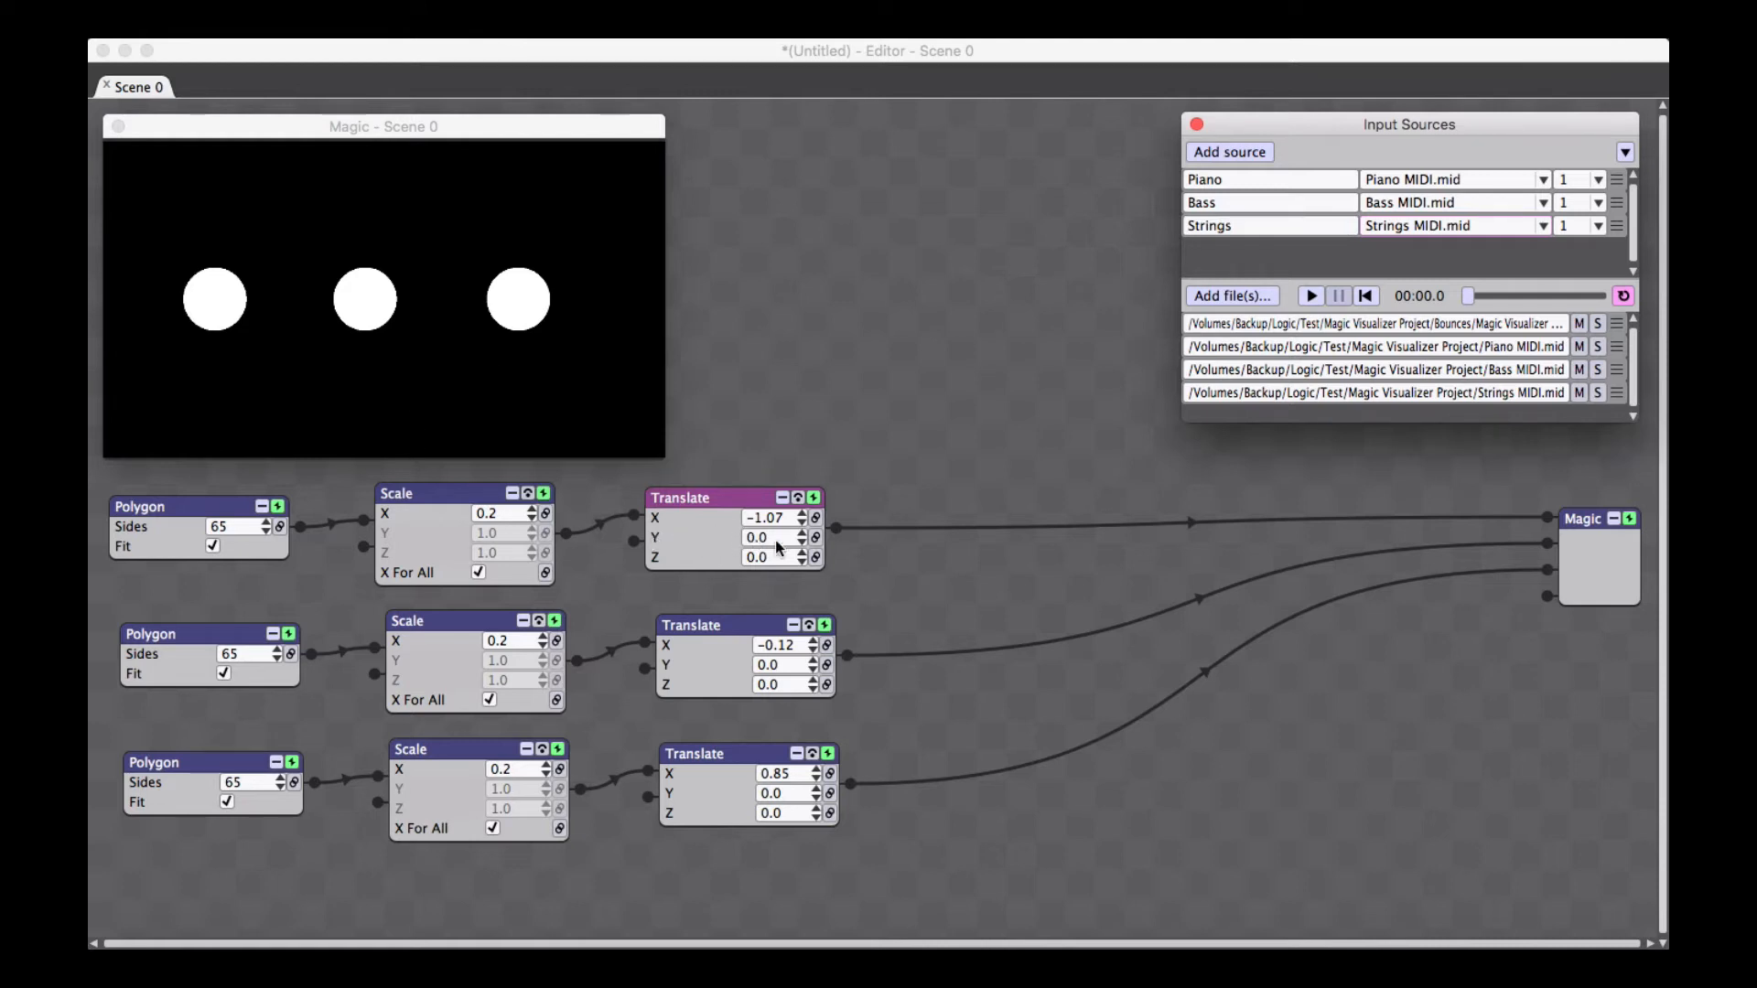
Link the first Translate module's Y to the Piano source's Note Number feature, then preview the motion and rewind
click(814, 538)
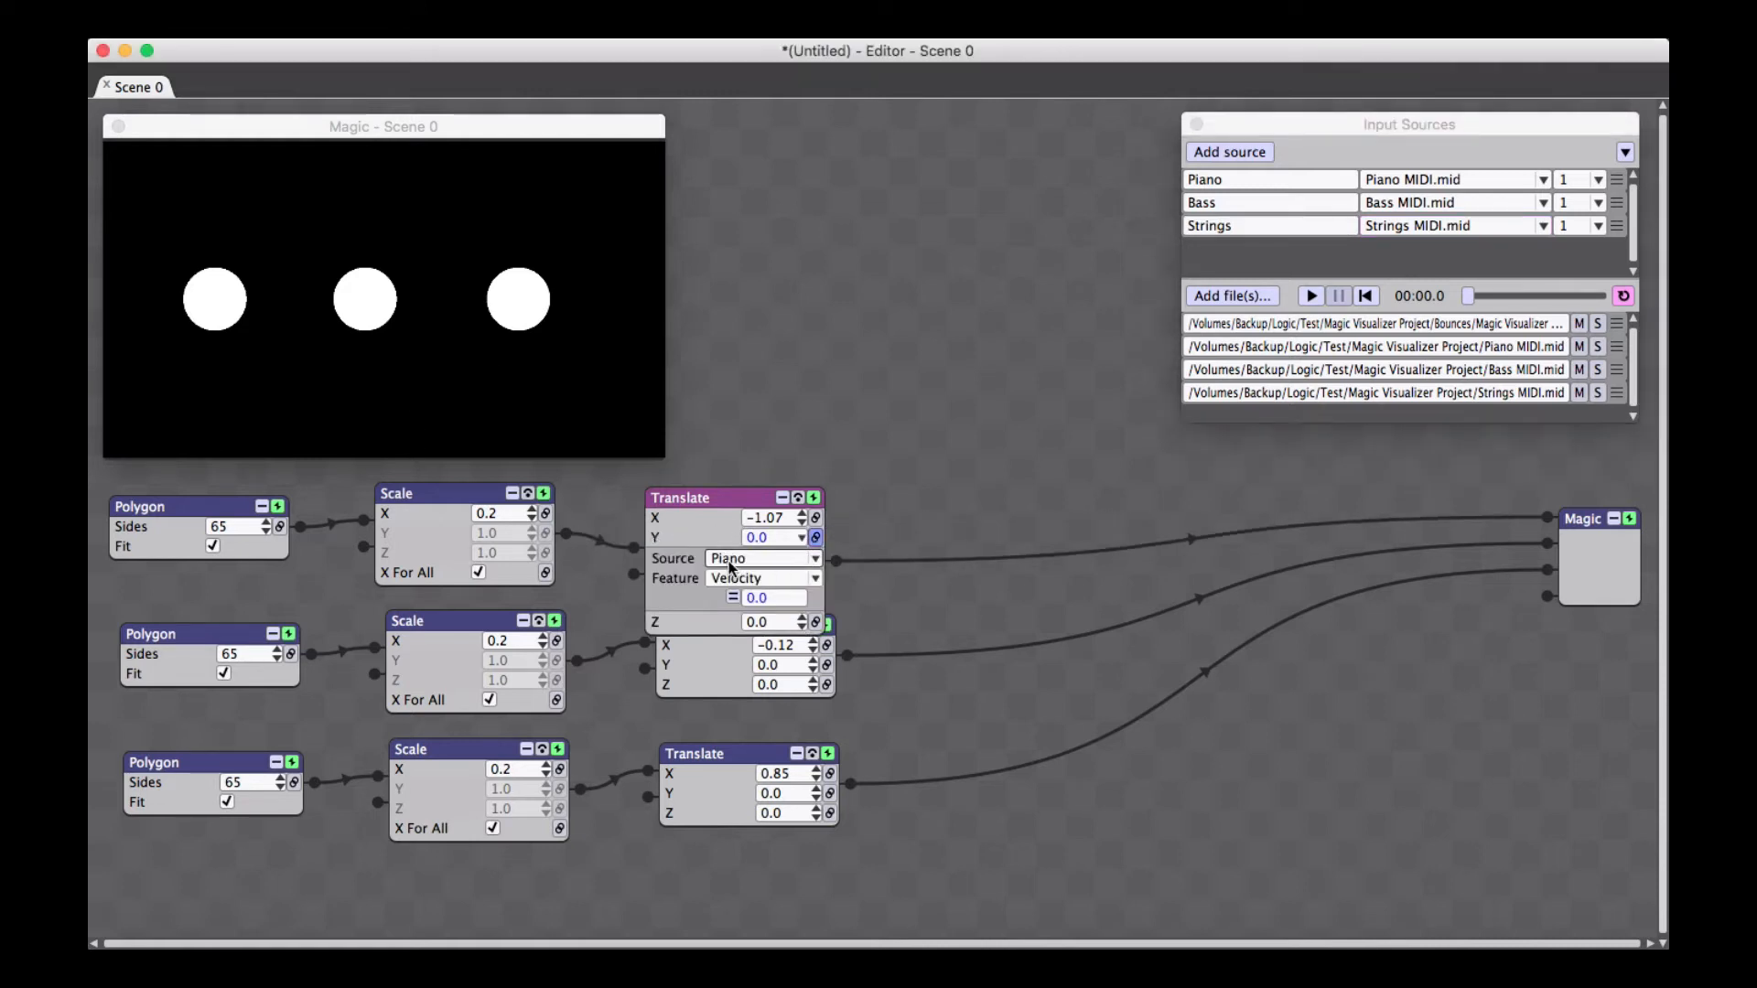
drag(729, 501, 747, 461)
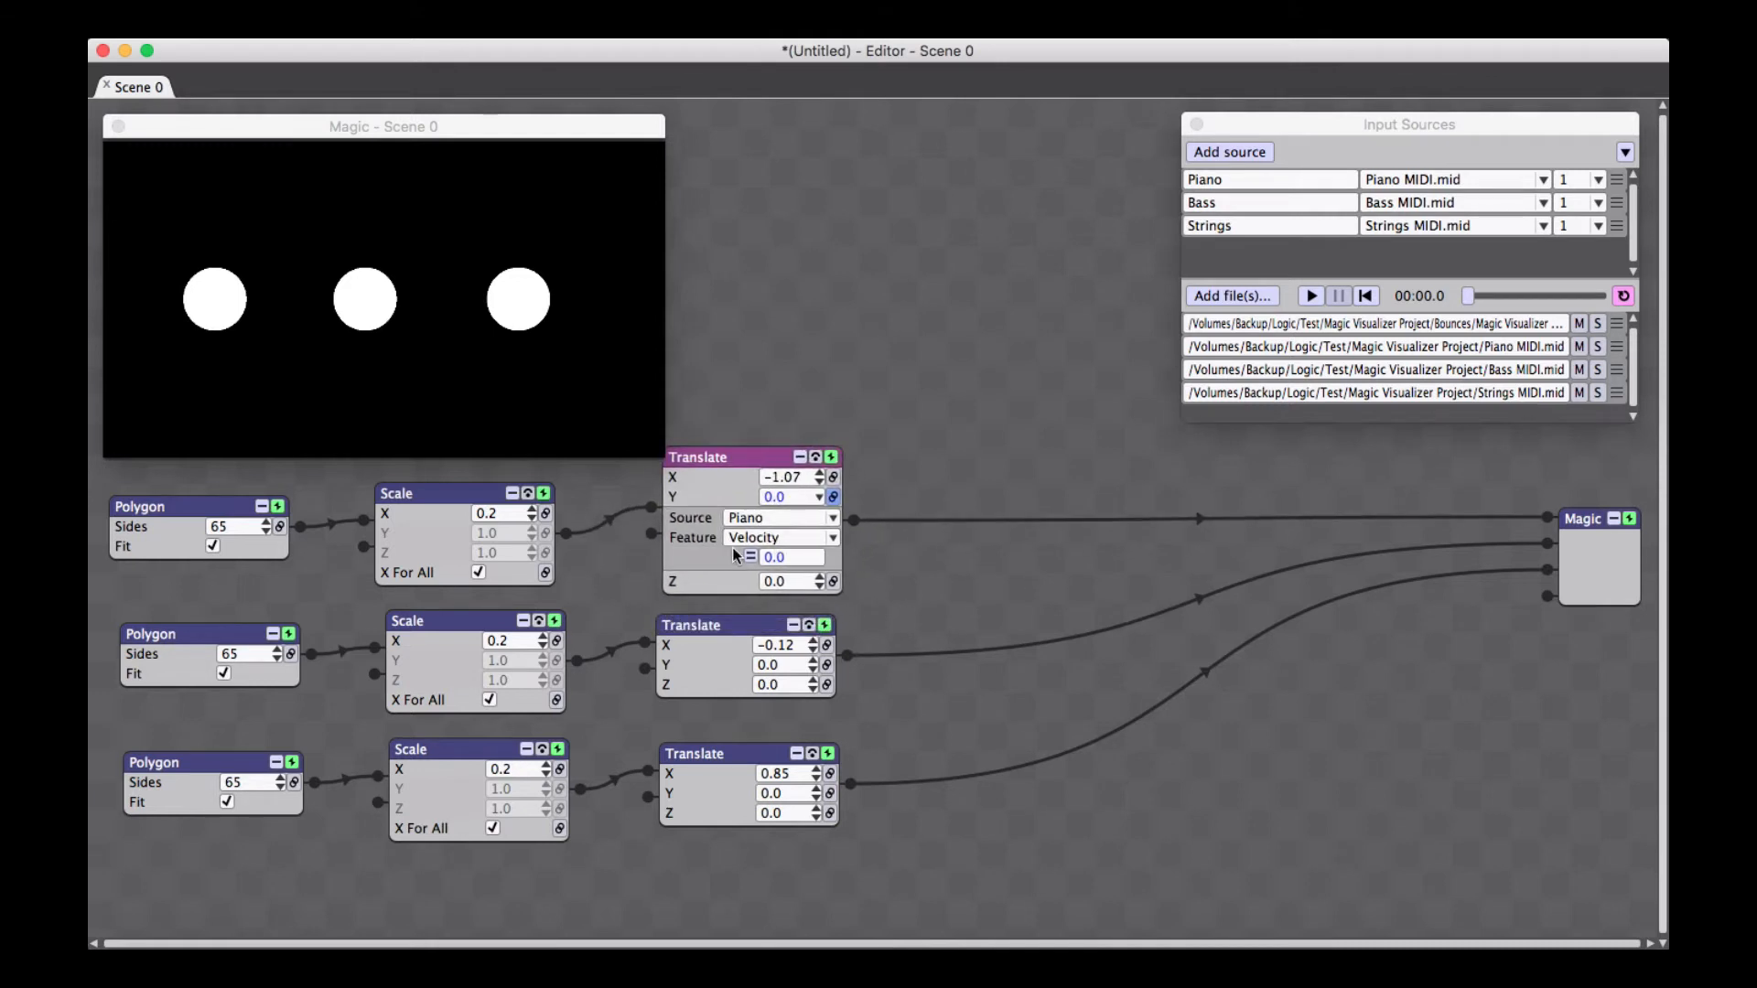
click(804, 540)
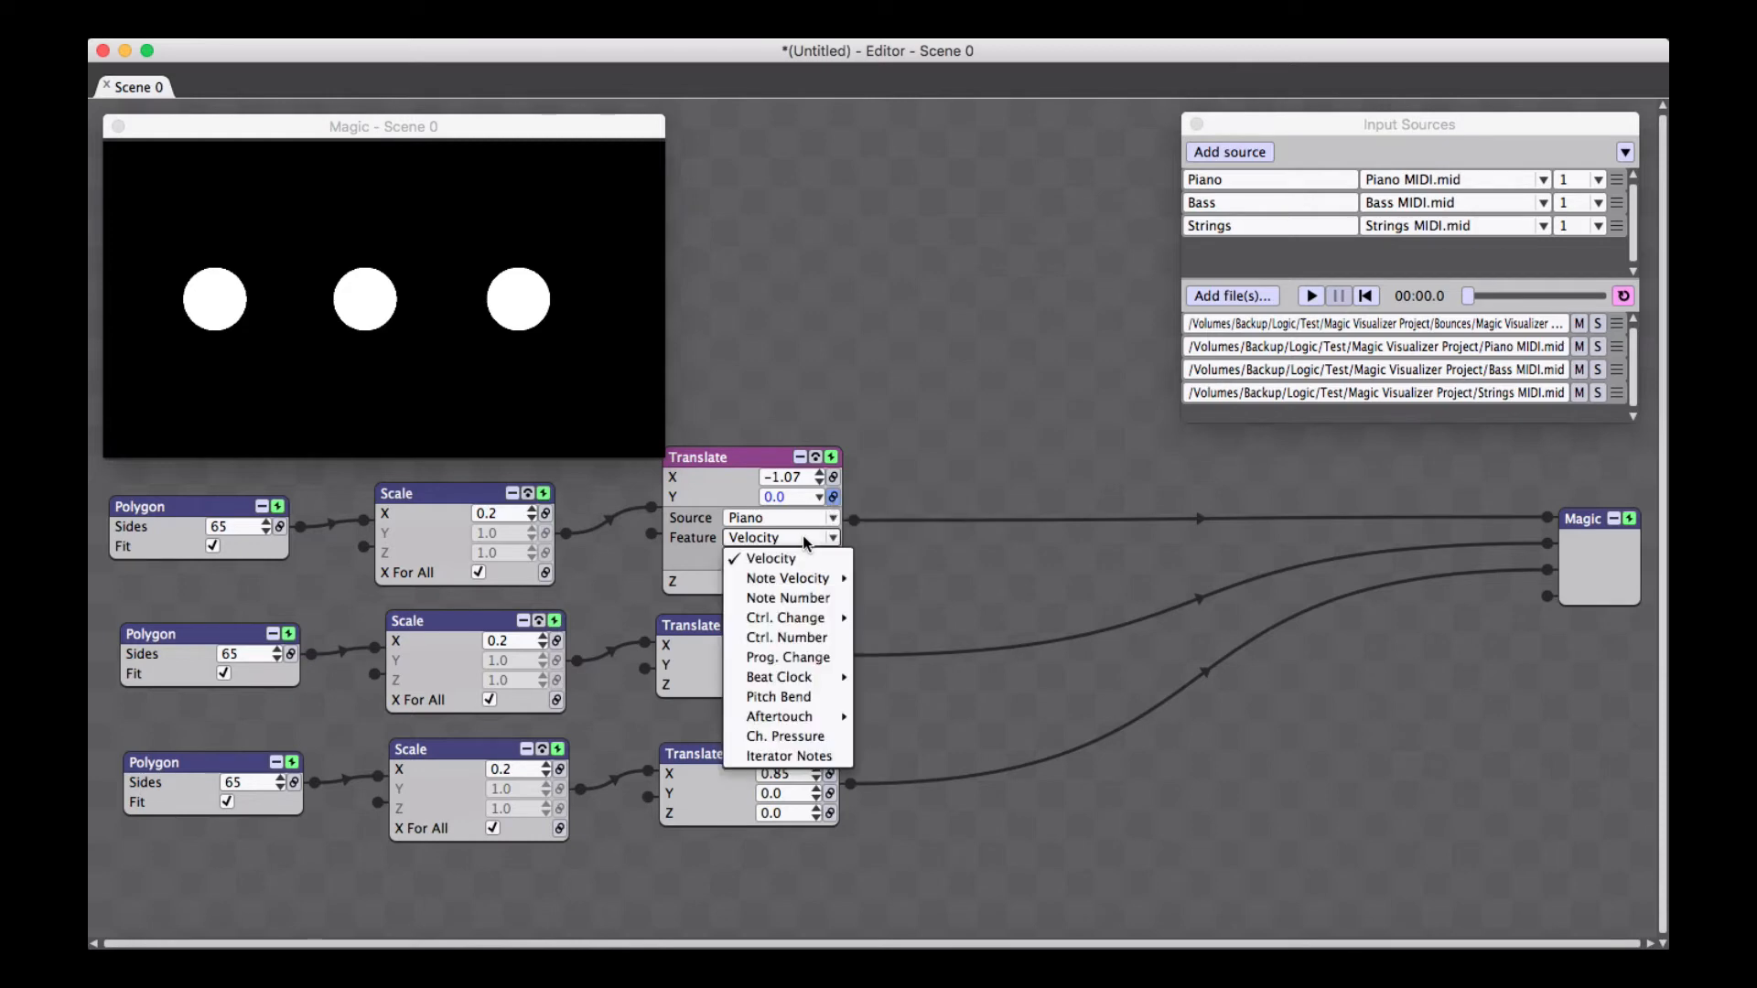
mouse_move(824, 580)
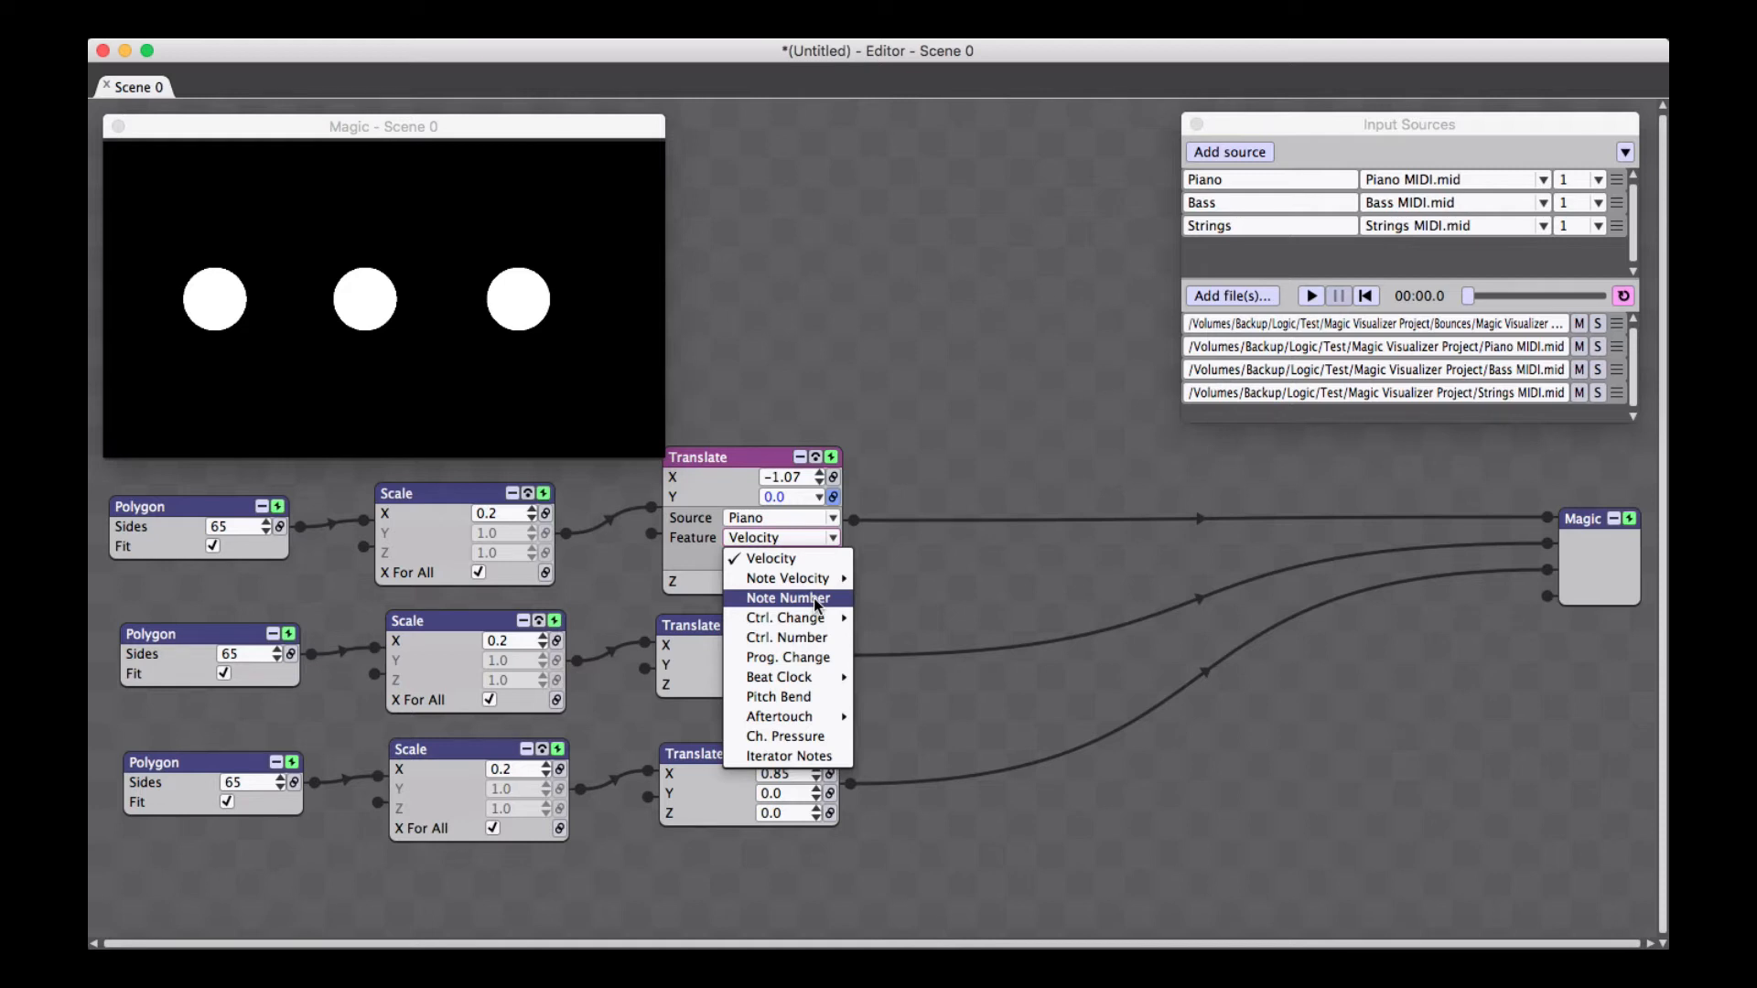
mouse_move(822, 616)
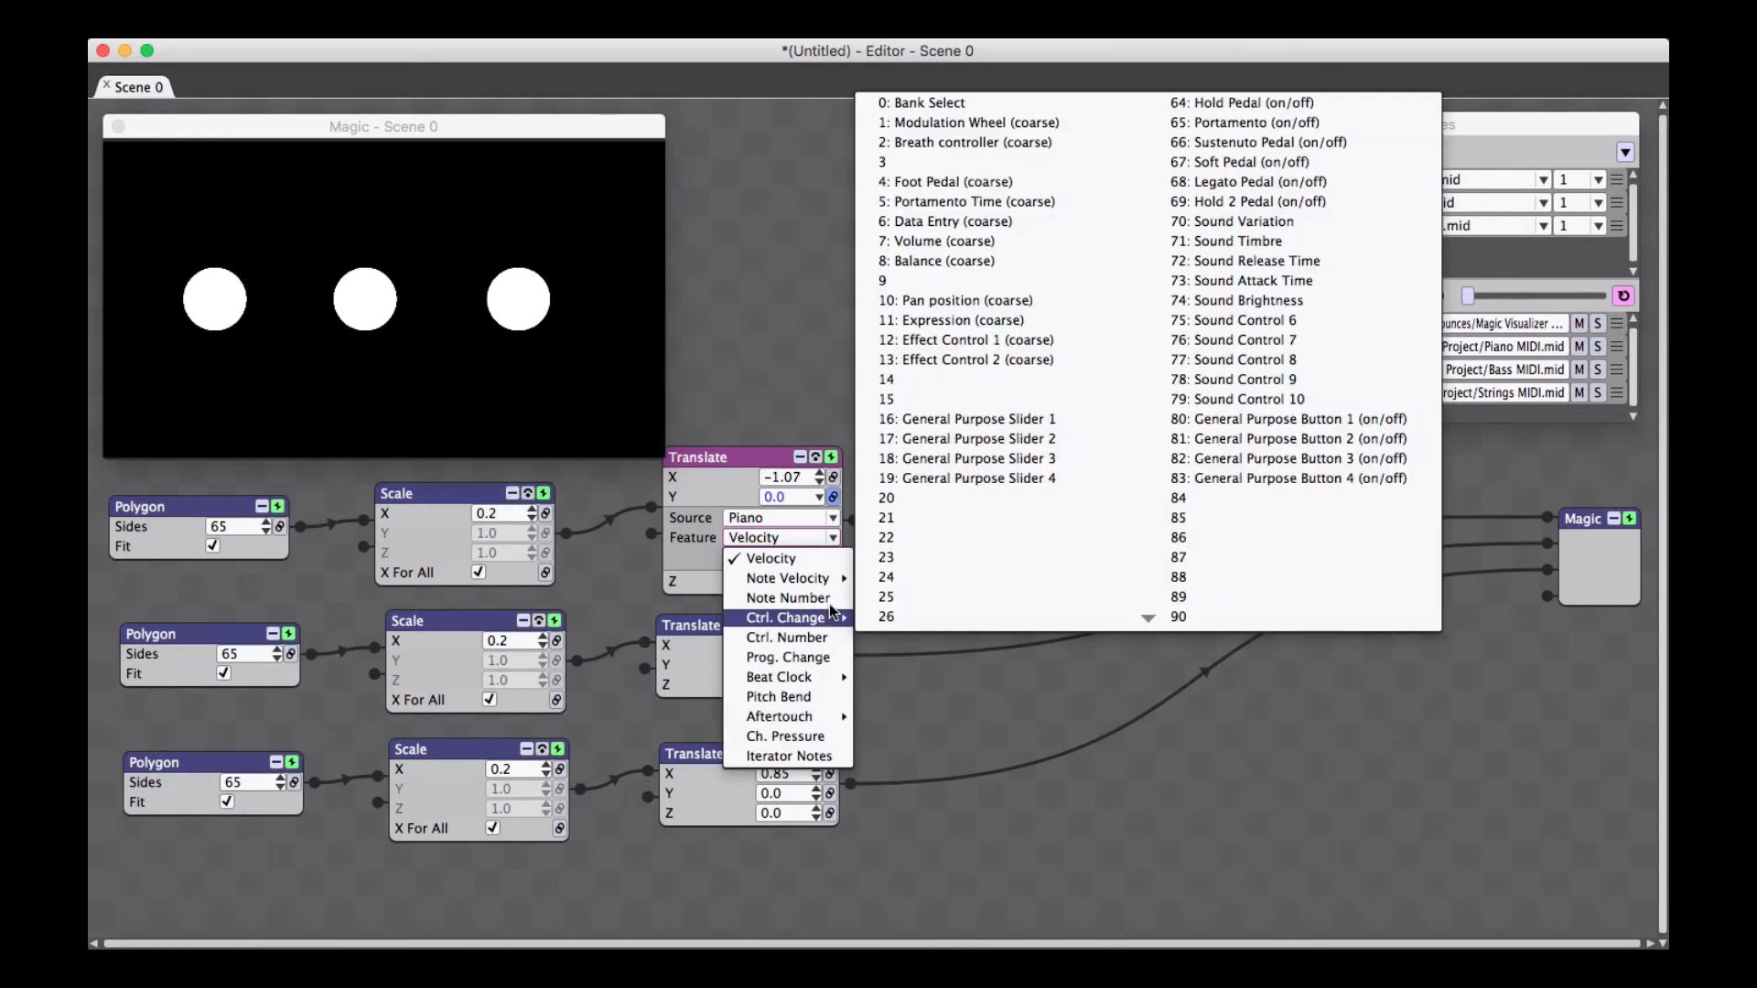
click(832, 600)
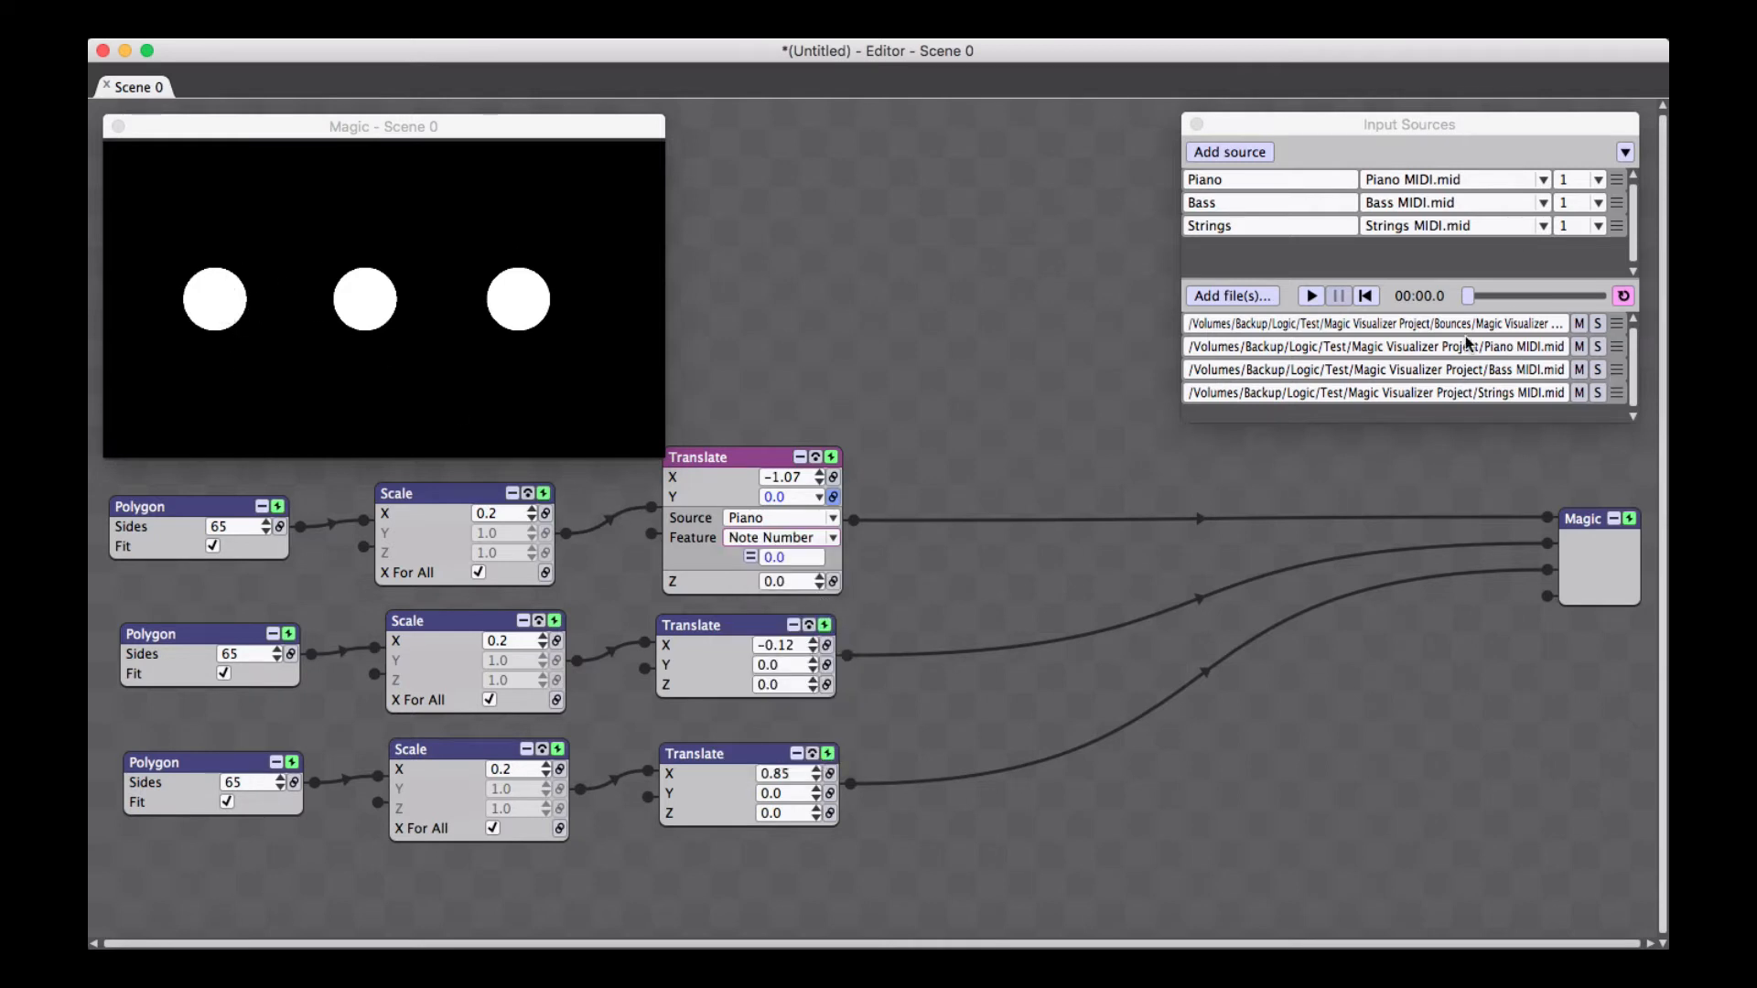
click(1313, 297)
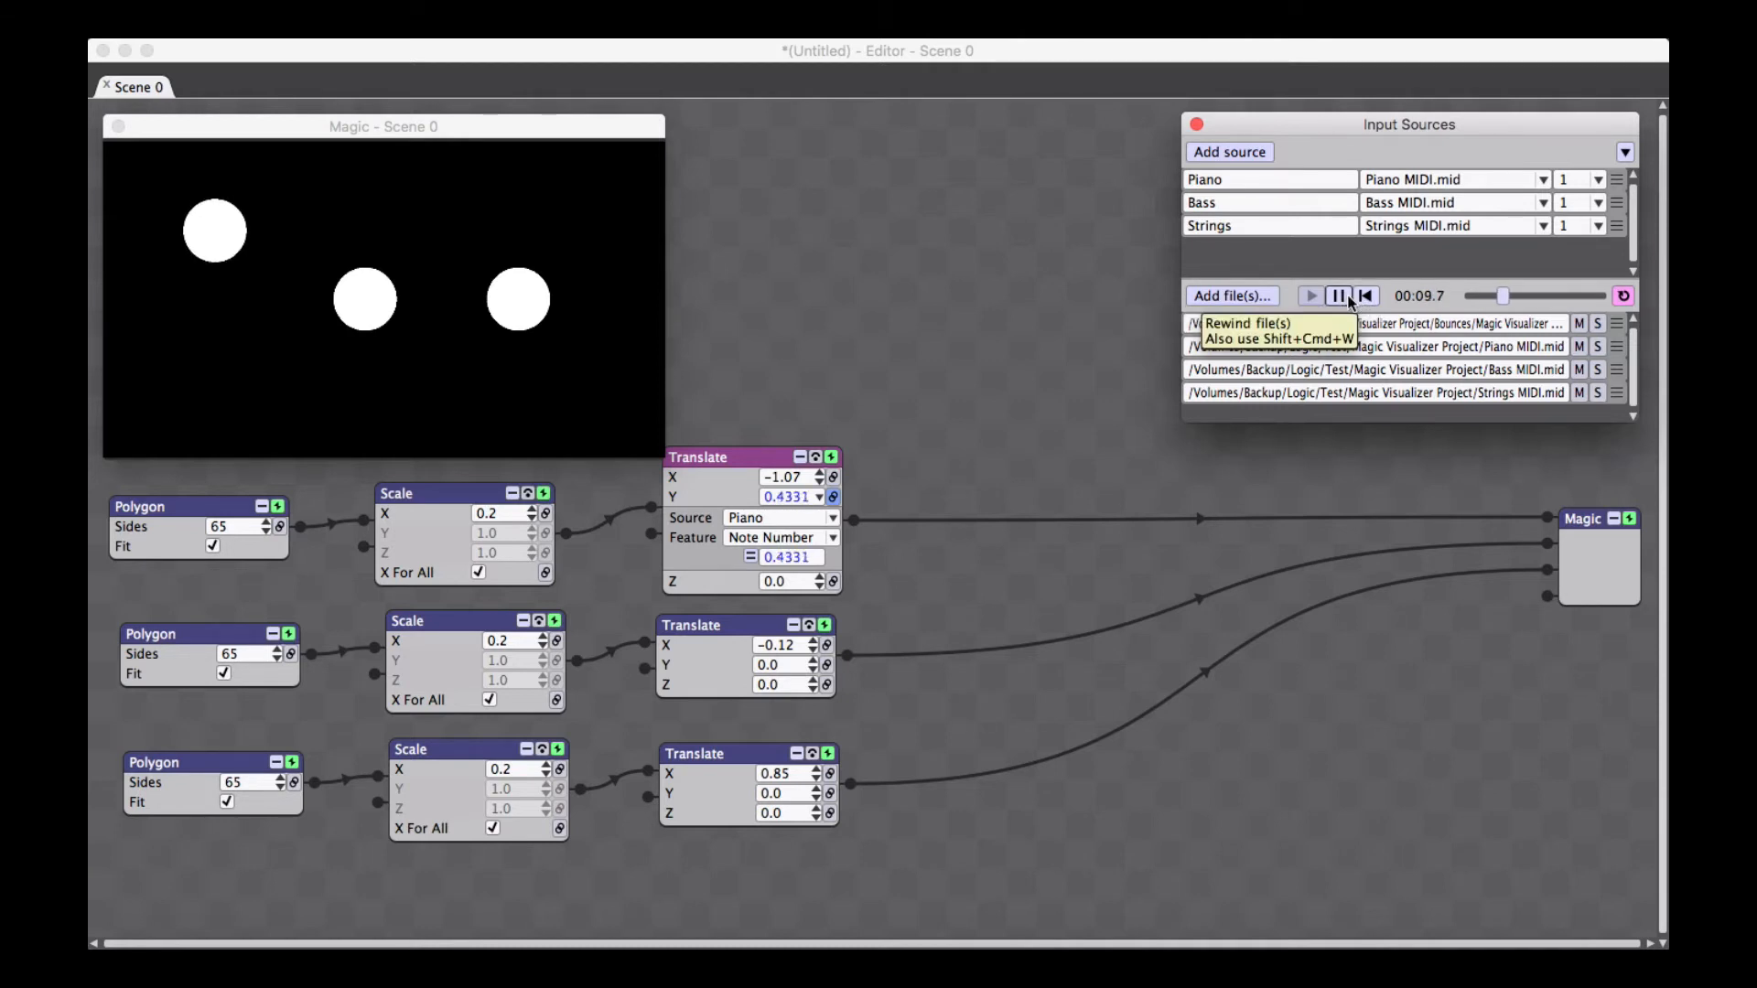
click(1351, 300)
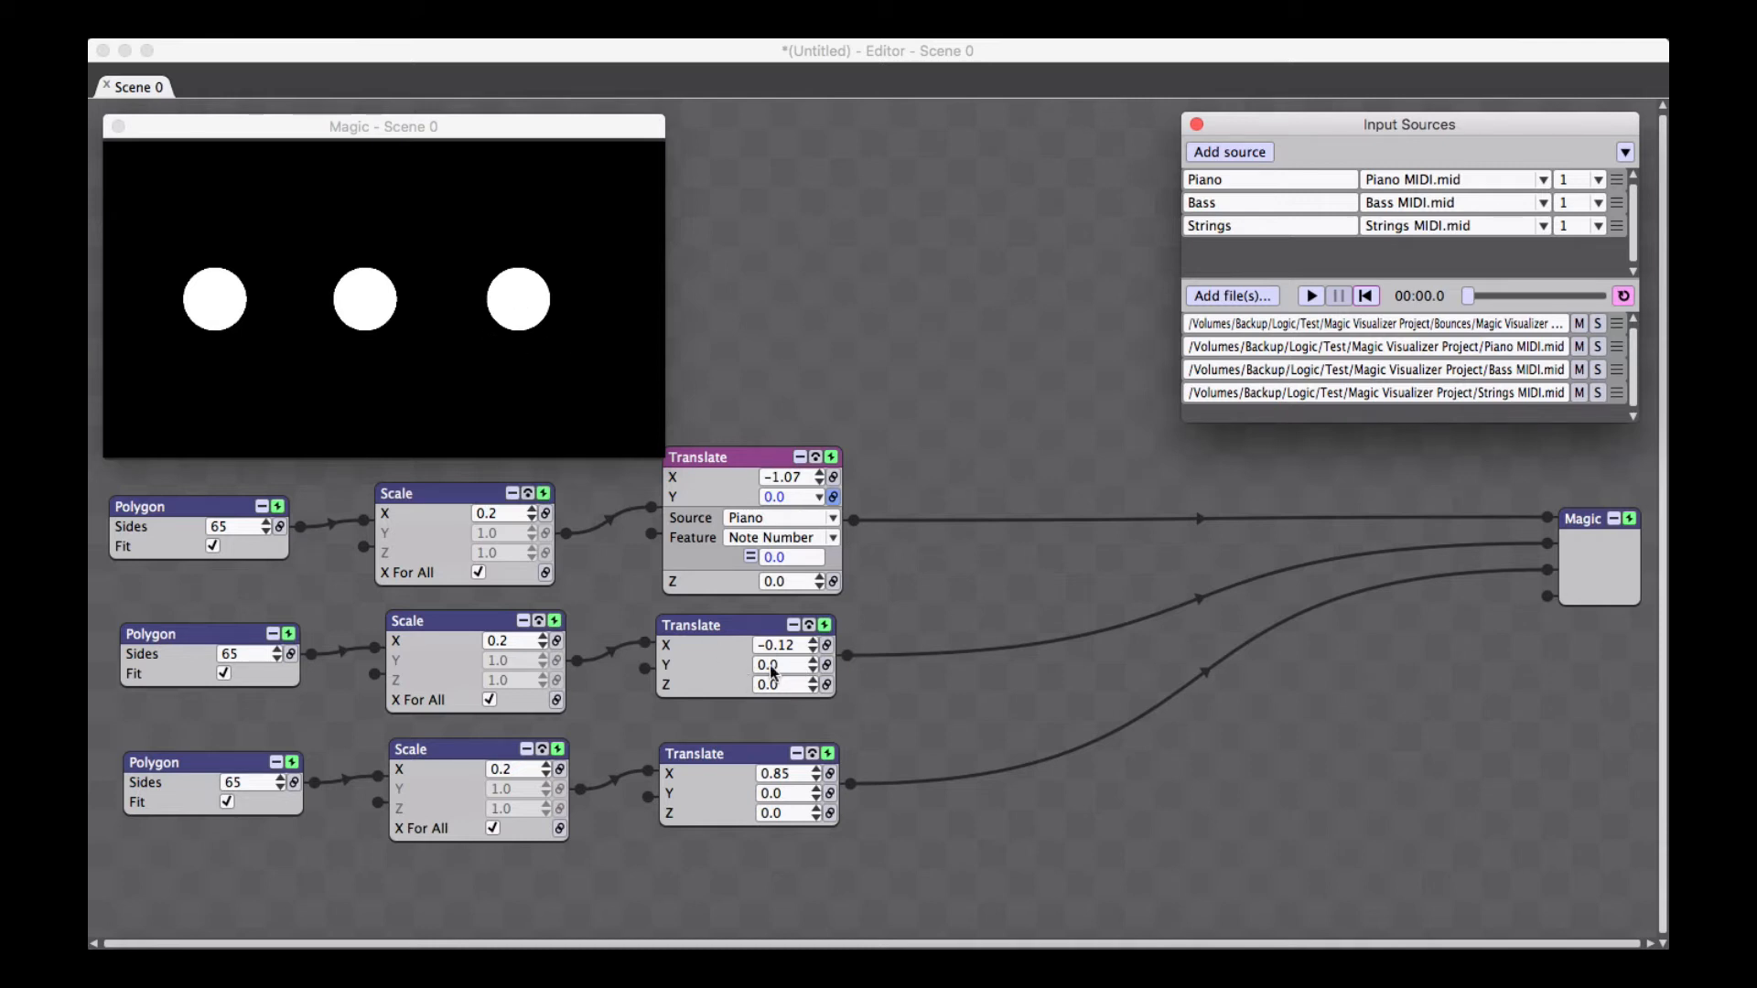
Link the second Translate's Y to the Bass source's Note Number, and shift the first two Translate modules up clear of the third
click(826, 666)
click(776, 687)
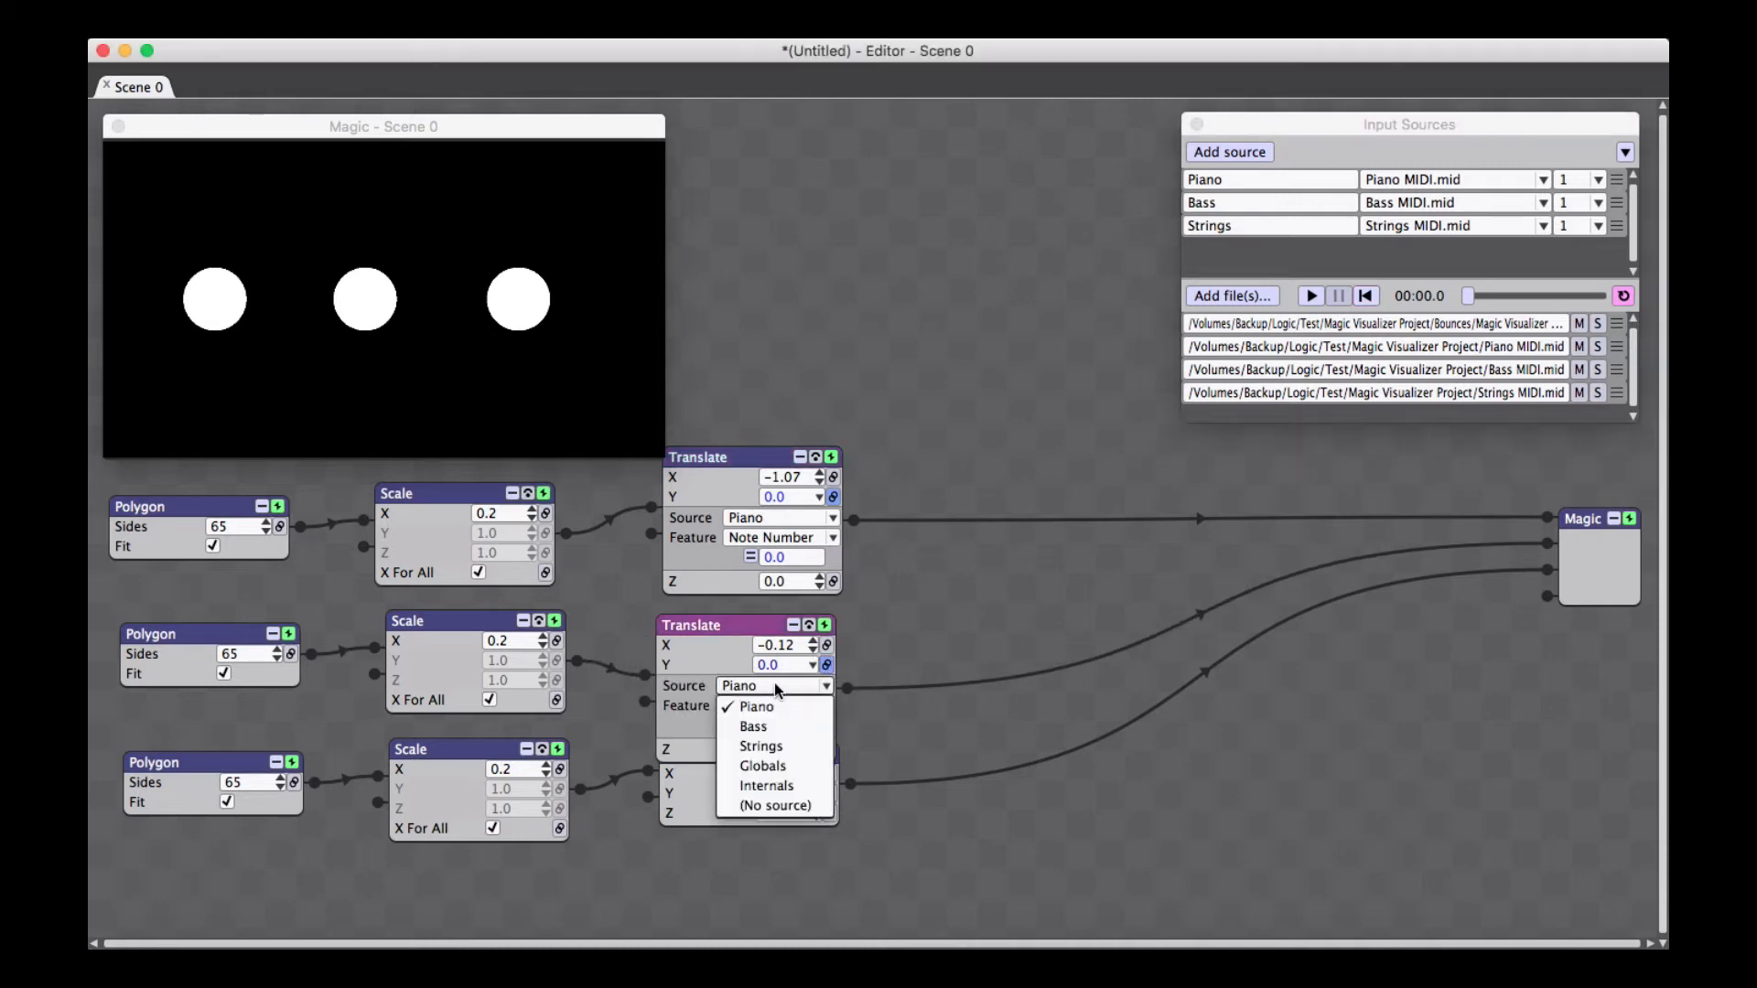
click(768, 723)
click(784, 704)
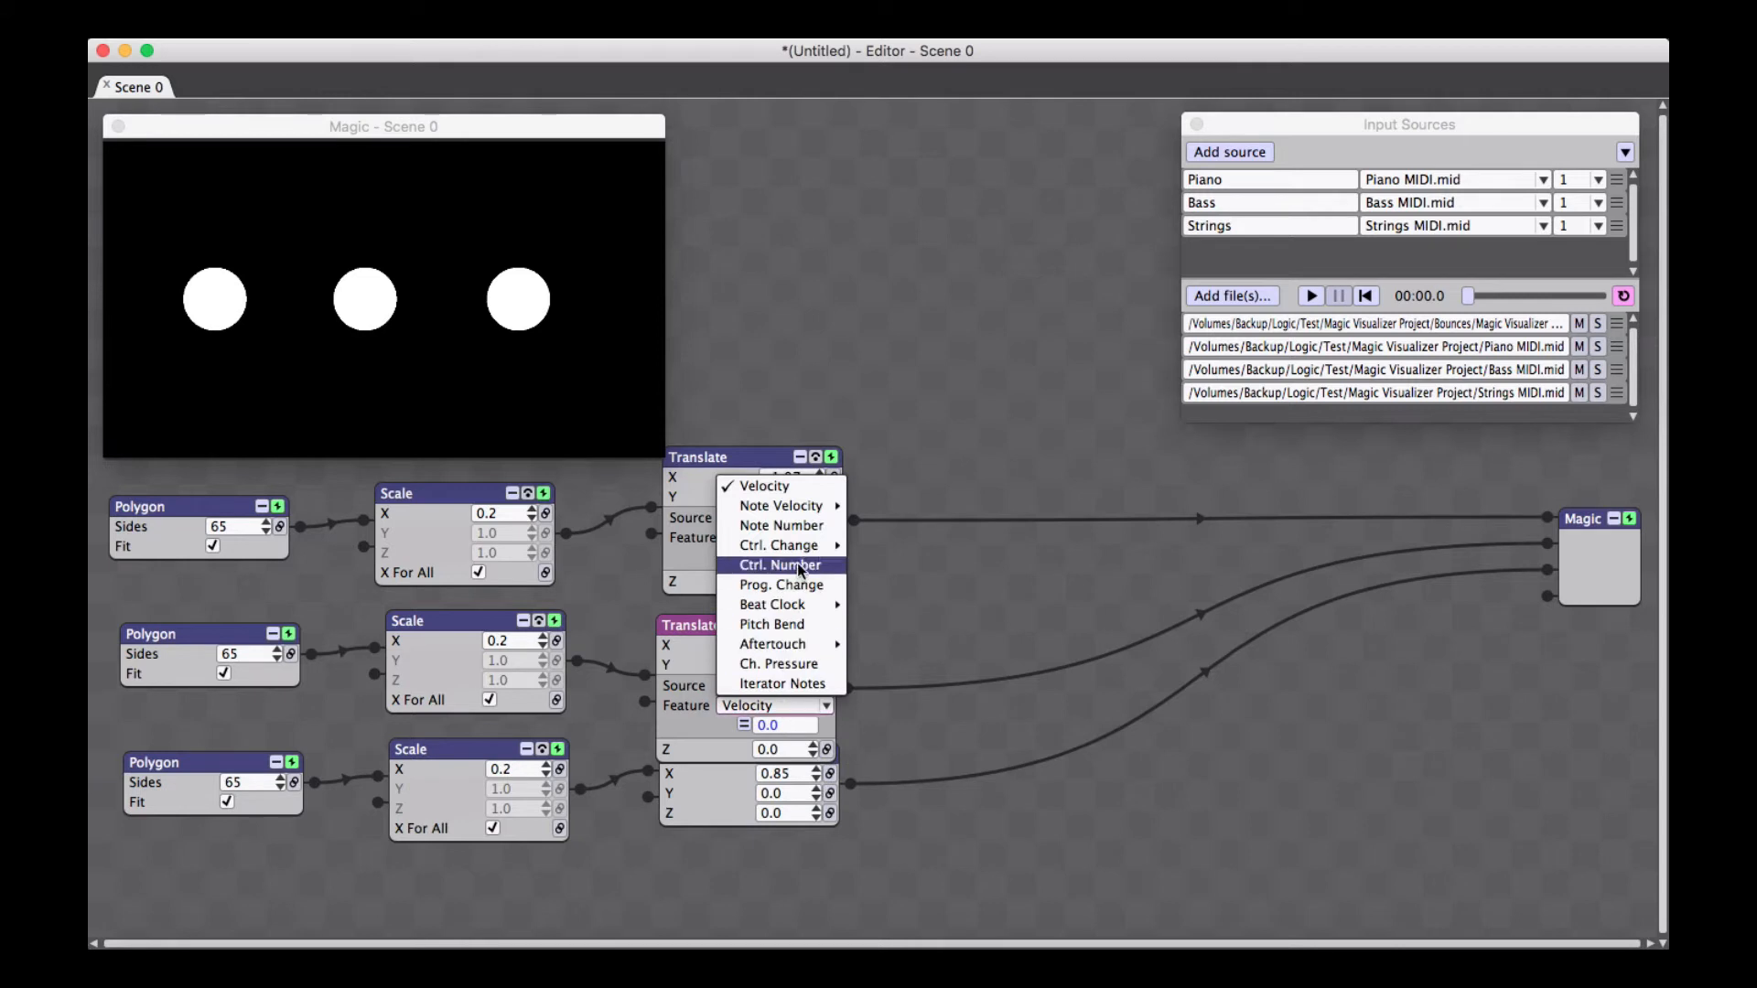
click(804, 525)
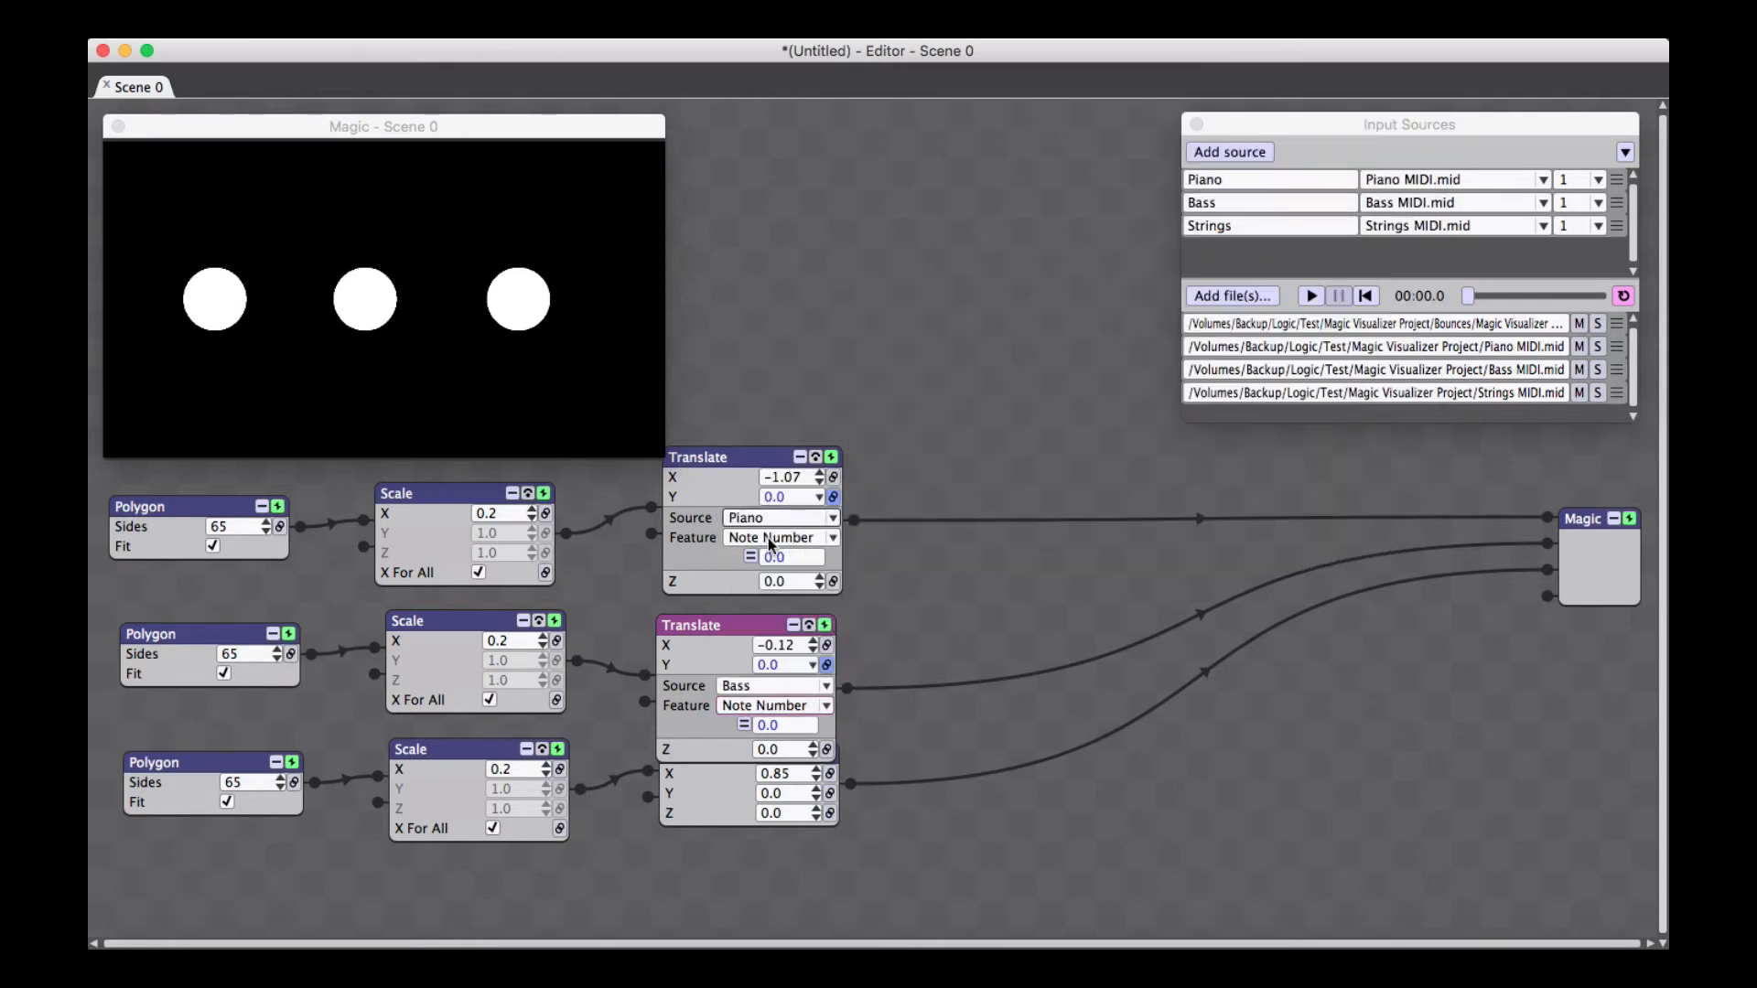
drag(770, 399, 771, 584)
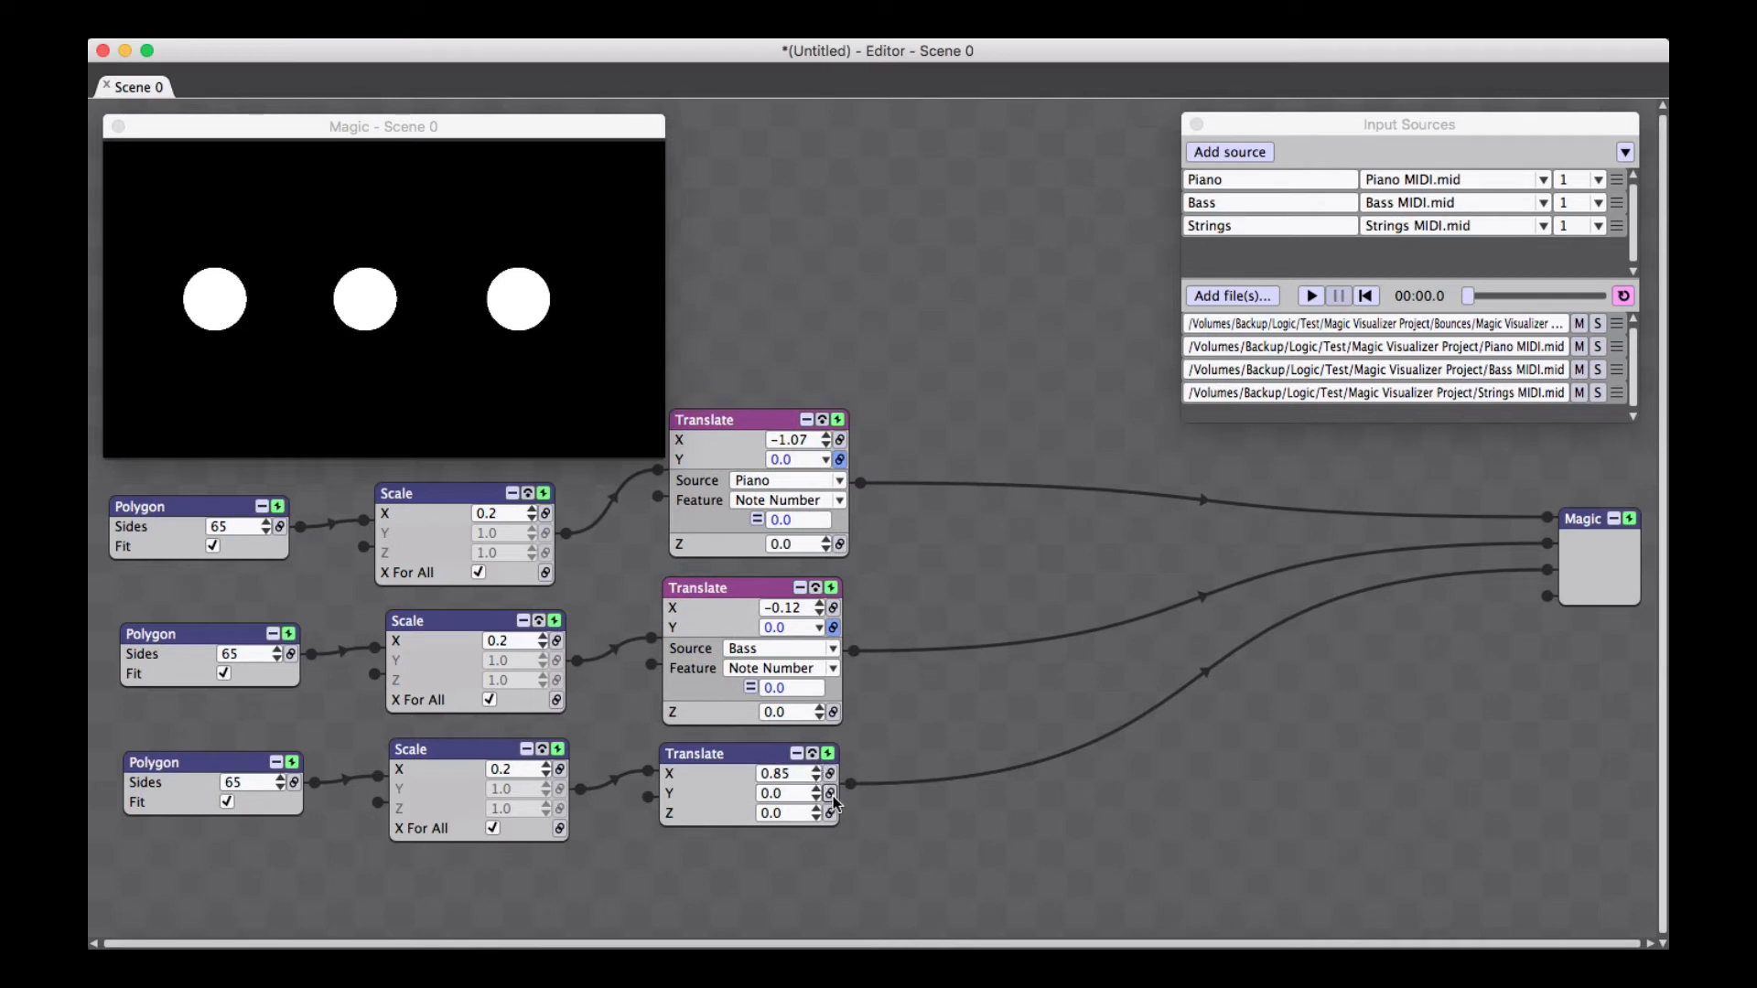
Link the third Translate module's Y to the Strings source using the Note Number feature
click(830, 792)
click(801, 816)
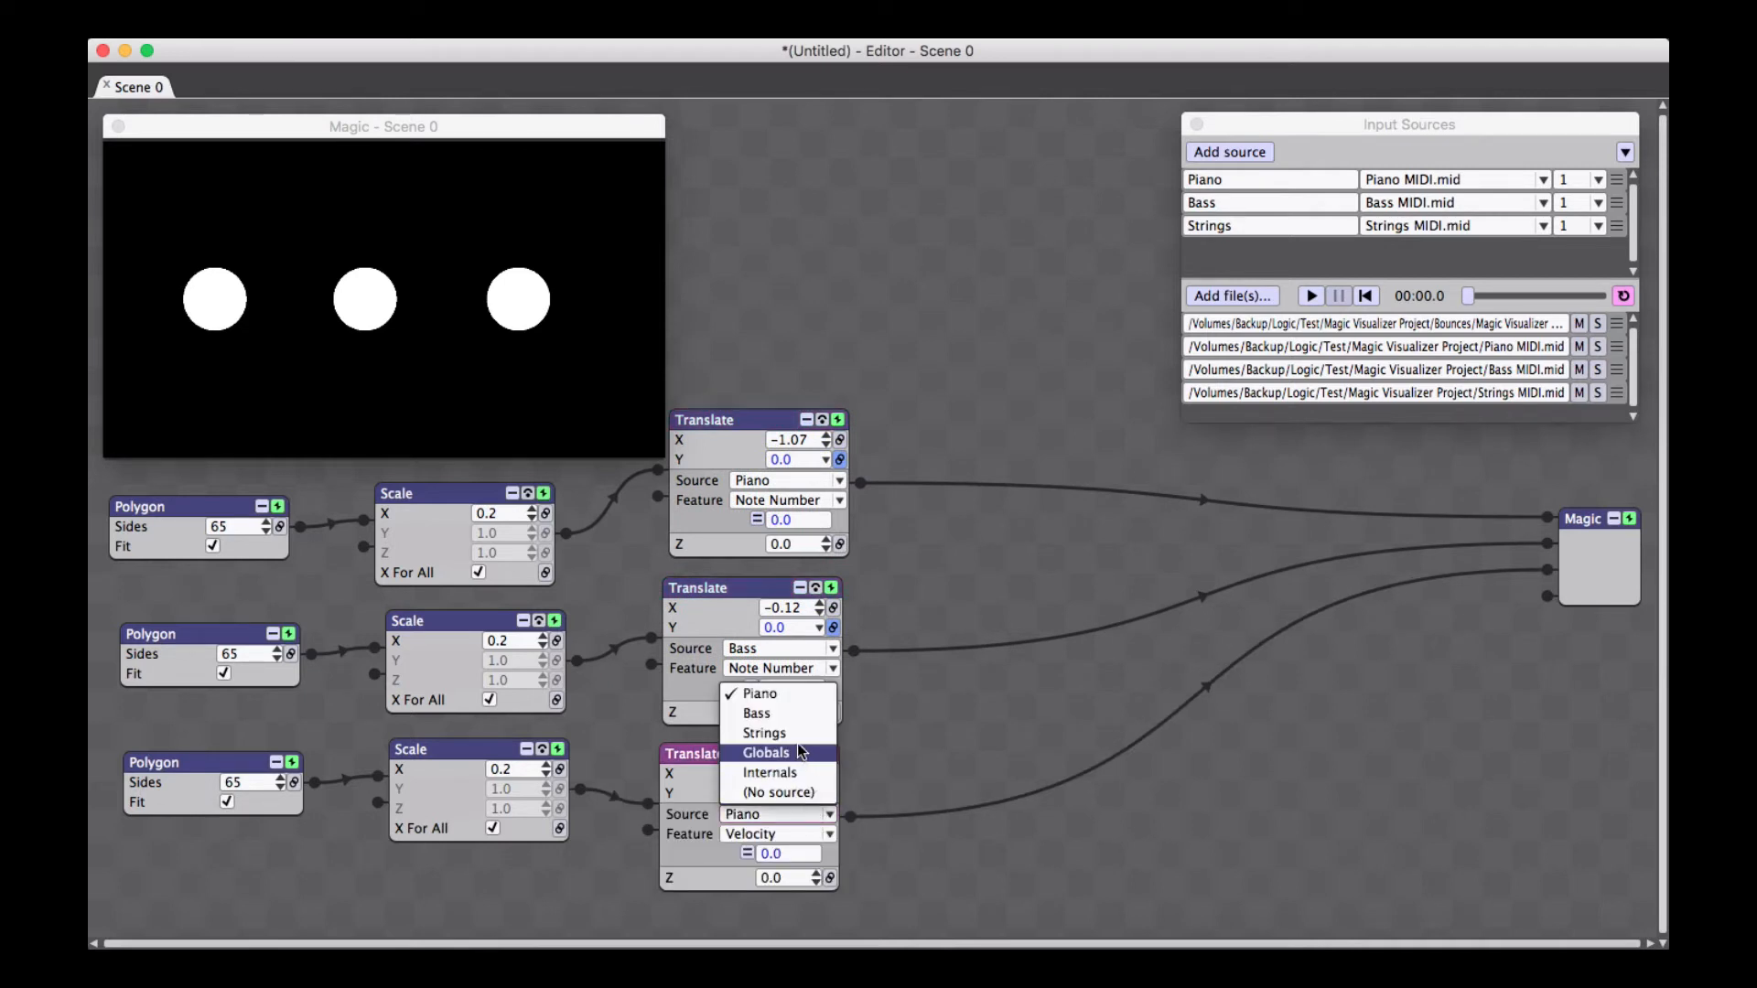
click(793, 734)
click(777, 834)
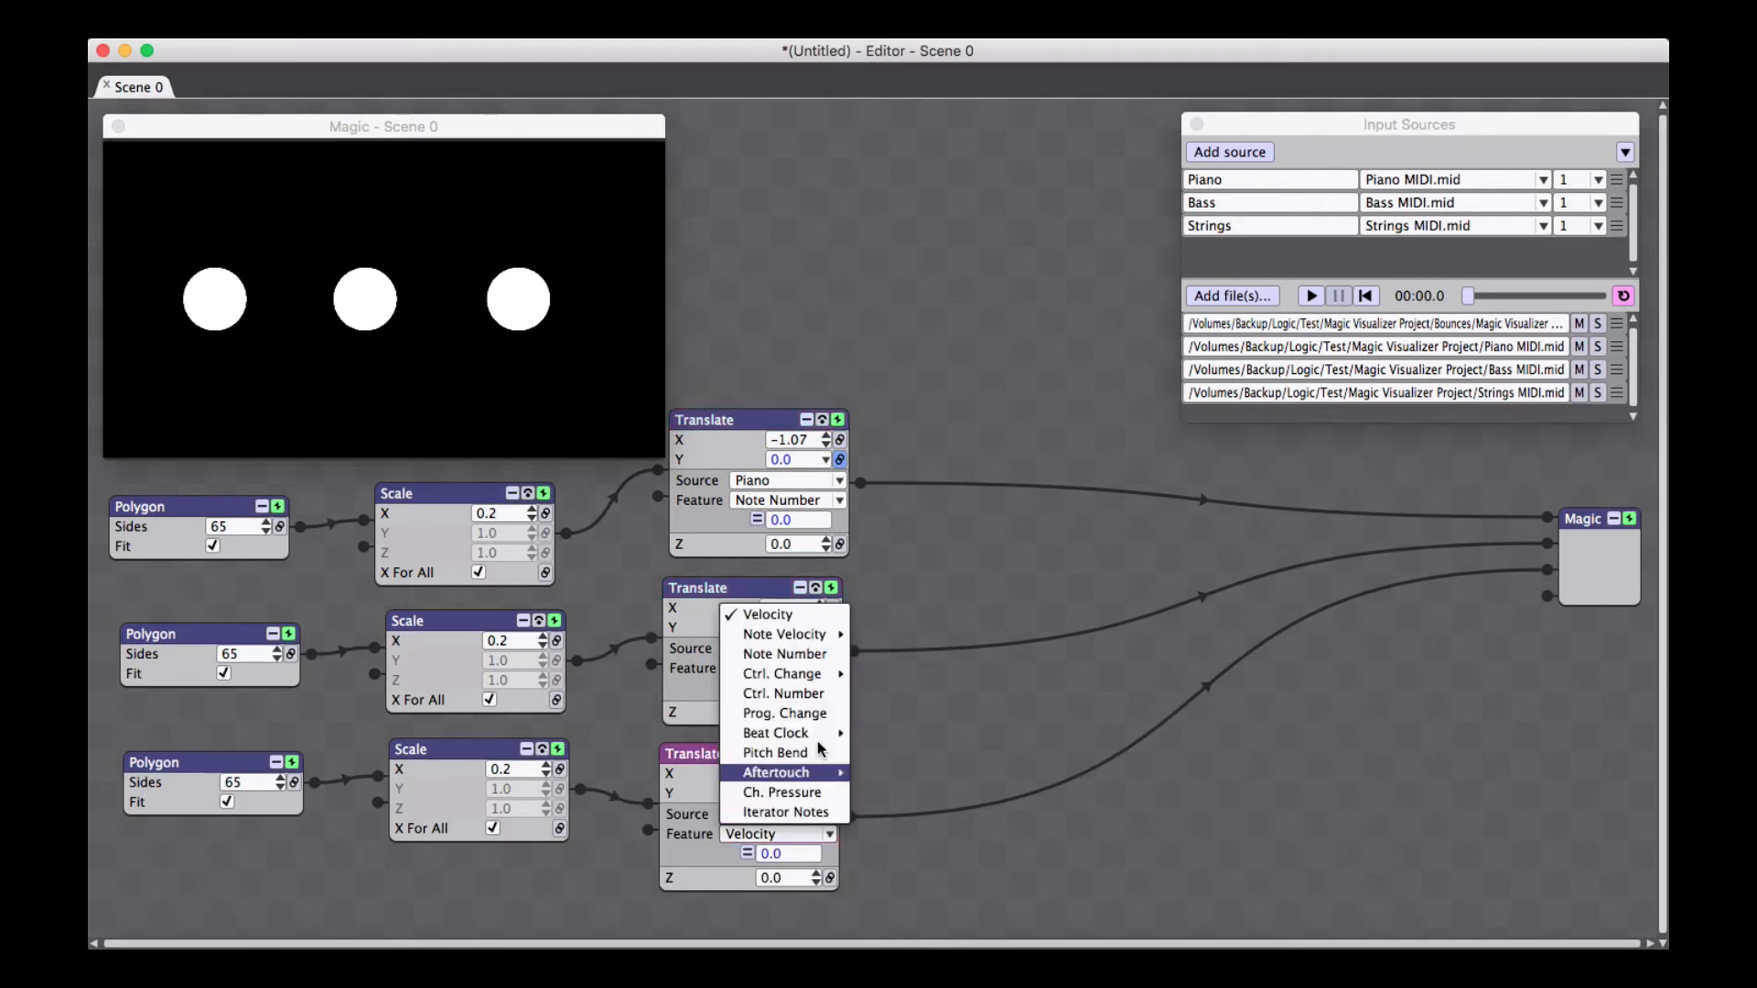
click(811, 653)
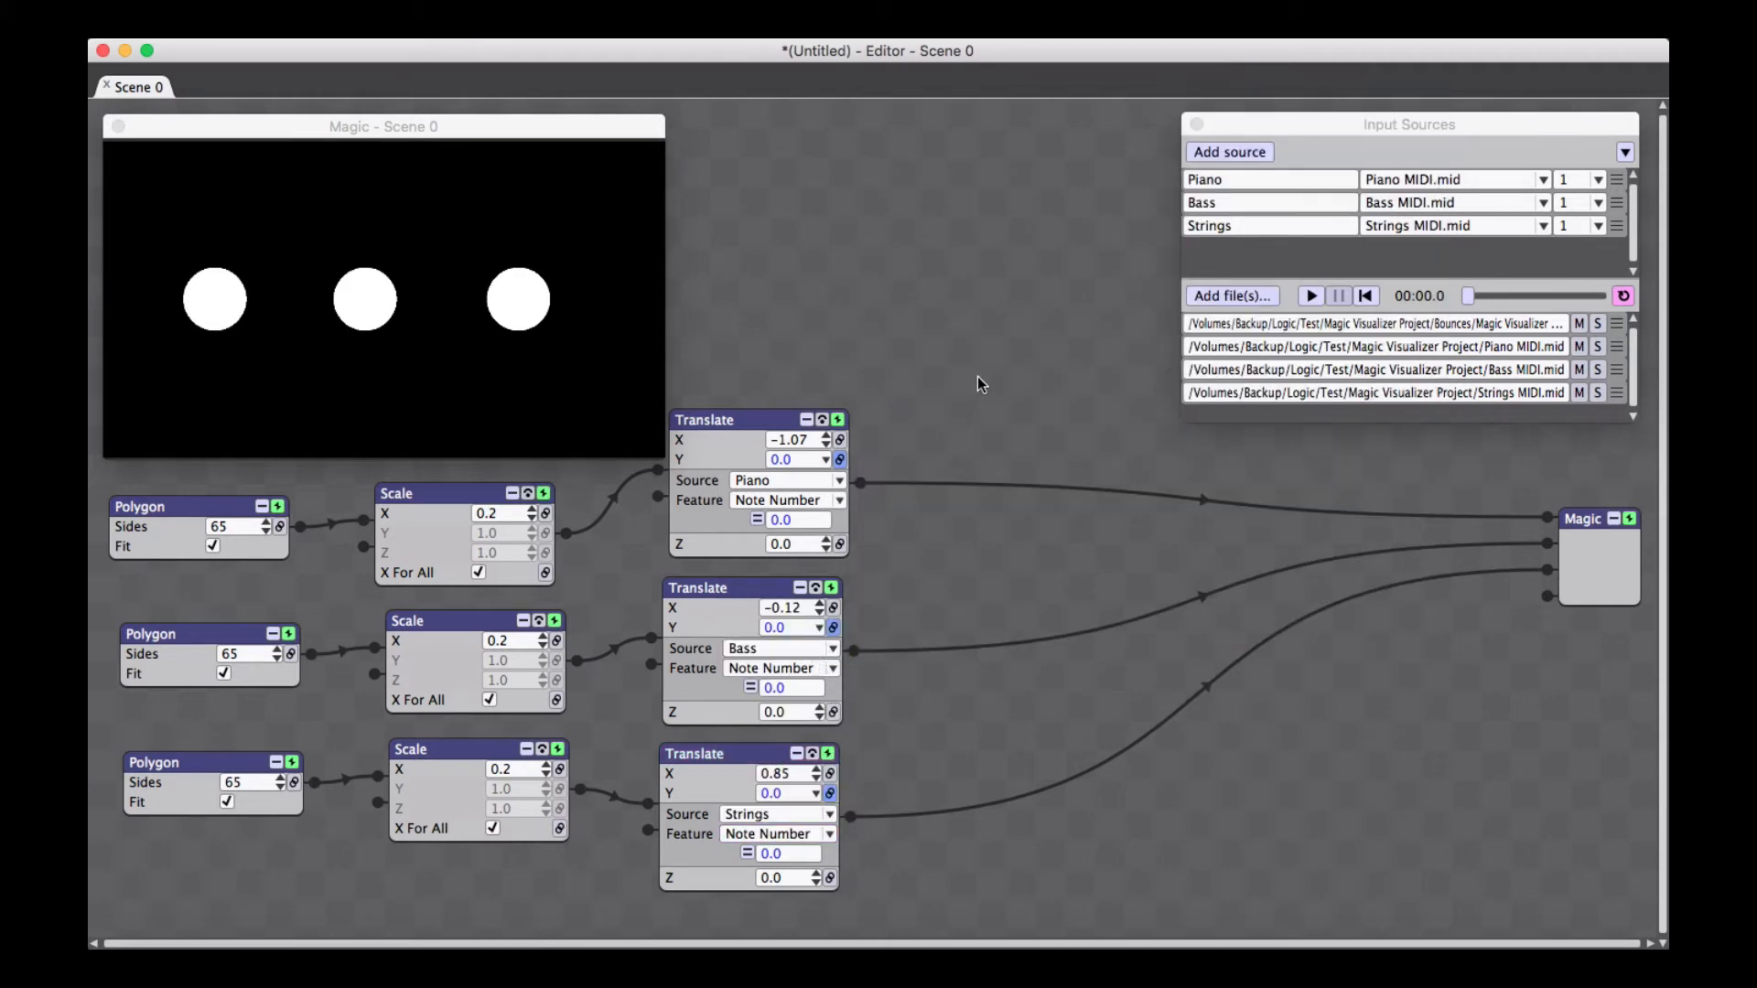
Preview all three circles' motion with the music, turning off looping, and rewind the files to the start
click(1311, 296)
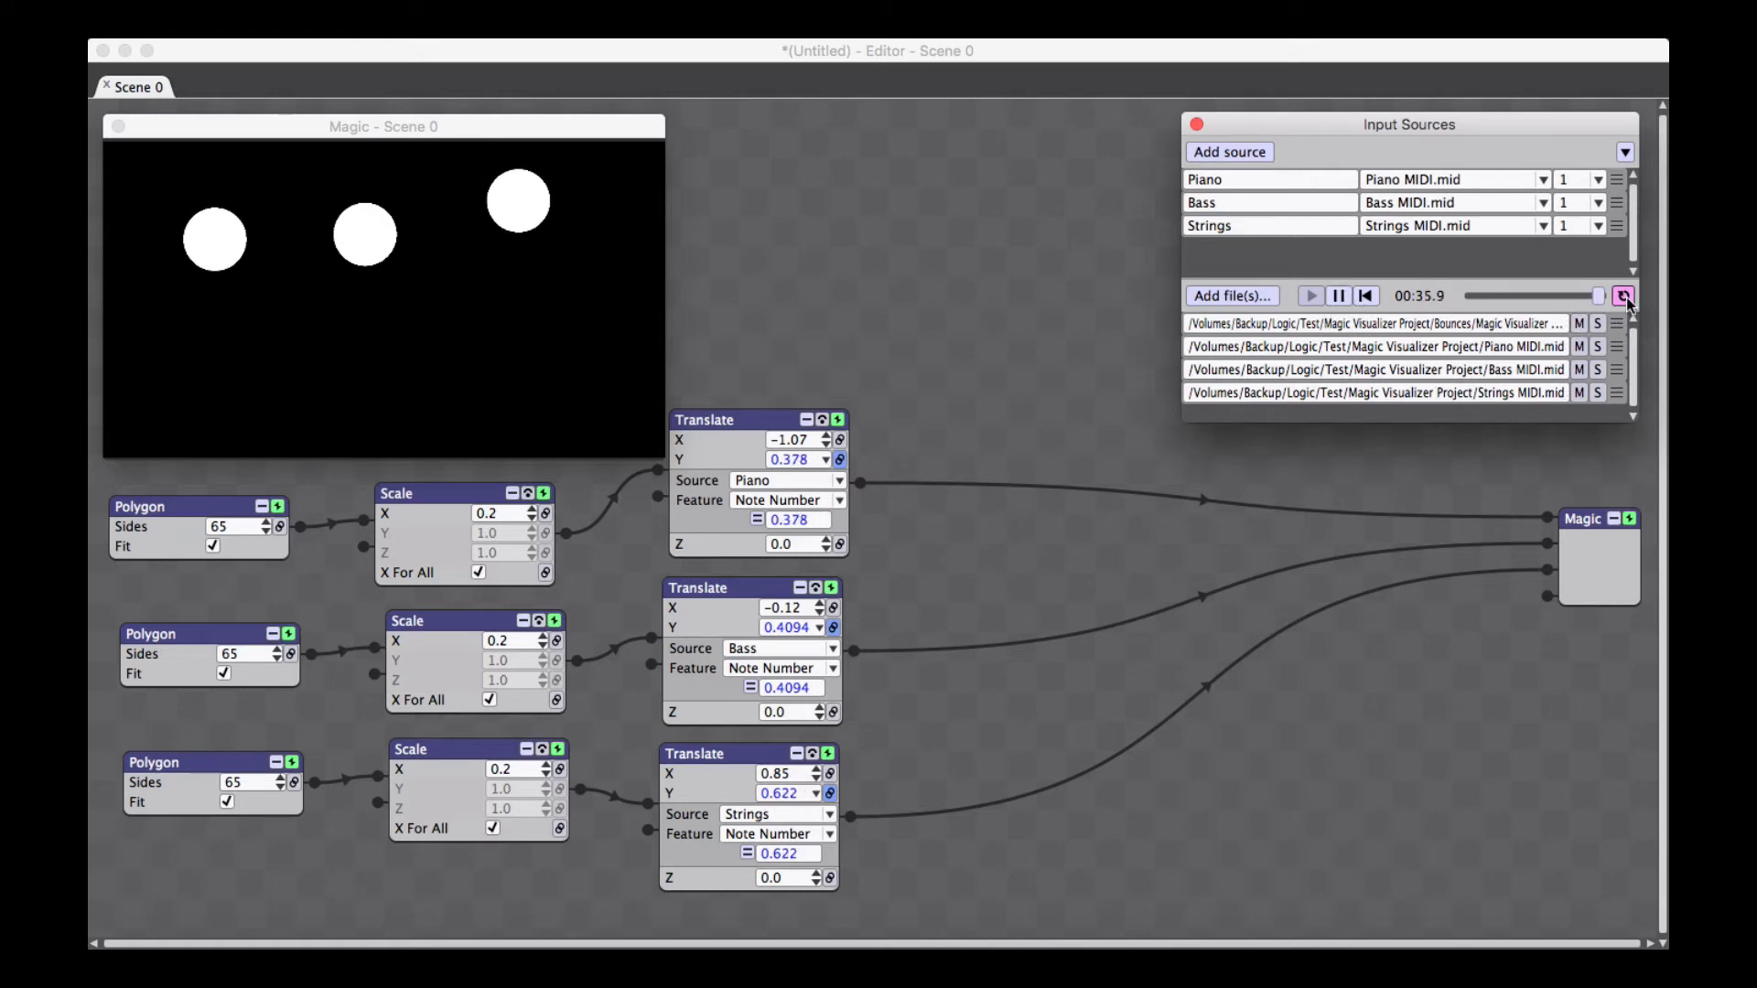
click(1365, 296)
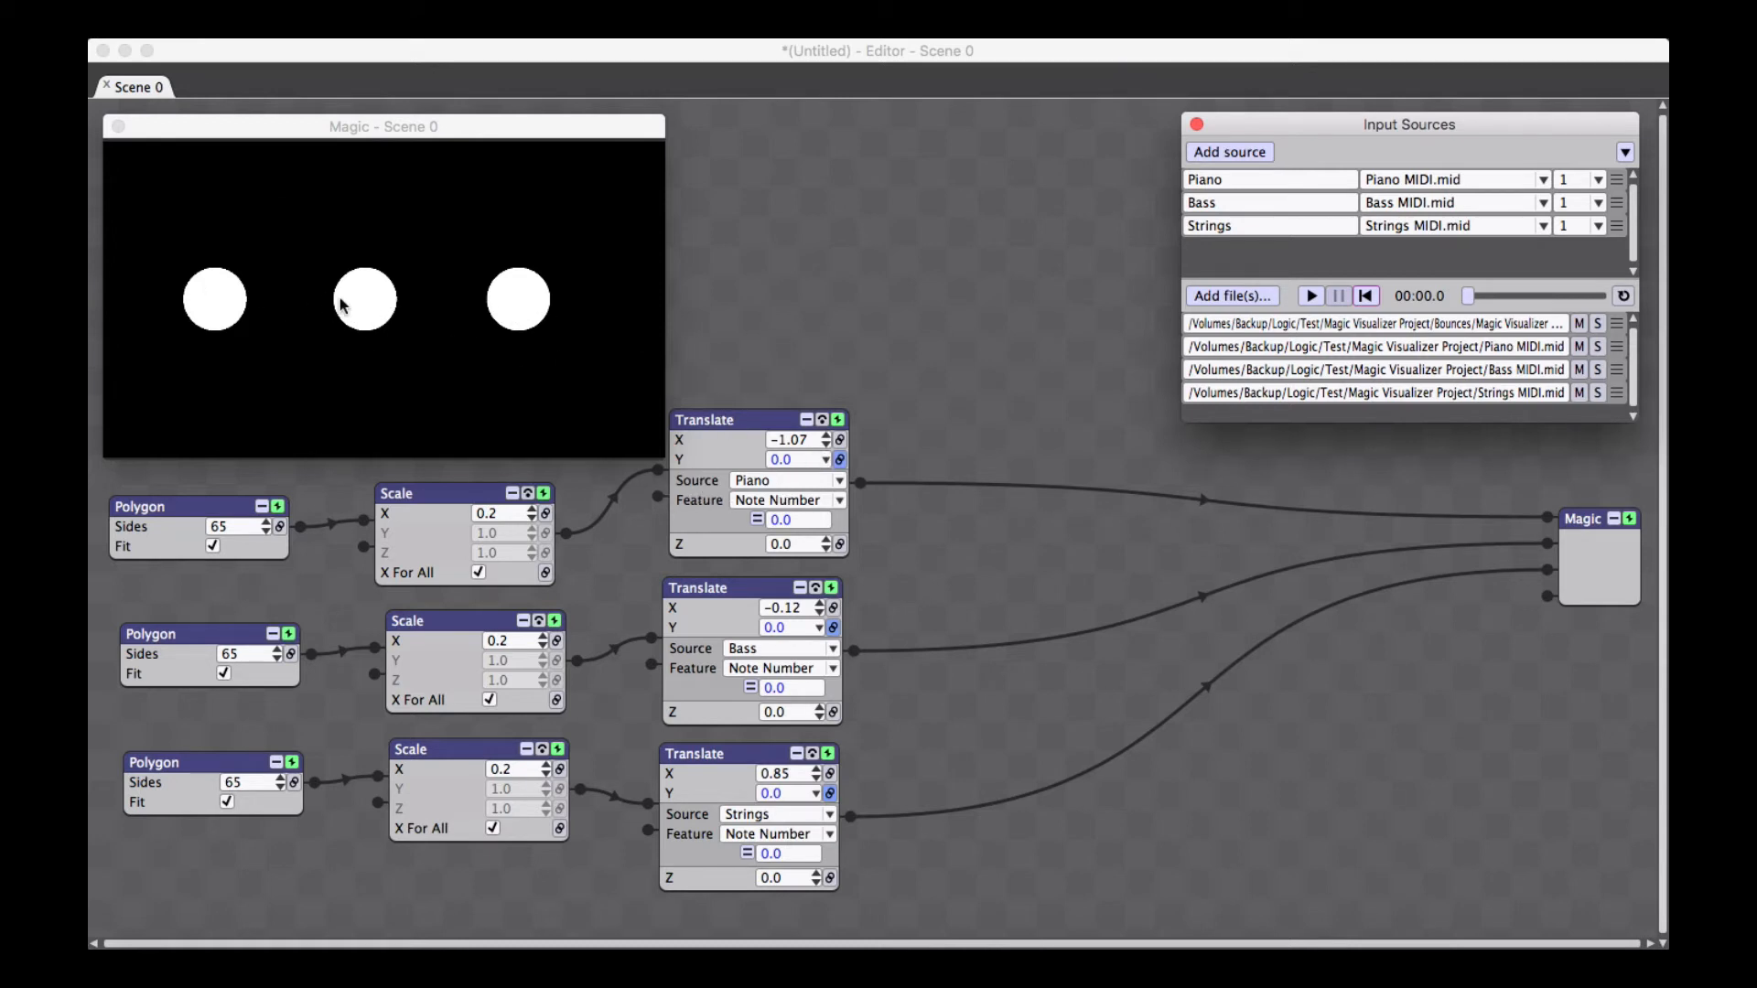
click(1310, 296)
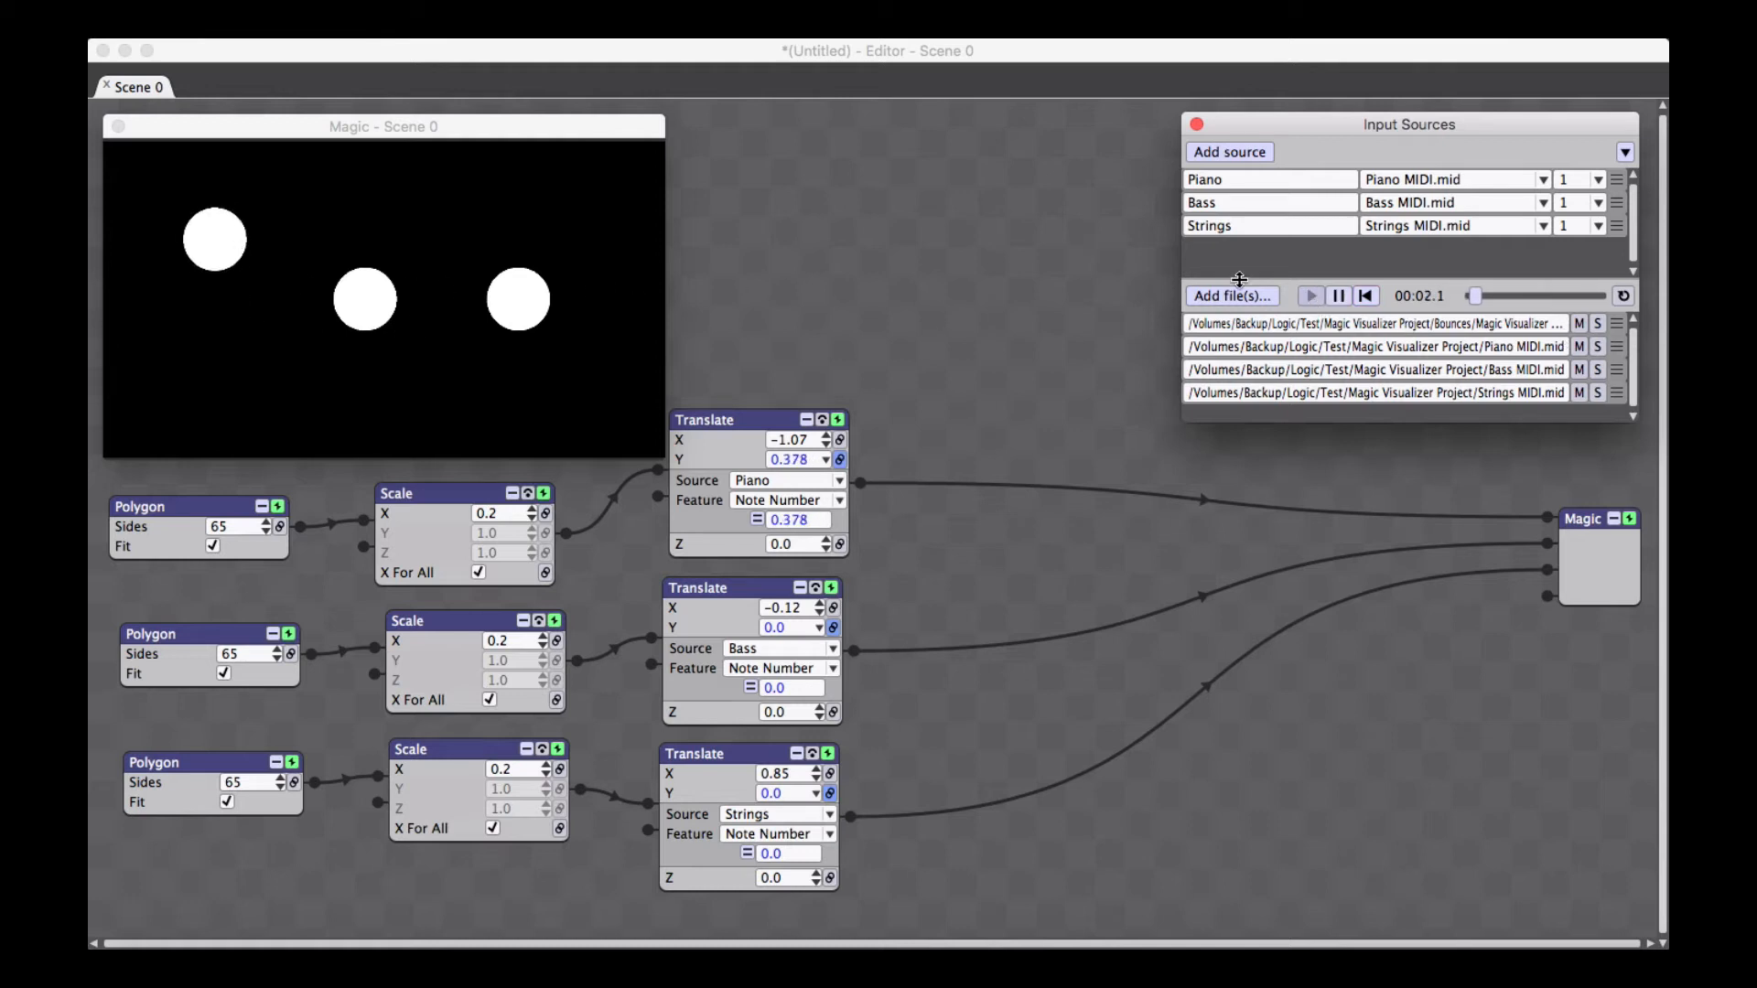
click(1363, 294)
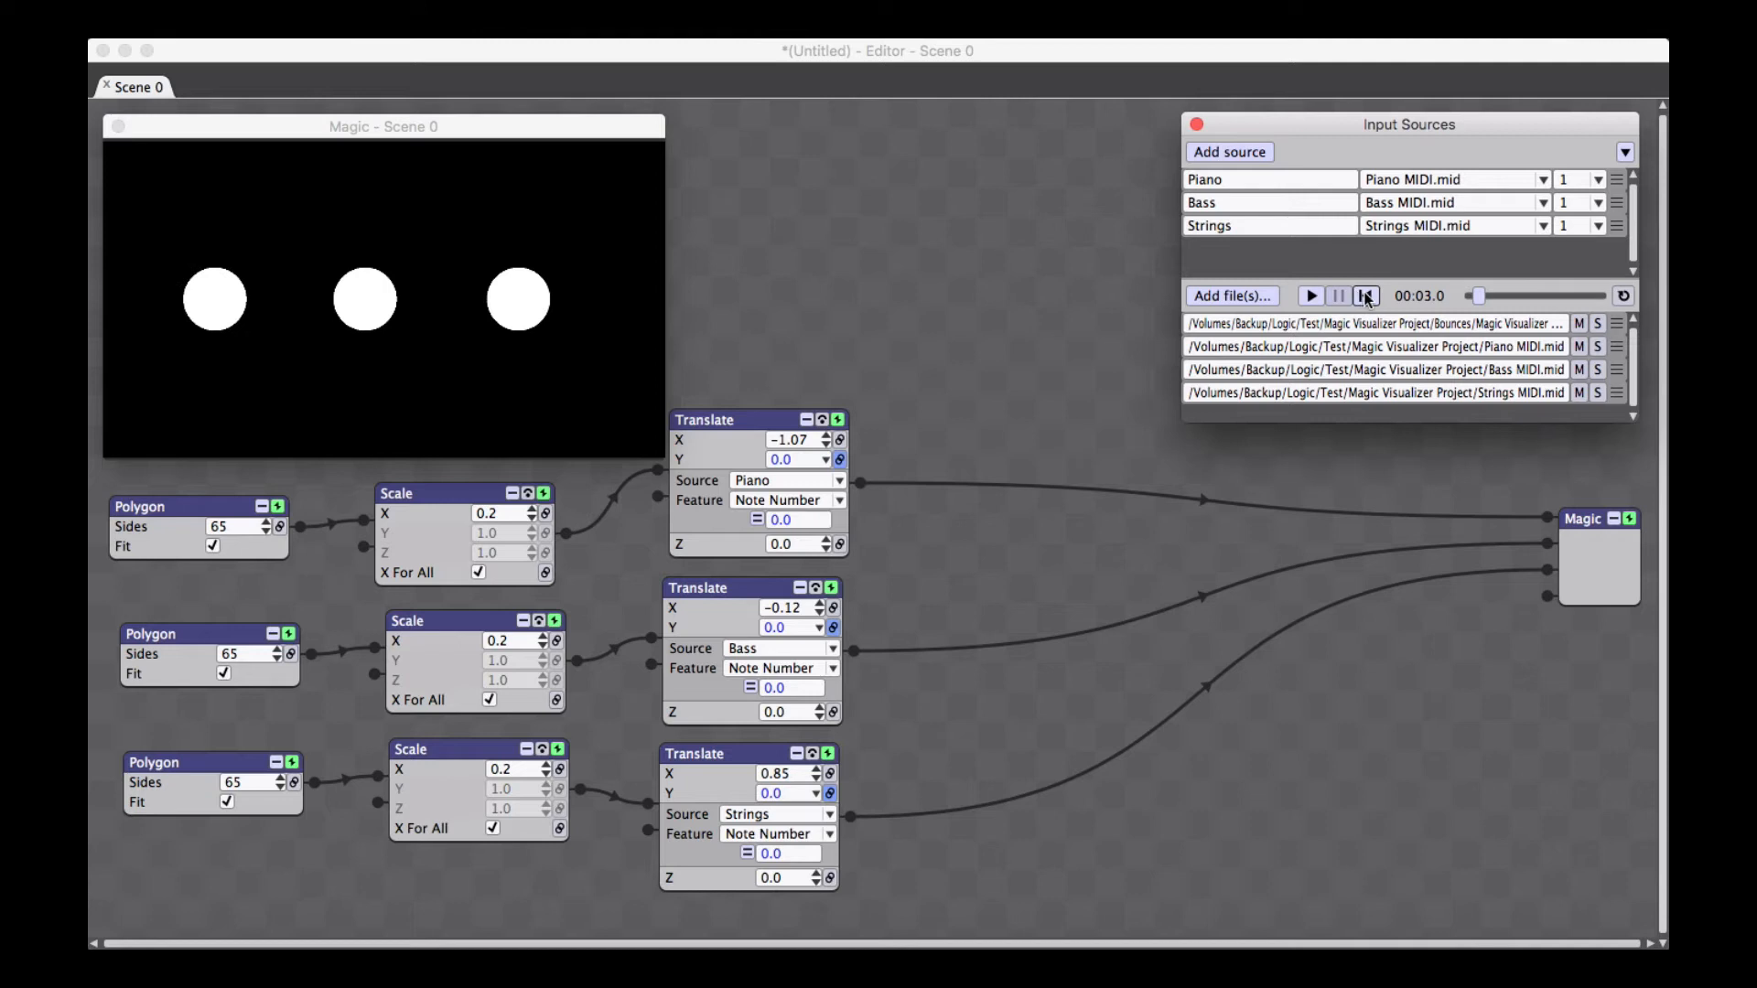
click(1366, 295)
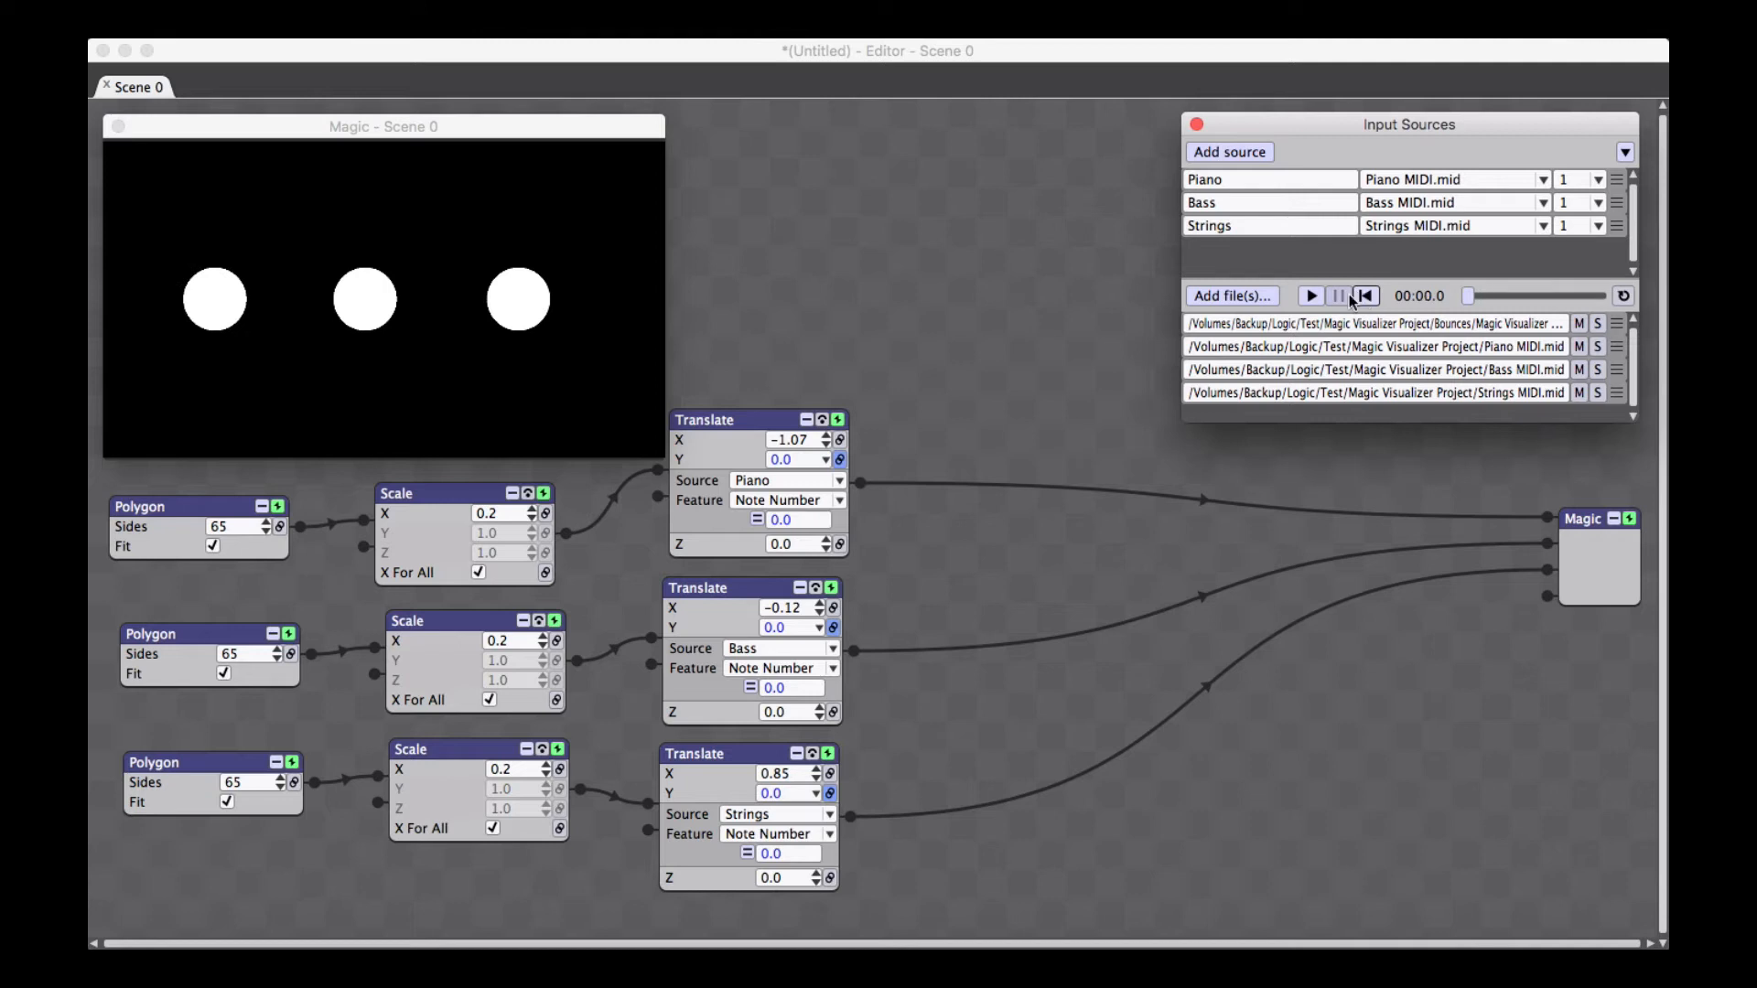
Add a Smooth modifier to the first Translate's Piano-driven Y, move the module clear of the second, and play the files
click(756, 521)
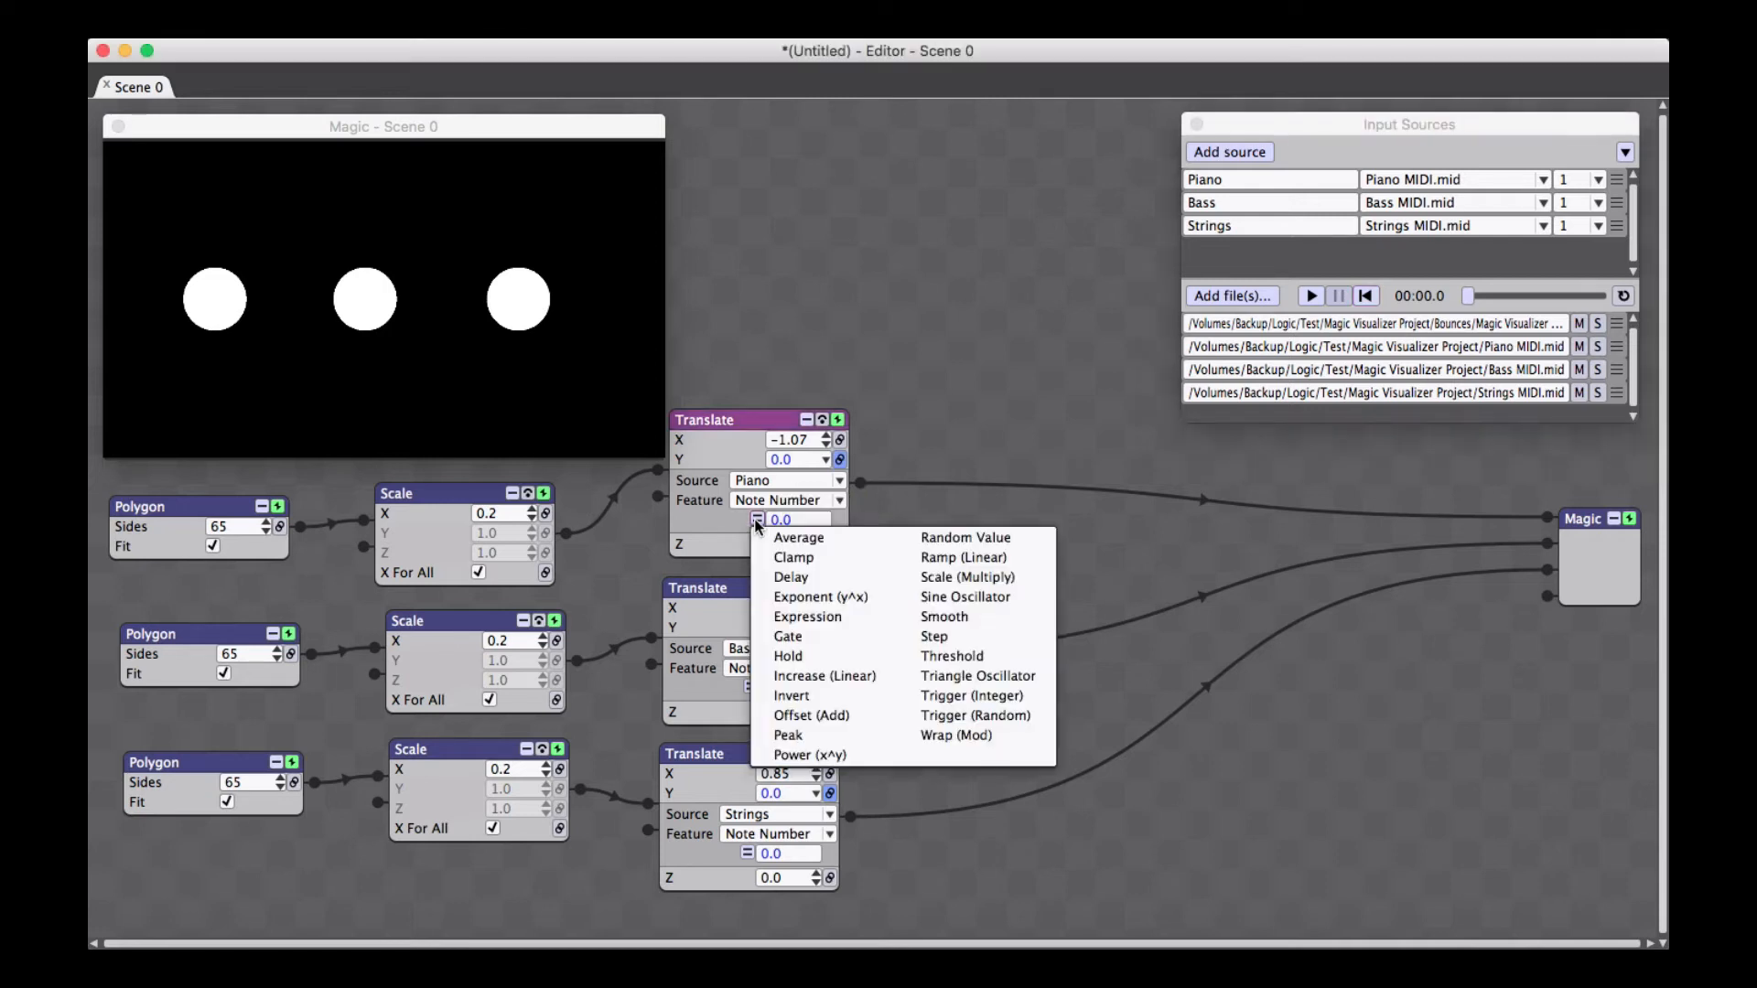
click(983, 616)
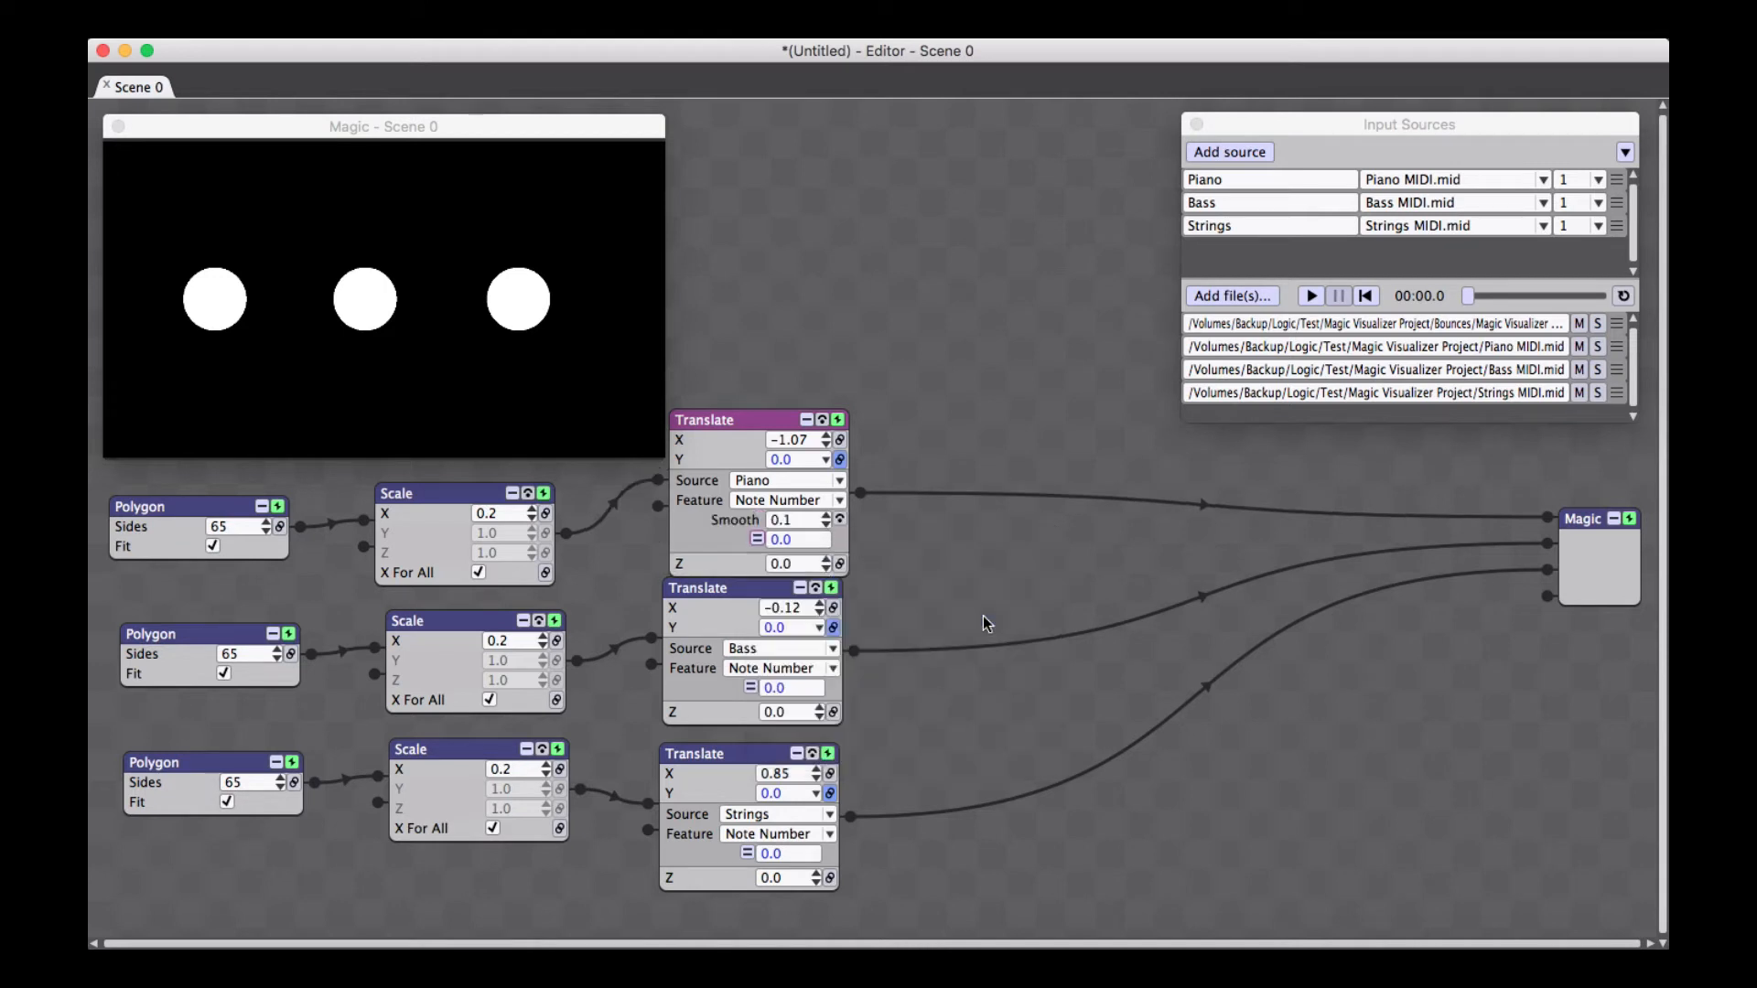
drag(754, 408, 761, 385)
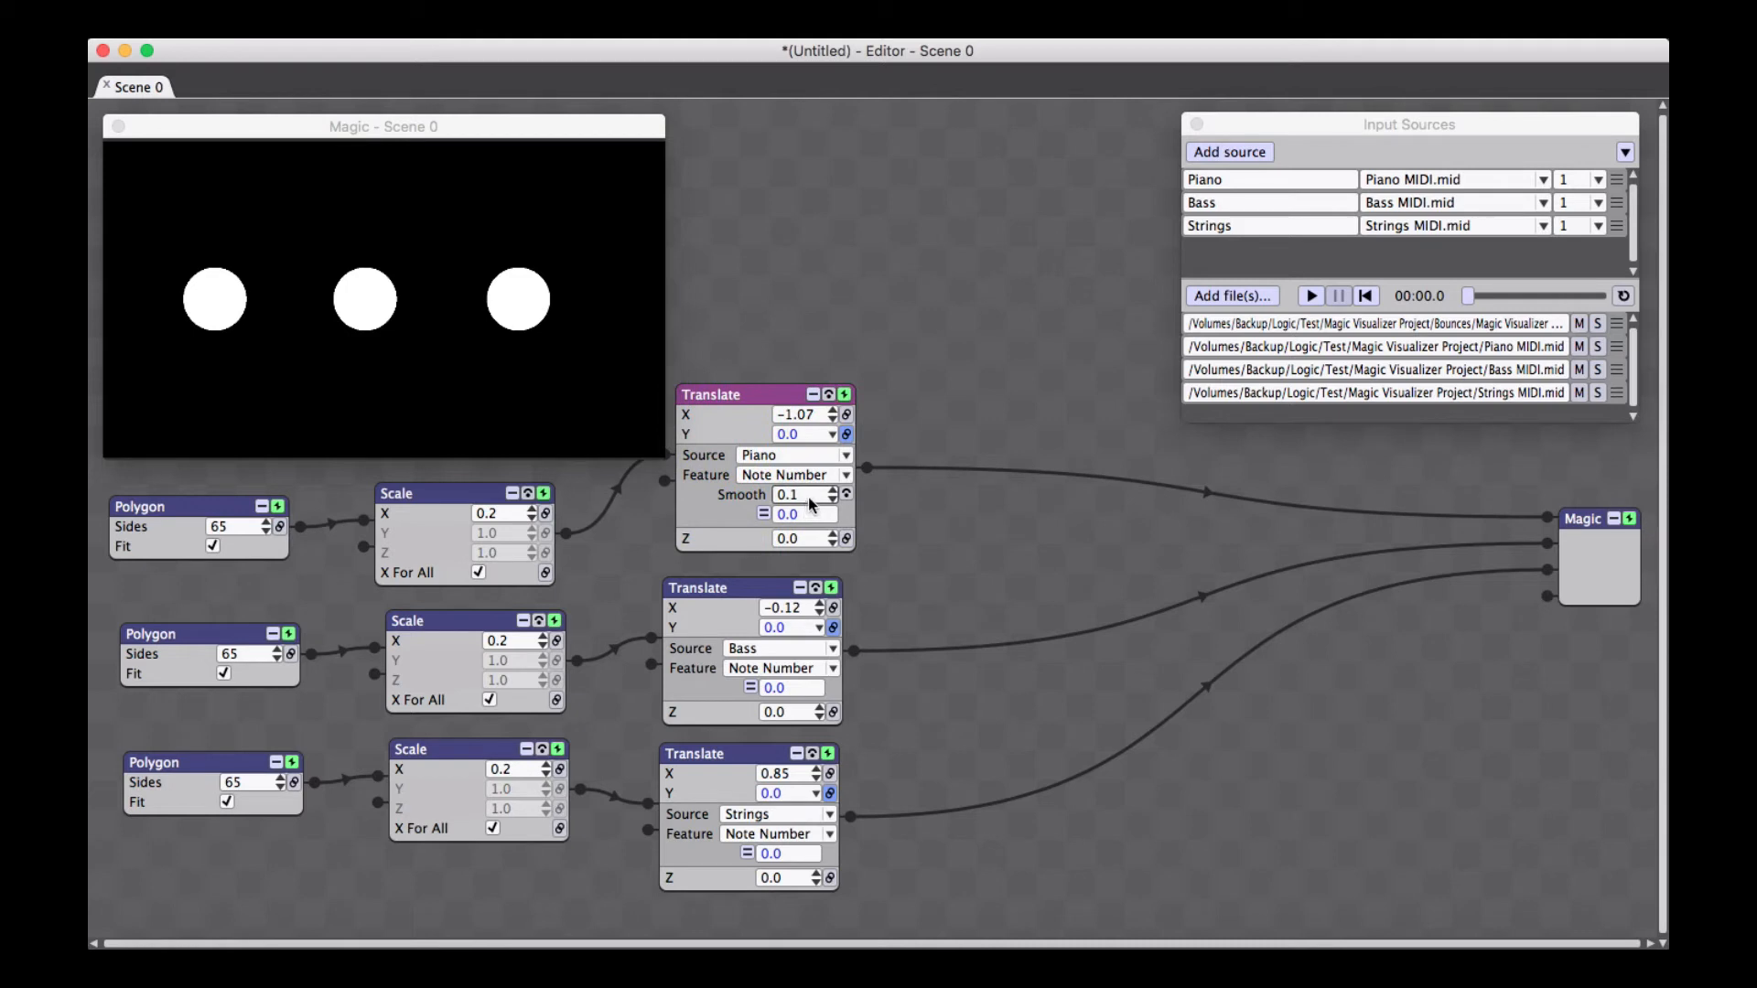
click(1316, 295)
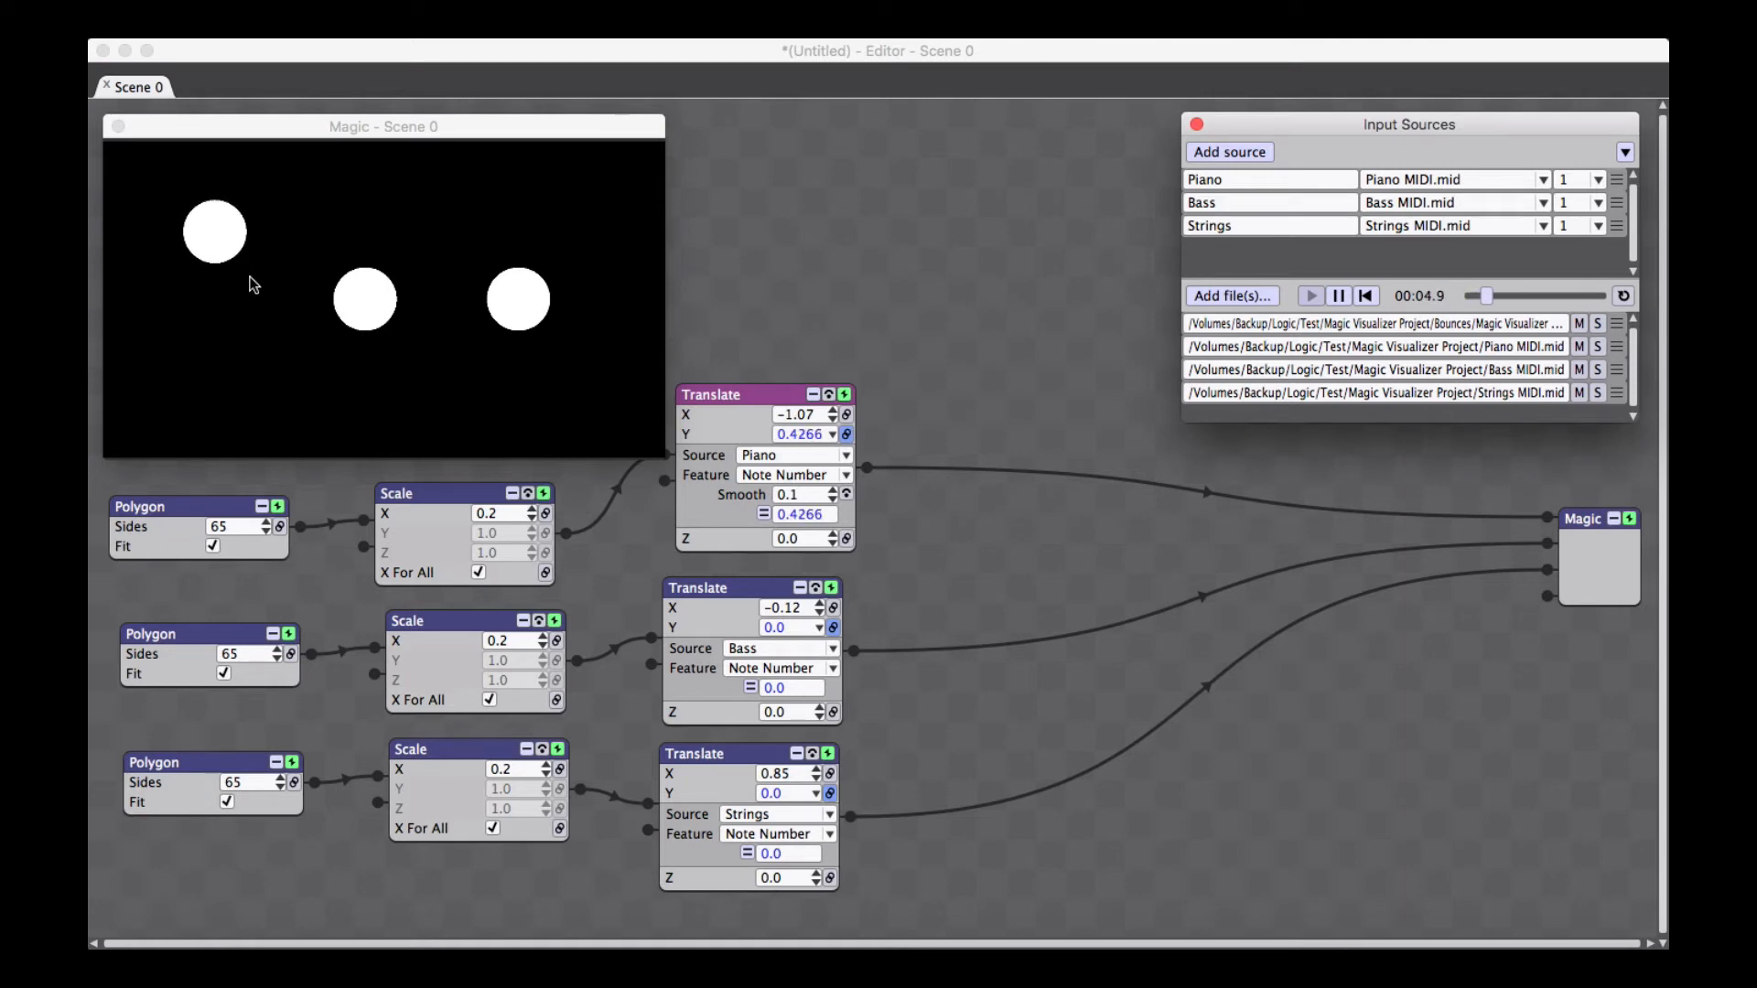
Try a Smooth value of 0.59 on the first Translate's Y and replay the opening to judge the motion
drag(795, 499, 807, 478)
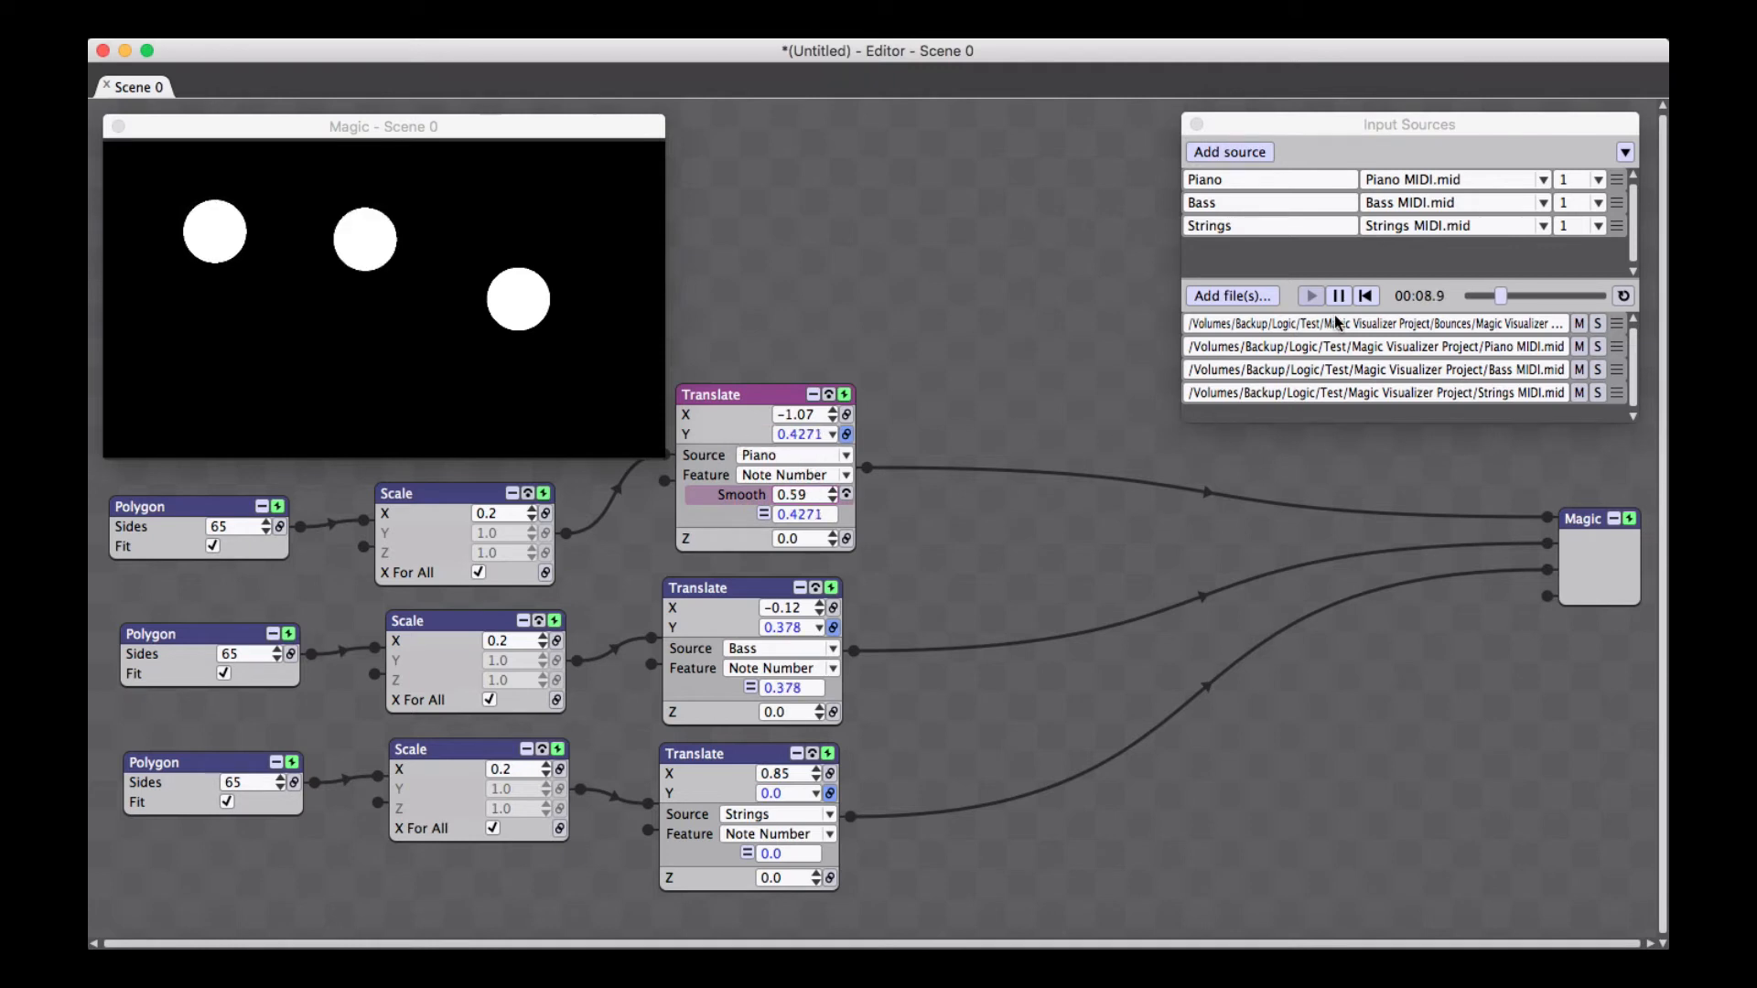
click(1372, 295)
click(1367, 295)
click(1311, 296)
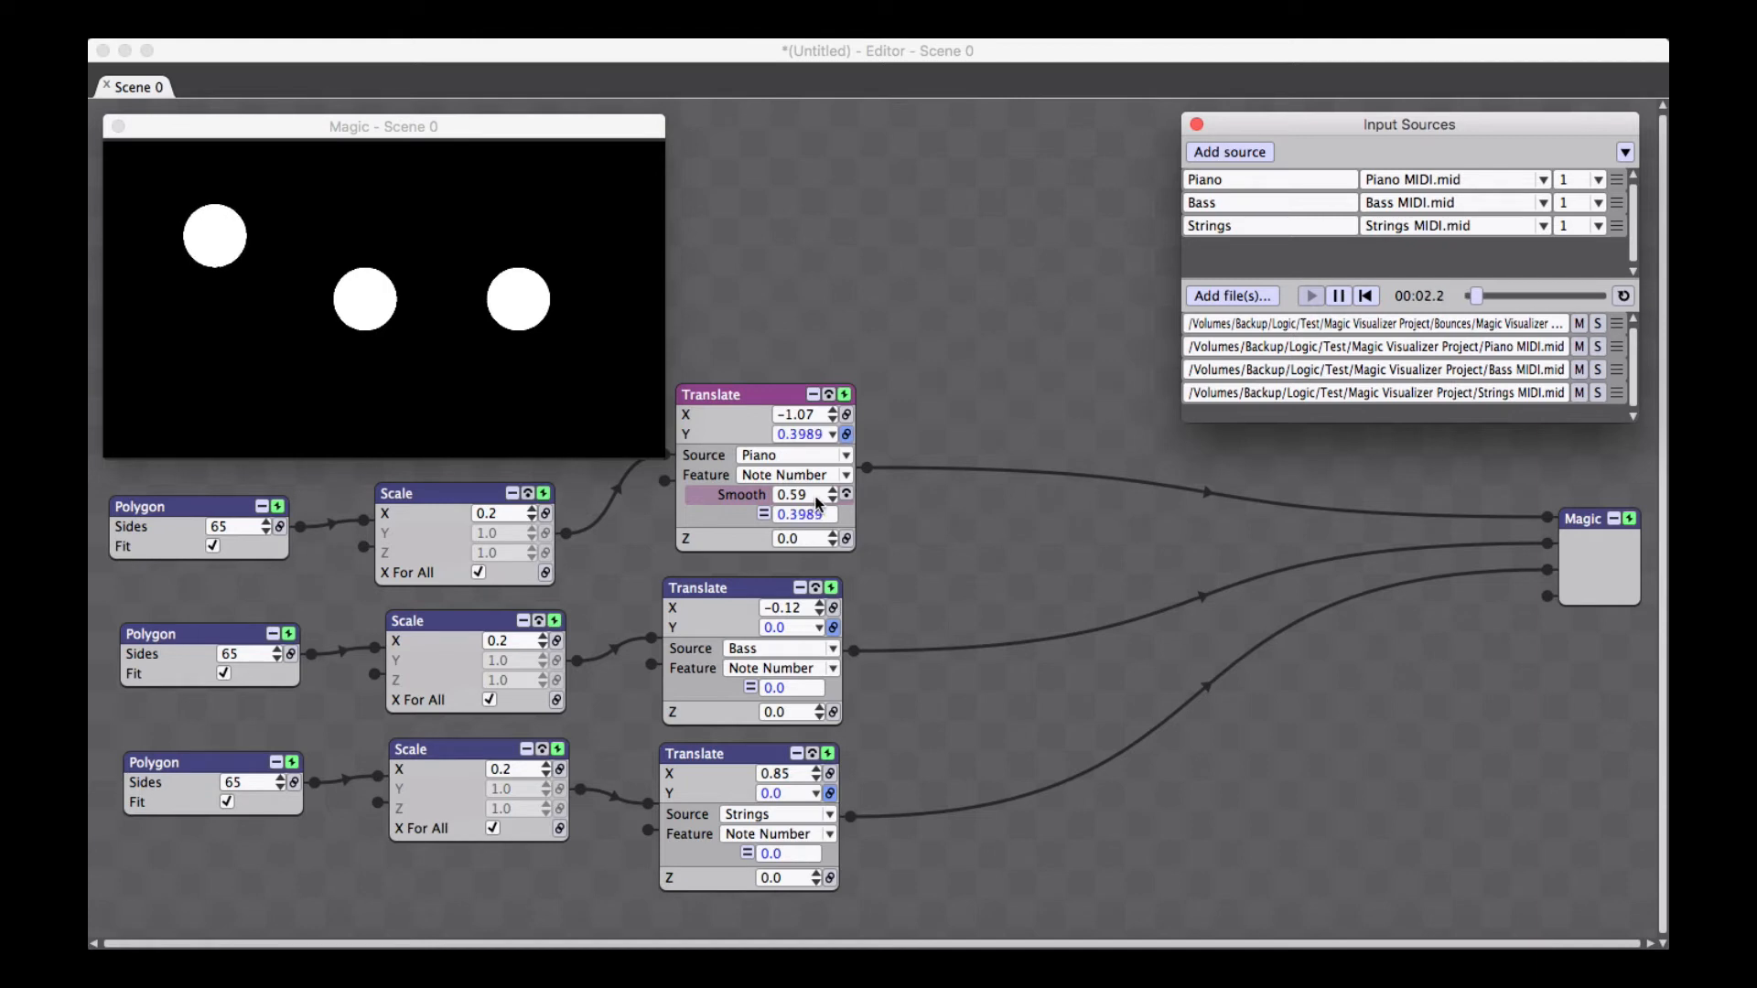
click(1365, 297)
click(1365, 297)
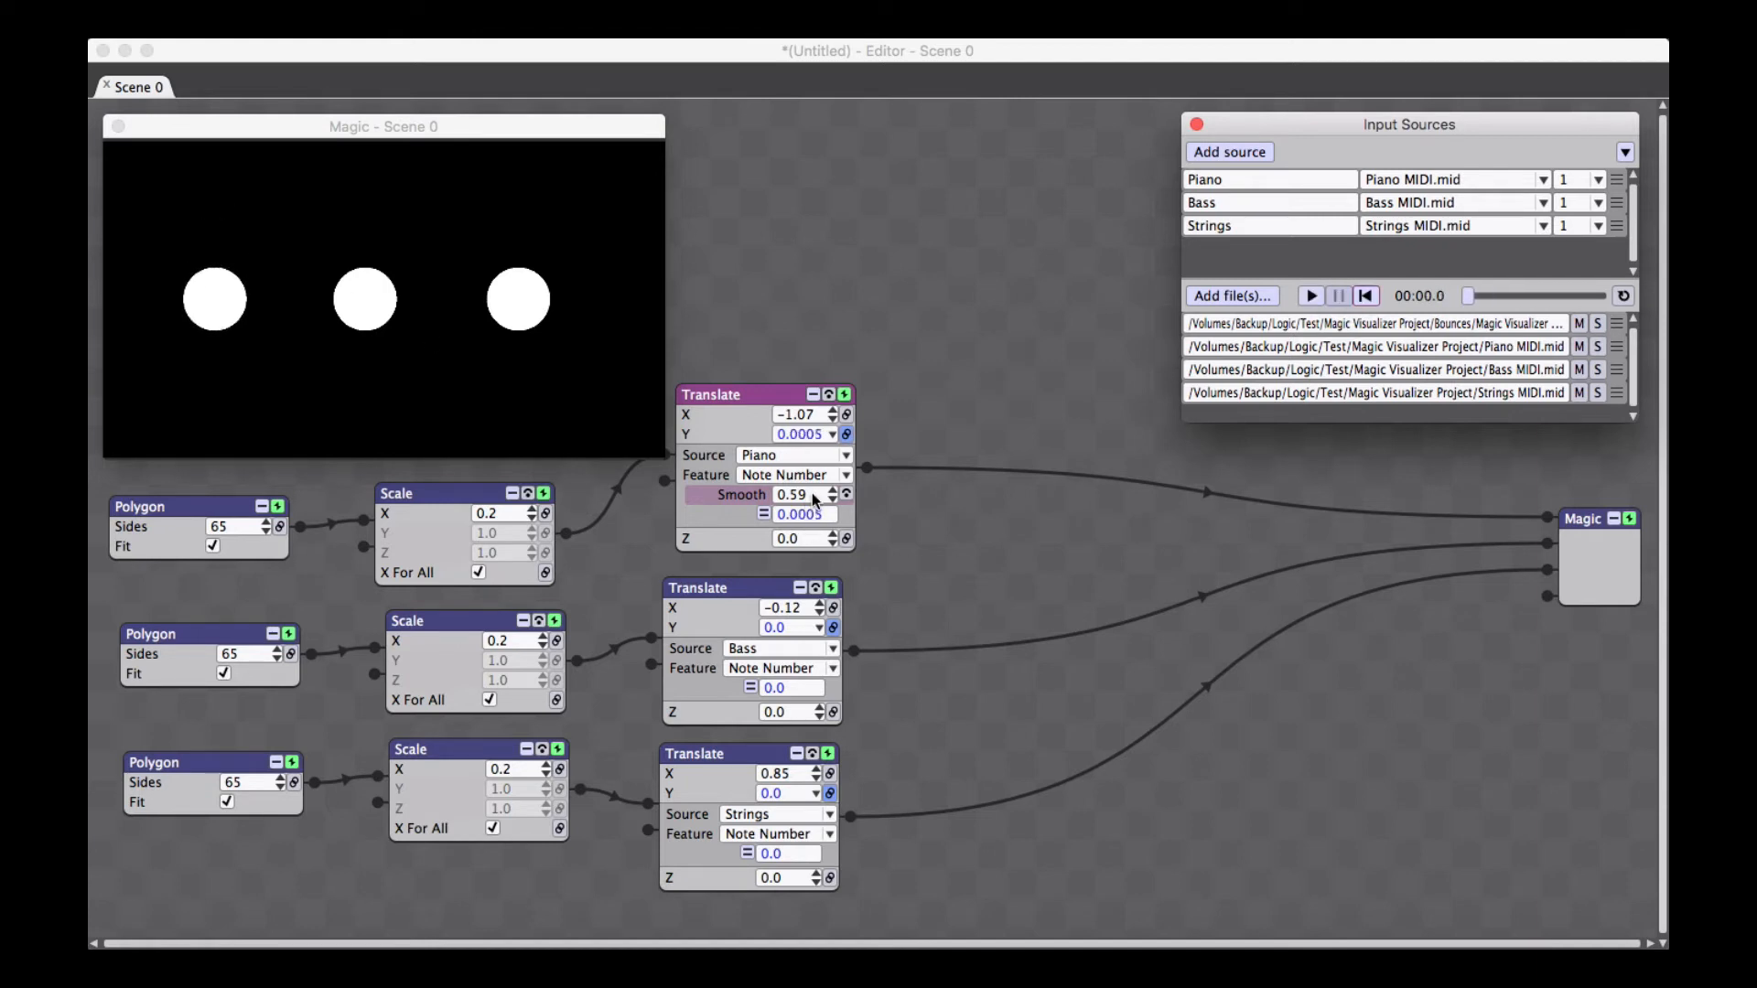
Set the first Translate's Smooth value to 0.1, preview the piano circle's motion and rewind to the start
drag(813, 494, 815, 527)
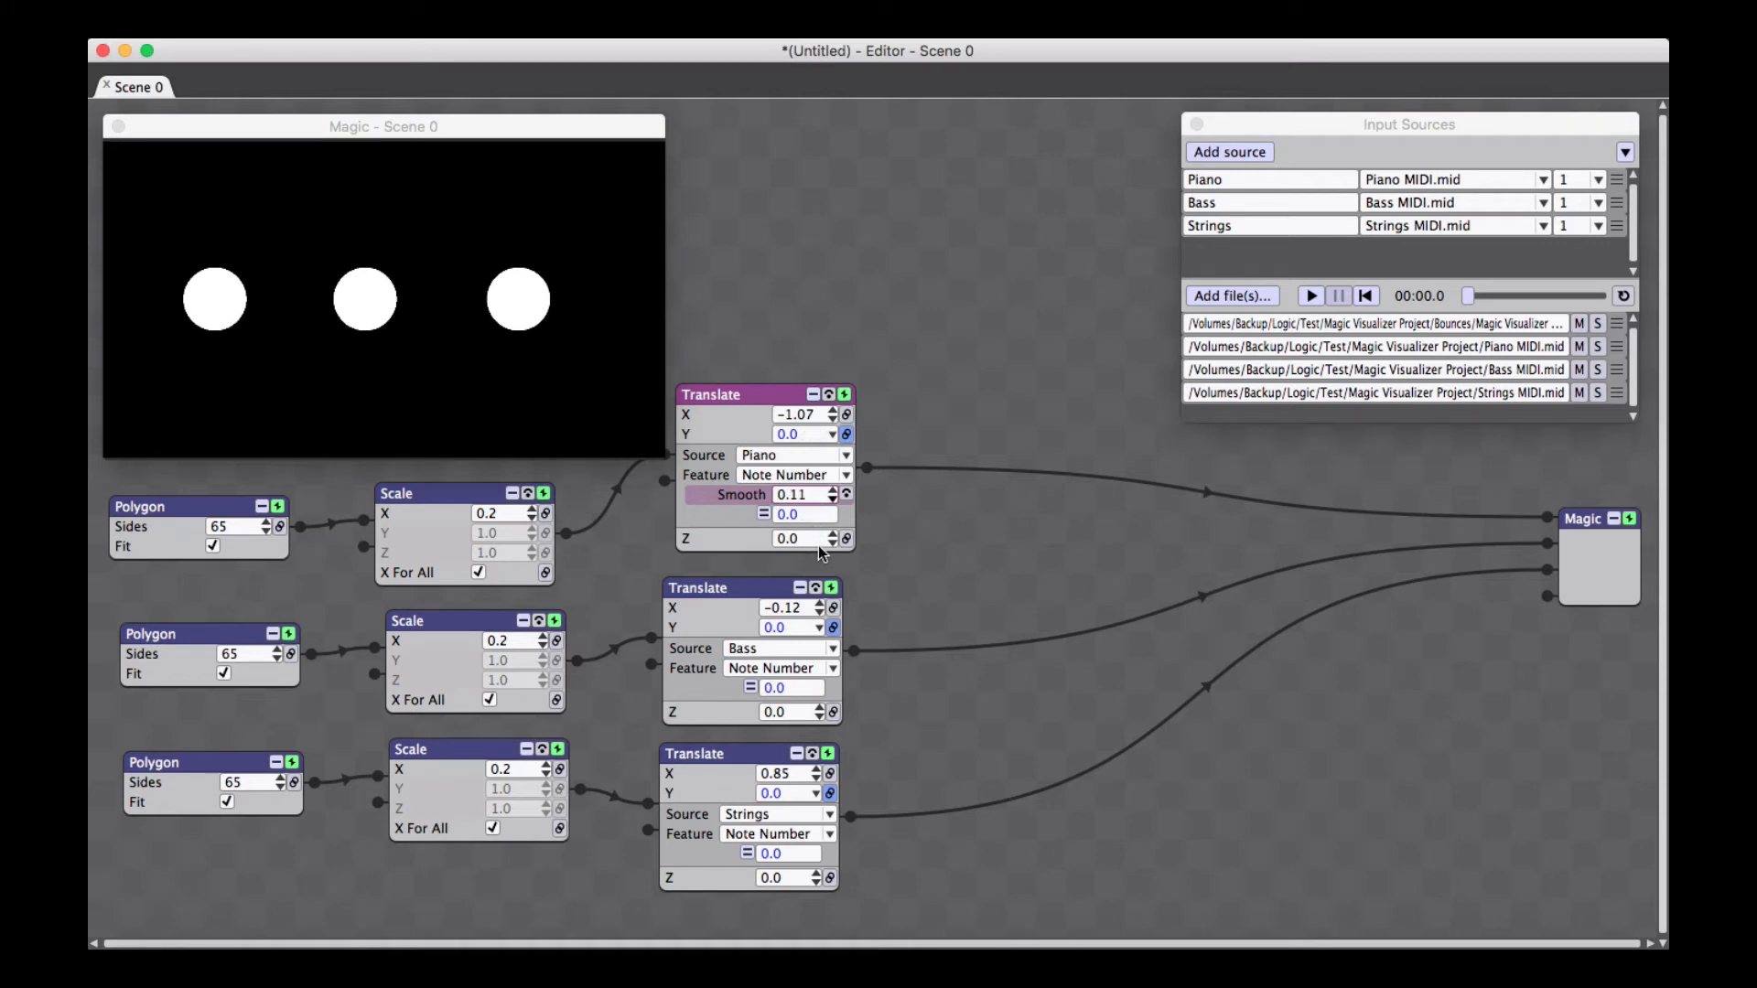
drag(820, 547, 820, 546)
click(1353, 302)
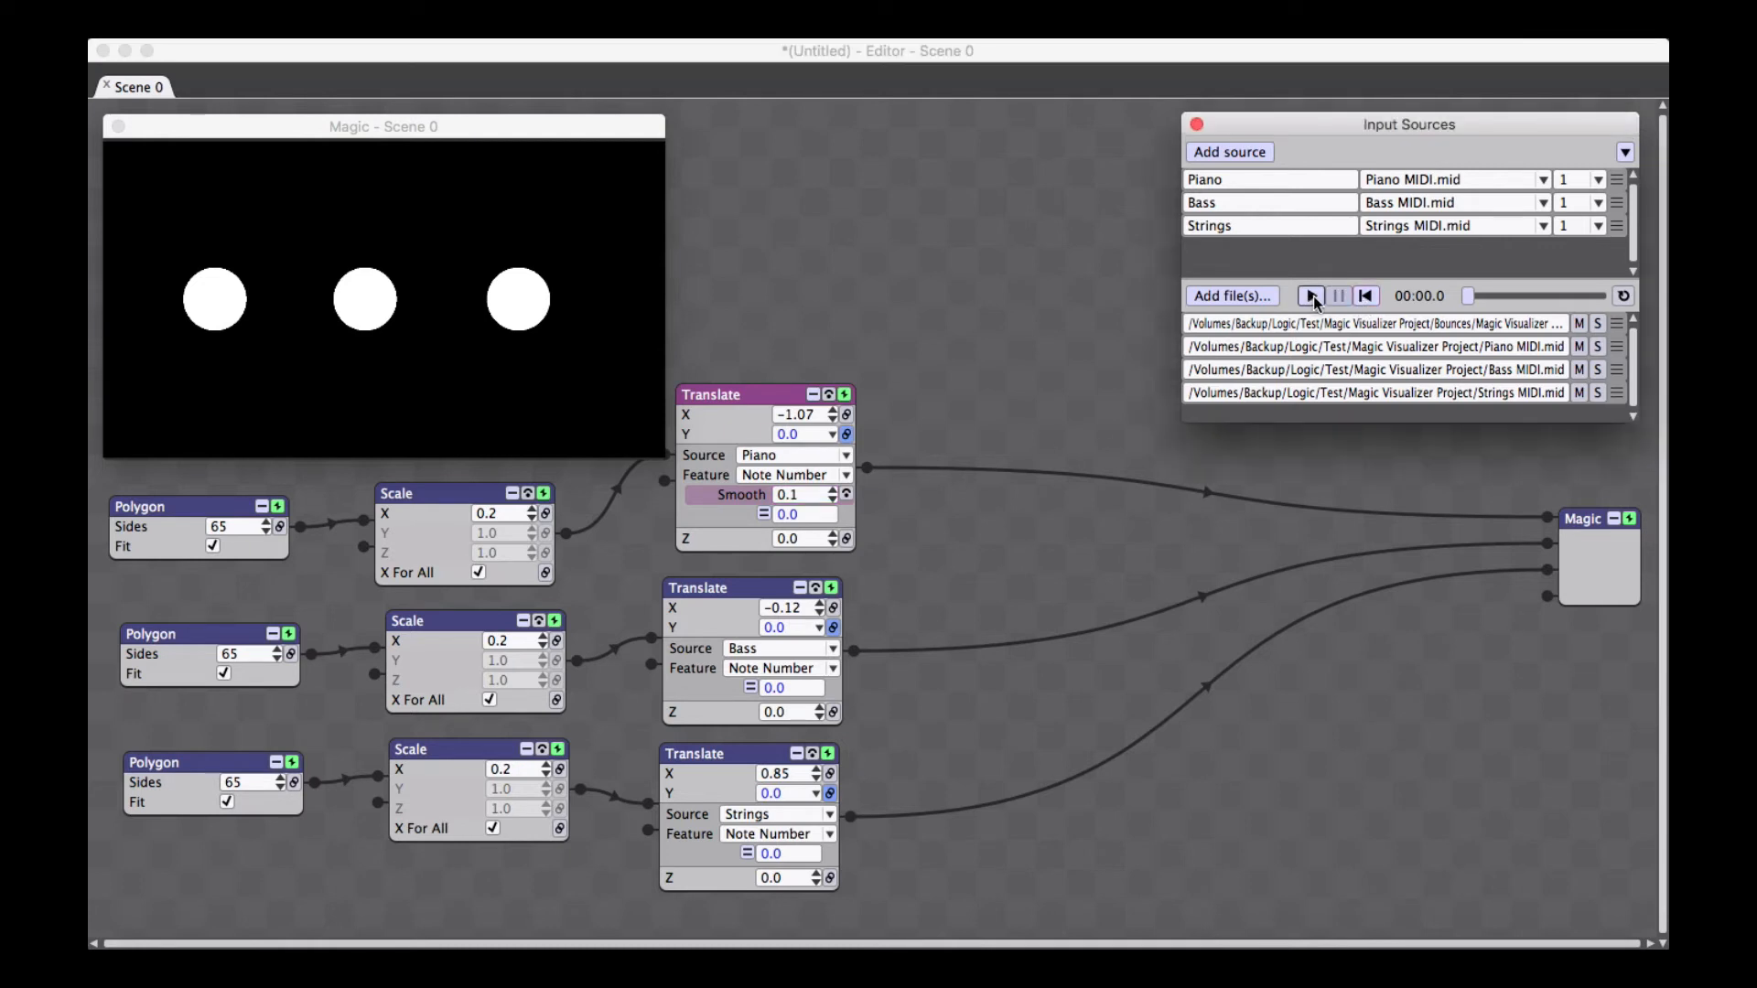
click(1312, 296)
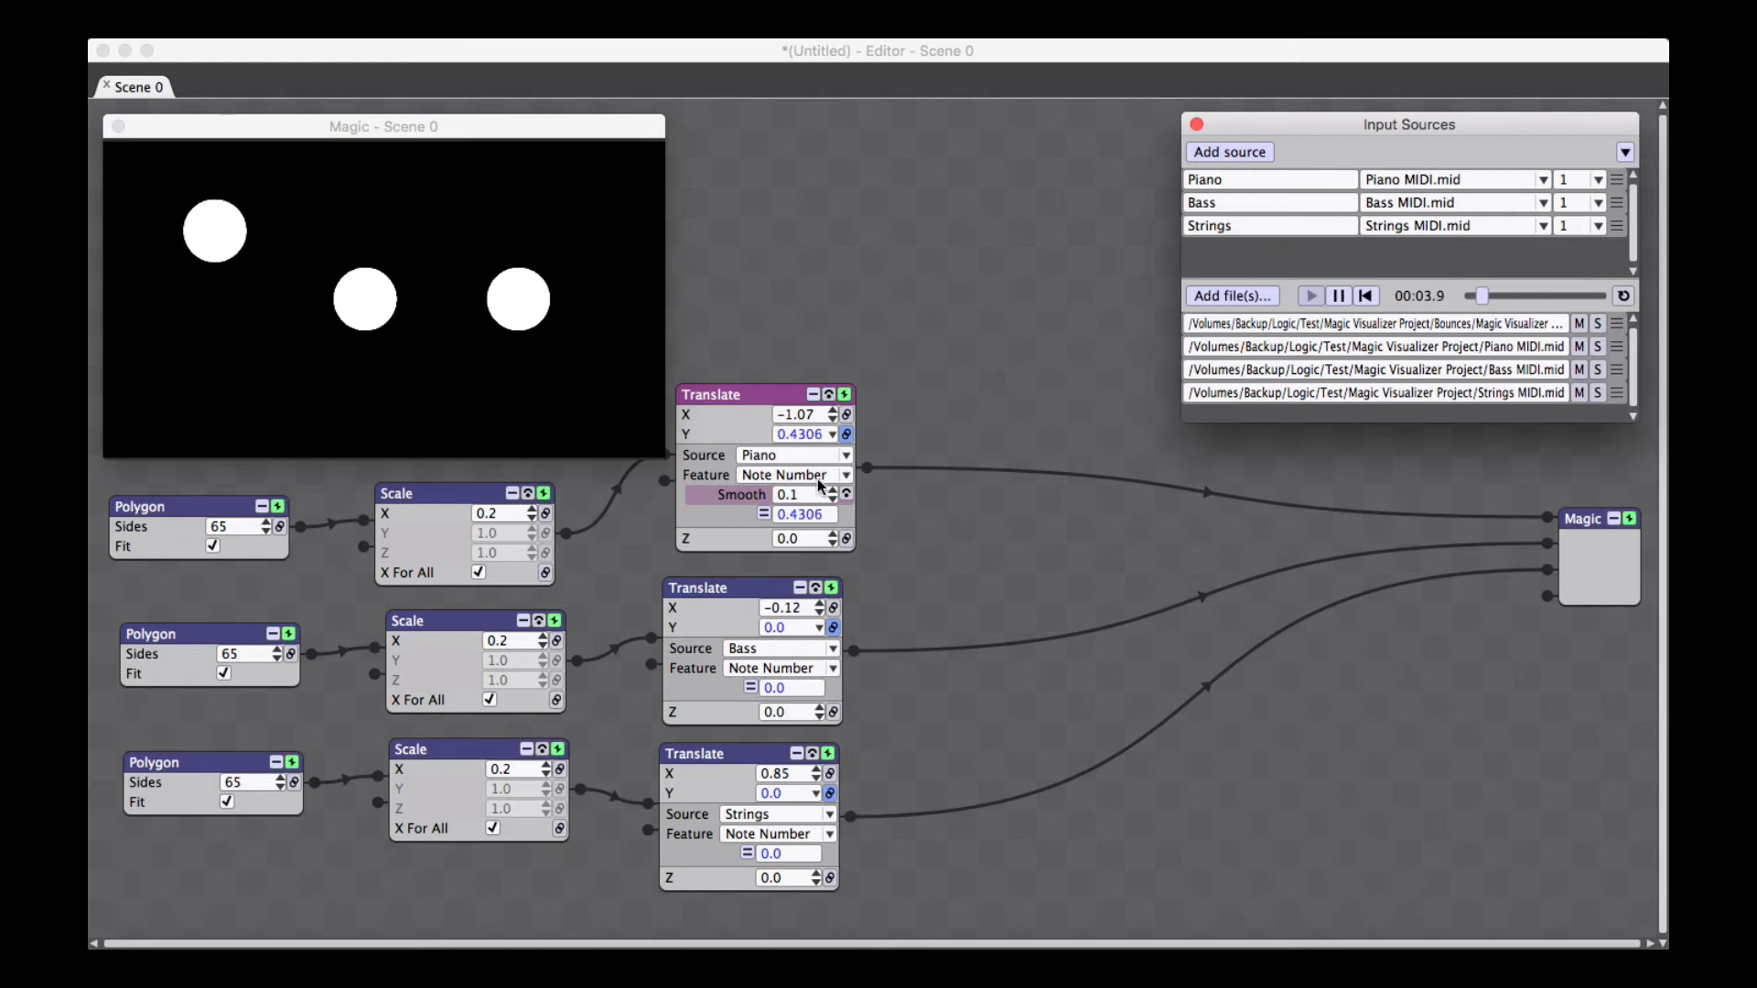
click(1365, 295)
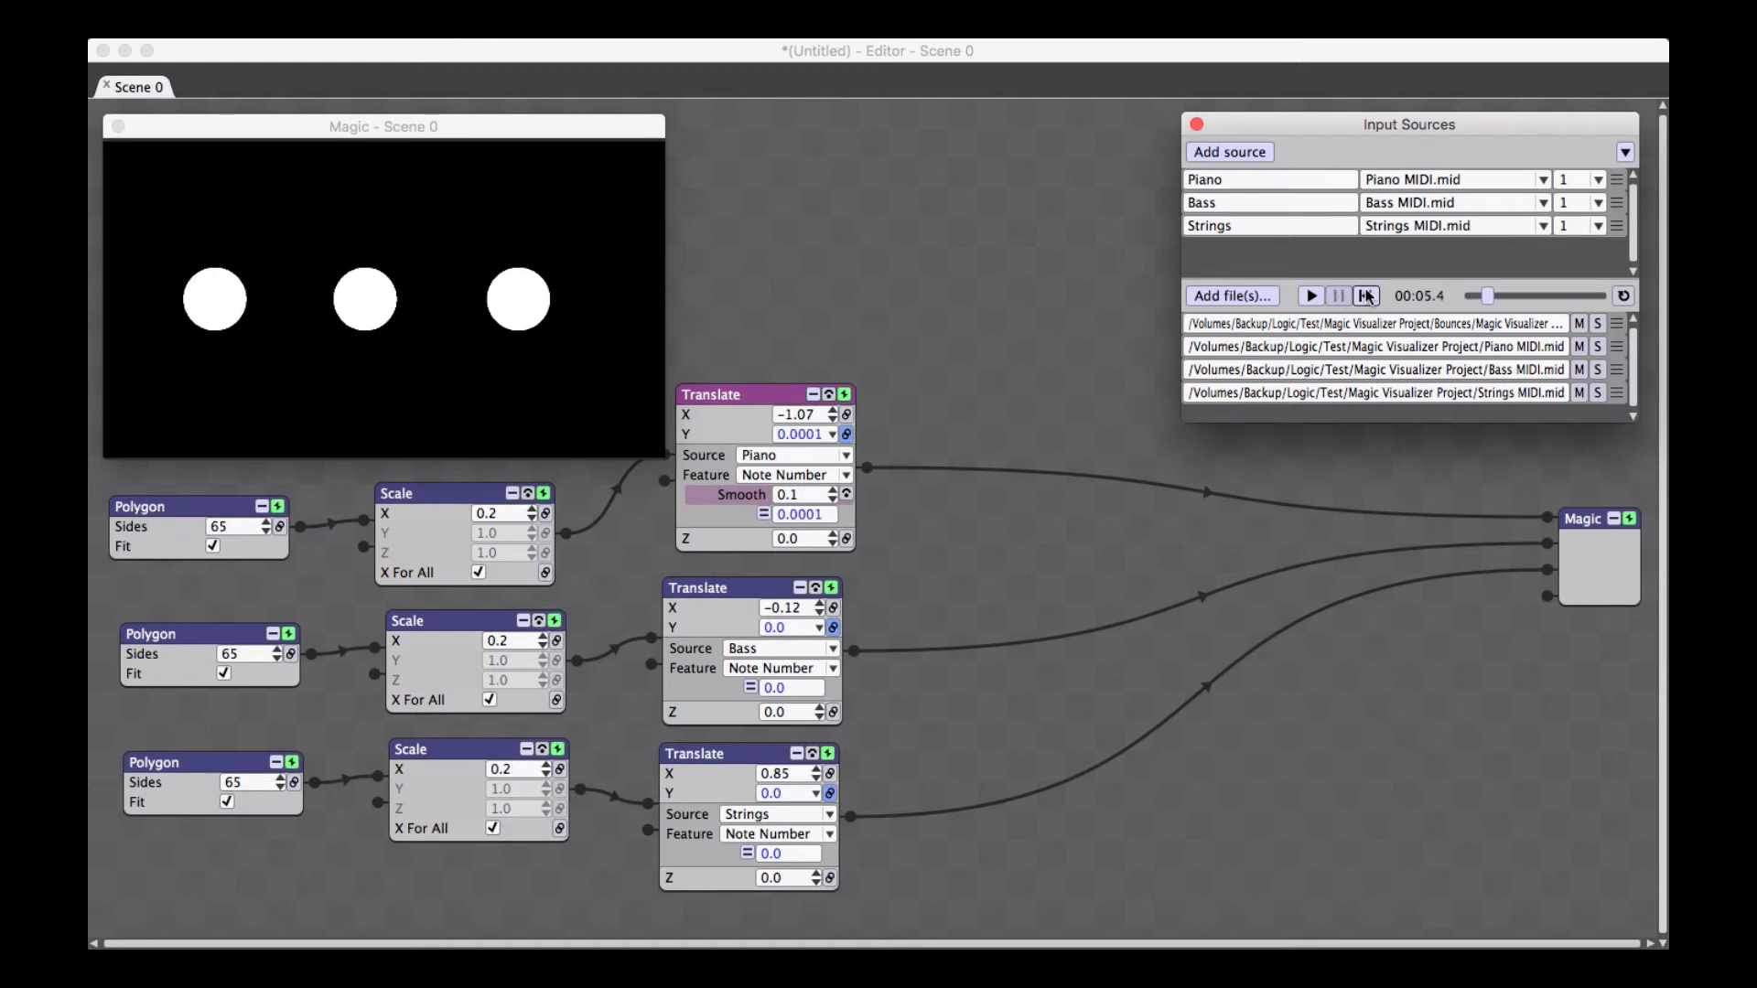
click(1365, 296)
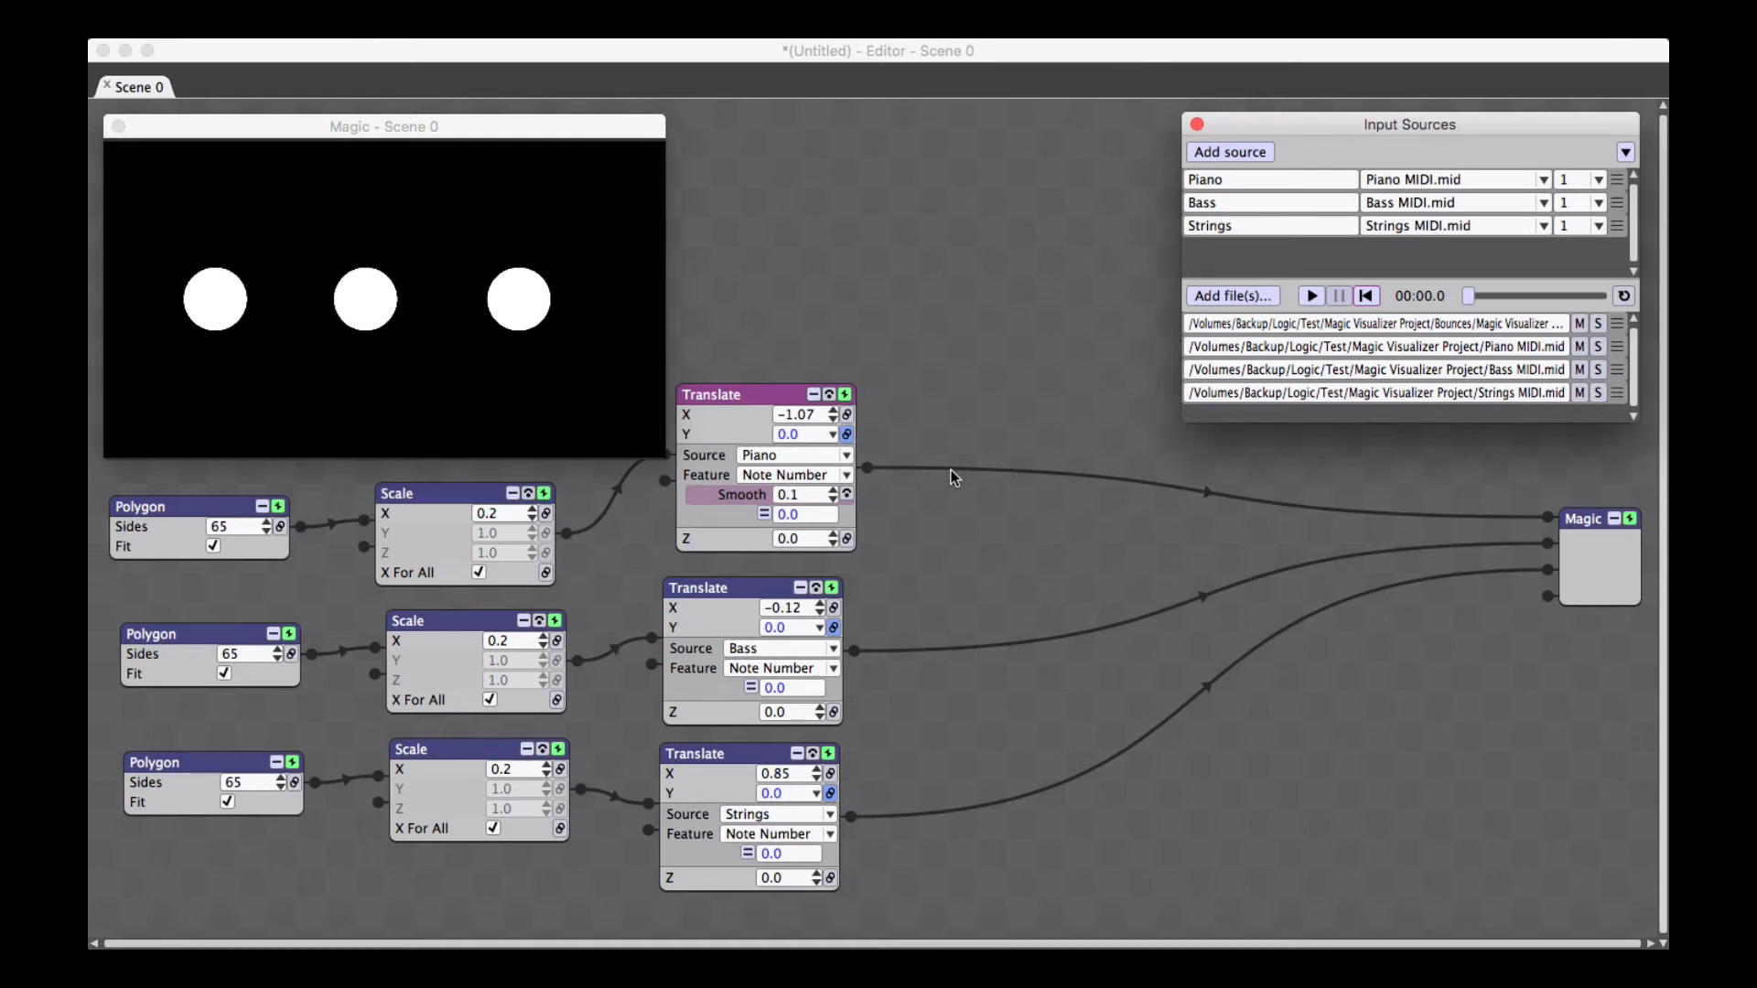
Add a ColorHSB module to the scene and place it just below the Magic output module
right_click(839, 259)
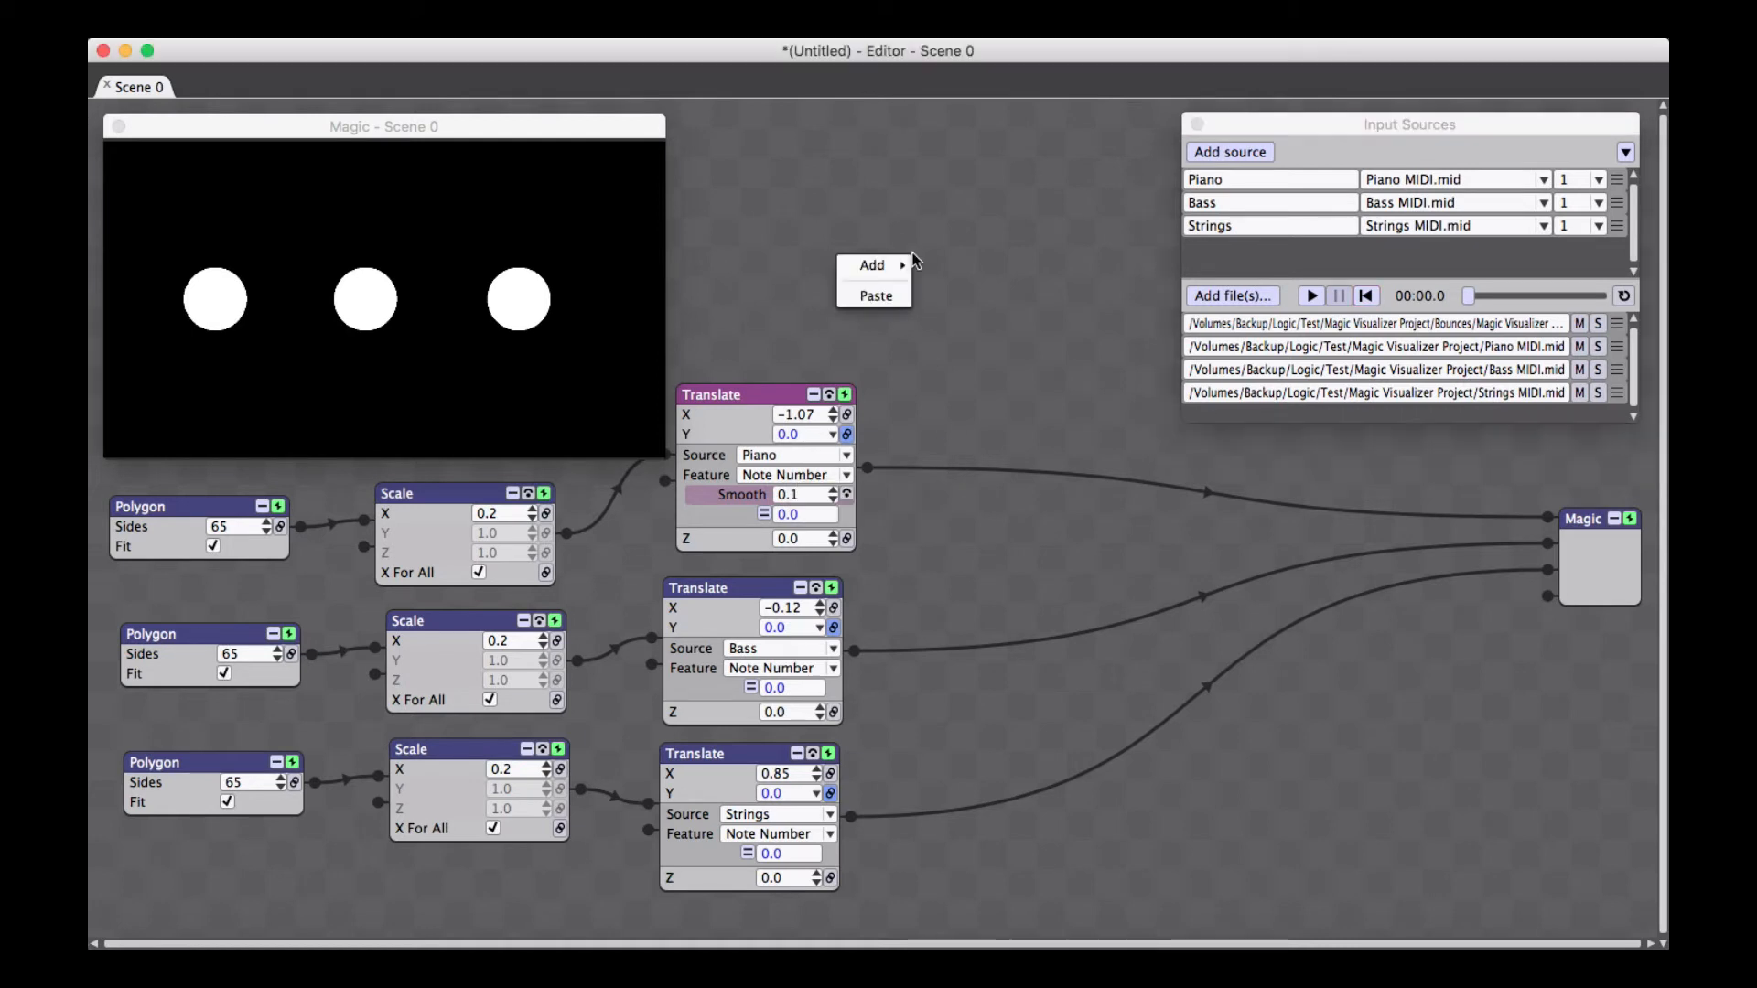
mouse_move(872, 266)
mouse_move(957, 267)
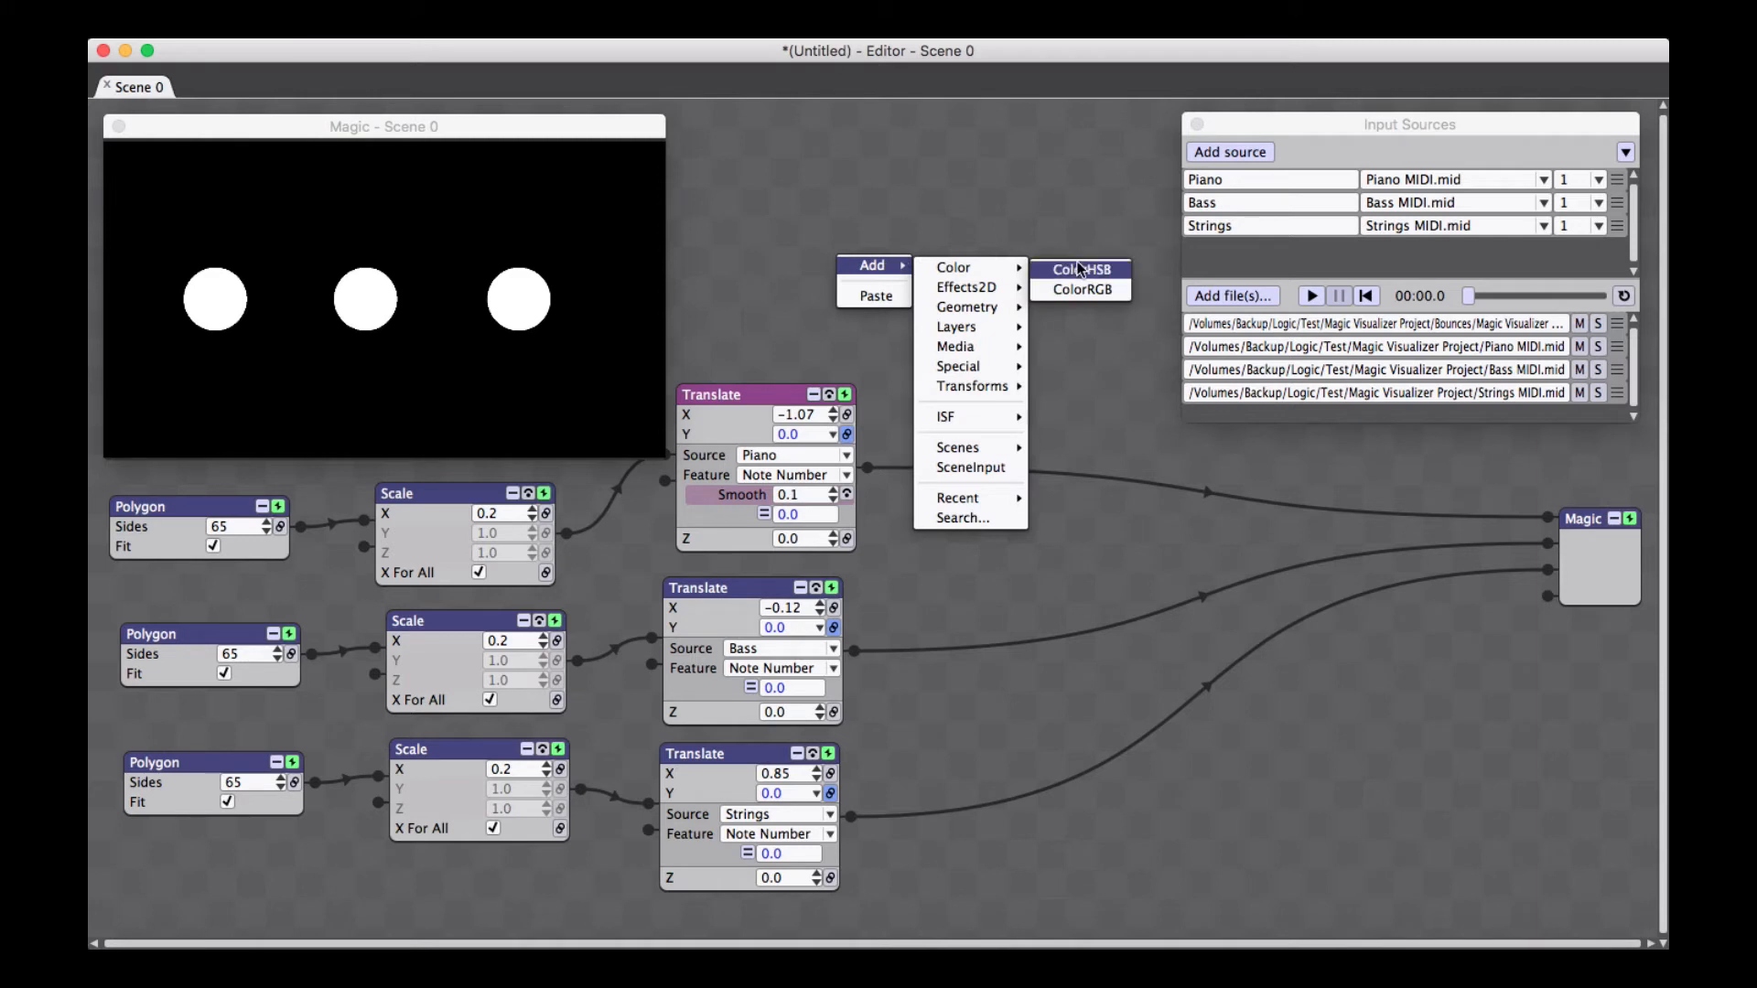
click(1078, 268)
drag(1019, 262, 1358, 750)
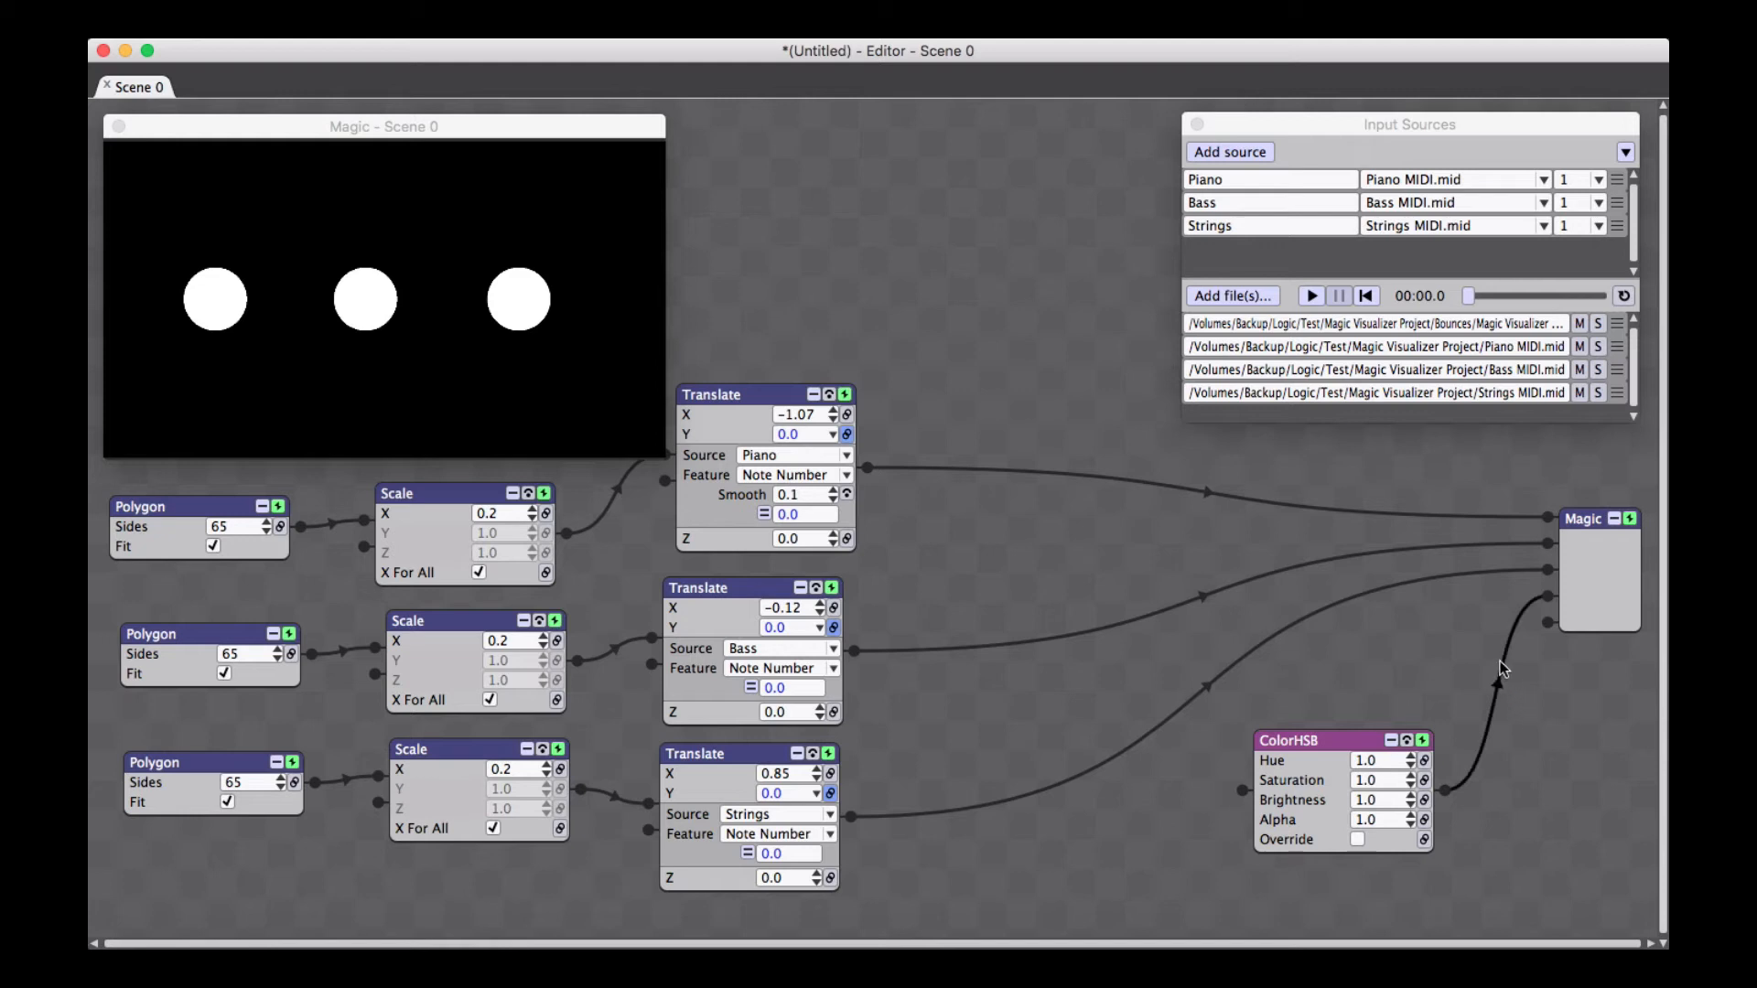
Wire the ColorHSB module between the first Translate and the Magic output, and place it beside that Translate
drag(1501, 663, 1525, 805)
drag(1067, 473, 1442, 789)
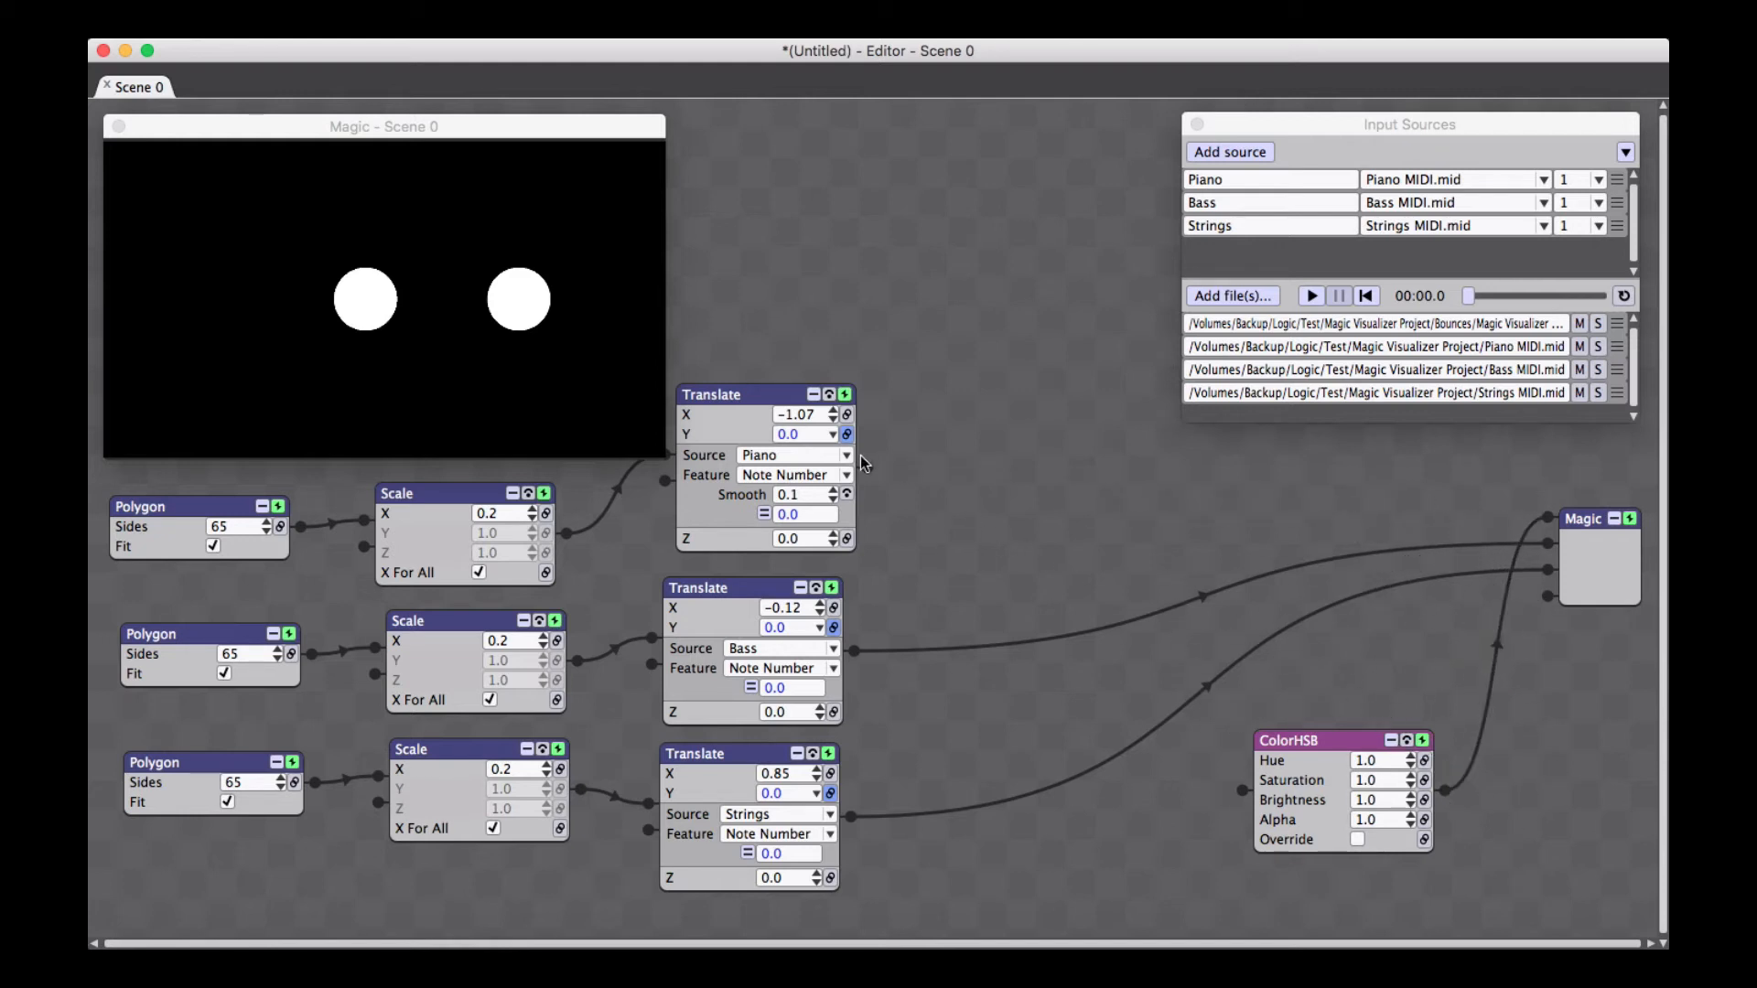
drag(867, 469, 1244, 778)
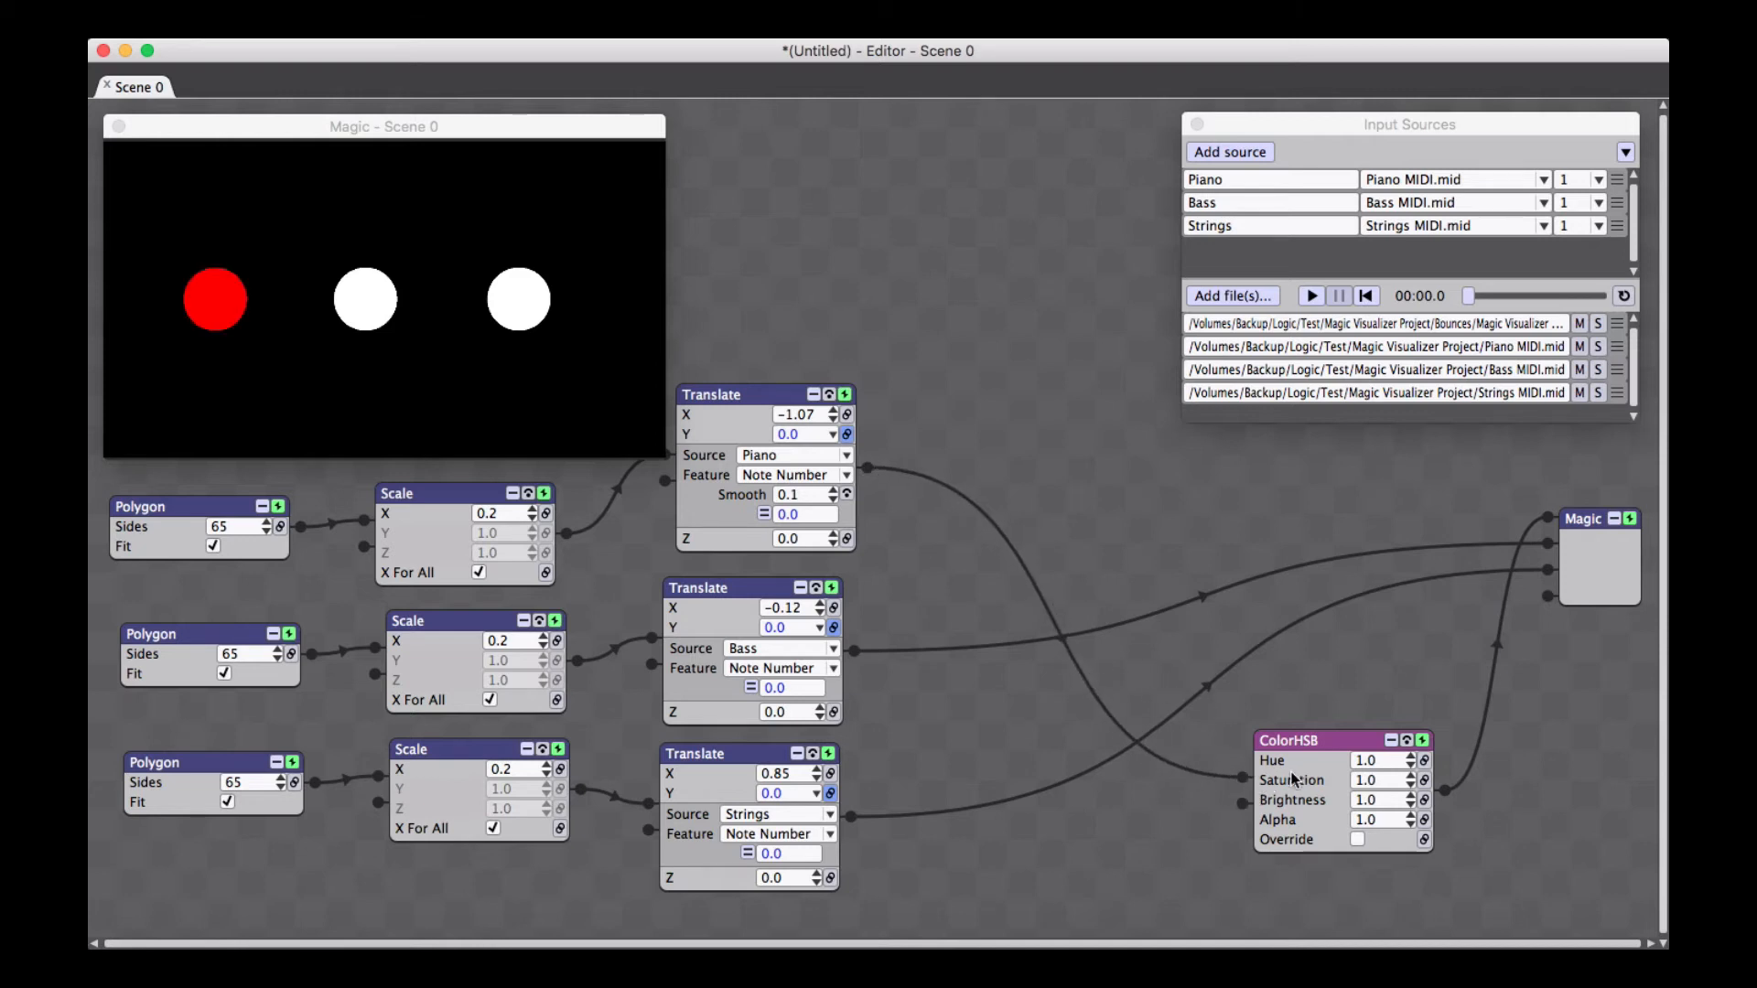
drag(1317, 733, 1065, 407)
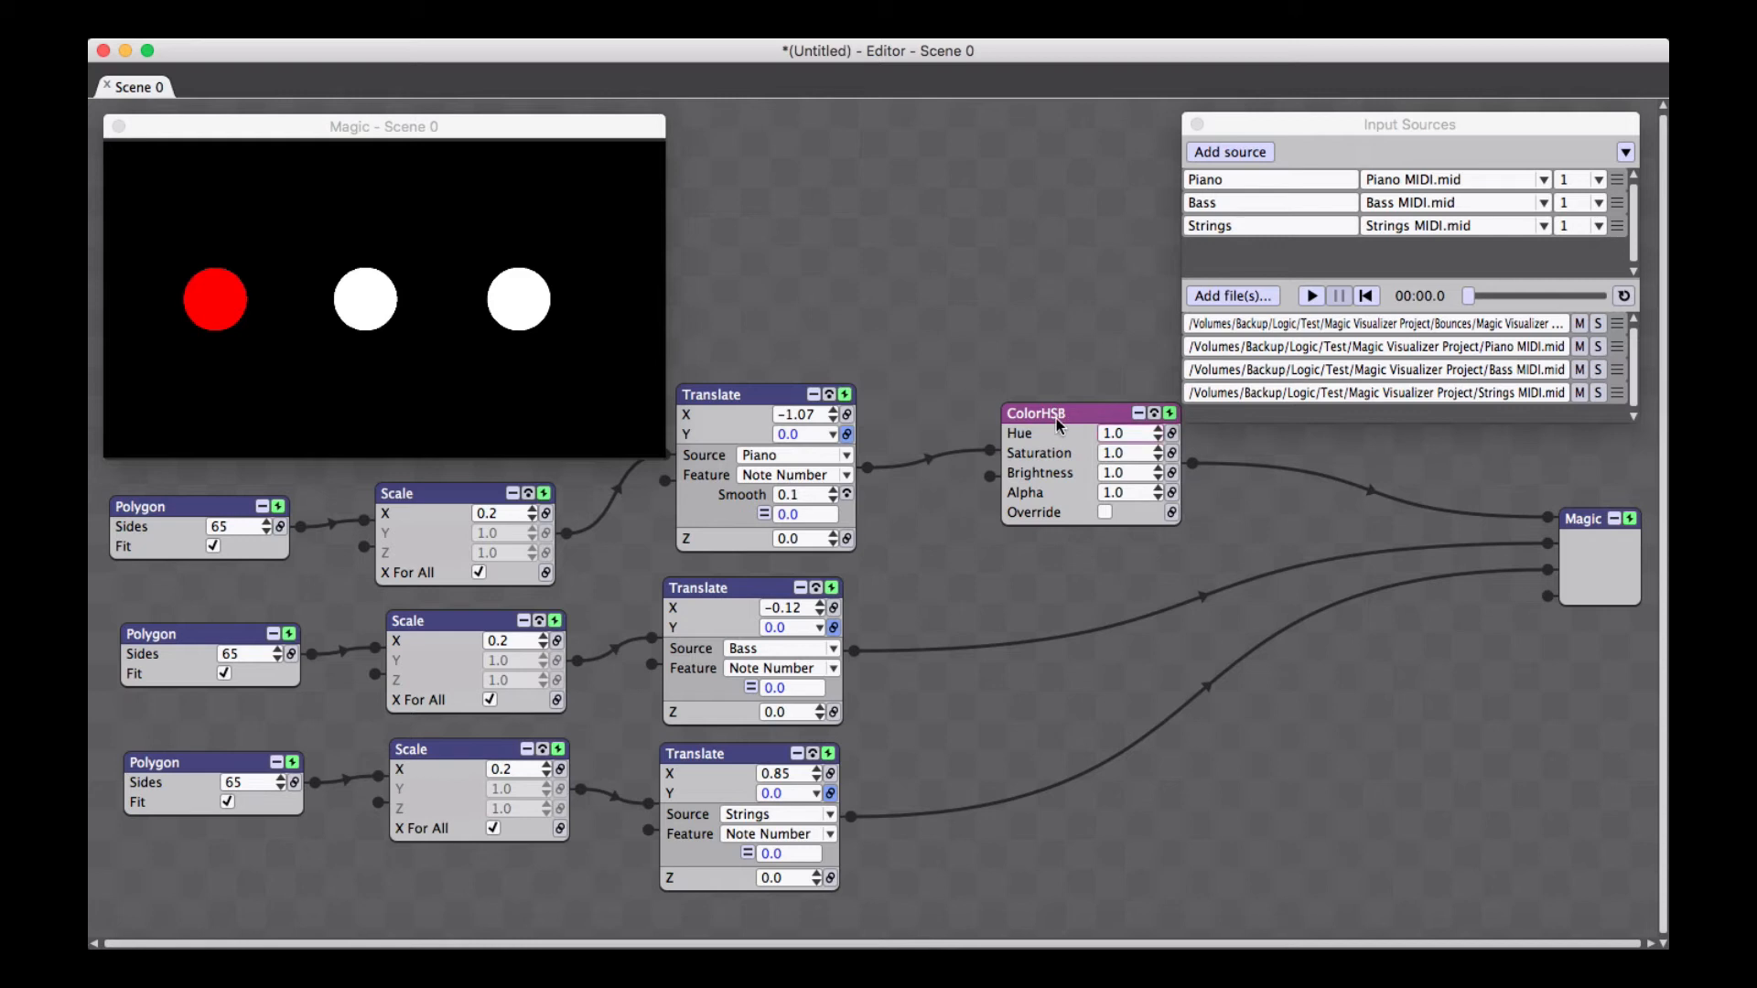
Delete the existing ColorHSB module and insert a new one directly on the connection from the first Translate to Magic
key(Delete)
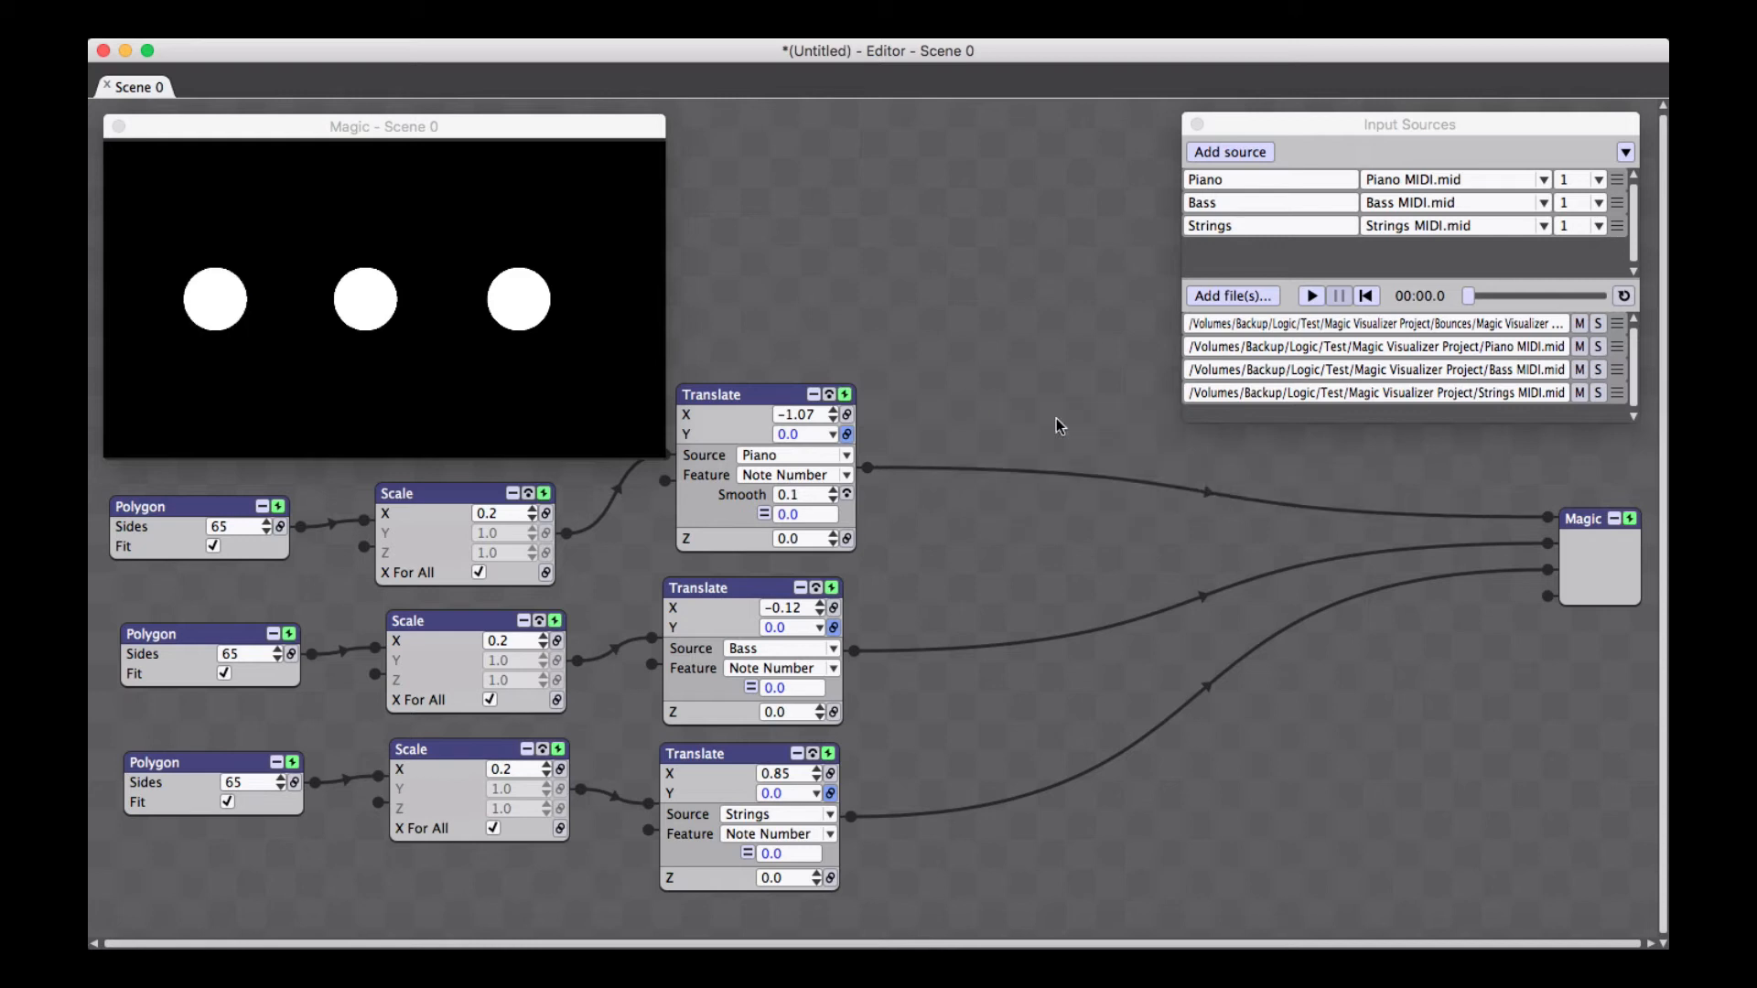
right_click(1052, 474)
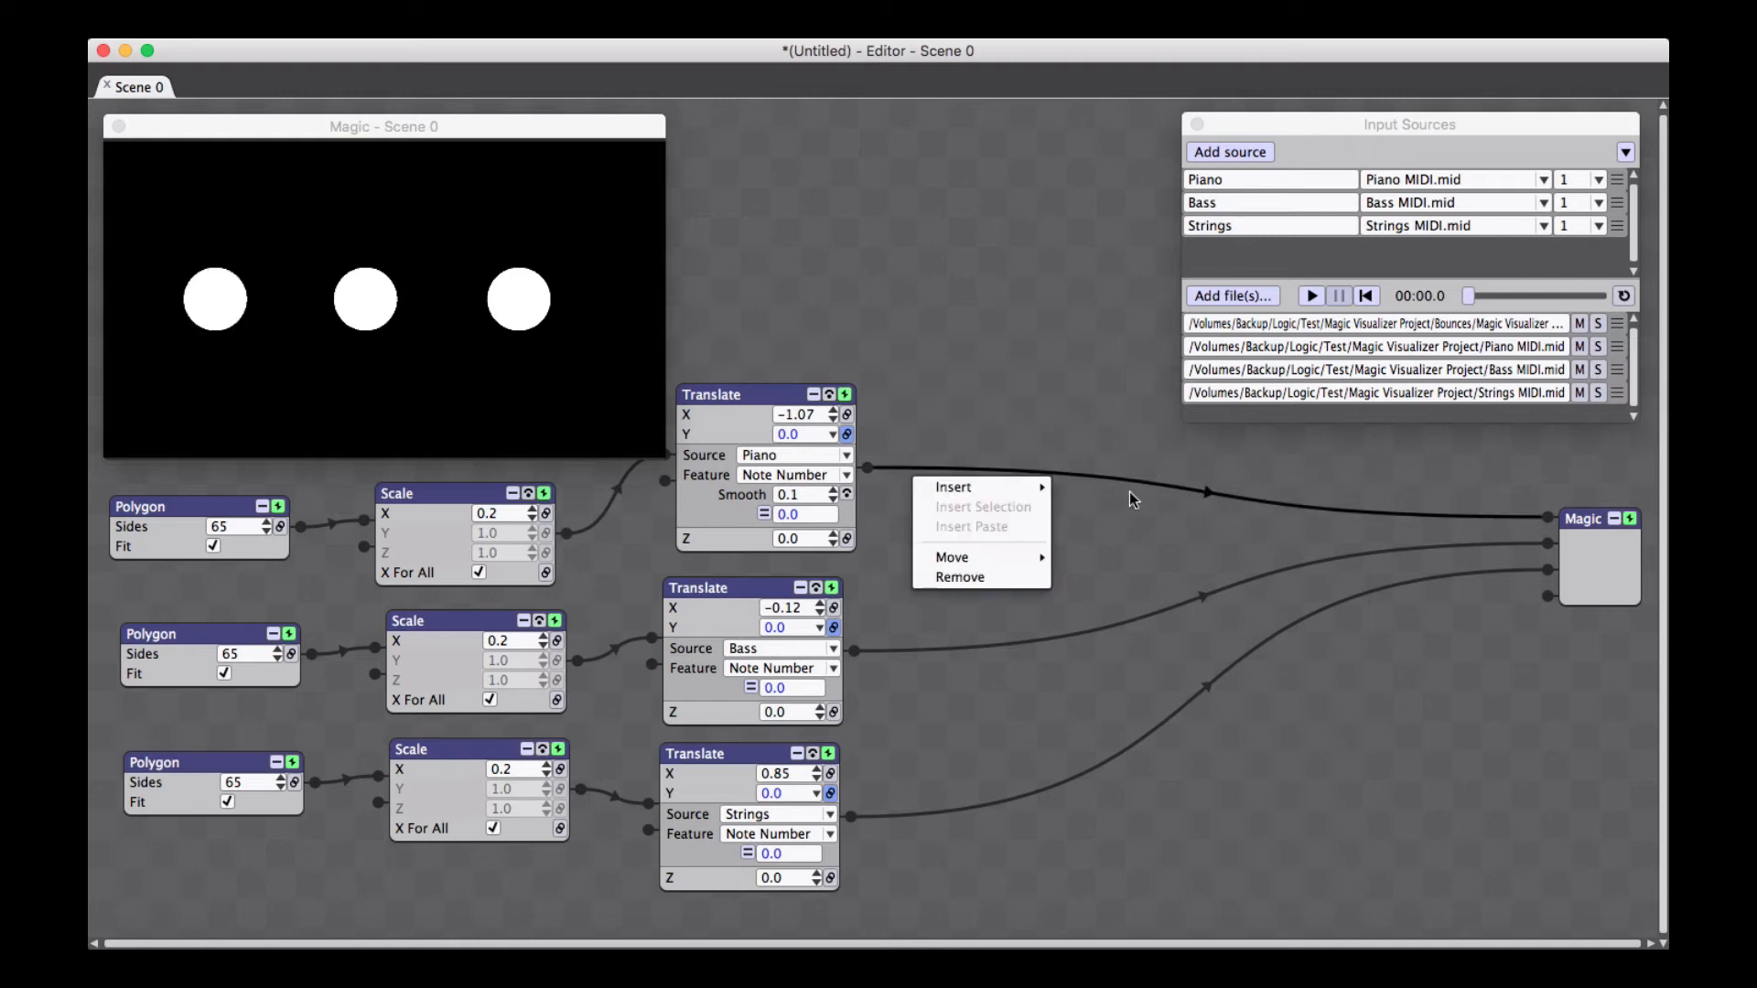
mouse_move(1021, 491)
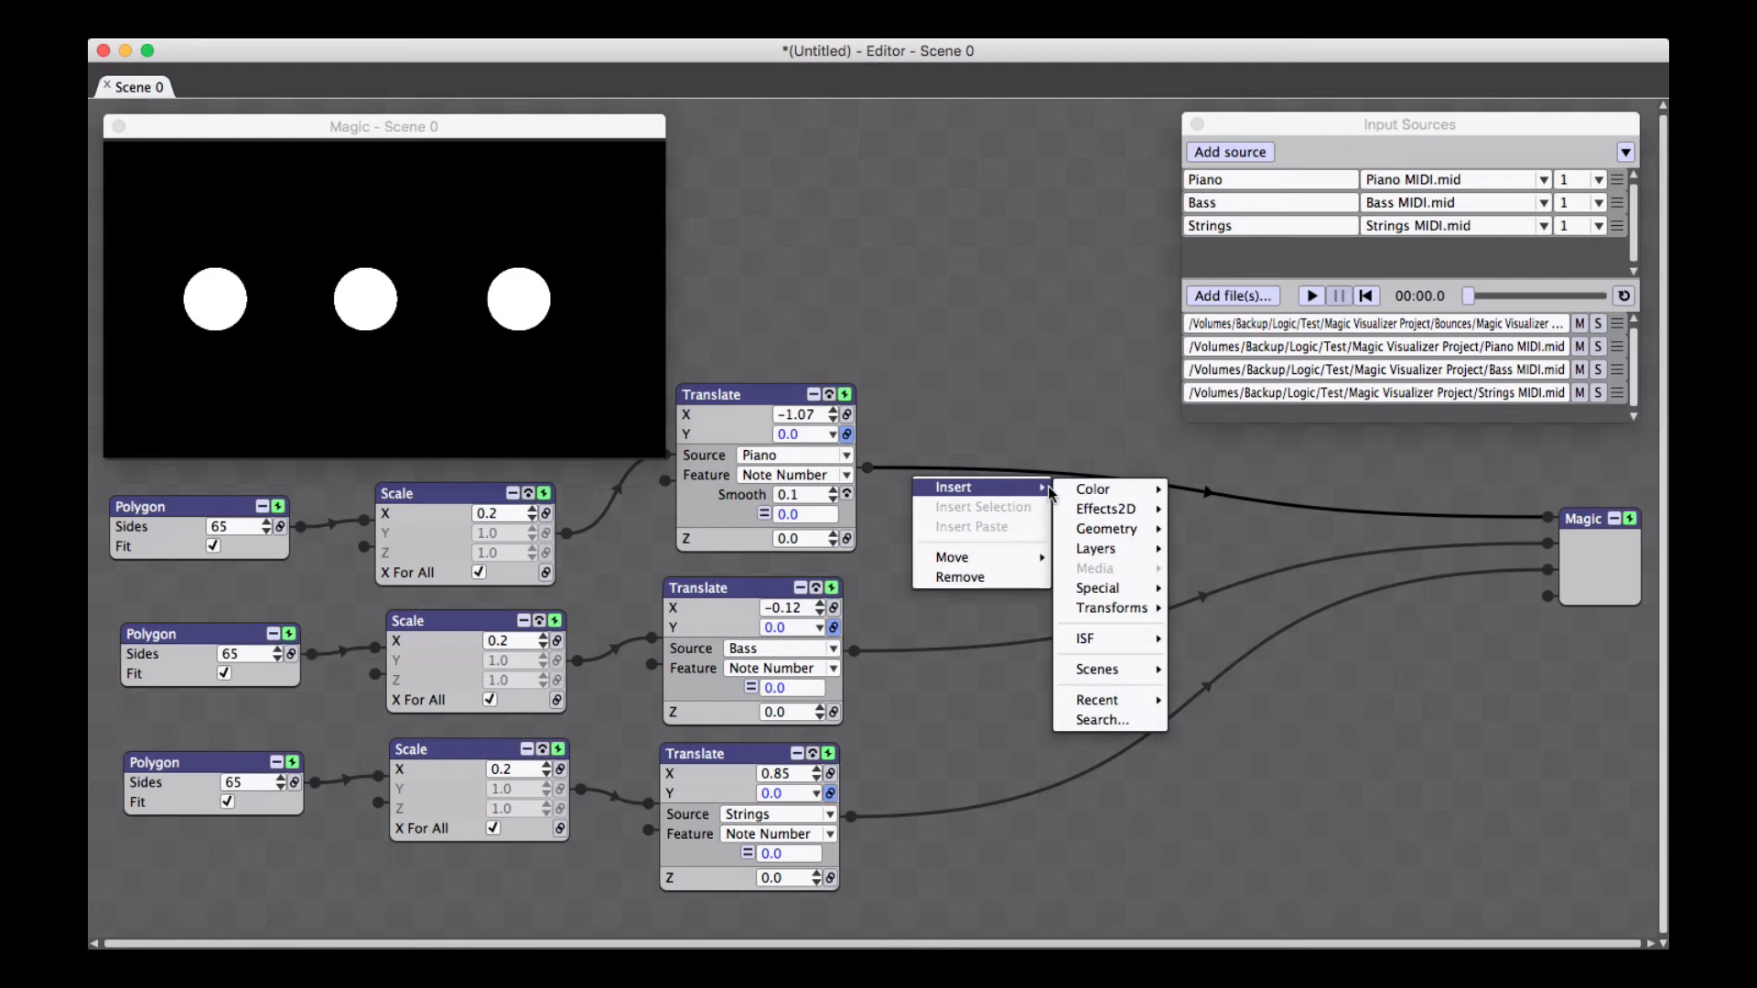
mouse_move(1098, 490)
click(1200, 492)
drag(1132, 445, 1025, 440)
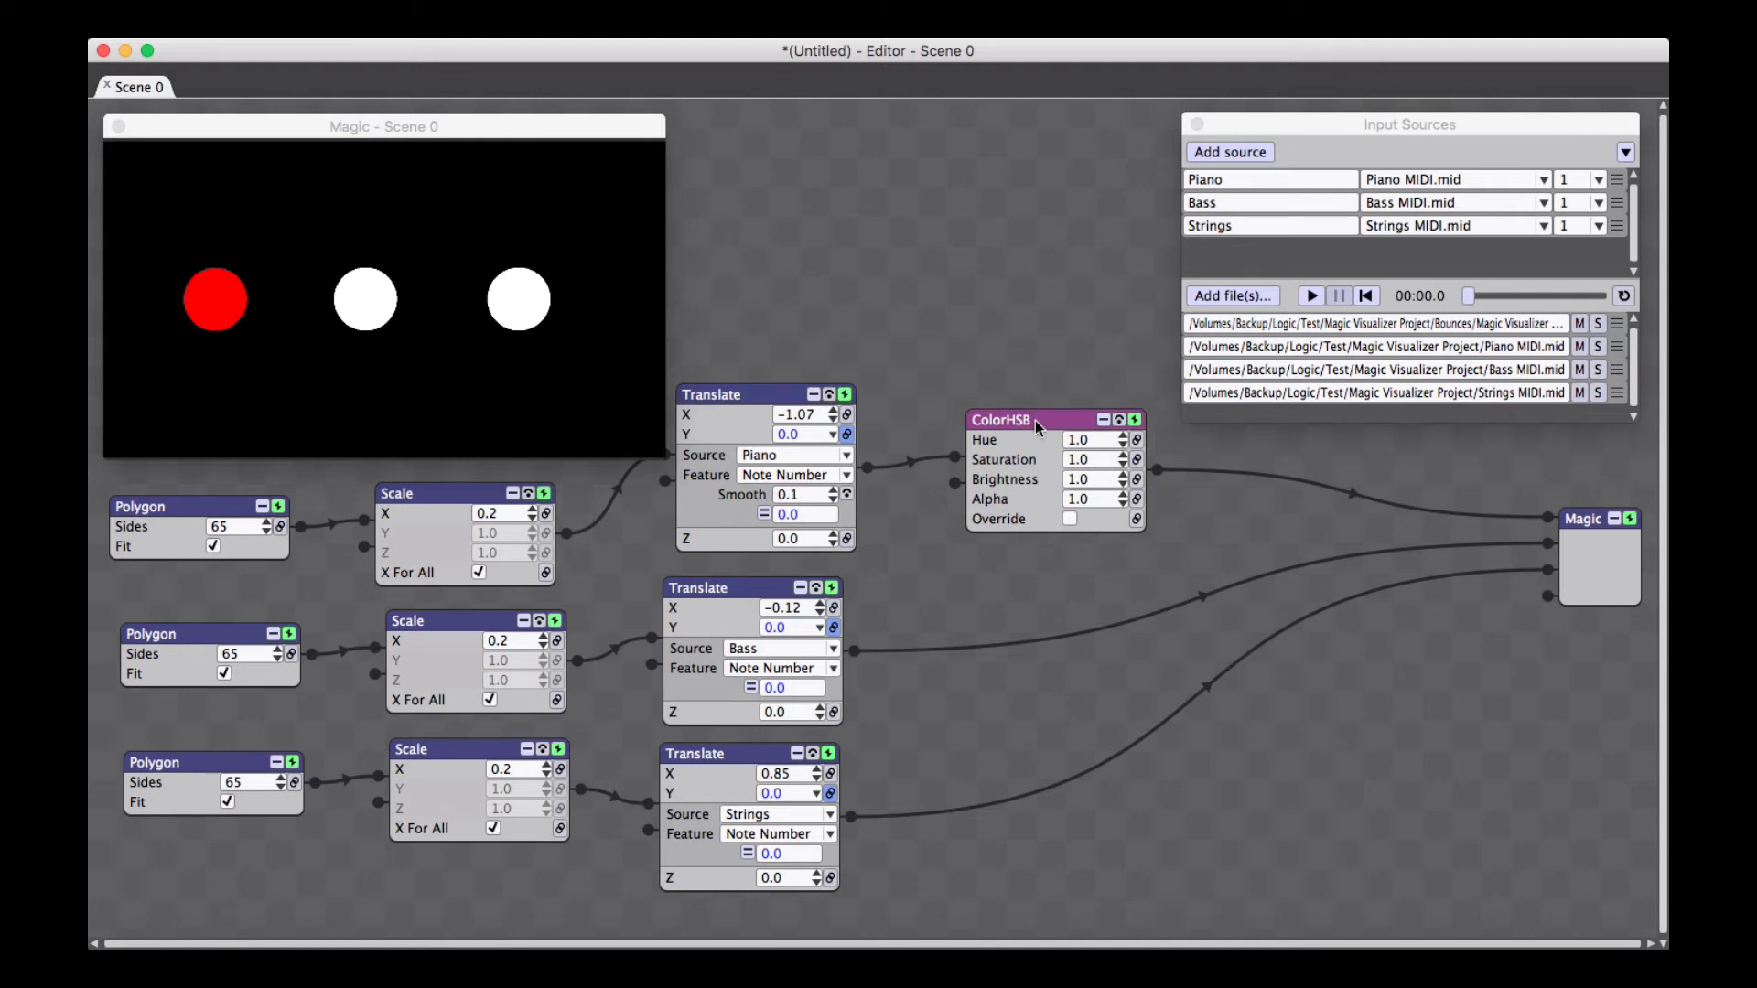
Drive the new ColorHSB module's Hue with the Piano source's Note Number, keeping the module beside the first Translate
drag(1035, 420, 1042, 353)
click(1112, 427)
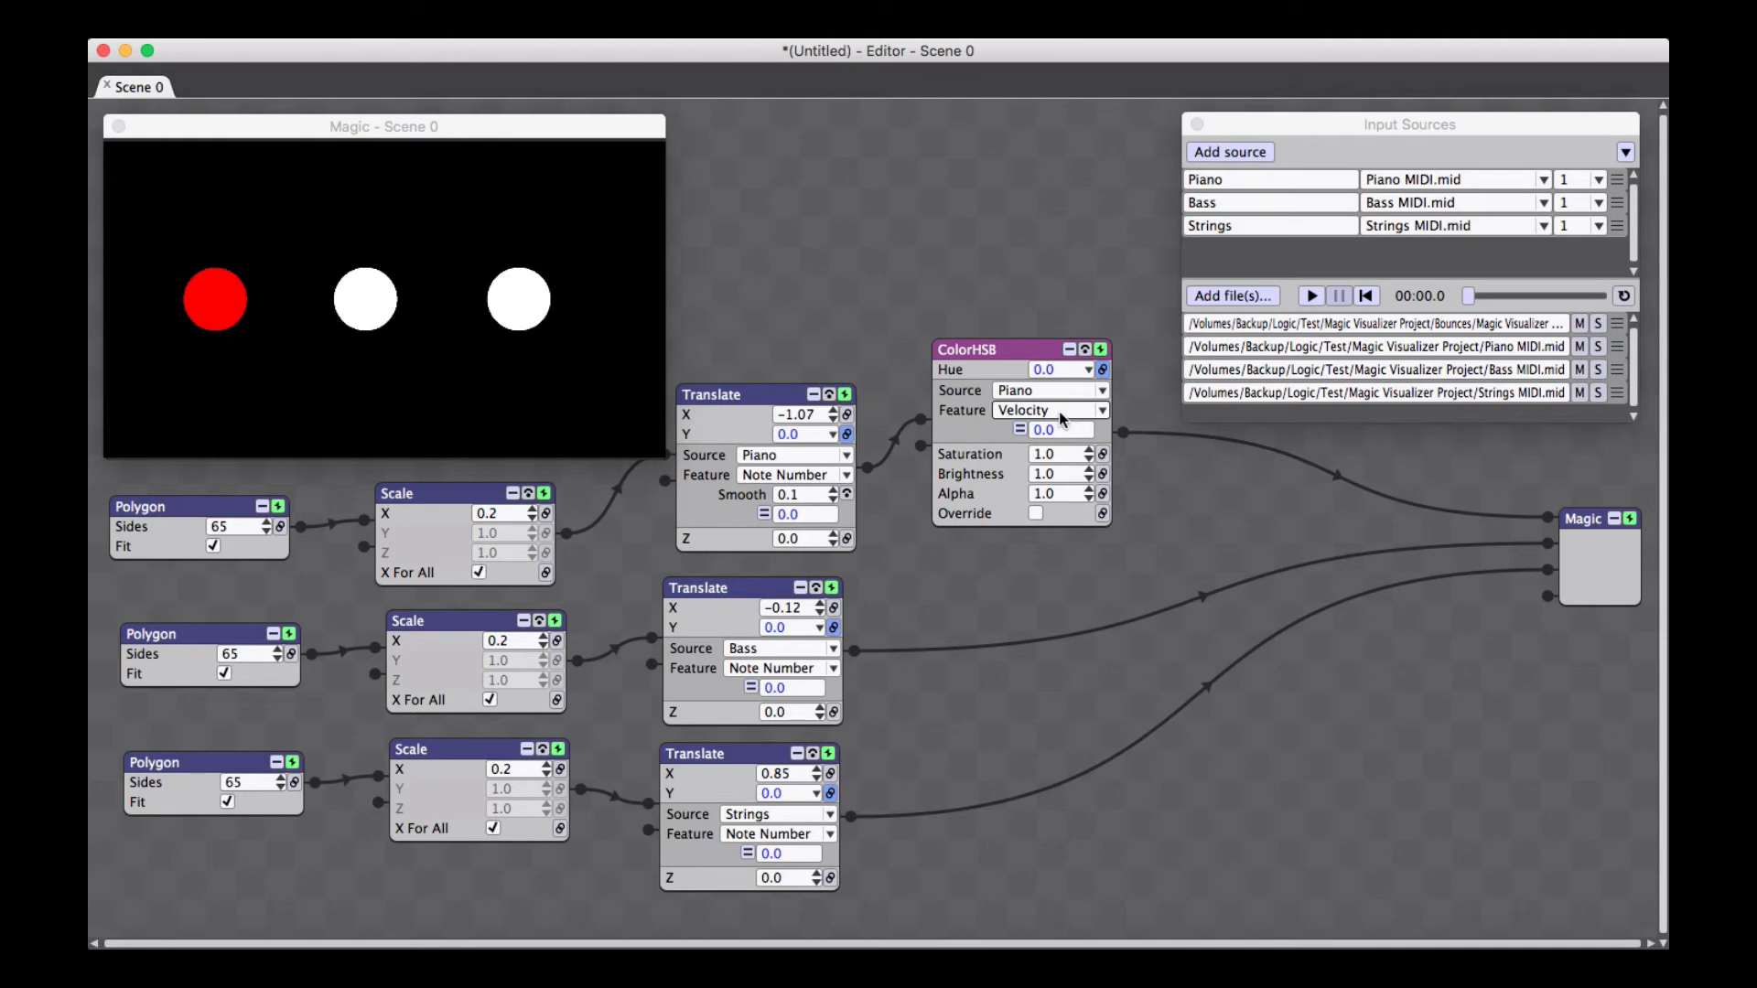
click(1060, 412)
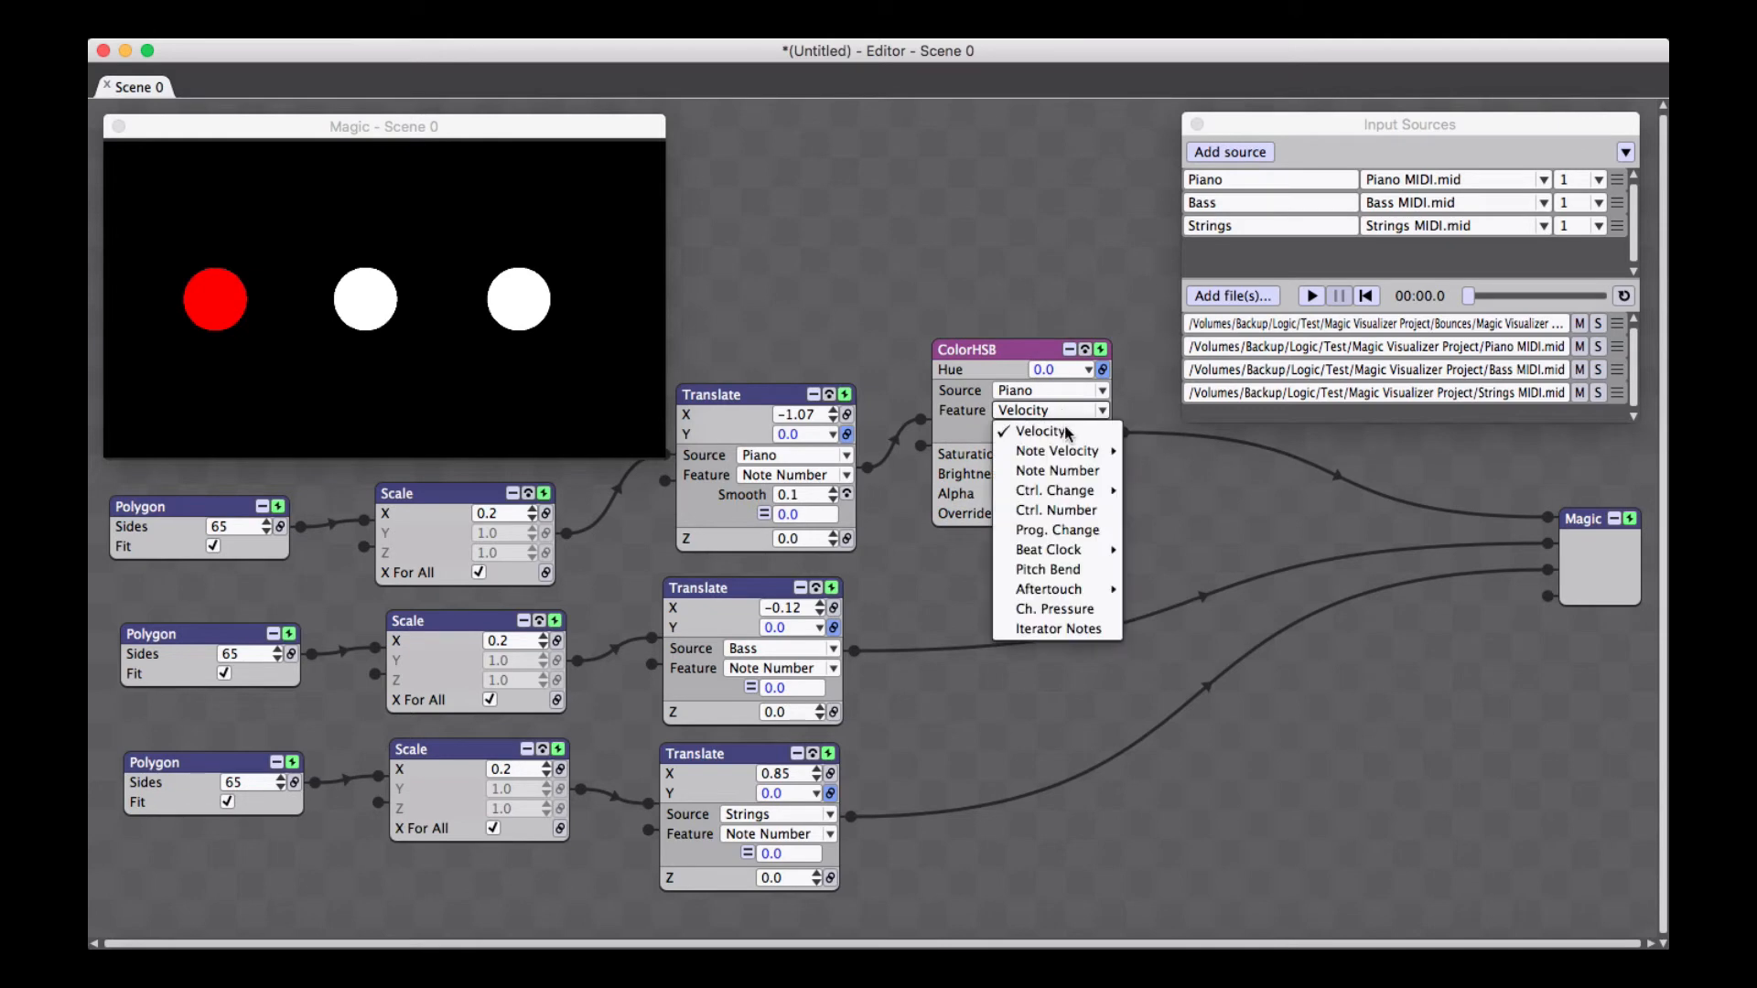
click(1095, 472)
drag(1033, 350, 1061, 386)
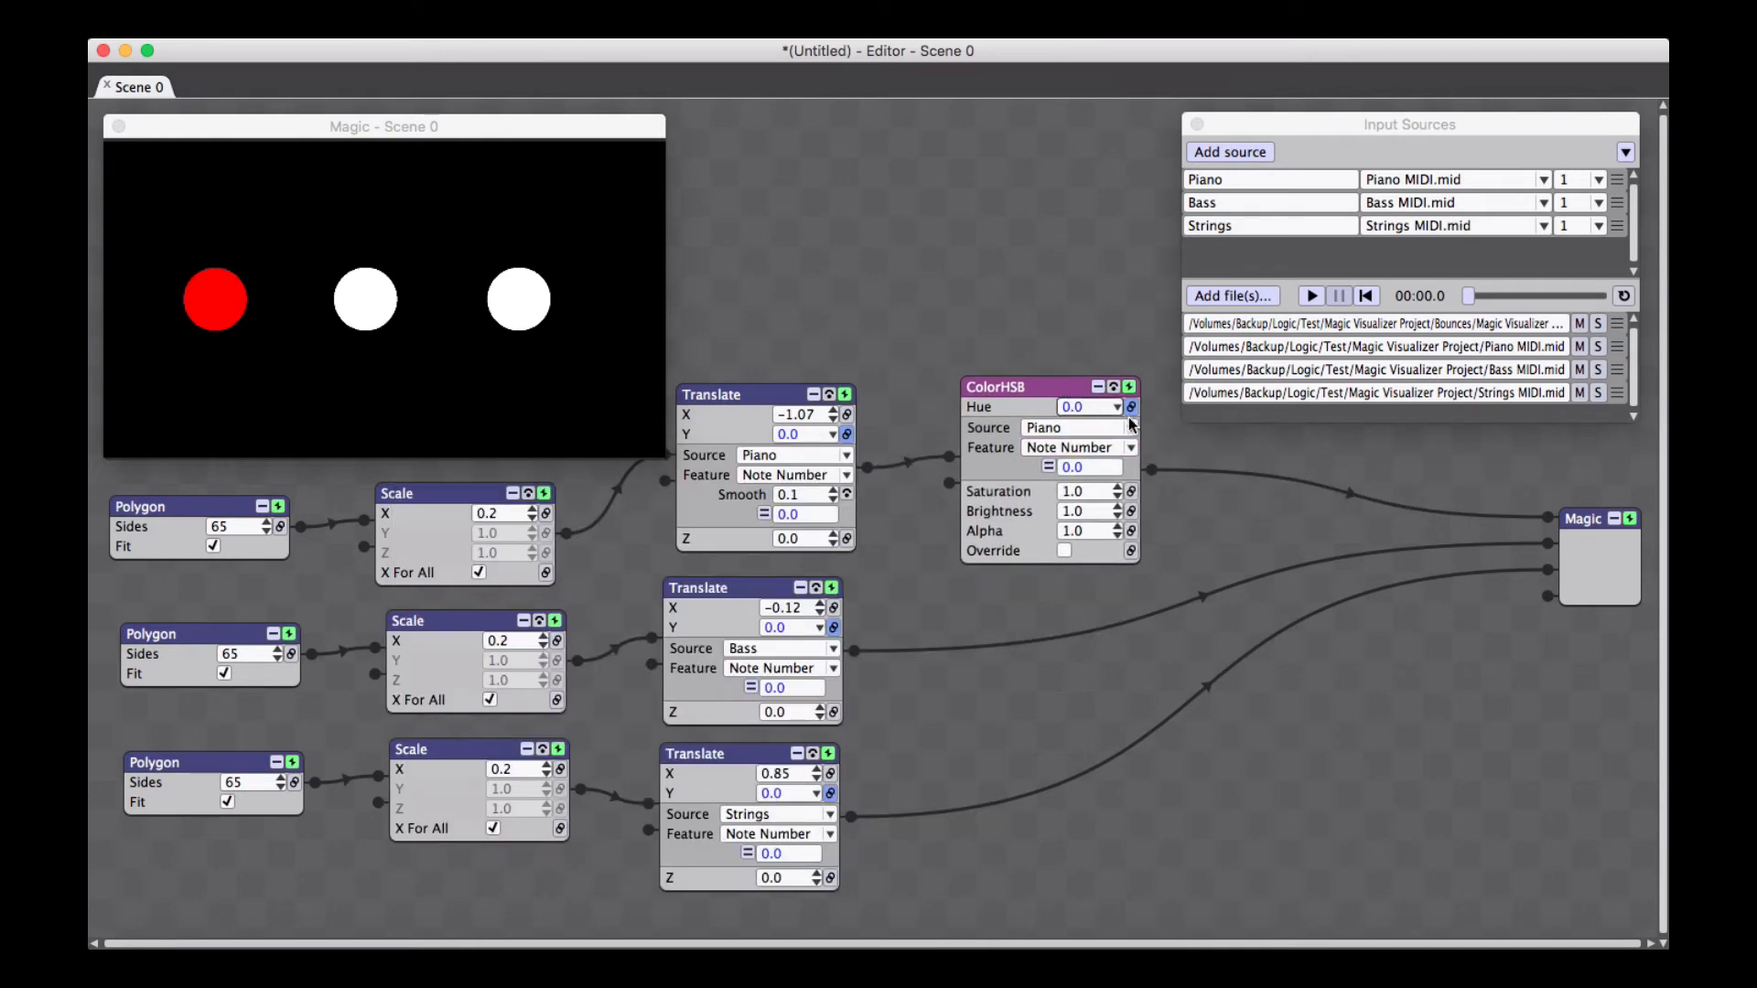
Play the files to check the piano circle's color changes, replay from the beginning, and rewind to the start
click(1311, 296)
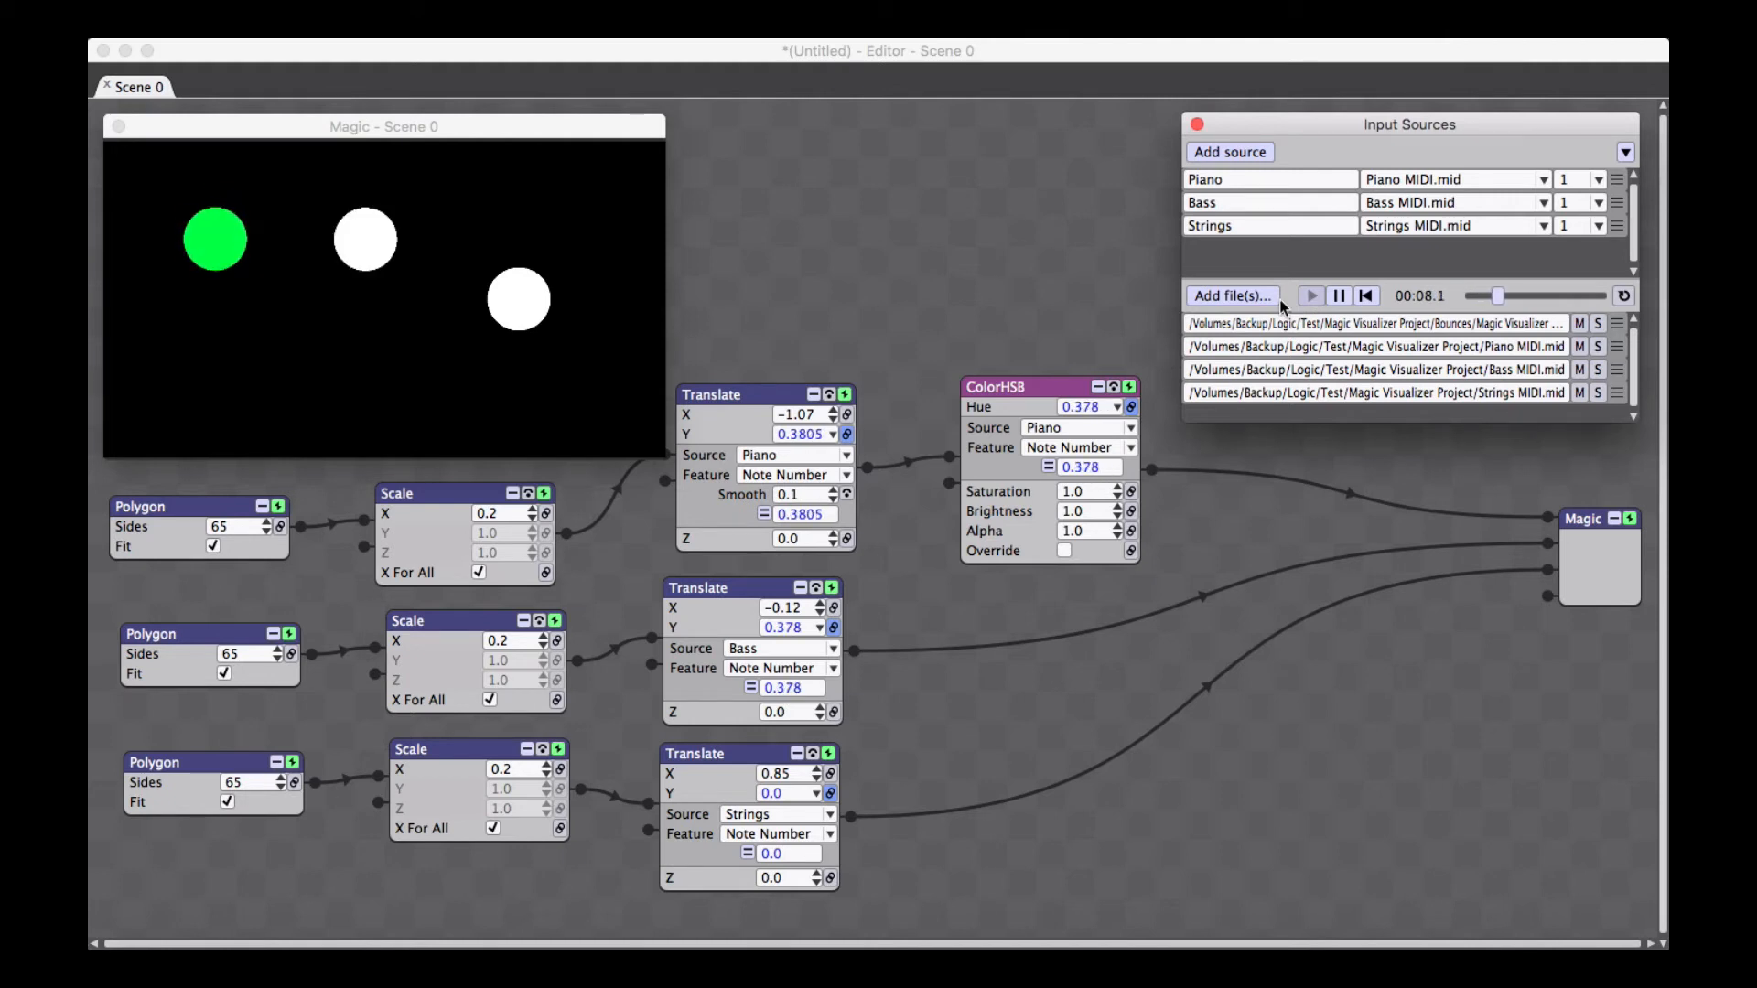
click(1365, 296)
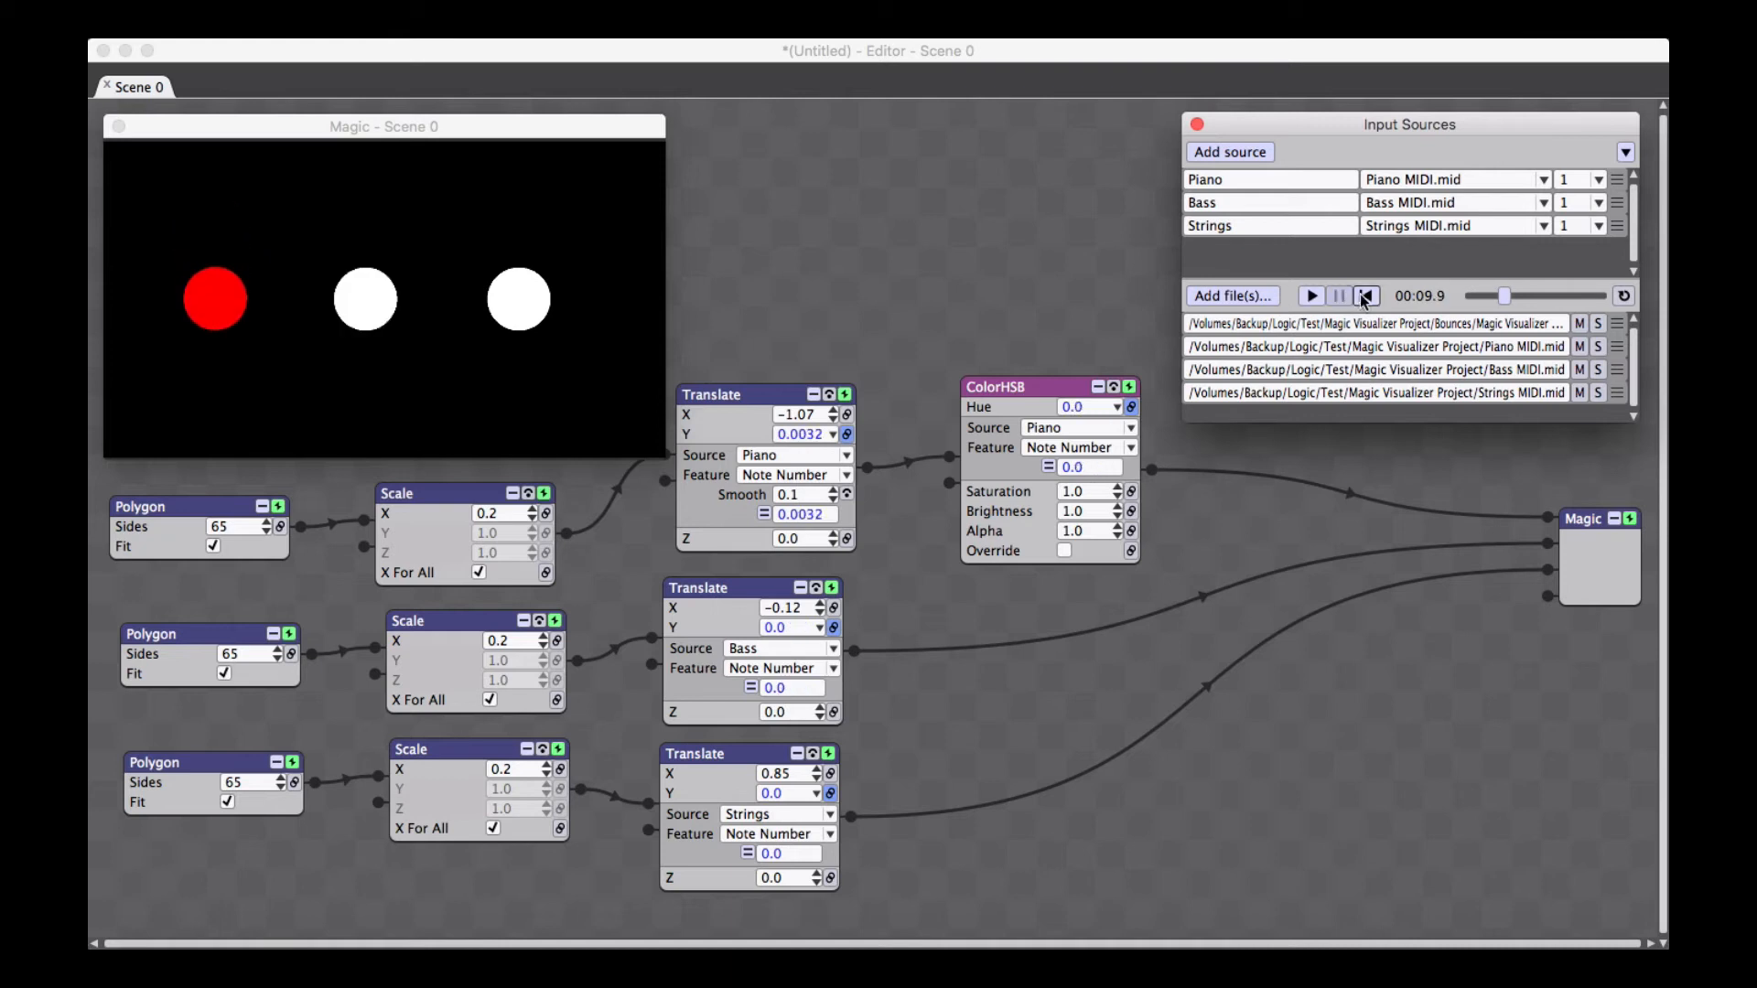
drag(1064, 387, 1031, 368)
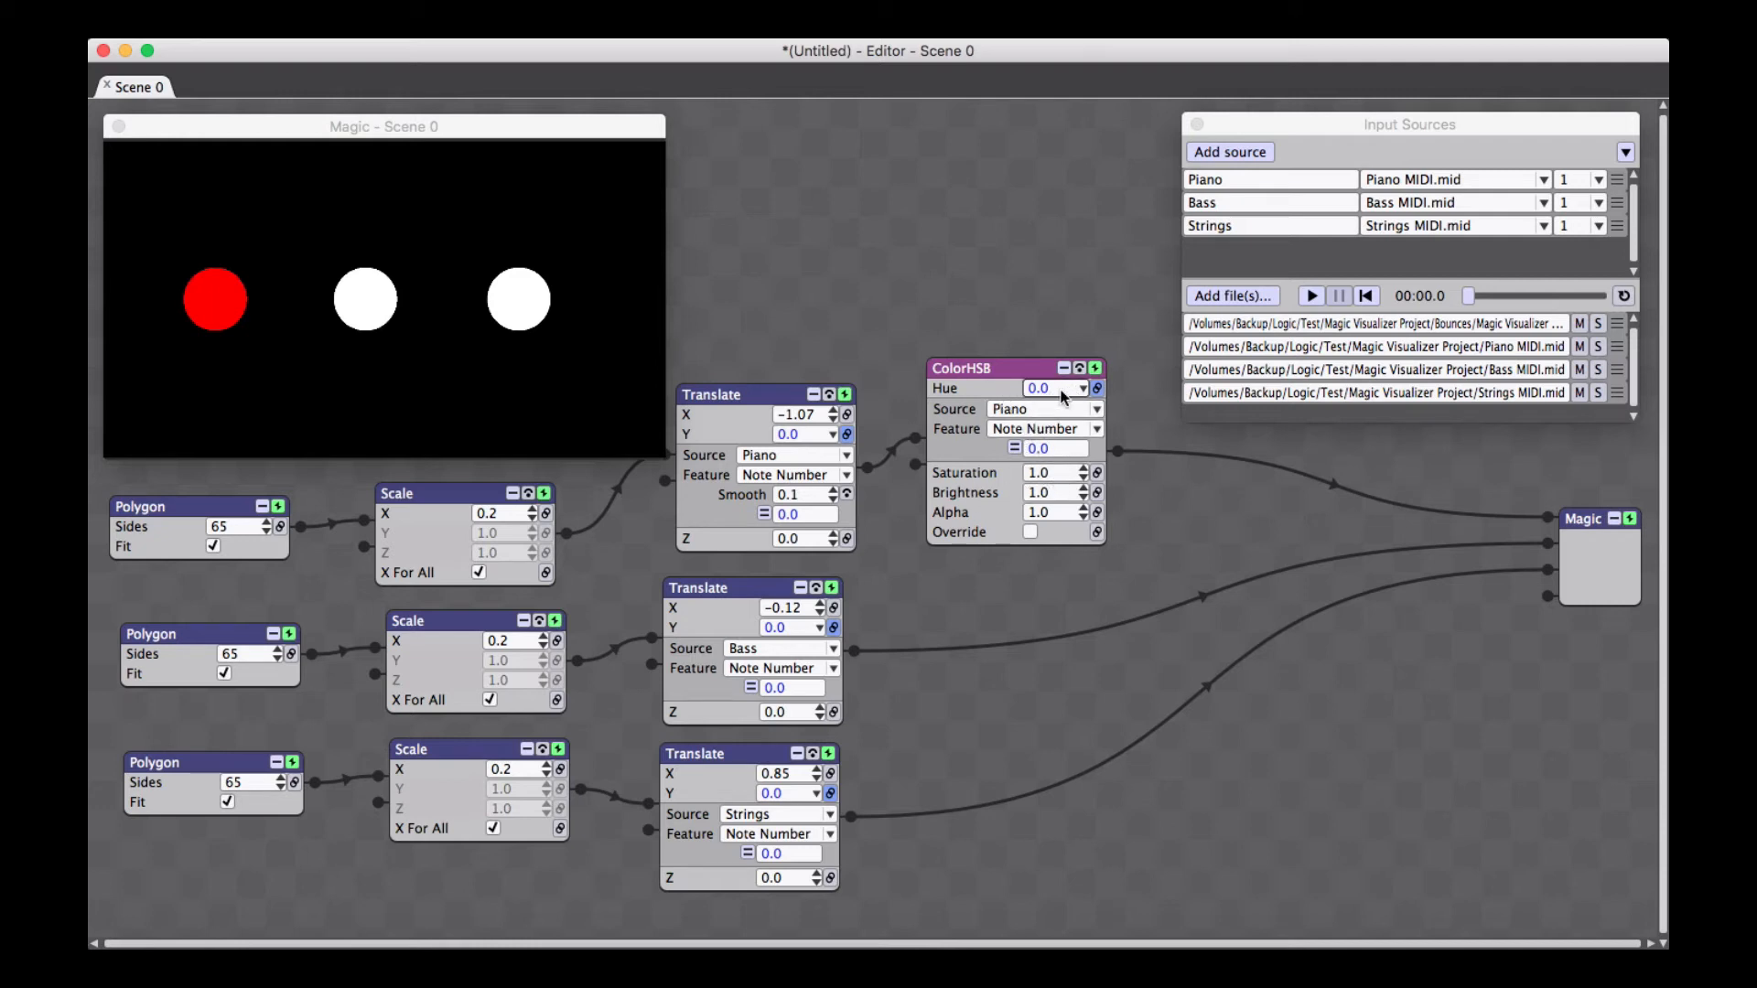
click(1310, 293)
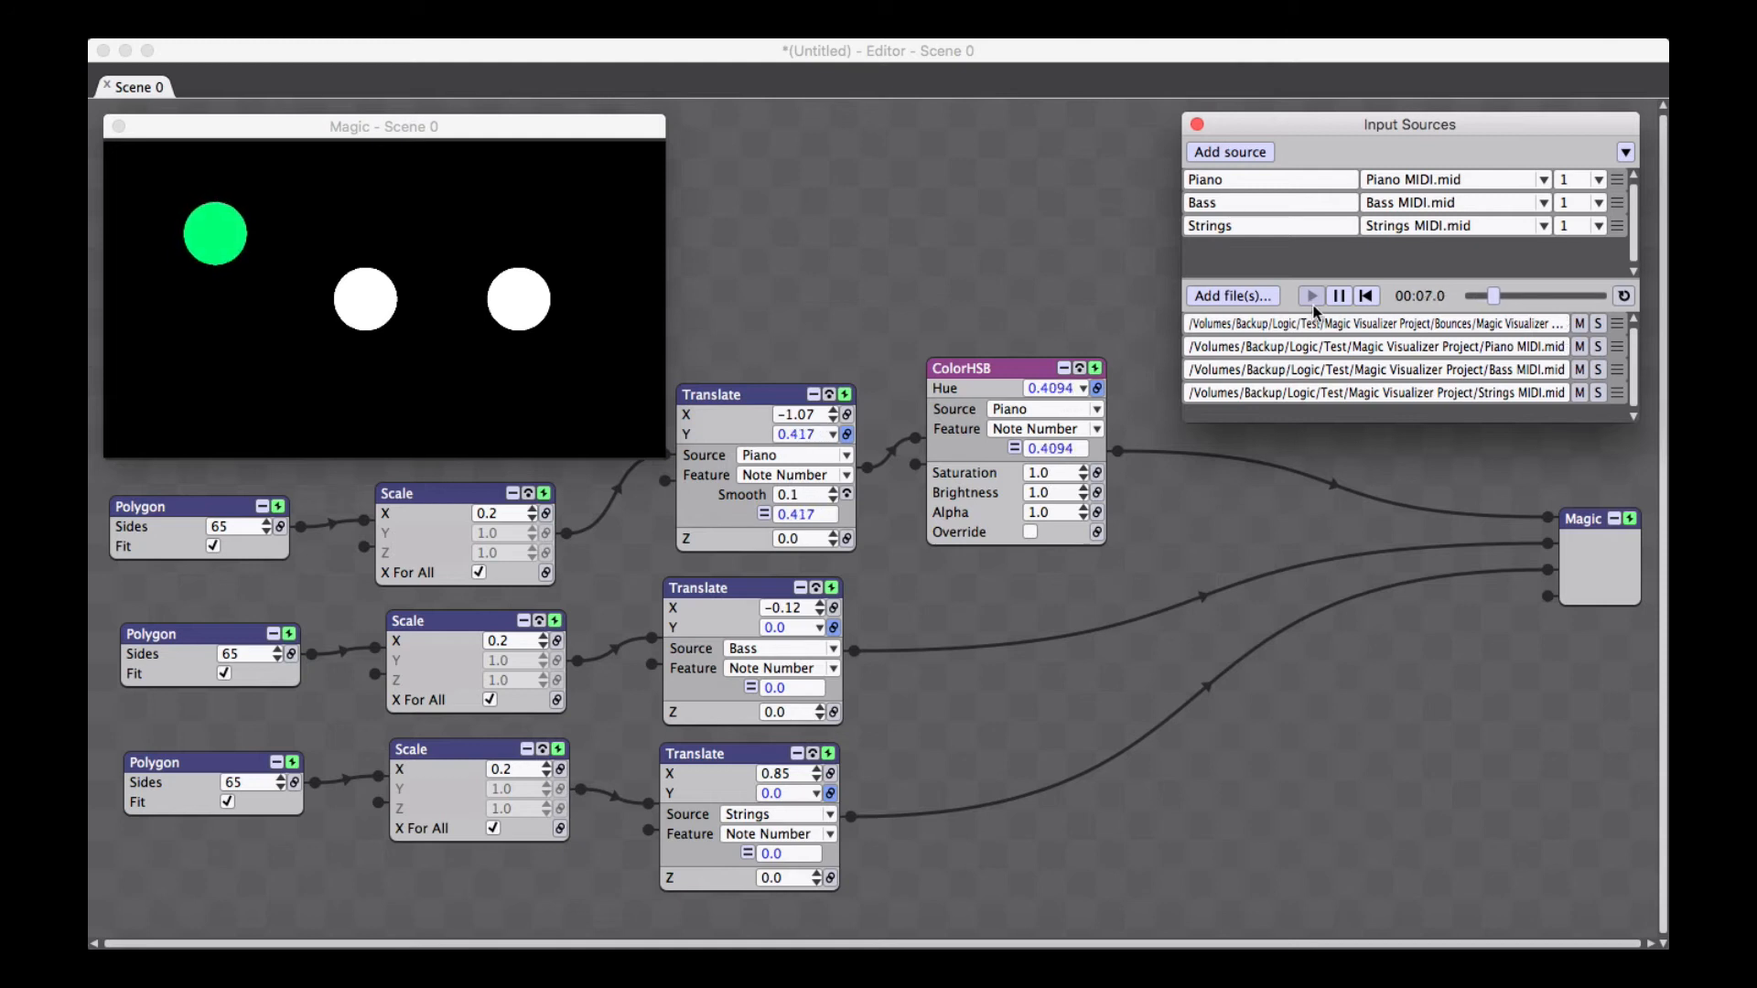
click(1339, 296)
click(1365, 295)
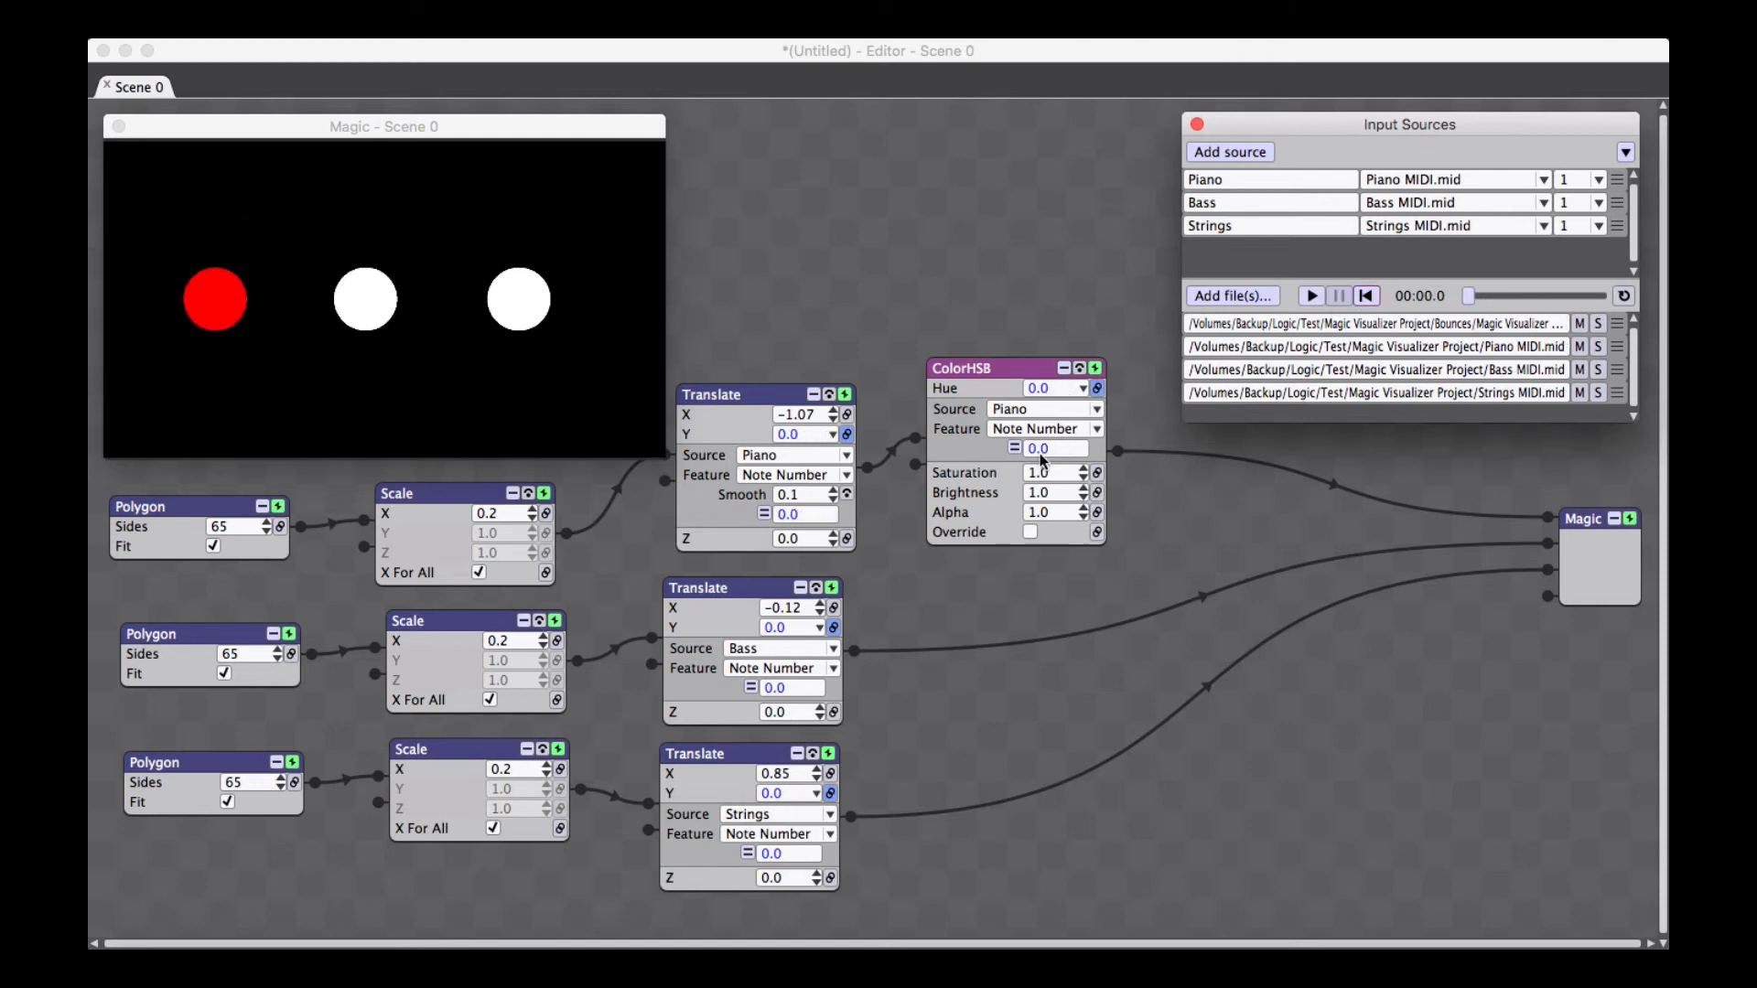
Move the first ColorHSB up for room and insert another ColorHSB on the connection between the second Translate and Magic
double_click(1007, 367)
double_click(968, 365)
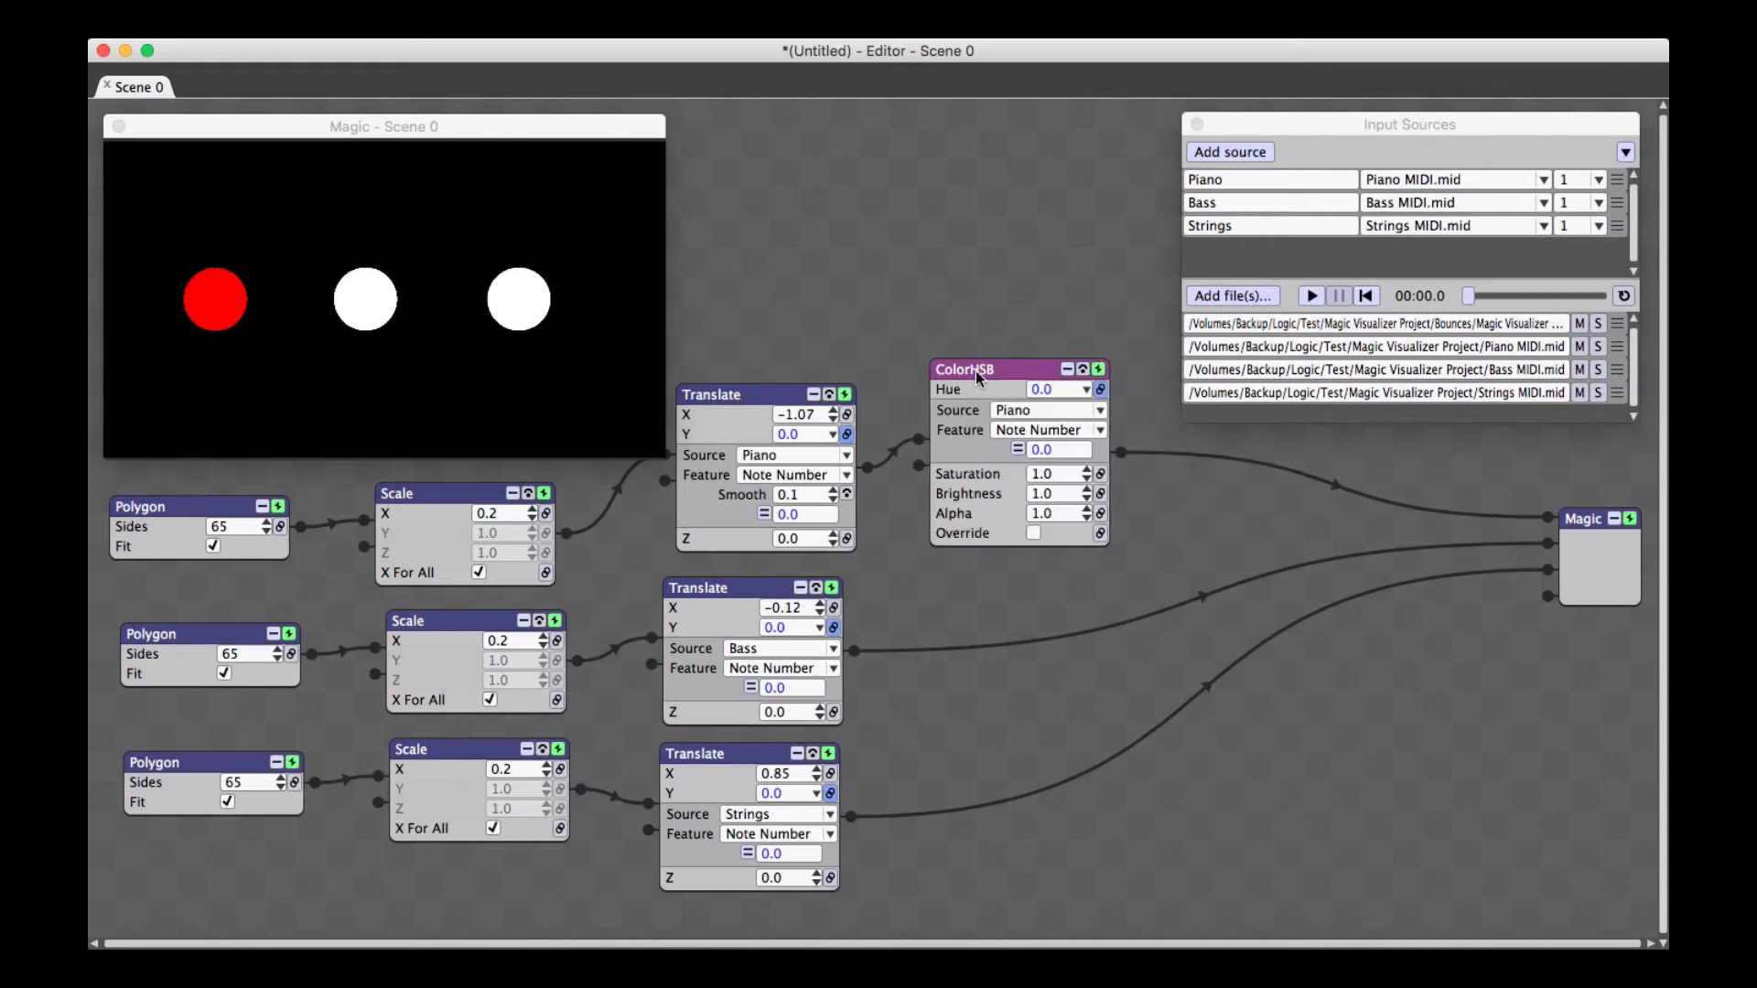
drag(975, 370, 1037, 358)
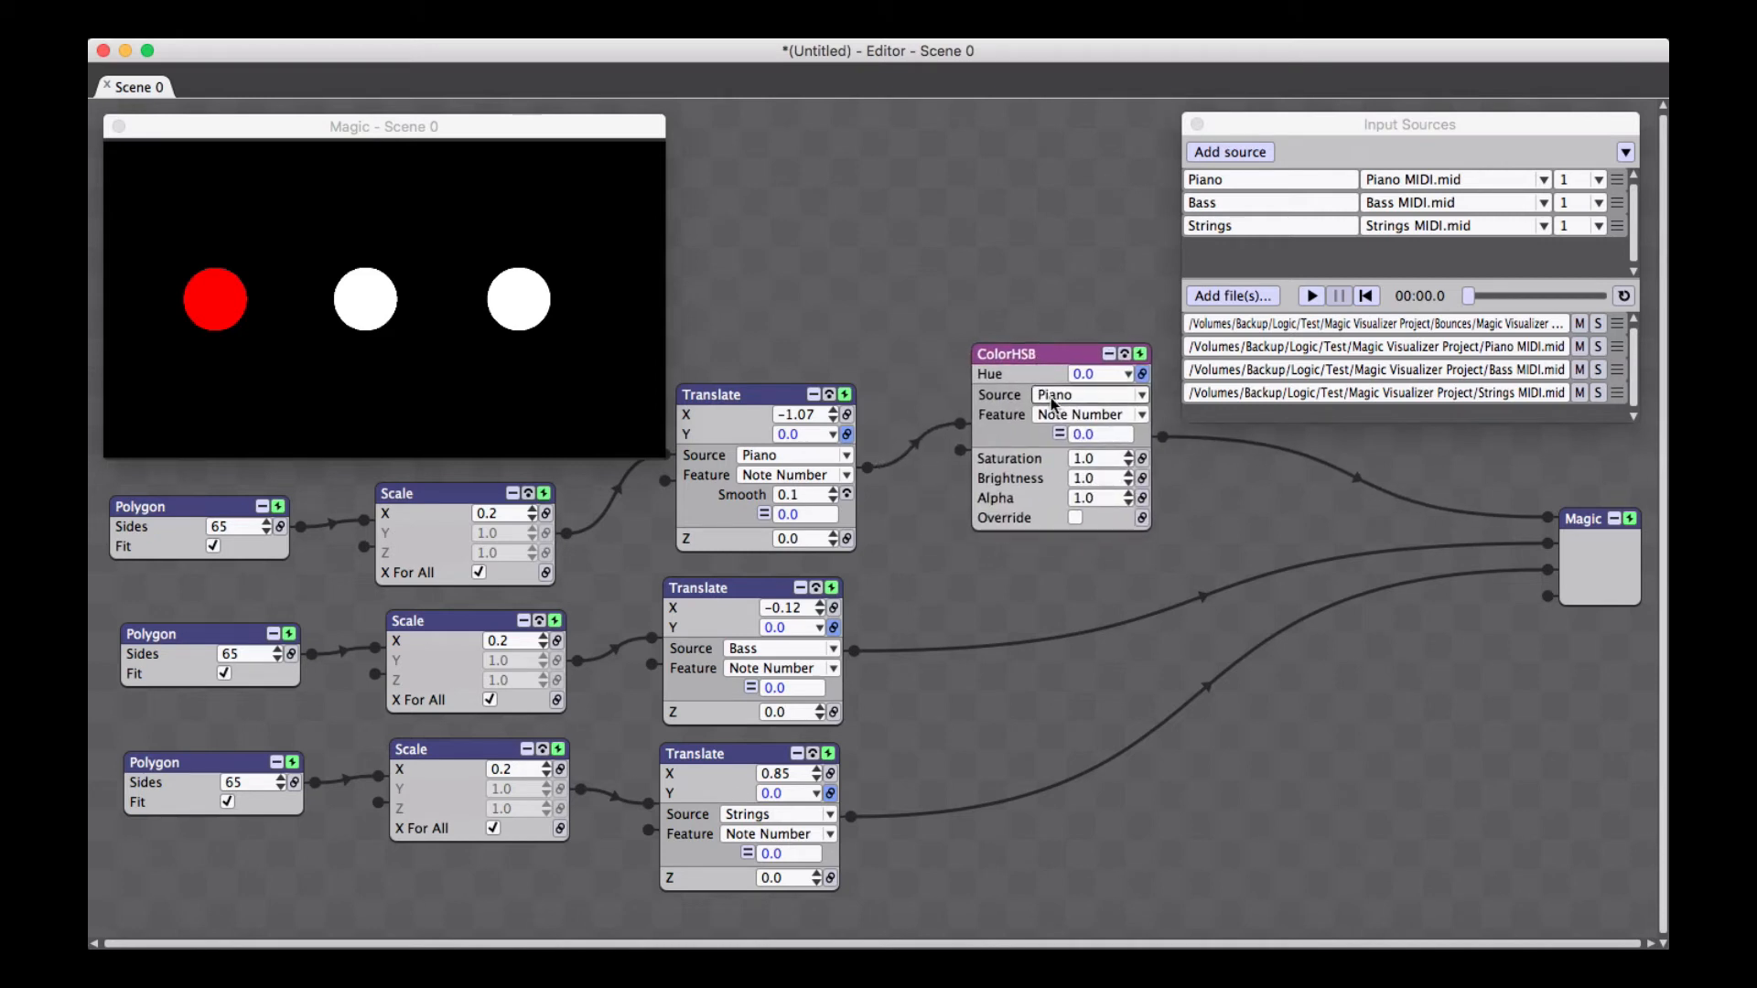
right_click(1102, 629)
mouse_move(1048, 538)
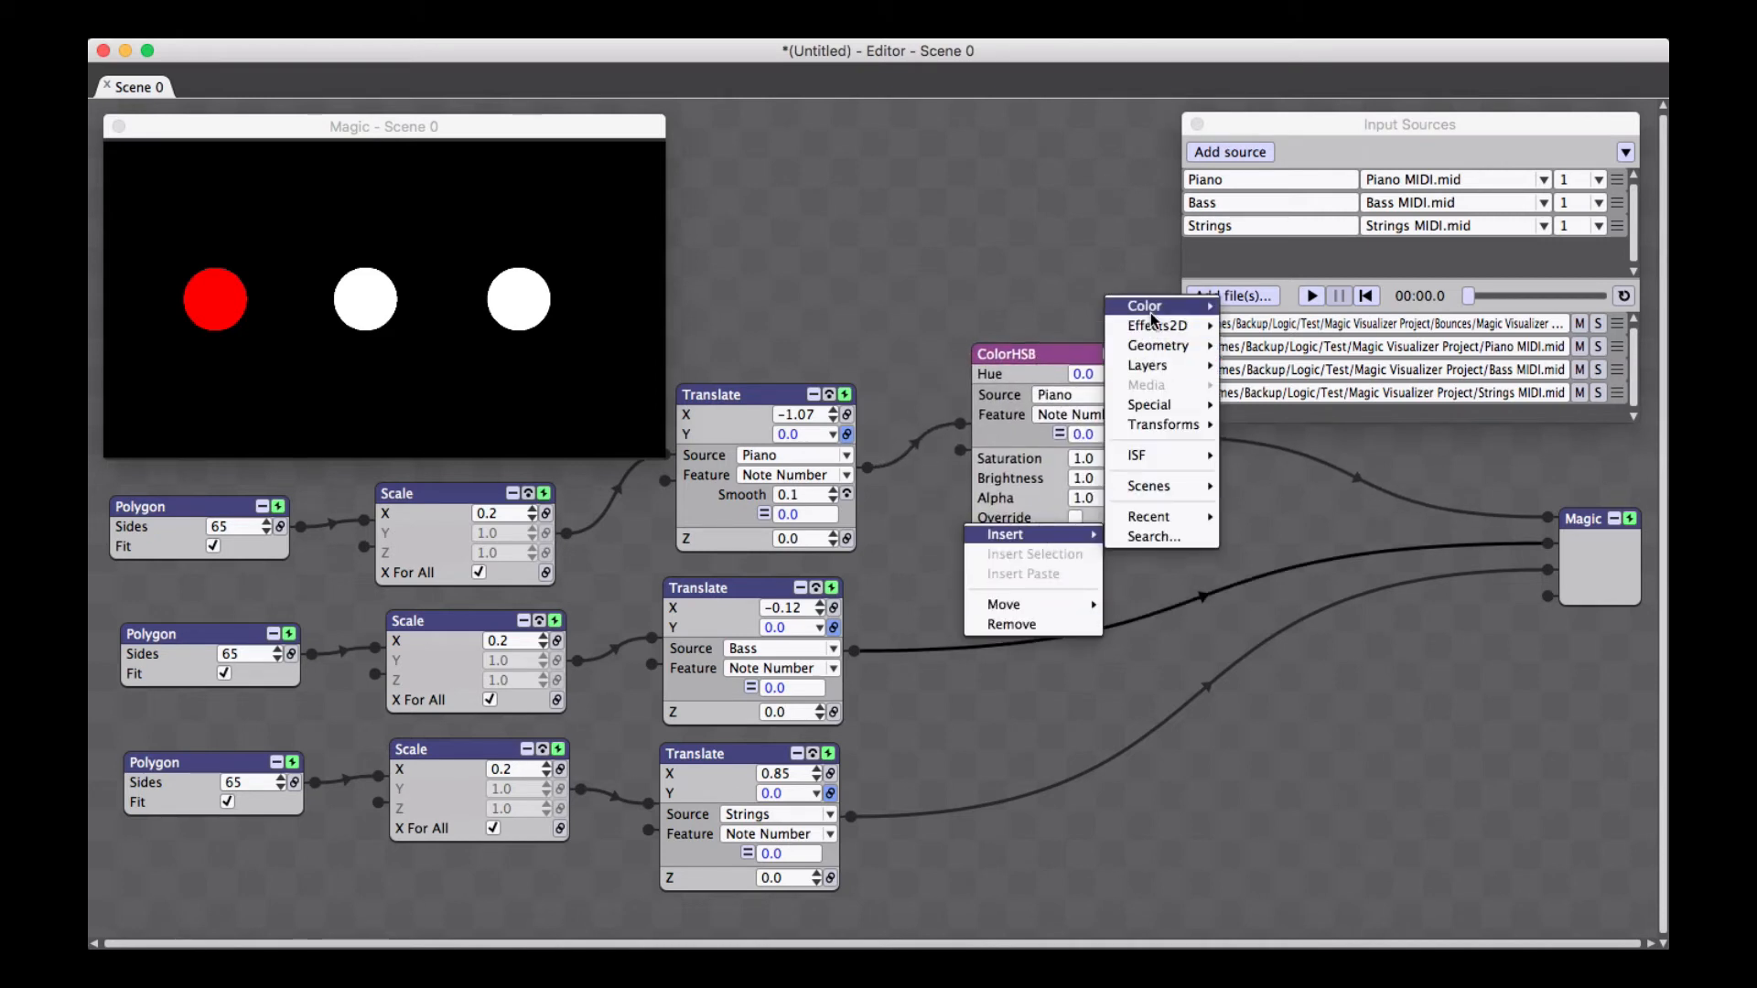
mouse_move(1149, 307)
click(1243, 304)
drag(1188, 572, 1036, 556)
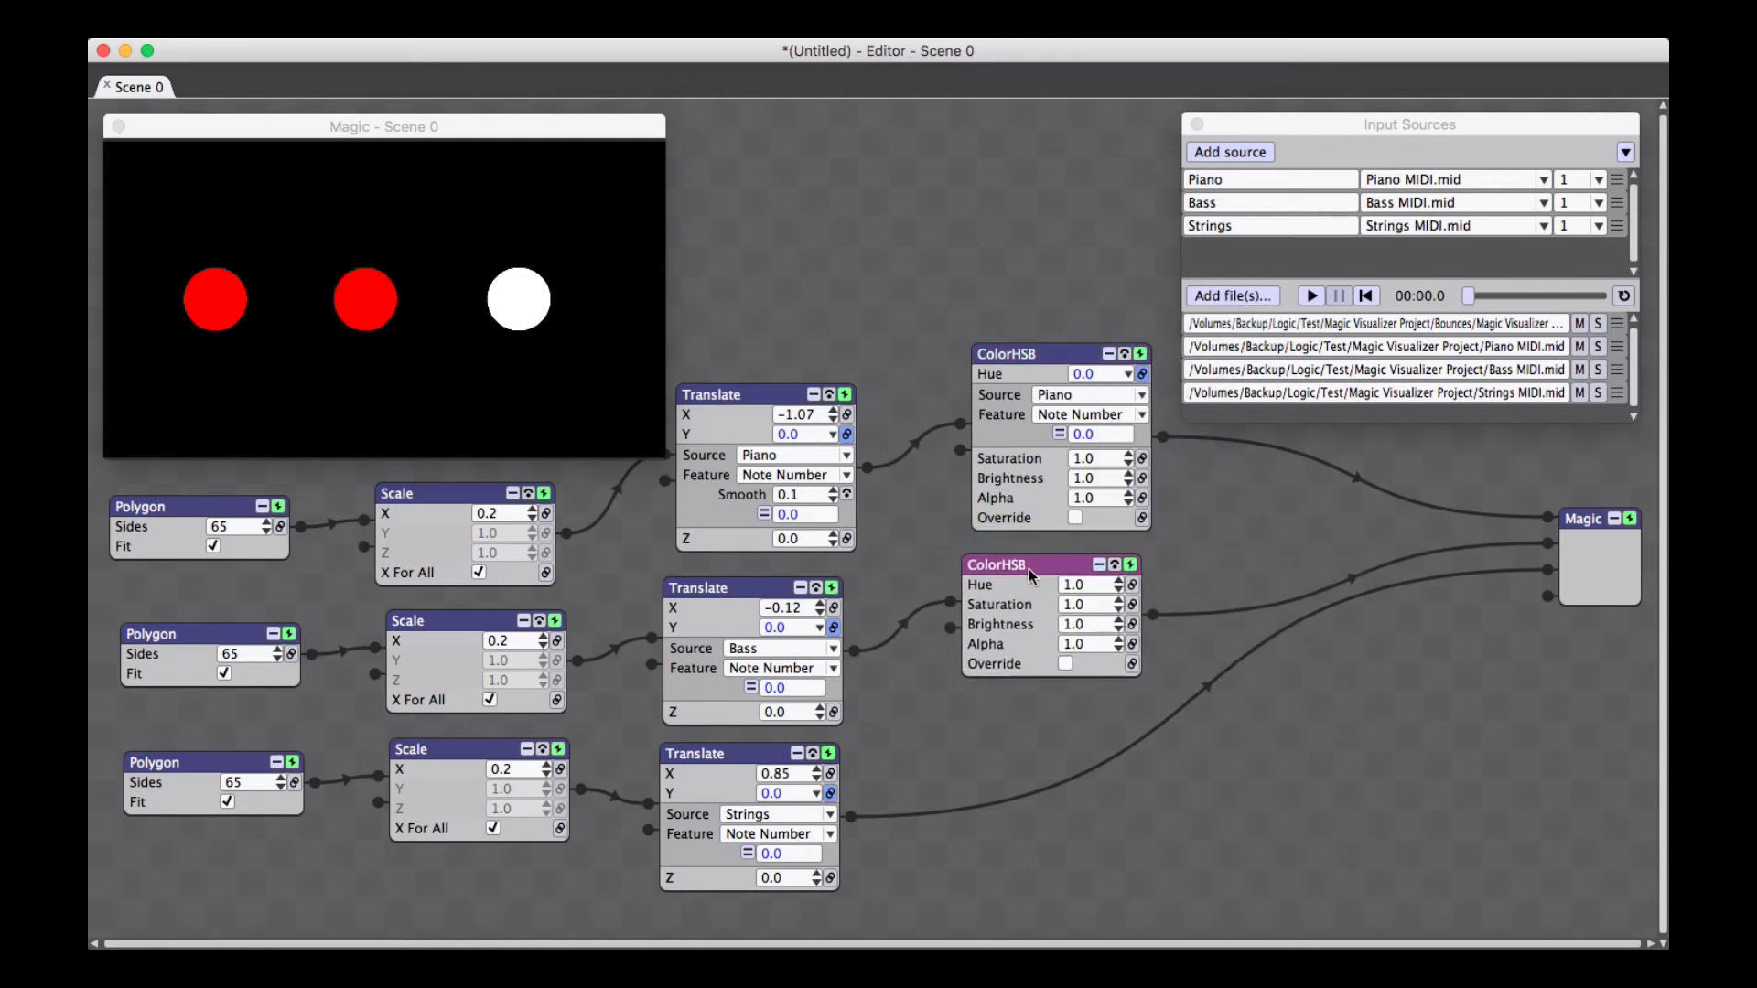
Drive the second ColorHSB module's Hue with the Bass source's Note Number
click(1143, 586)
click(1078, 605)
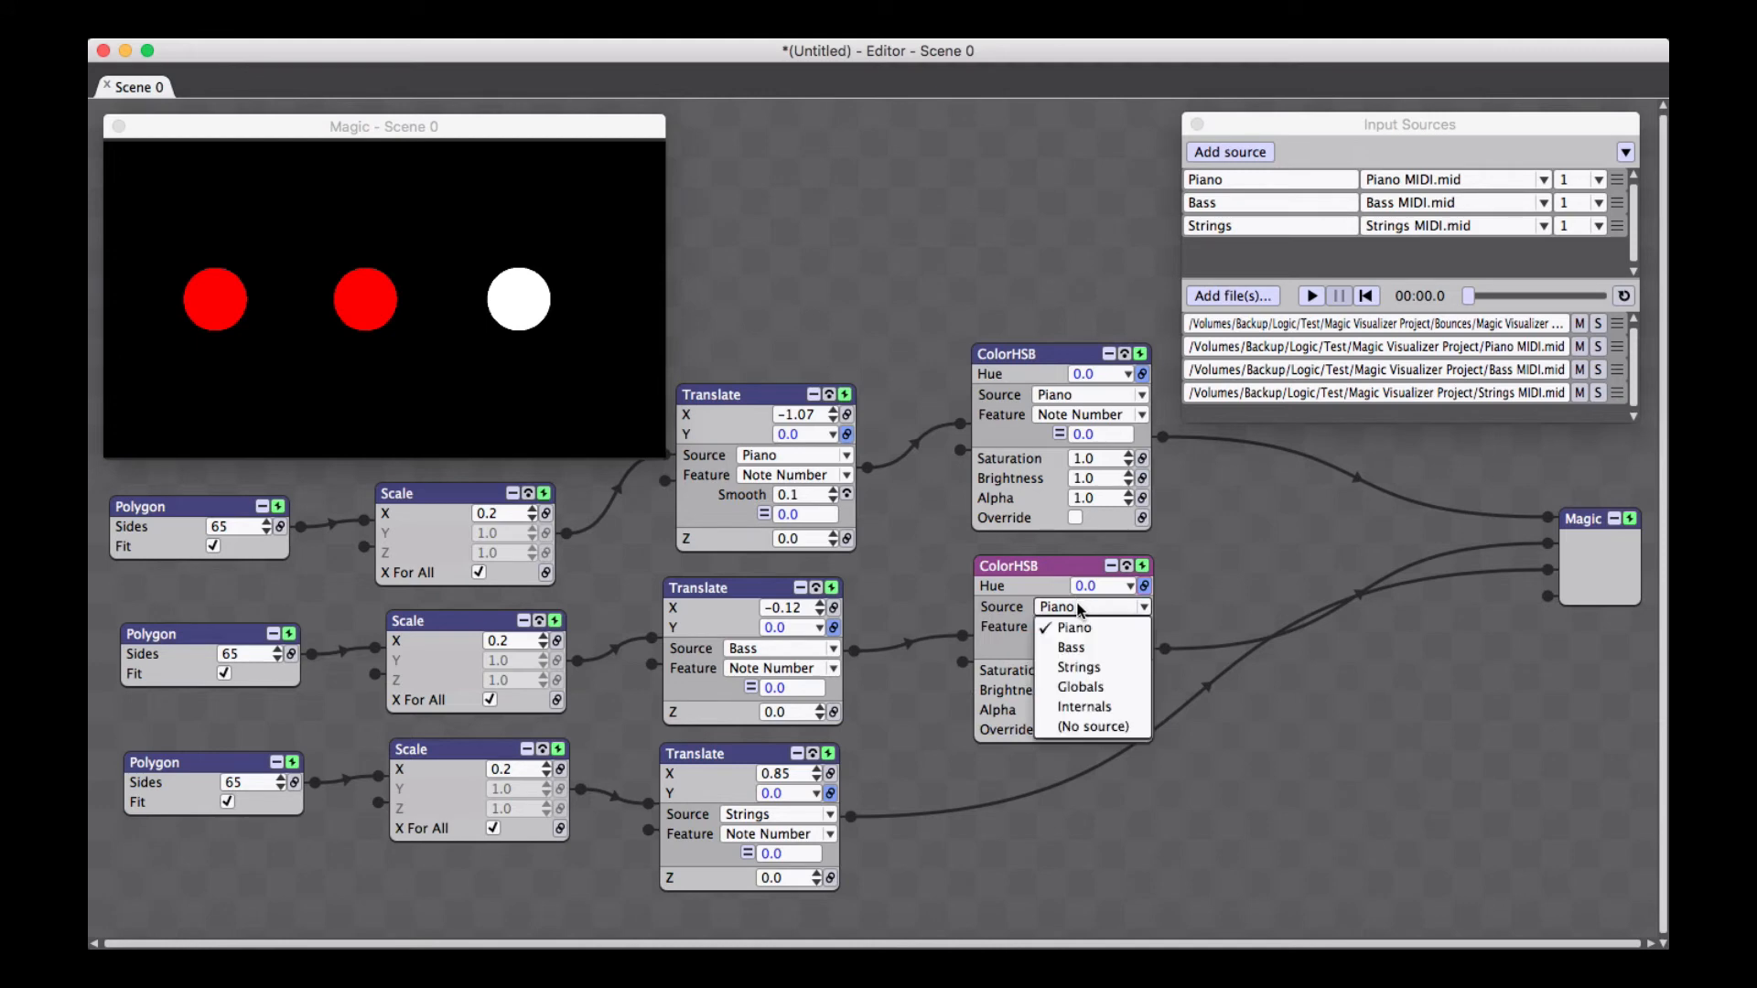
click(1091, 646)
click(1096, 625)
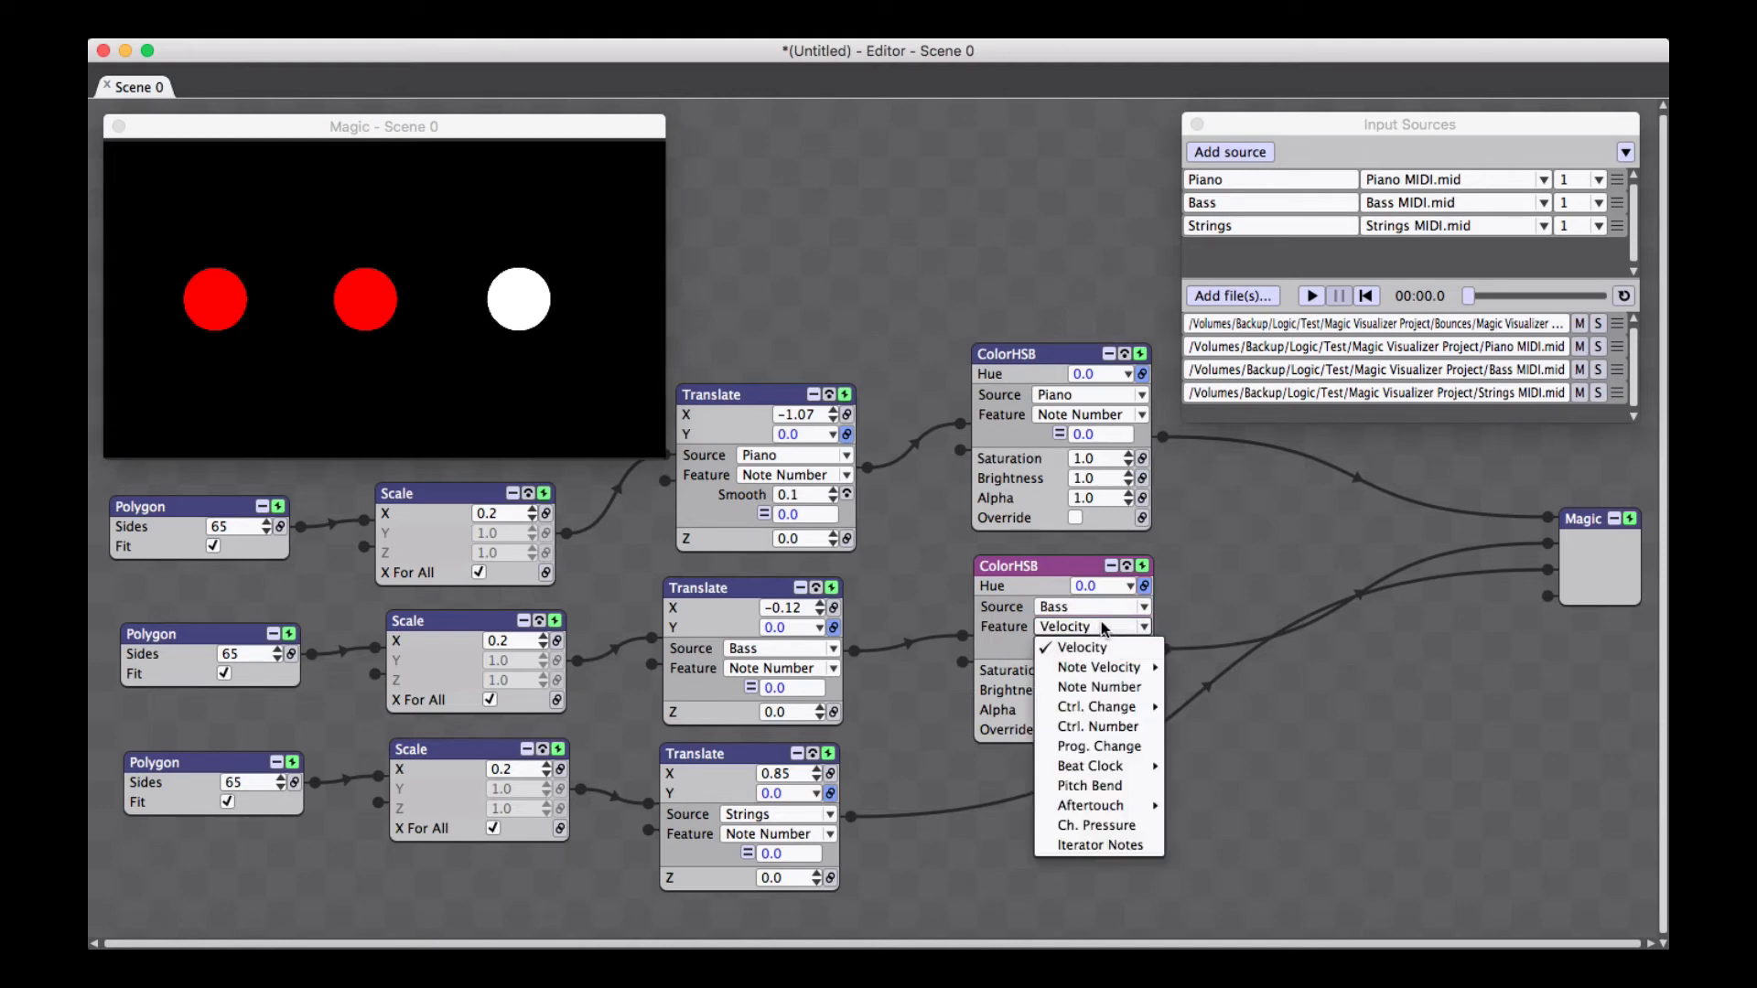
click(1148, 687)
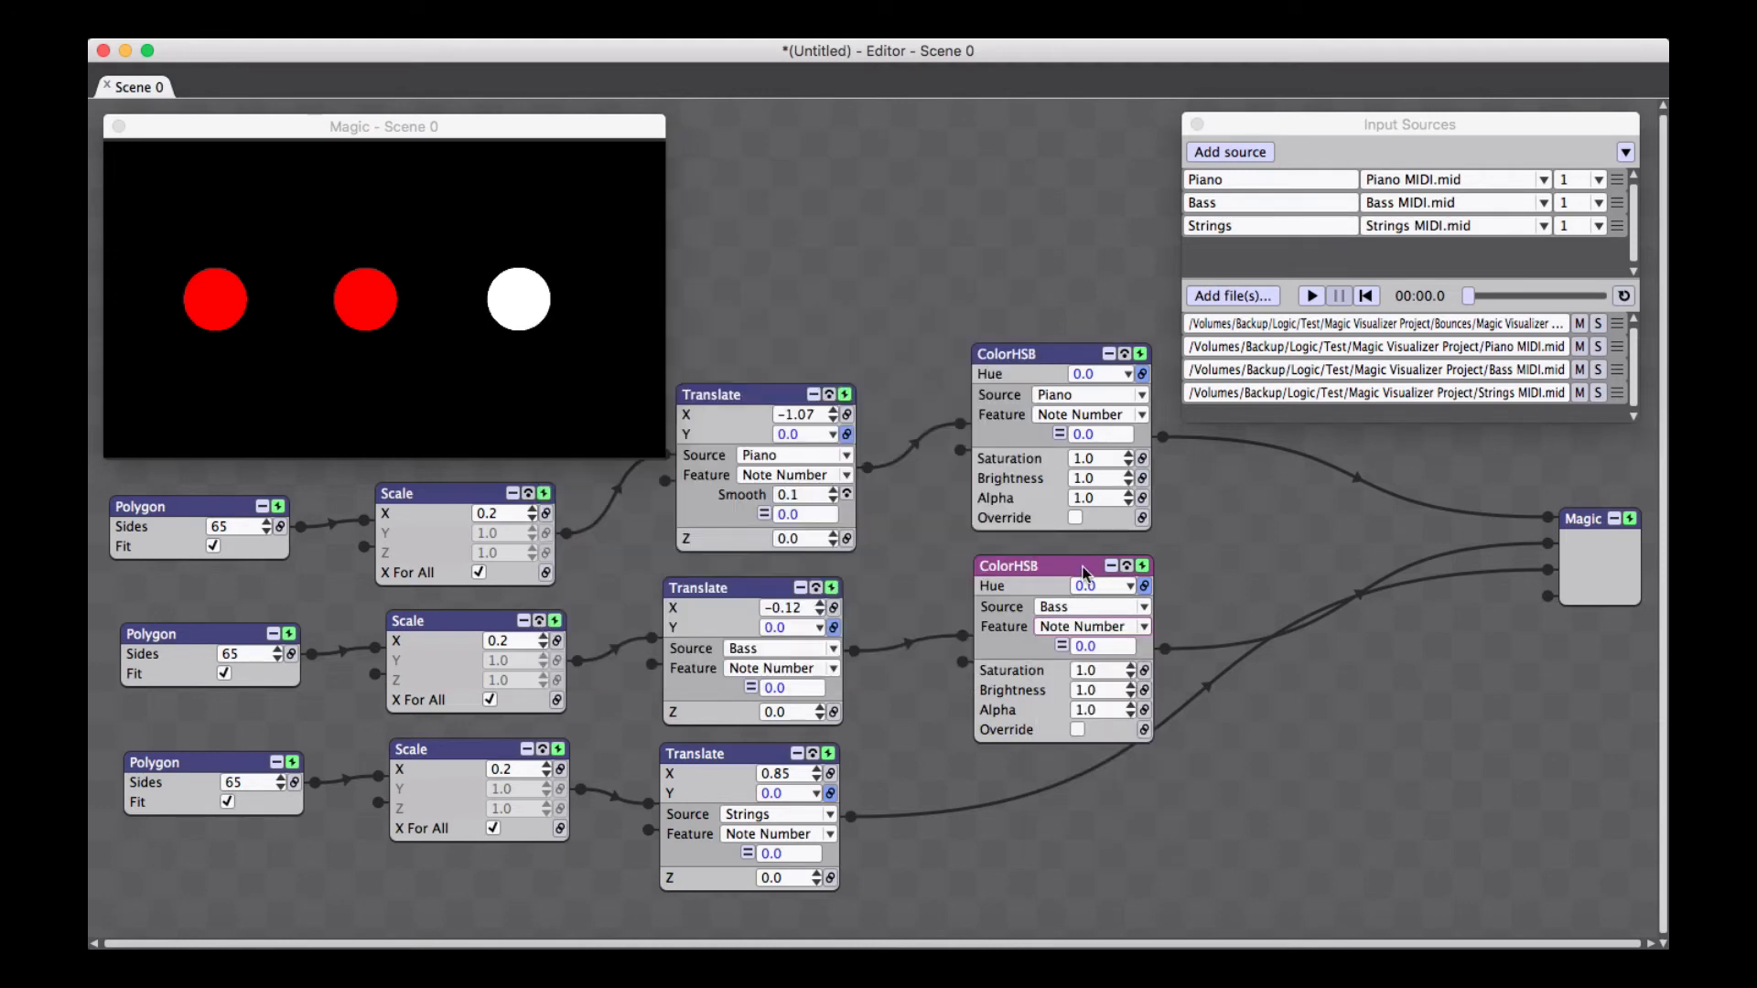
drag(1083, 564, 1089, 560)
Play the files to compare the piano and bass circles' colors, pausing once both have changed
click(1311, 296)
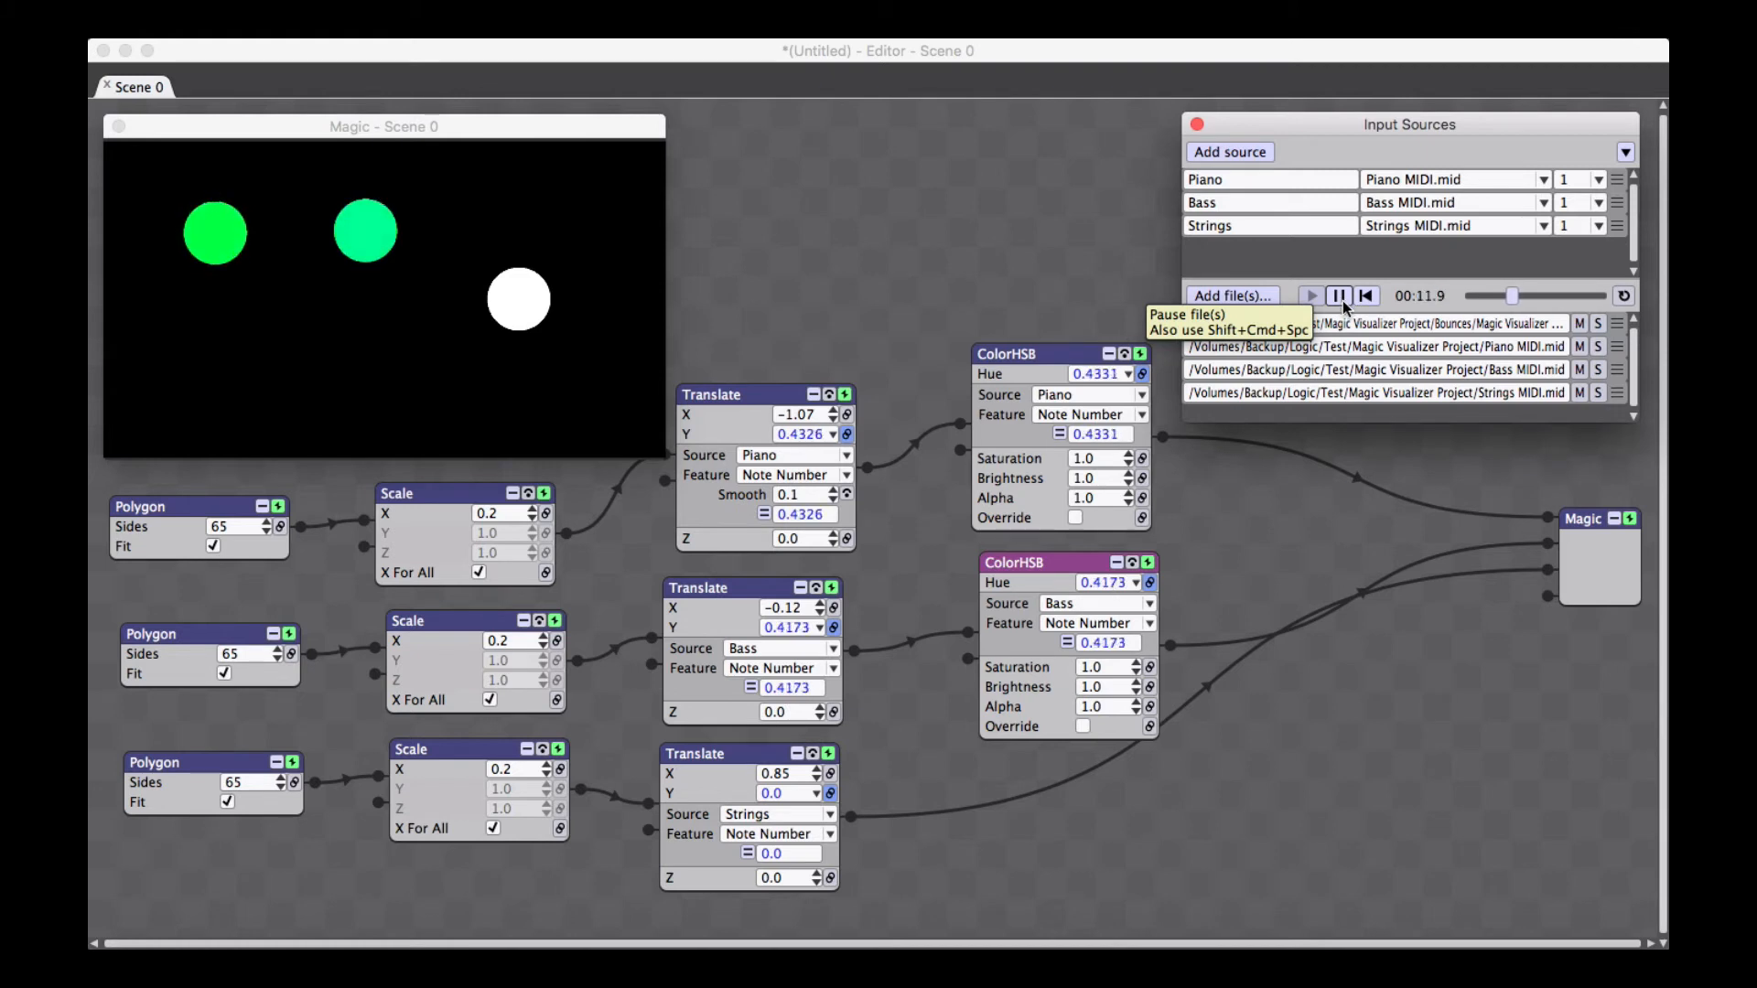
click(1339, 295)
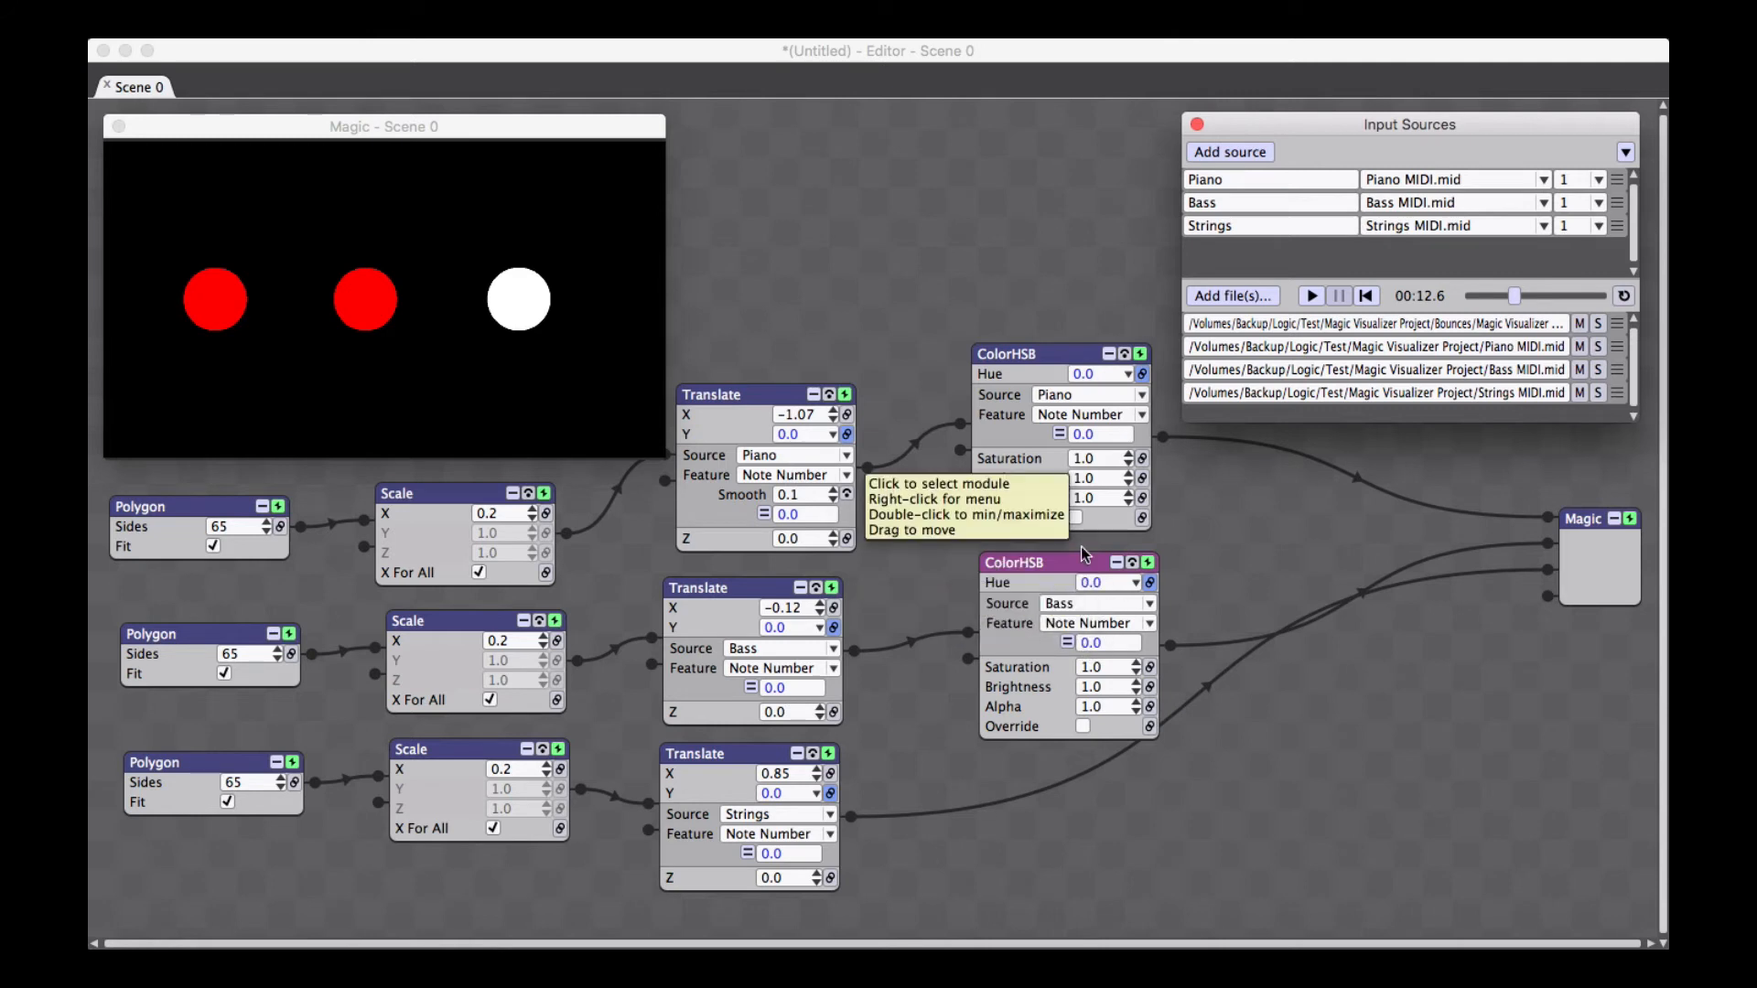
drag(1071, 563, 1061, 557)
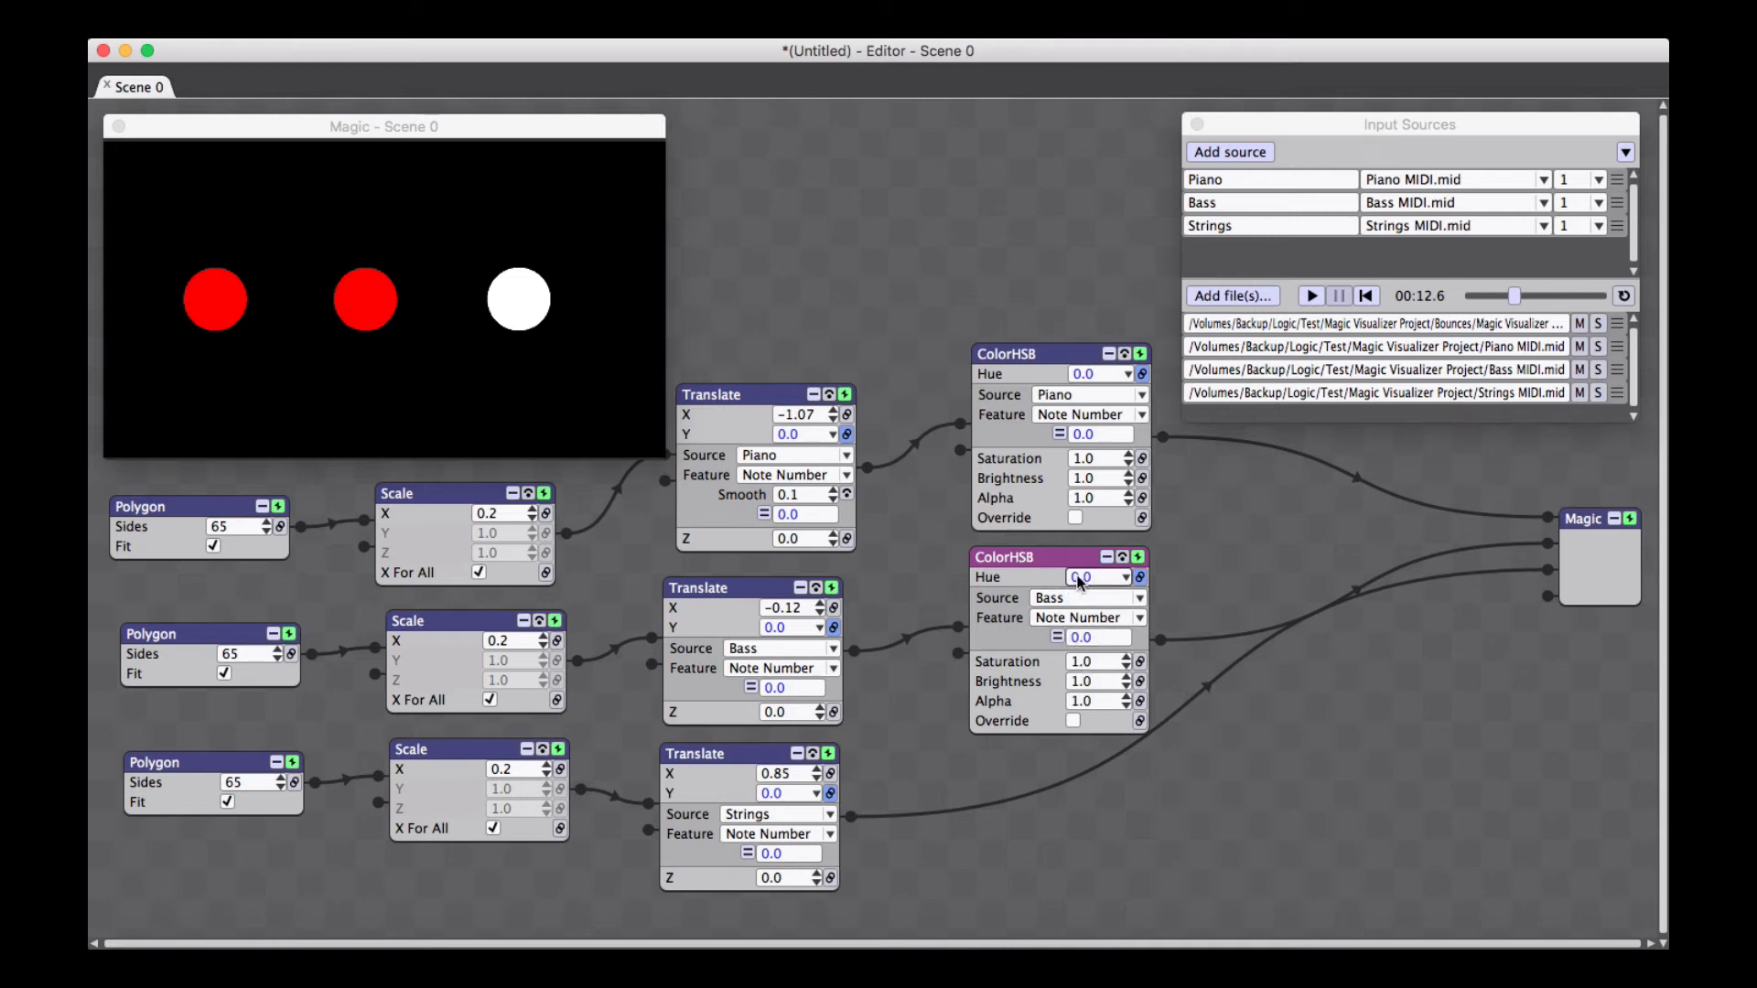
Add a Scale (Multiply) modifier of 0.25 to the second ColorHSB's Bass-driven Hue
click(1057, 636)
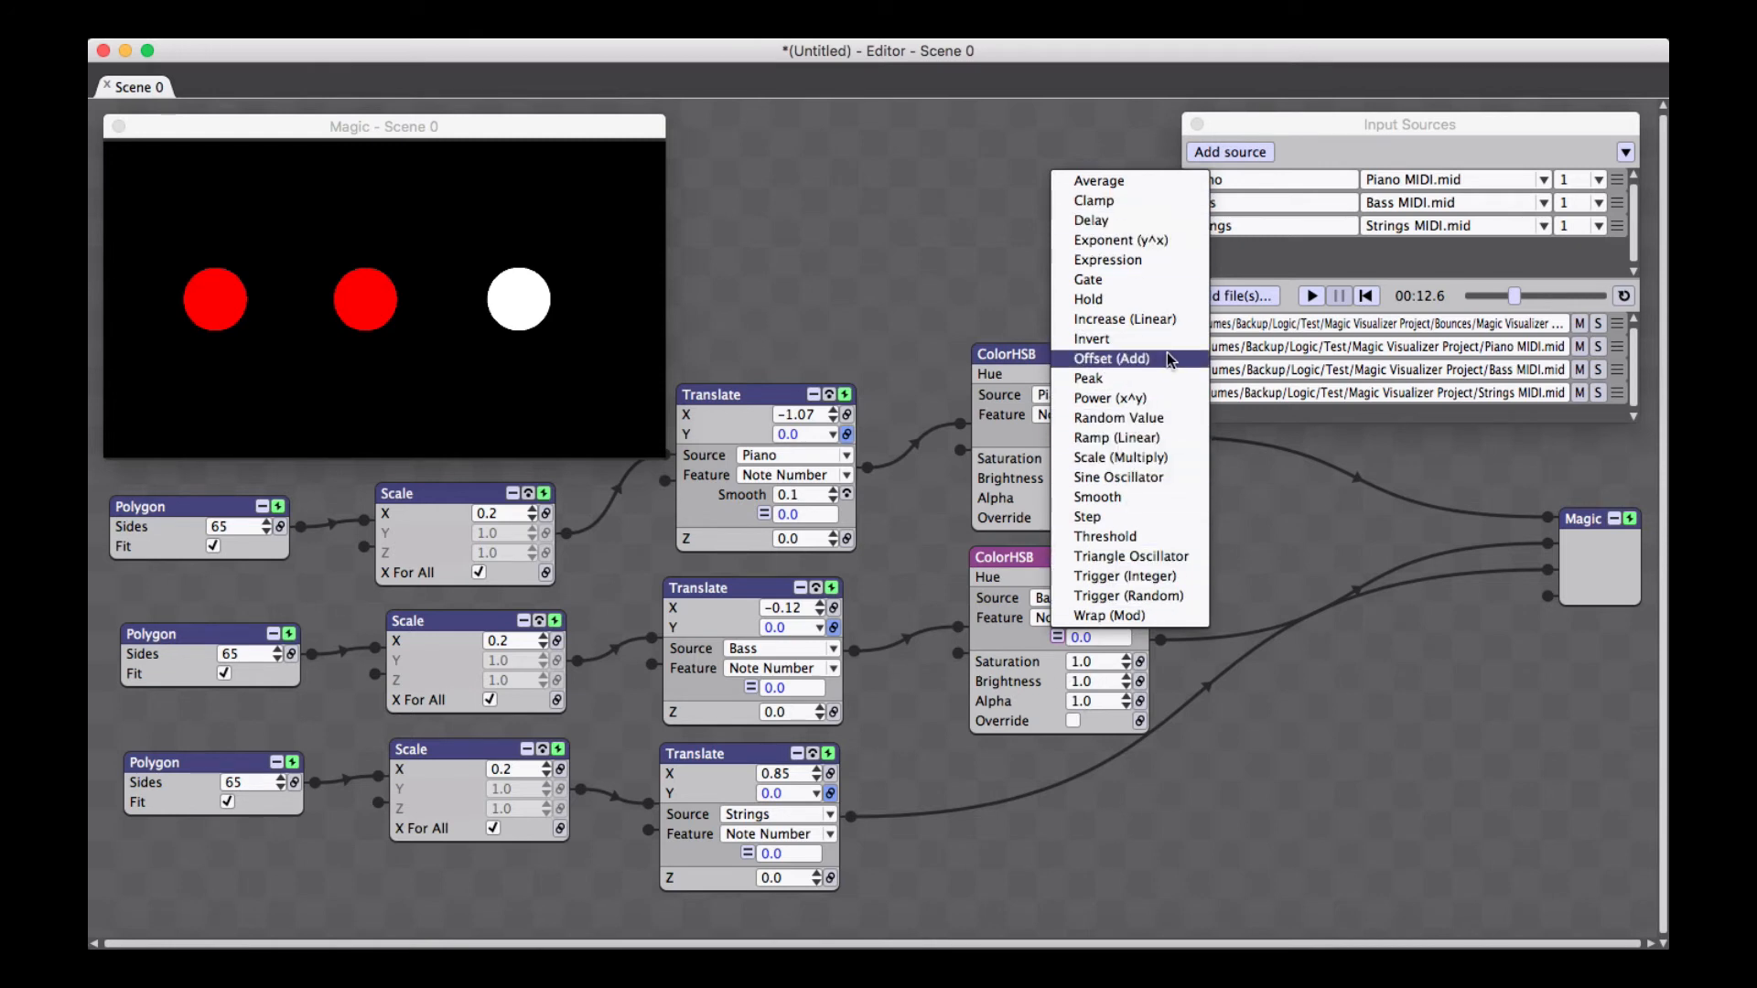
click(1174, 457)
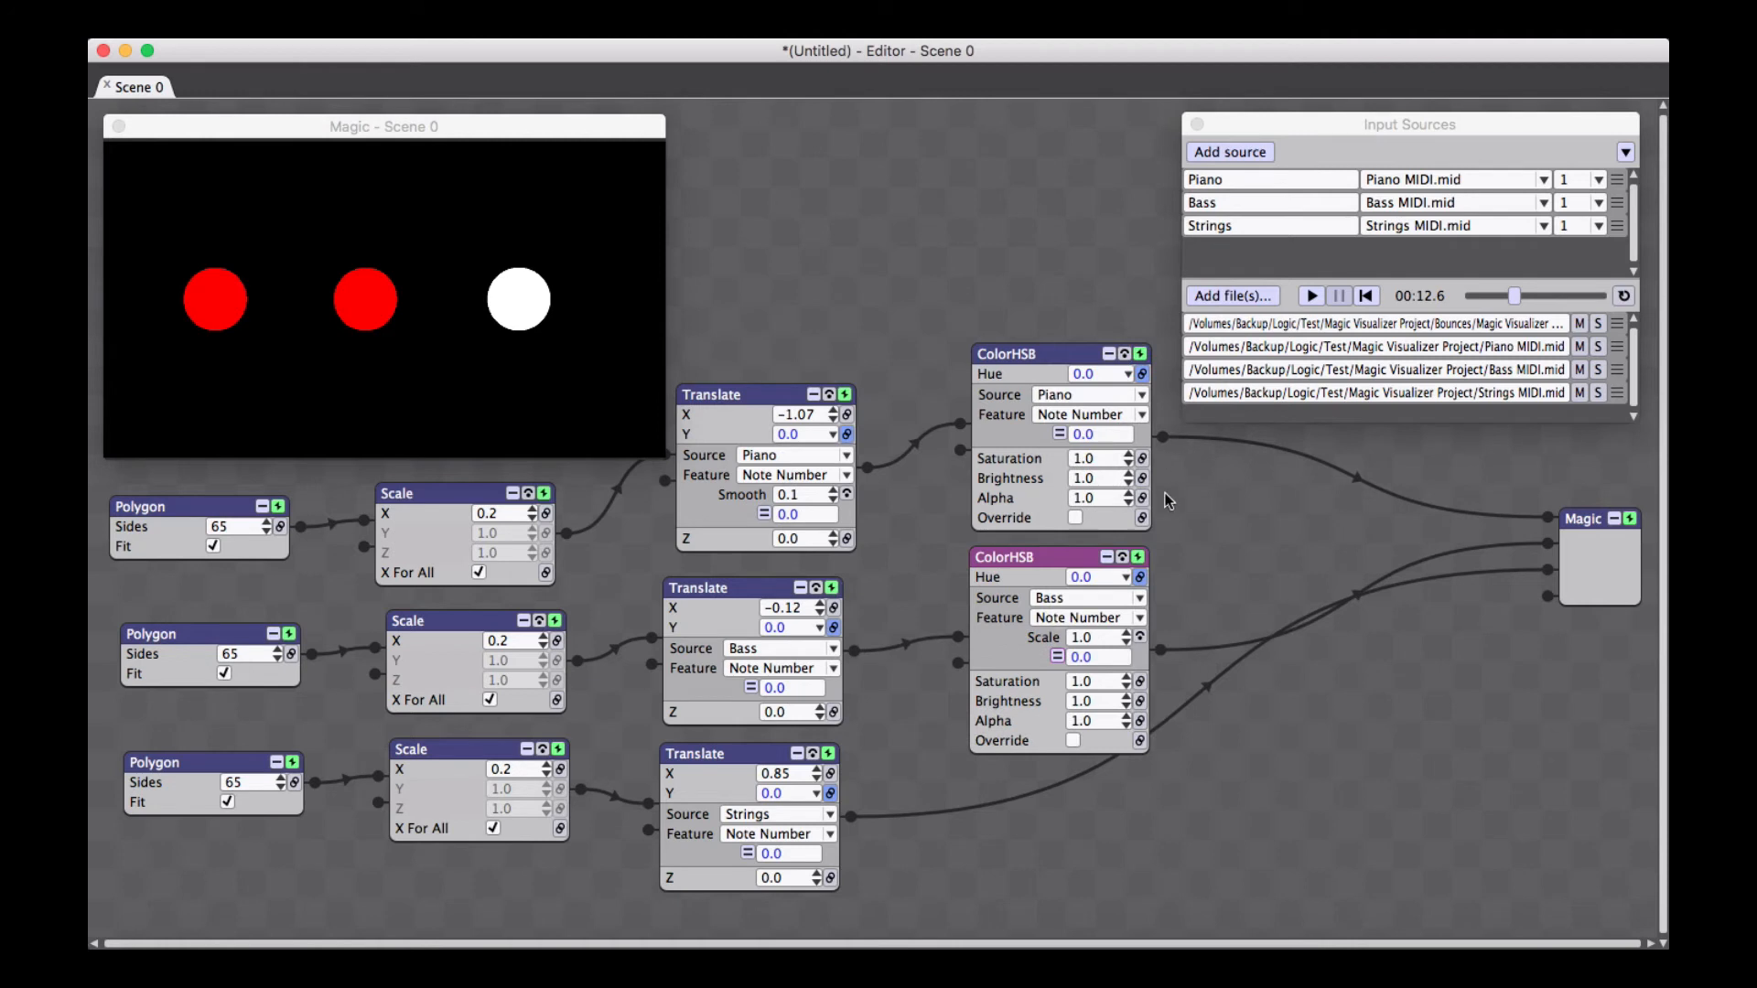
click(1102, 640)
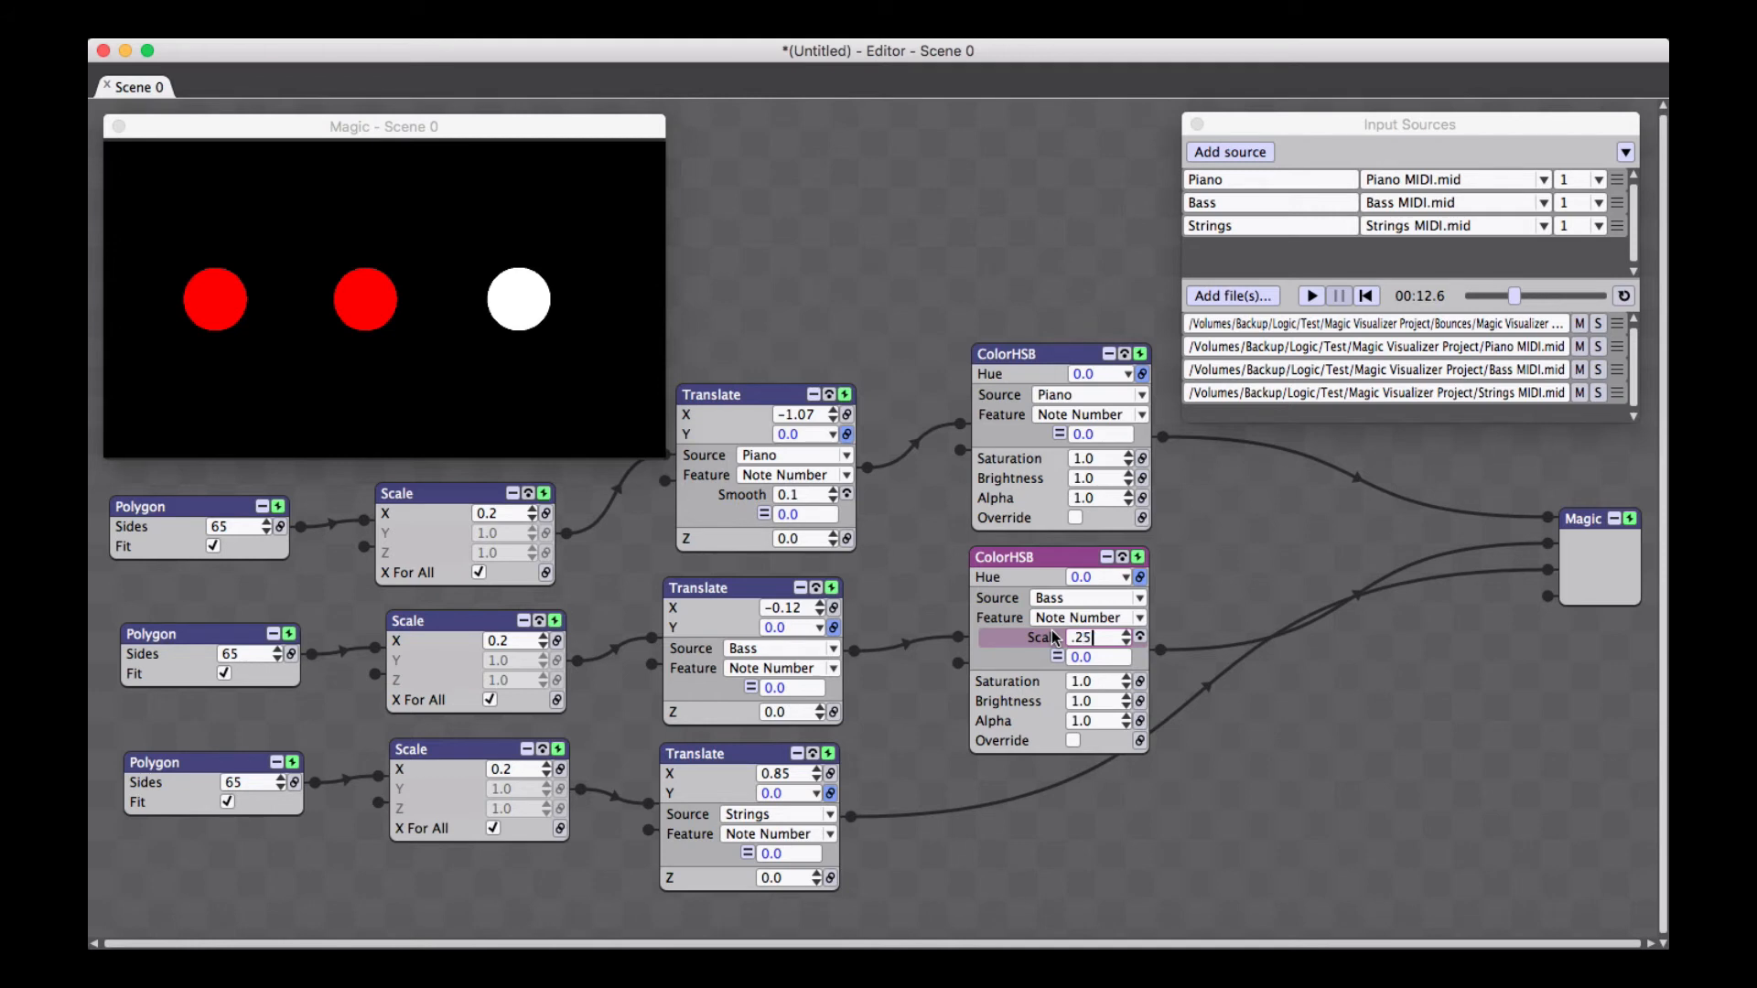
key(Return)
drag(1036, 547, 1039, 541)
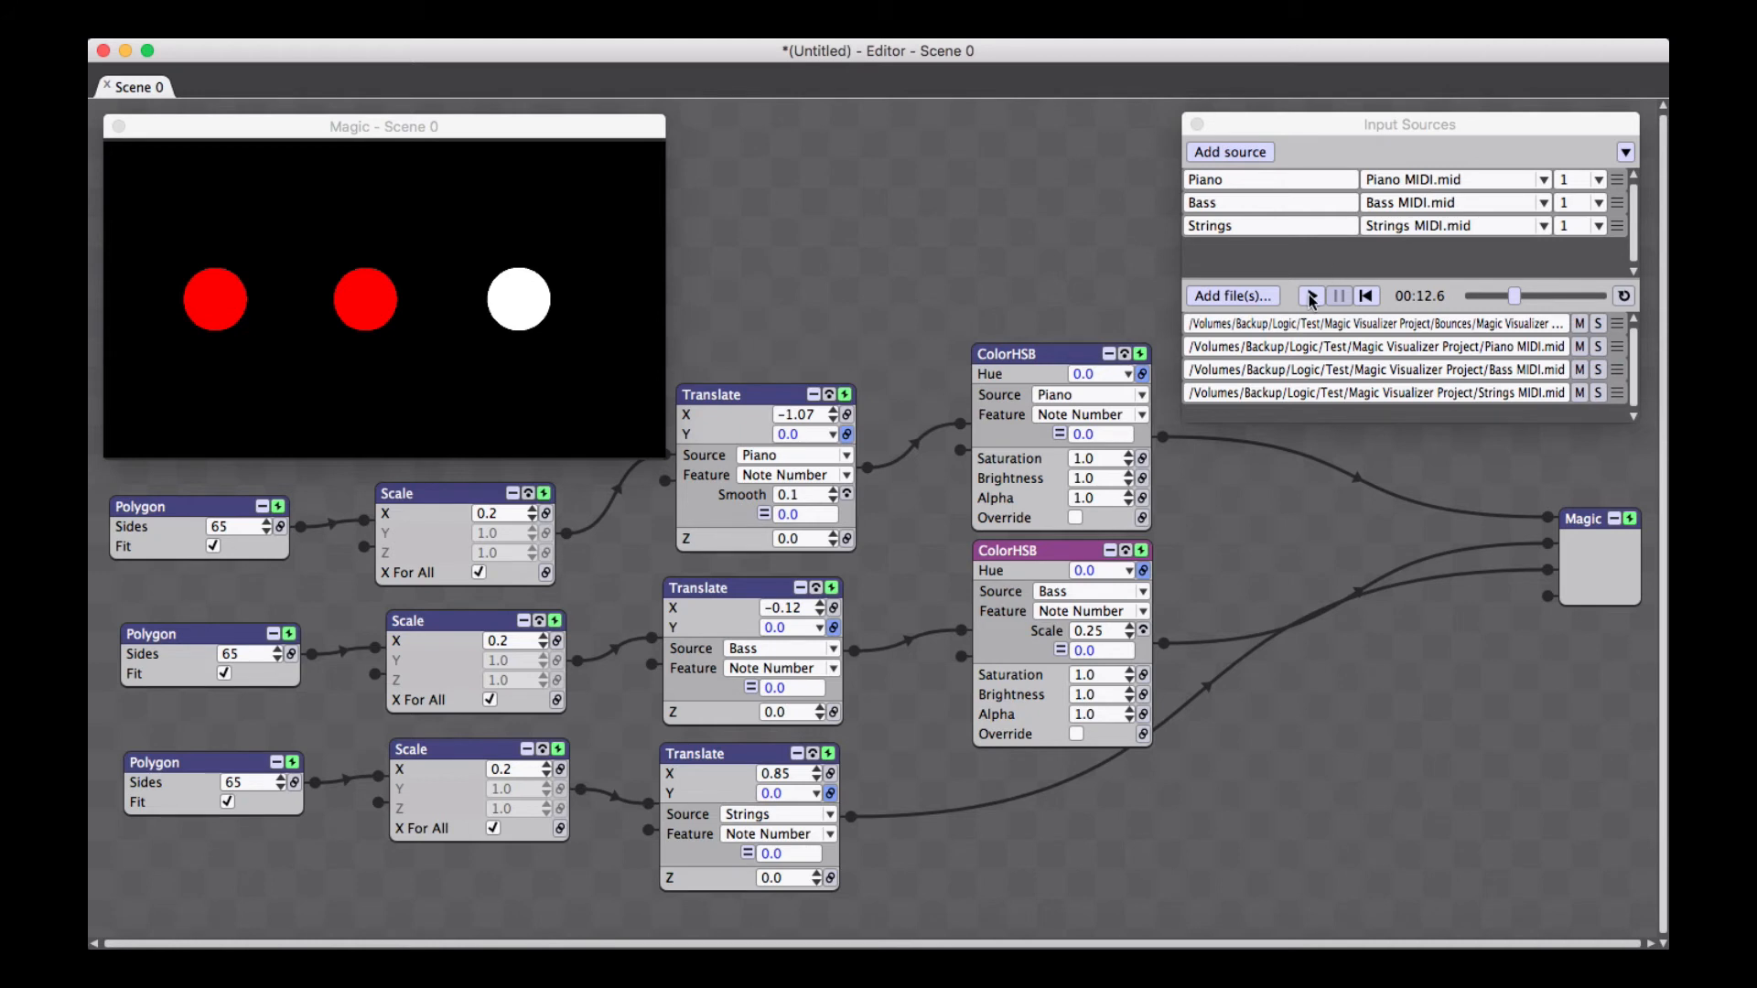
Play the files from about 6 seconds to judge the bass circle's scaled hue, and stop back at the start
drag(1512, 298, 1476, 298)
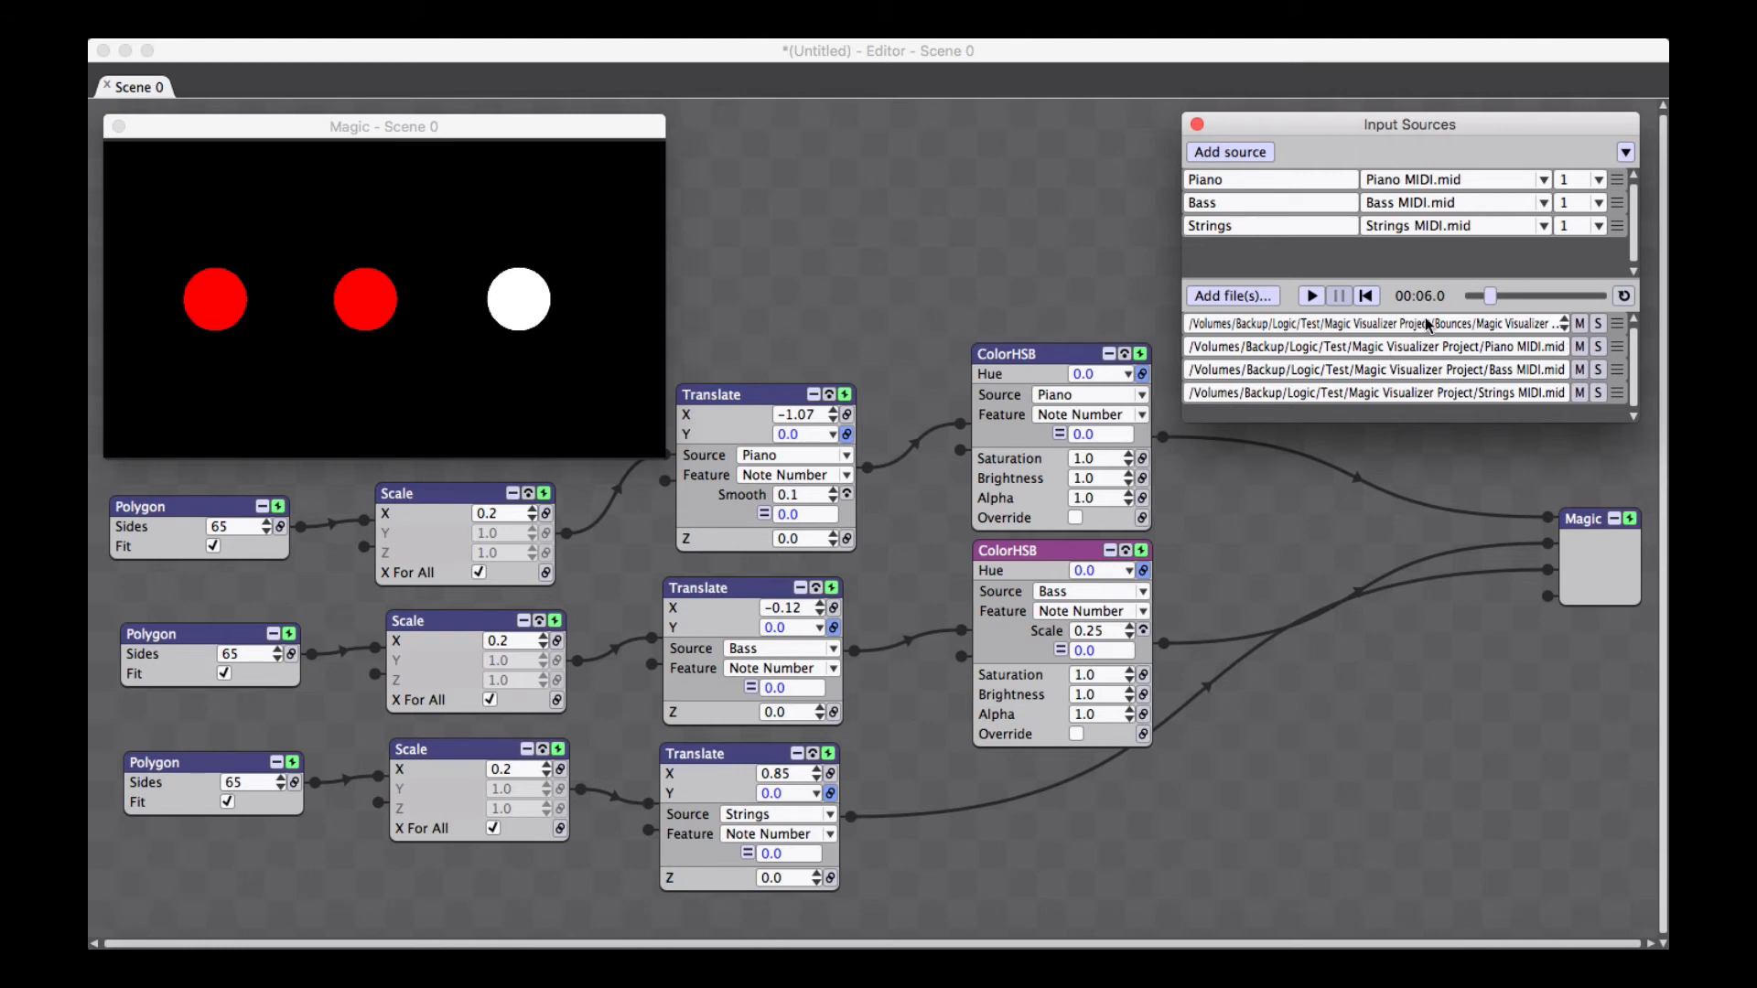
click(1311, 296)
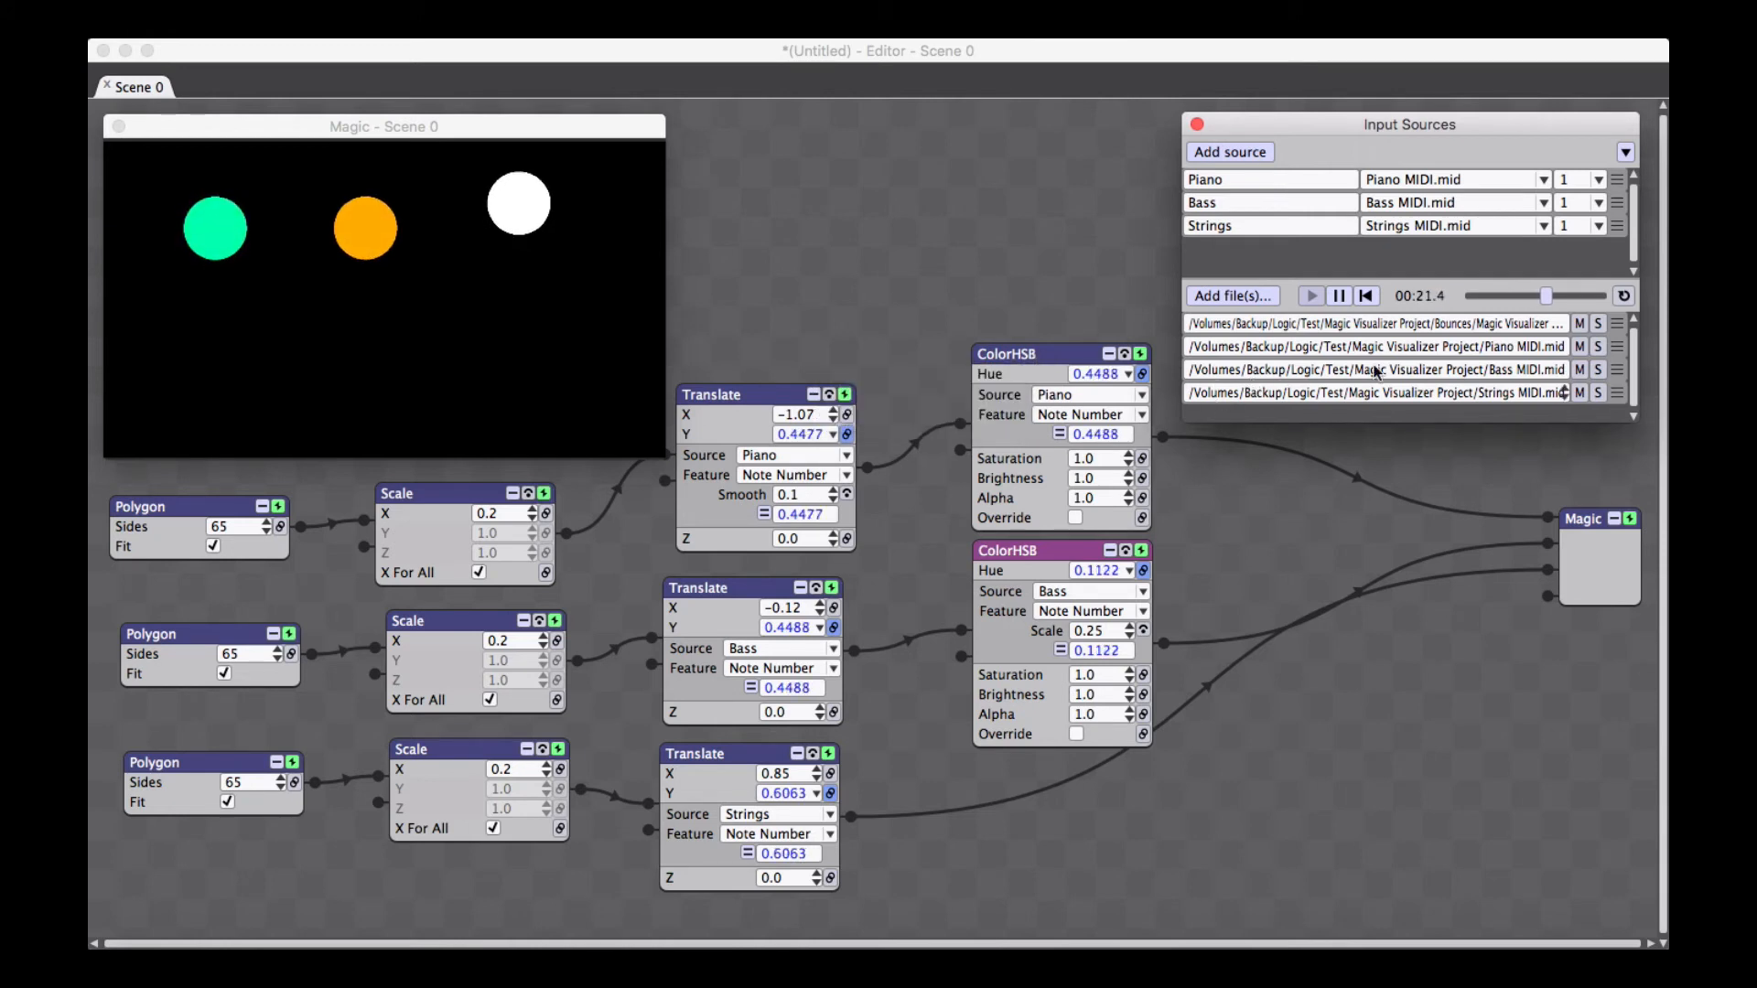
click(1338, 296)
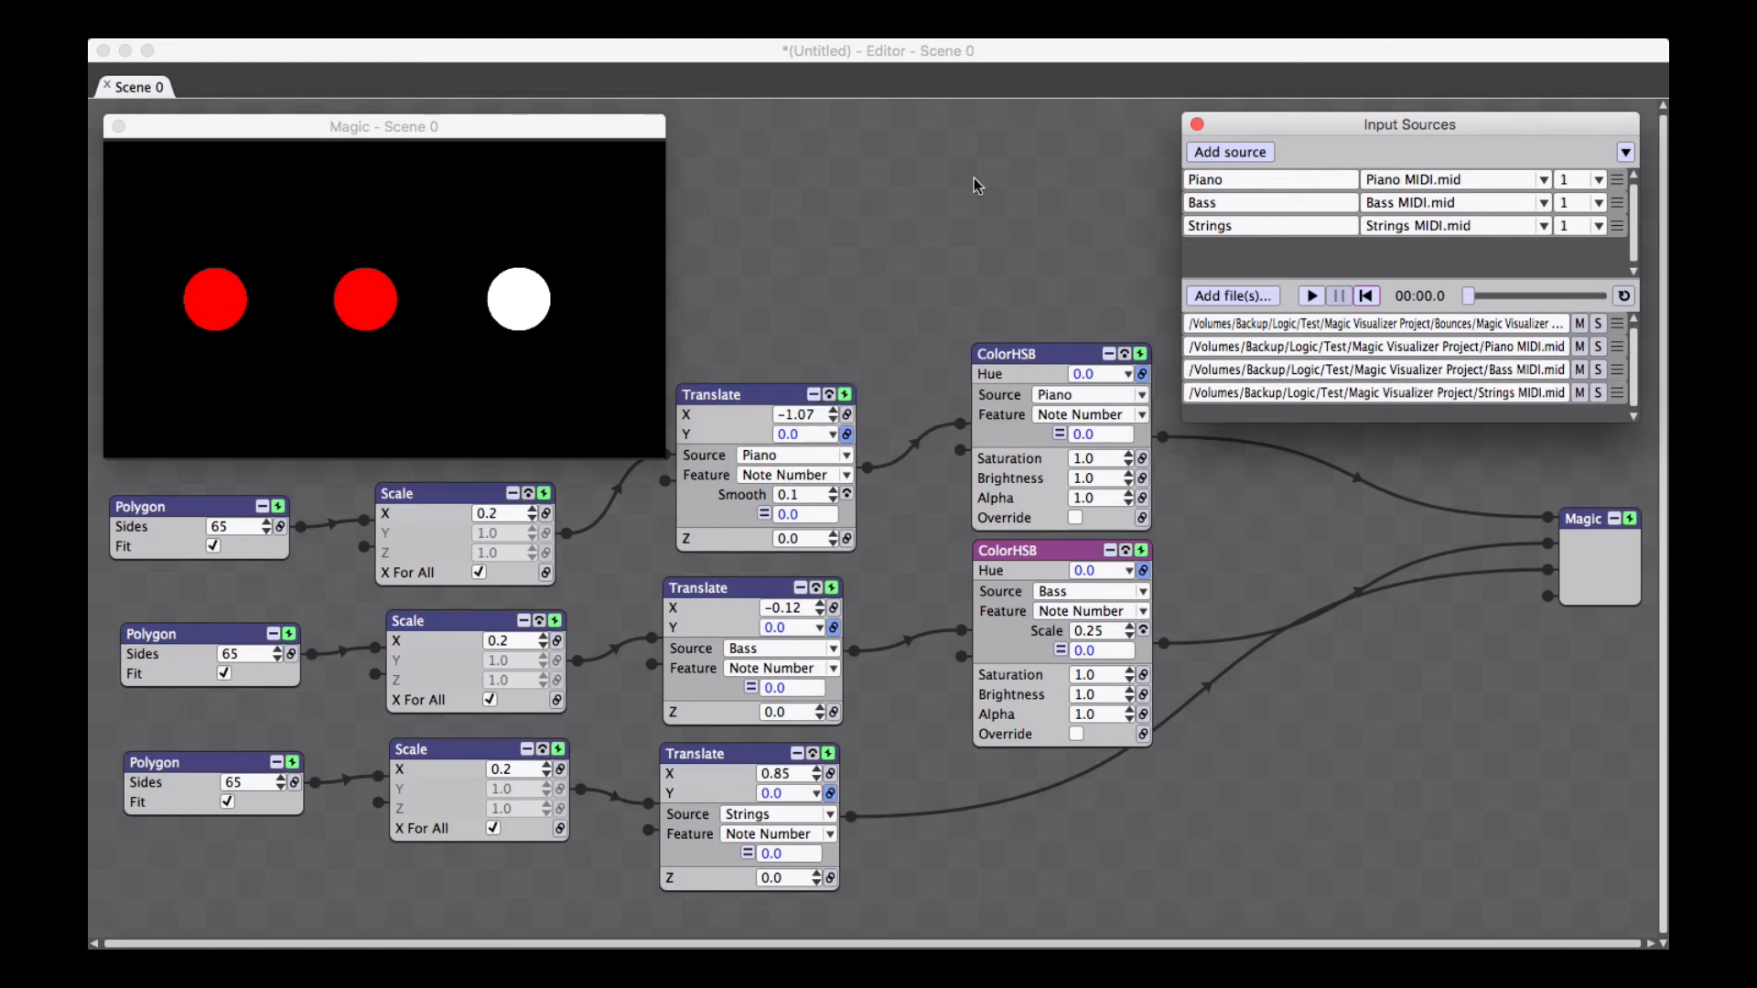
Delete all the ColorHSB, Translate, Scale and Polygon modules, keeping only the Magic output module
drag(1096, 295, 1012, 666)
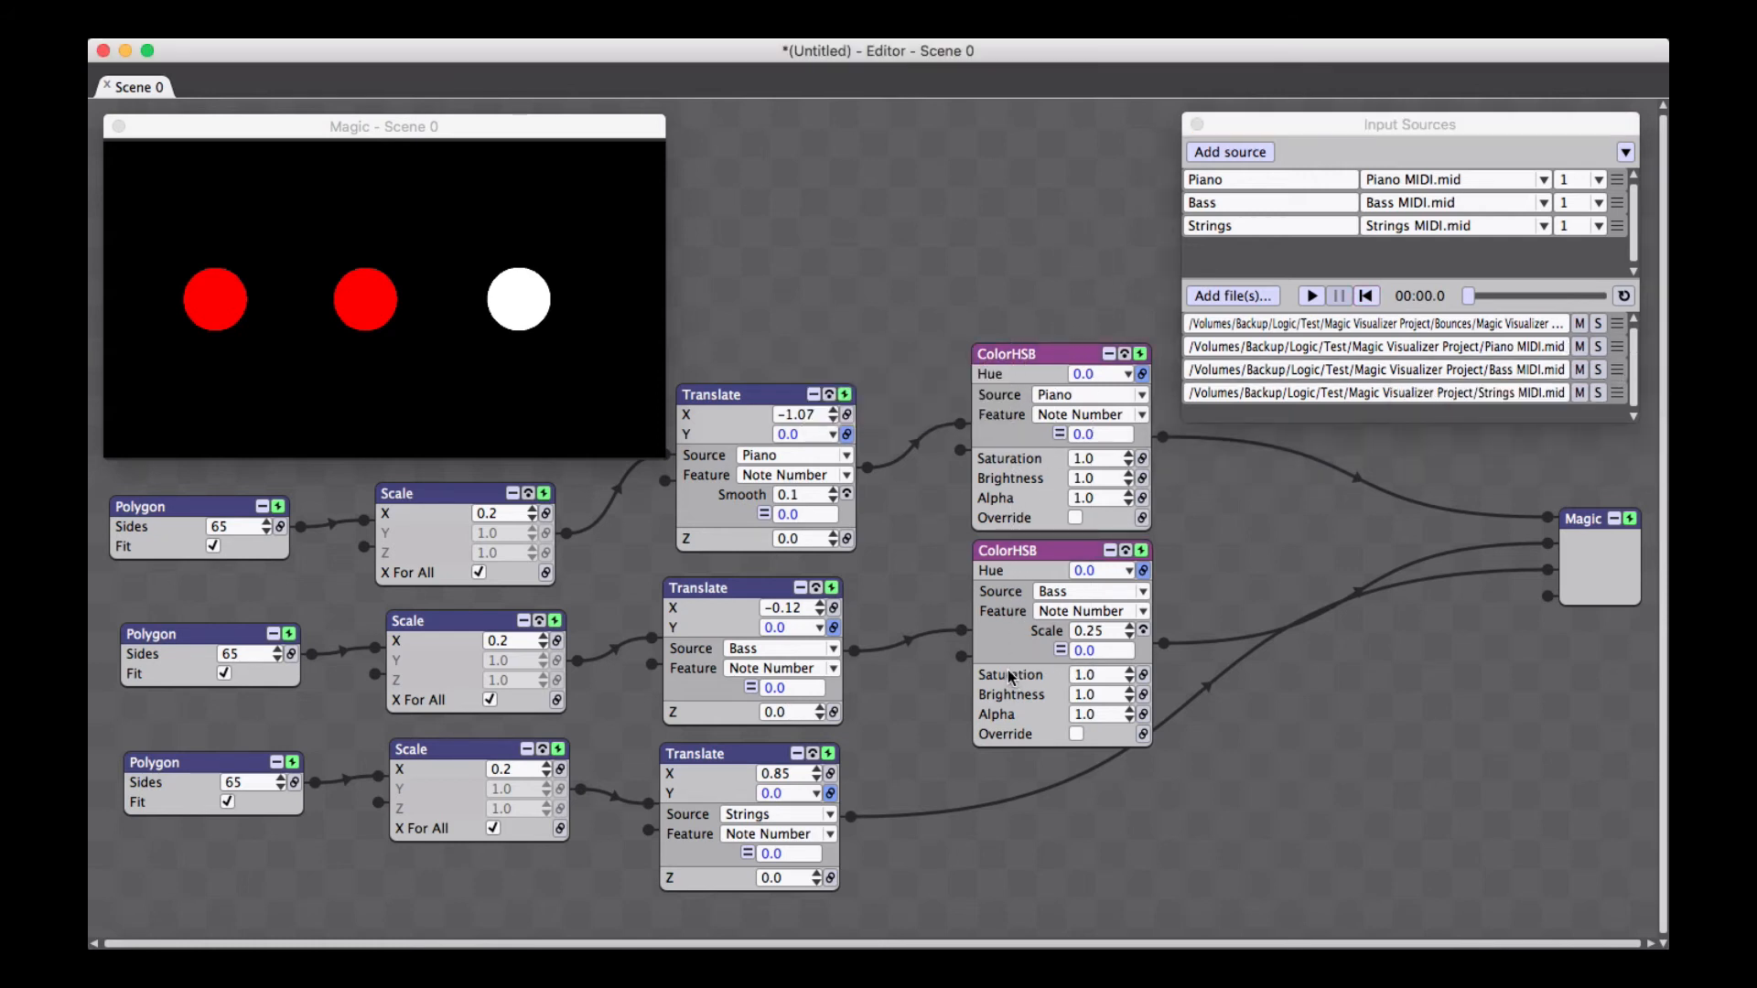
key(BackSpace)
drag(963, 355, 769, 782)
key(BackSpace)
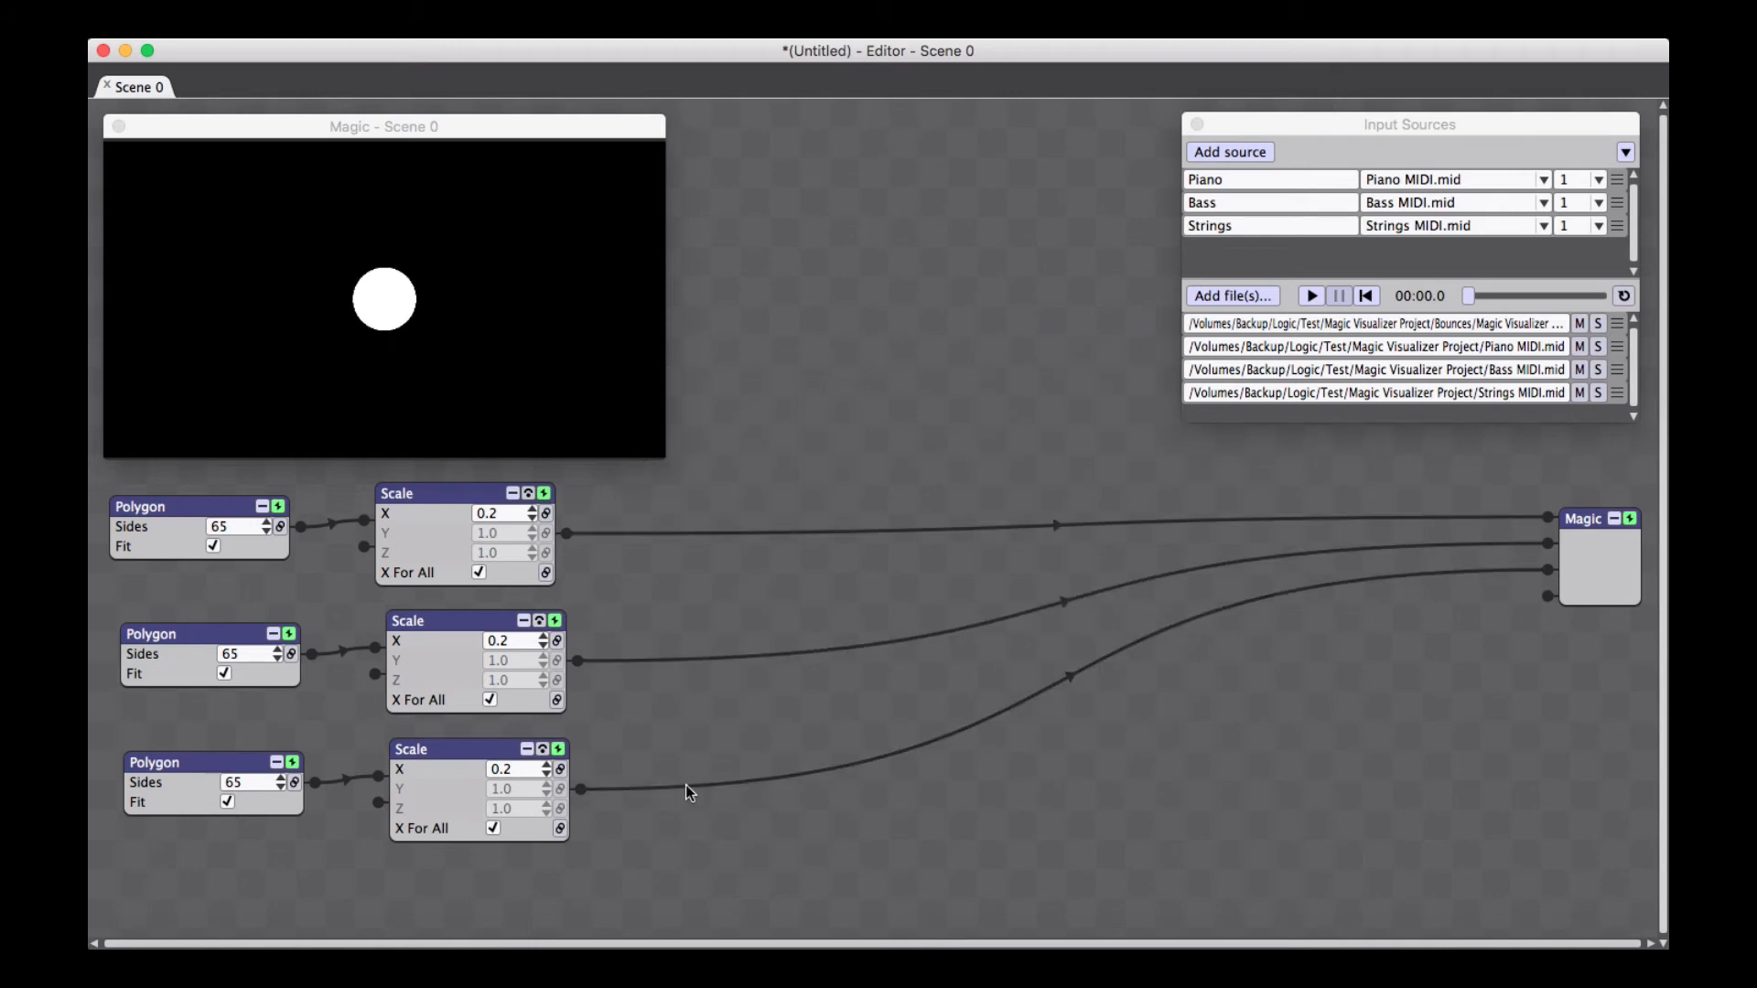
drag(677, 501, 211, 748)
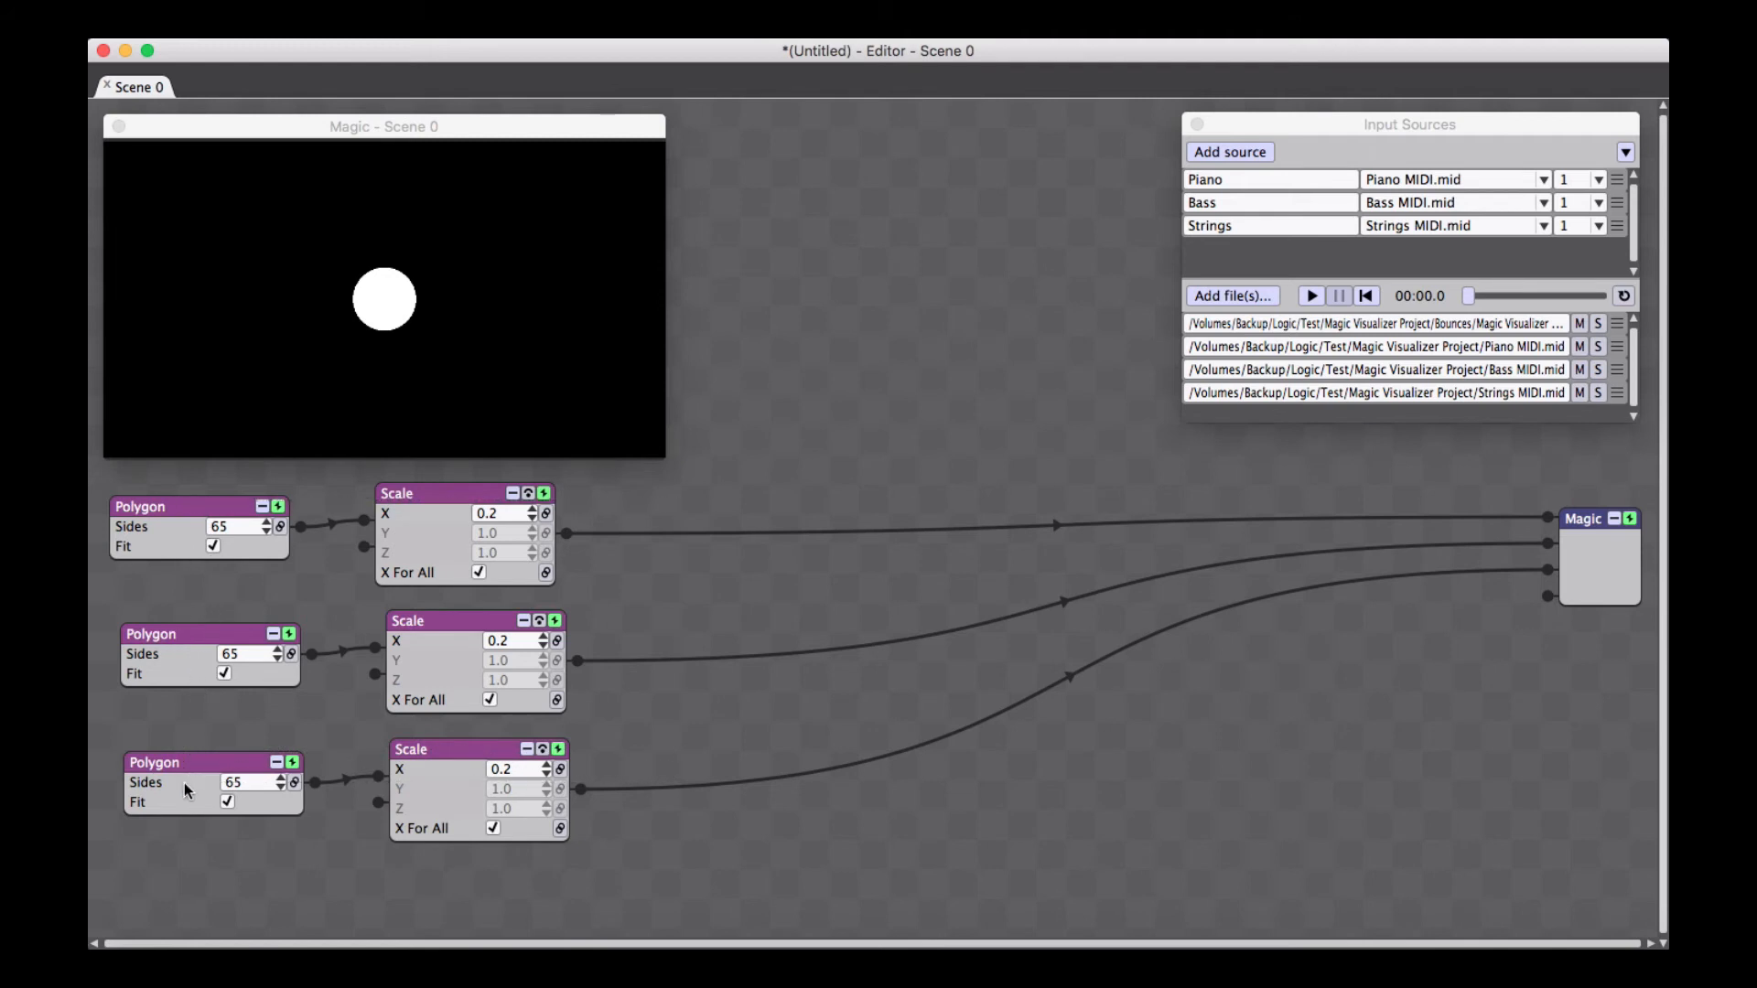
key(BackSpace)
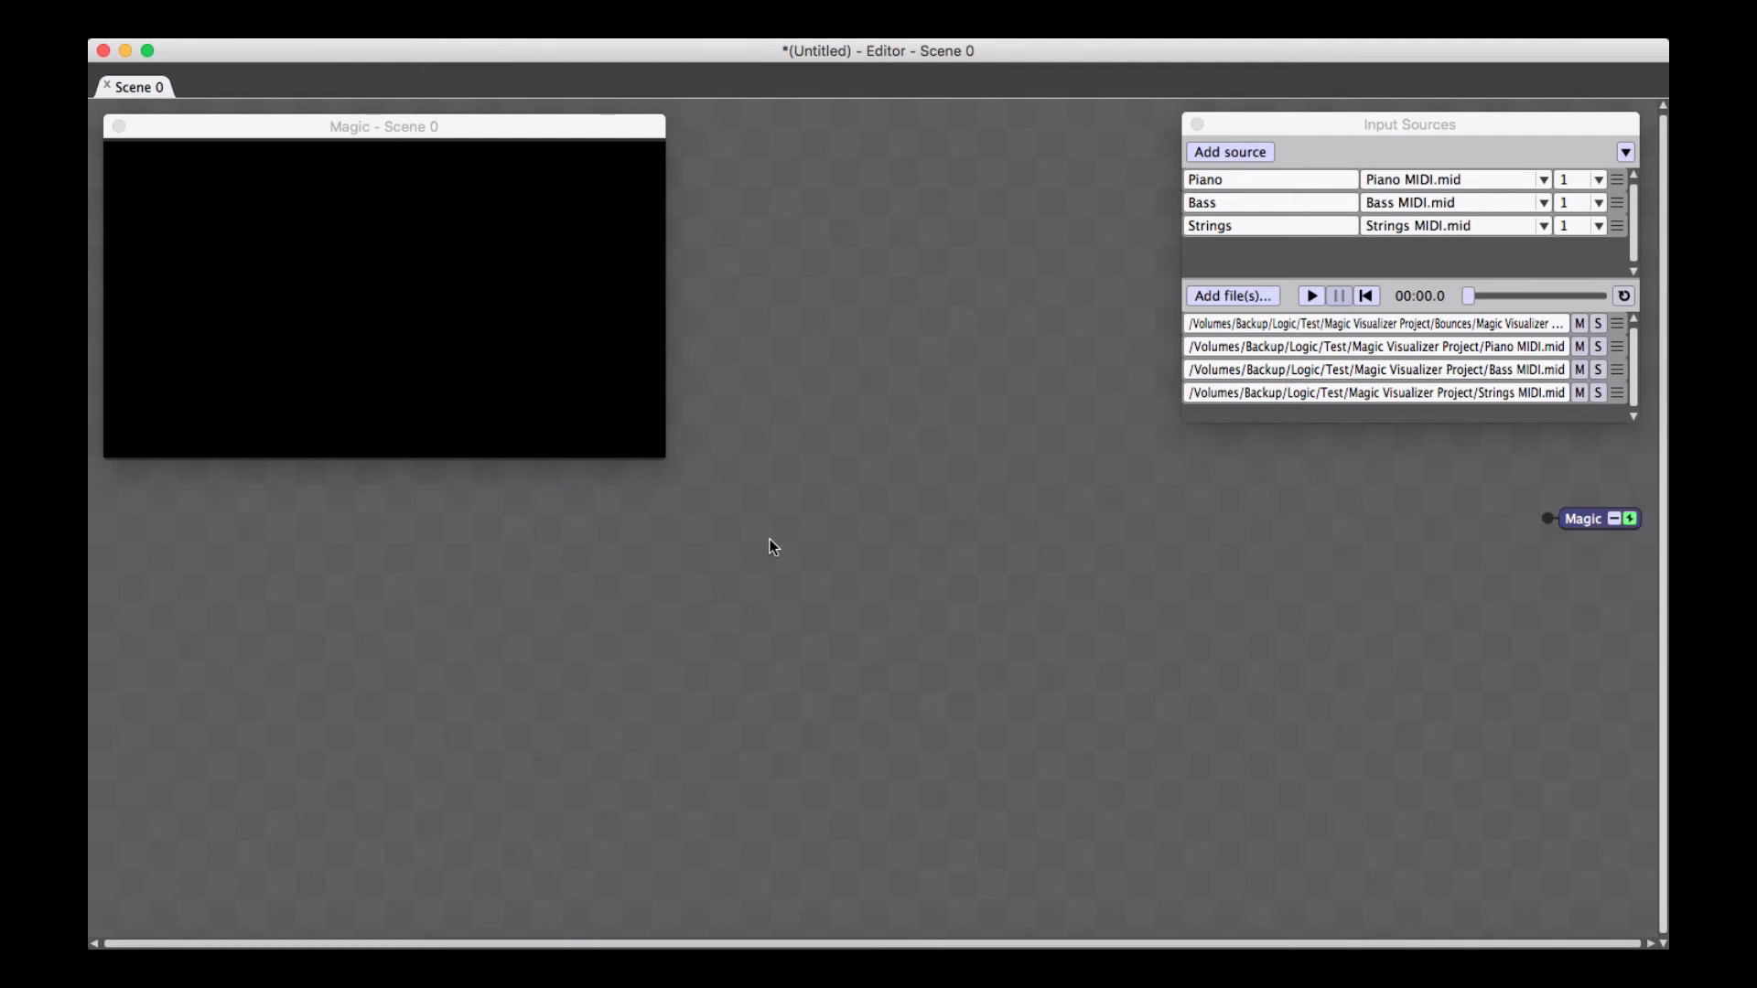
Add a GLSLShader module from the Special category in the middle of the scene and connect it to the Magic output
right_click(772, 546)
mouse_move(840, 506)
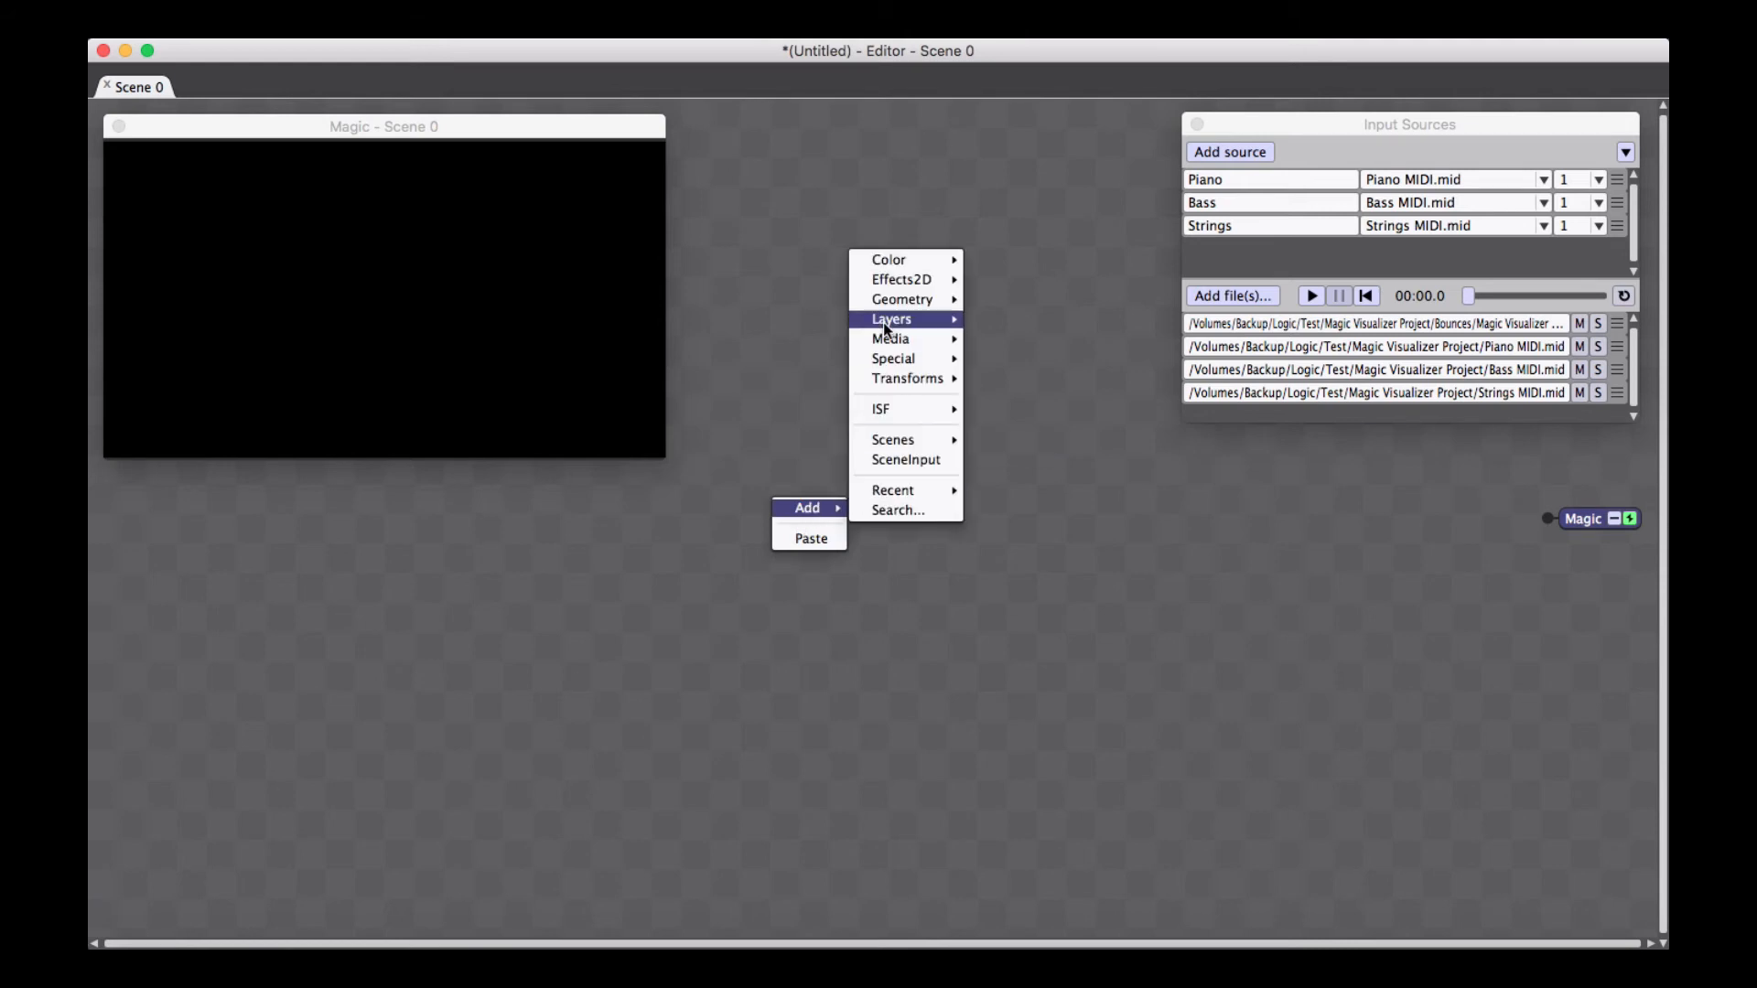
mouse_move(907, 262)
mouse_move(937, 297)
mouse_move(920, 412)
mouse_move(1014, 417)
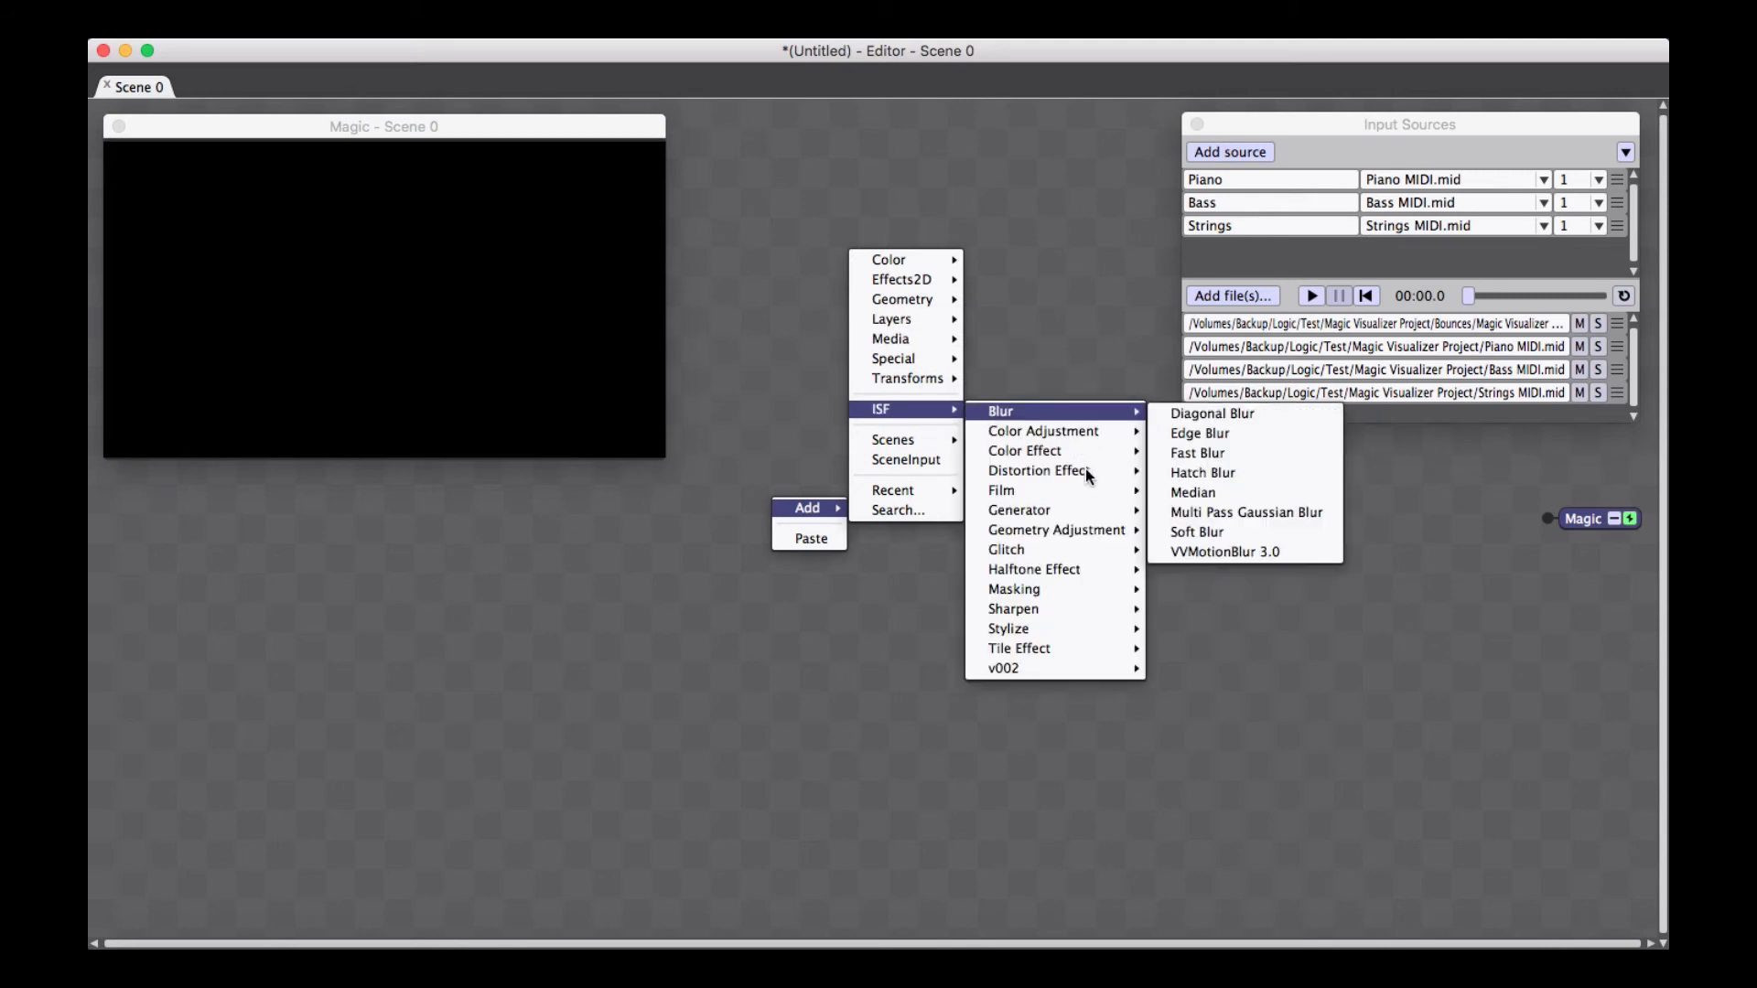
mouse_move(1081, 539)
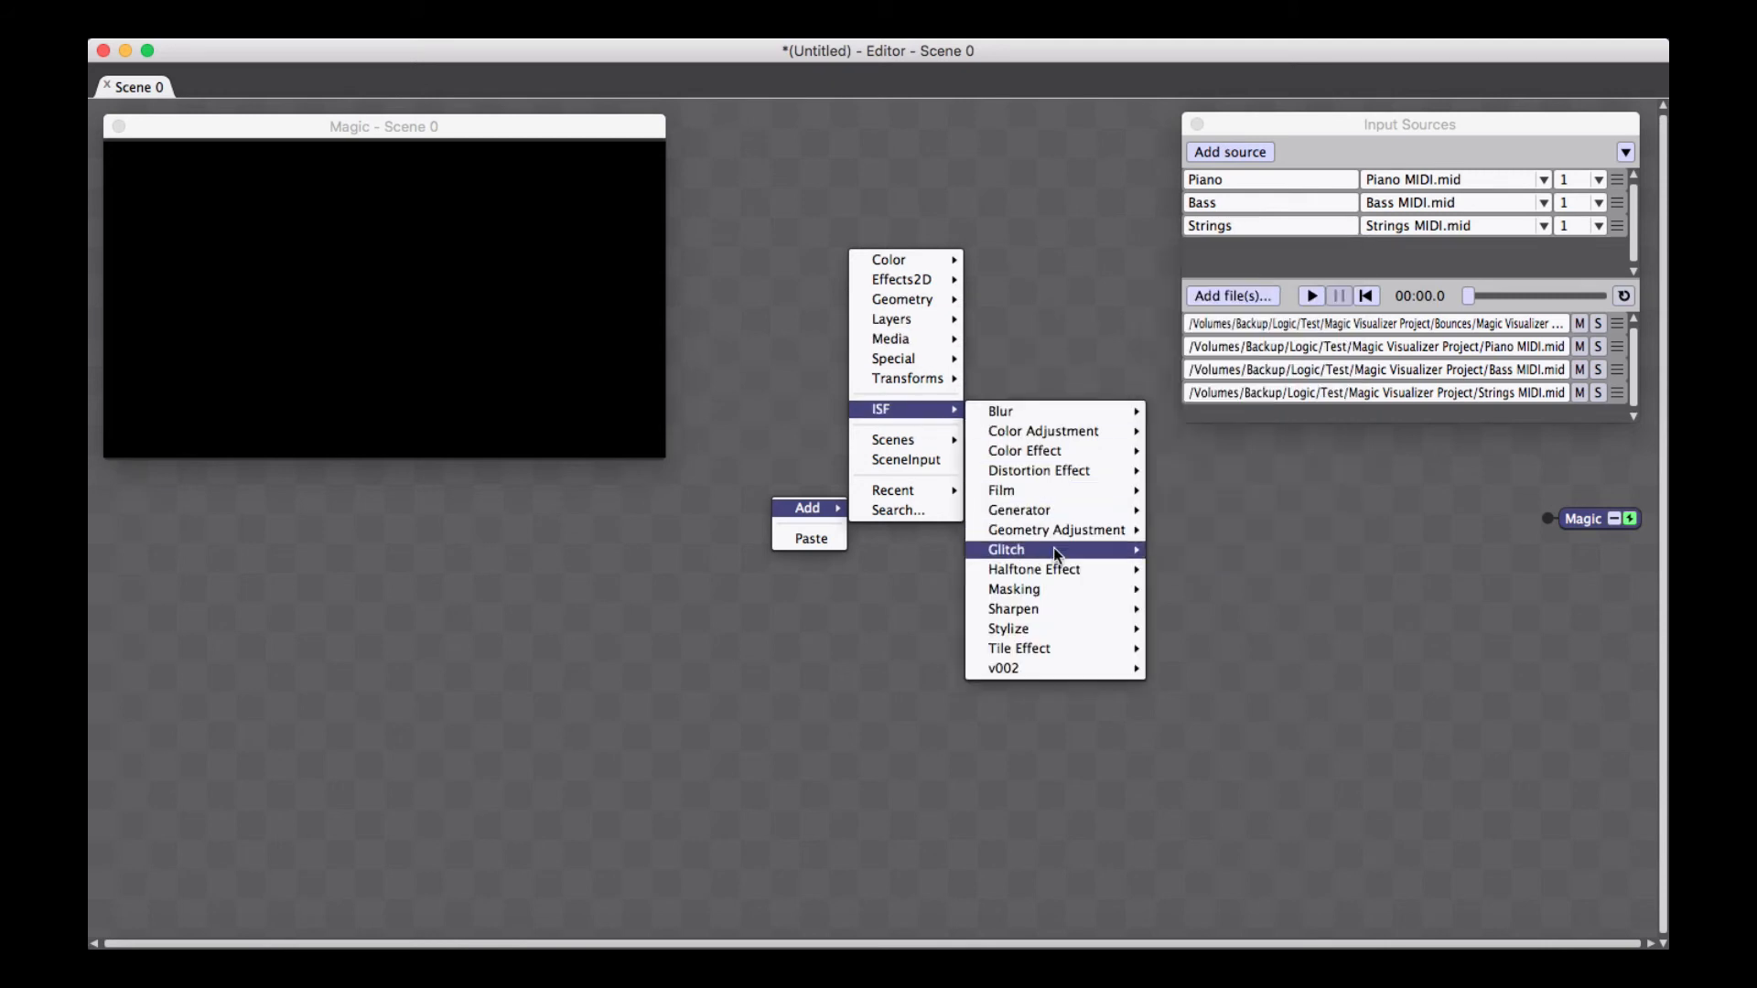
mouse_move(933, 357)
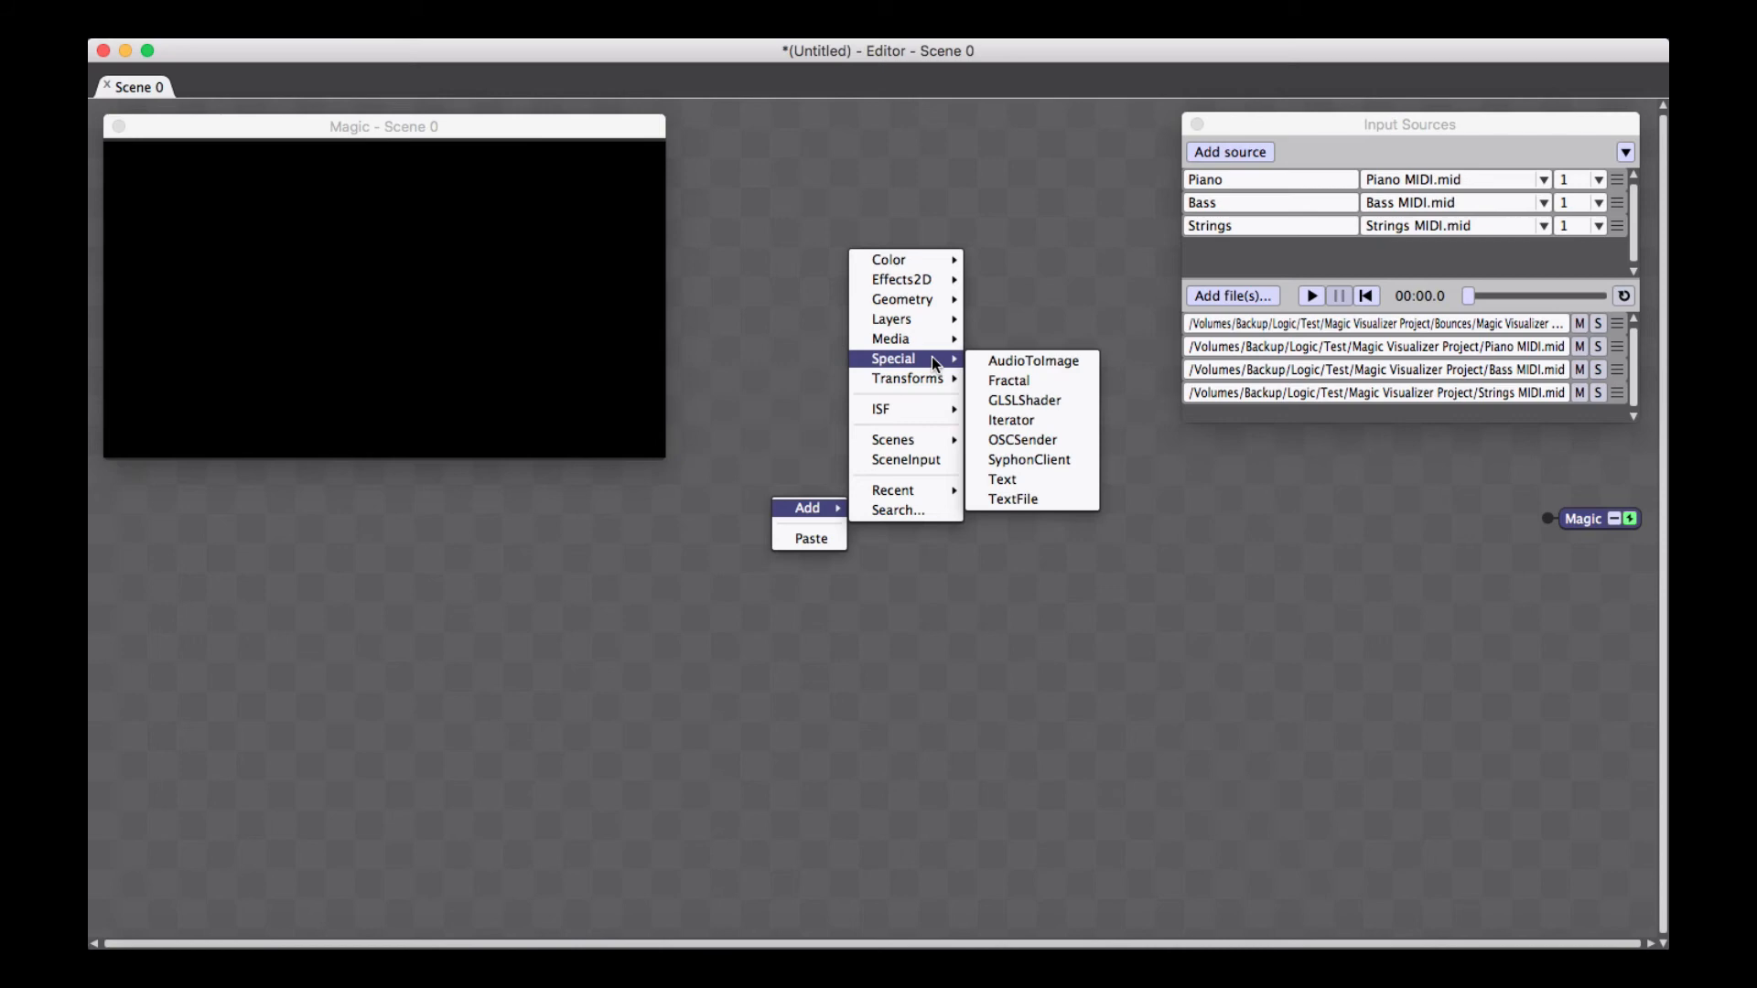
click(1073, 403)
drag(882, 545, 878, 480)
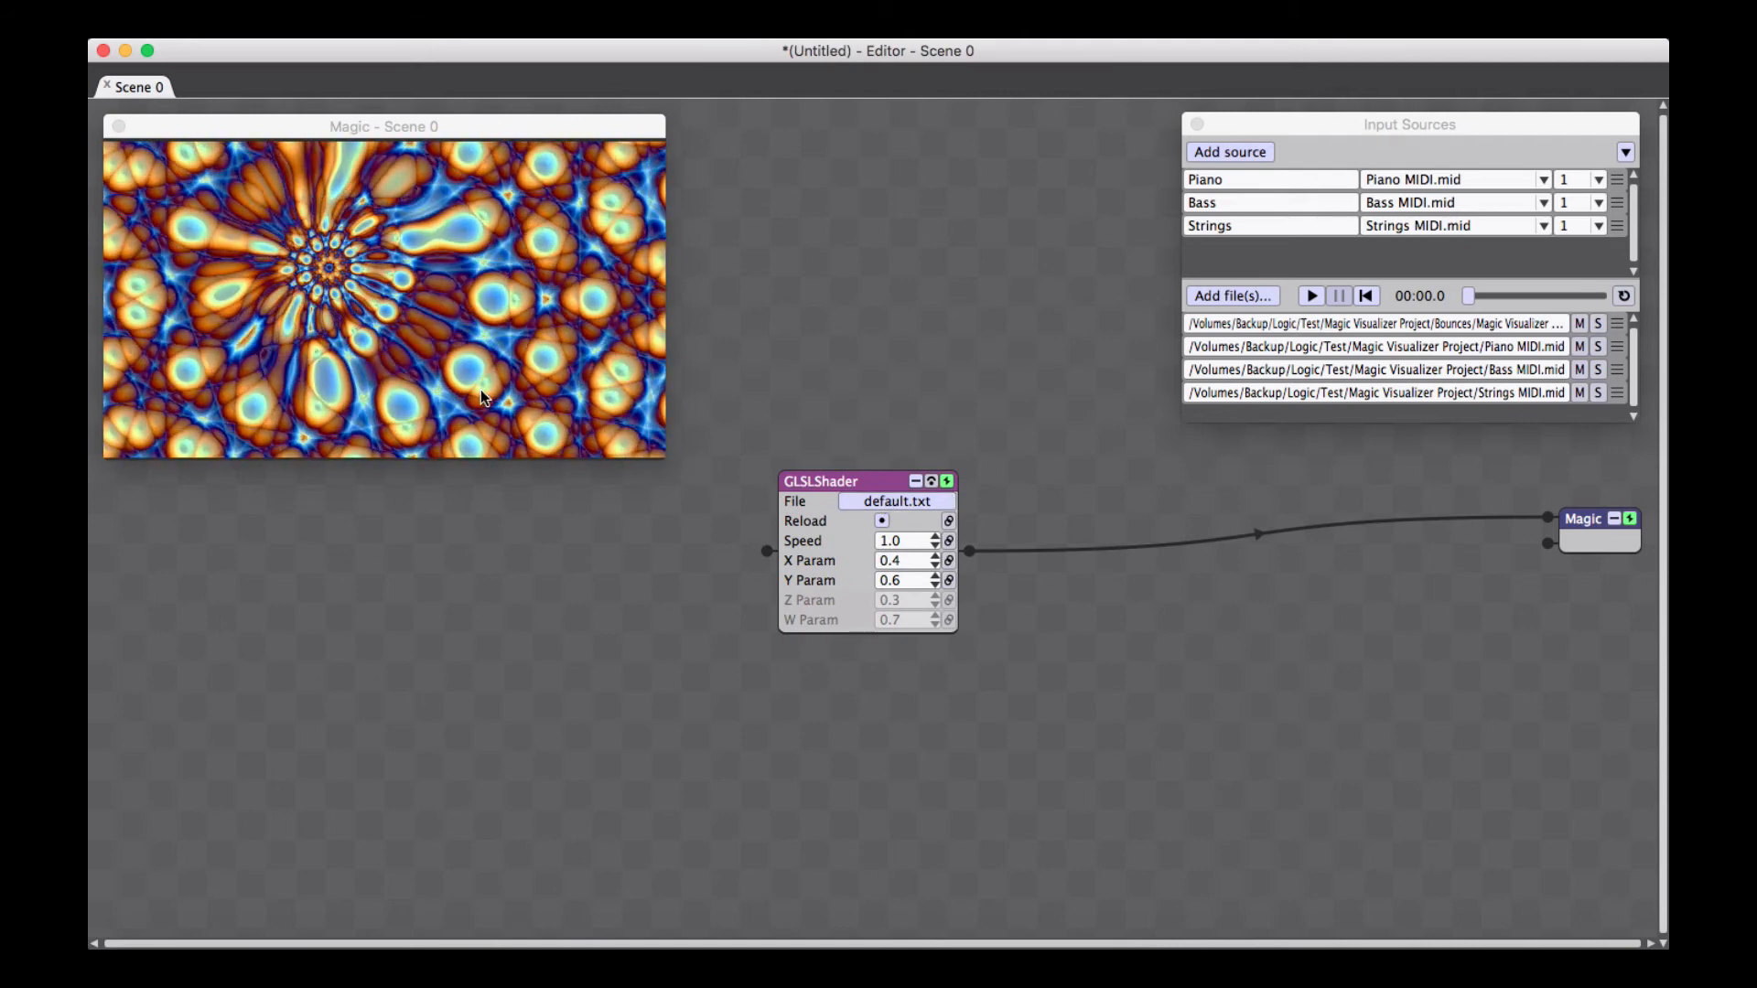
Browse the GLSLShaders folder and try the blobs.txt shader in the GLSLShader module
click(911, 502)
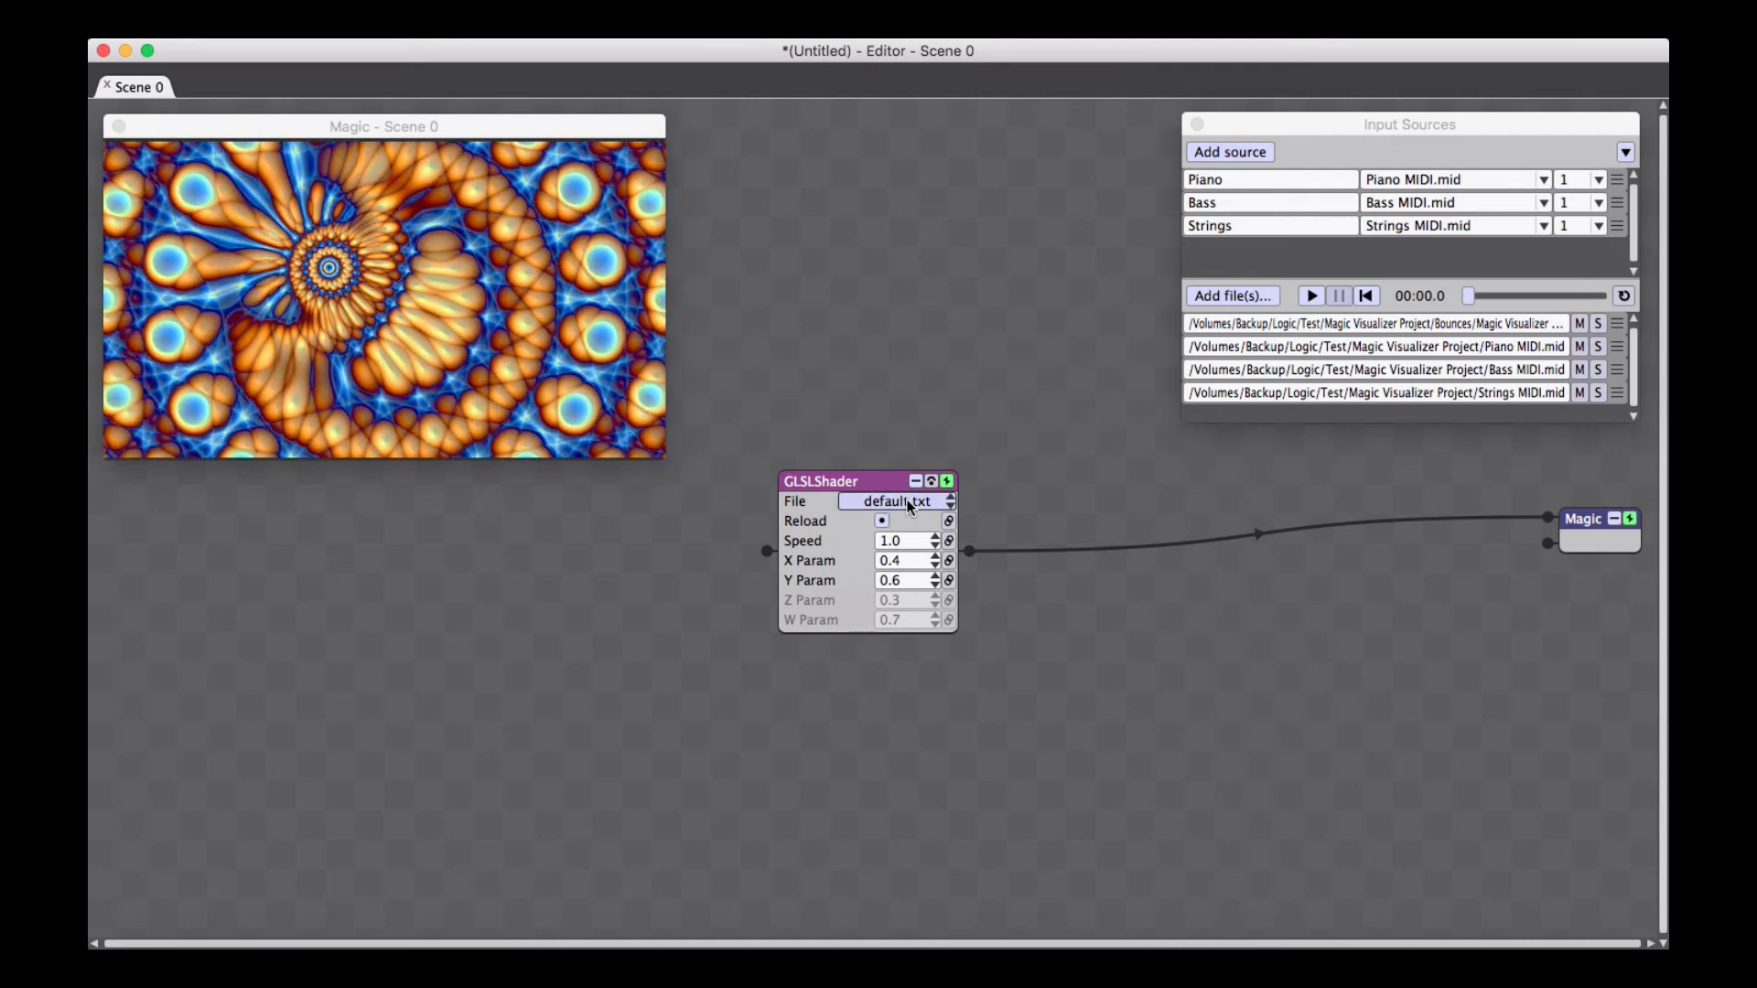
scroll(1021, 464, down, 15)
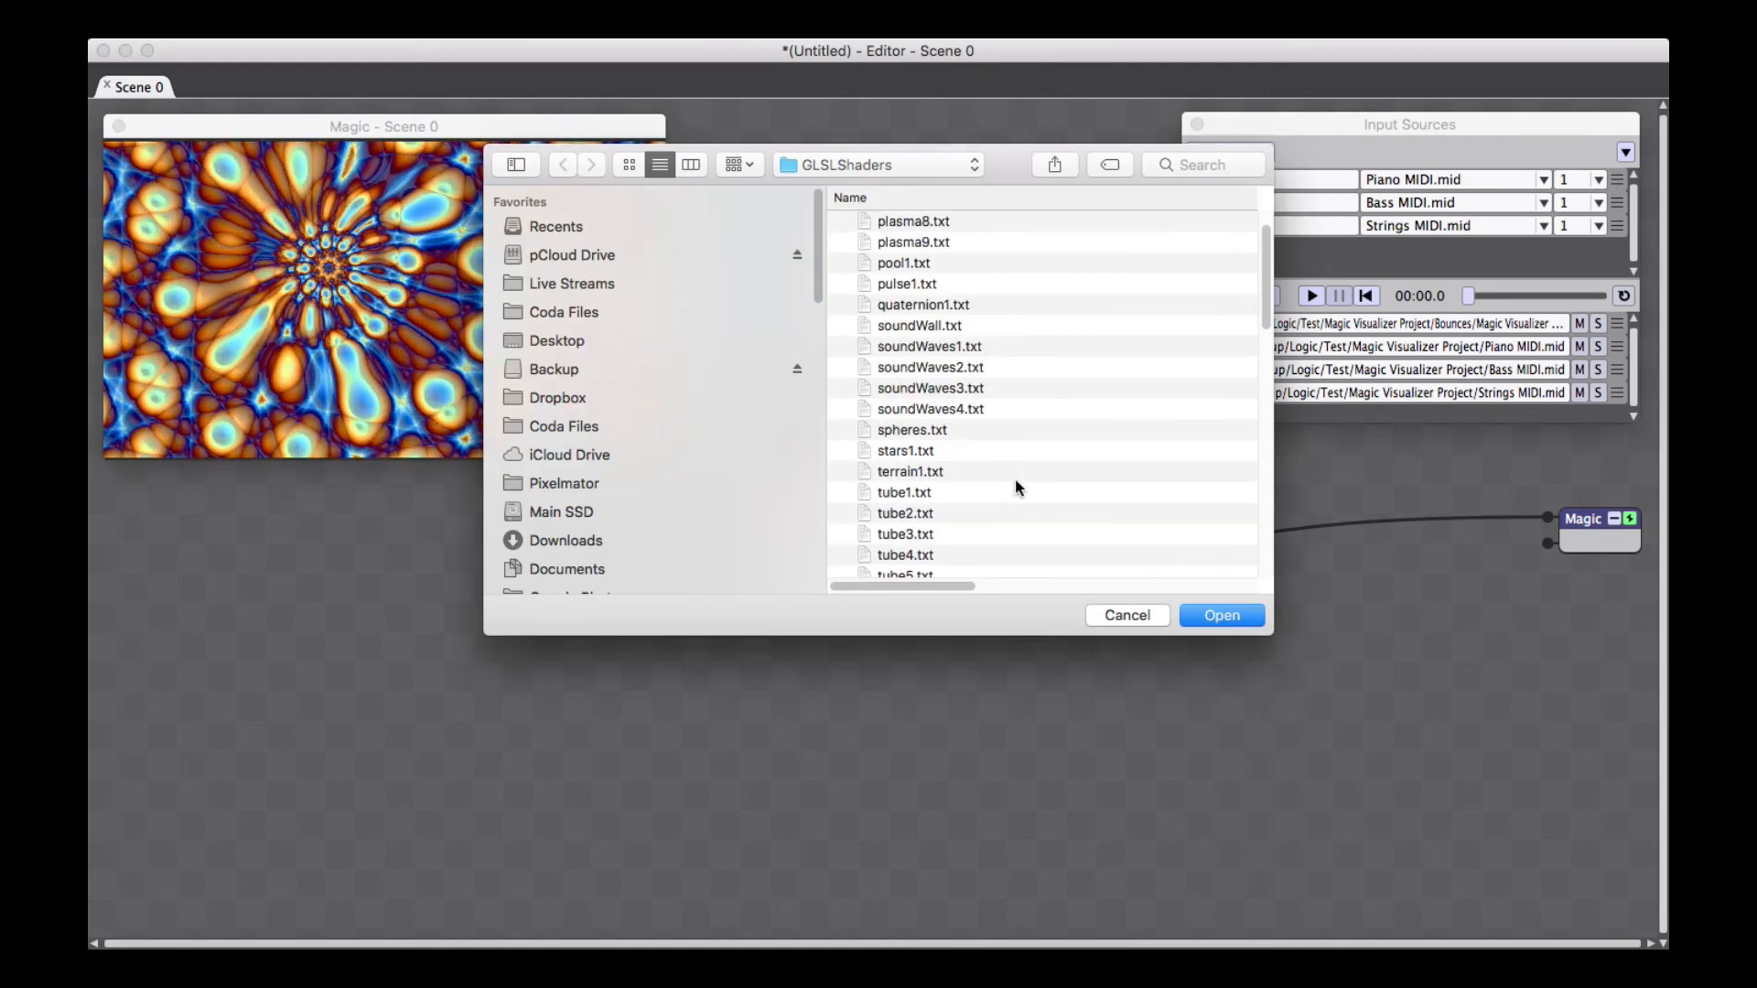
scroll(968, 307, up, 12)
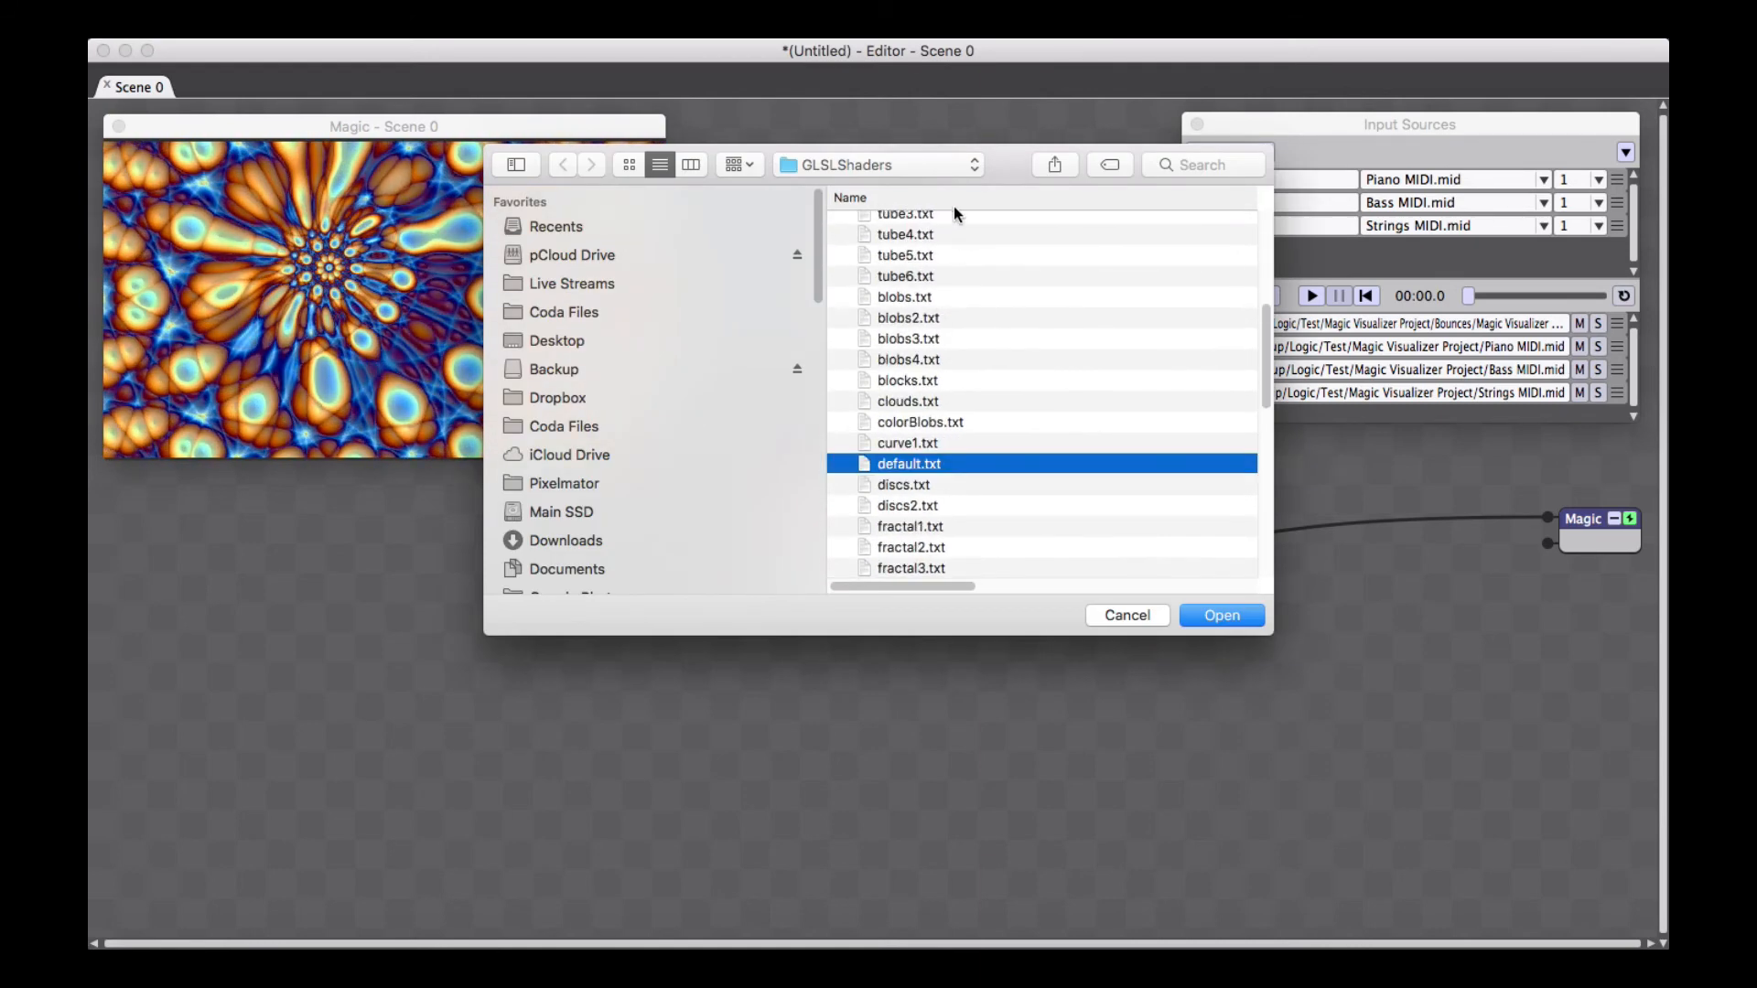
scroll(952, 220, up, 2)
scroll(948, 284, down, 10)
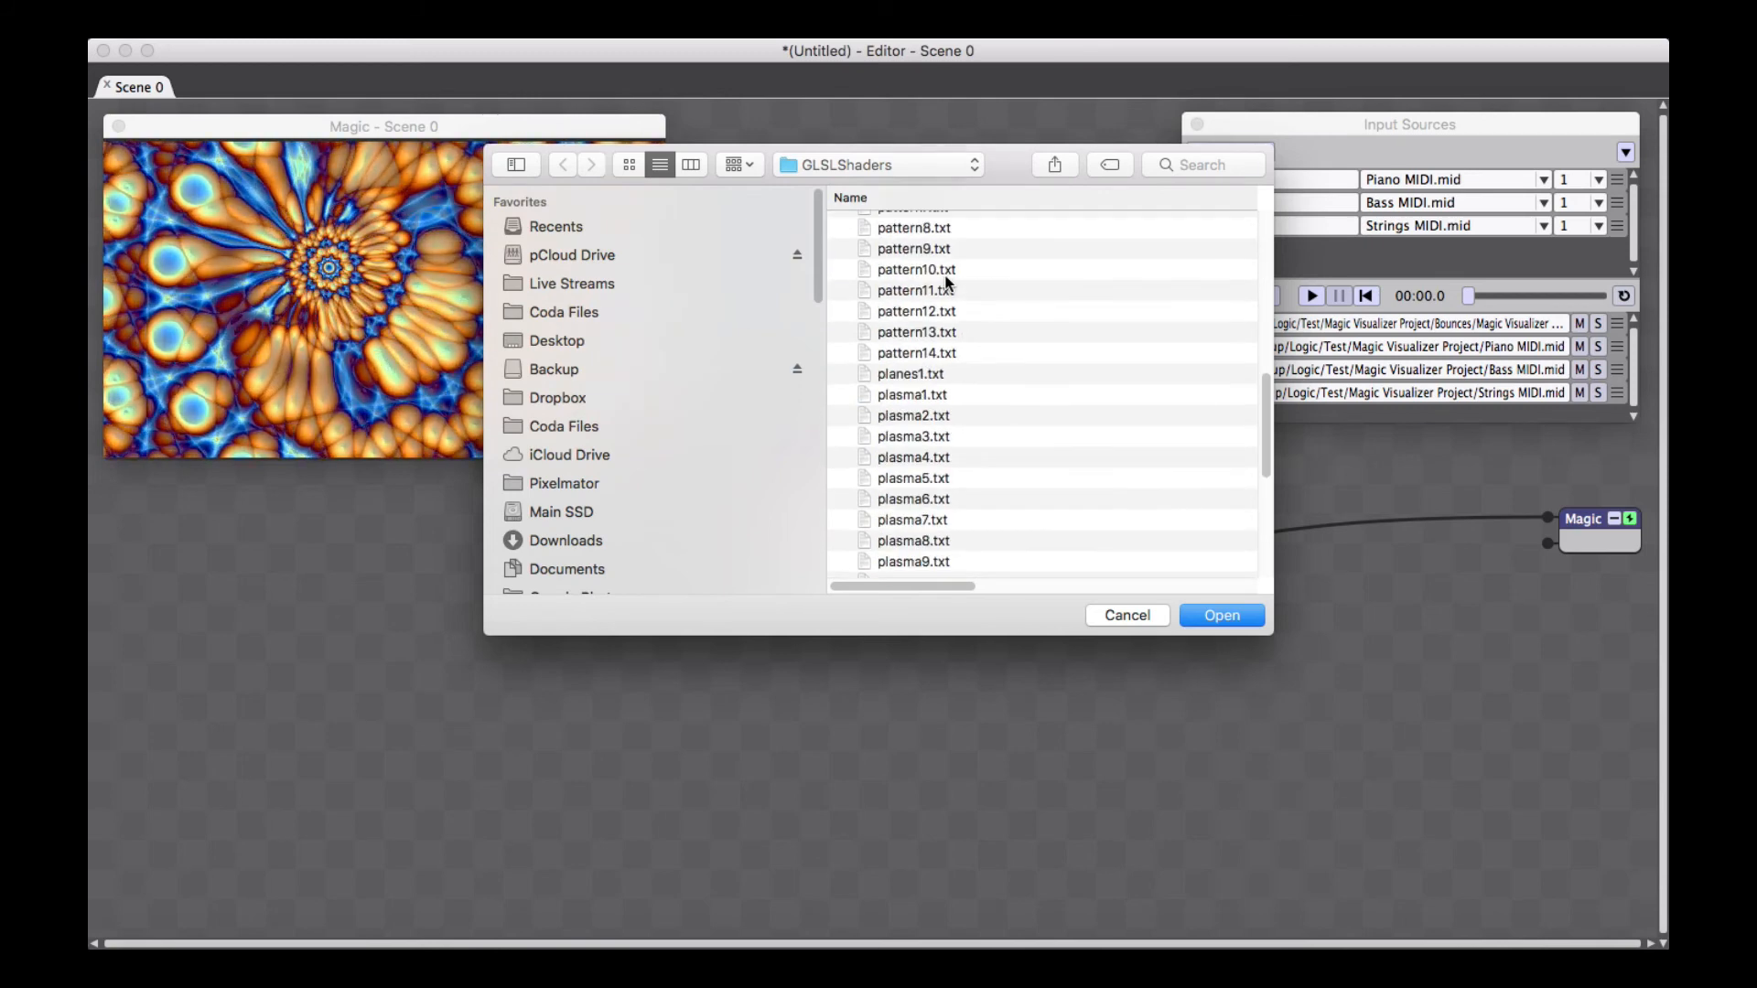
scroll(941, 283, up, 10)
click(934, 223)
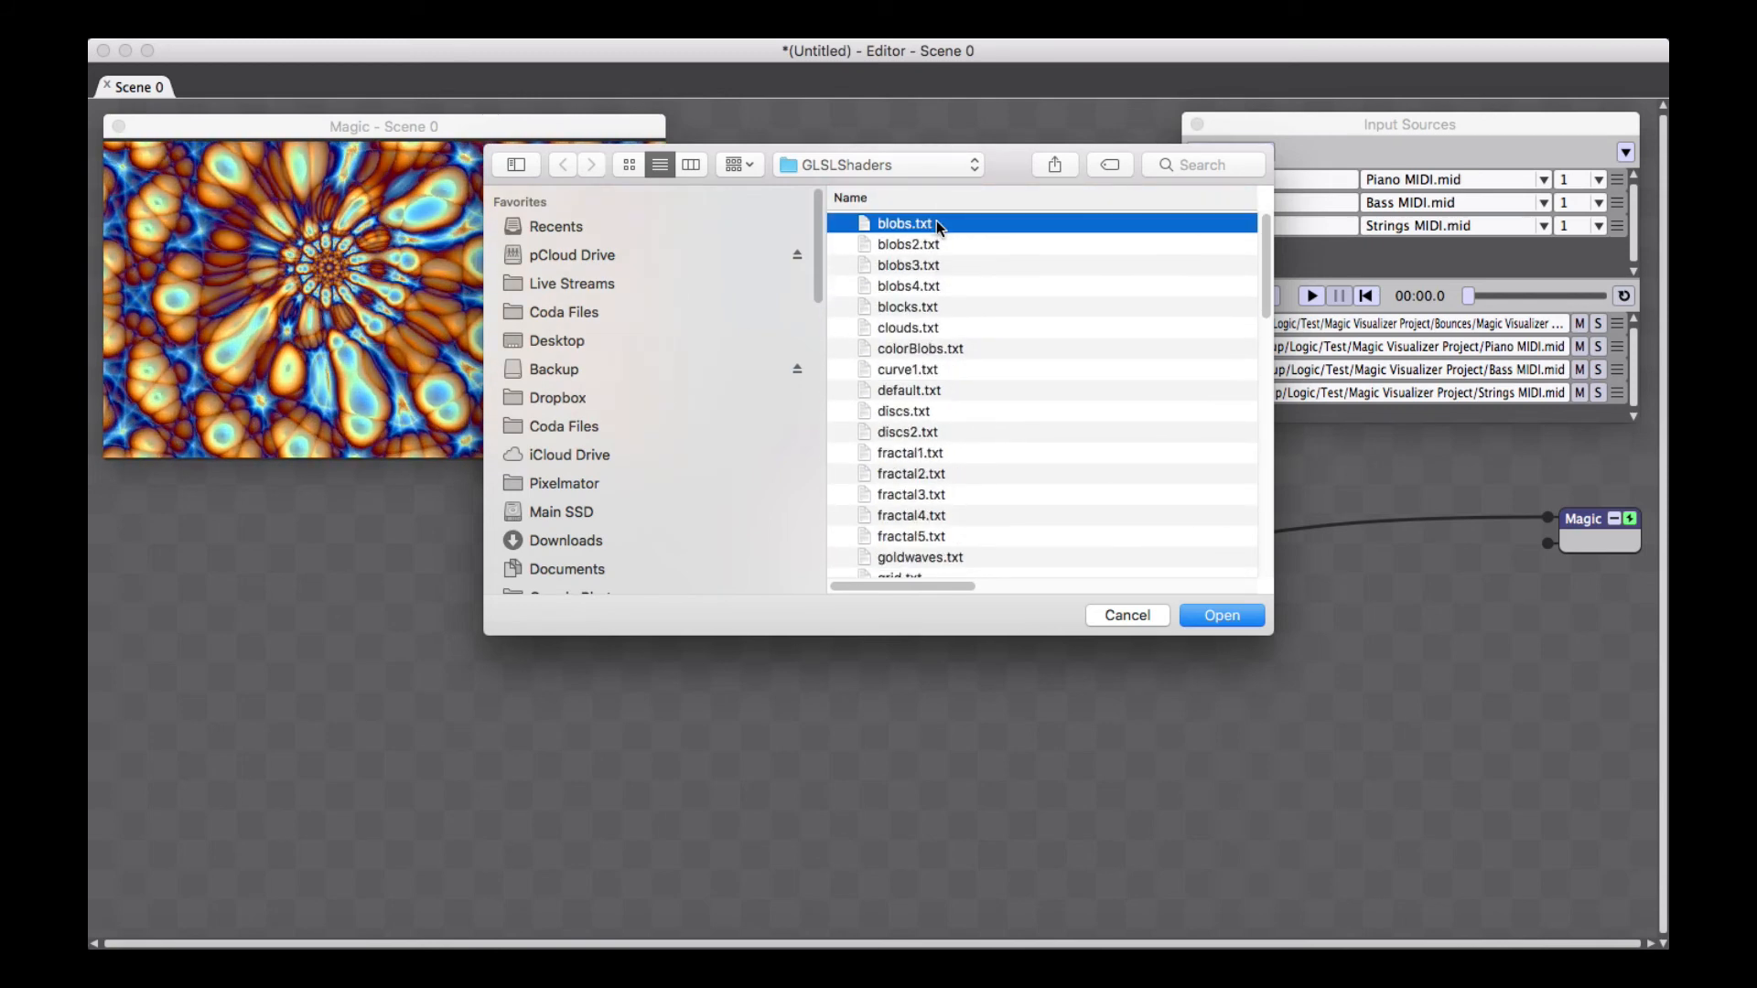
key(Return)
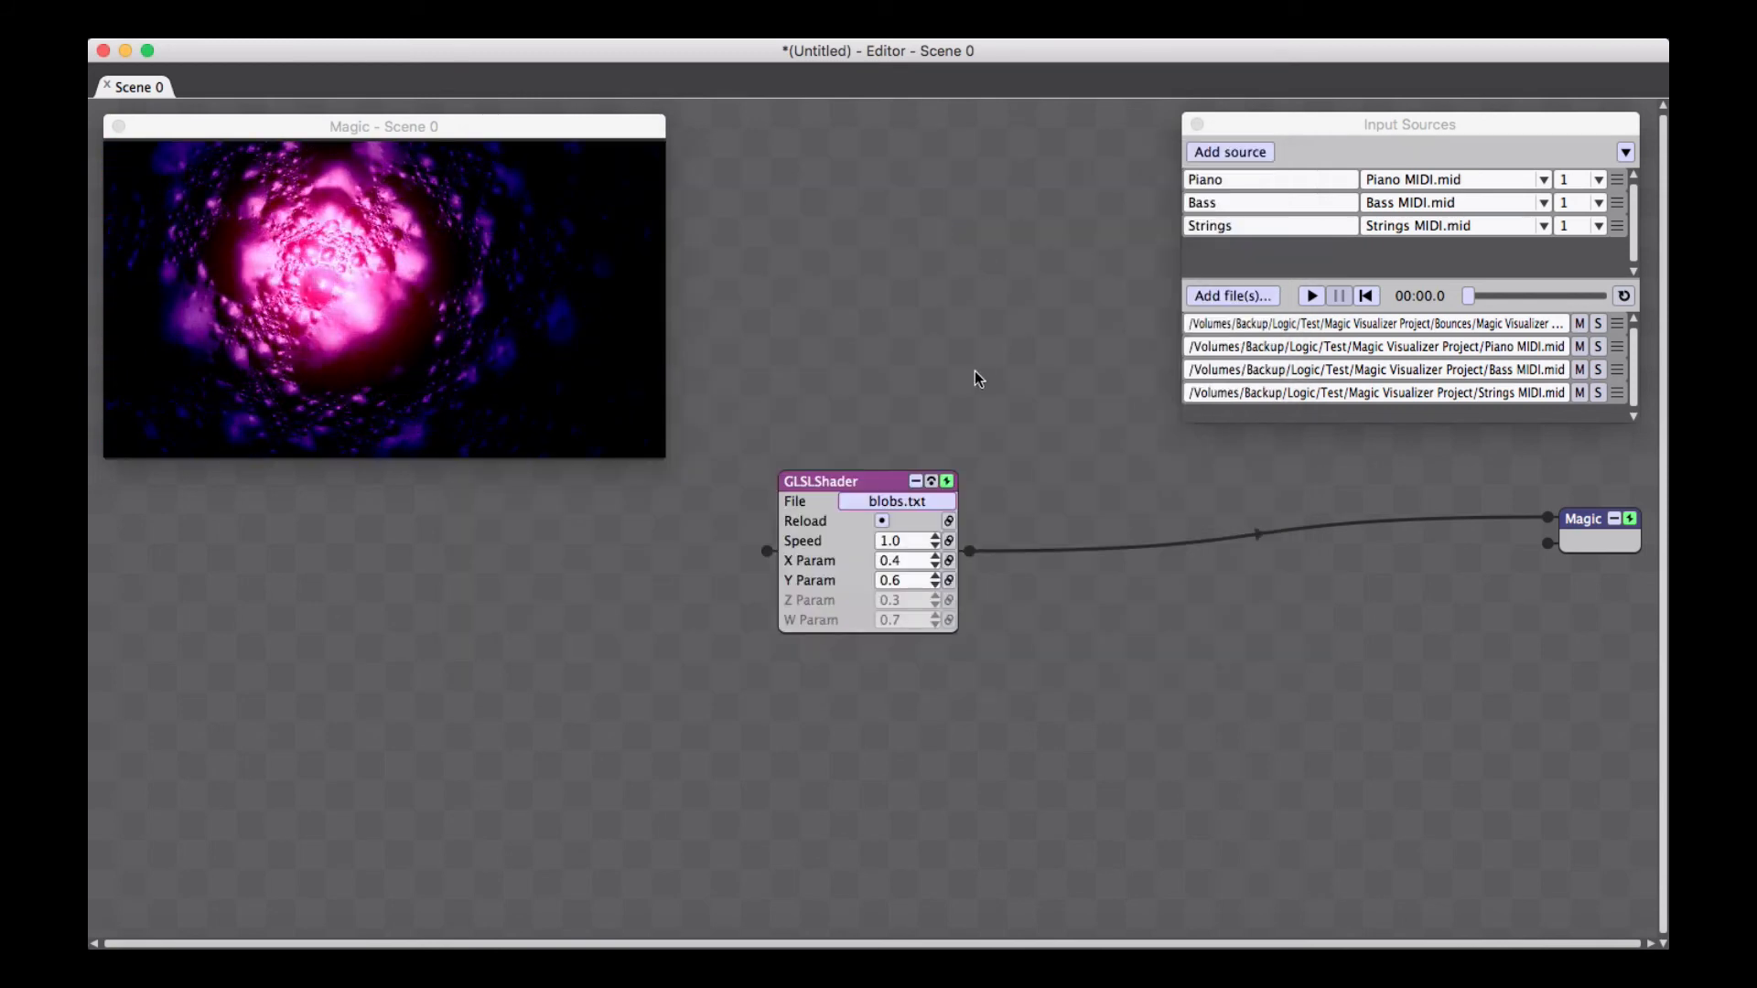
Try the lines2.txt shader file in the GLSLShader module
click(926, 483)
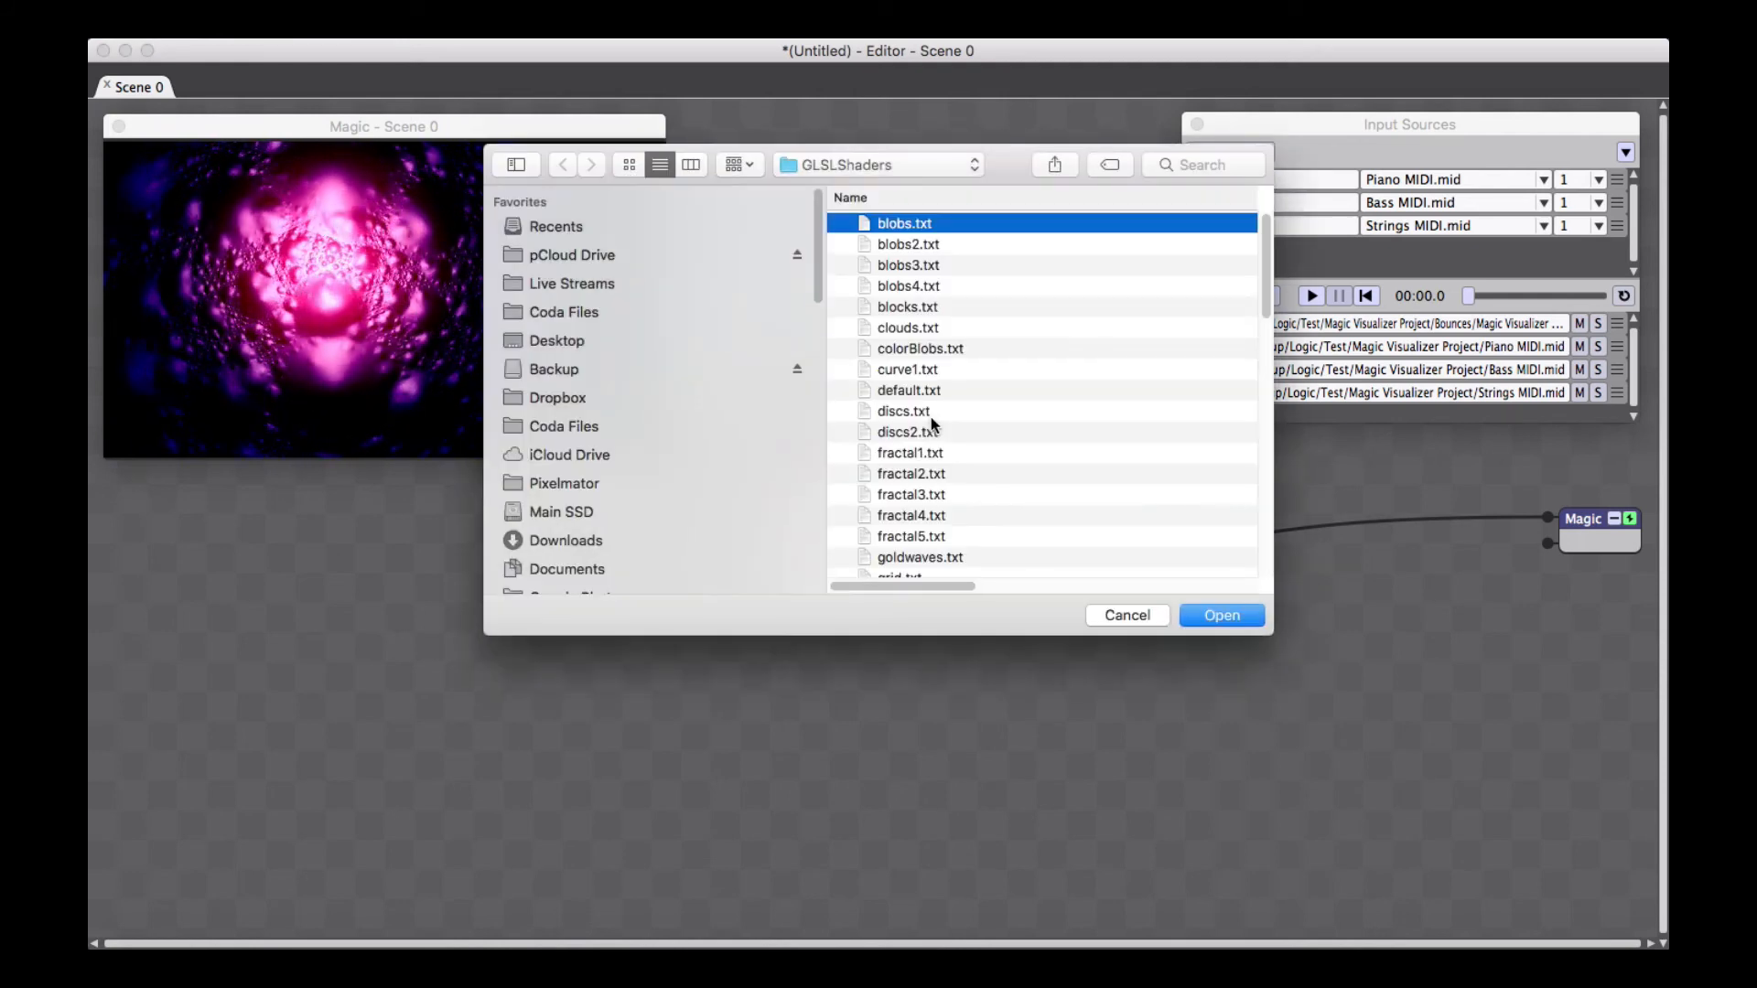
scroll(933, 413, down, 10)
scroll(946, 412, up, 8)
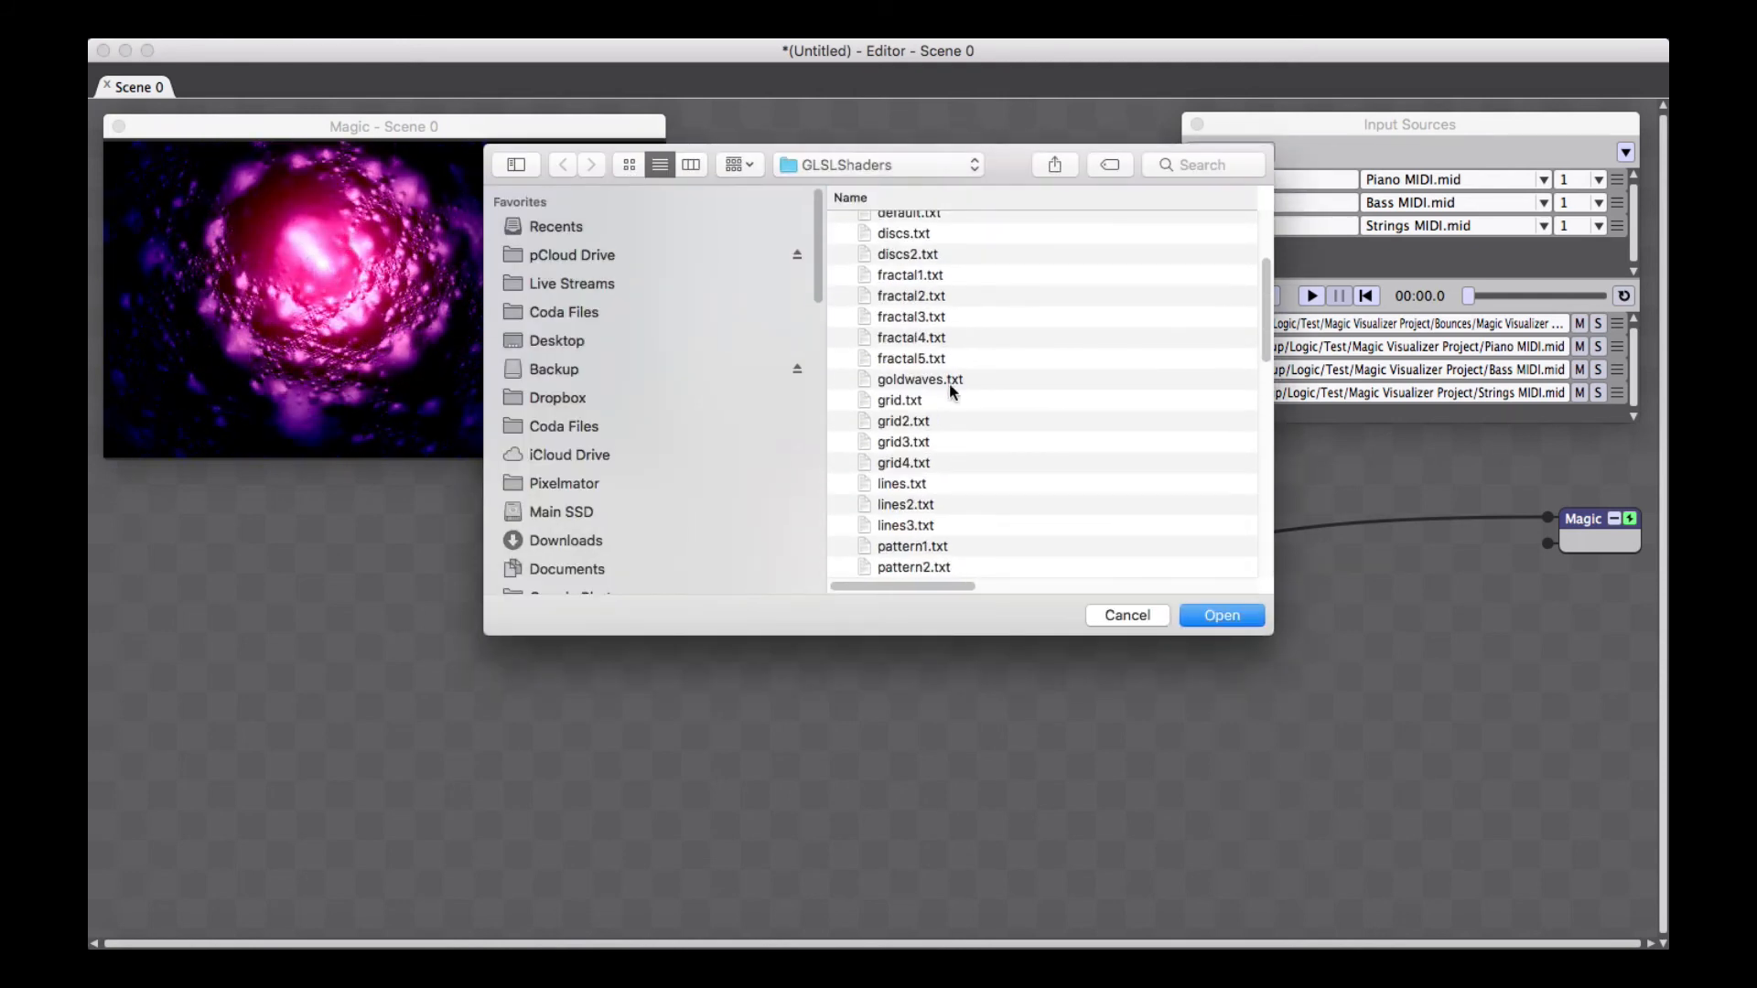
scroll(942, 412, down, 5)
double_click(934, 303)
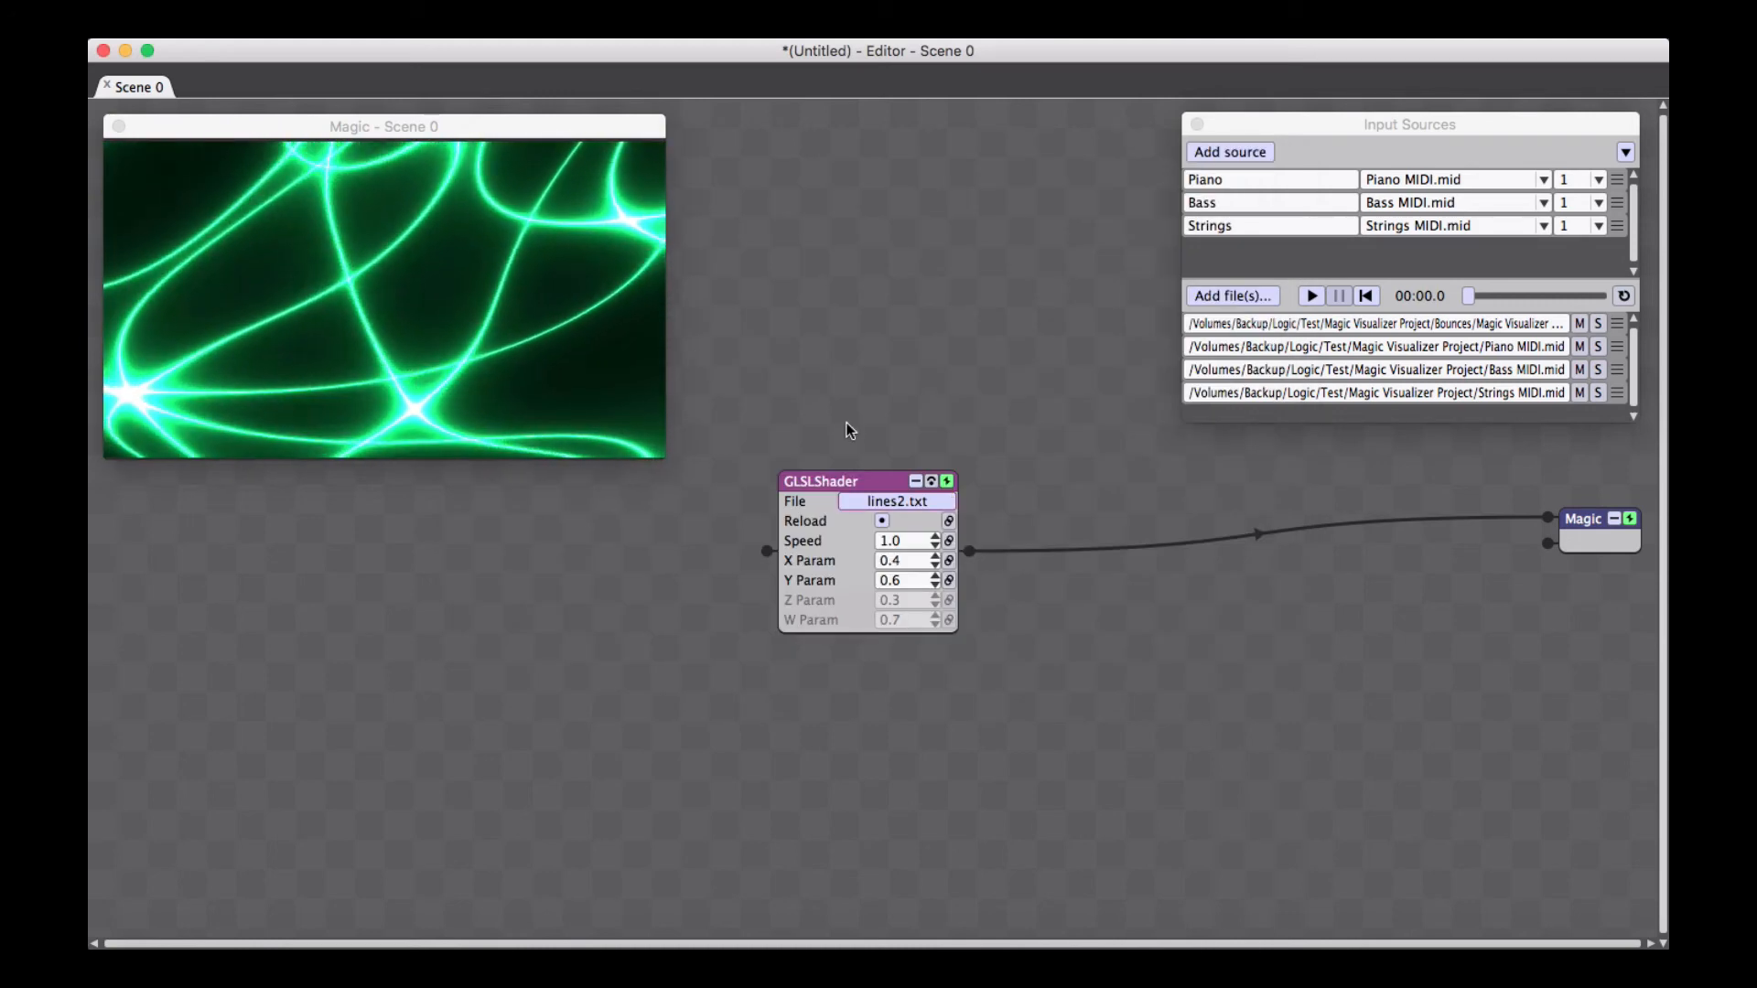
Load the clouds.txt shader file into the GLSLShader module
click(924, 501)
scroll(948, 473, down, 10)
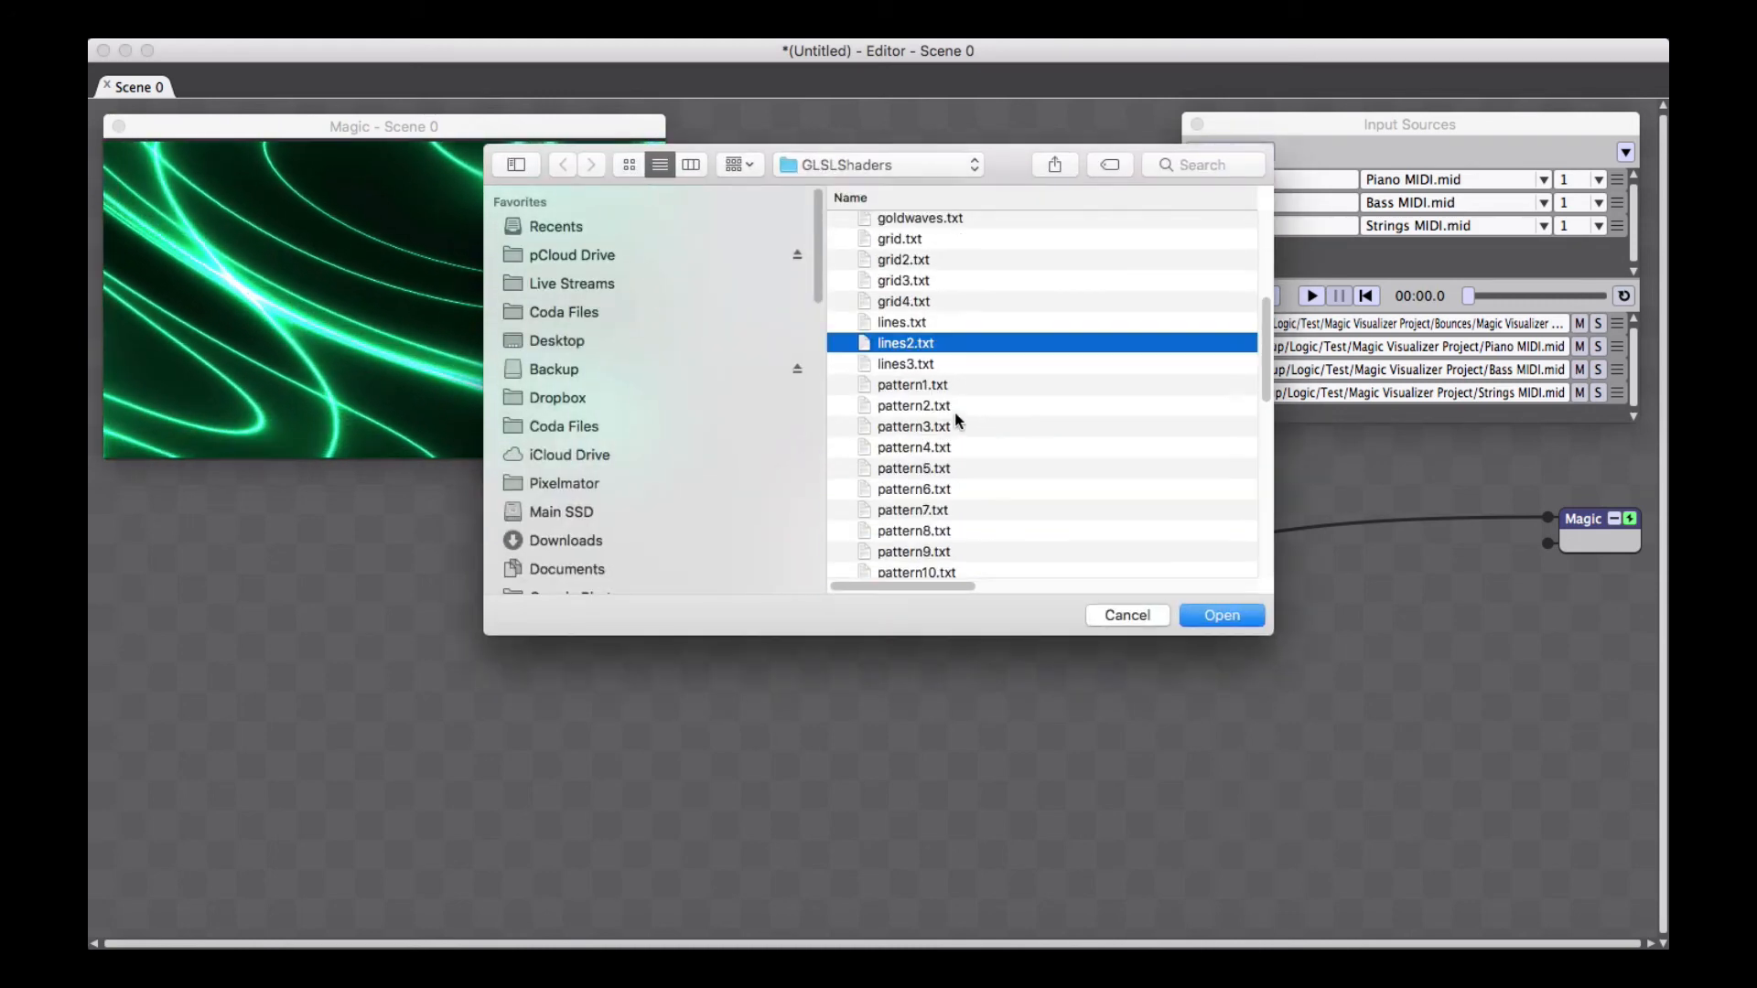
scroll(953, 412, up, 6)
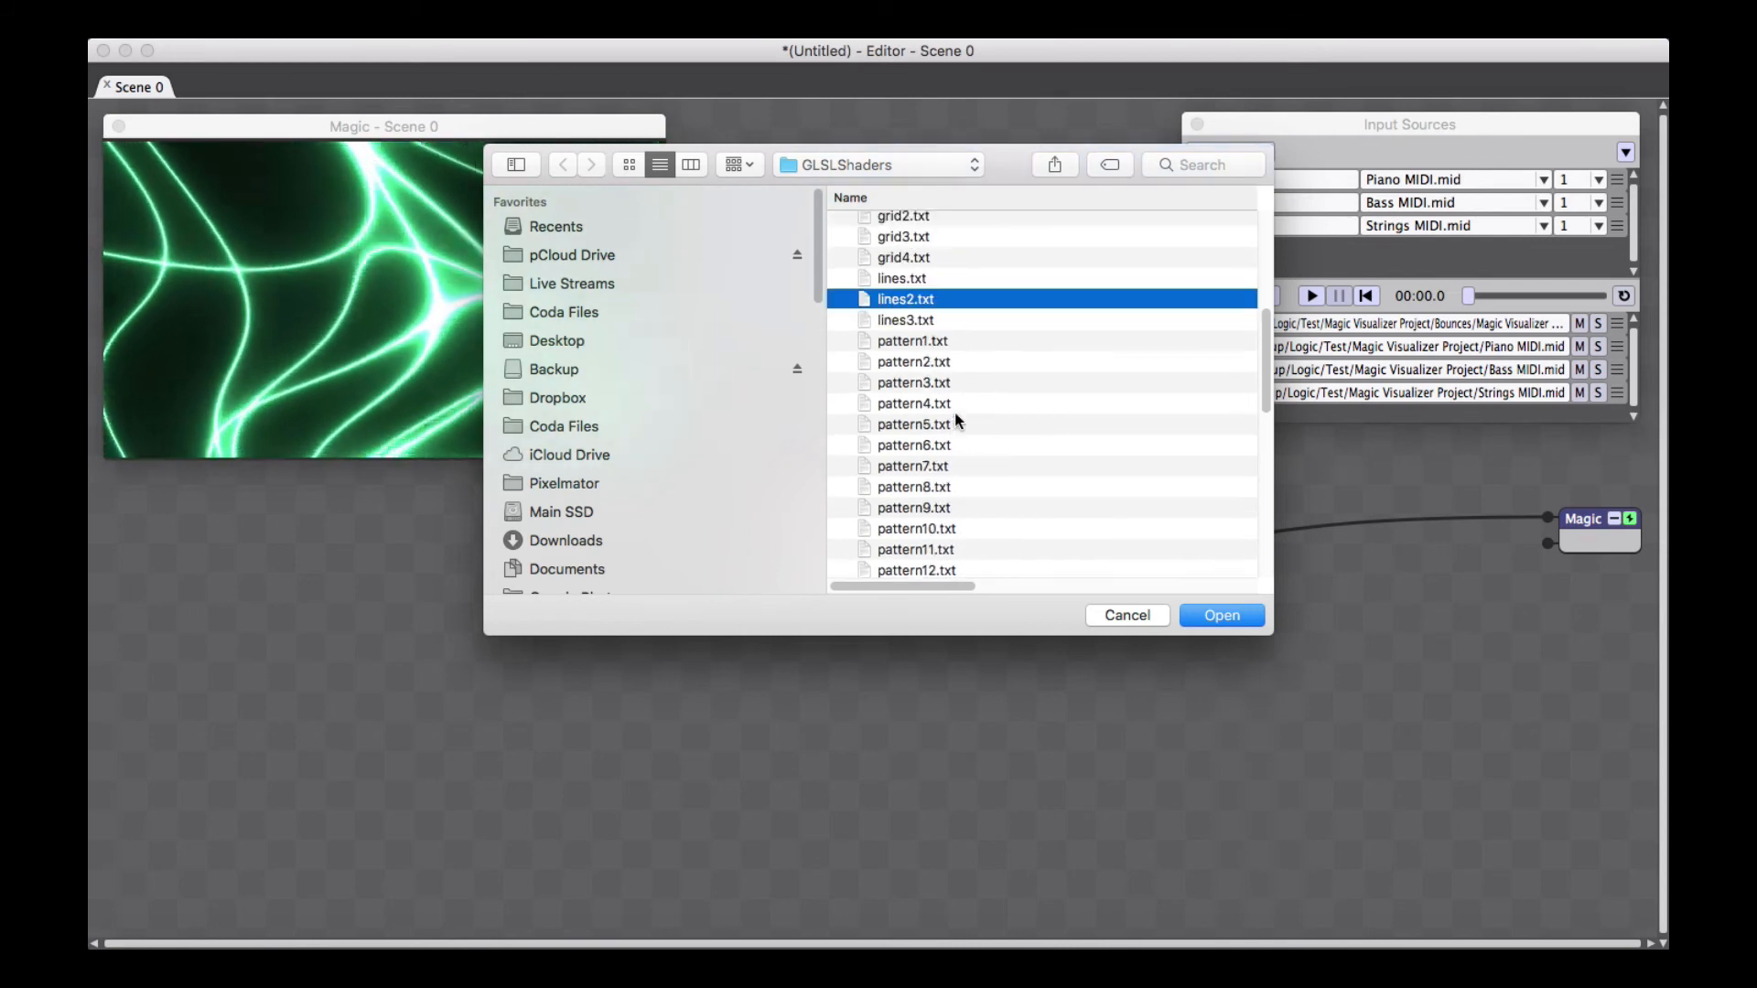
scroll(954, 412, down, 8)
scroll(954, 412, up, 12)
scroll(954, 412, up, 3)
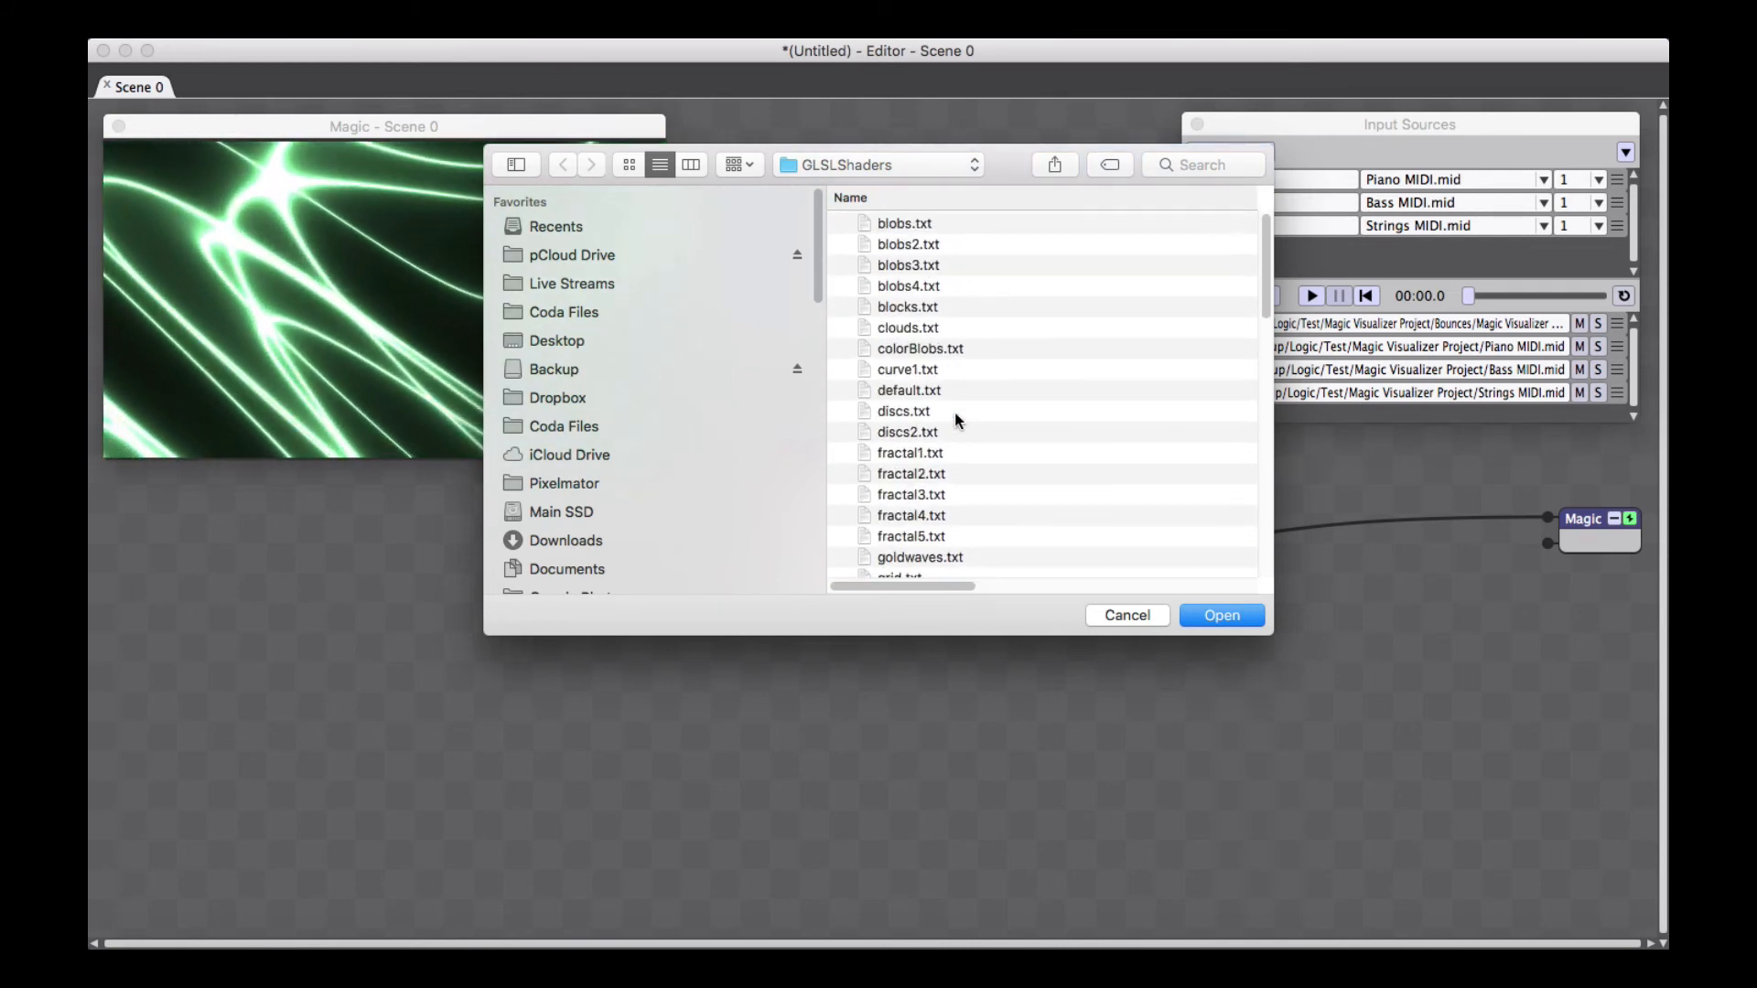
click(926, 327)
double_click(926, 328)
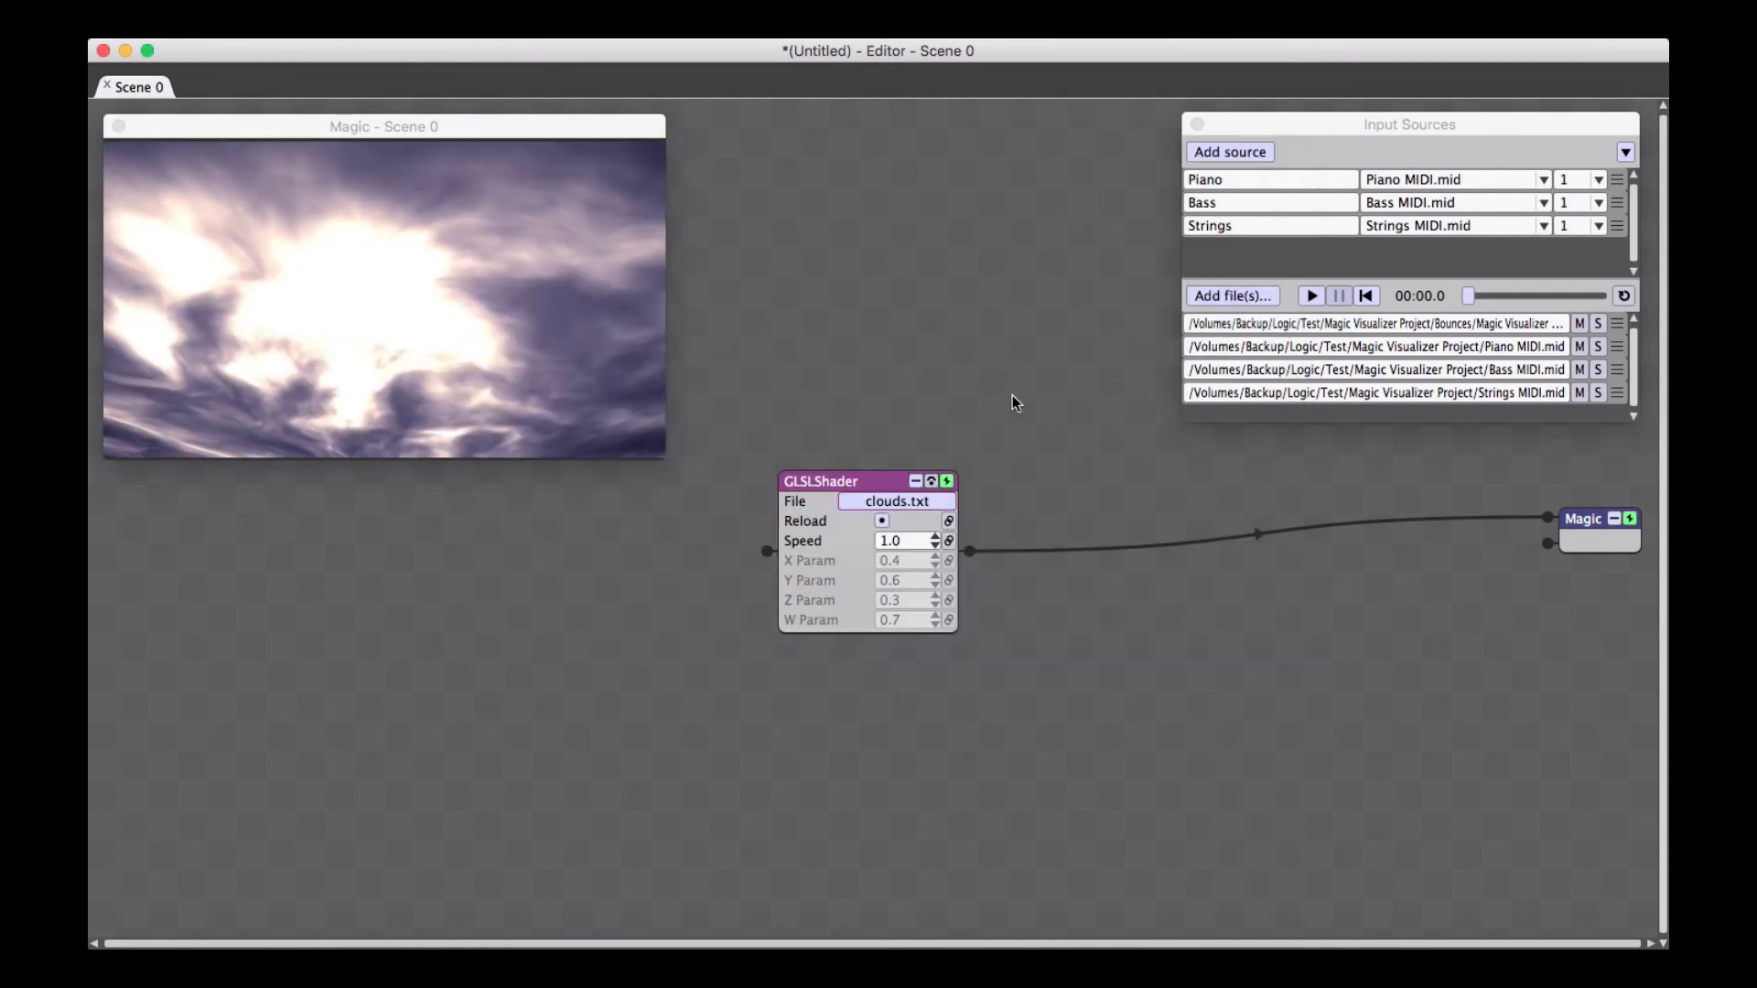
Enlarge the Scene 0 preview window and move the GLSLShader module clear of it
drag(864, 490, 793, 533)
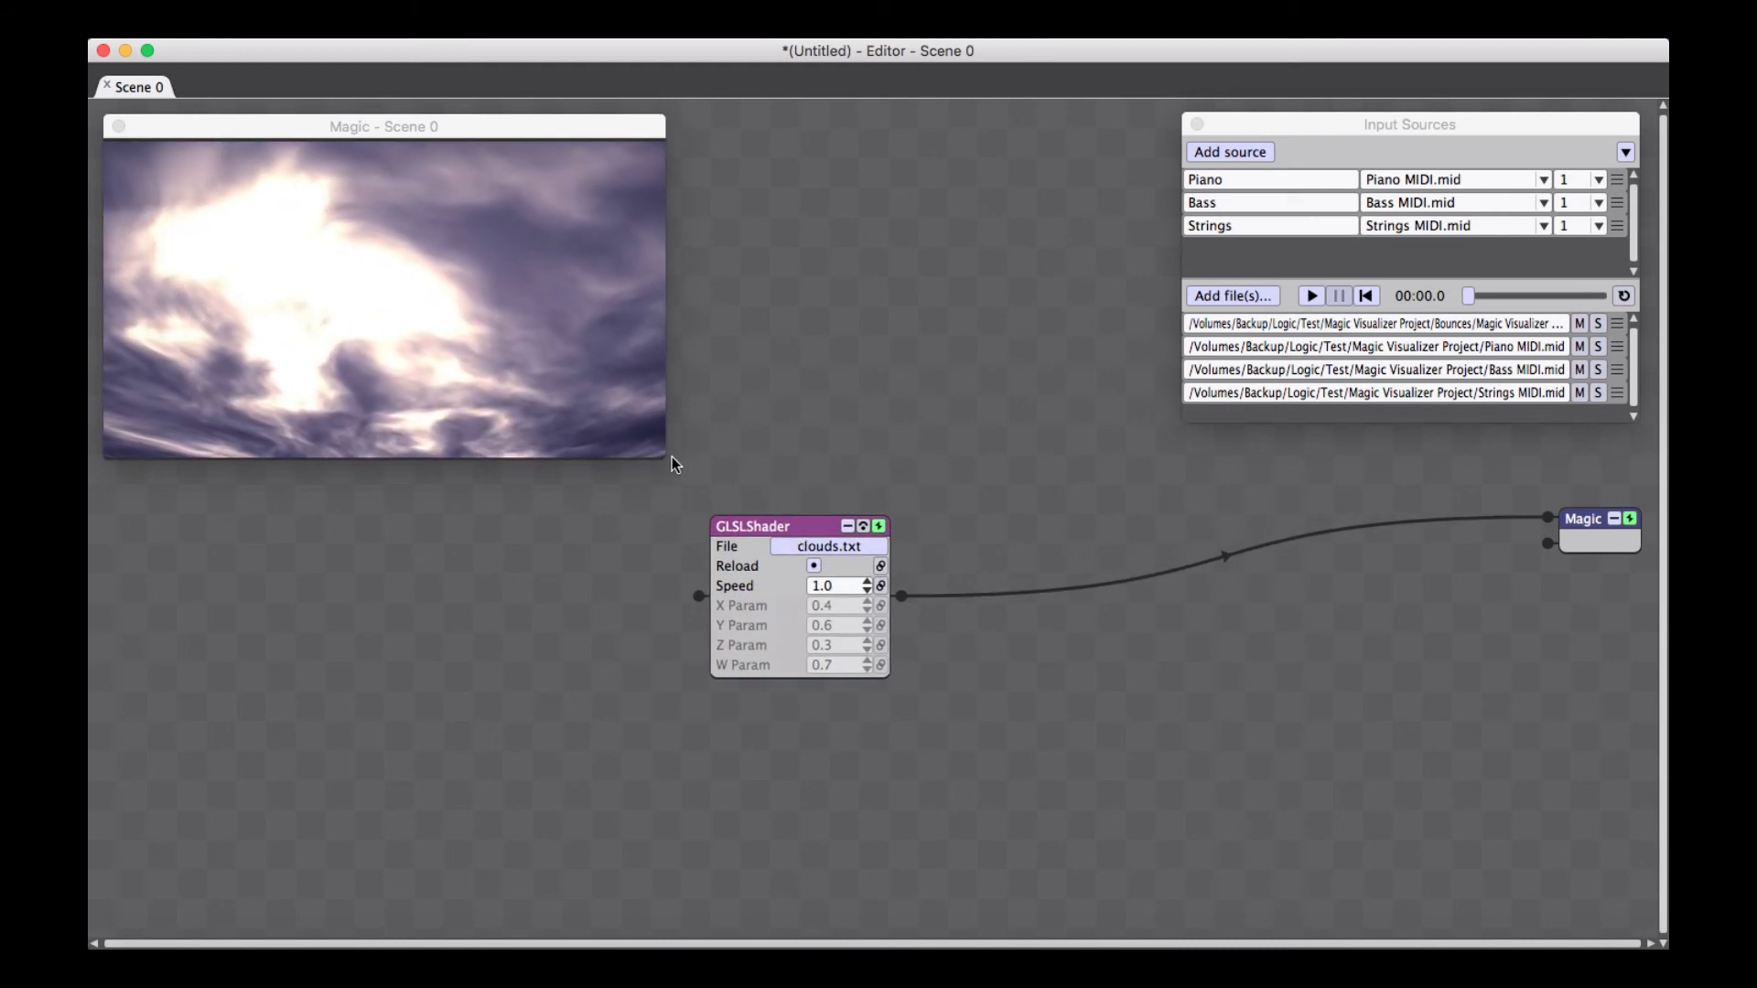
drag(664, 451, 1013, 618)
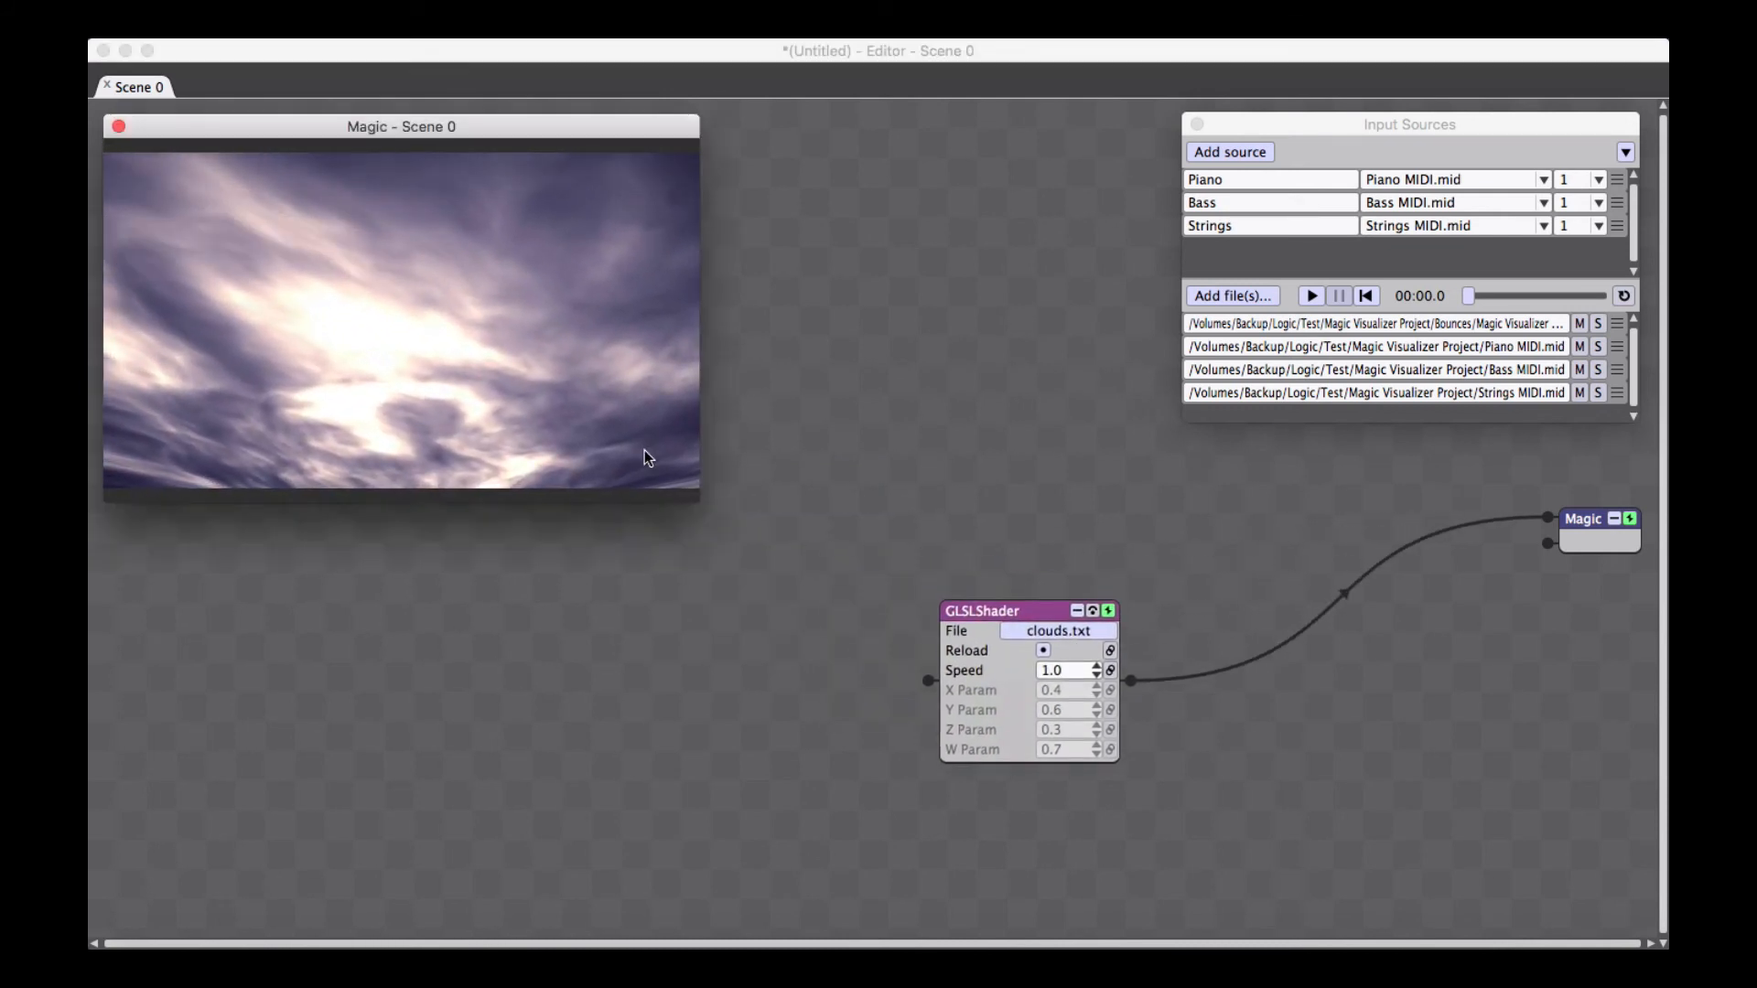
drag(700, 502, 832, 537)
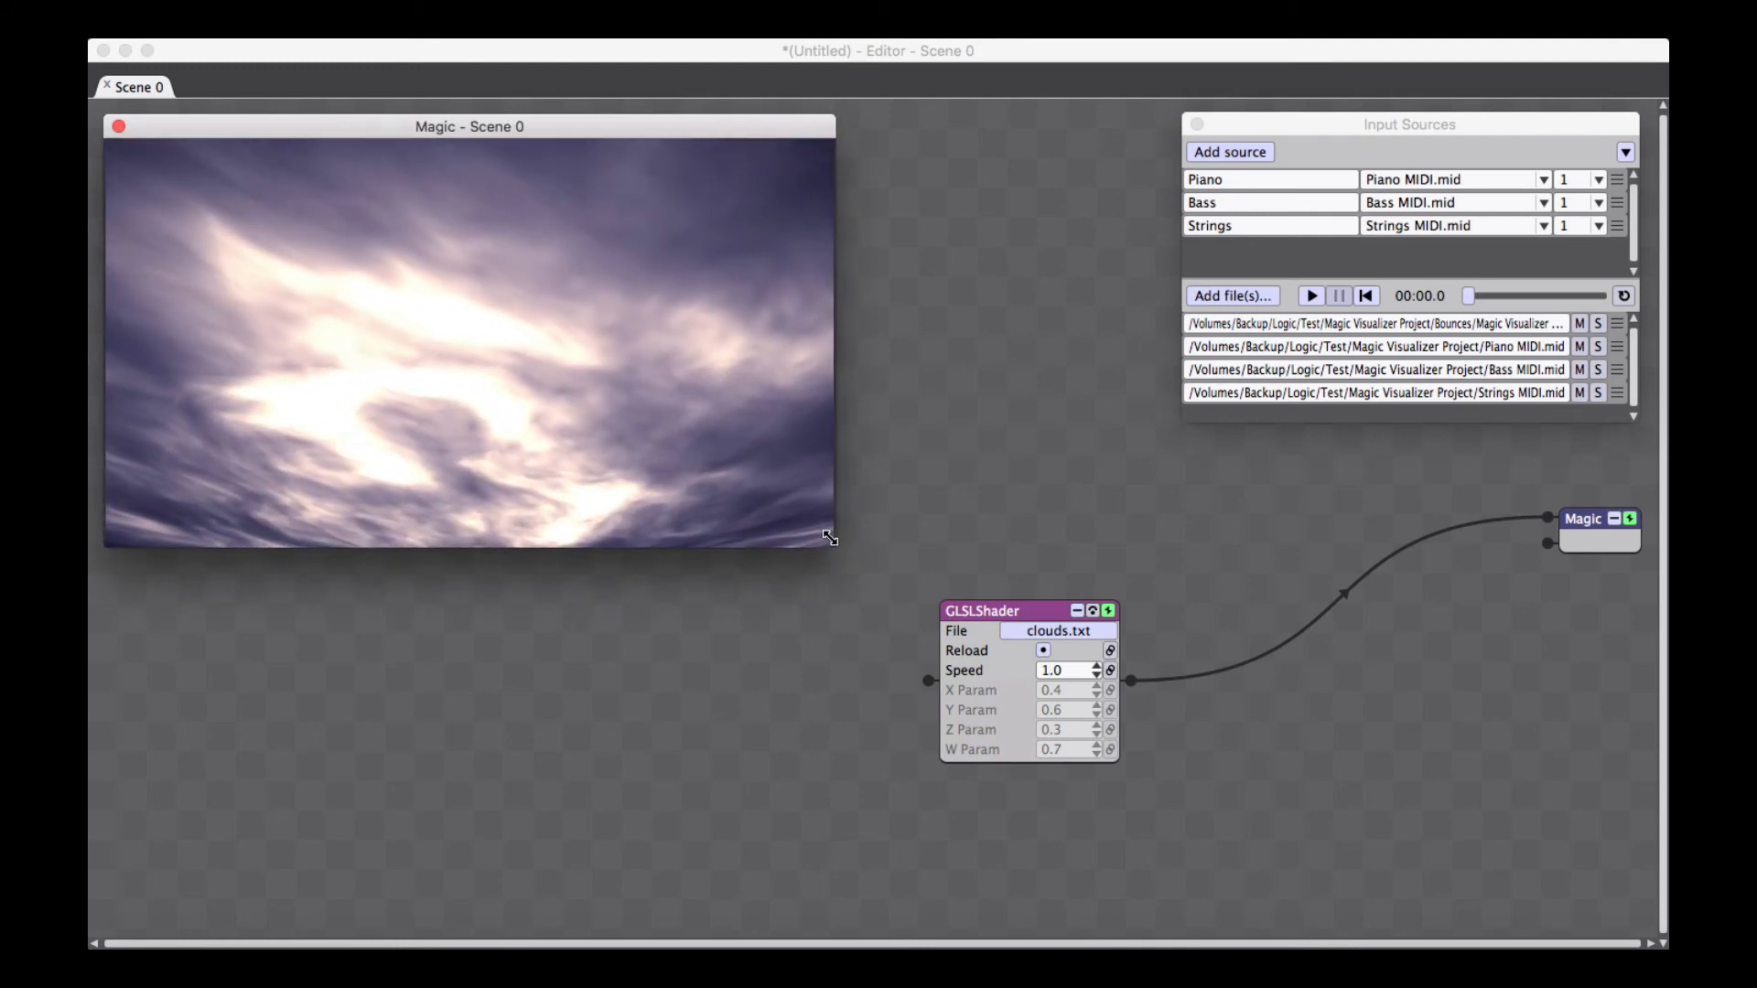
drag(1019, 611, 1022, 493)
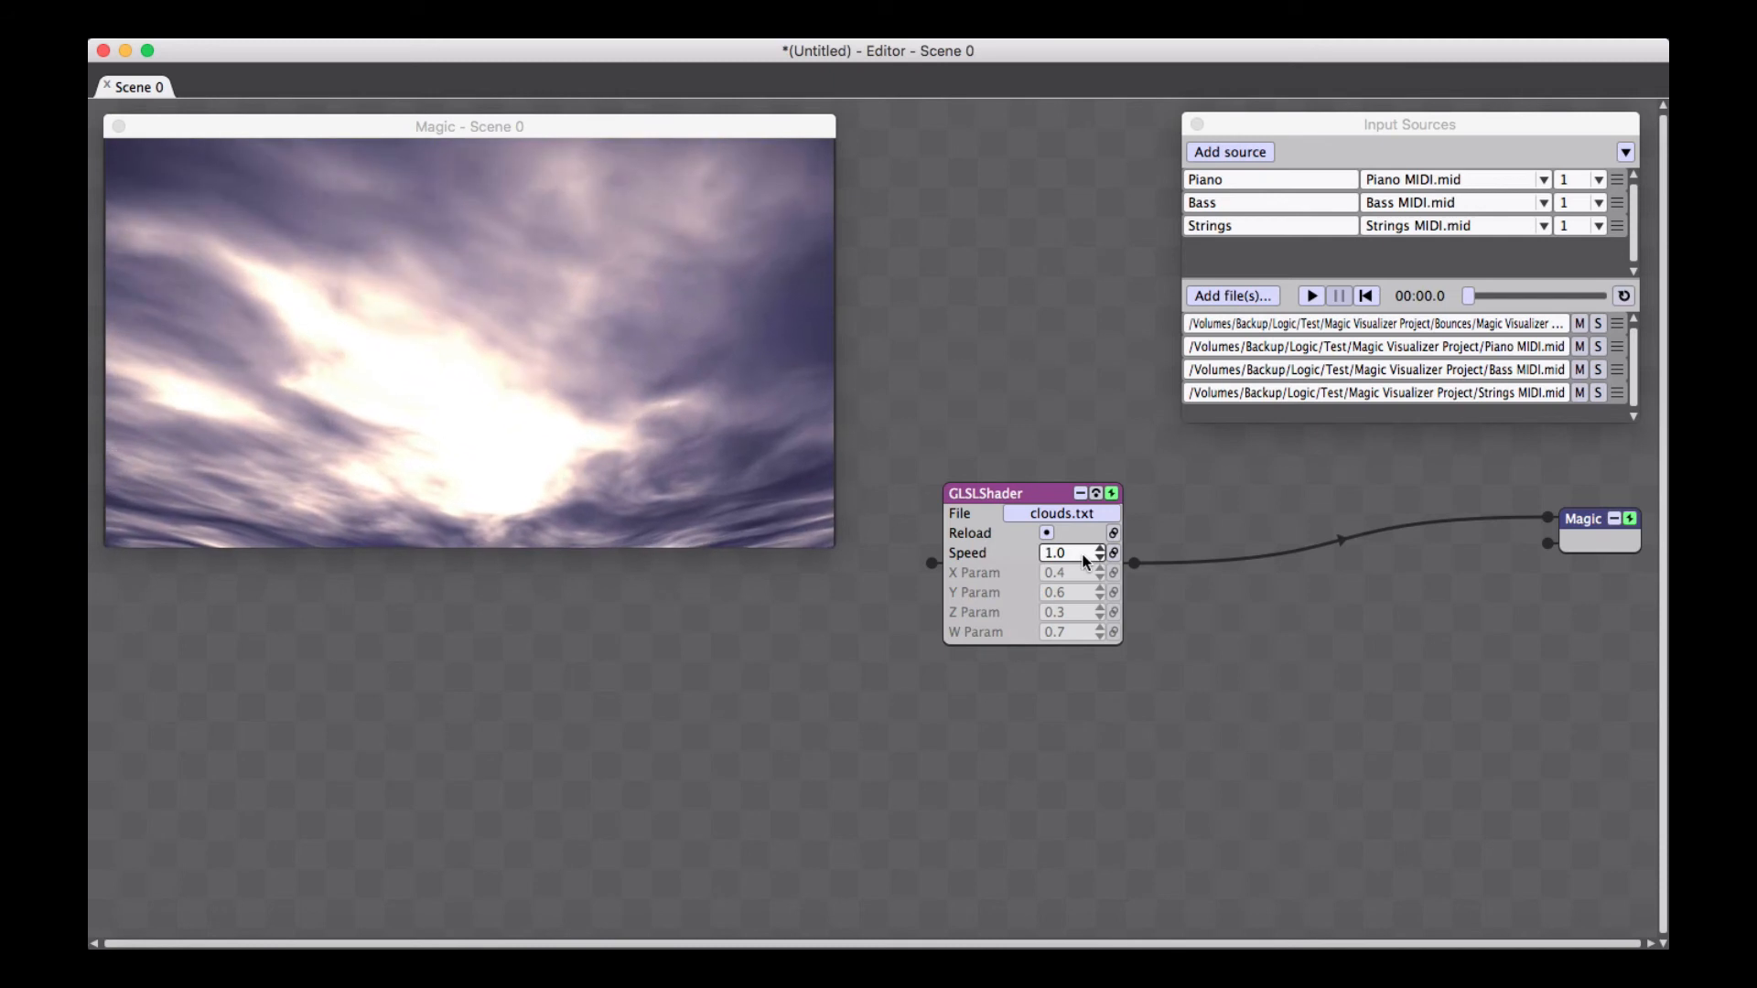
Set the GLSLShader's Speed to 0.2 and move the module below the preview window
drag(1084, 552, 1084, 569)
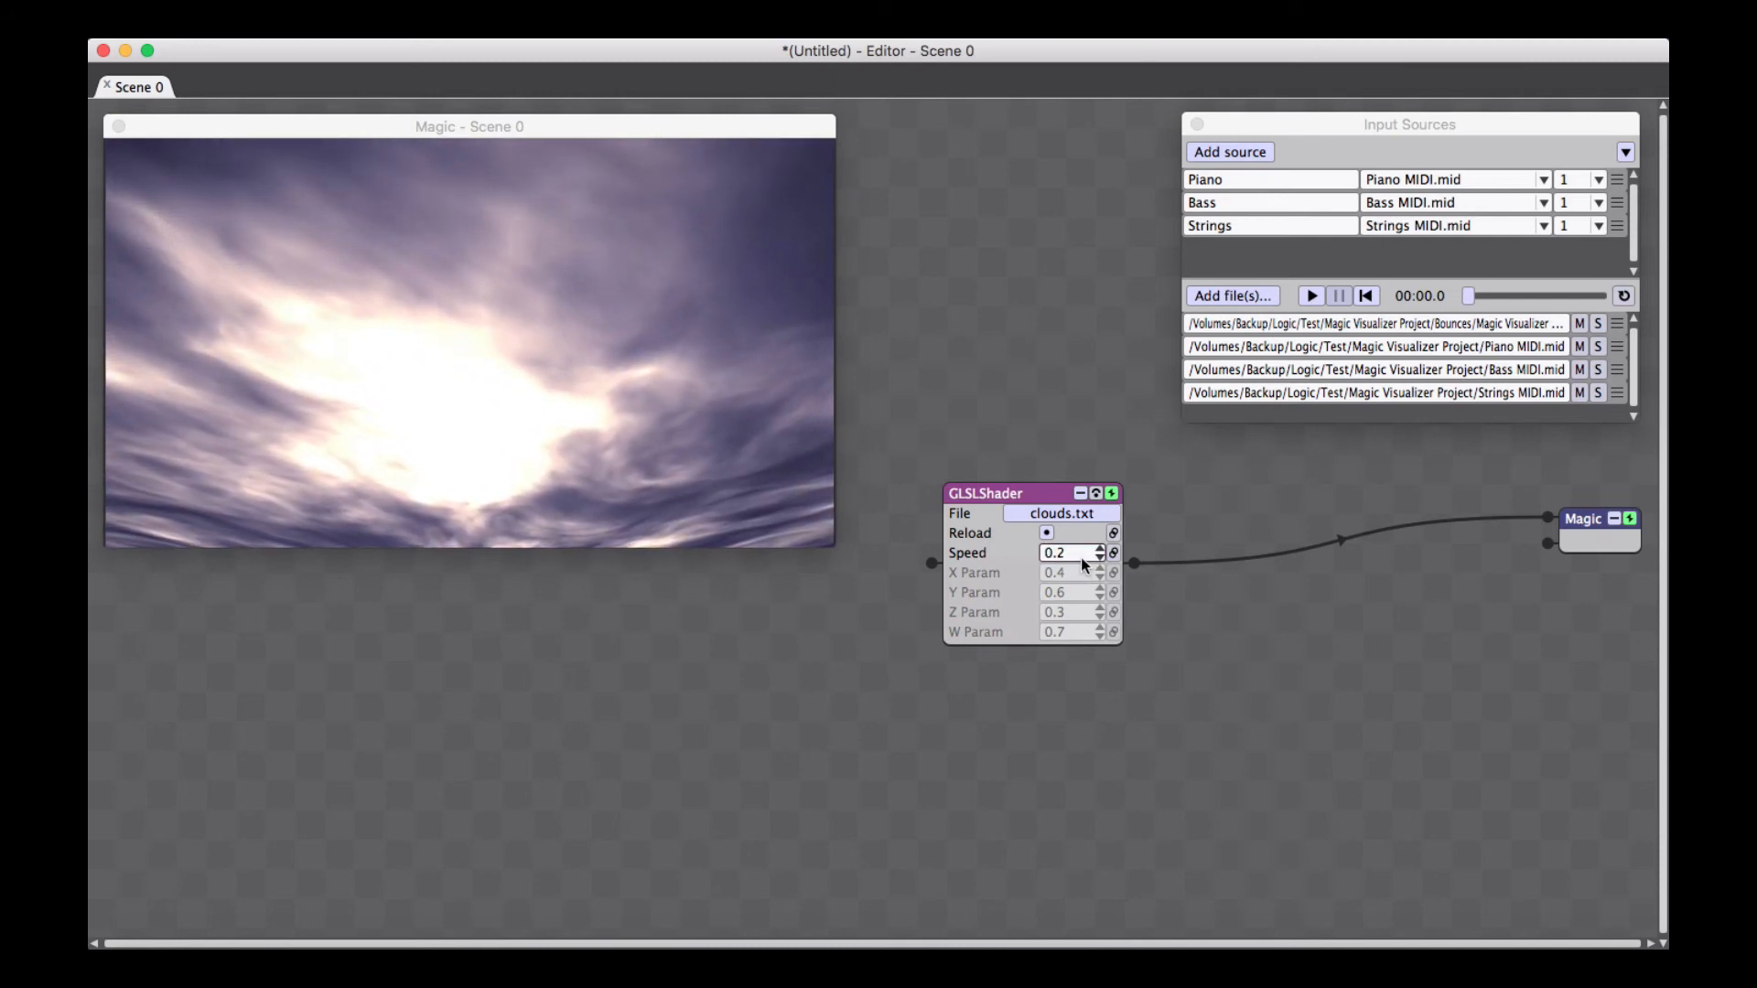
scroll(1081, 559, up, 1)
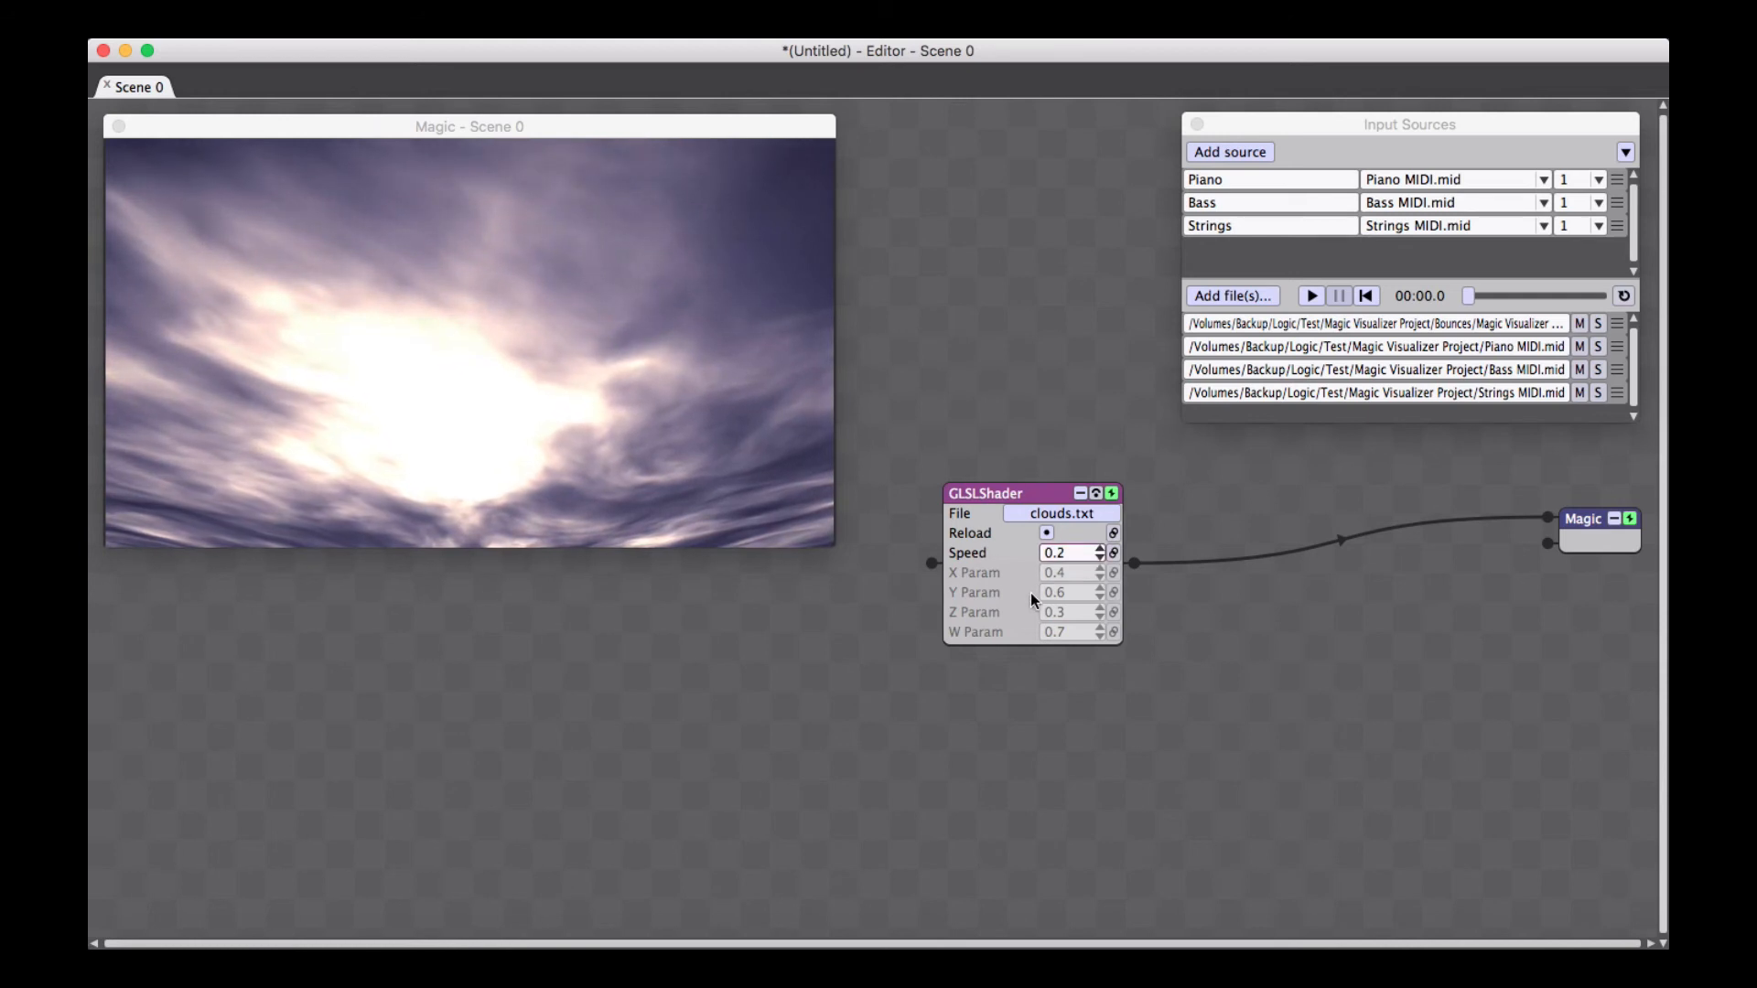
drag(1019, 492, 704, 597)
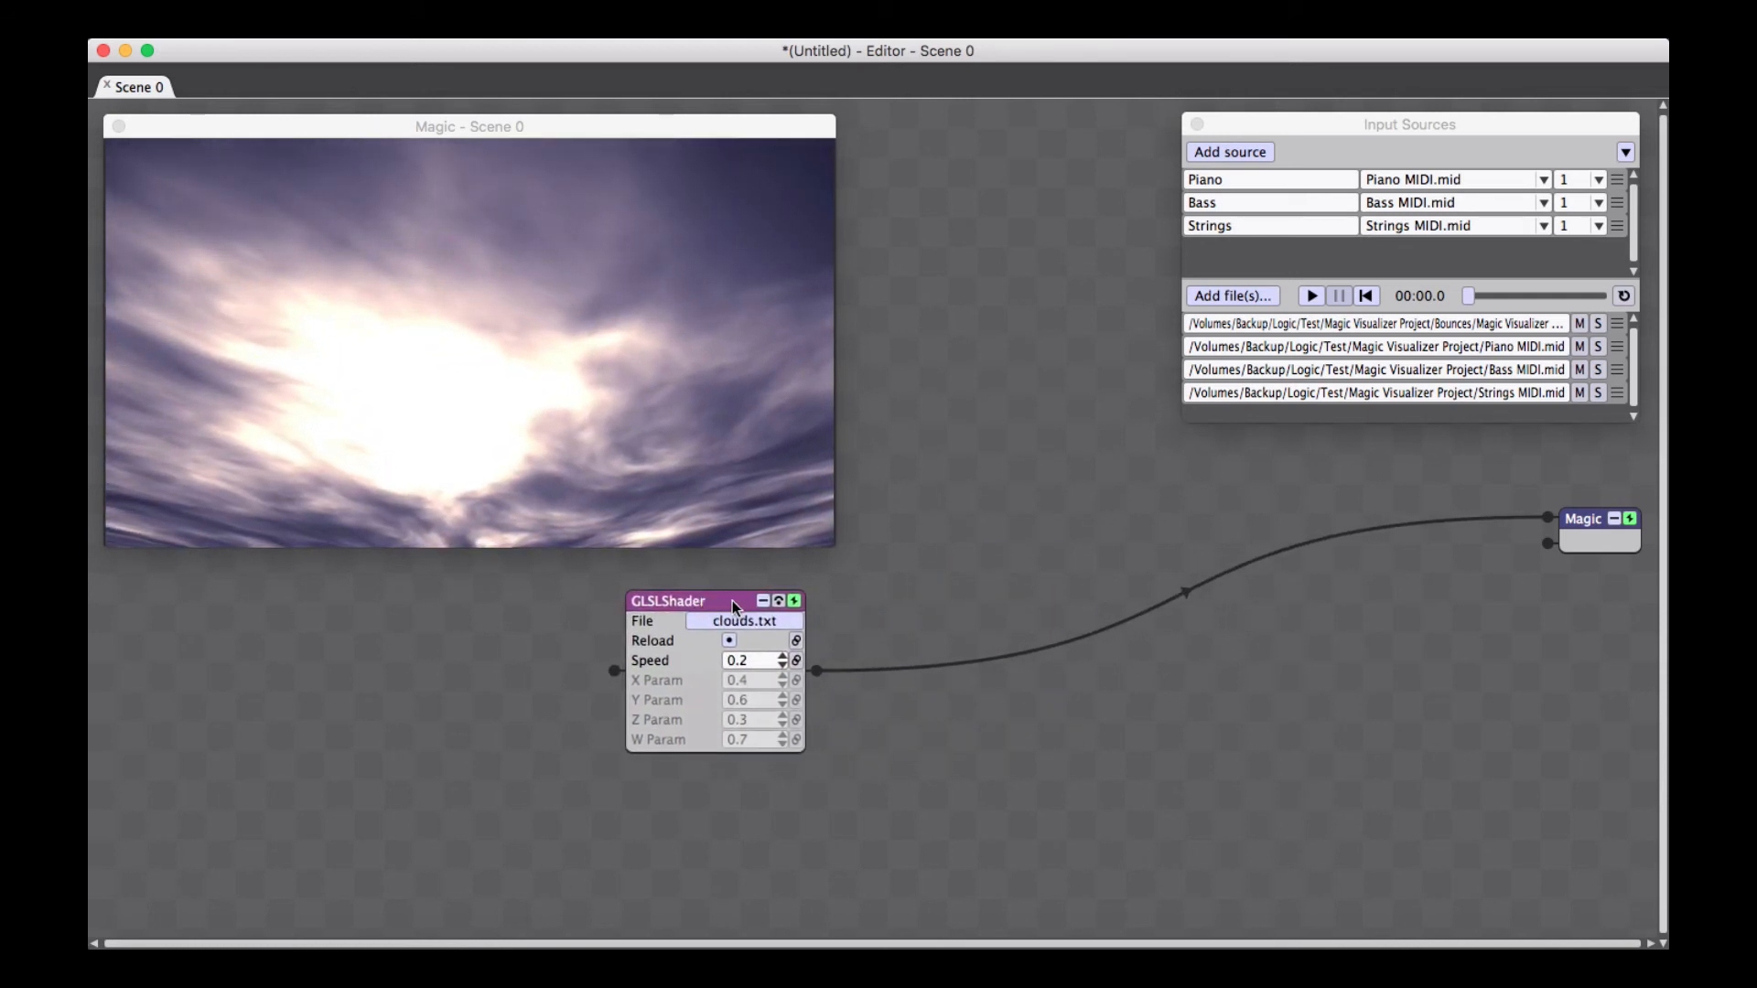
Insert a Bright module into the connection between GLSLShader and Magic, and position it beside the shader module
right_click(995, 661)
mouse_move(970, 563)
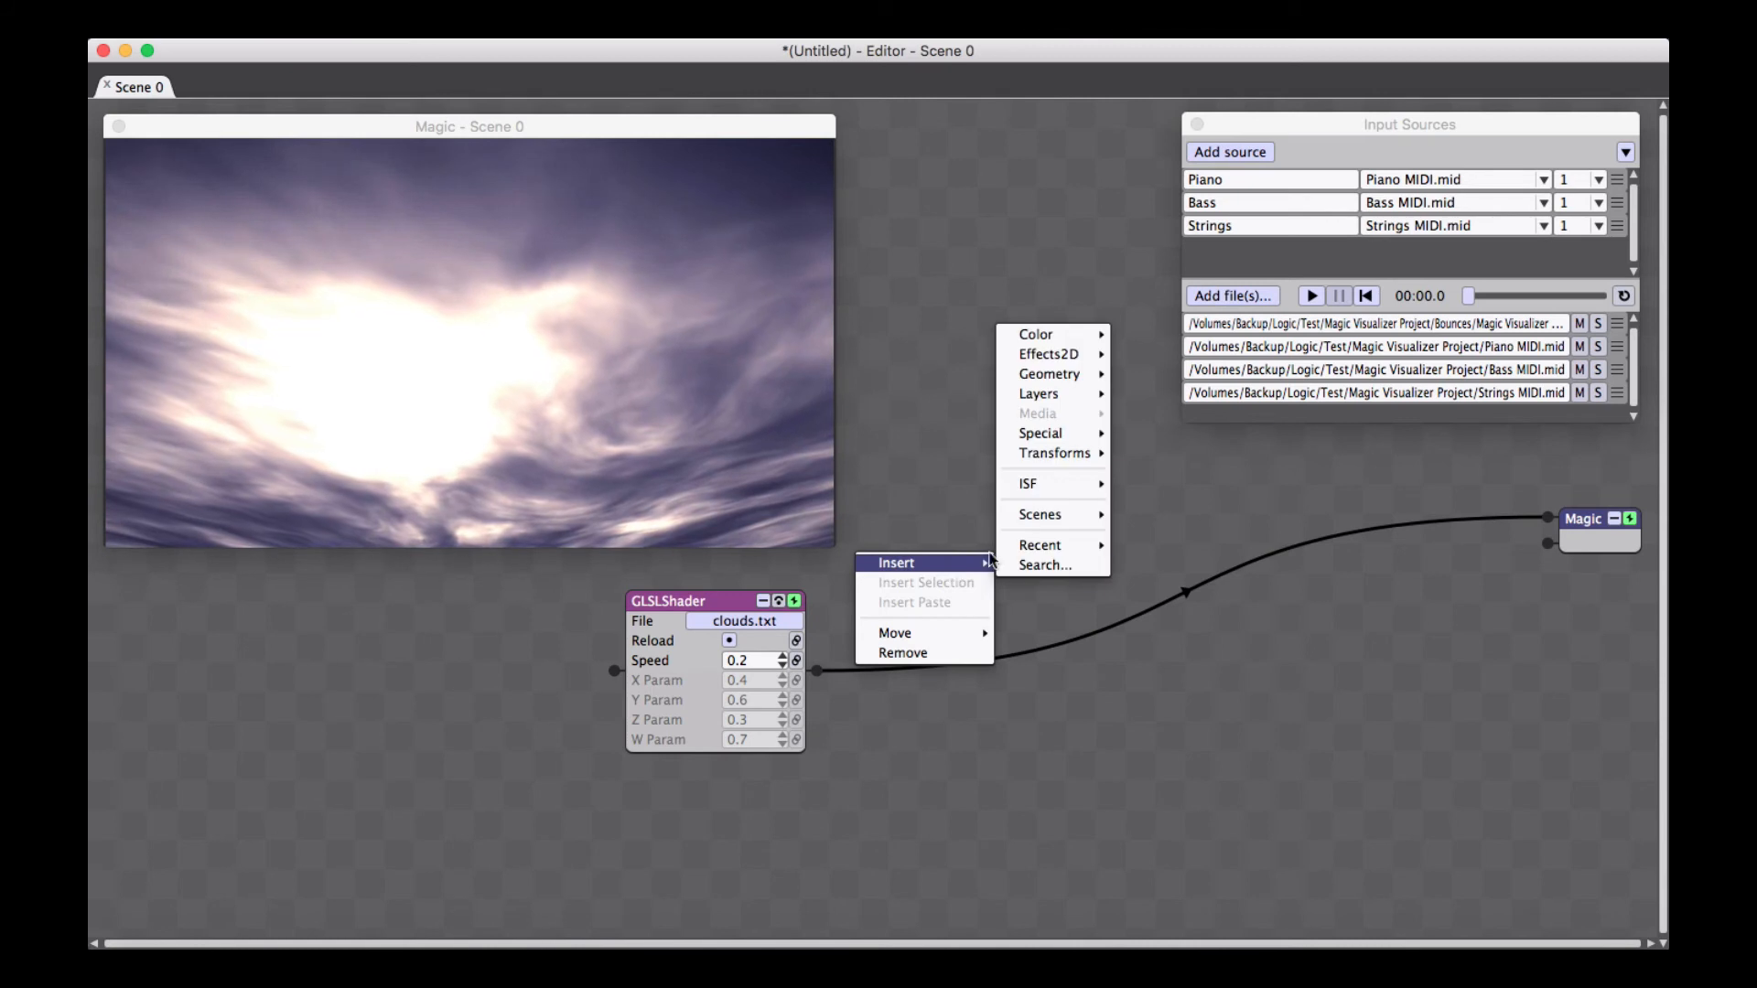
mouse_move(1101, 475)
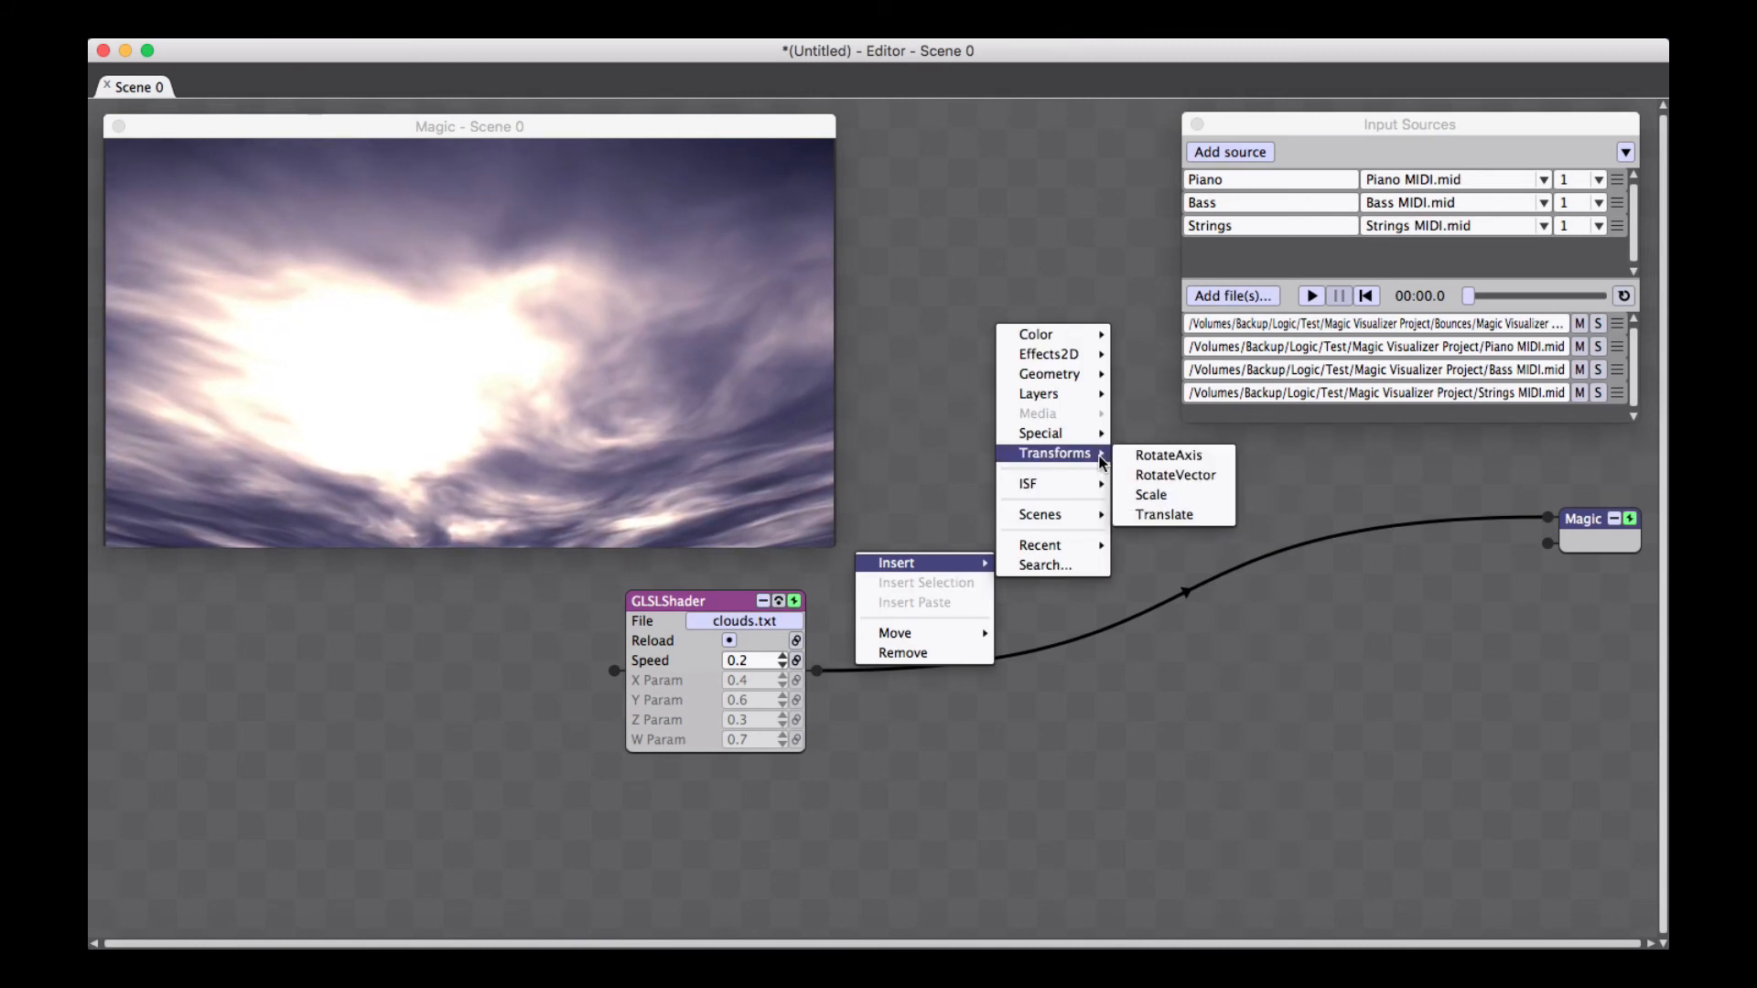
click(1045, 566)
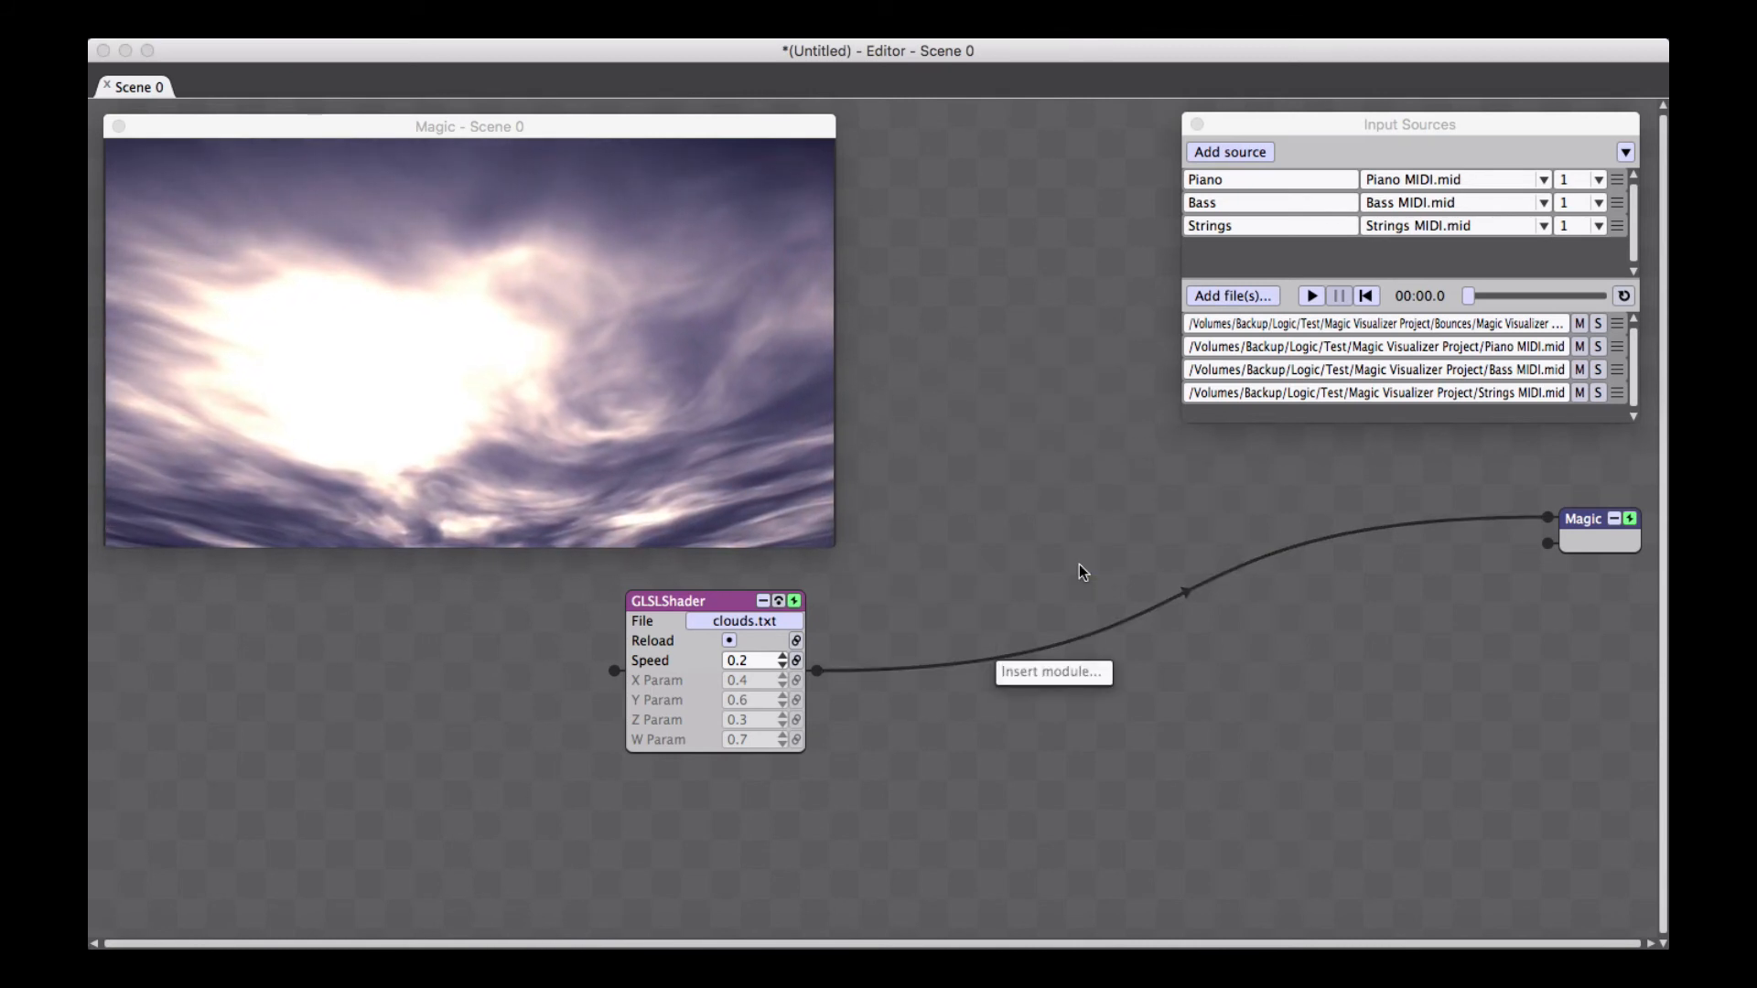
text(bri)
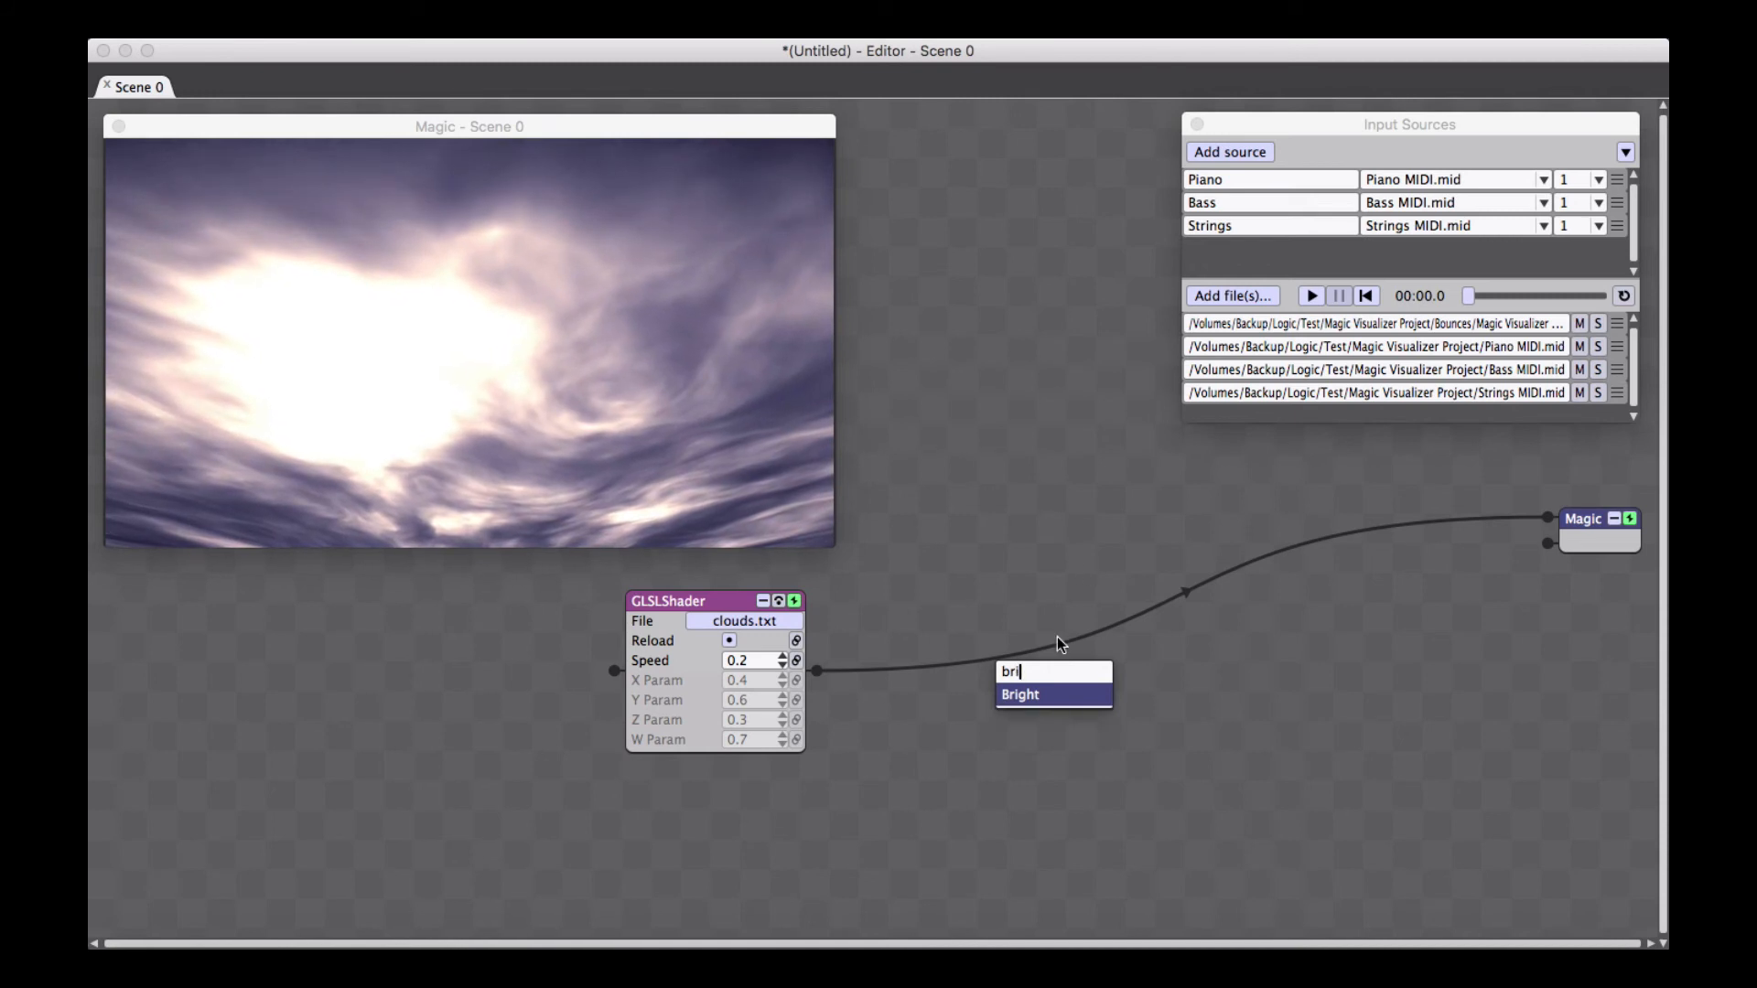
click(1054, 693)
drag(1074, 643, 1023, 591)
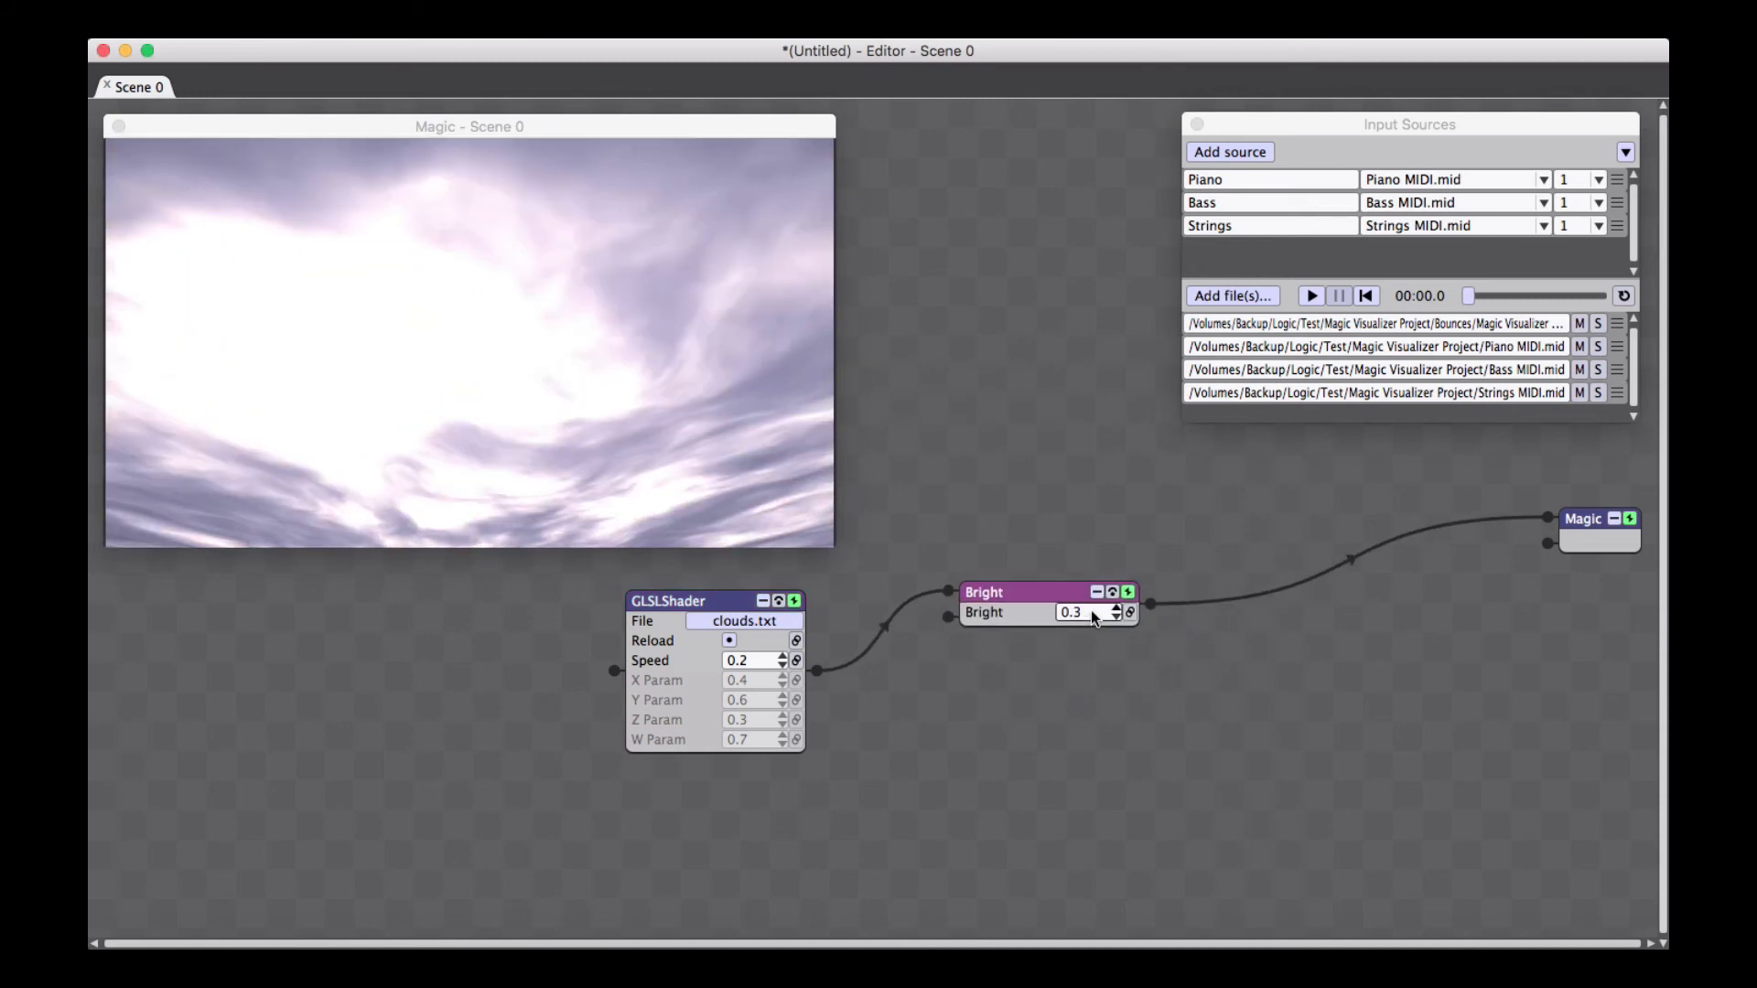
drag(1054, 591, 1018, 602)
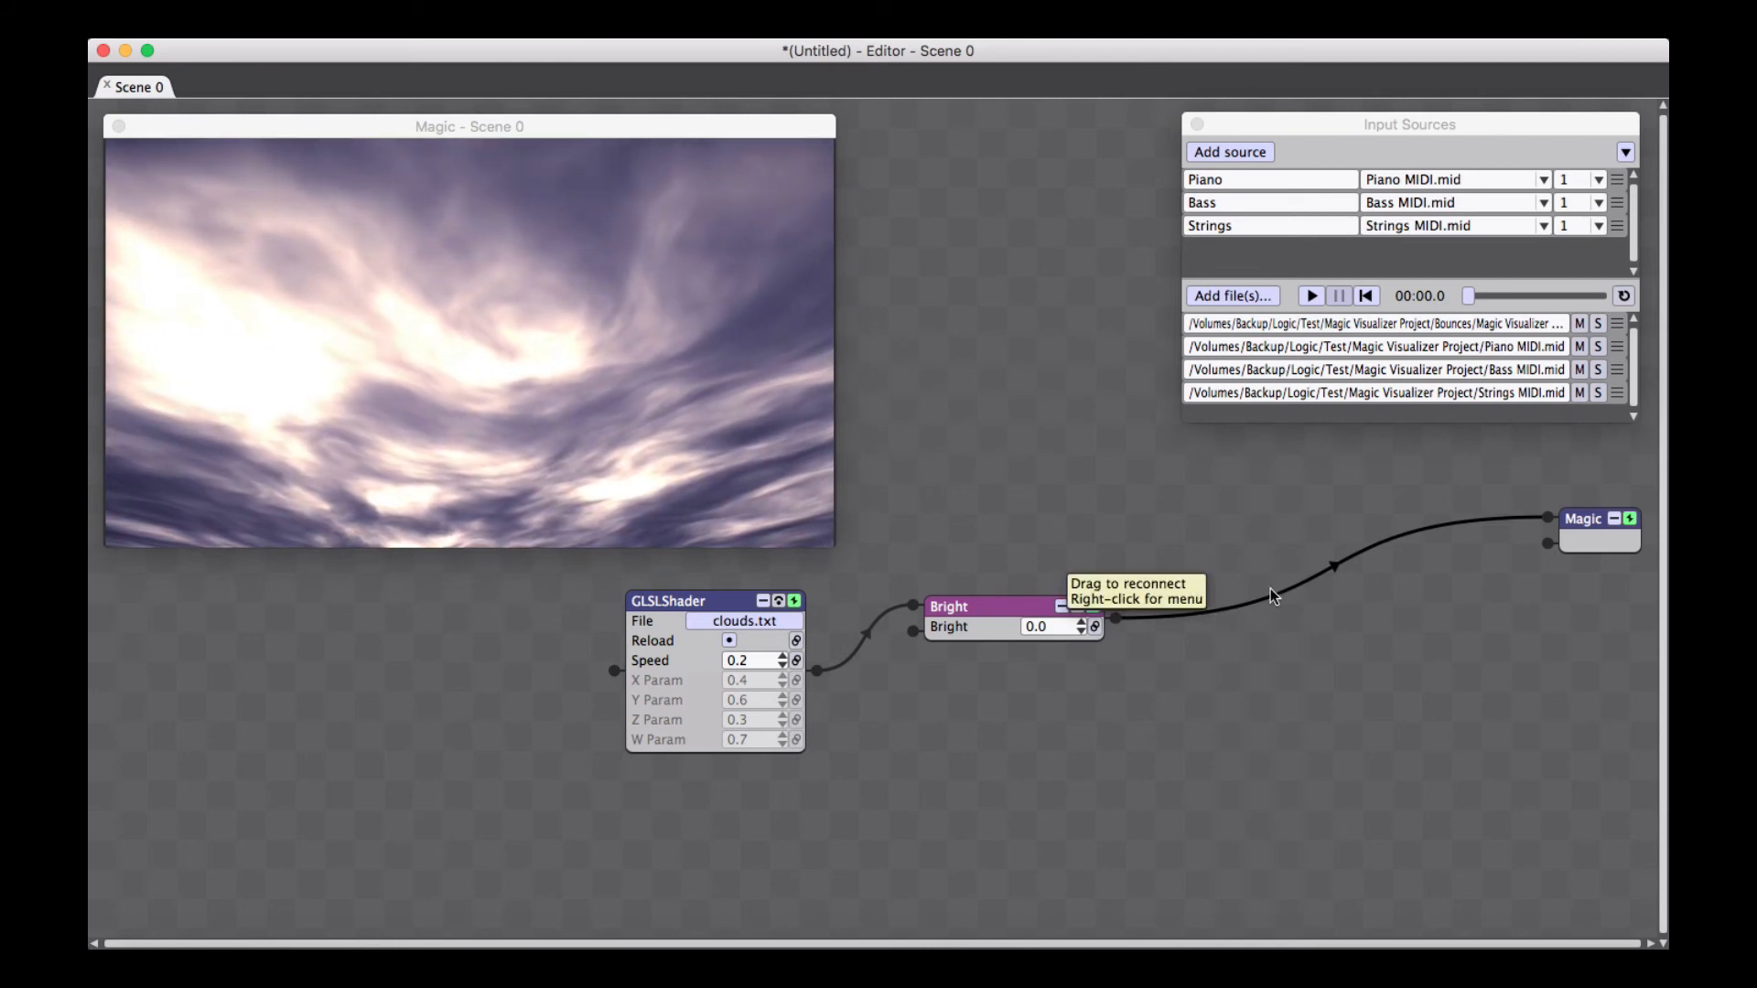
right_click(1249, 602)
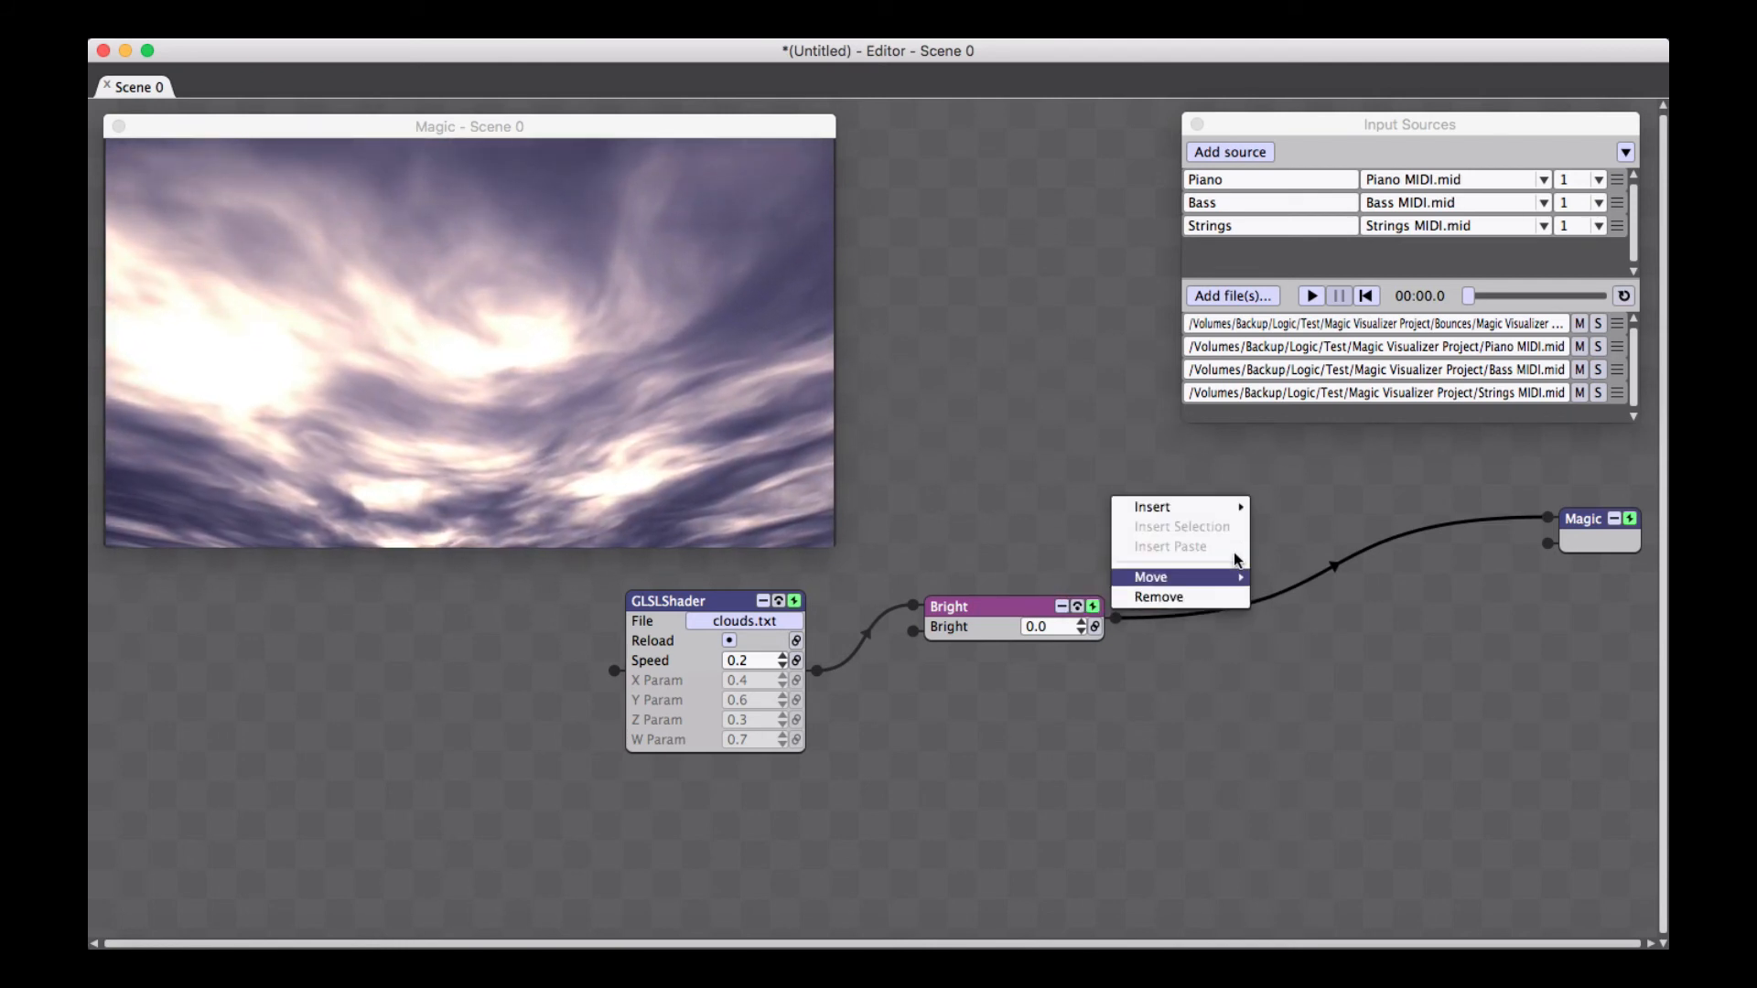
mouse_move(1206, 507)
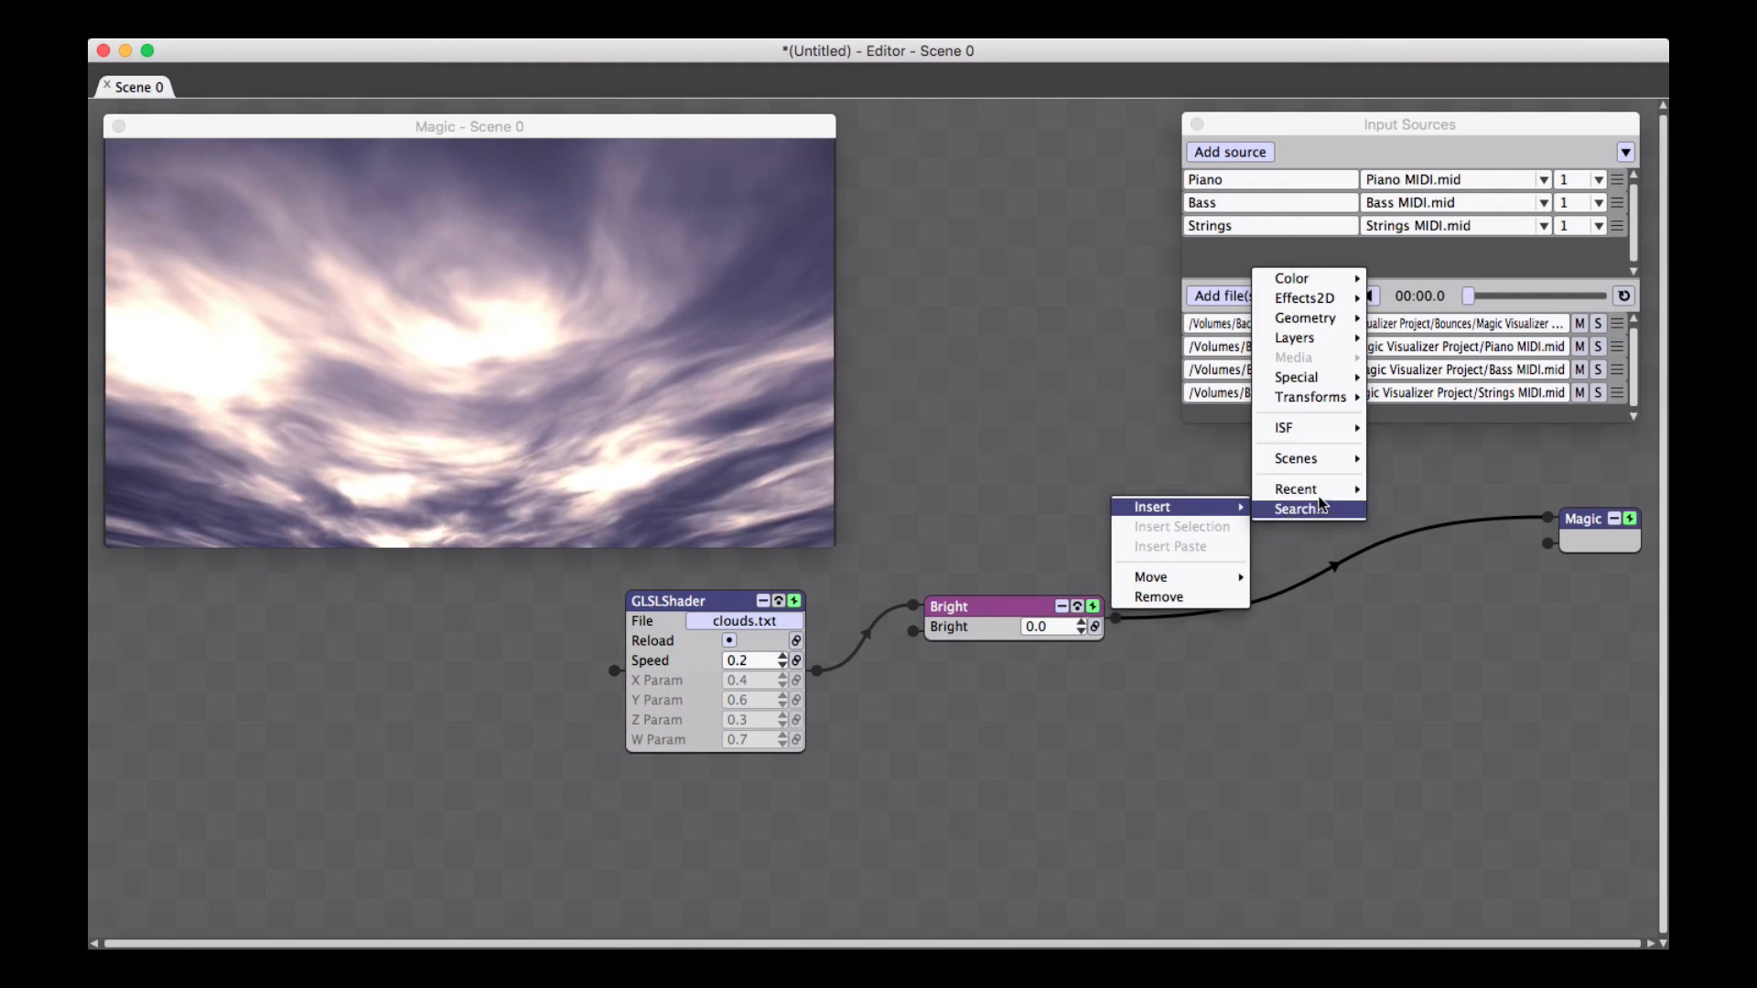
mouse_move(1313, 499)
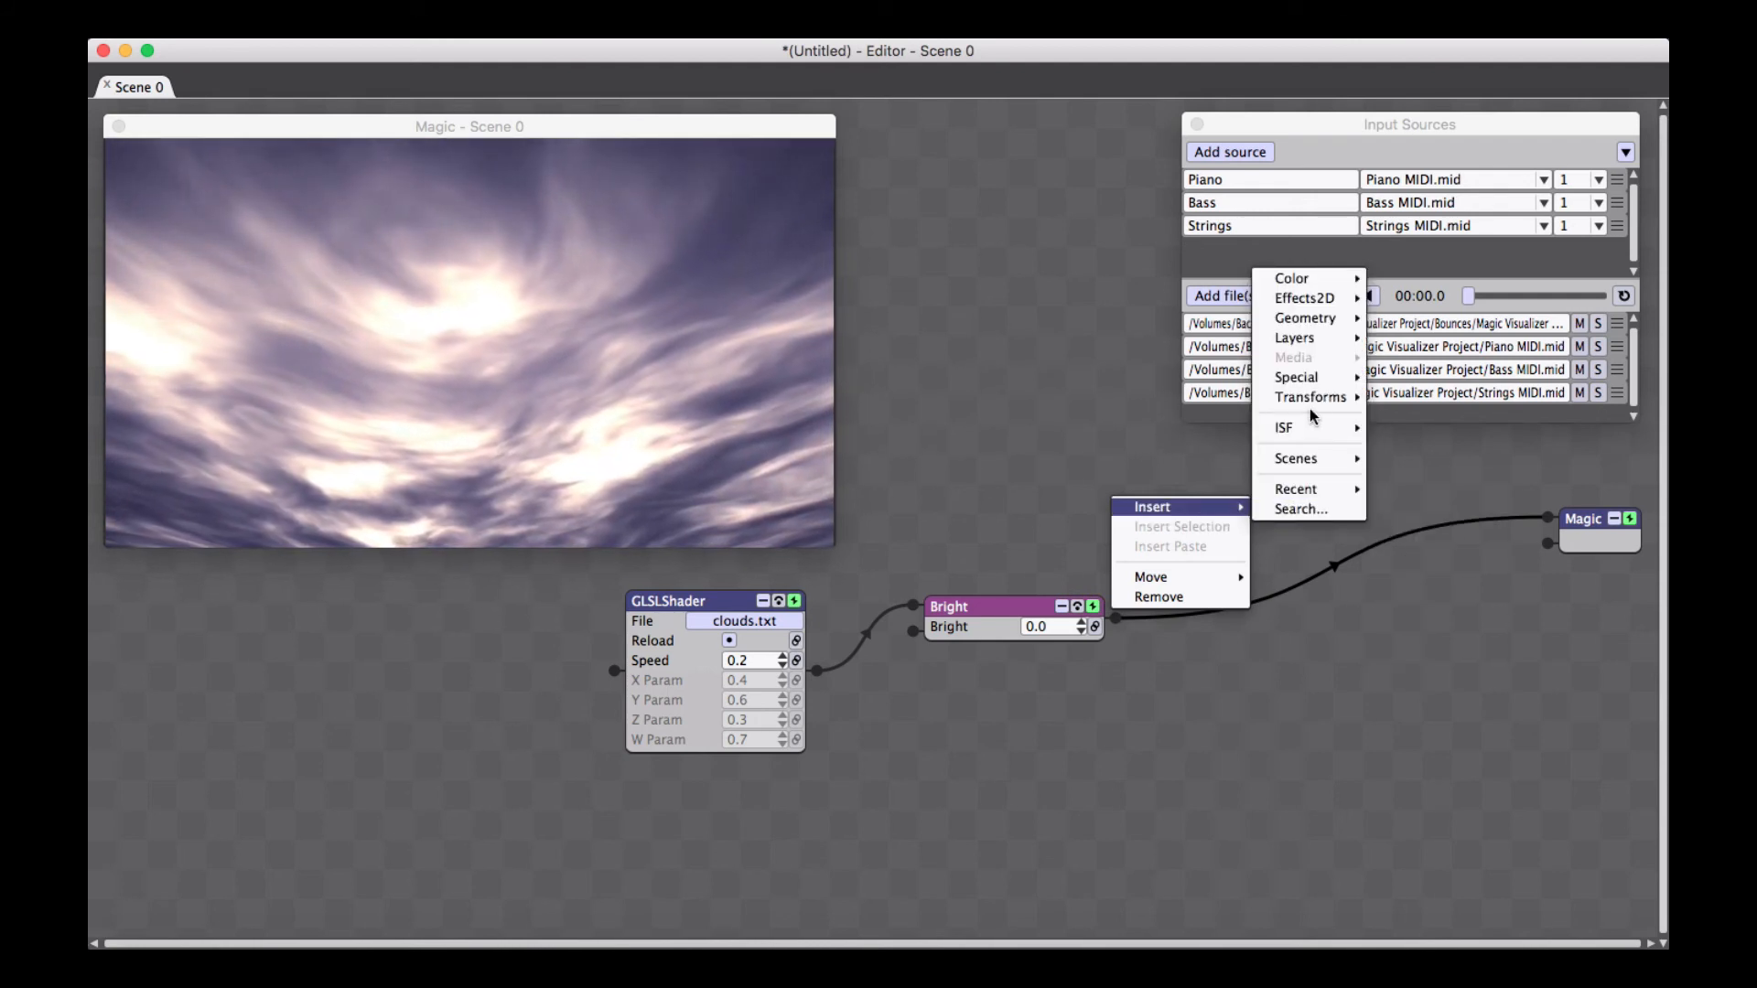
mouse_move(1313, 399)
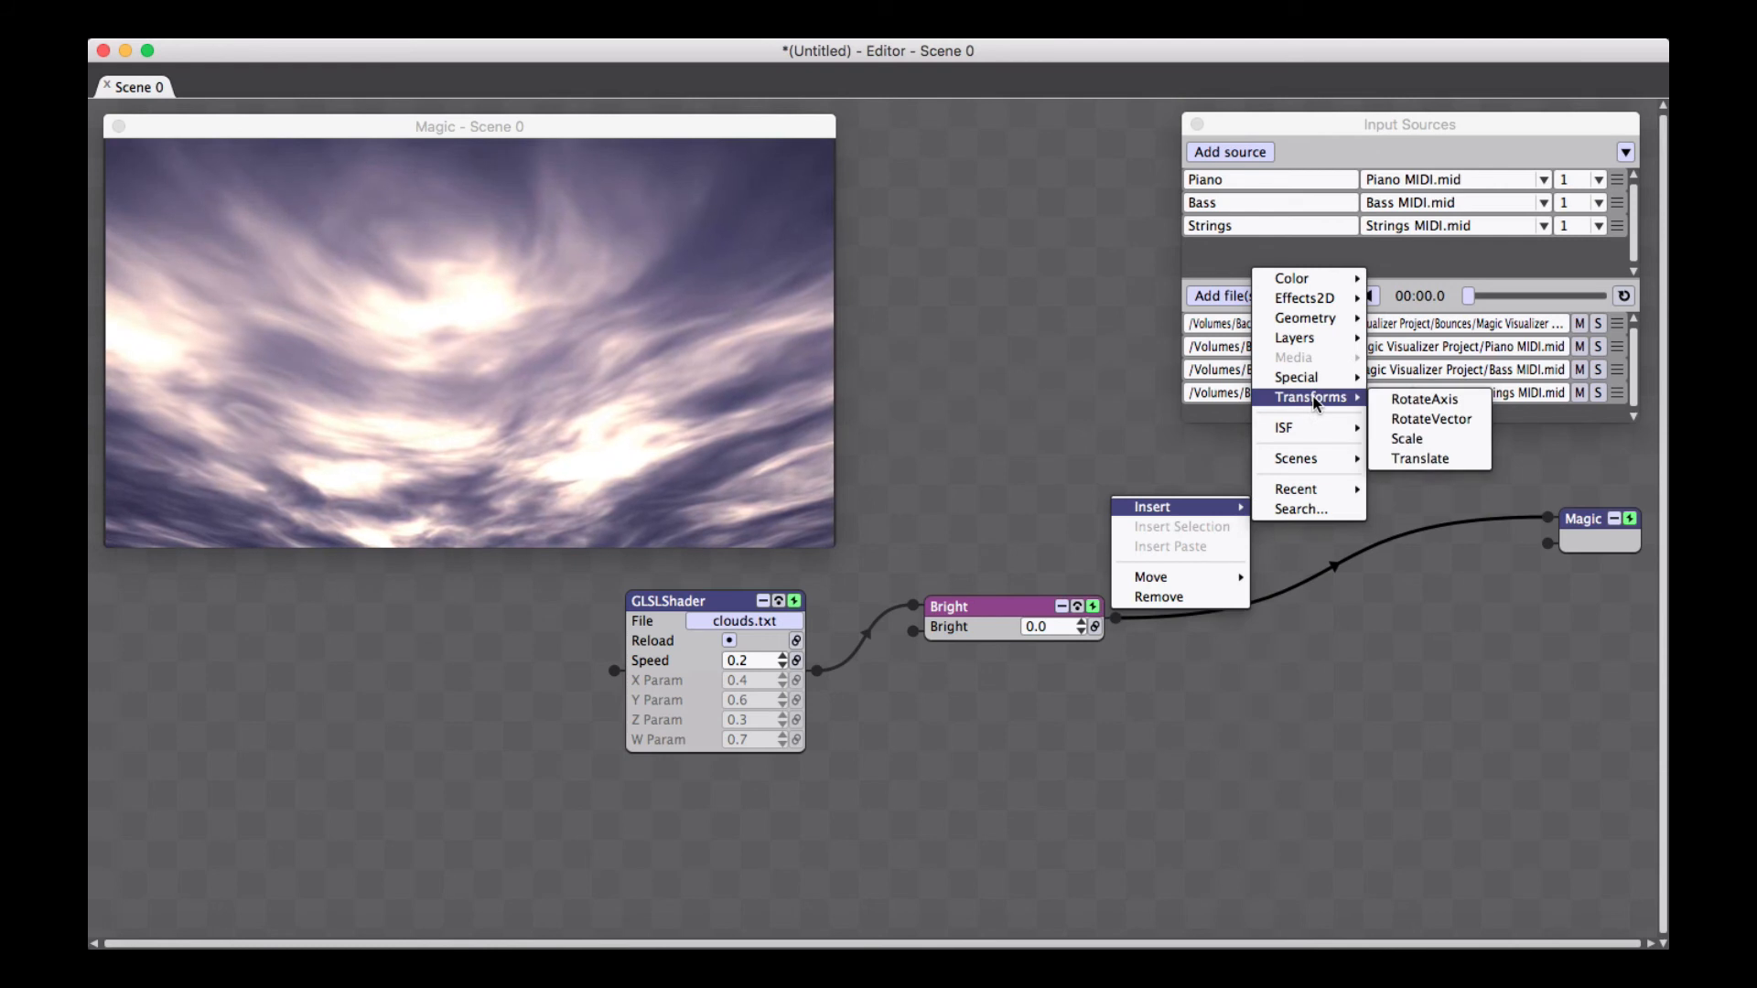
click(1426, 399)
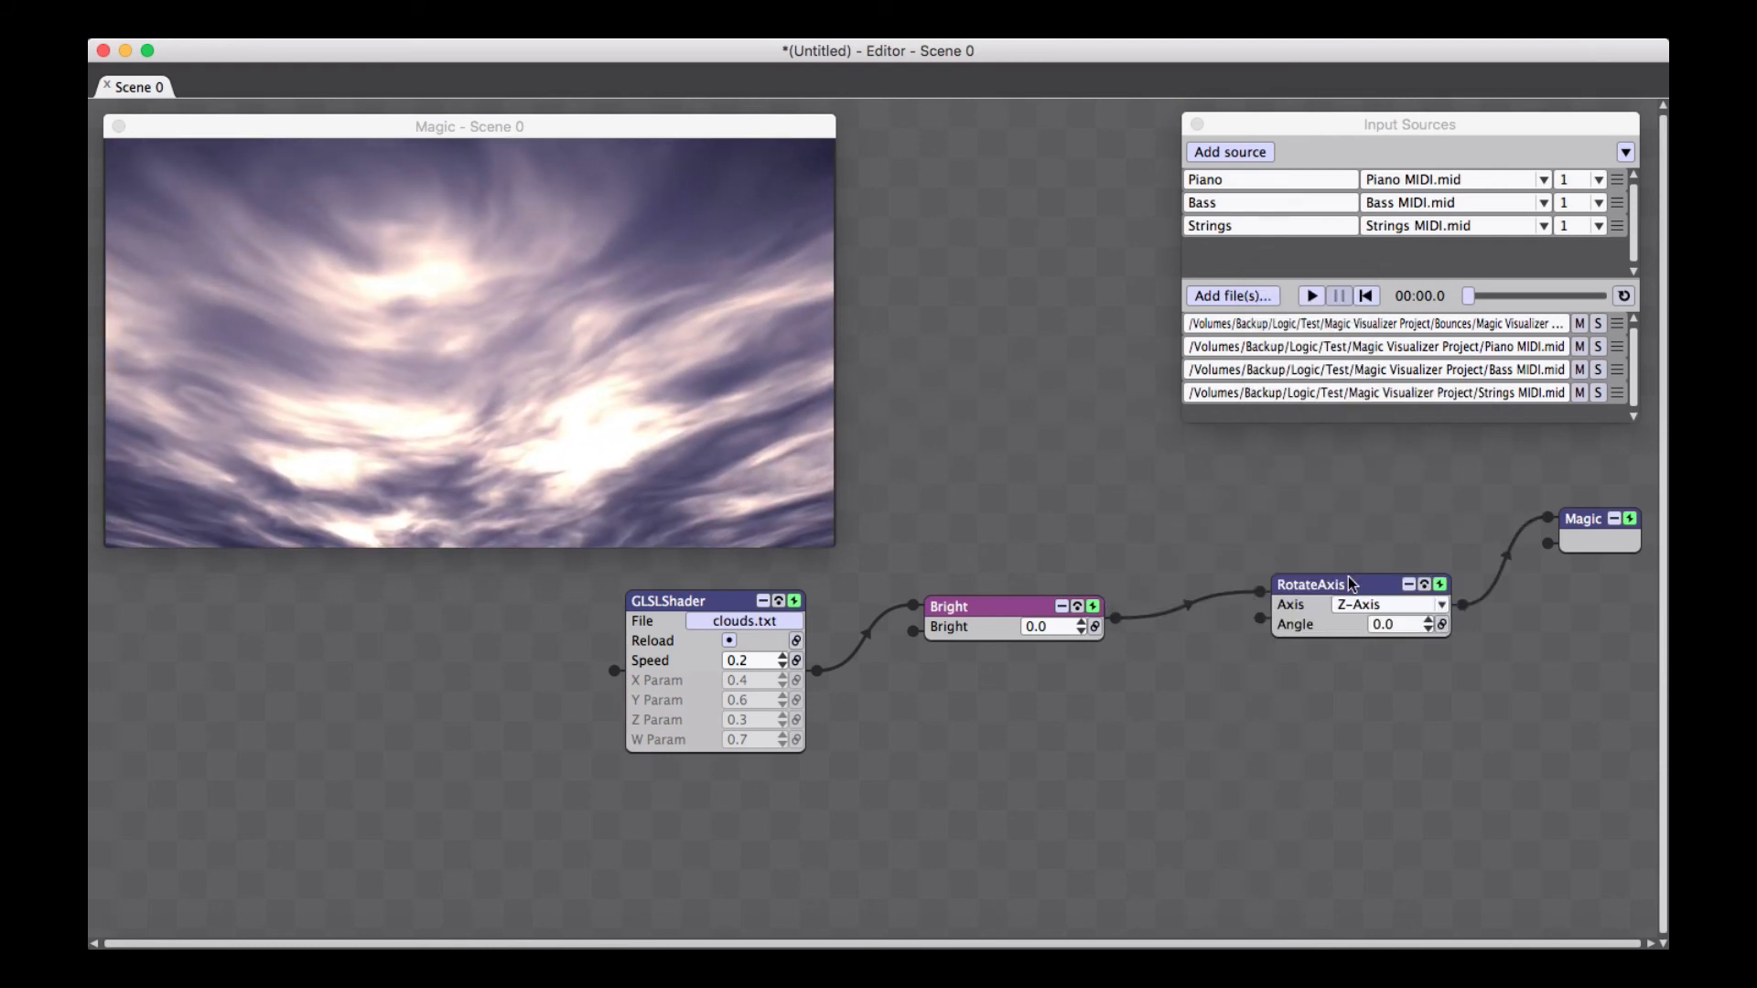
drag(1348, 578, 1292, 547)
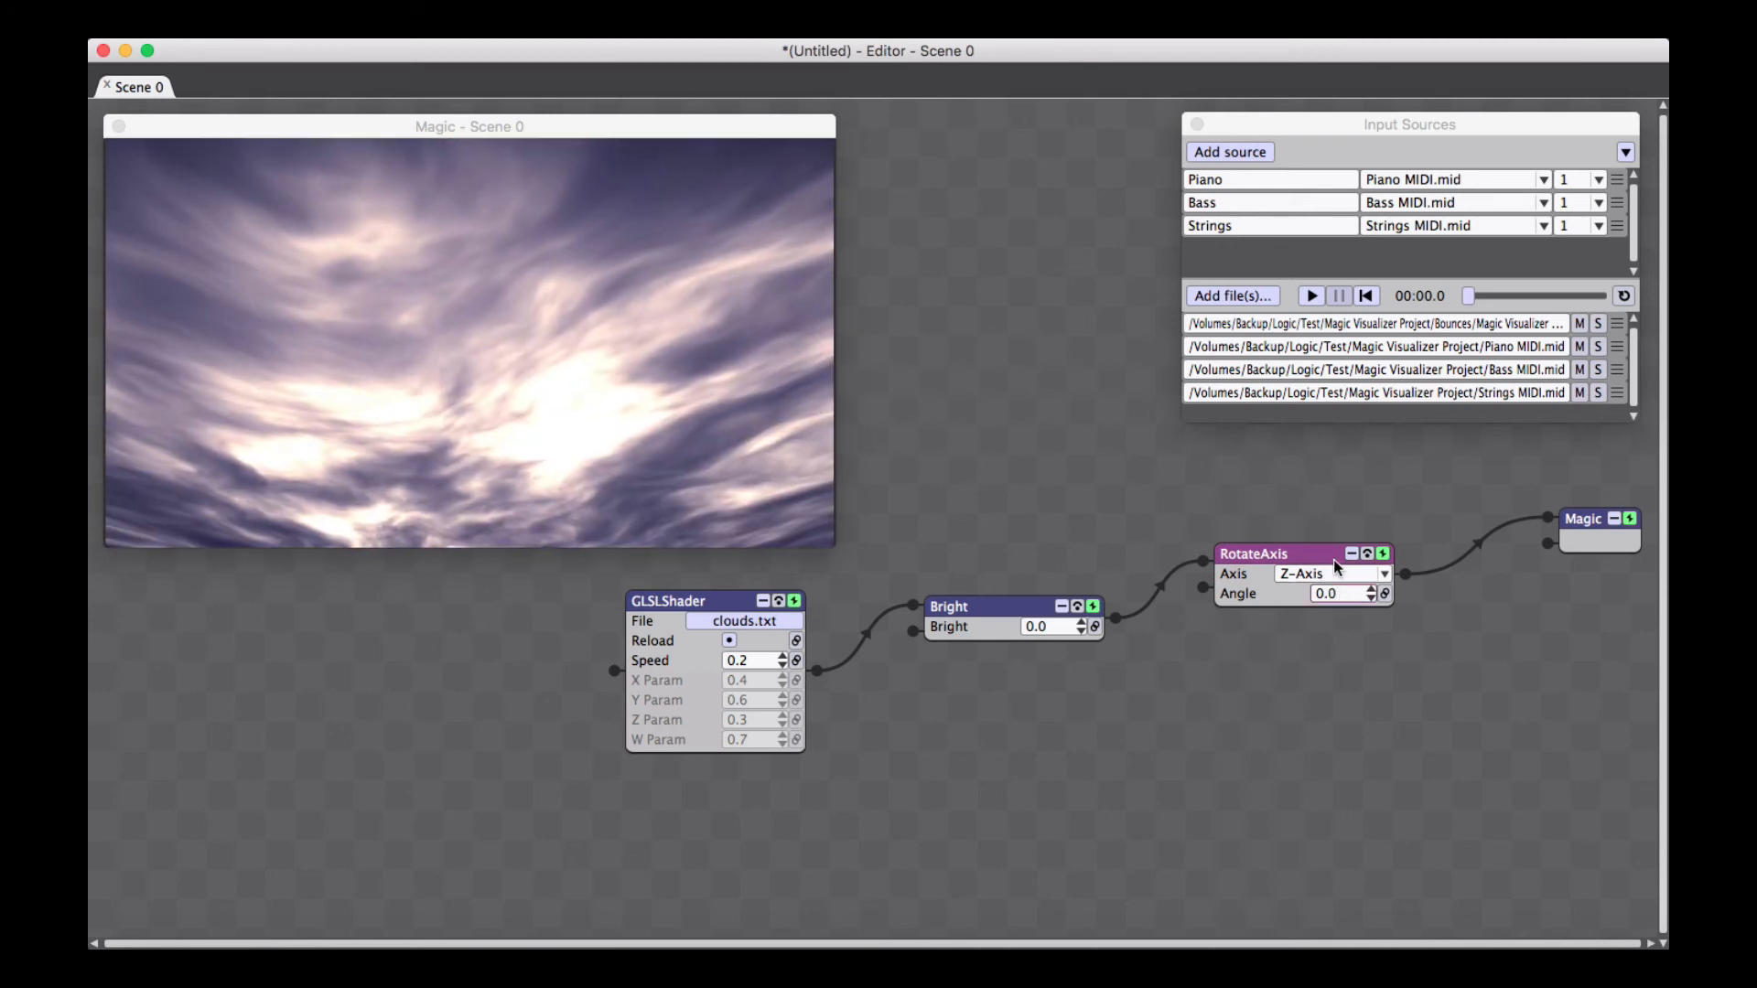
key(BackSpace)
Insert a Translate module into the connection between Bright and Magic, and position it beside the Bright module
right_click(1309, 581)
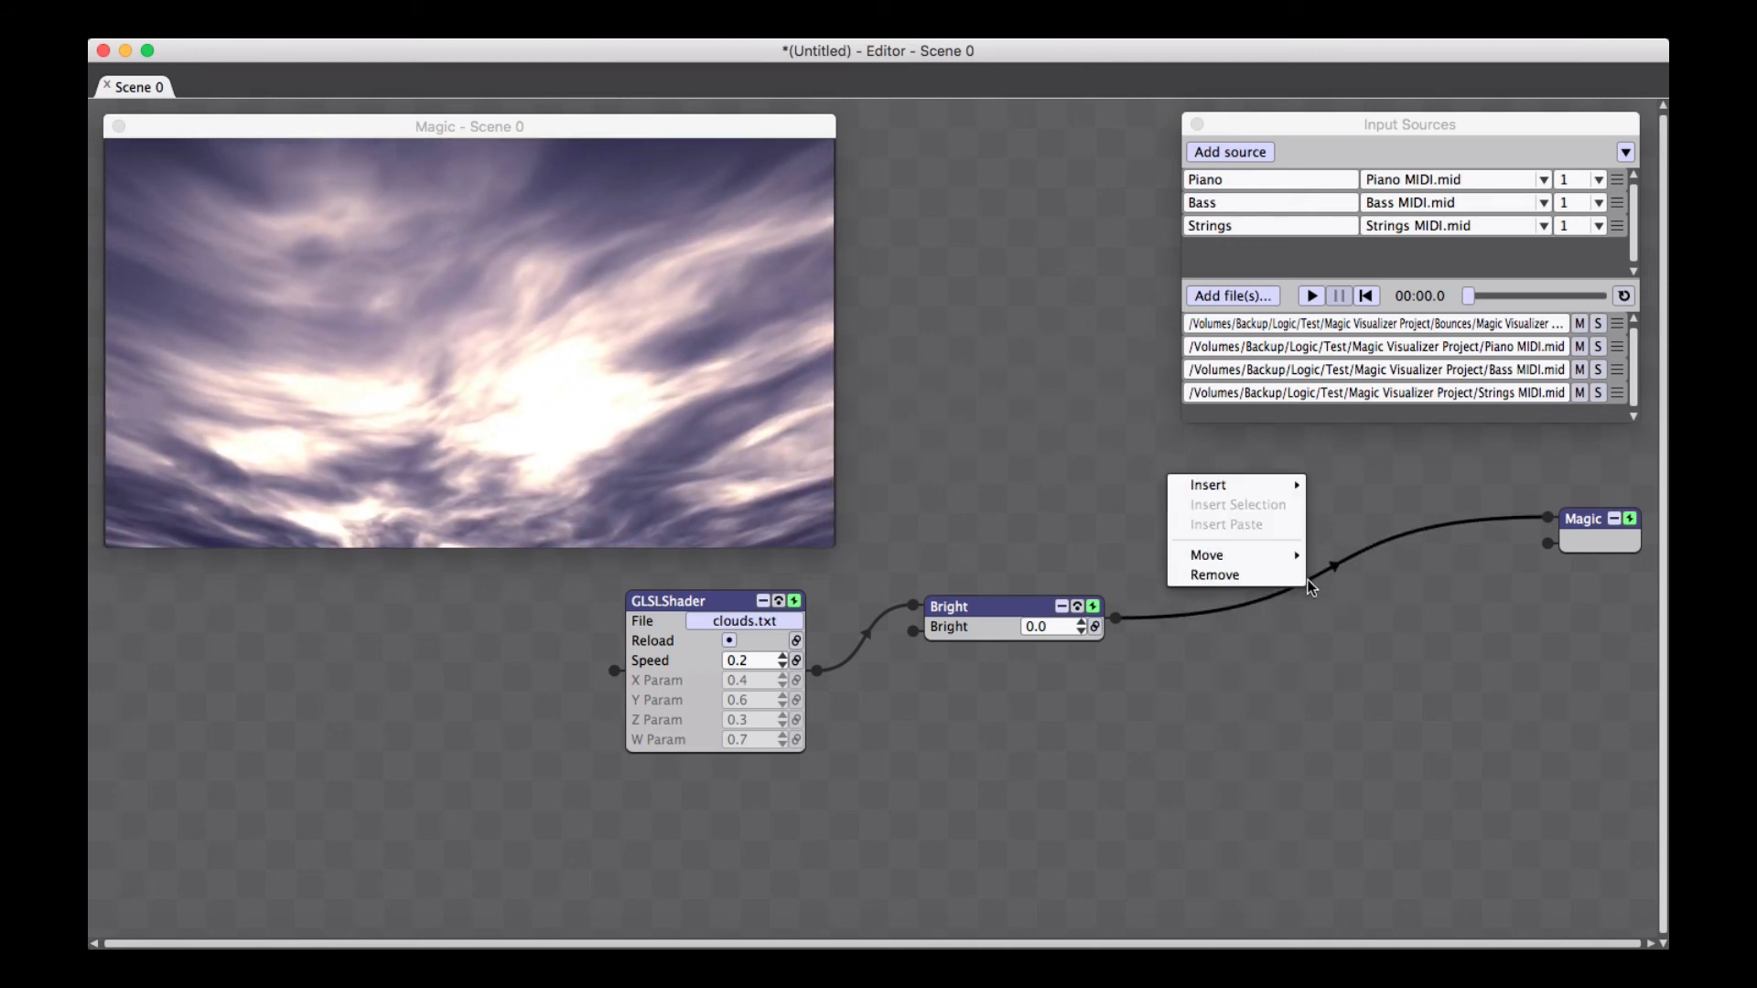
mouse_move(1250, 485)
mouse_move(1378, 606)
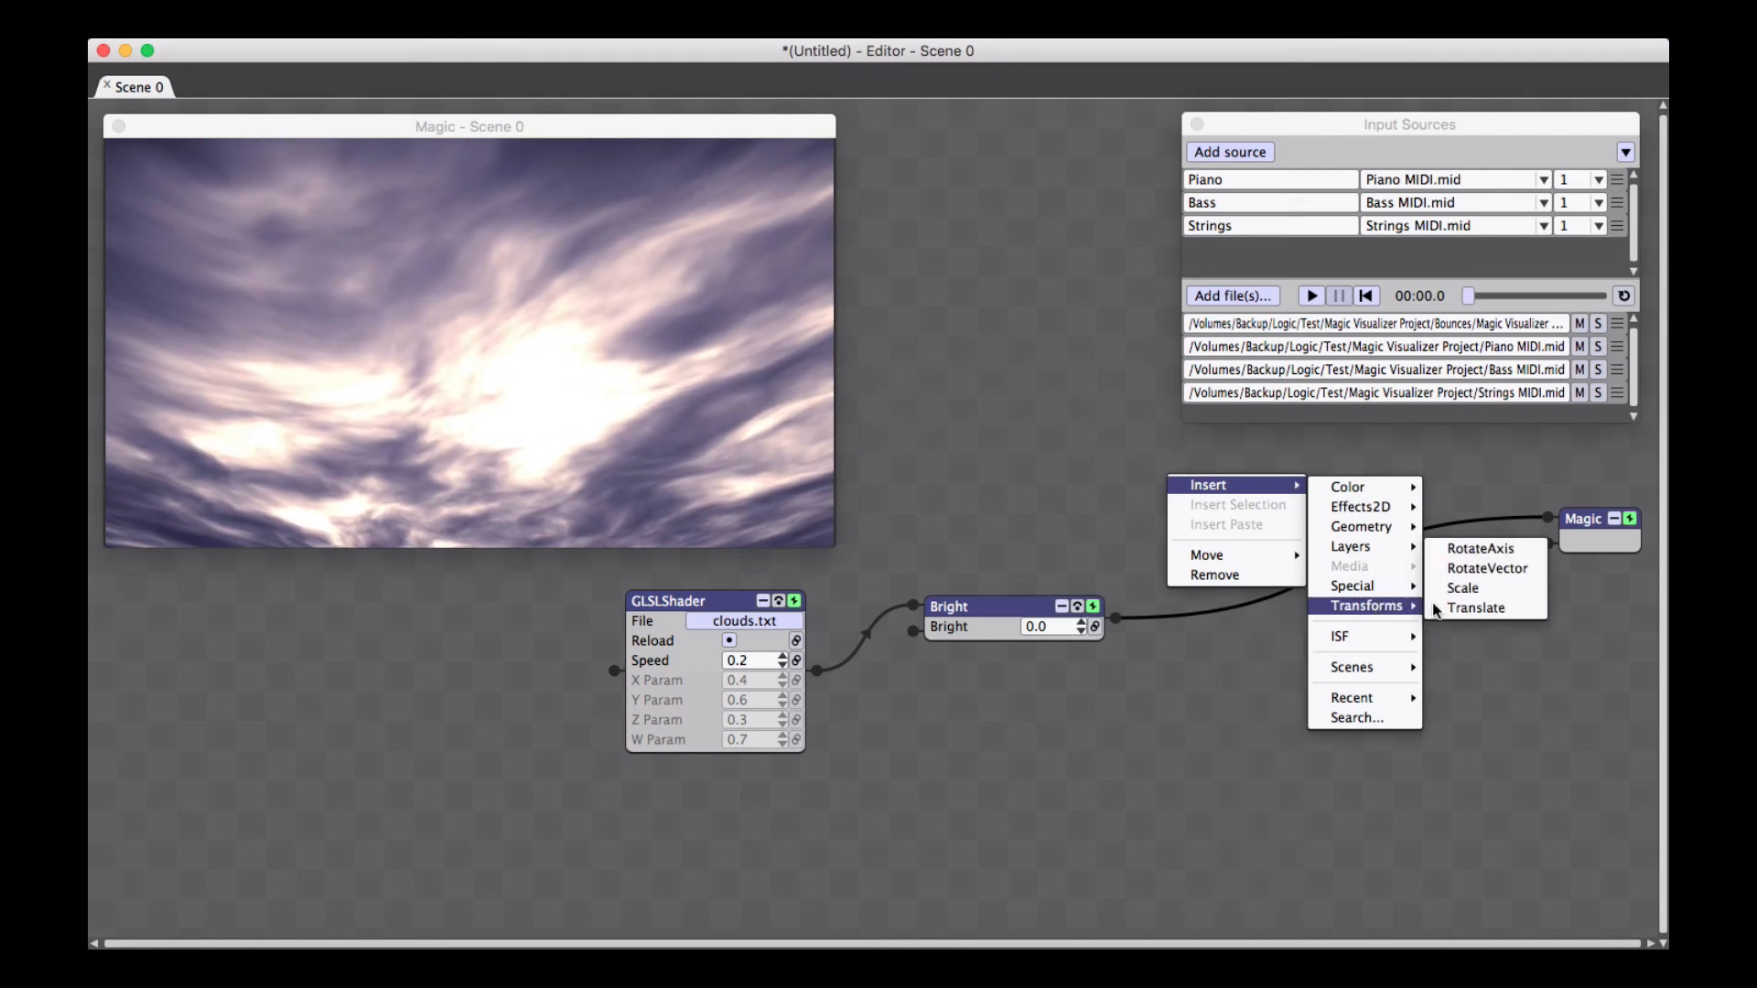
click(1459, 604)
drag(1374, 548, 1214, 524)
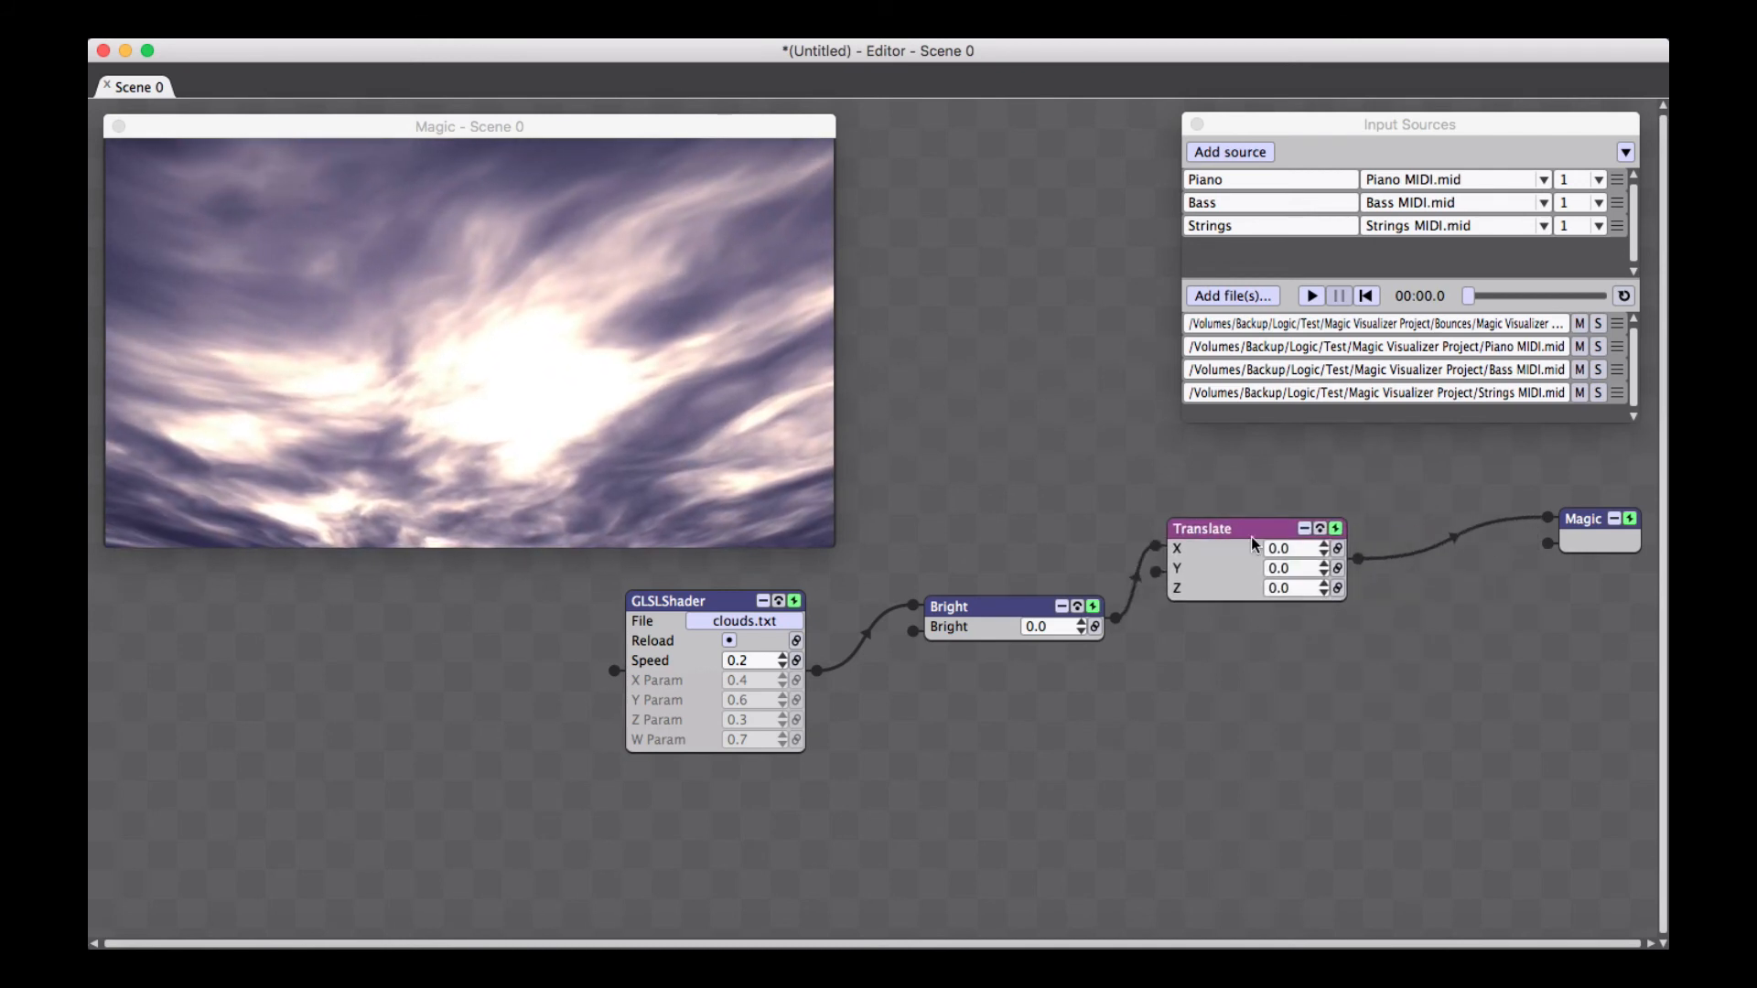
scroll(1300, 584, up, 2)
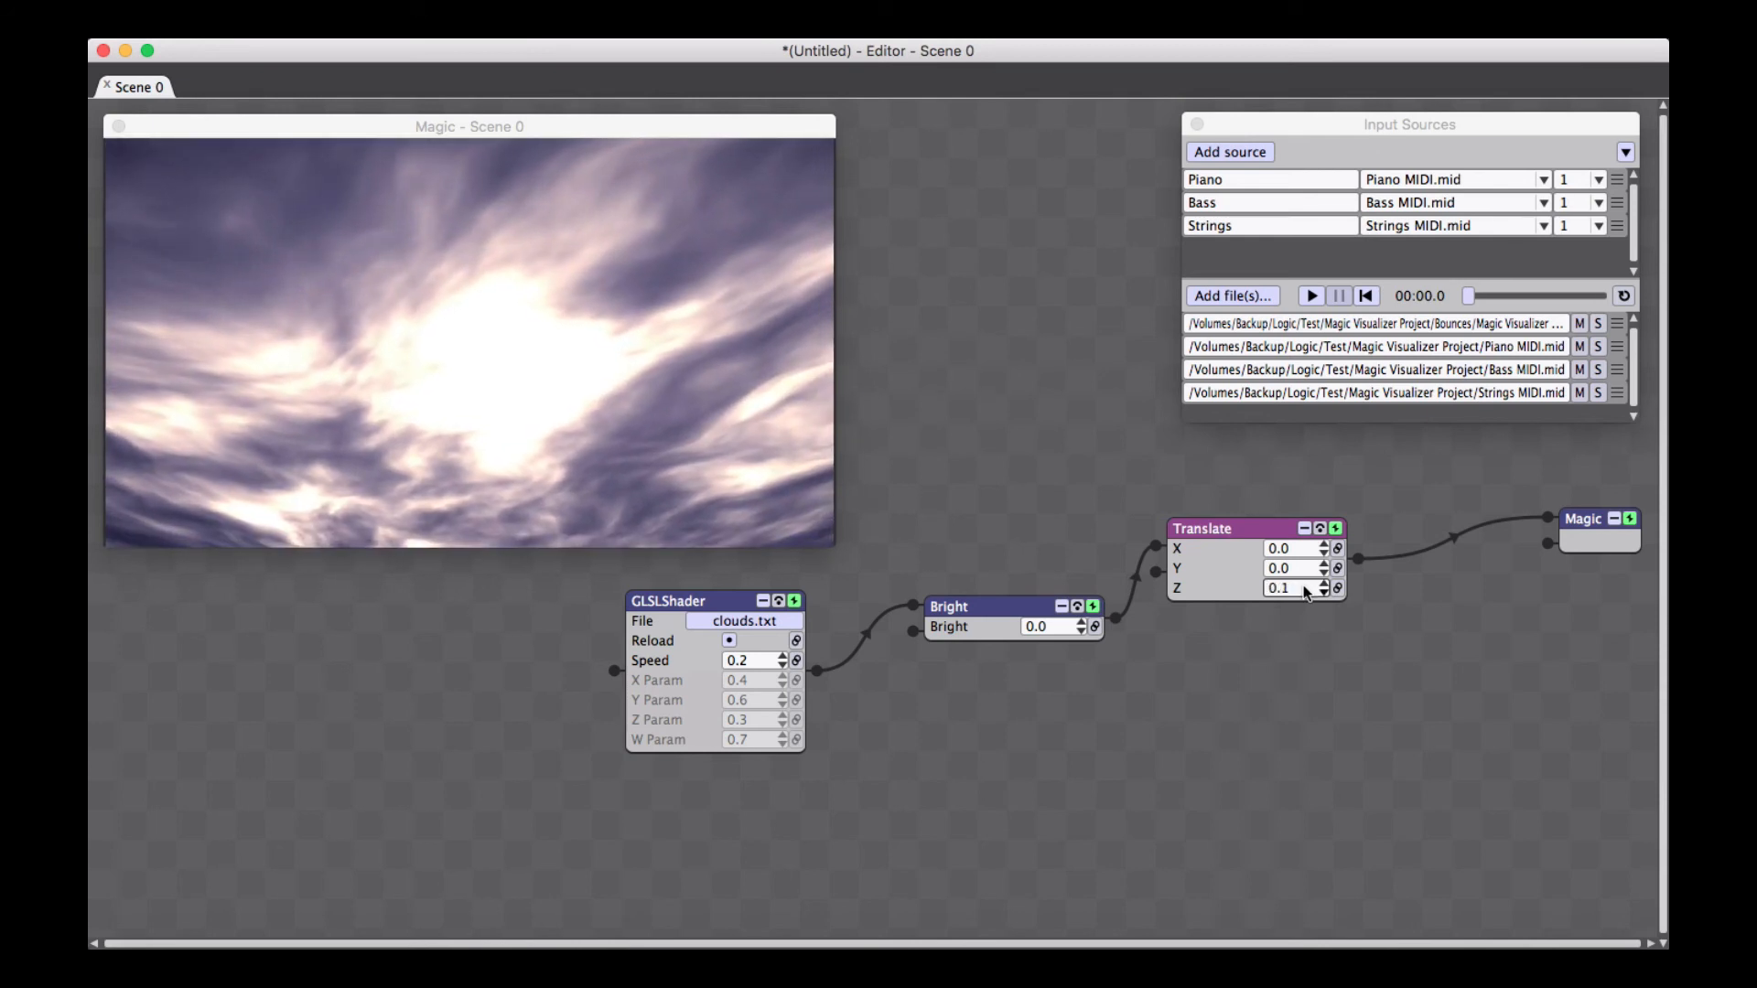
scroll(1306, 592, down, 1)
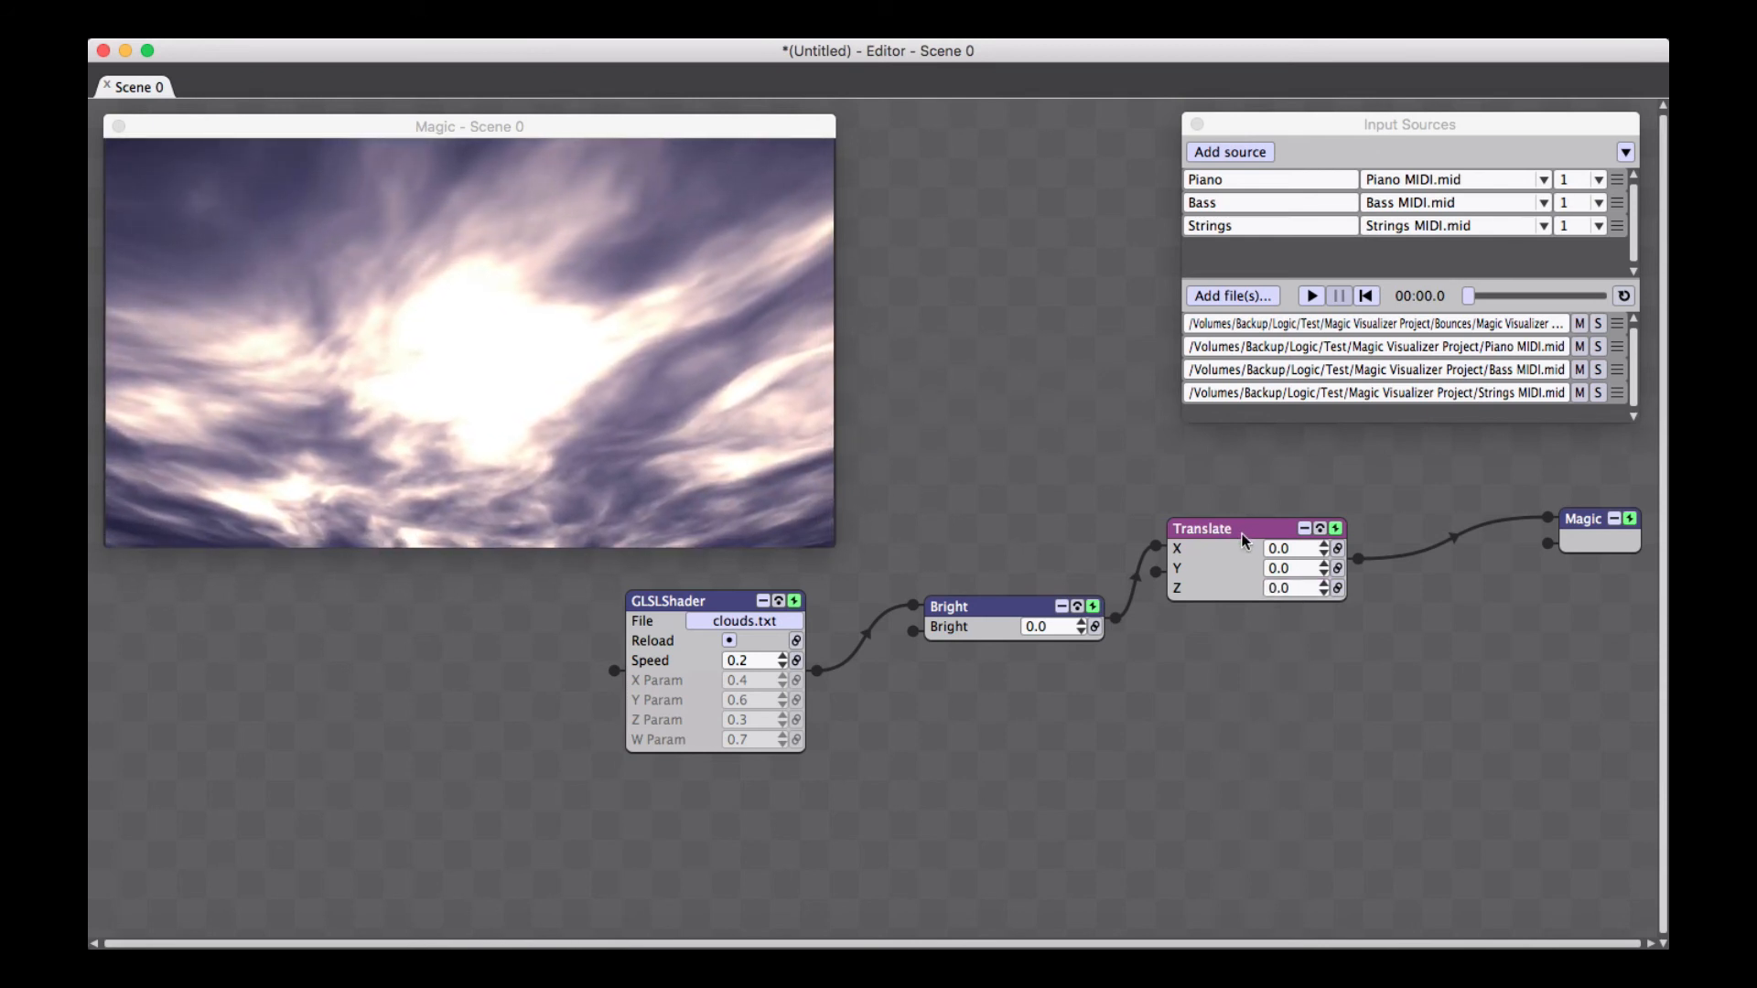
drag(1245, 540, 1248, 595)
Insert a ColorHSB module between Translate and Magic, and spread the chain's modules out below the preview window
right_click(1442, 578)
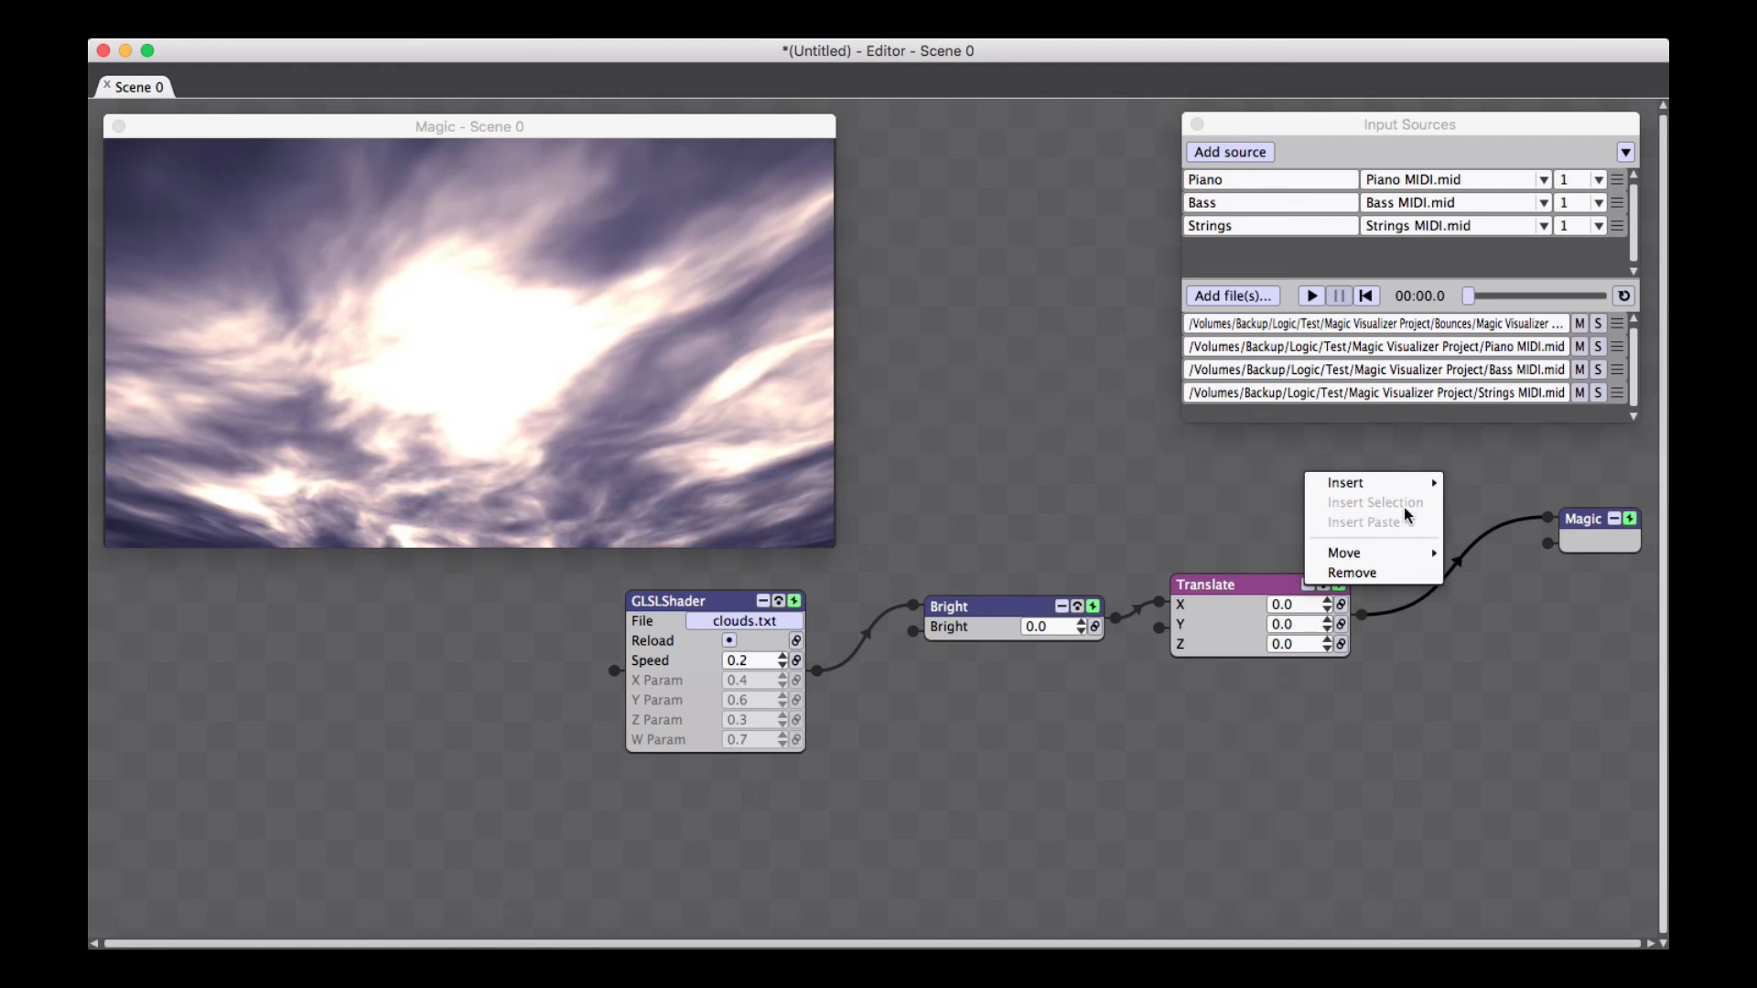
mouse_move(1431, 482)
click(1596, 488)
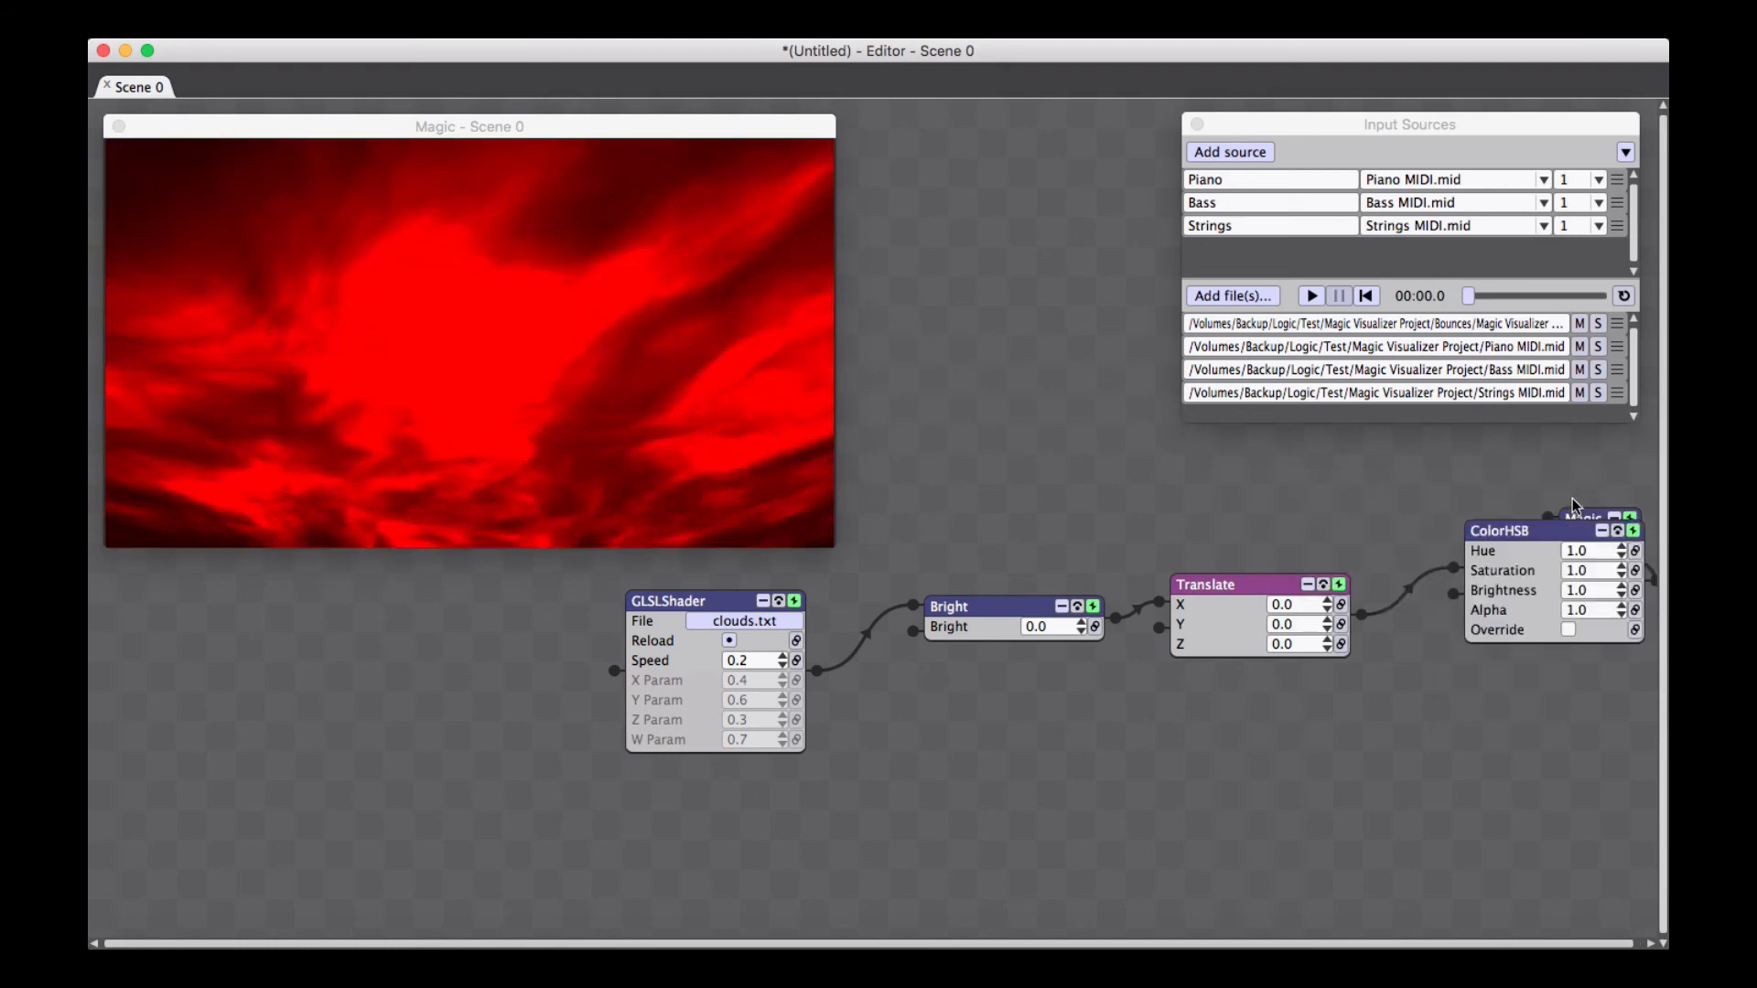
drag(1037, 611, 986, 599)
drag(1277, 588, 1206, 580)
drag(1565, 537, 1440, 594)
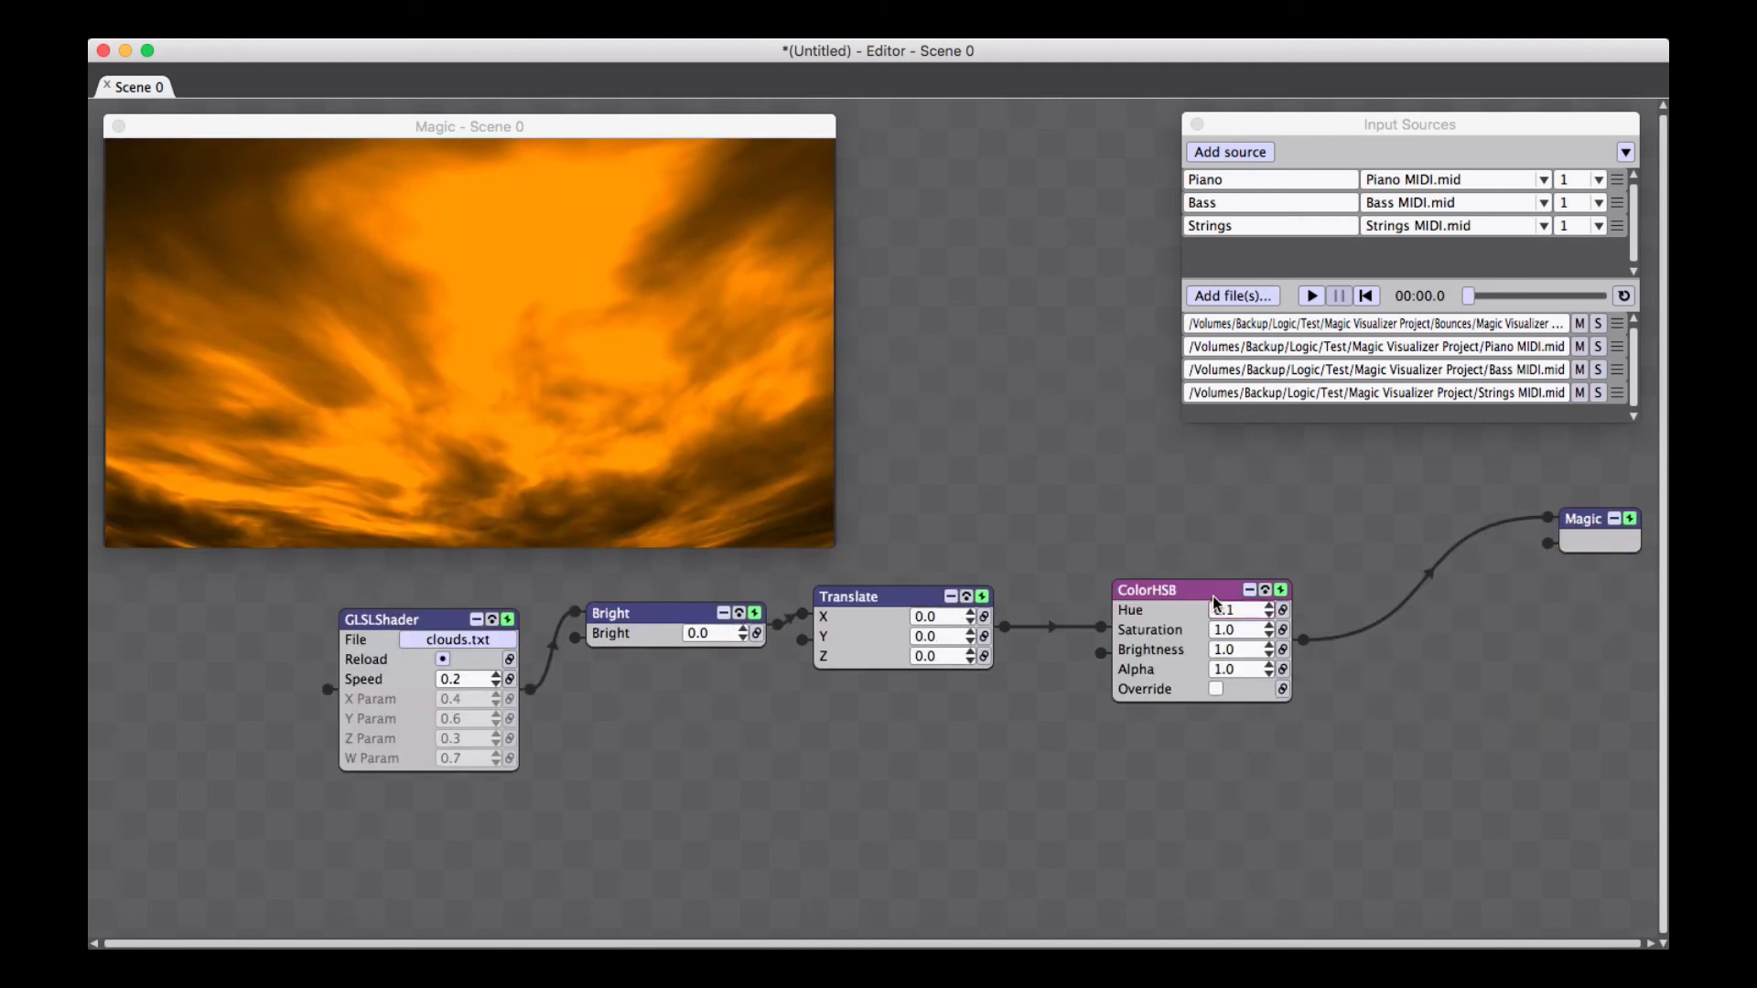
Replace the ColorHSB module with a ColorRGB module and move it slightly up
right_click(1198, 589)
mouse_move(1184, 612)
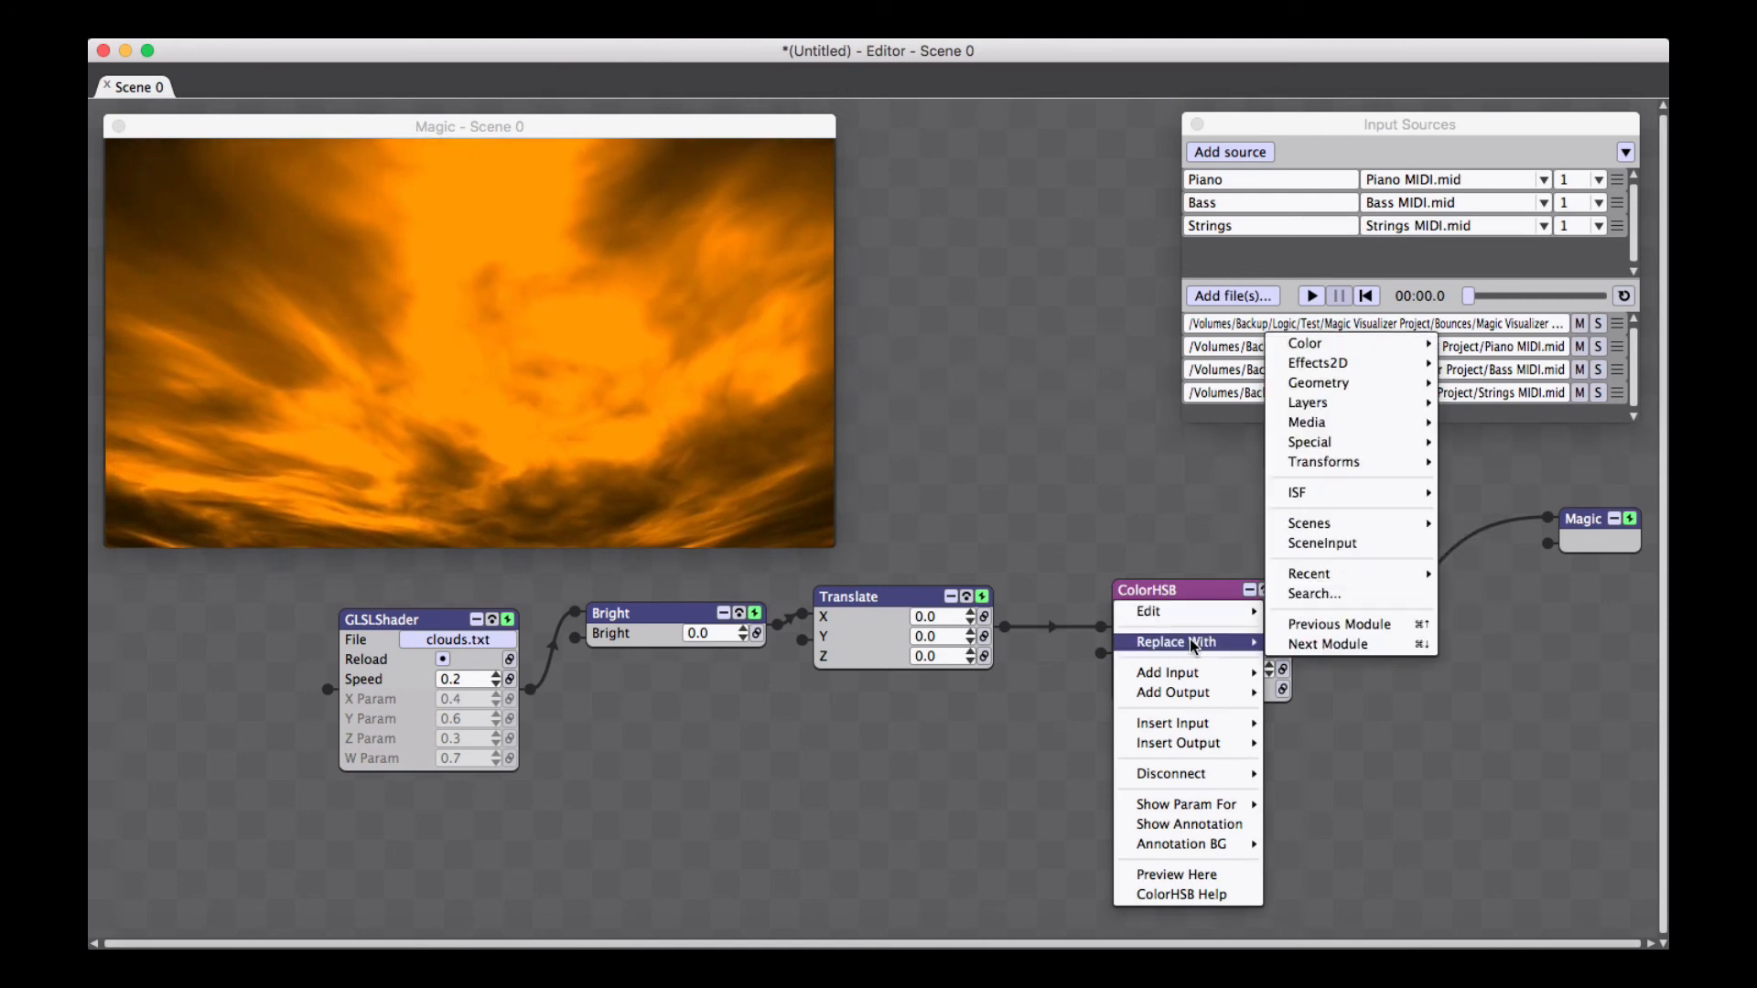
mouse_move(1361, 358)
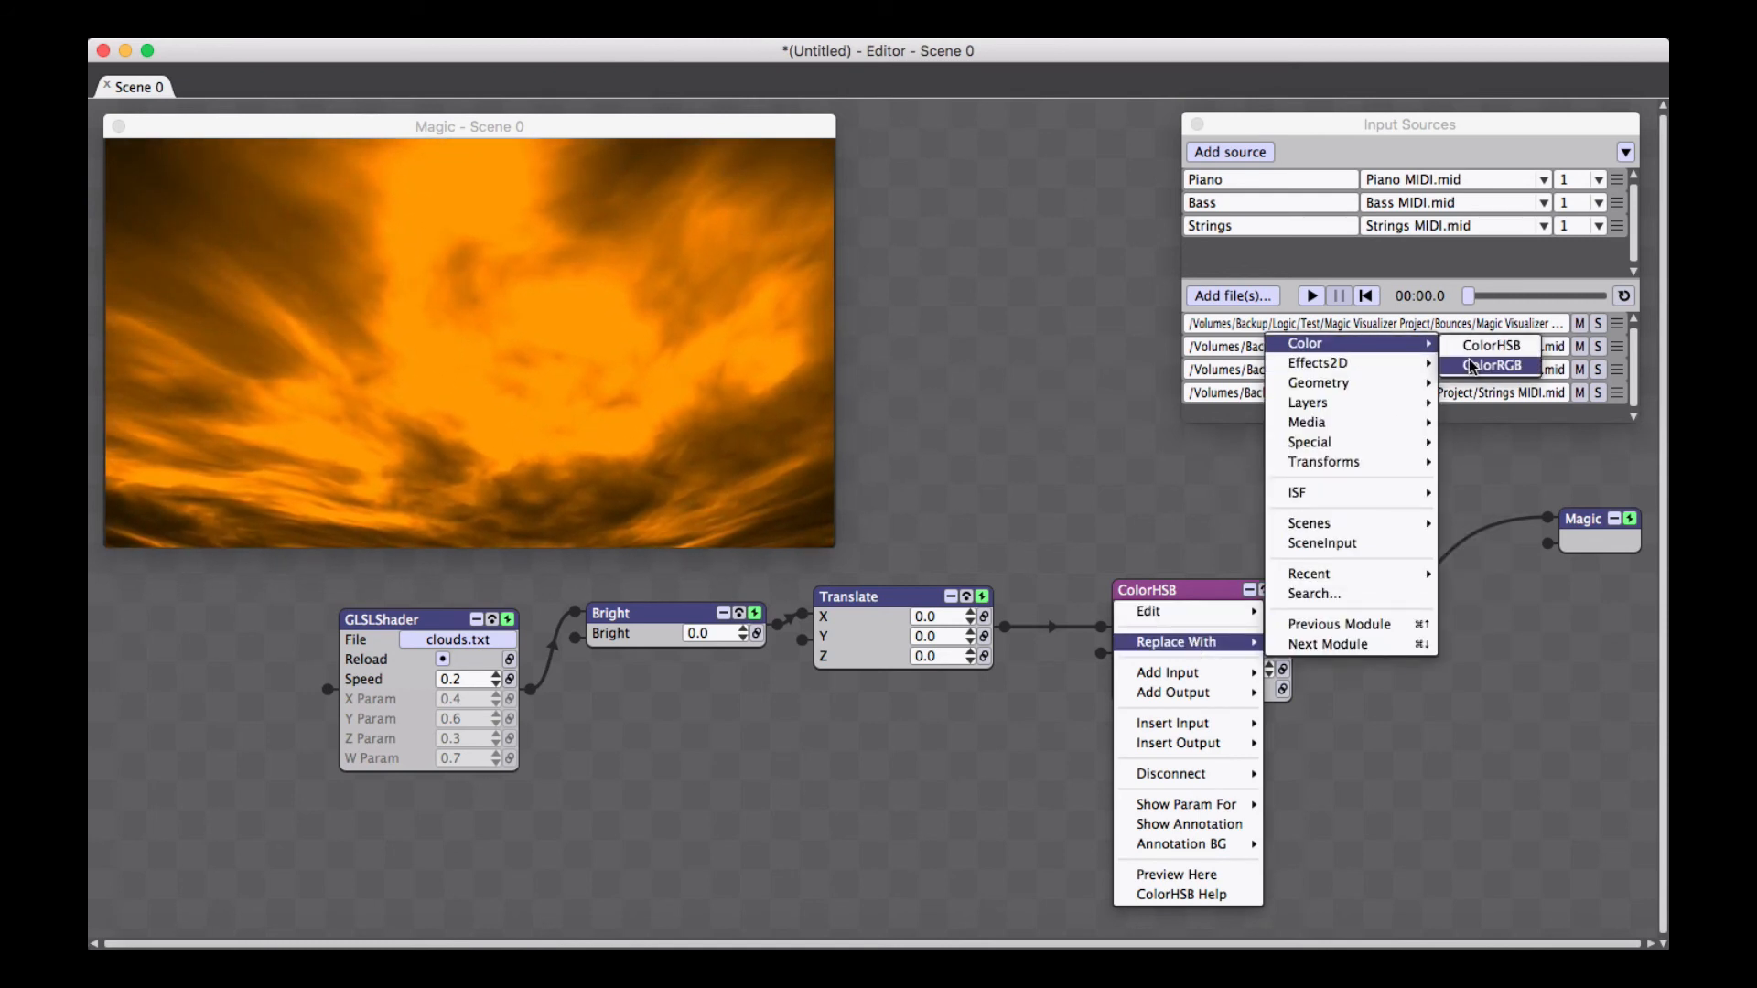
click(1469, 359)
drag(1217, 589, 1205, 552)
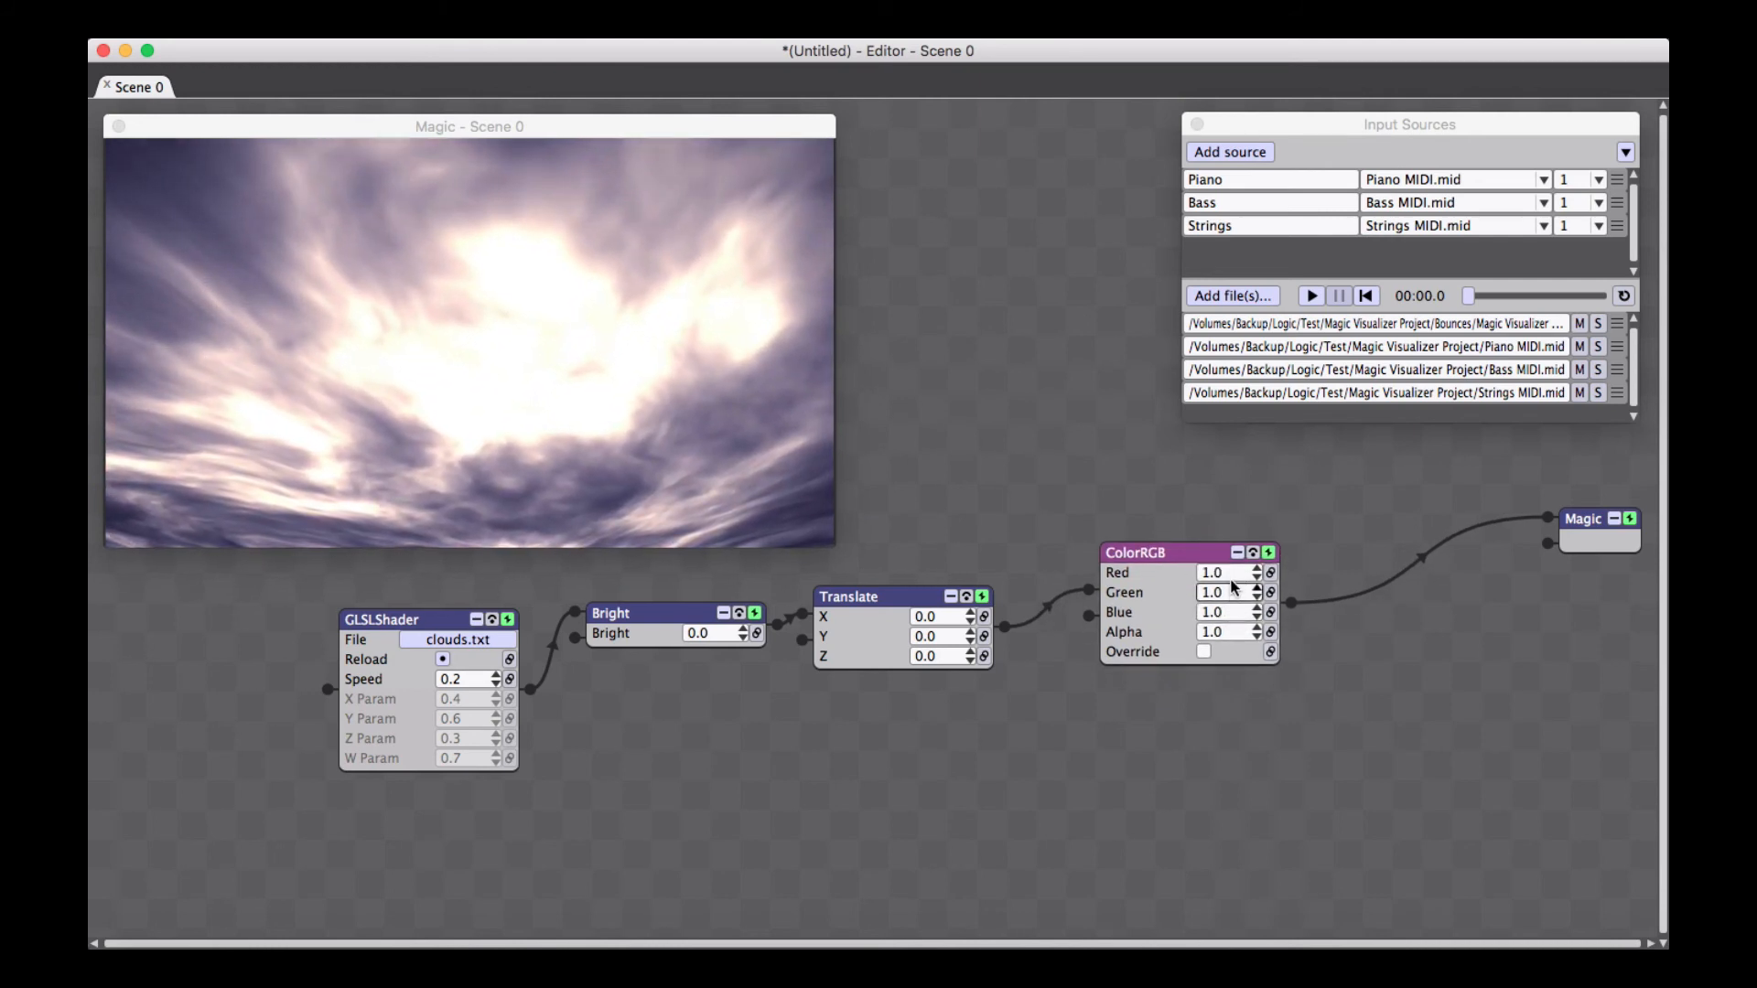
Try lower color values in the ColorRGB module and return them to 1.0
scroll(1232, 589, down, 10)
scroll(1232, 593, up, 10)
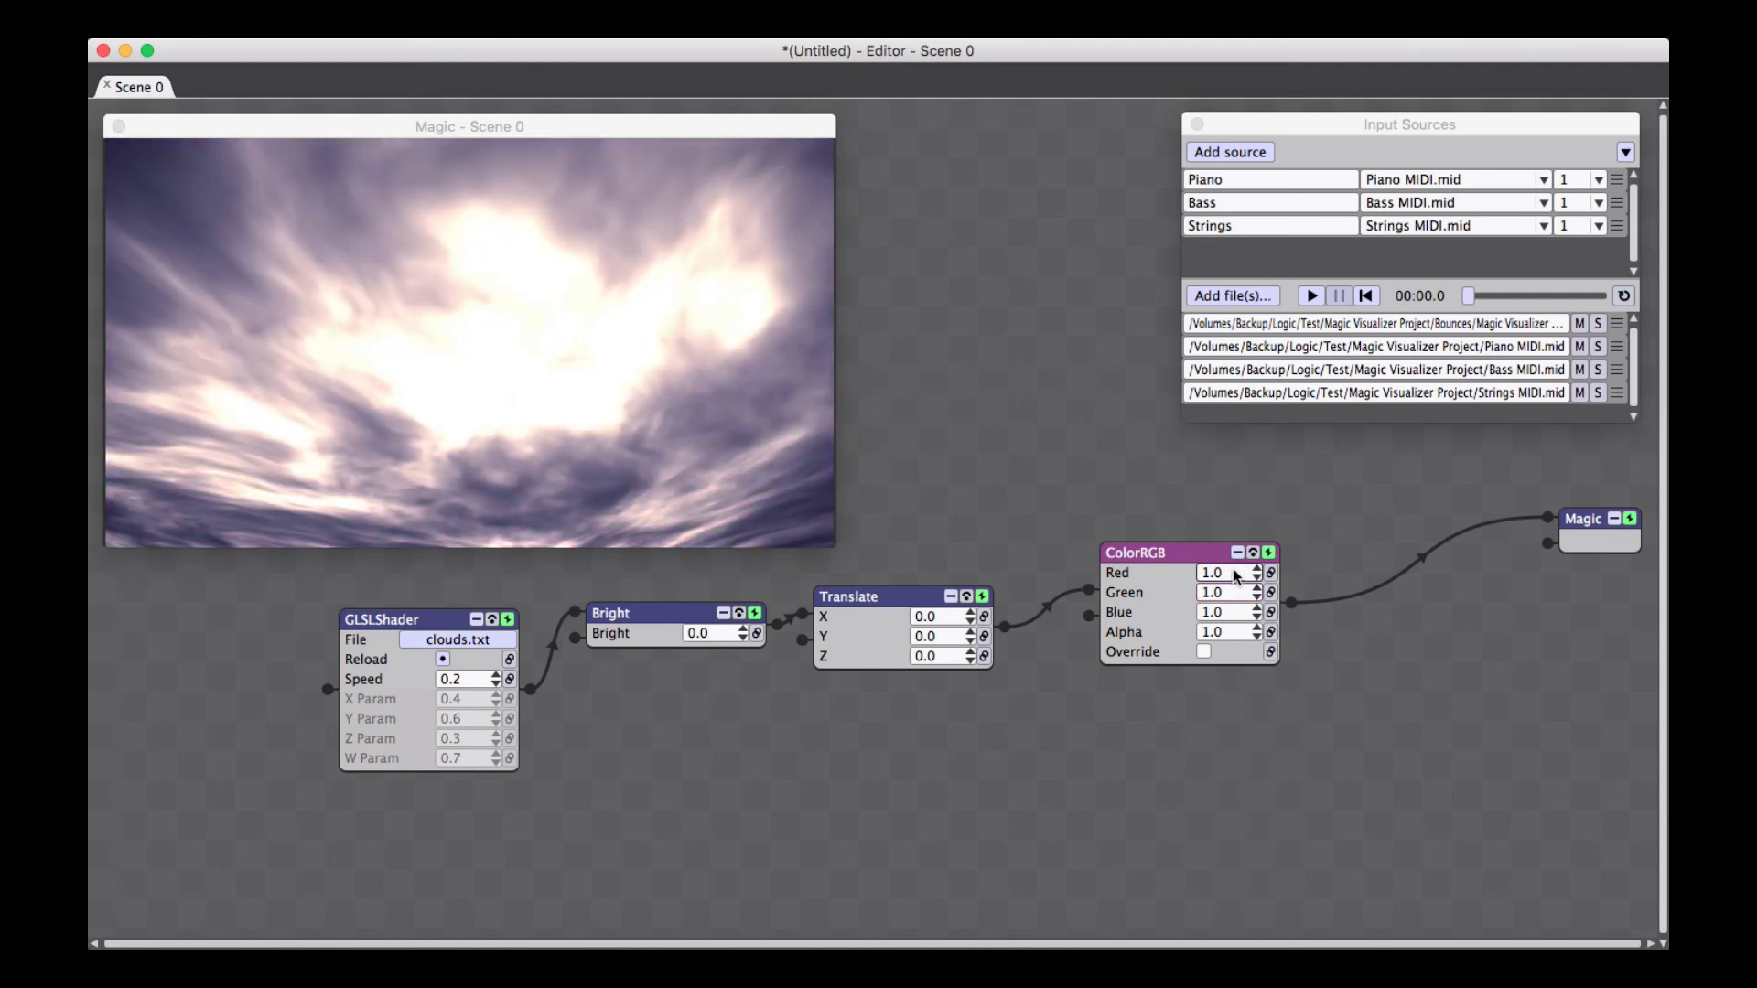
scroll(1236, 573, down, 5)
scroll(1236, 573, up, 5)
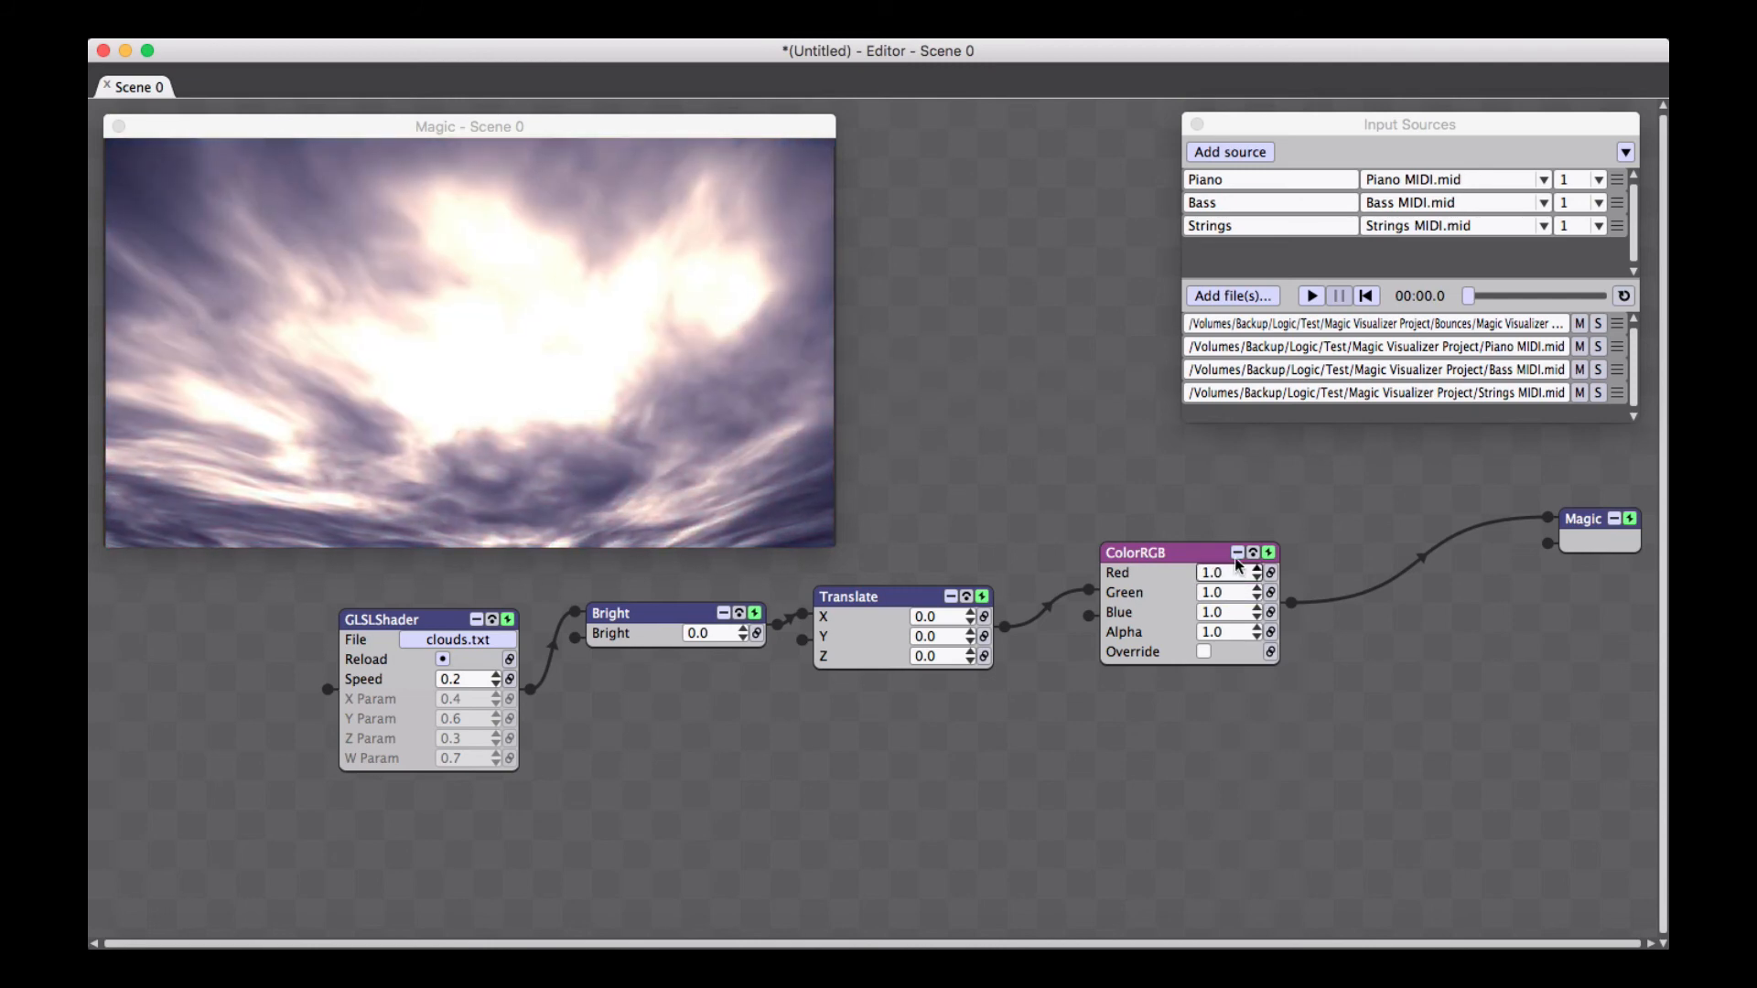
scroll(1237, 570, down, 5)
scroll(1237, 570, up, 5)
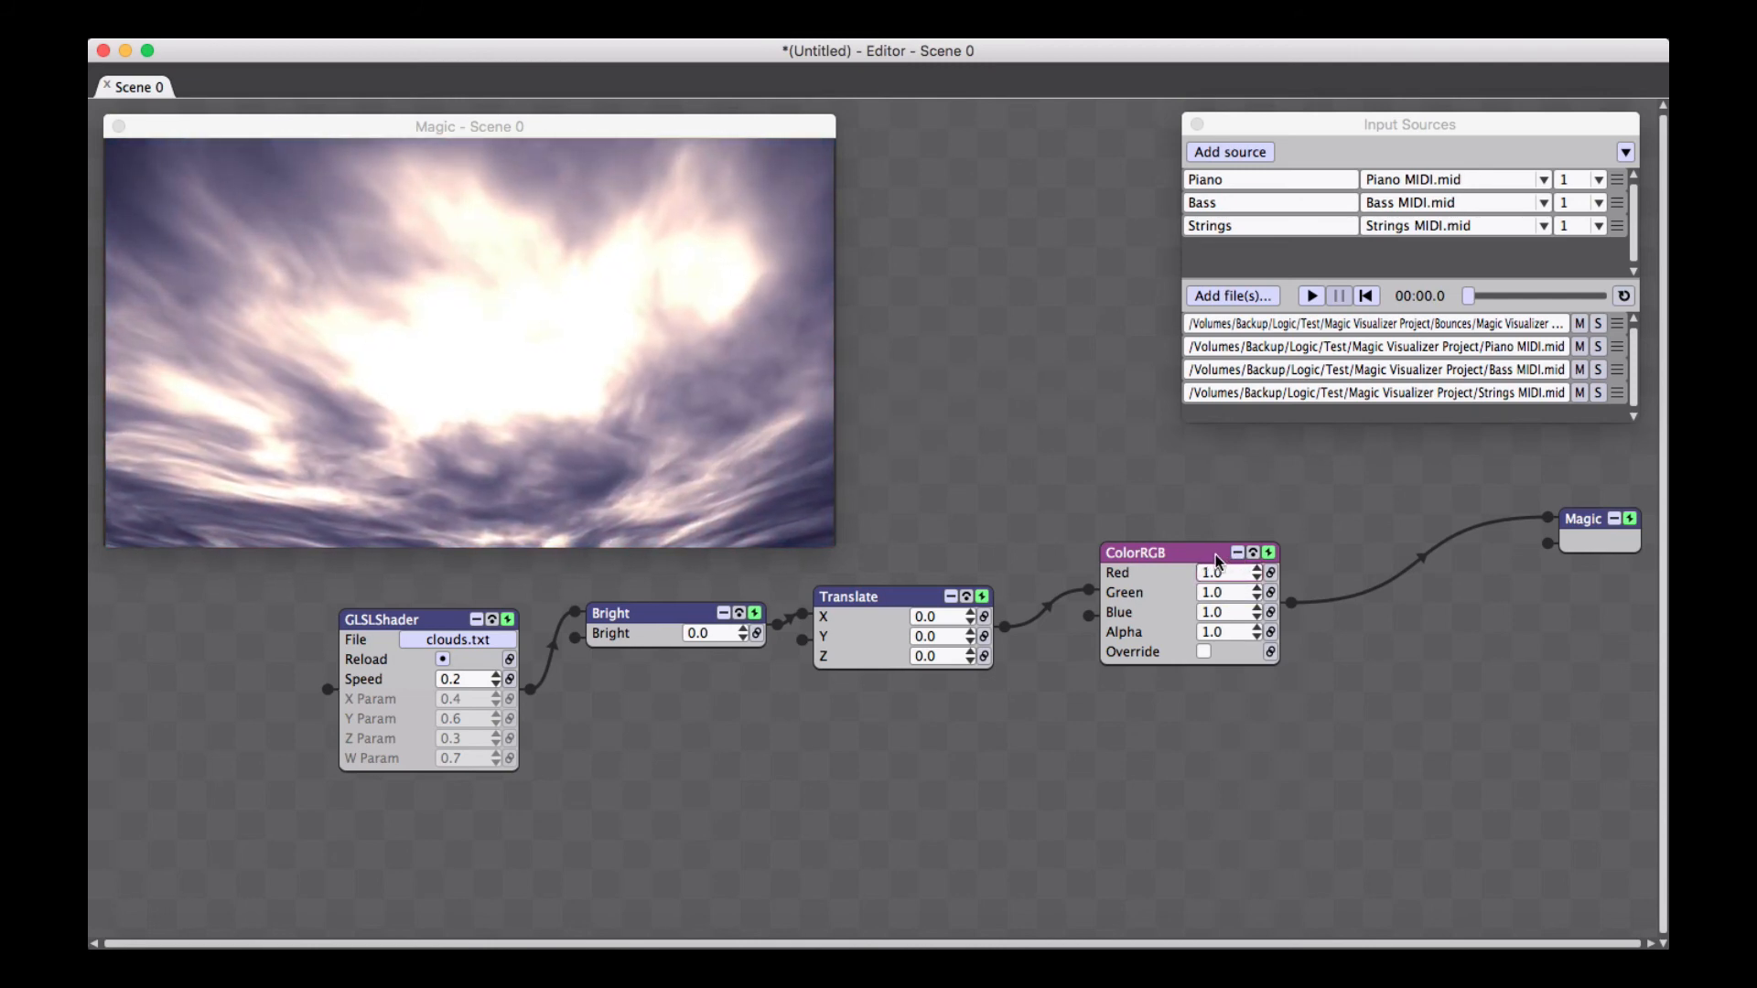
Link the Bright module's Bright parameter to the Piano source's Note Number feature and test it with a short playback
drag(1215, 554, 1204, 572)
drag(650, 612, 641, 619)
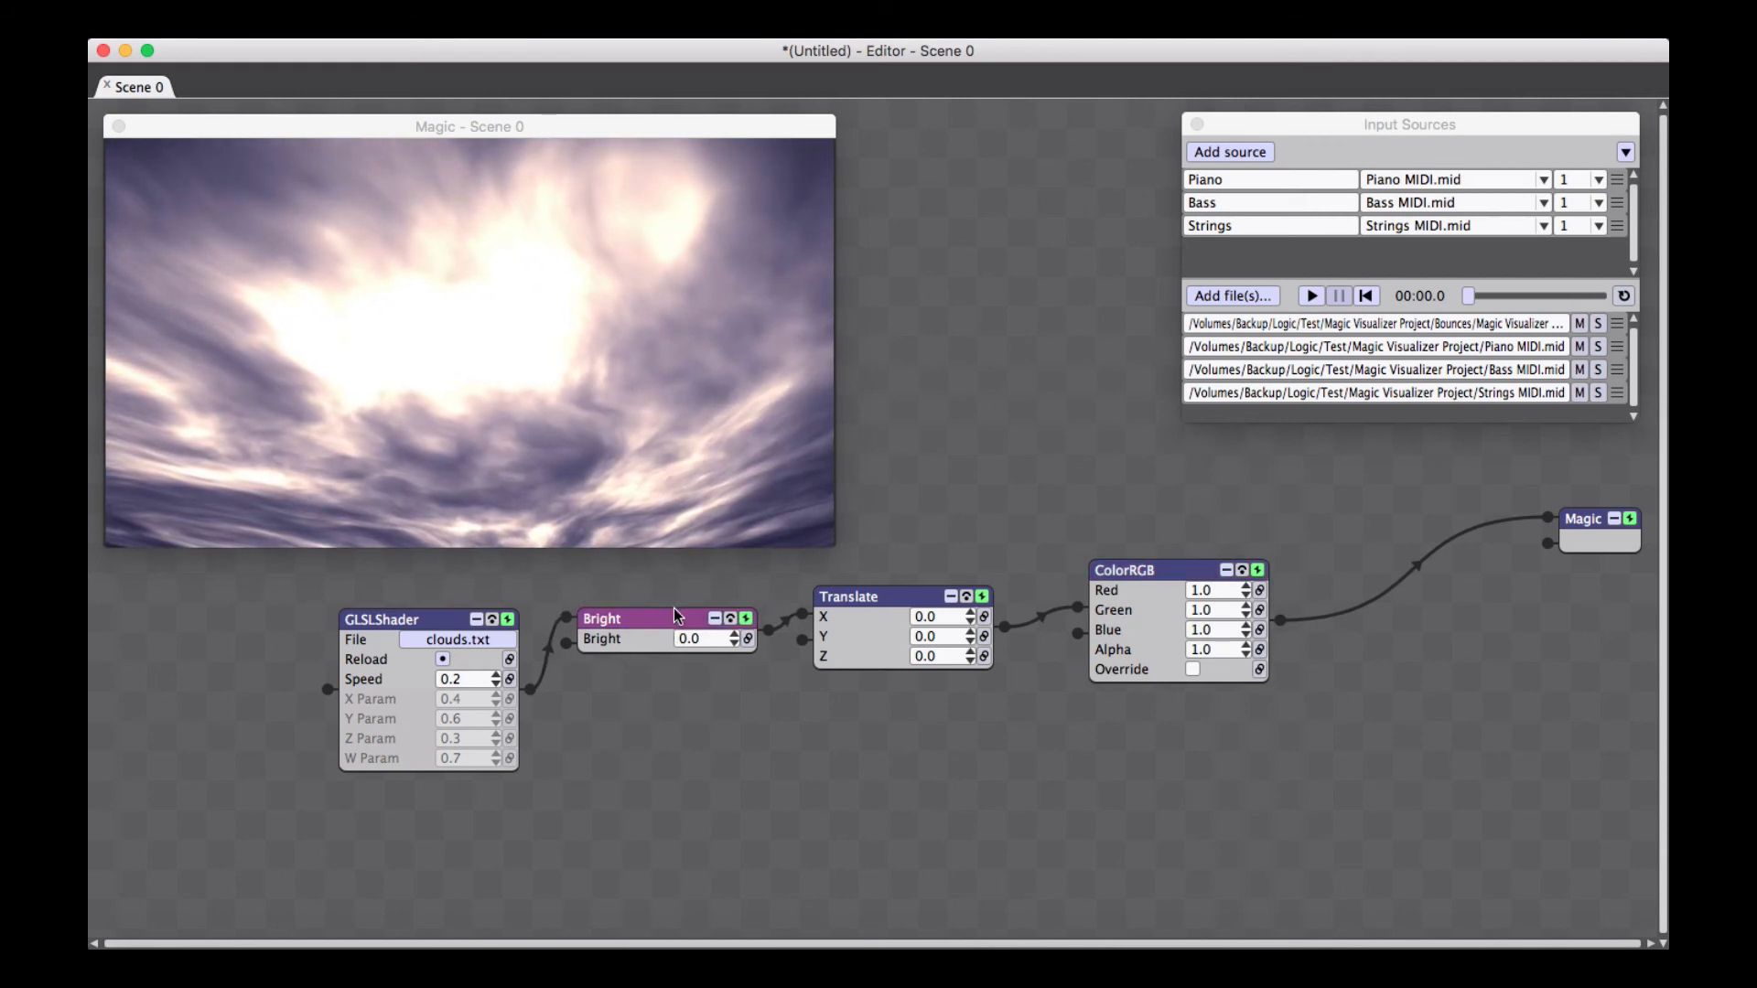
click(748, 639)
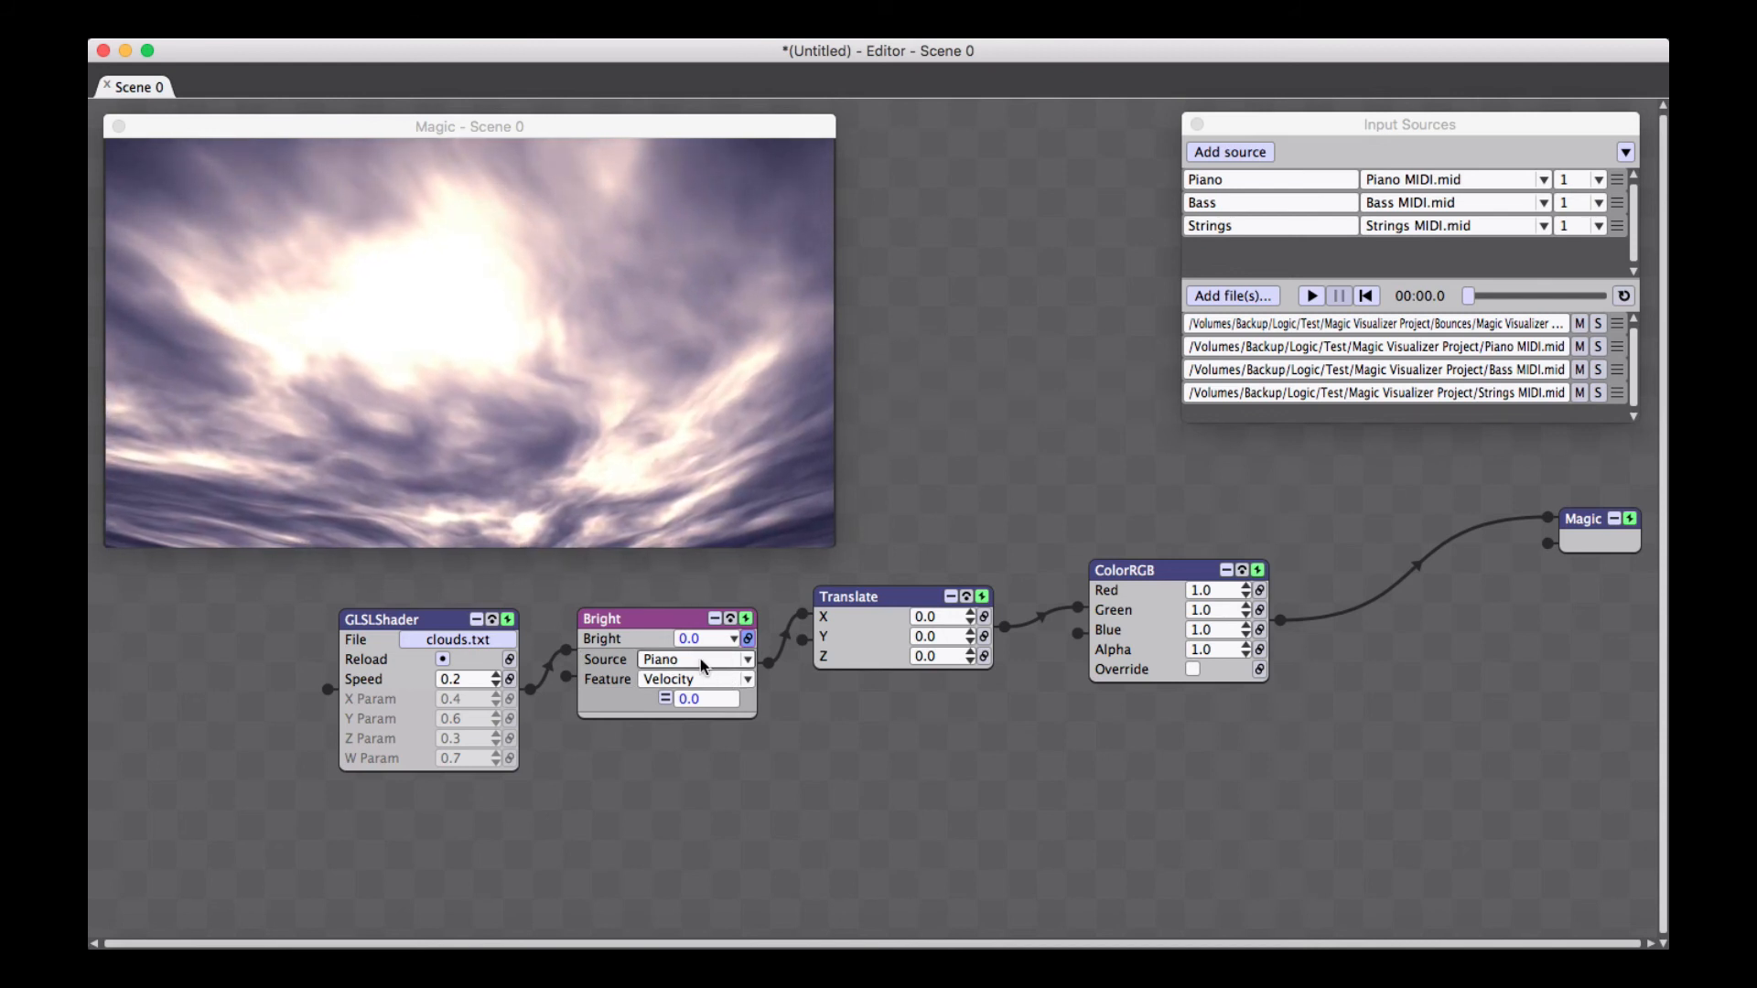
click(713, 679)
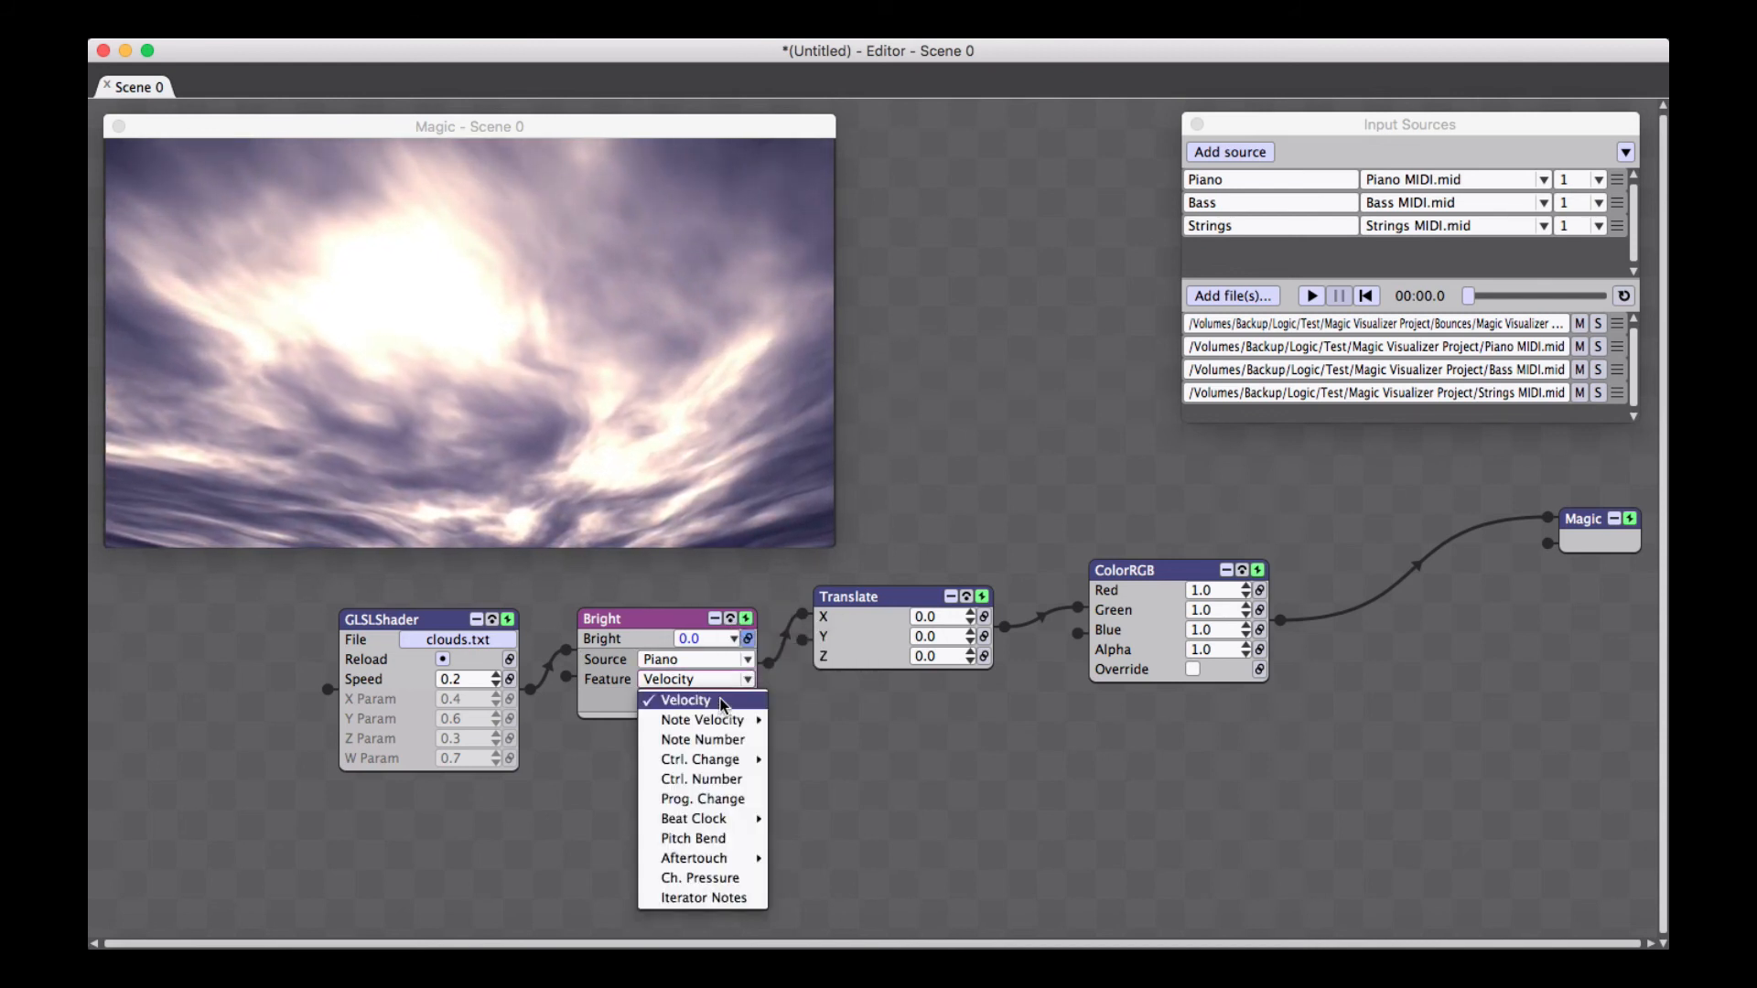
click(728, 741)
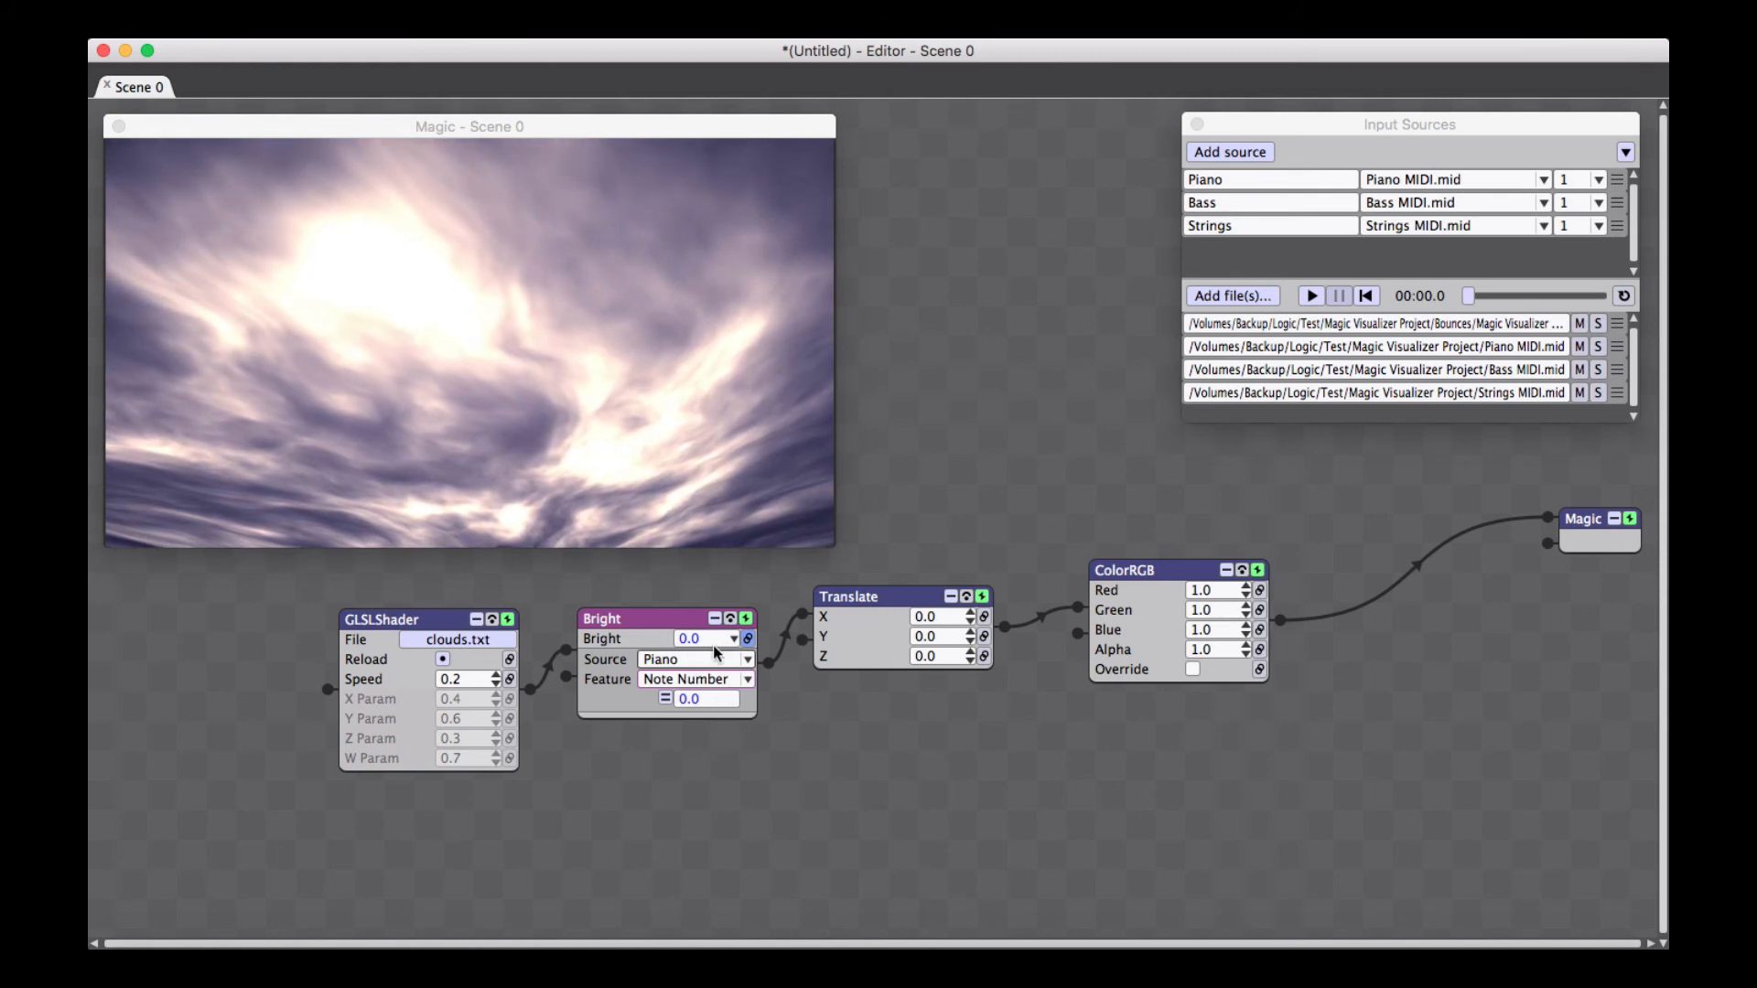
click(1314, 297)
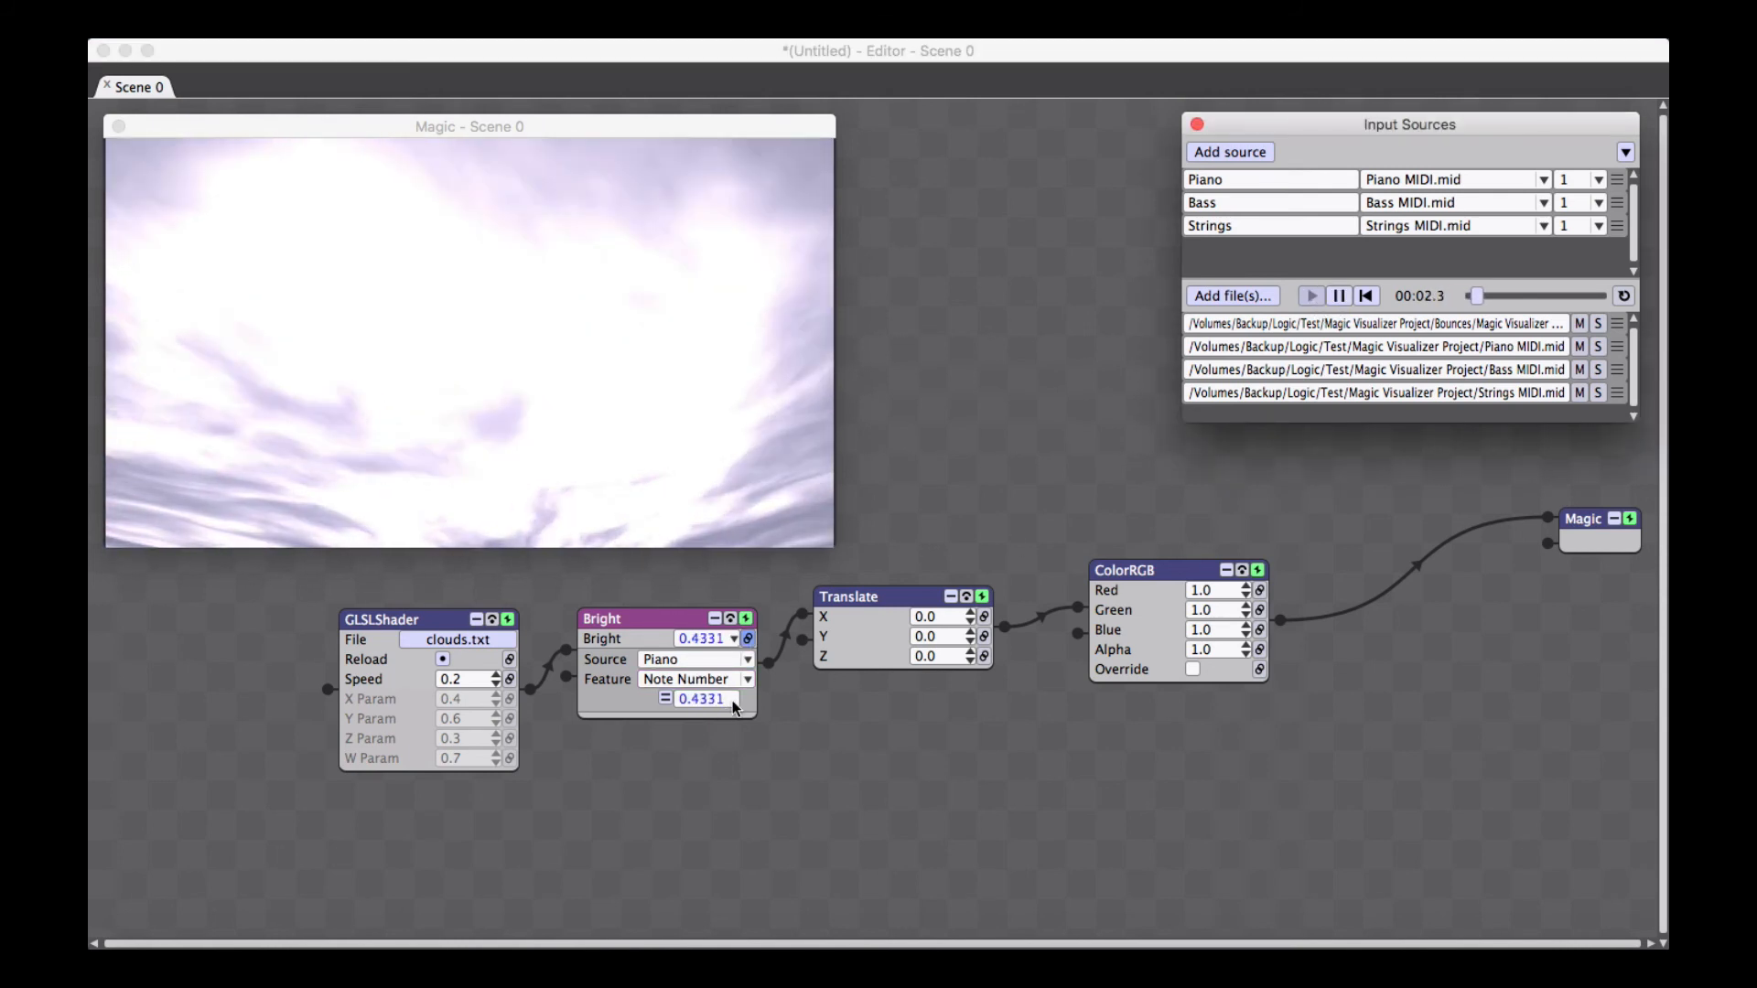
click(1338, 296)
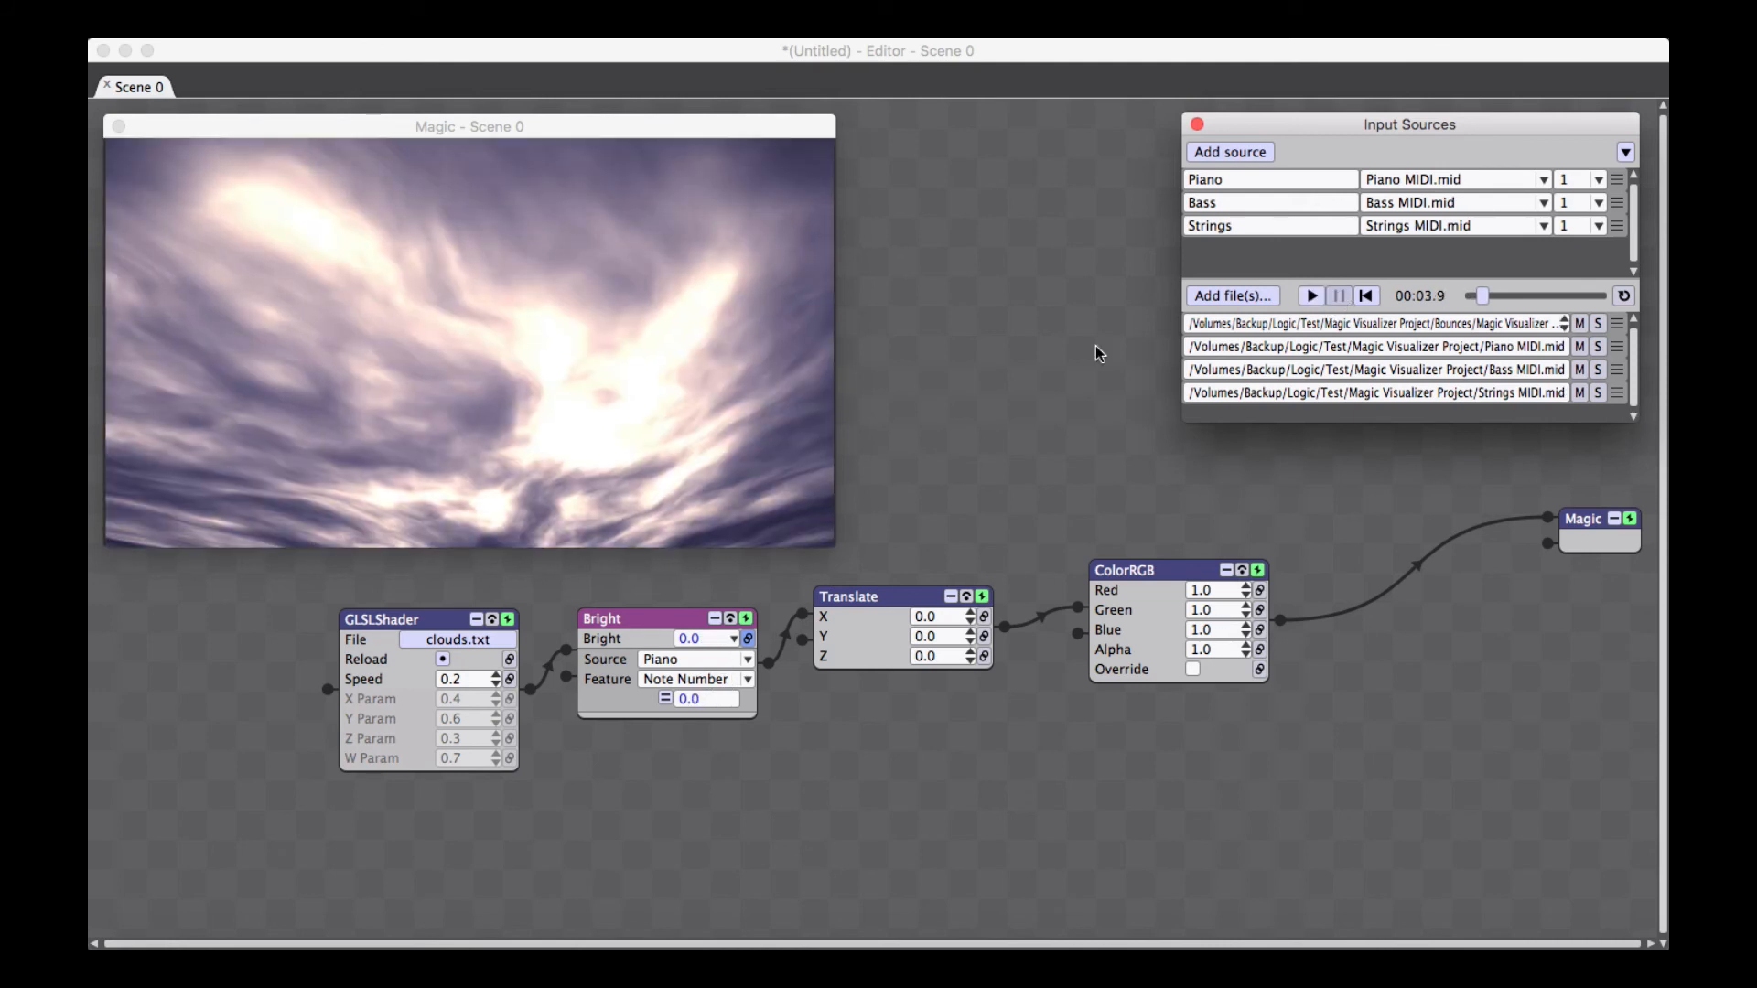
Add a Scale (Multiply) modifier of 0.1 to the Bright parameter's link and check it with a short playback
click(666, 699)
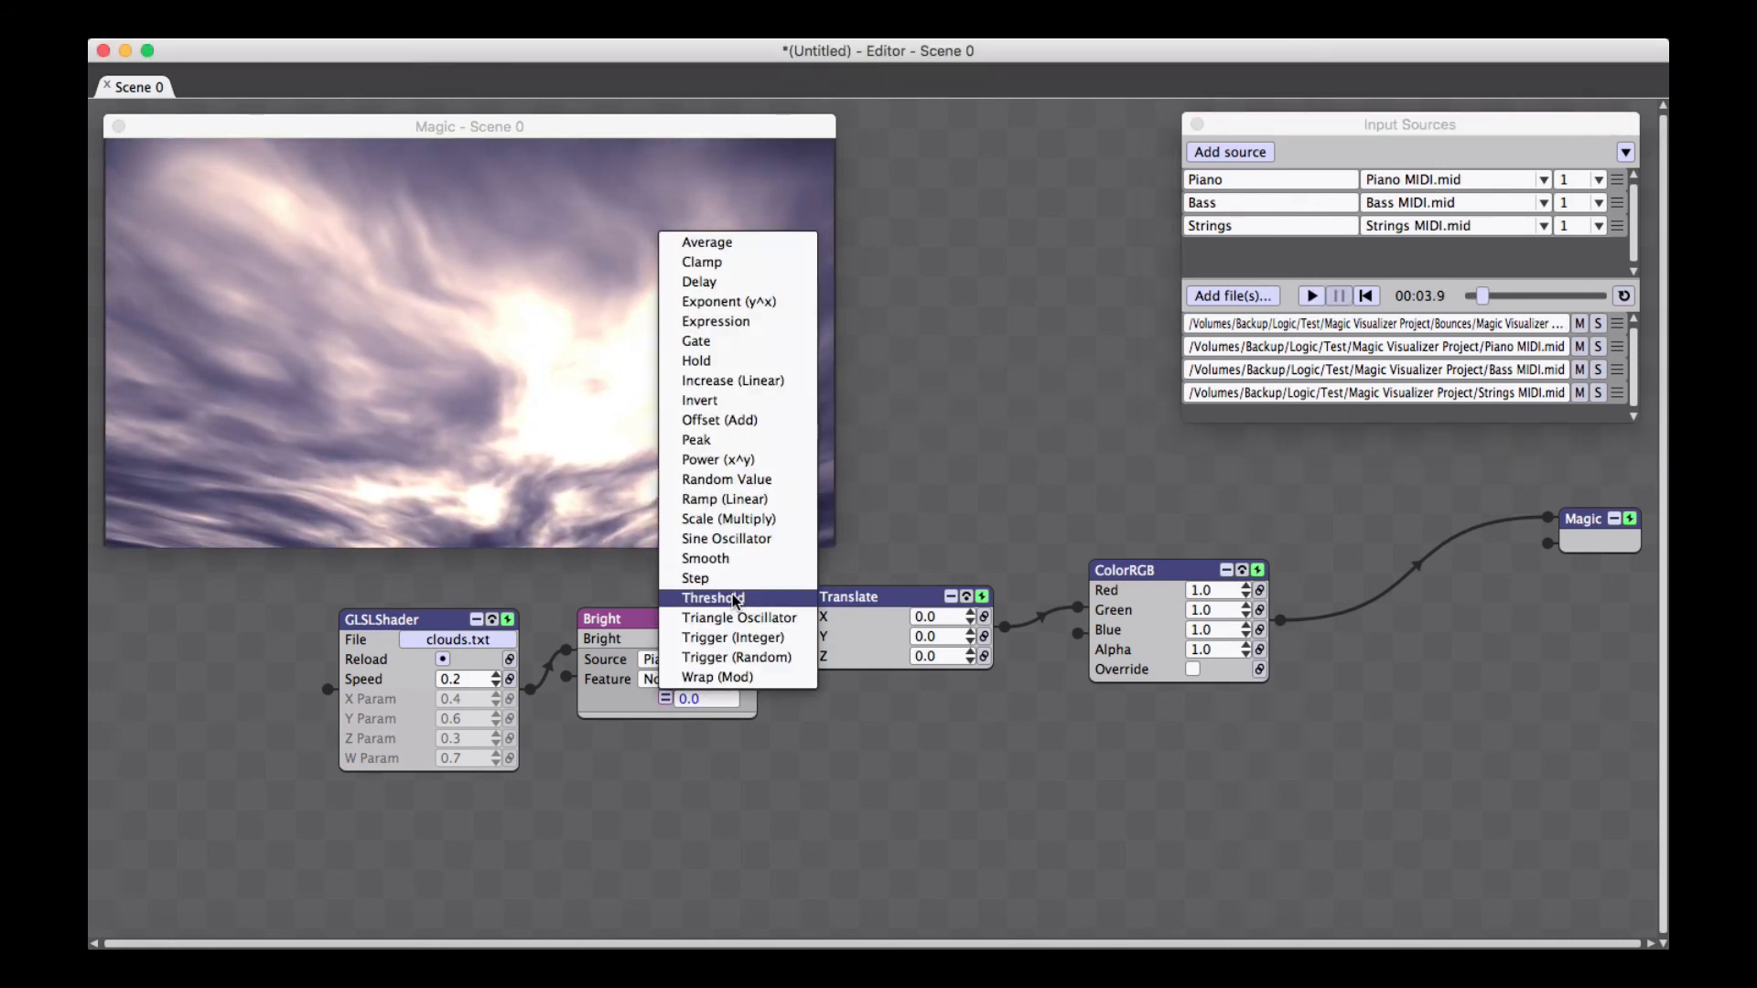
click(766, 516)
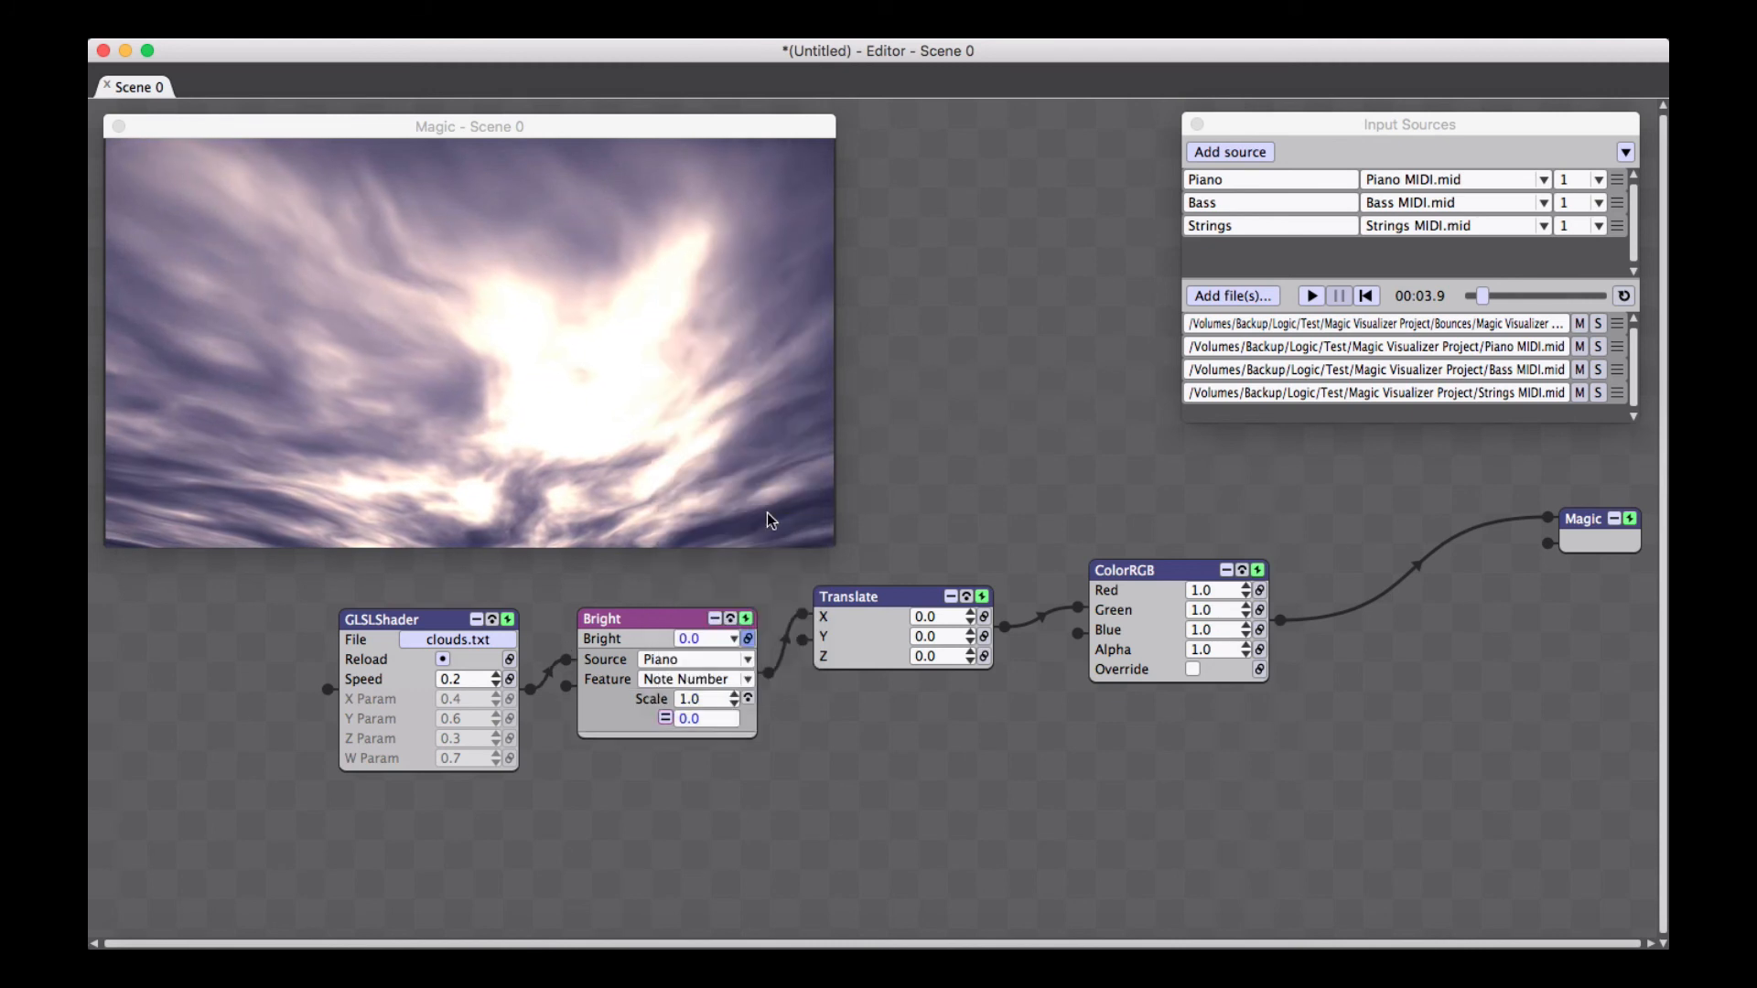
click(711, 699)
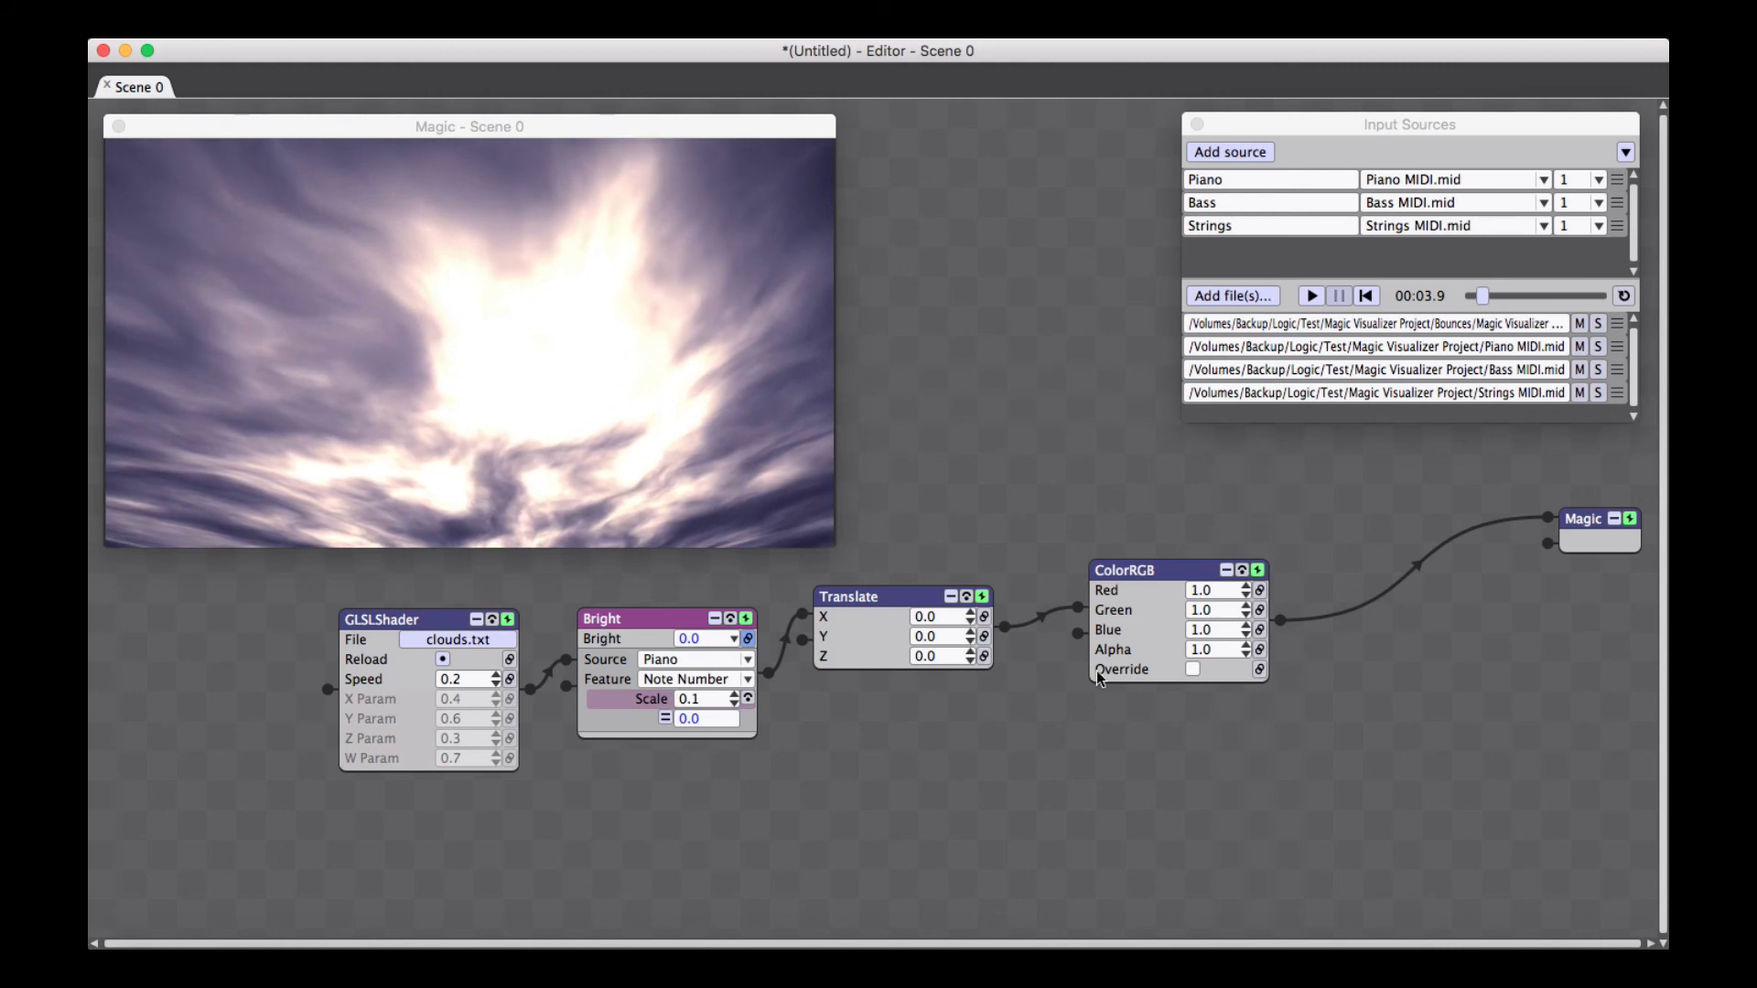
click(1314, 296)
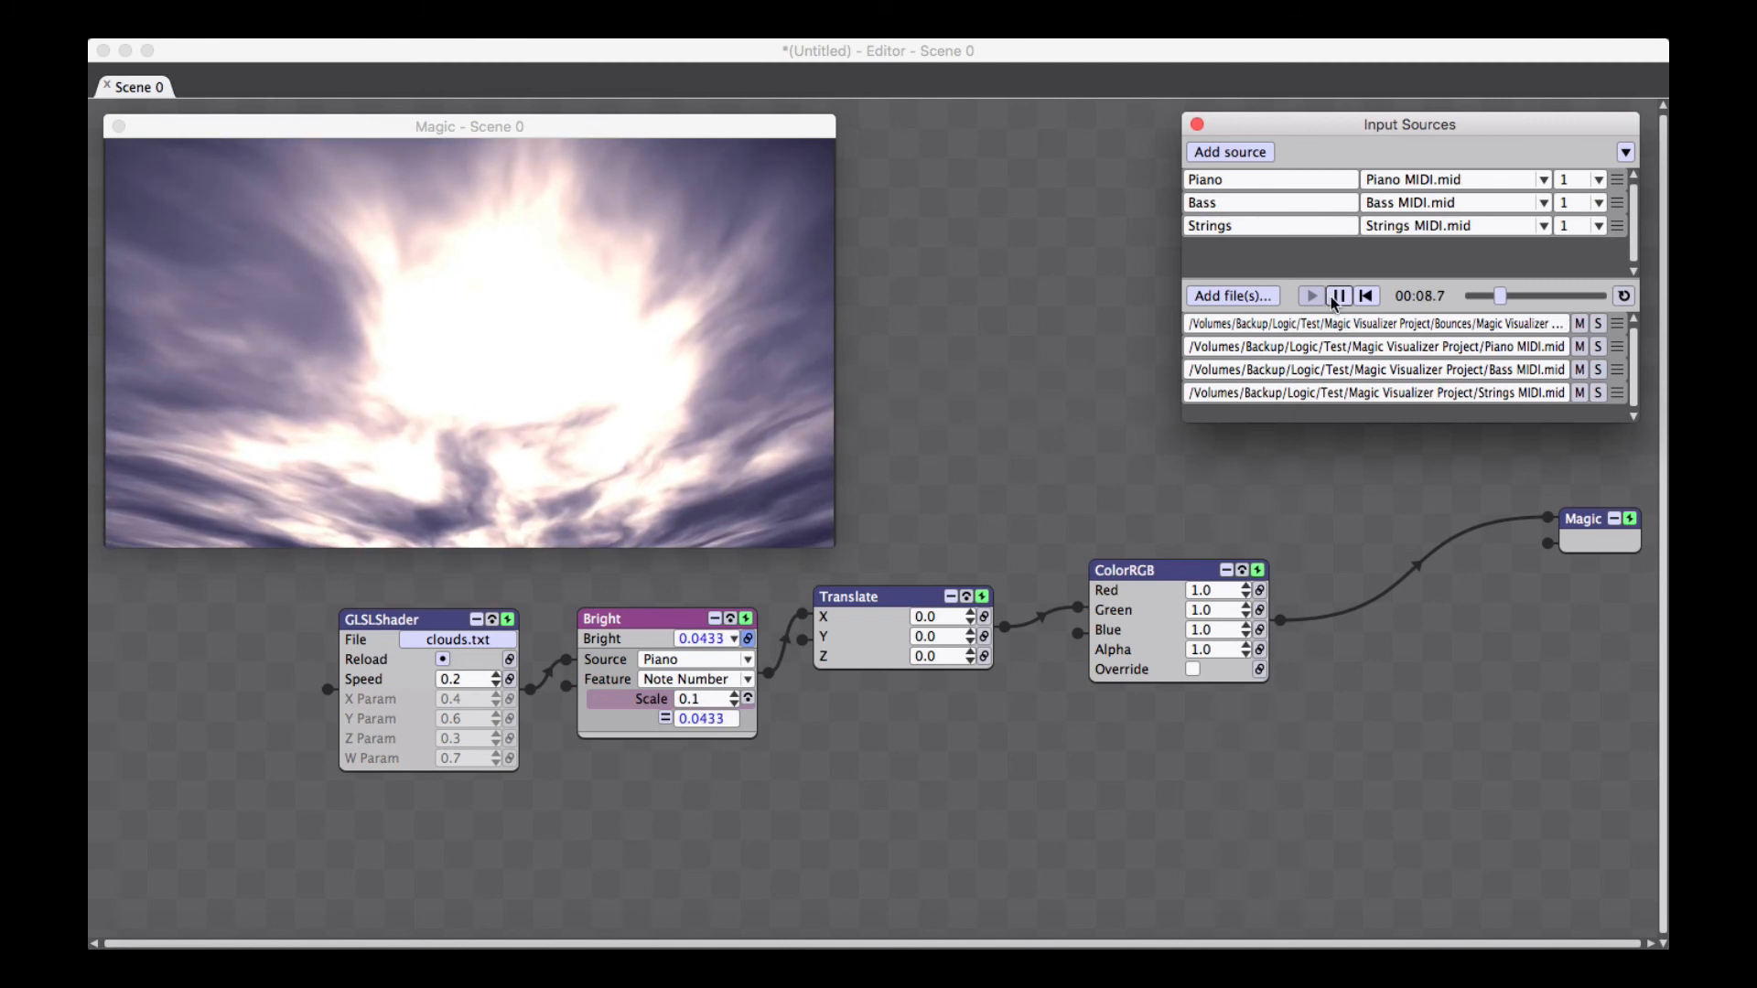
click(1338, 296)
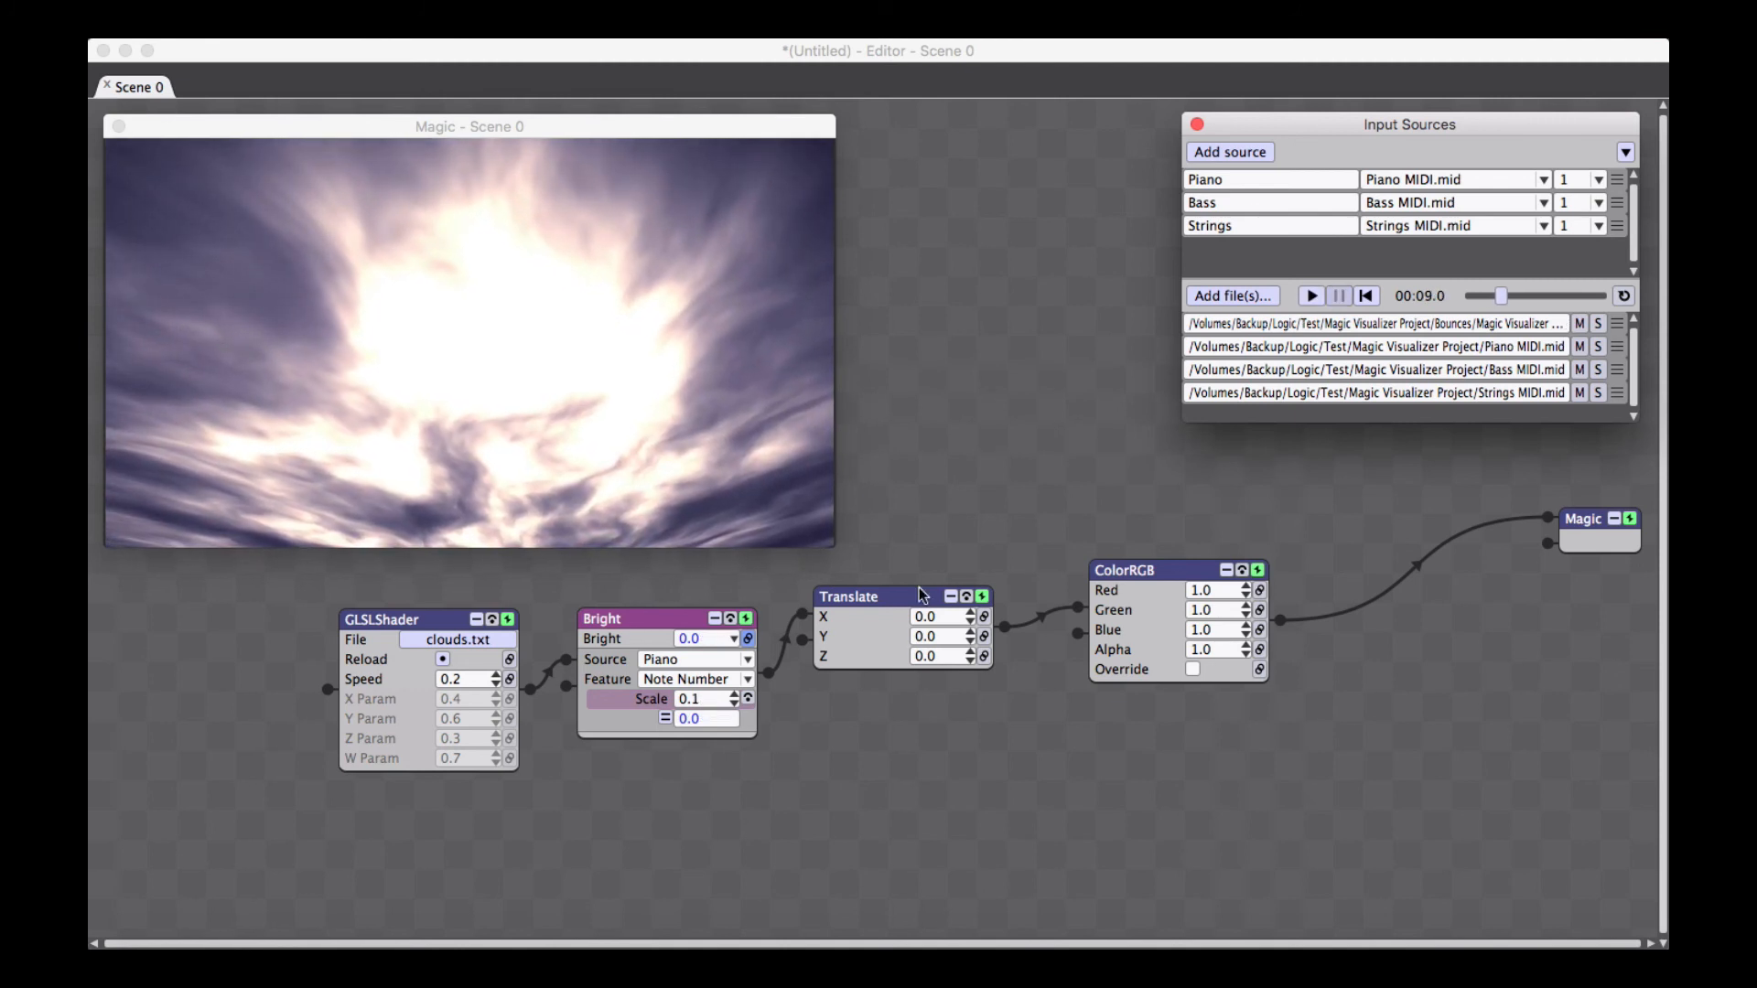
Replay the files from the start, set the Bright link's Scale to 0.75 during playback, and pause
click(1363, 295)
click(1313, 295)
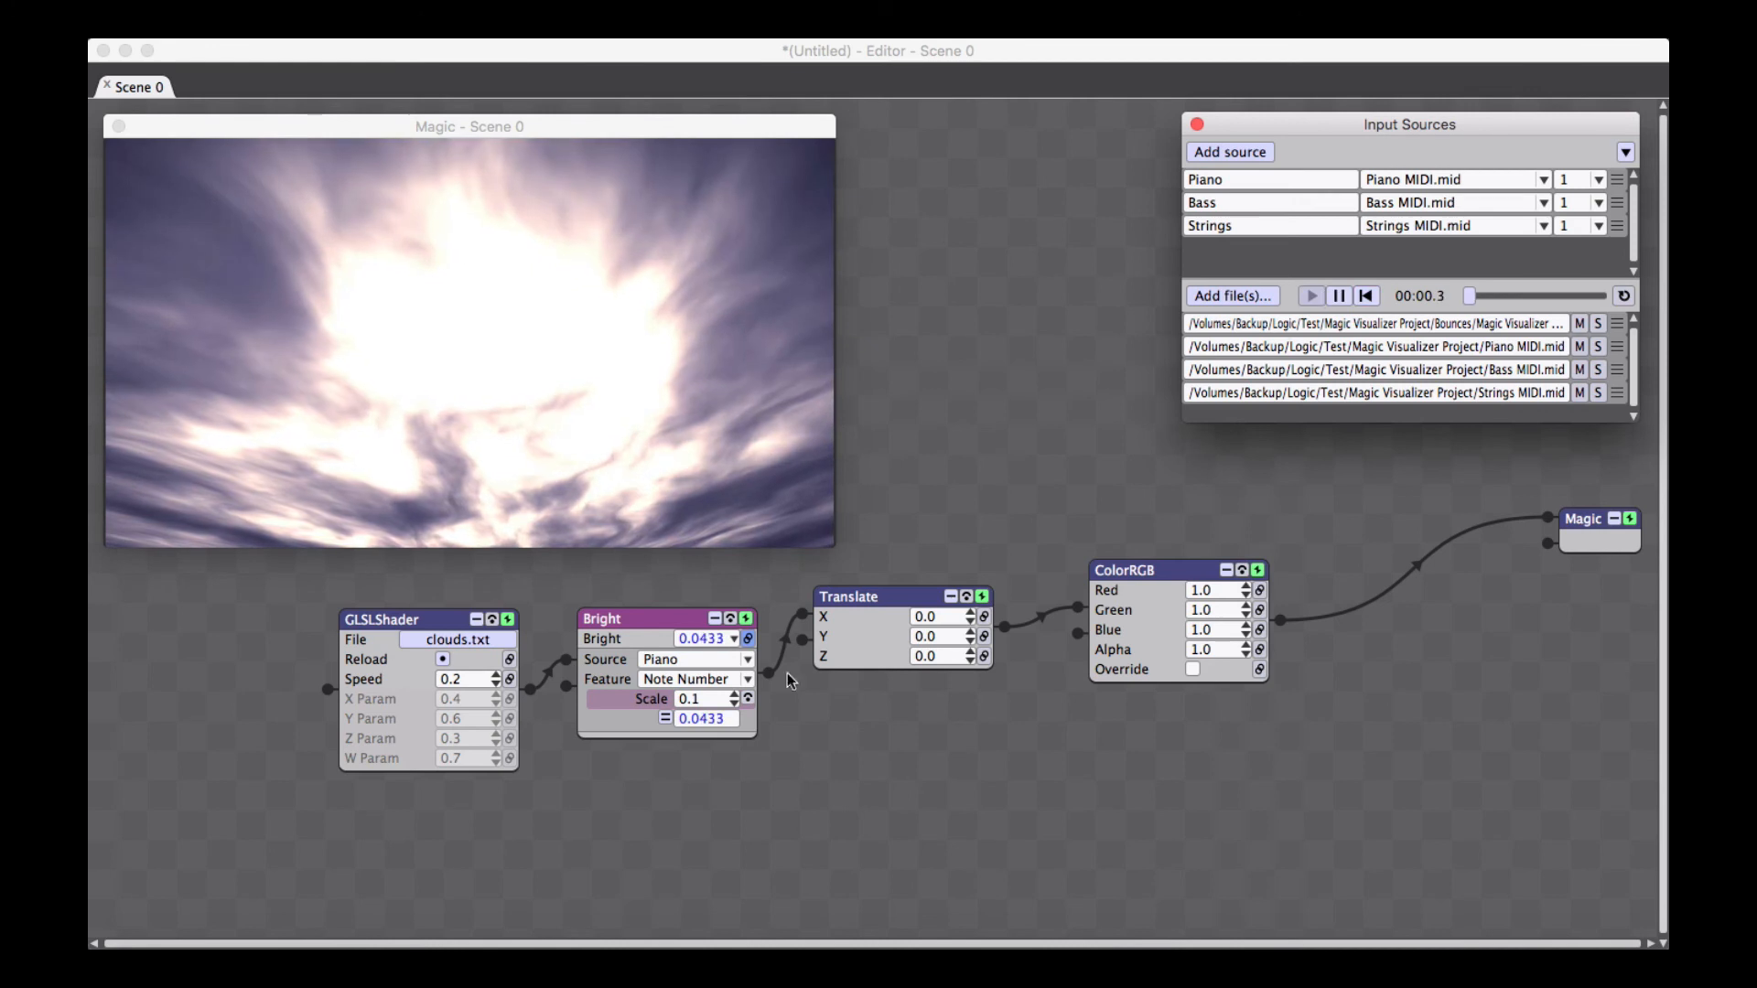
drag(709, 699, 735, 631)
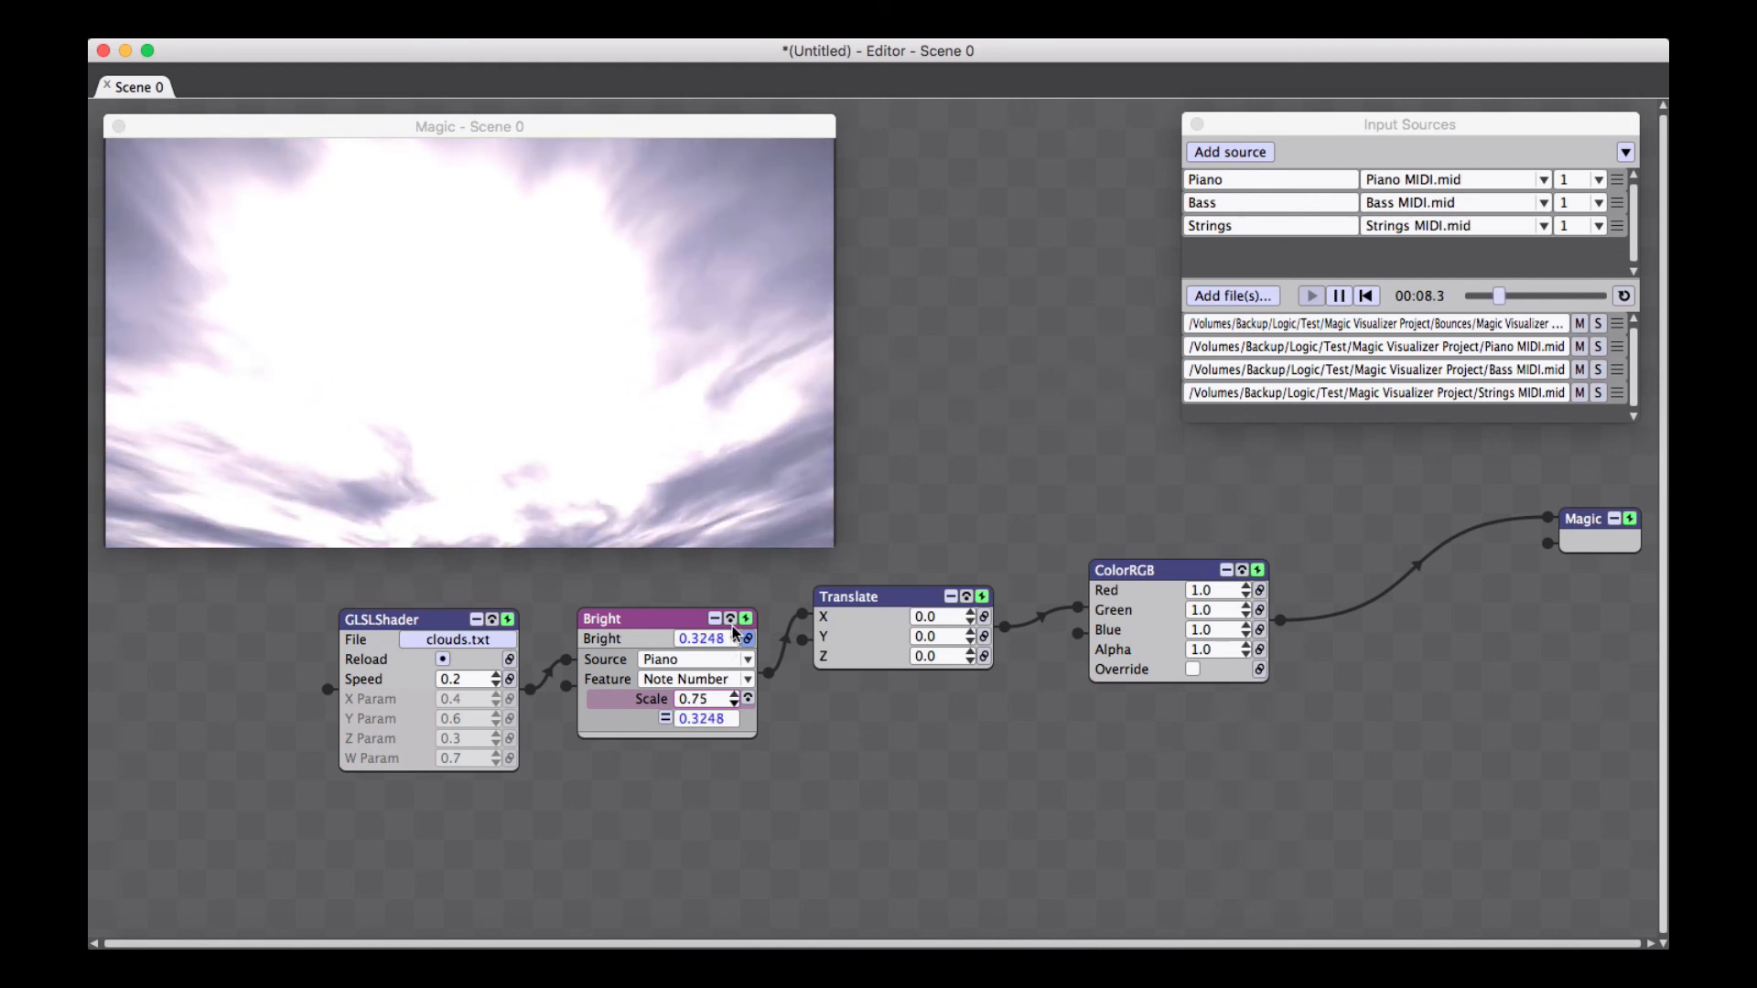
click(1338, 296)
Reposition the Translate module slightly and link its Z parameter to the Bass source's Note Number feature
drag(886, 587, 890, 600)
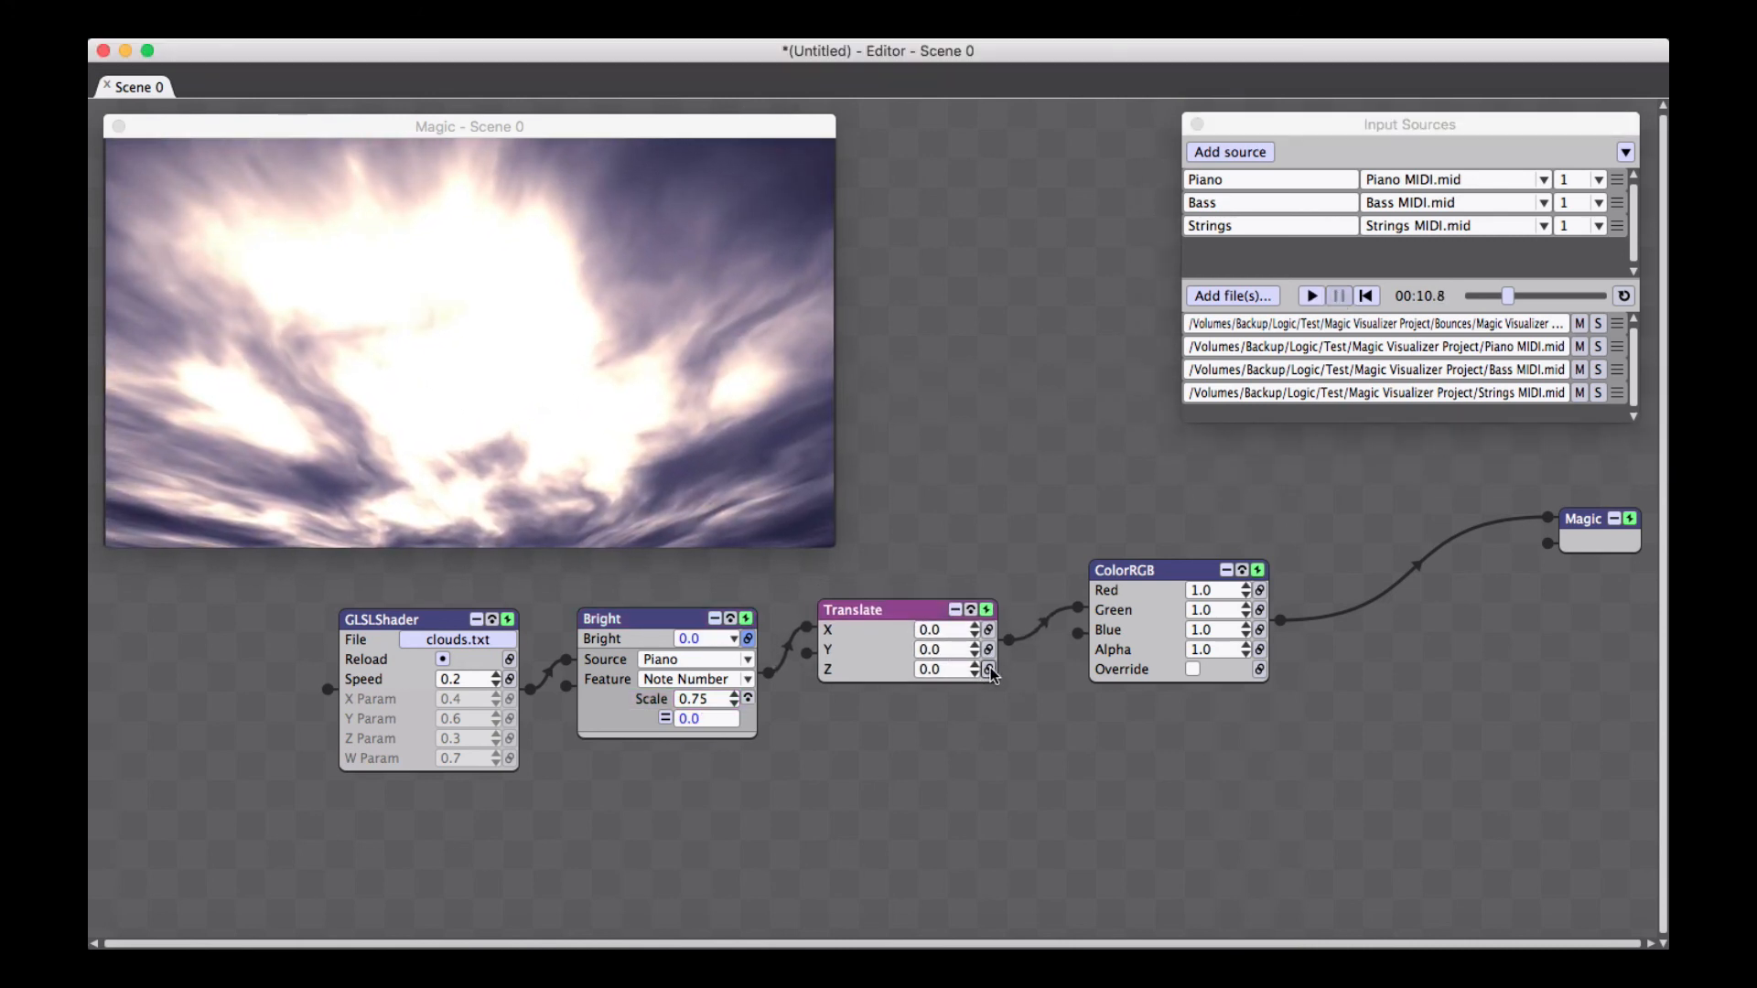
click(988, 669)
click(937, 689)
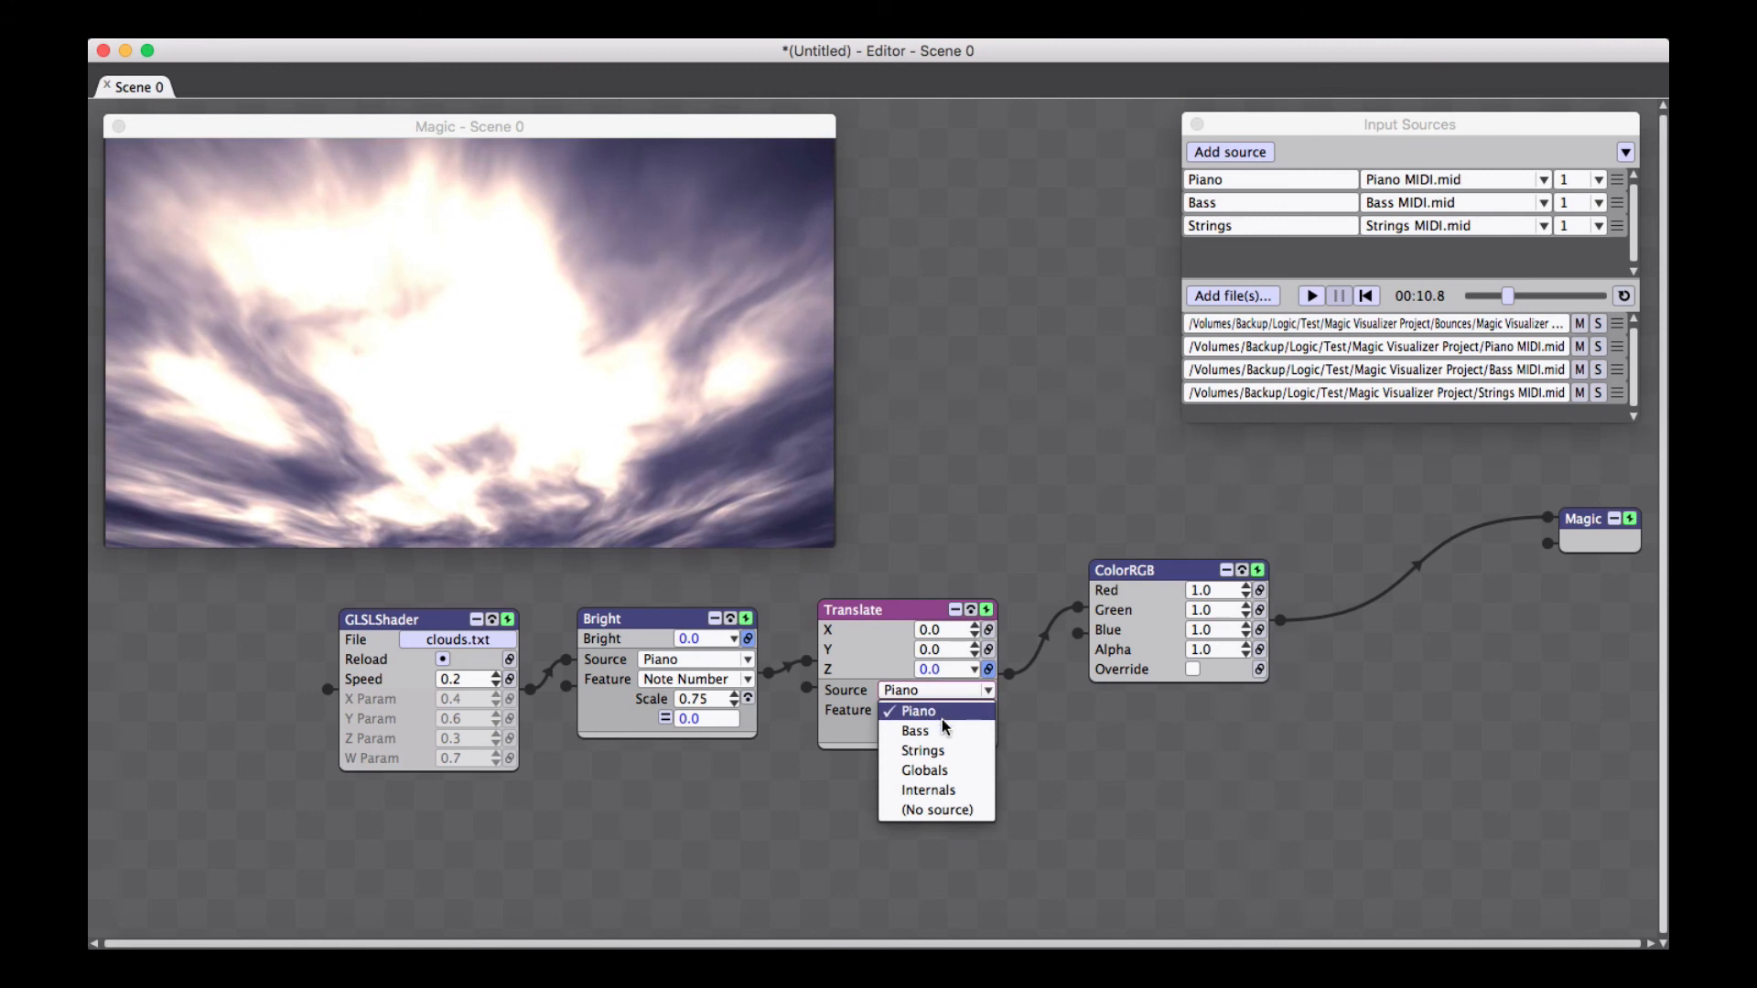
click(942, 730)
click(941, 709)
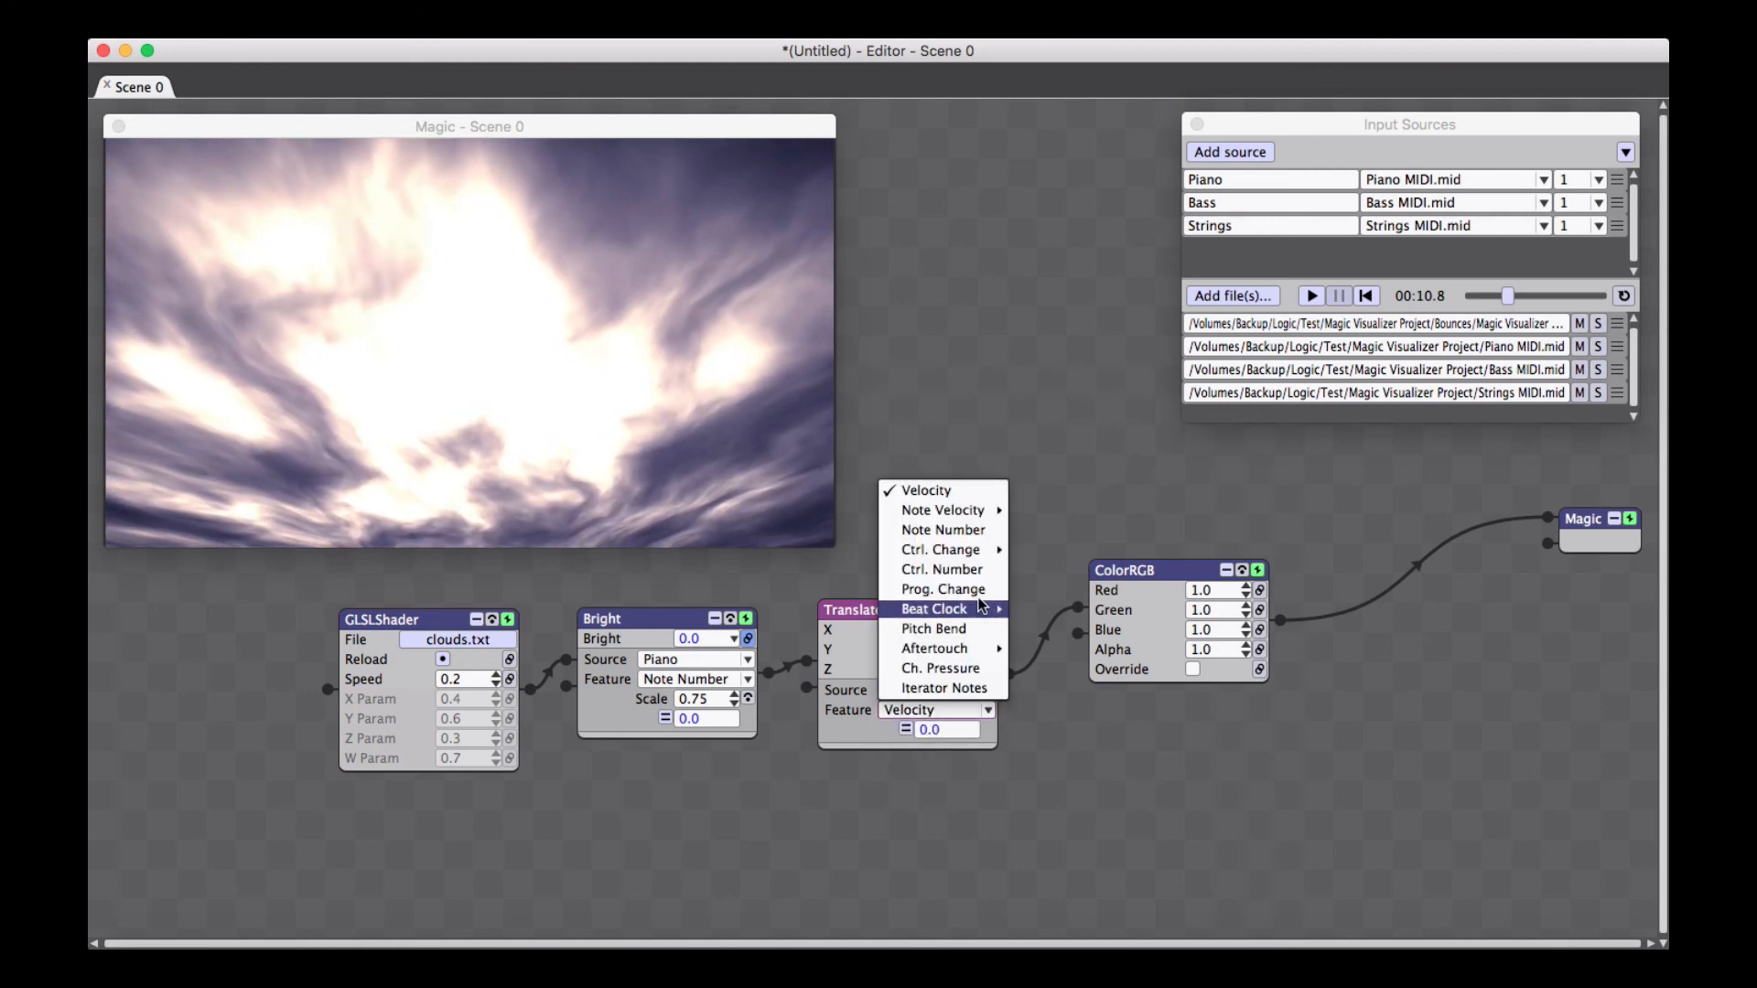
click(942, 530)
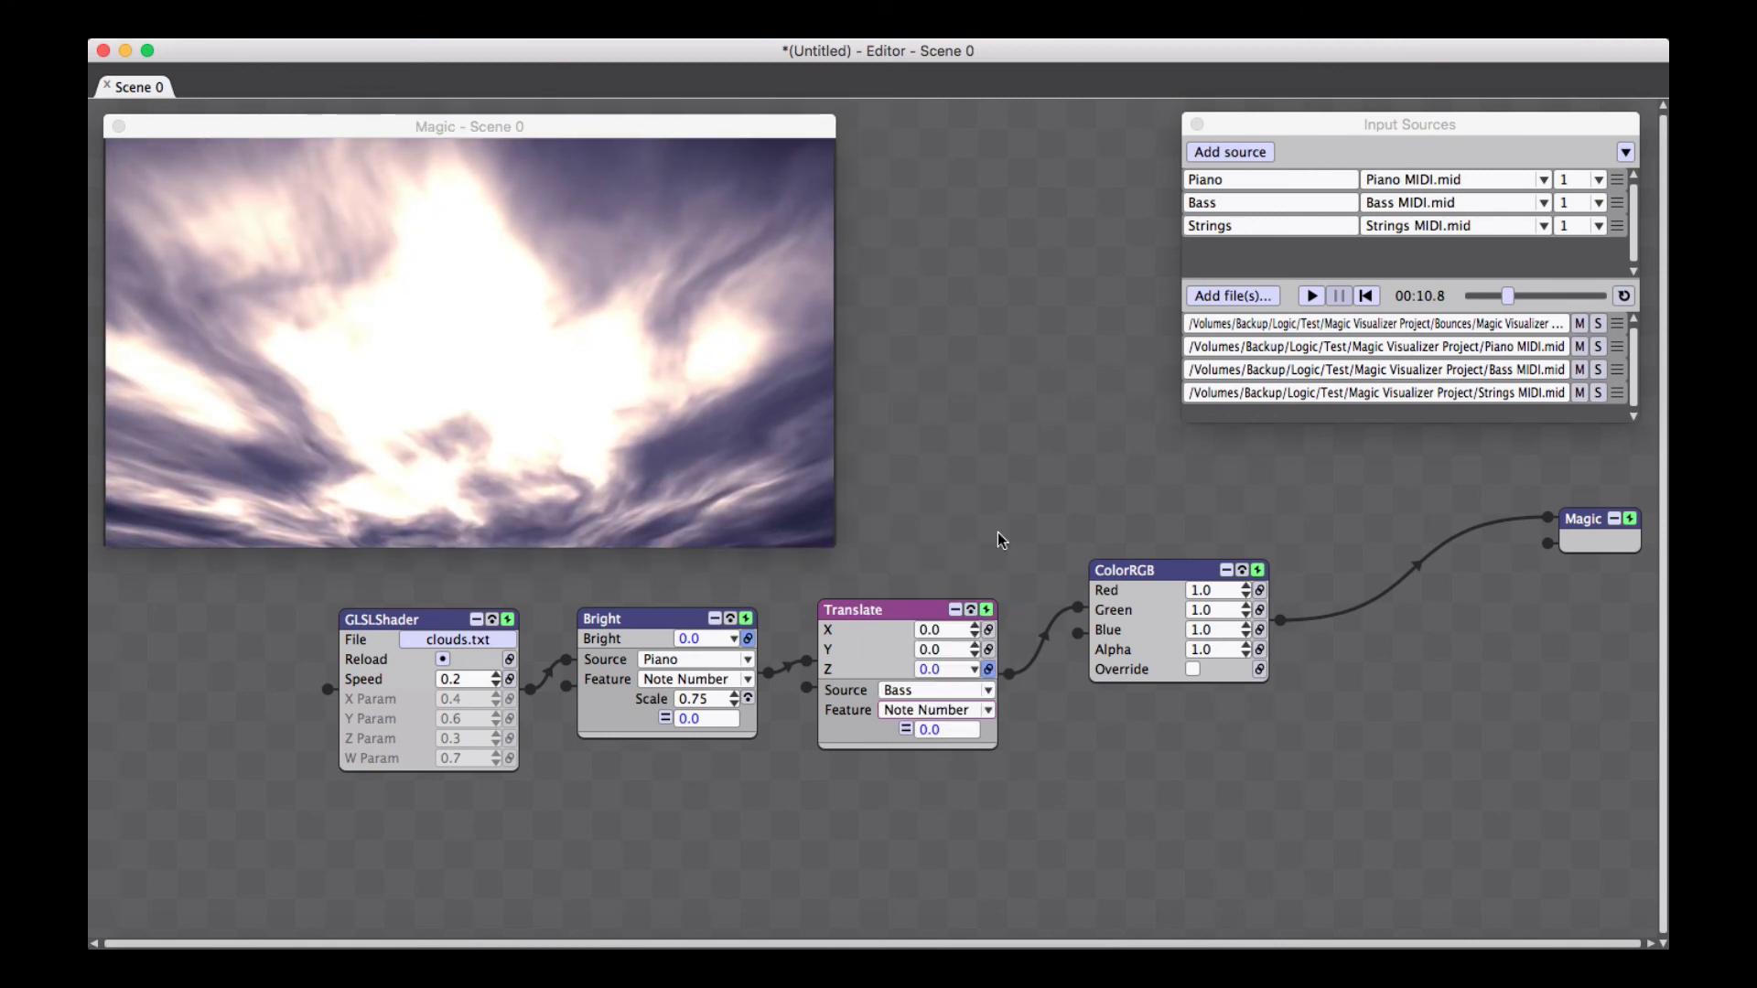
Replay the files from the start, set the Bright link's Scale to 0.44 during playback, and pause
click(1364, 296)
click(1313, 294)
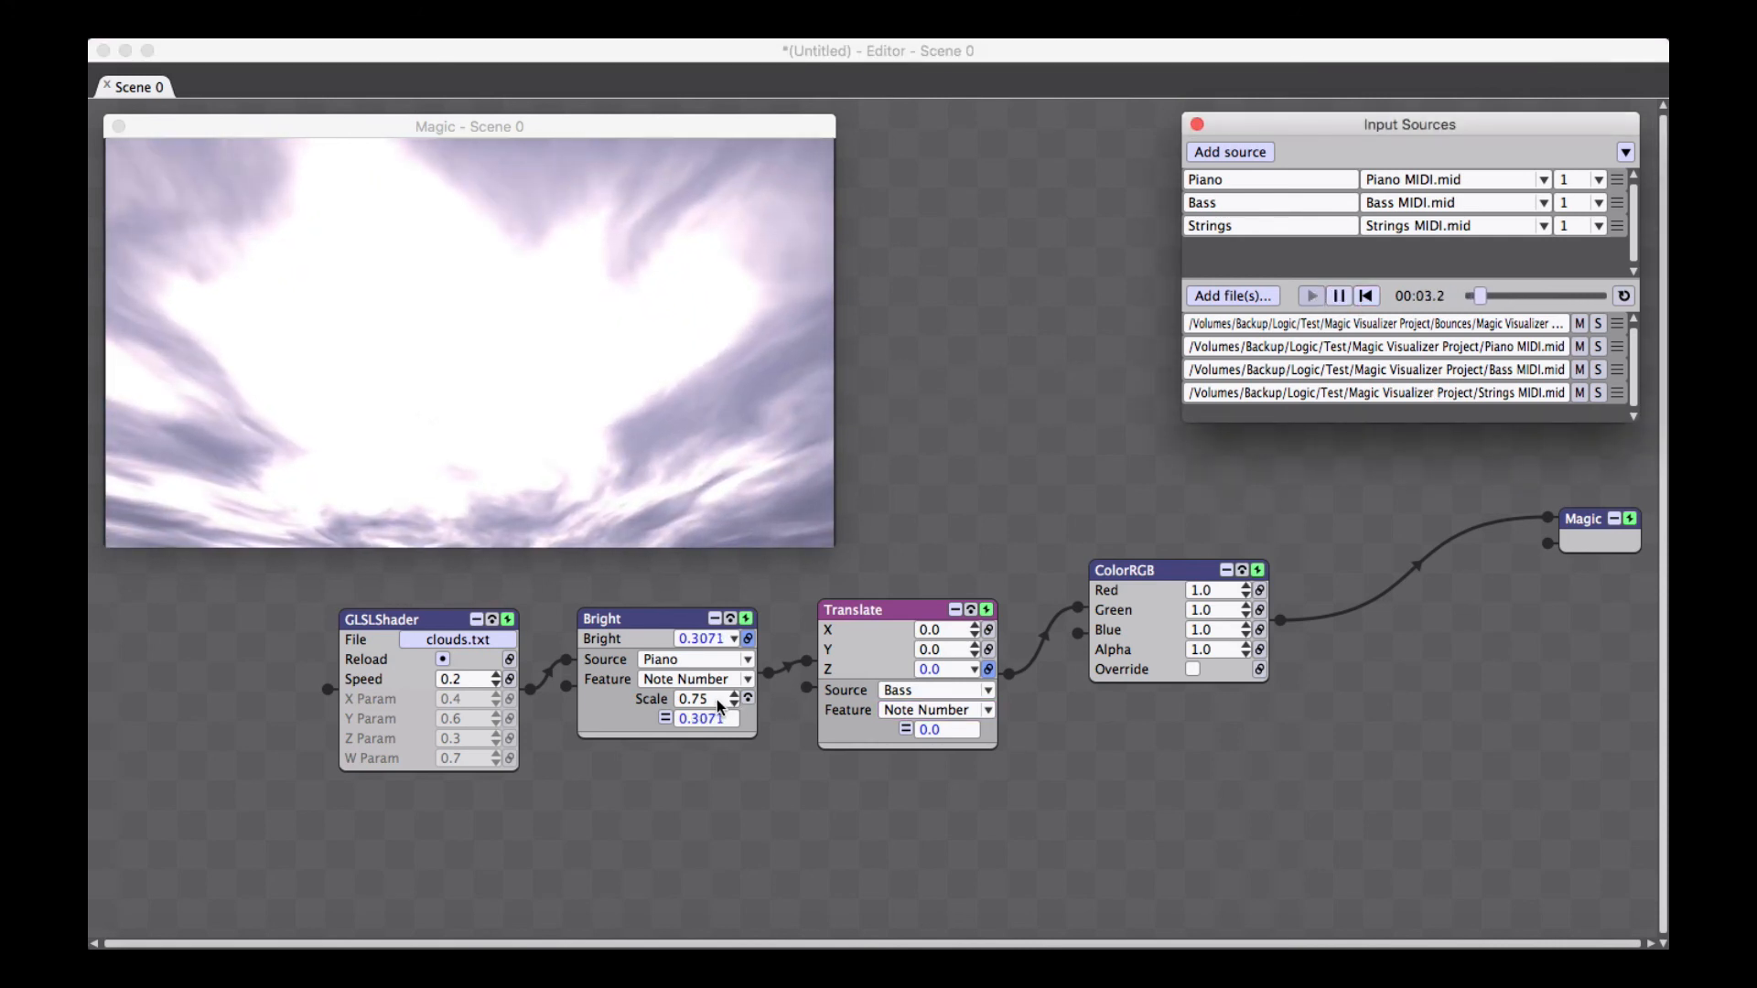
drag(717, 699, 723, 734)
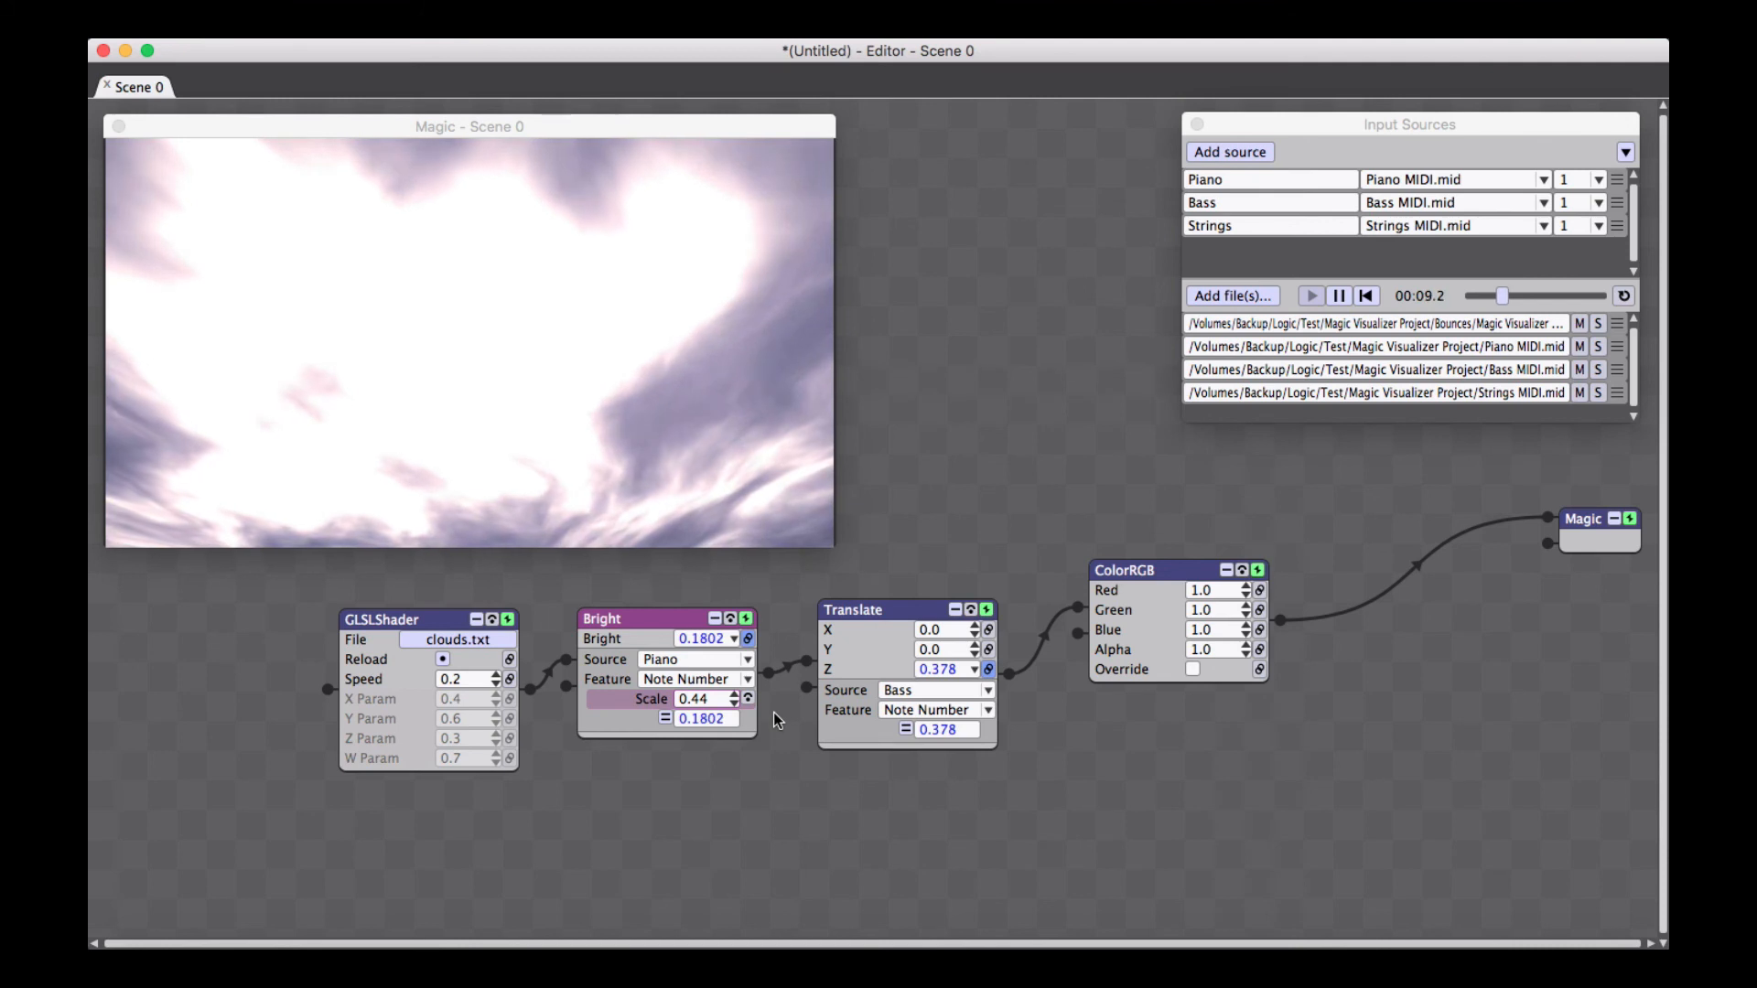
click(1327, 311)
click(1339, 296)
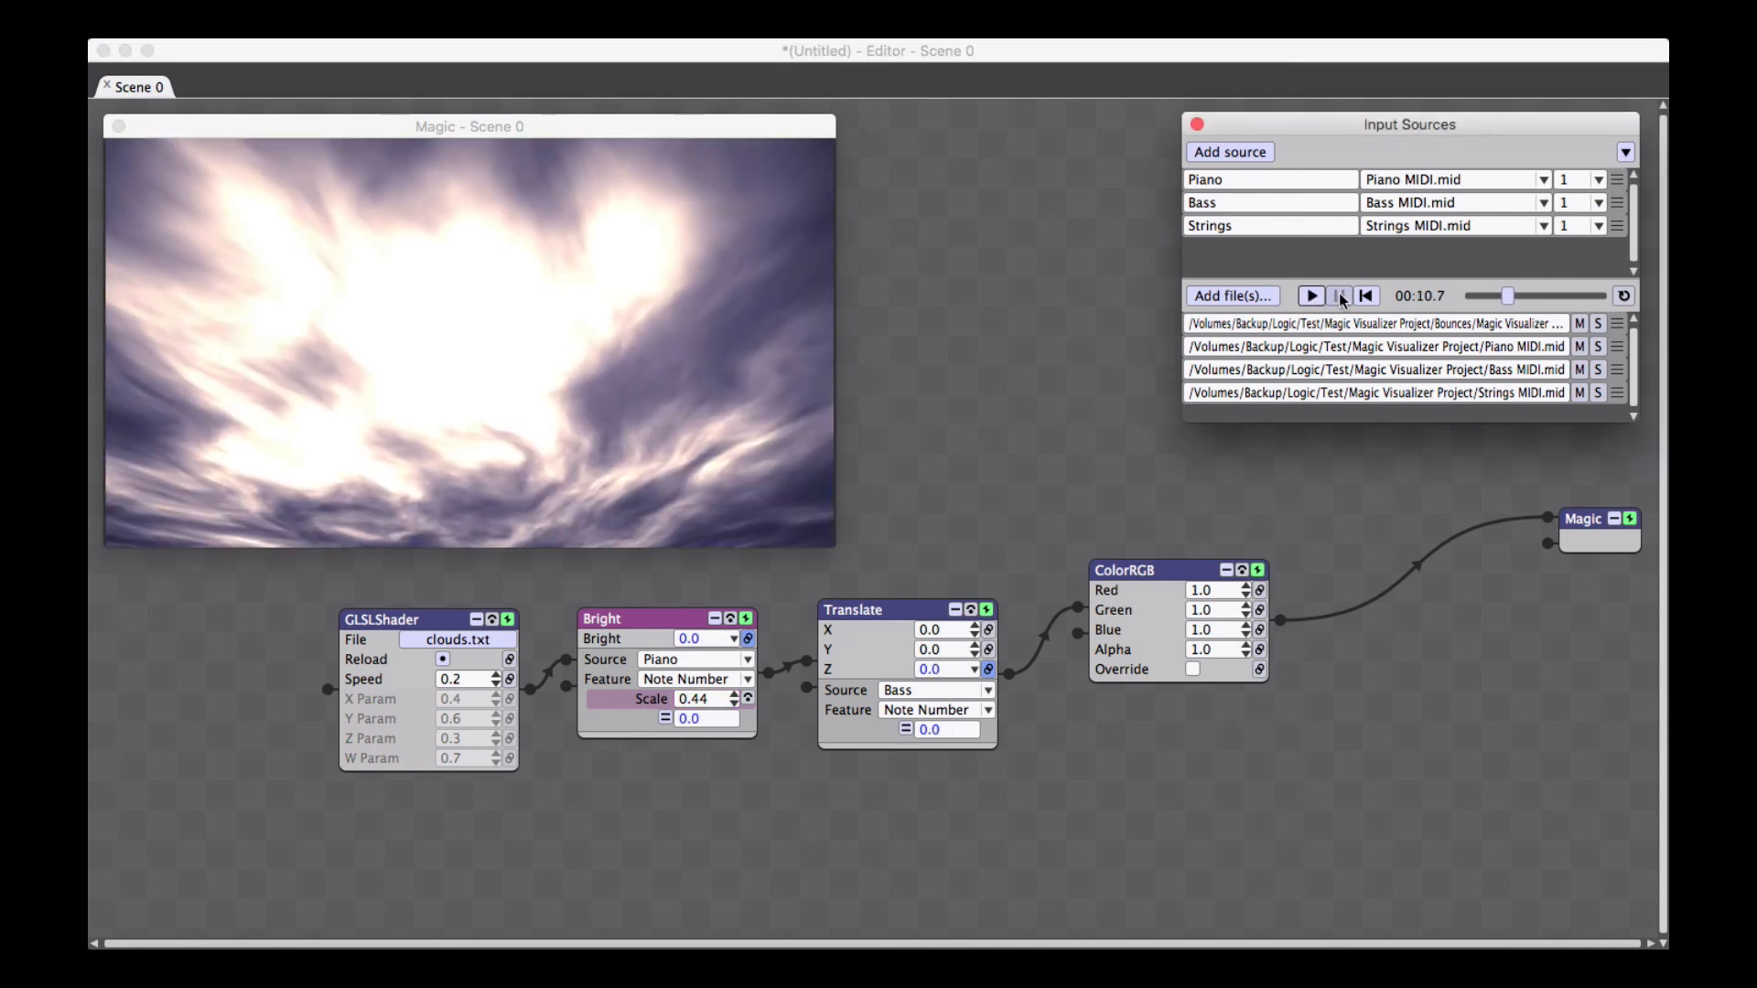
Change the Translate Z link's feature to Velocity and resume playback
click(955, 708)
click(951, 490)
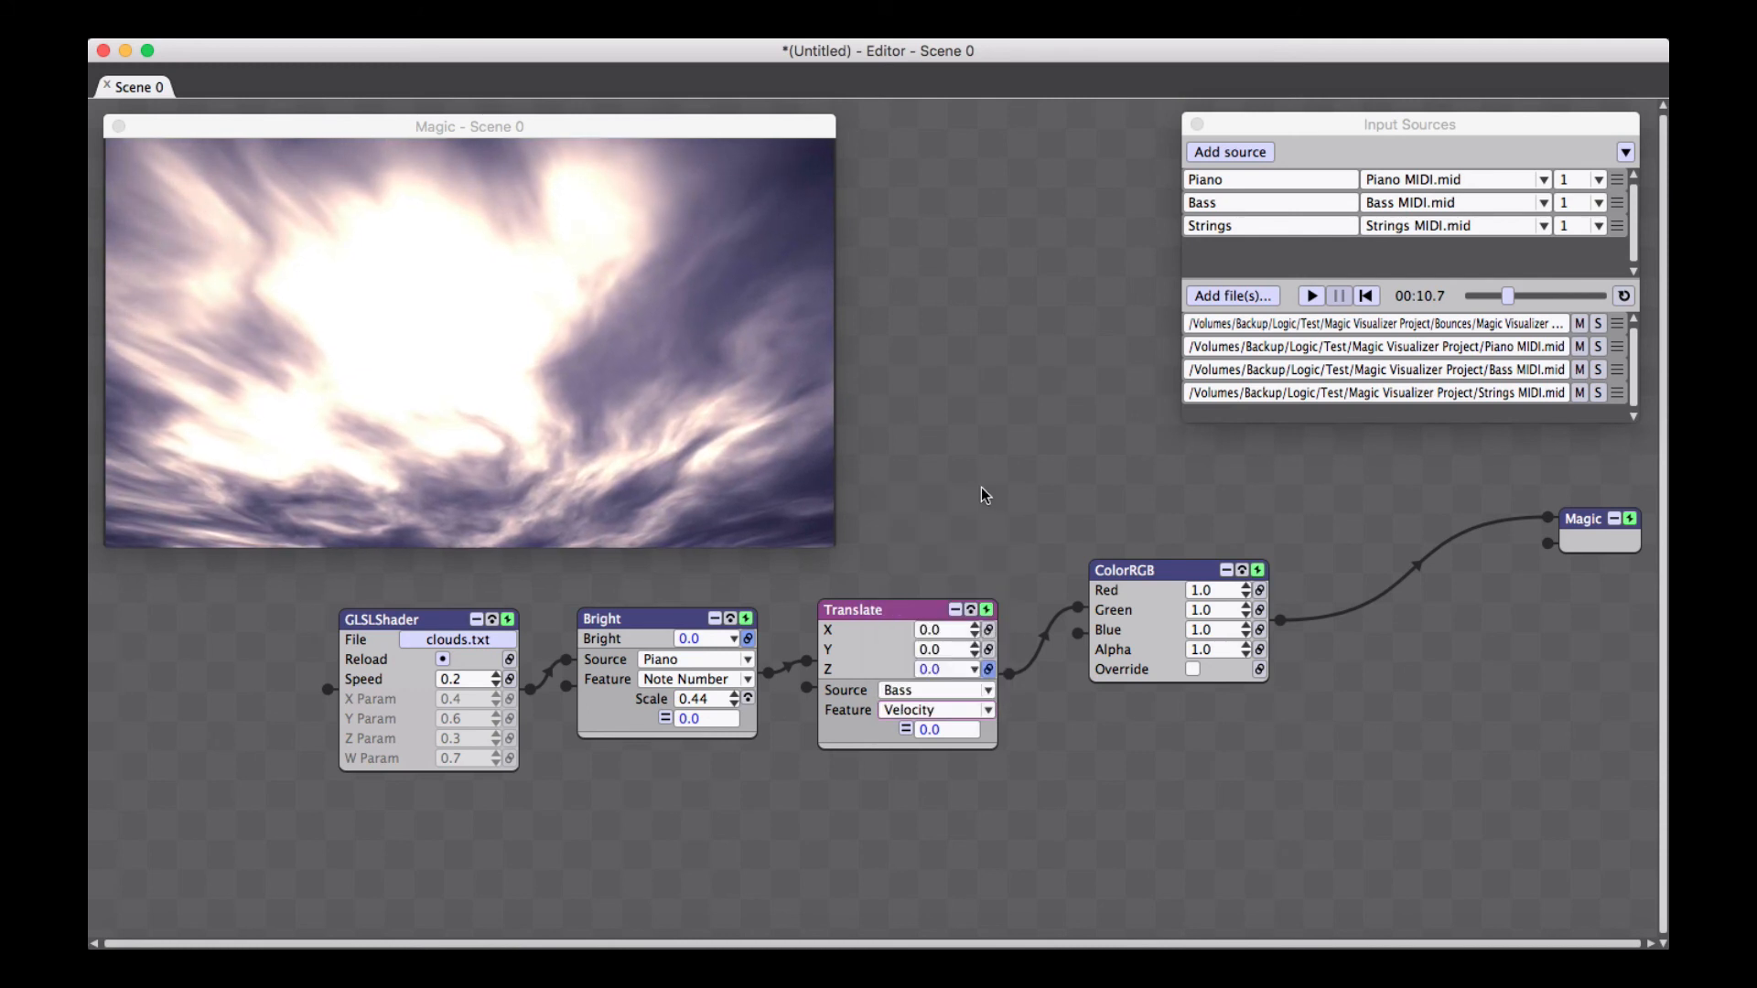
click(1311, 297)
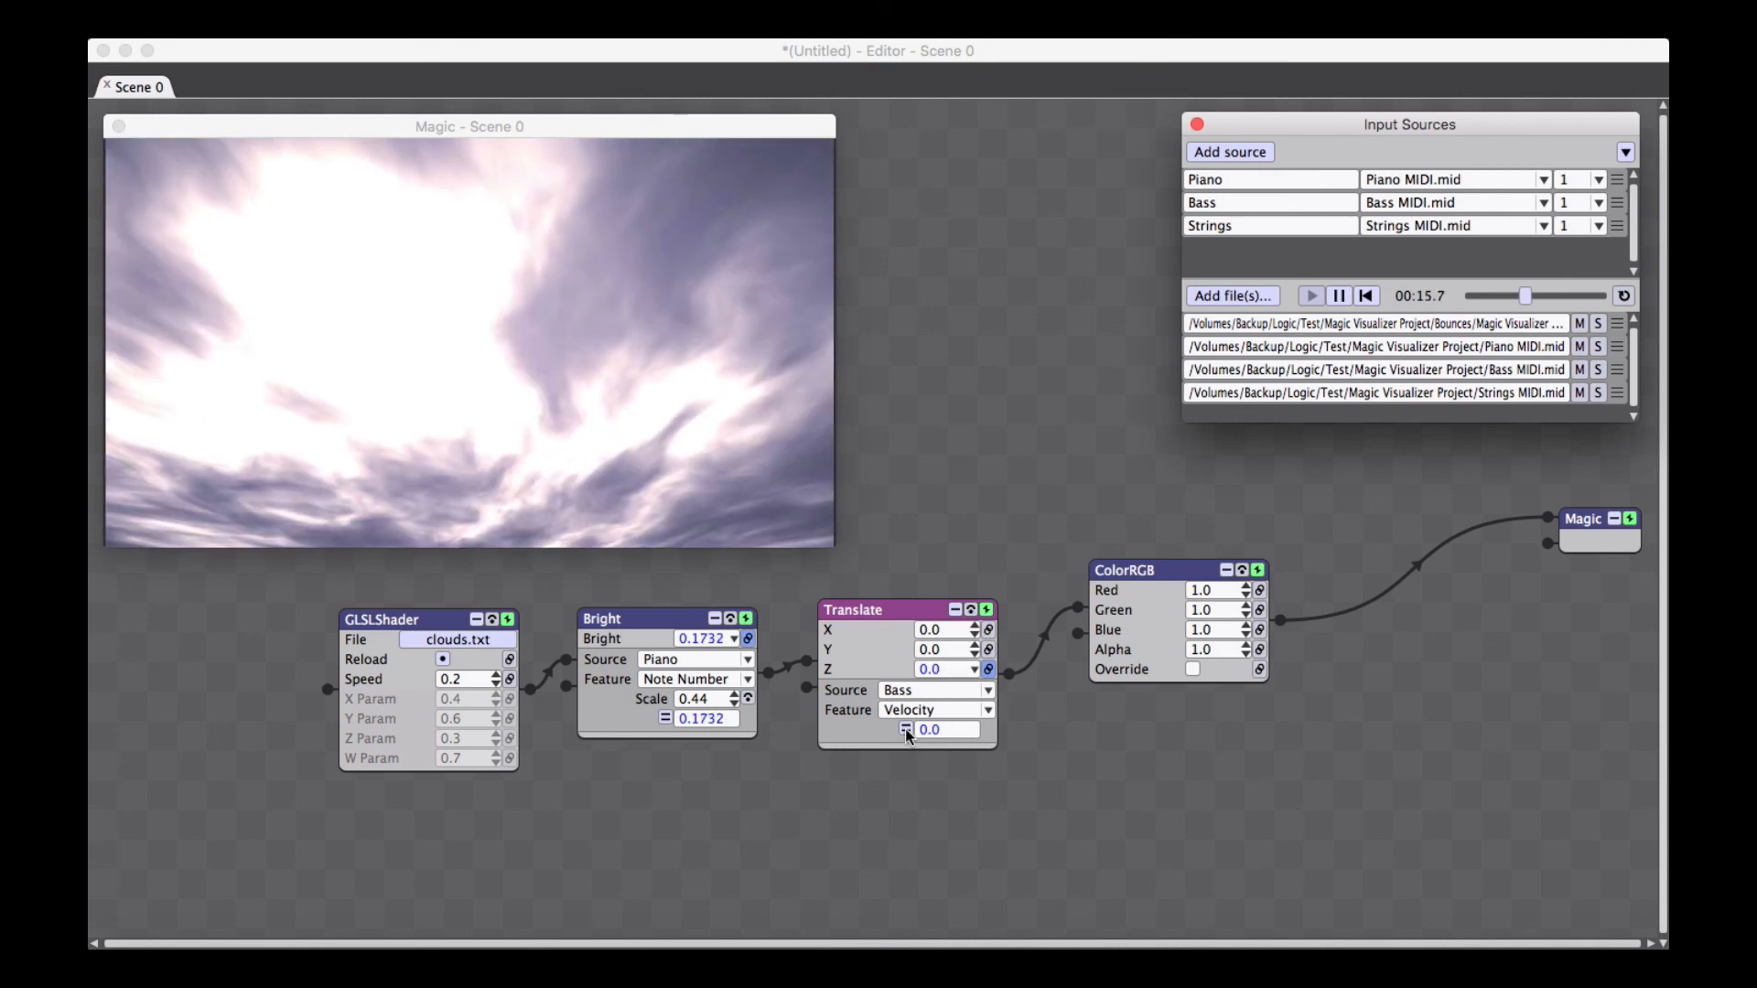
Add a Scale (Multiply) modifier to the Translate Z link, set it to 0.1 during playback, and stop the playback
click(904, 729)
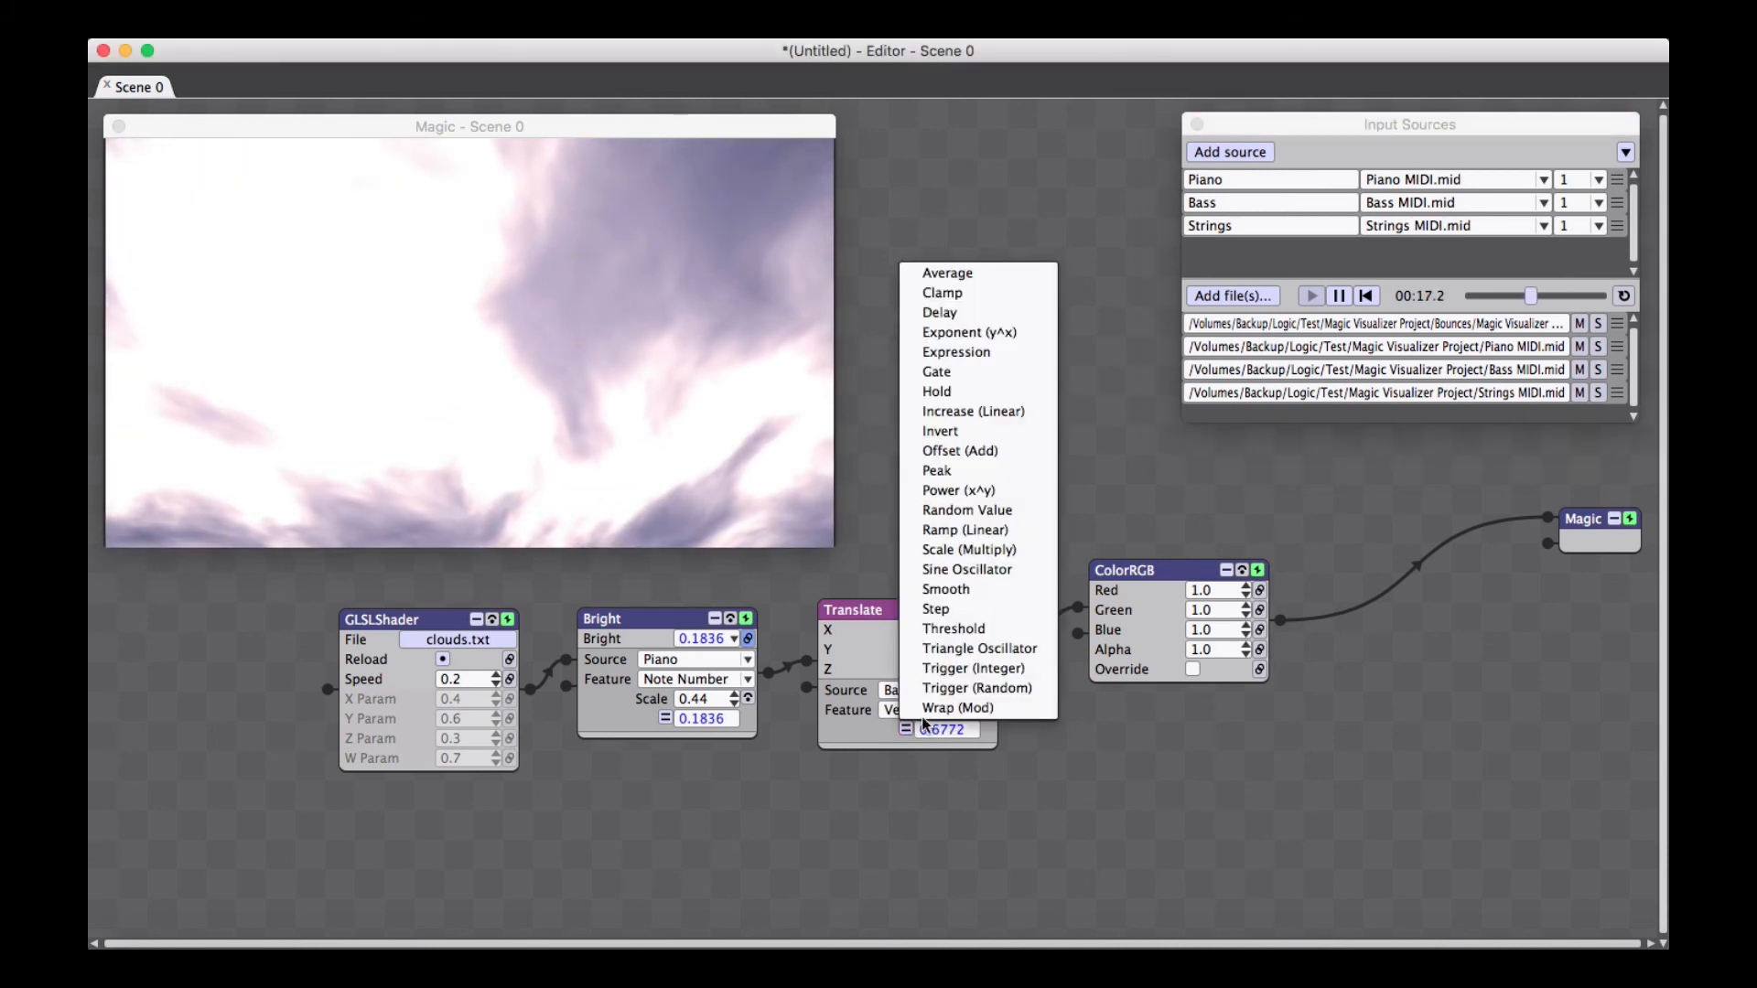
click(1018, 552)
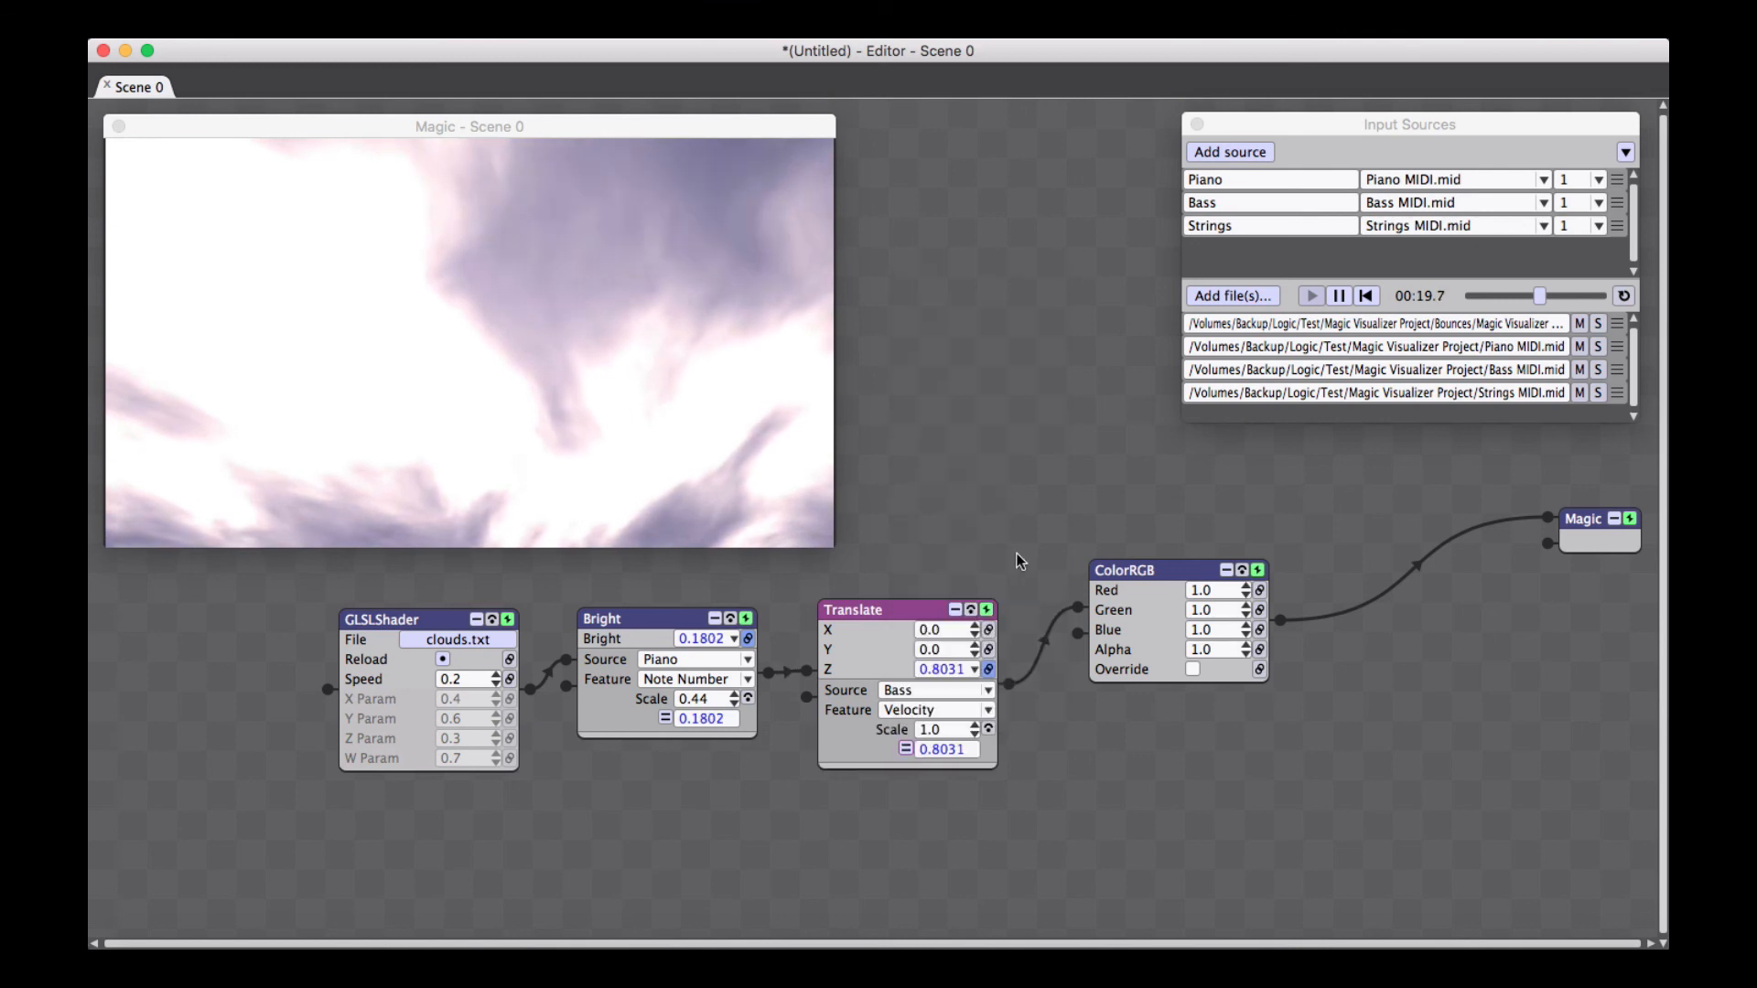
drag(953, 749, 964, 801)
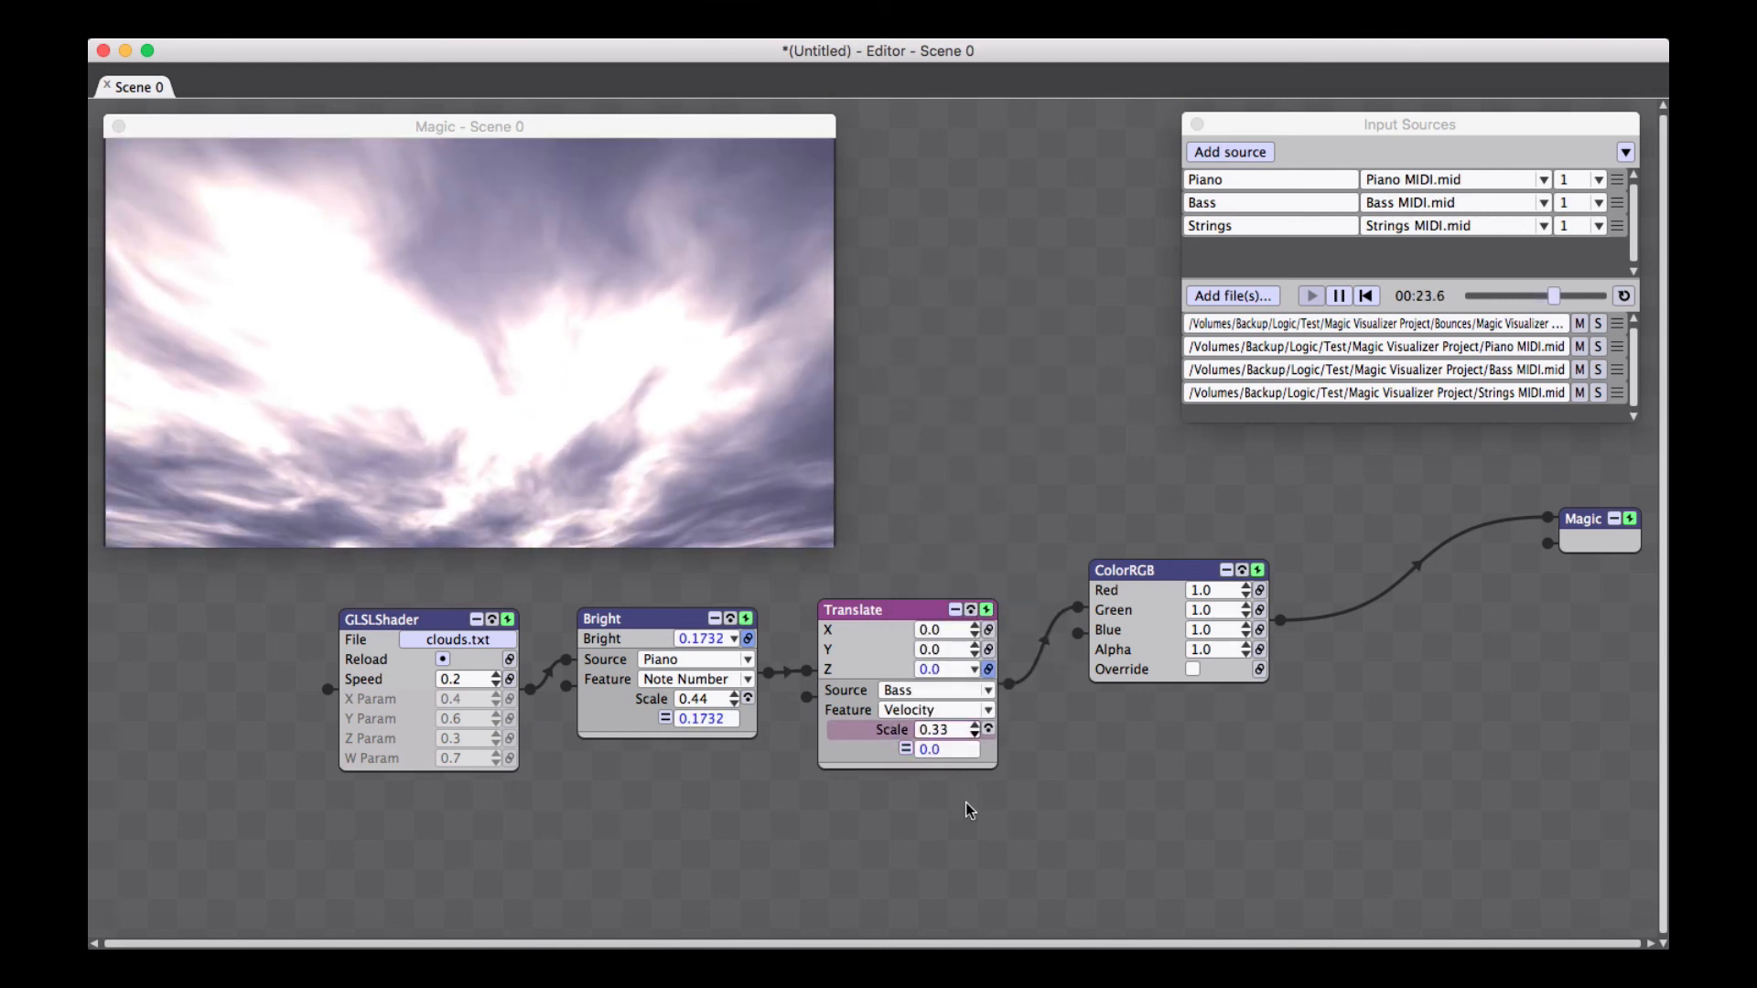
drag(951, 737, 953, 756)
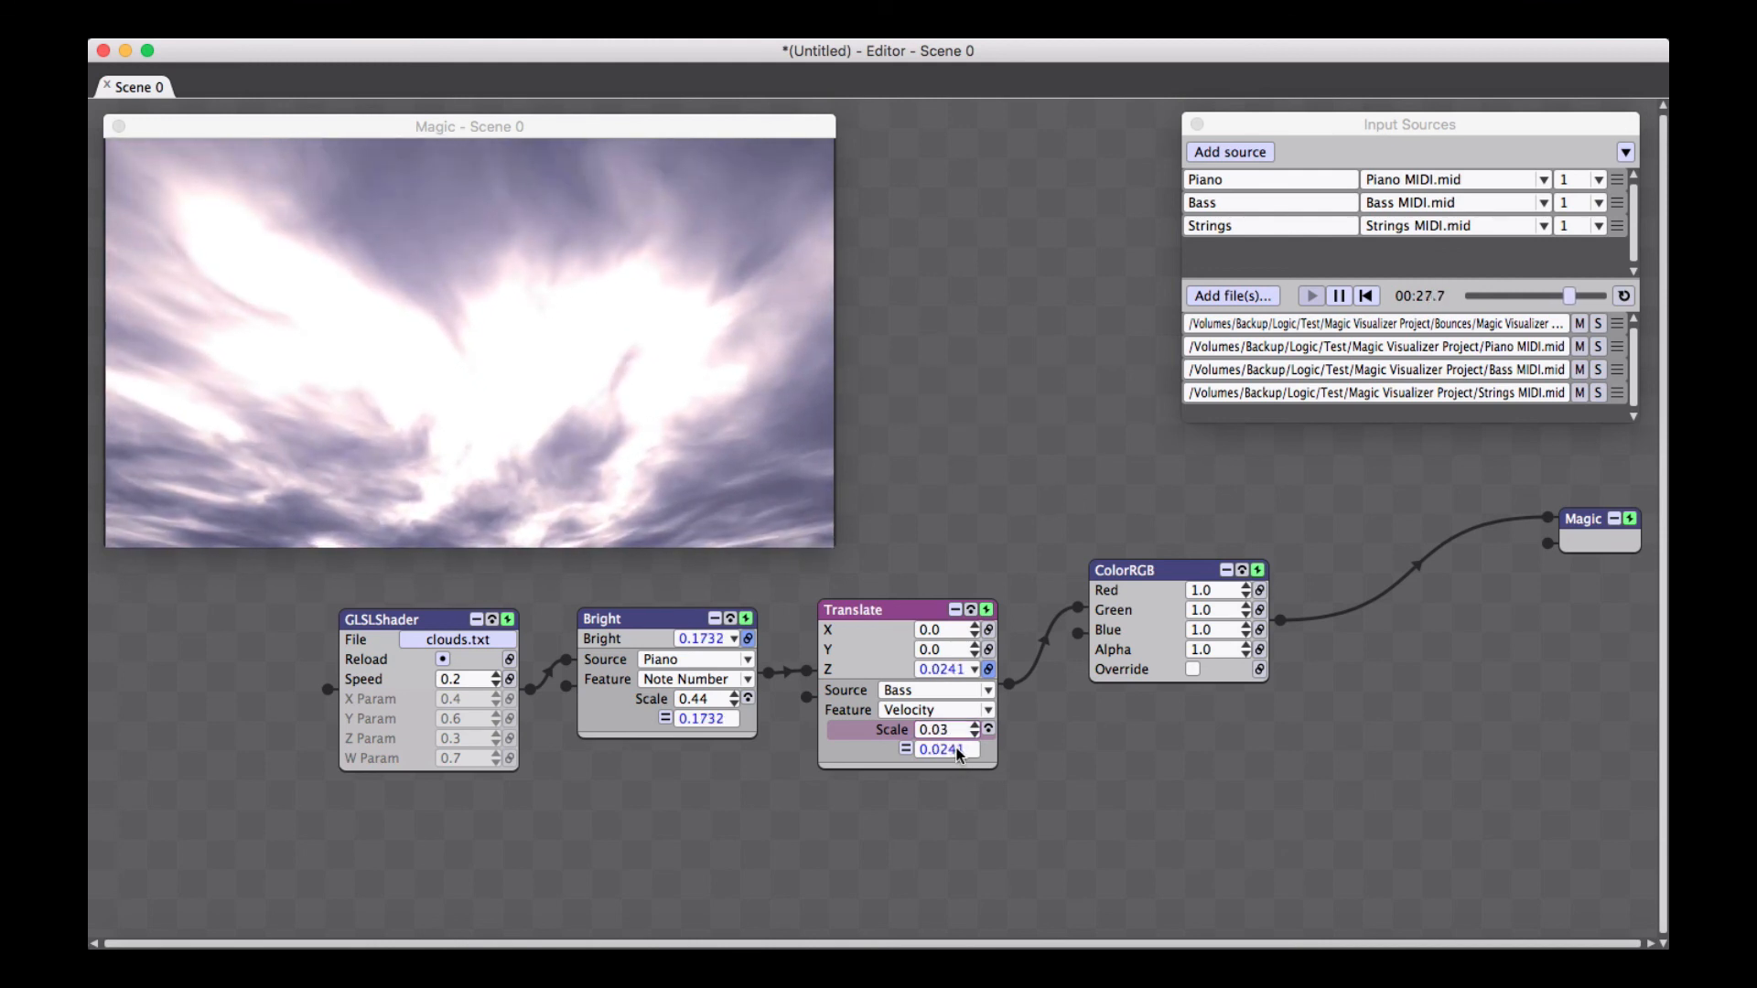
drag(951, 724, 953, 711)
click(1323, 291)
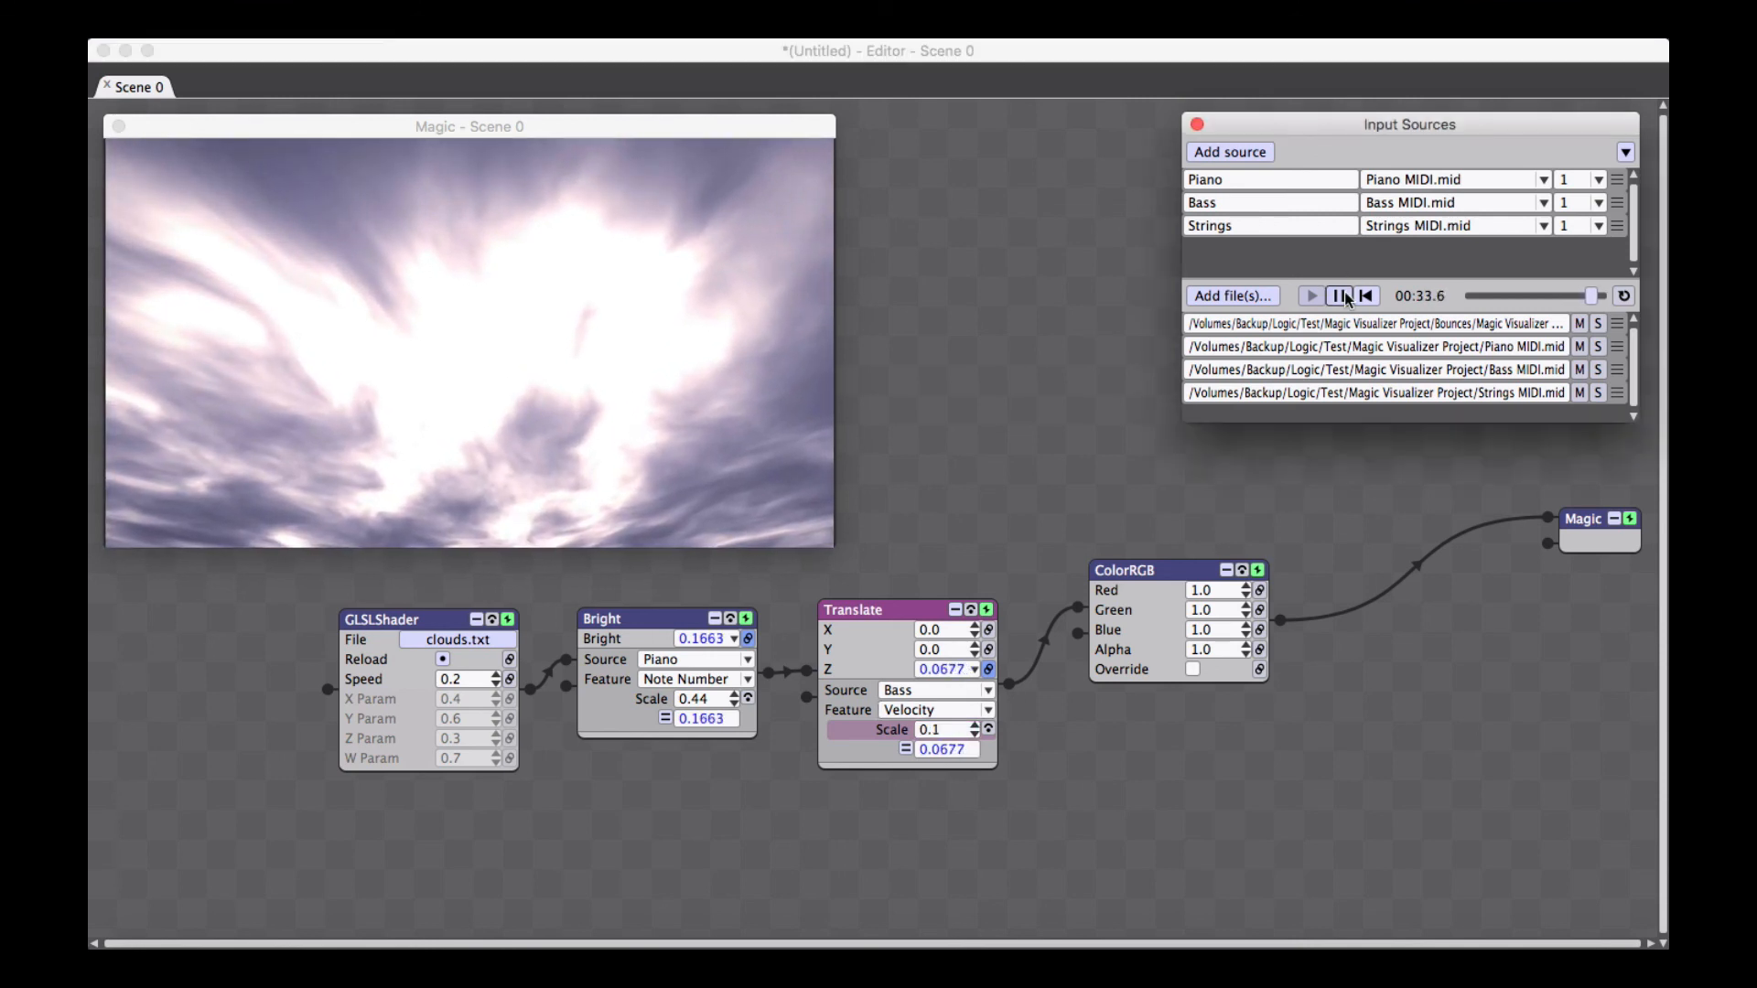
Move the ColorRGB module down level with the Translate module and link its Red parameter to the Strings source's Note Number feature
click(1151, 584)
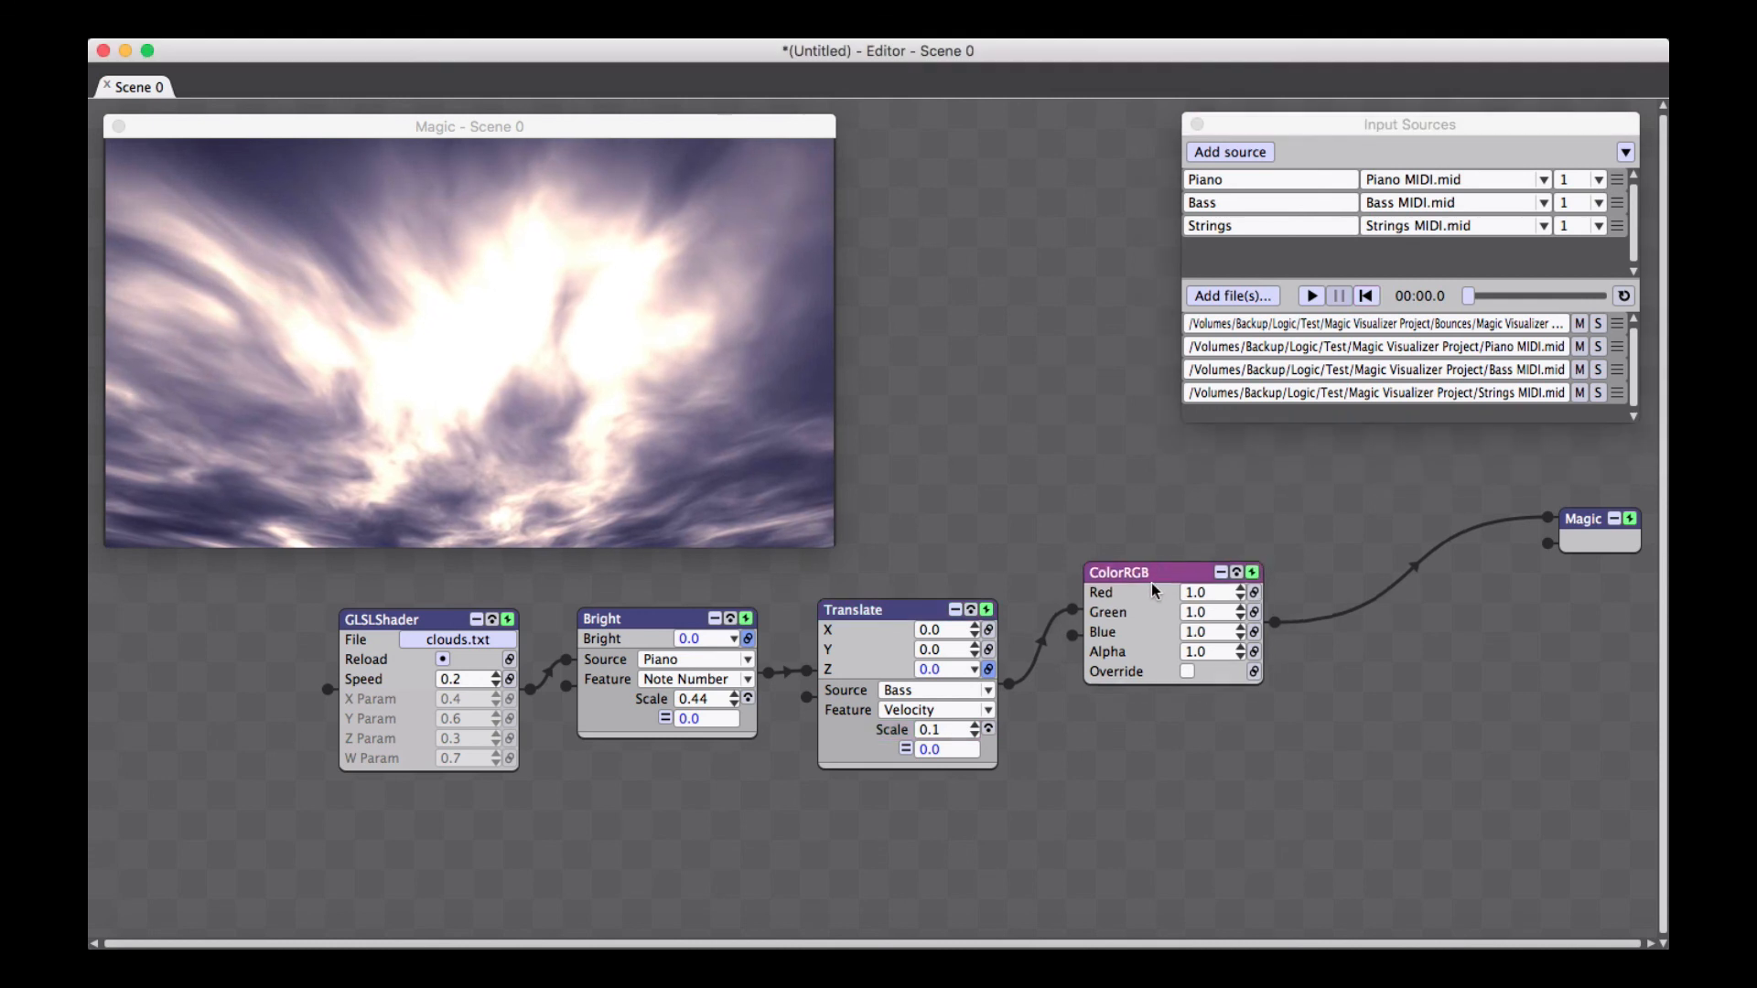
drag(1151, 584, 1141, 616)
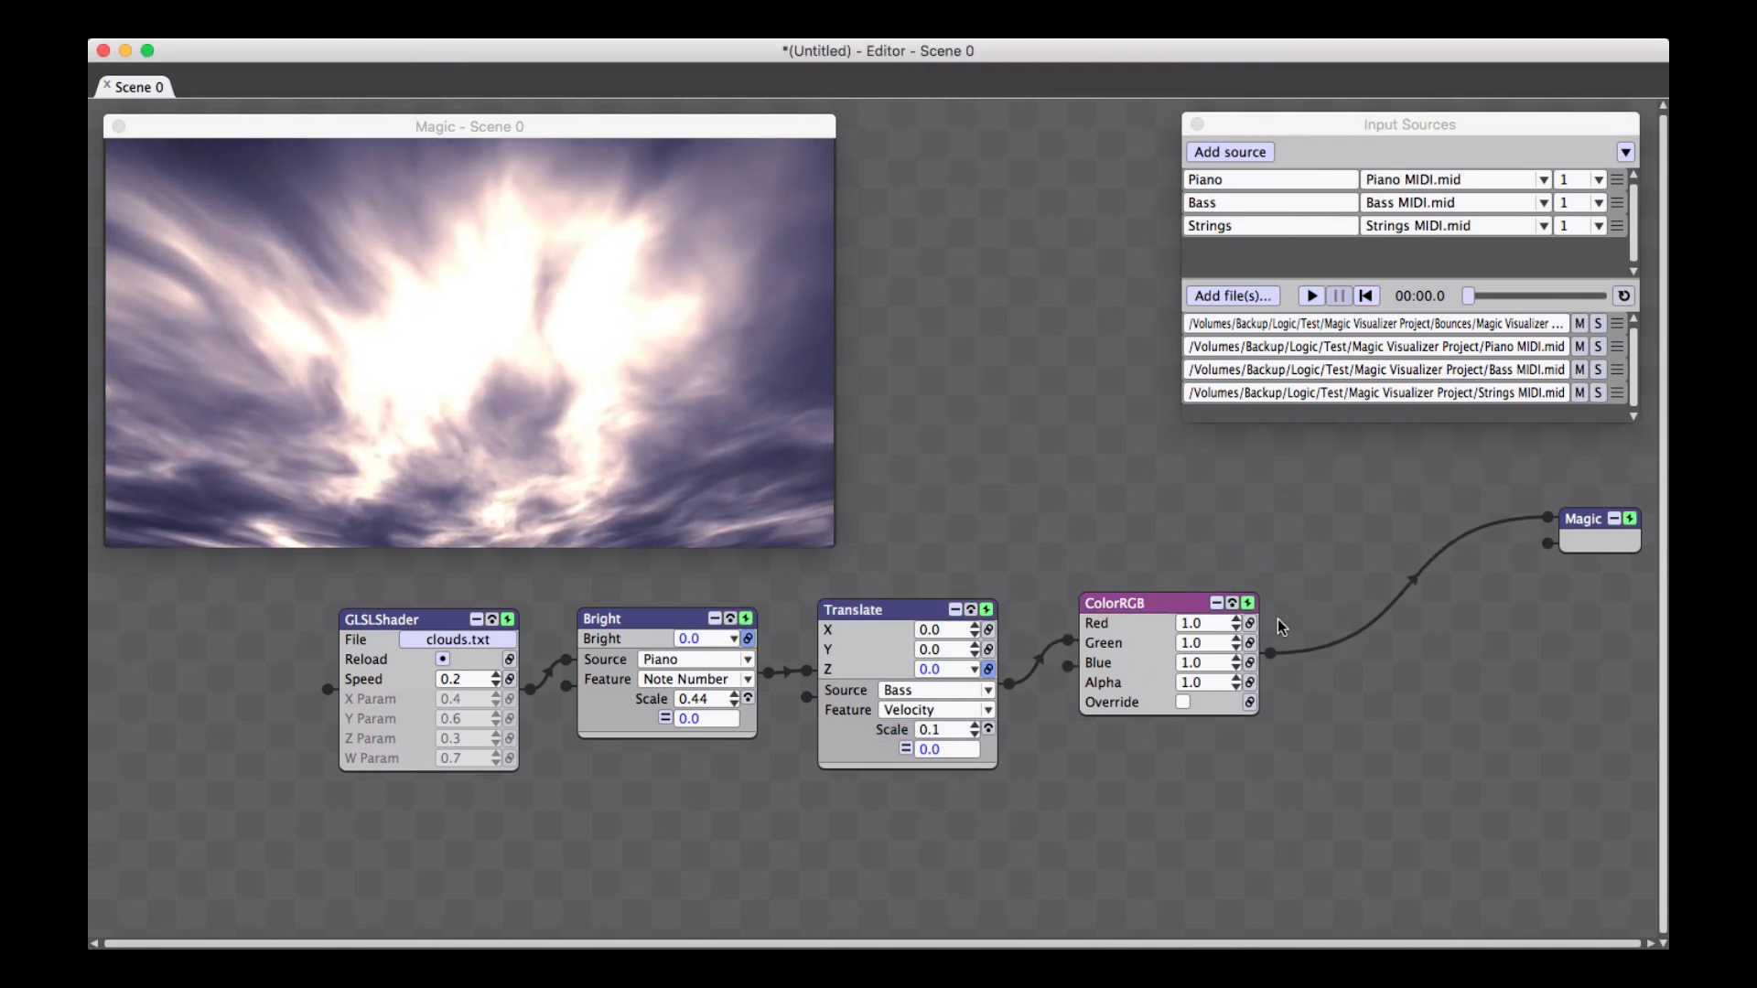
click(1250, 623)
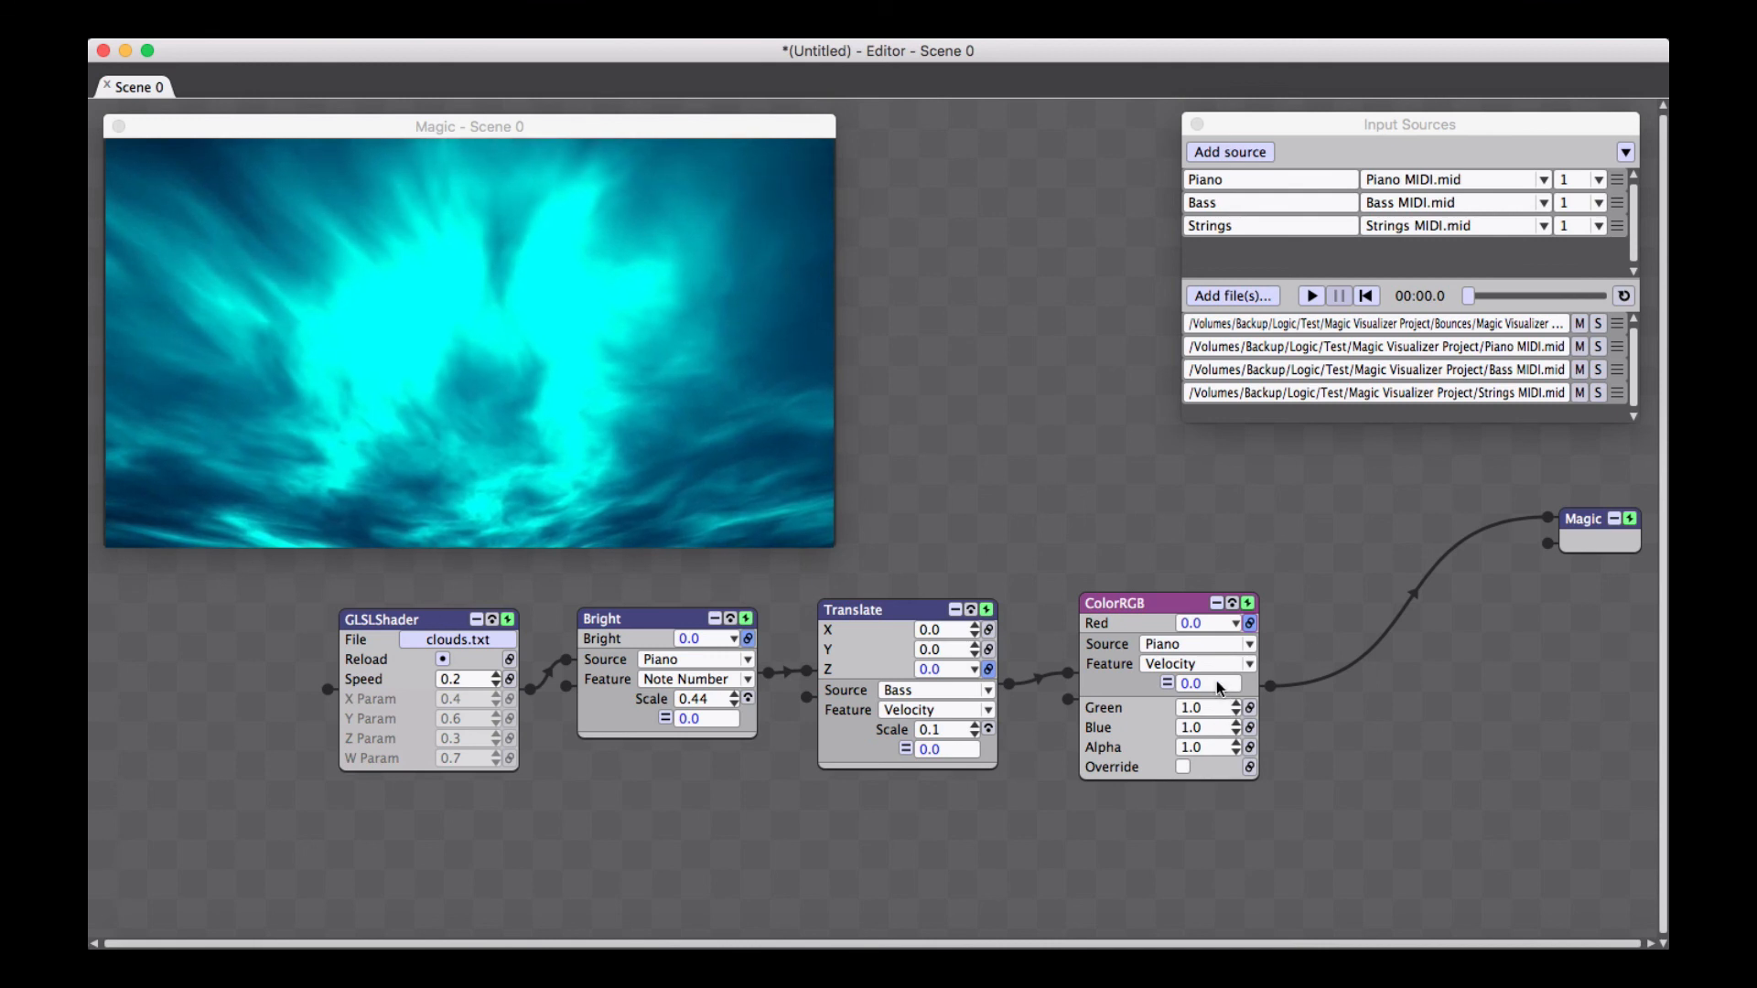
click(1196, 645)
click(1220, 710)
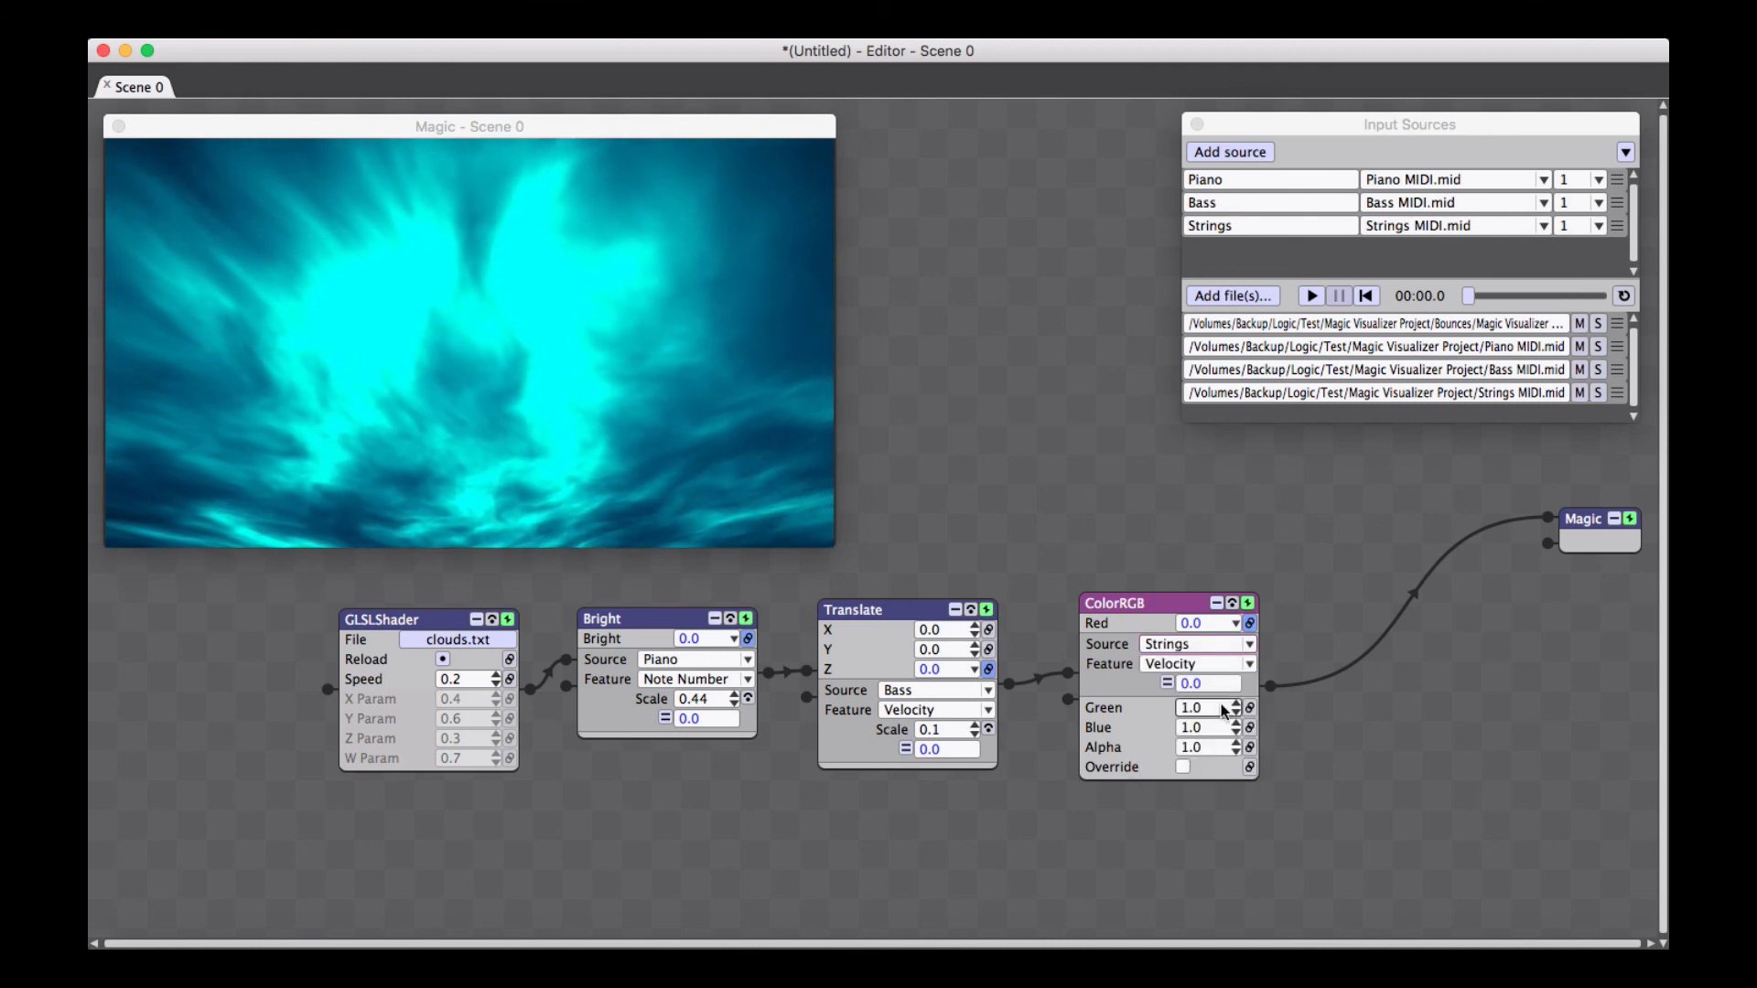
click(1216, 665)
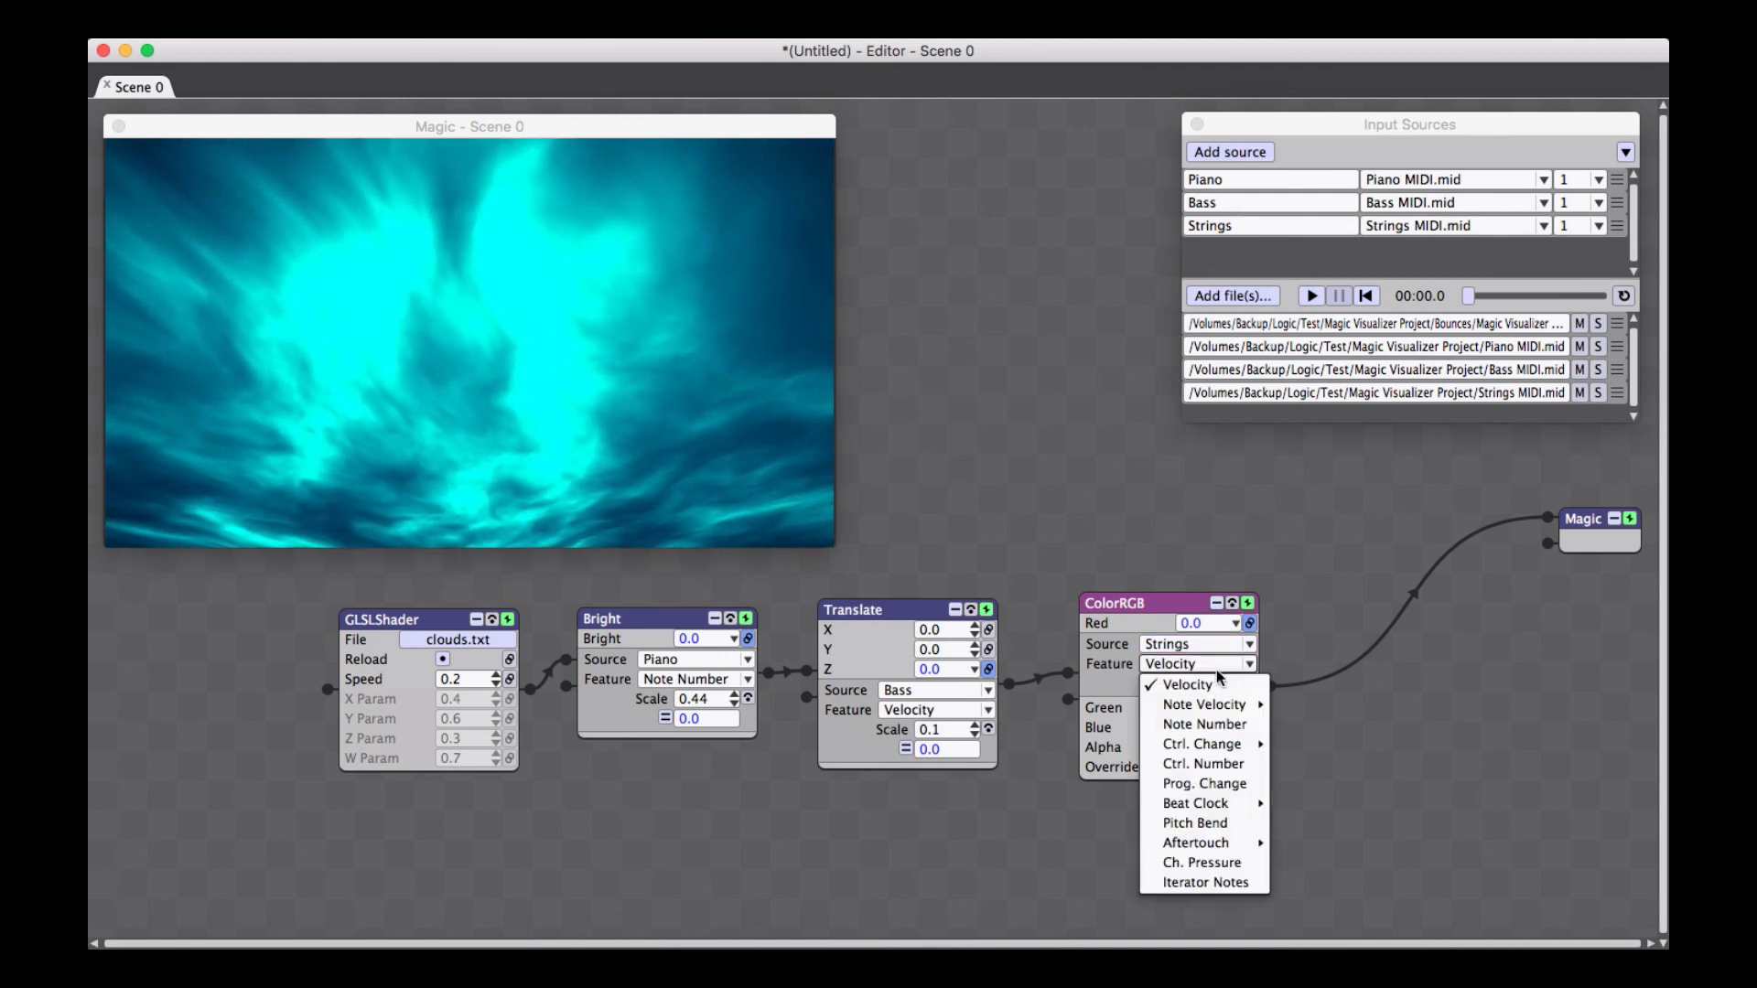
click(1247, 725)
Play the files to check the ColorRGB Red link, pause, and select the GLSLShader, Bright, Translate and ColorRGB modules together
drag(1467, 298, 1515, 297)
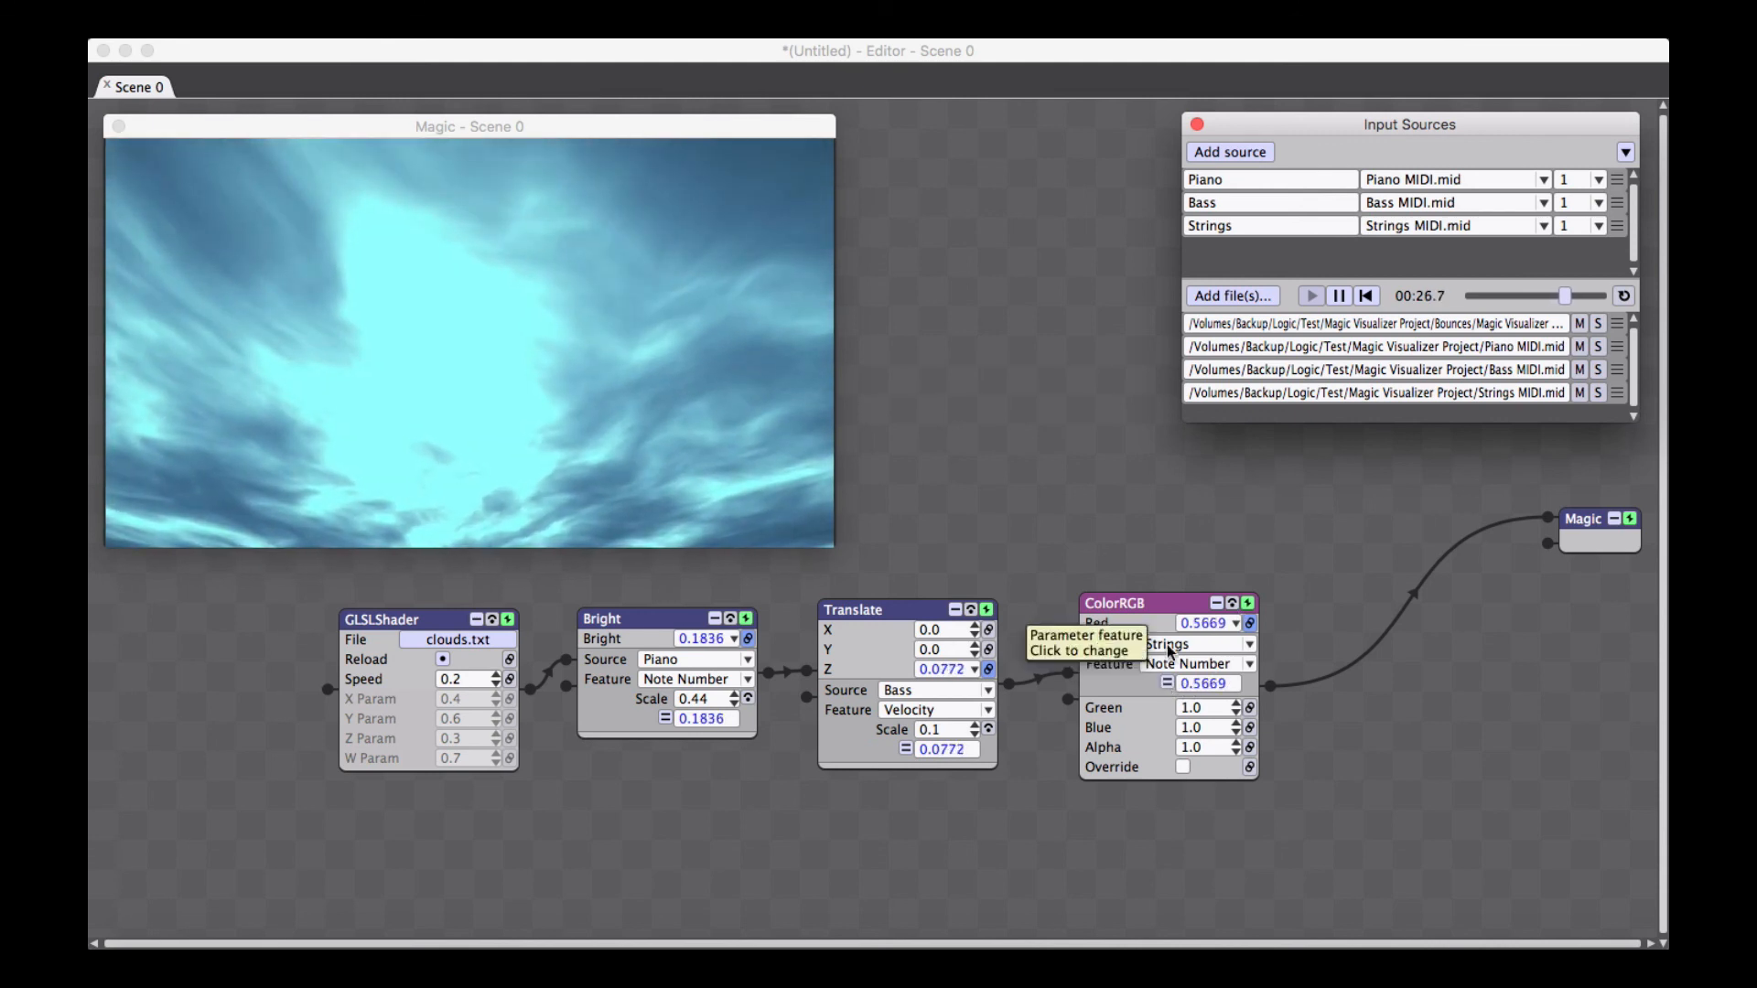
click(1337, 295)
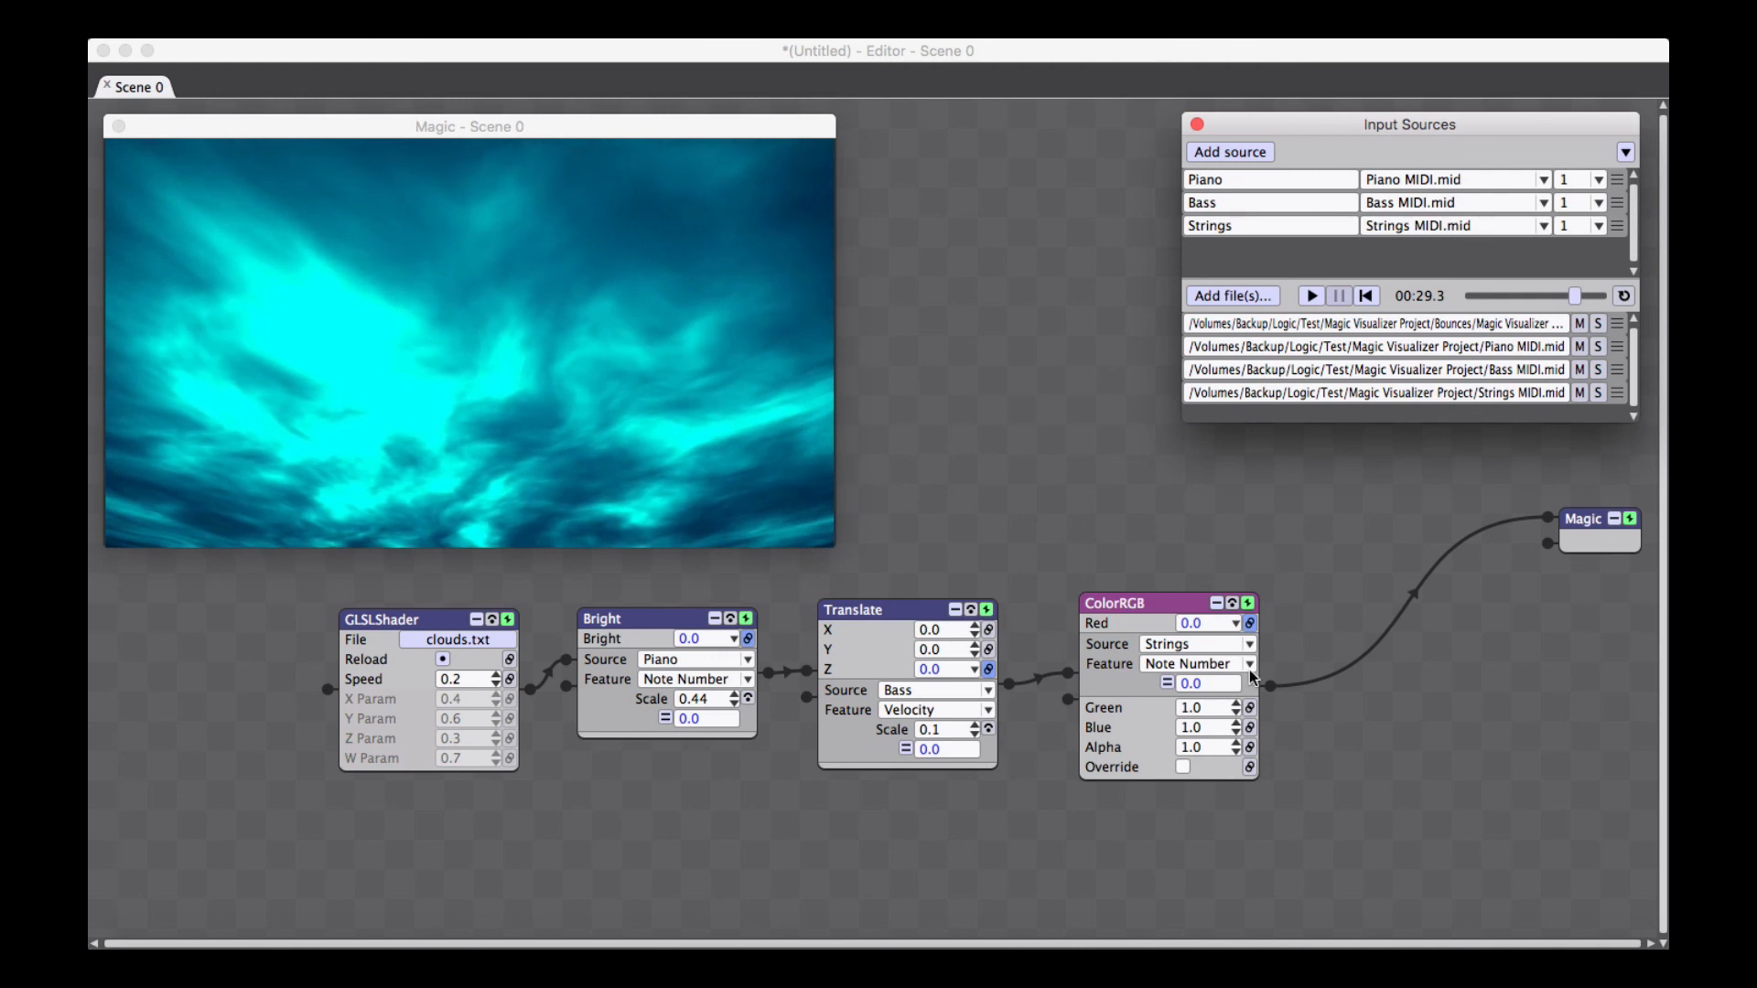
click(1329, 737)
drag(1332, 737, 359, 664)
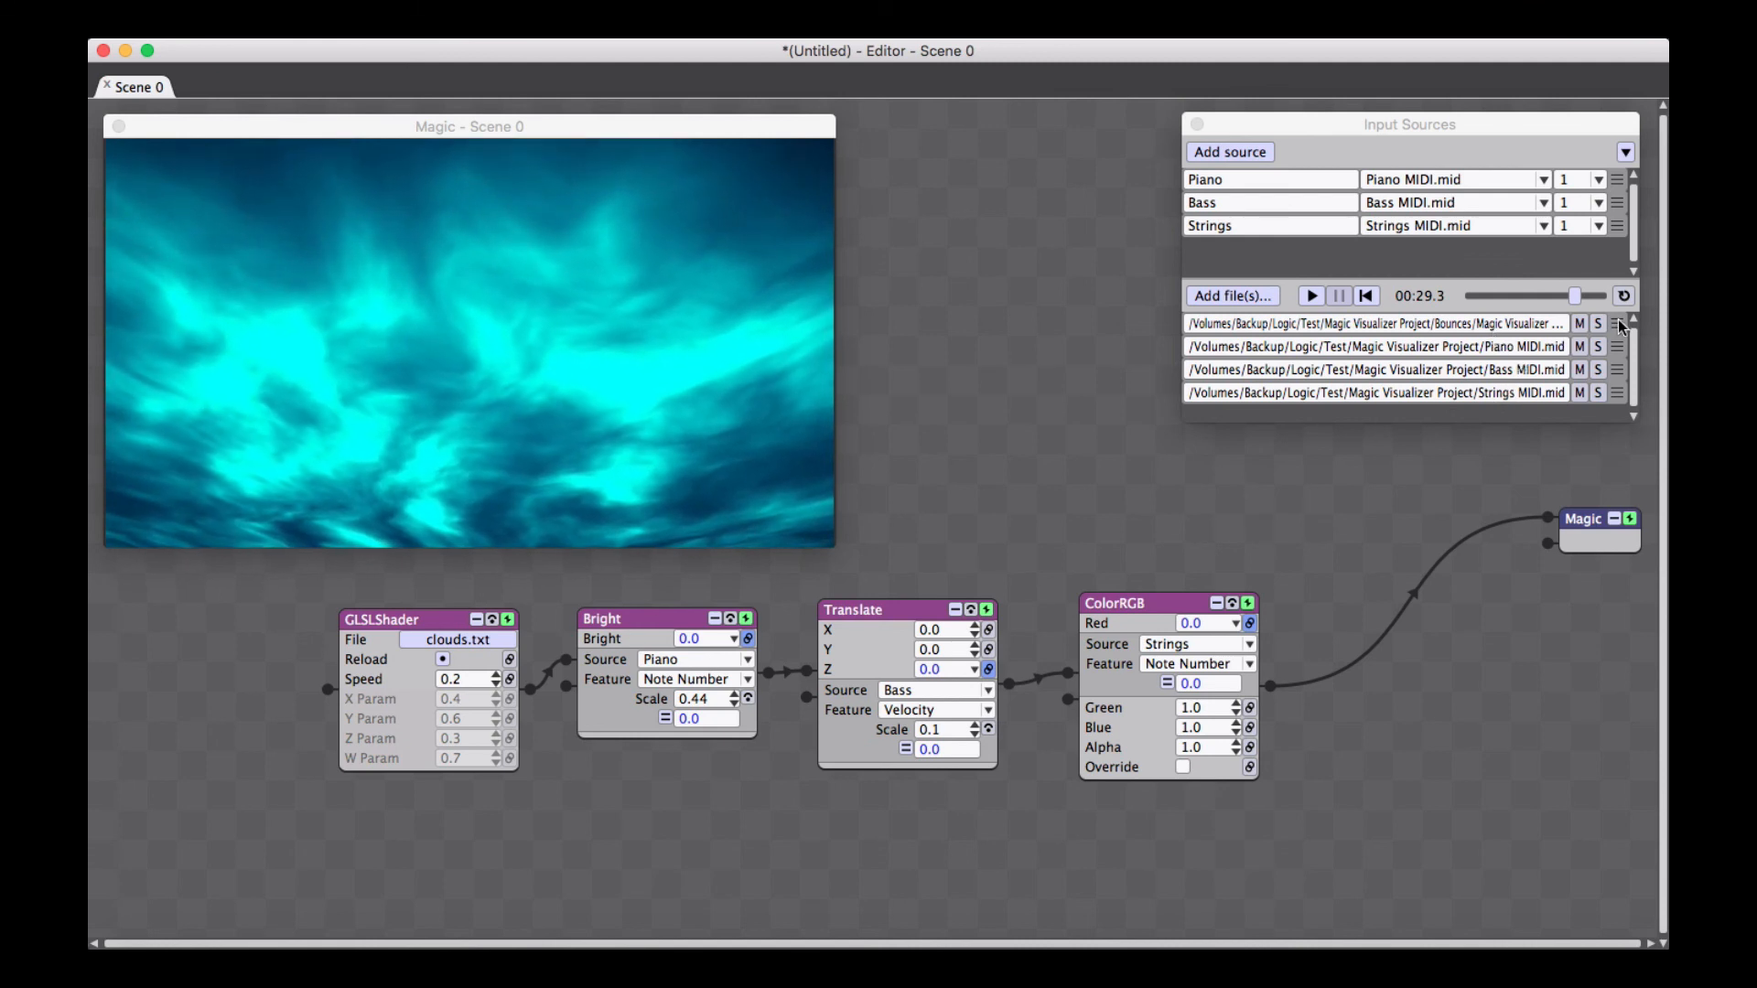
Mute the bounced audio file for a short test playback, return to the start, and unmute it
click(1581, 324)
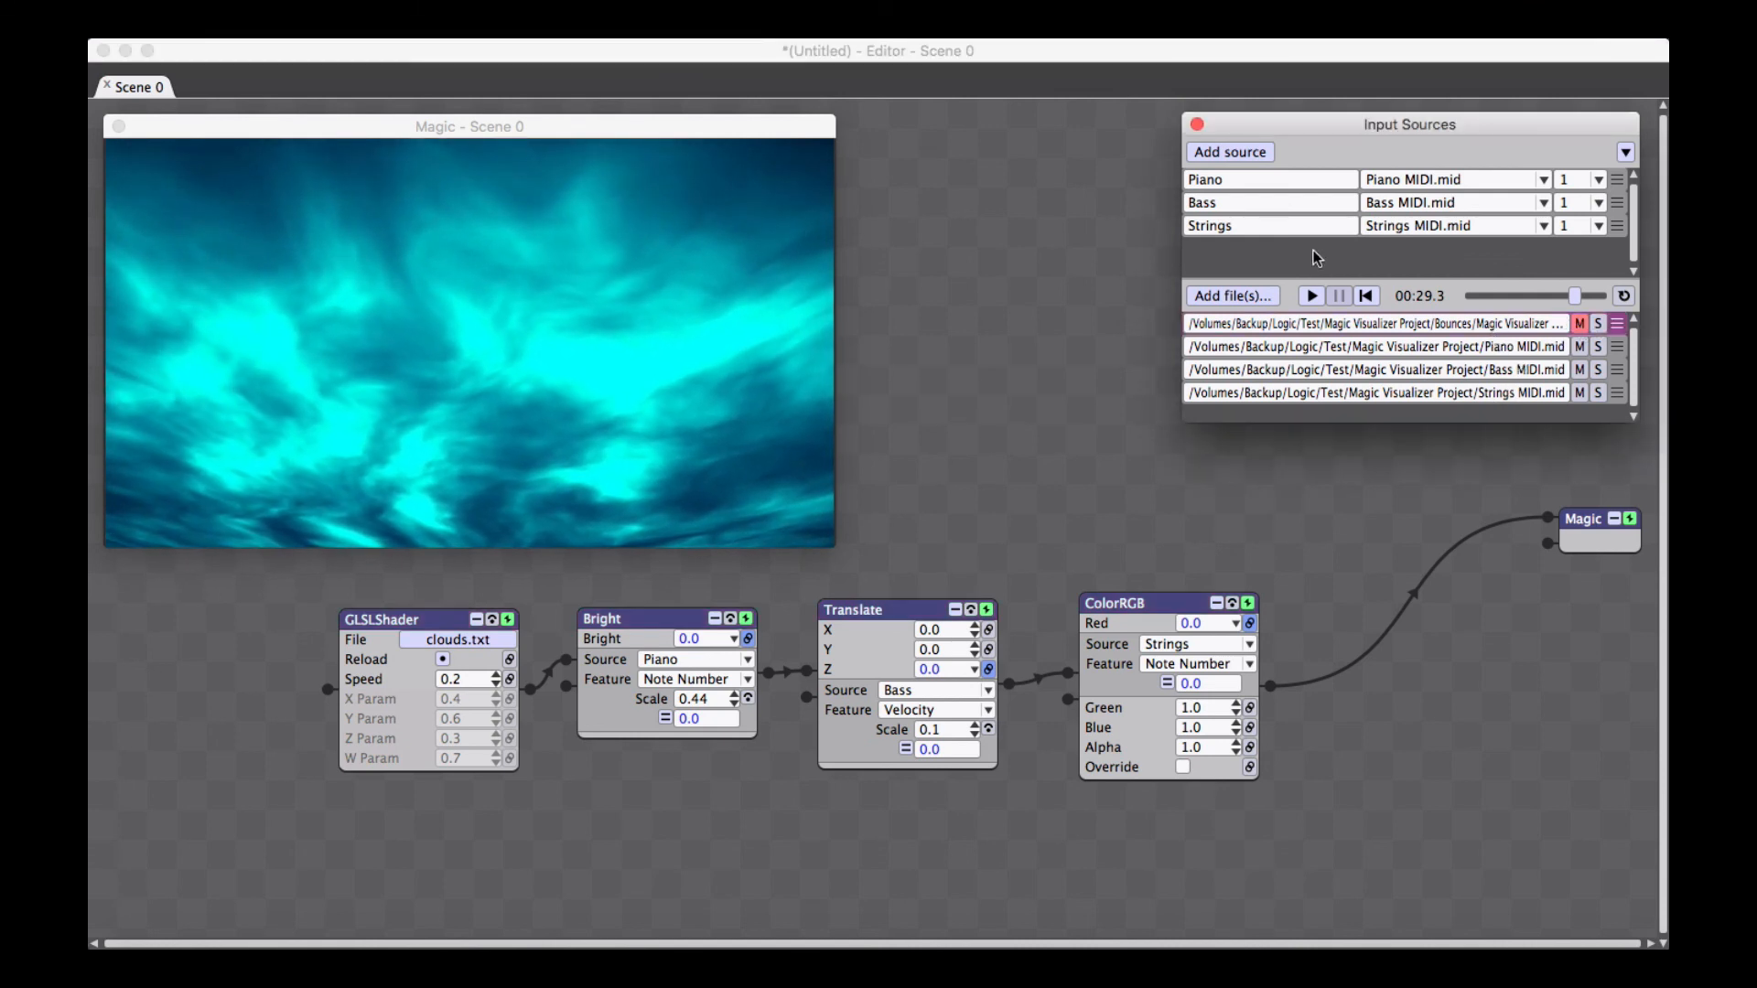
click(1312, 297)
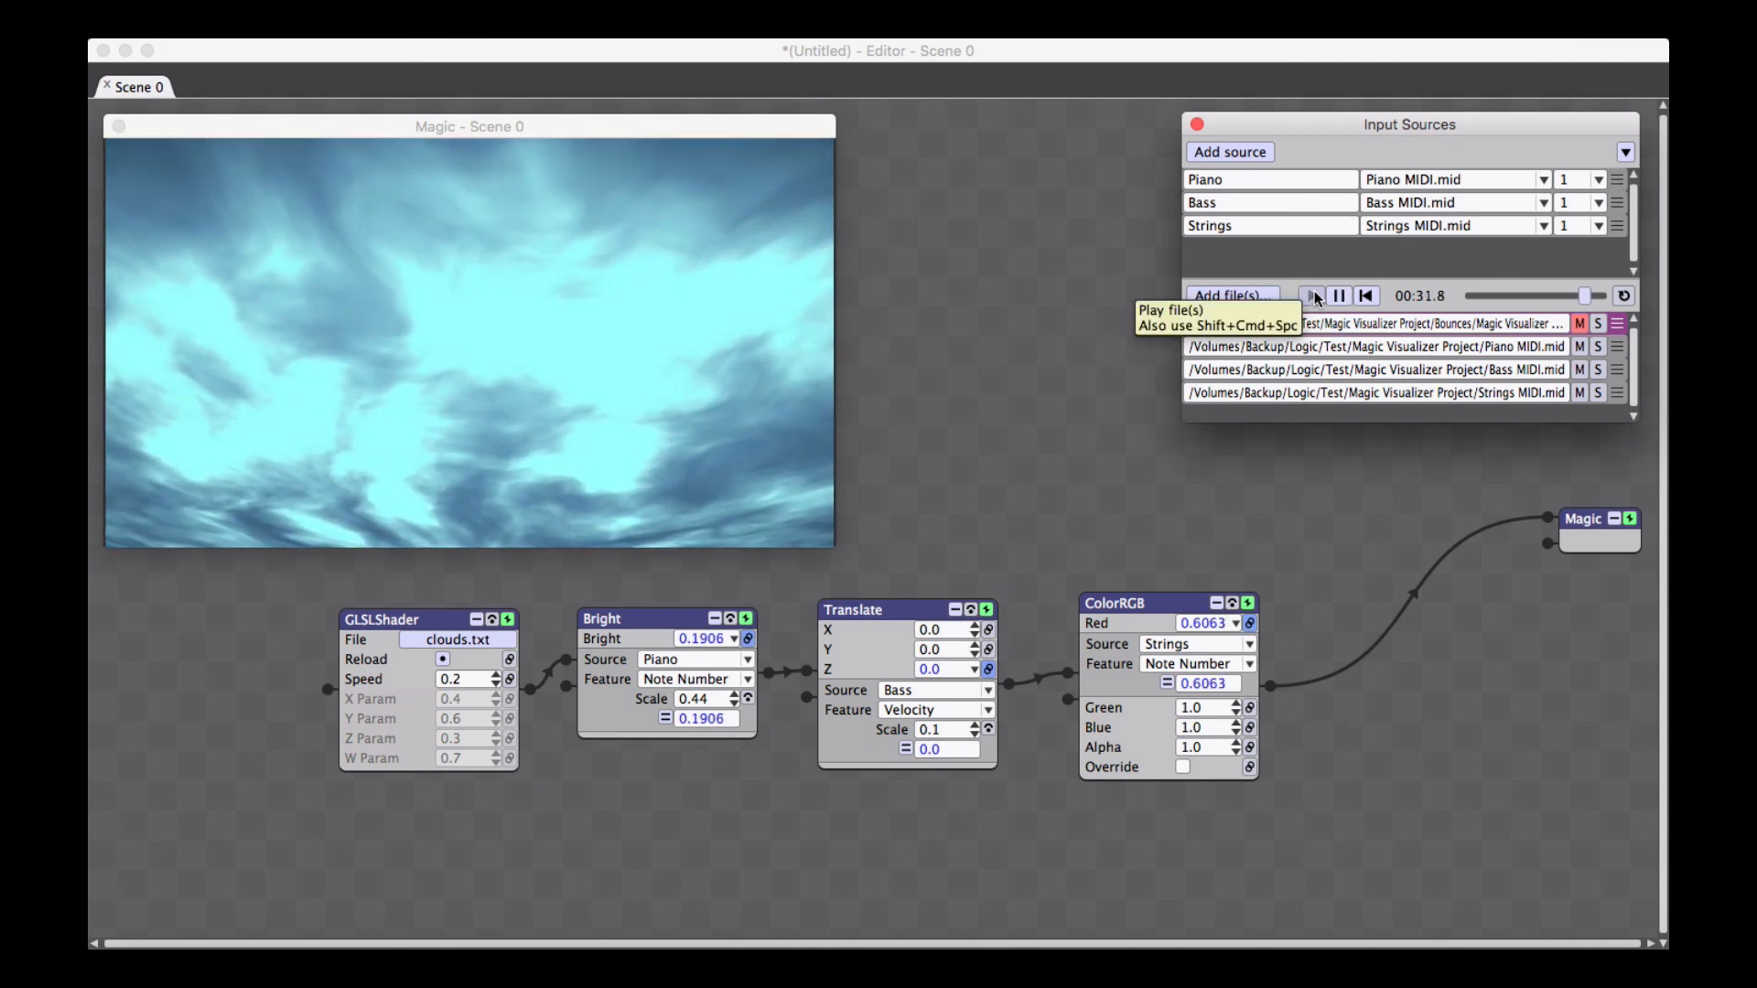
click(1362, 296)
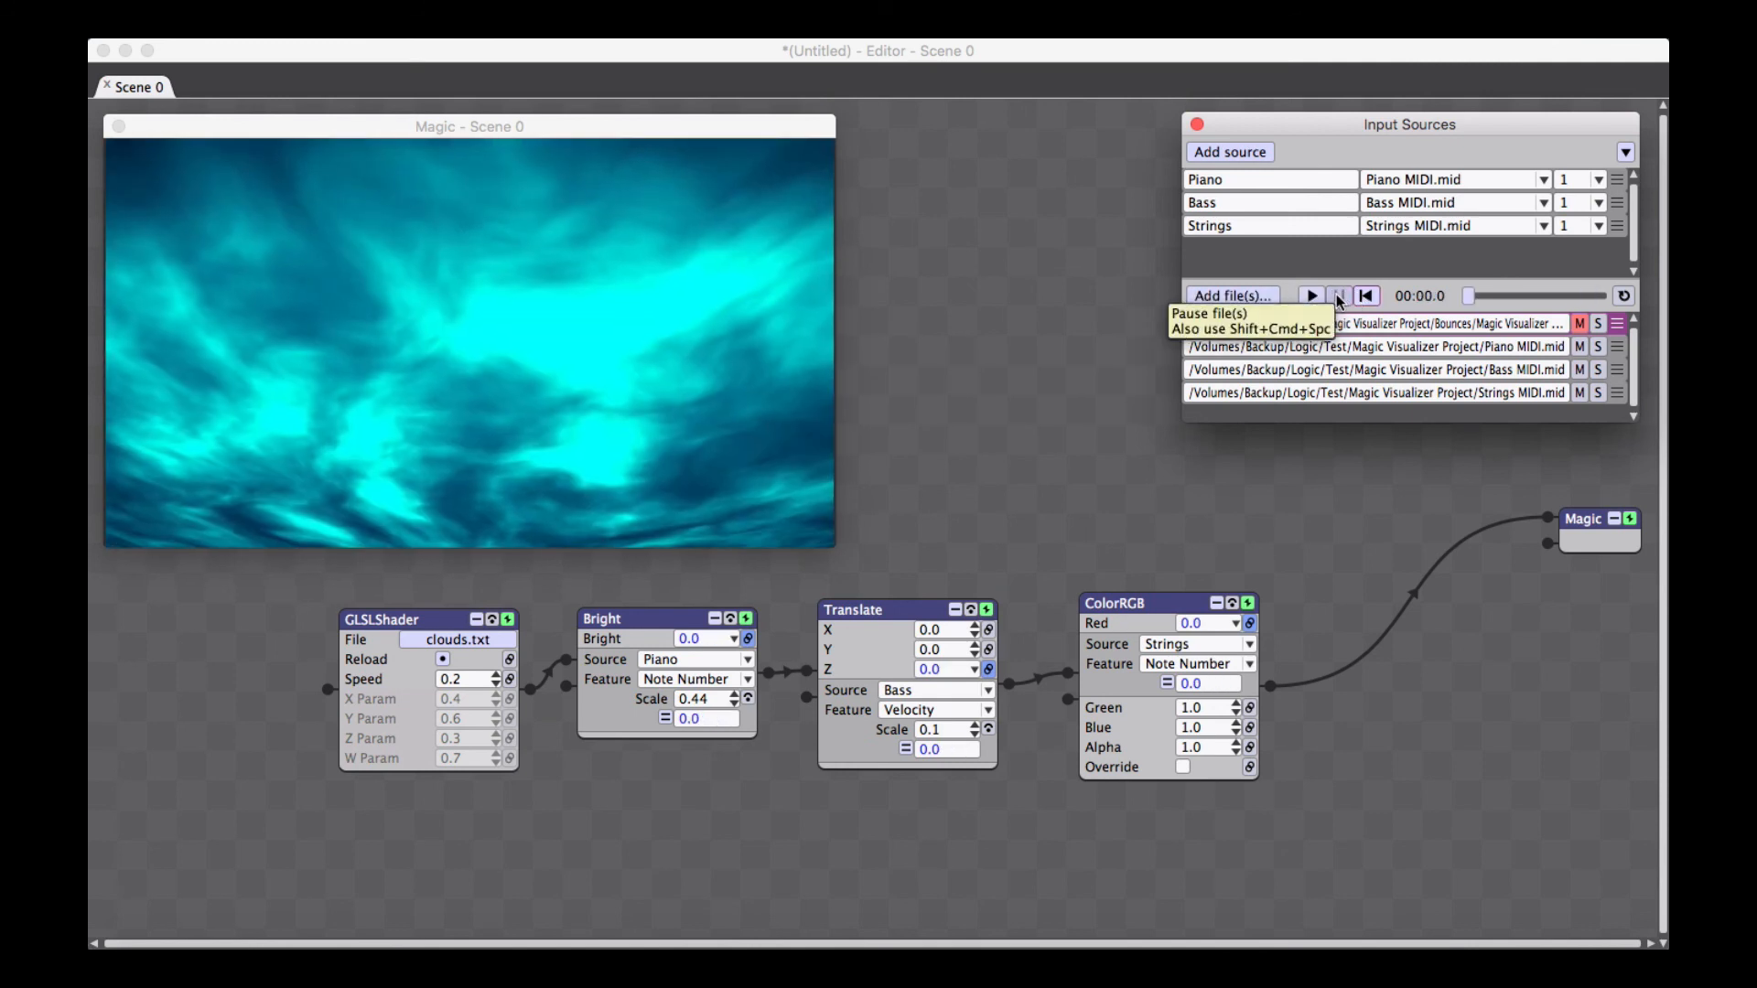
click(1579, 324)
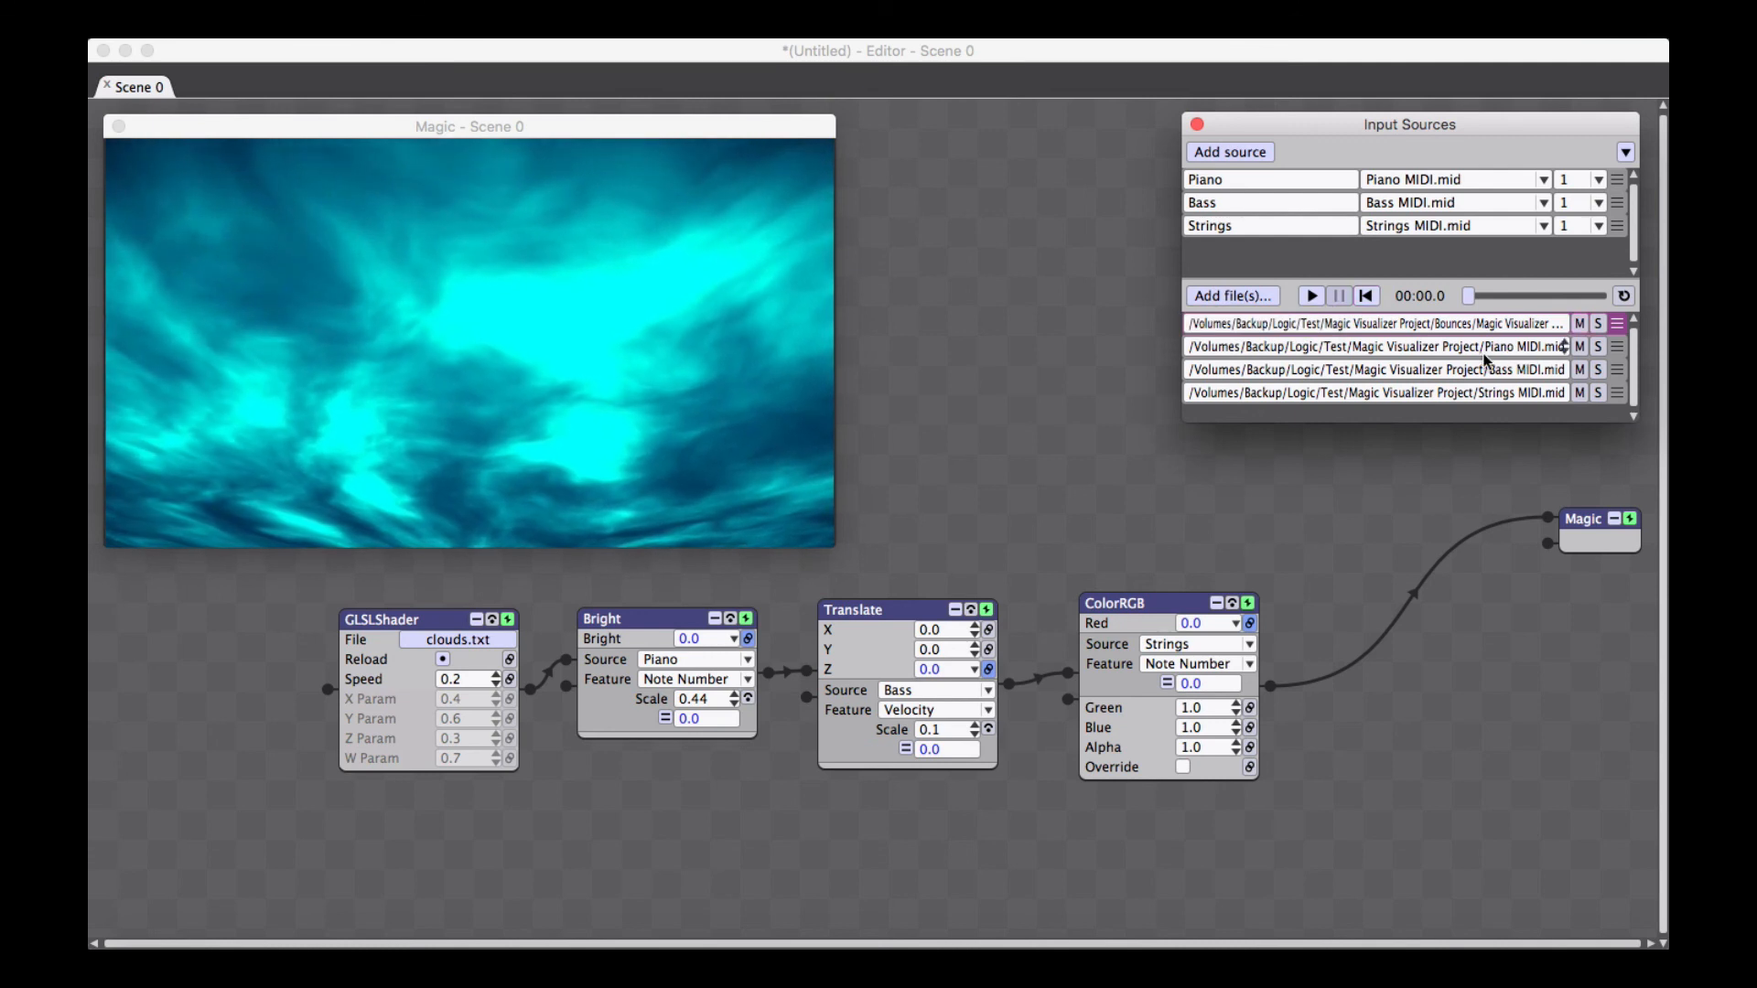
Solo the bounced audio file, play it briefly, pause, and turn the solo off again
click(1595, 328)
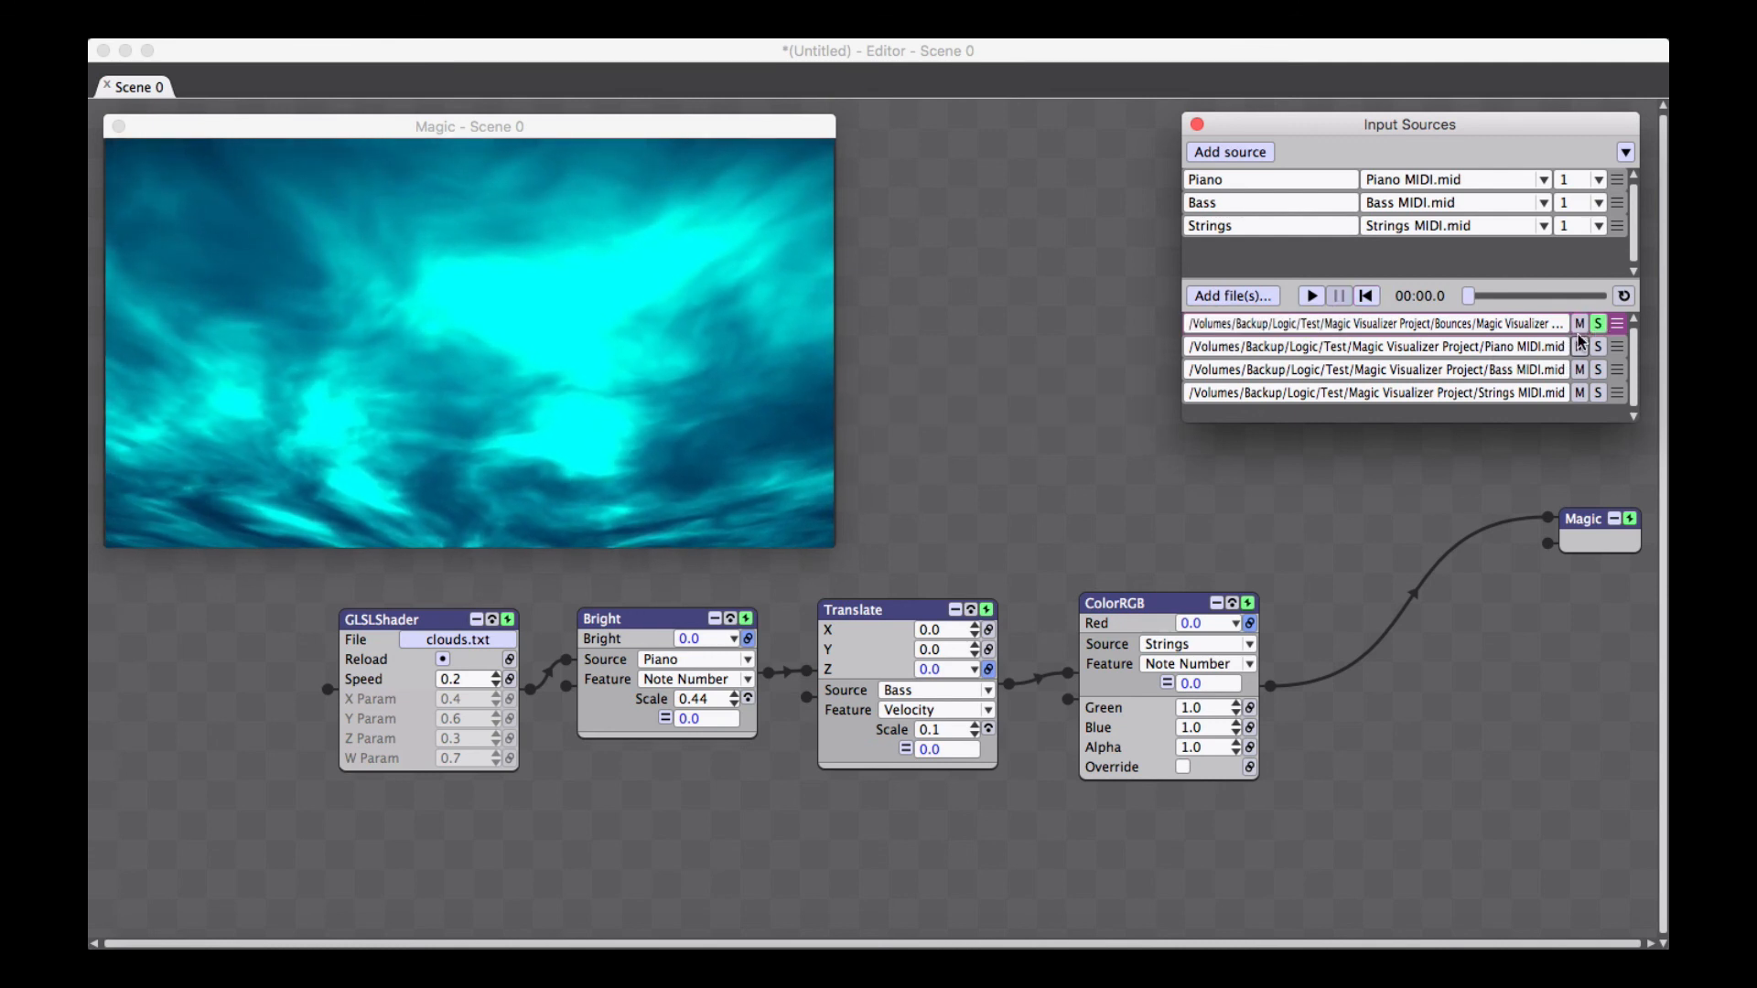
click(1312, 296)
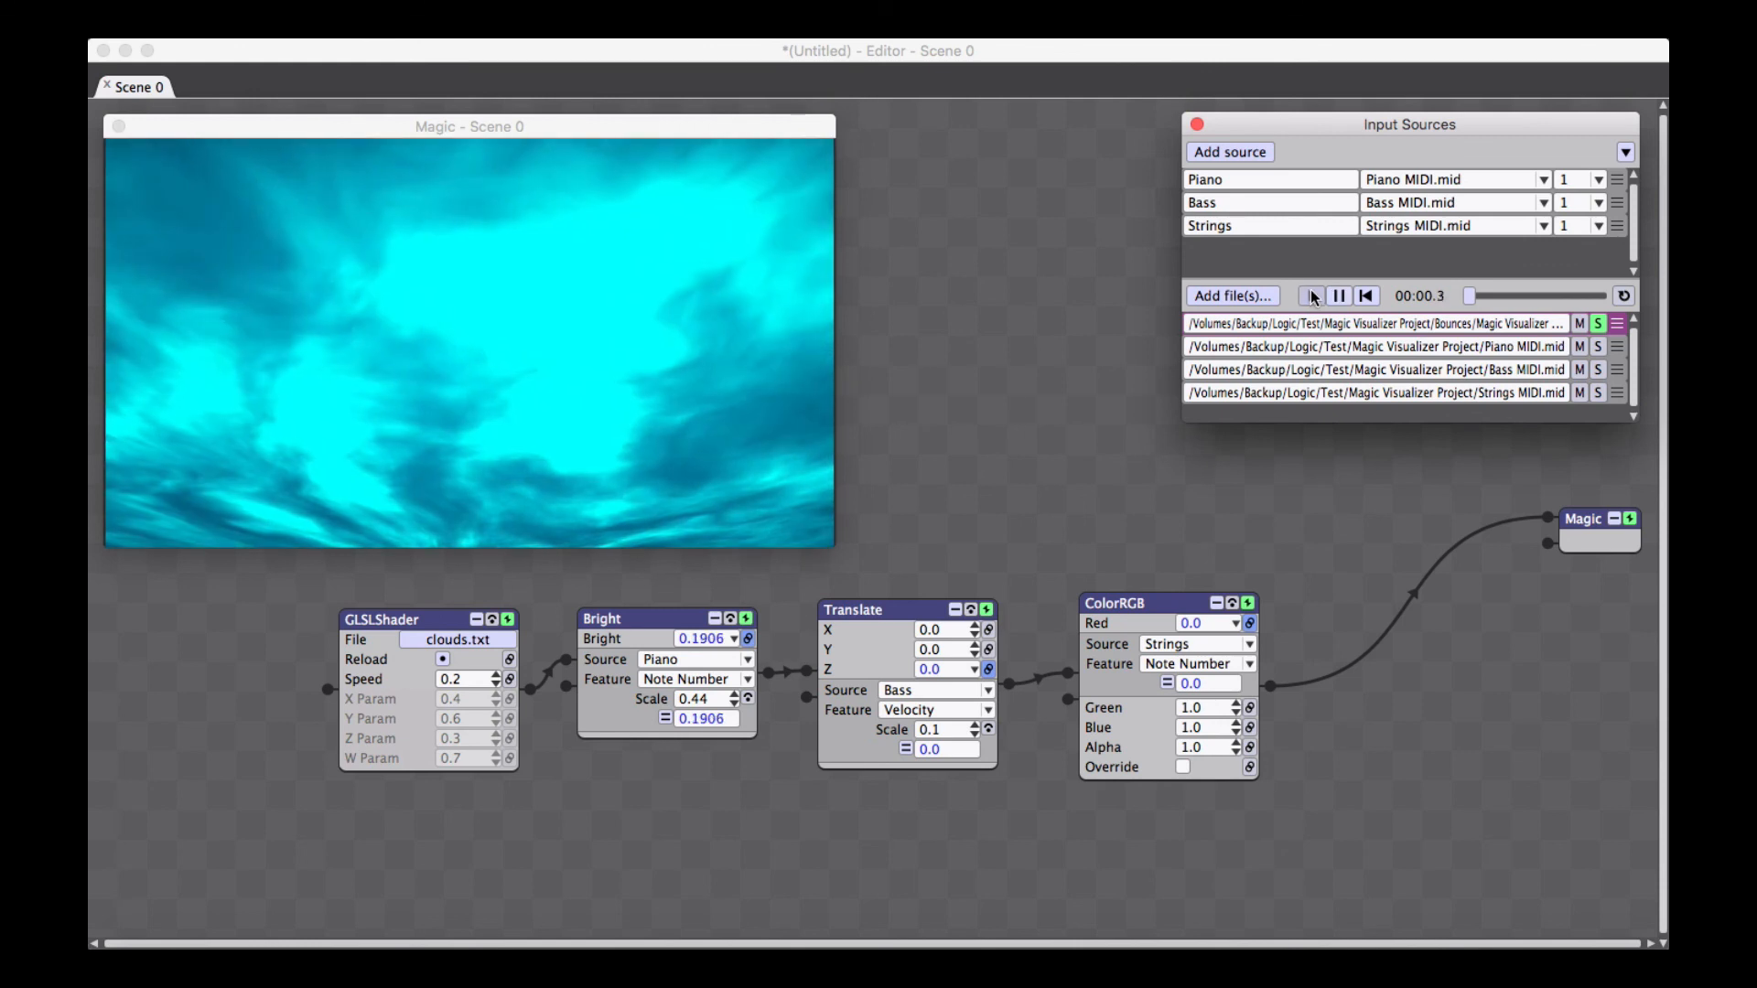
click(1337, 296)
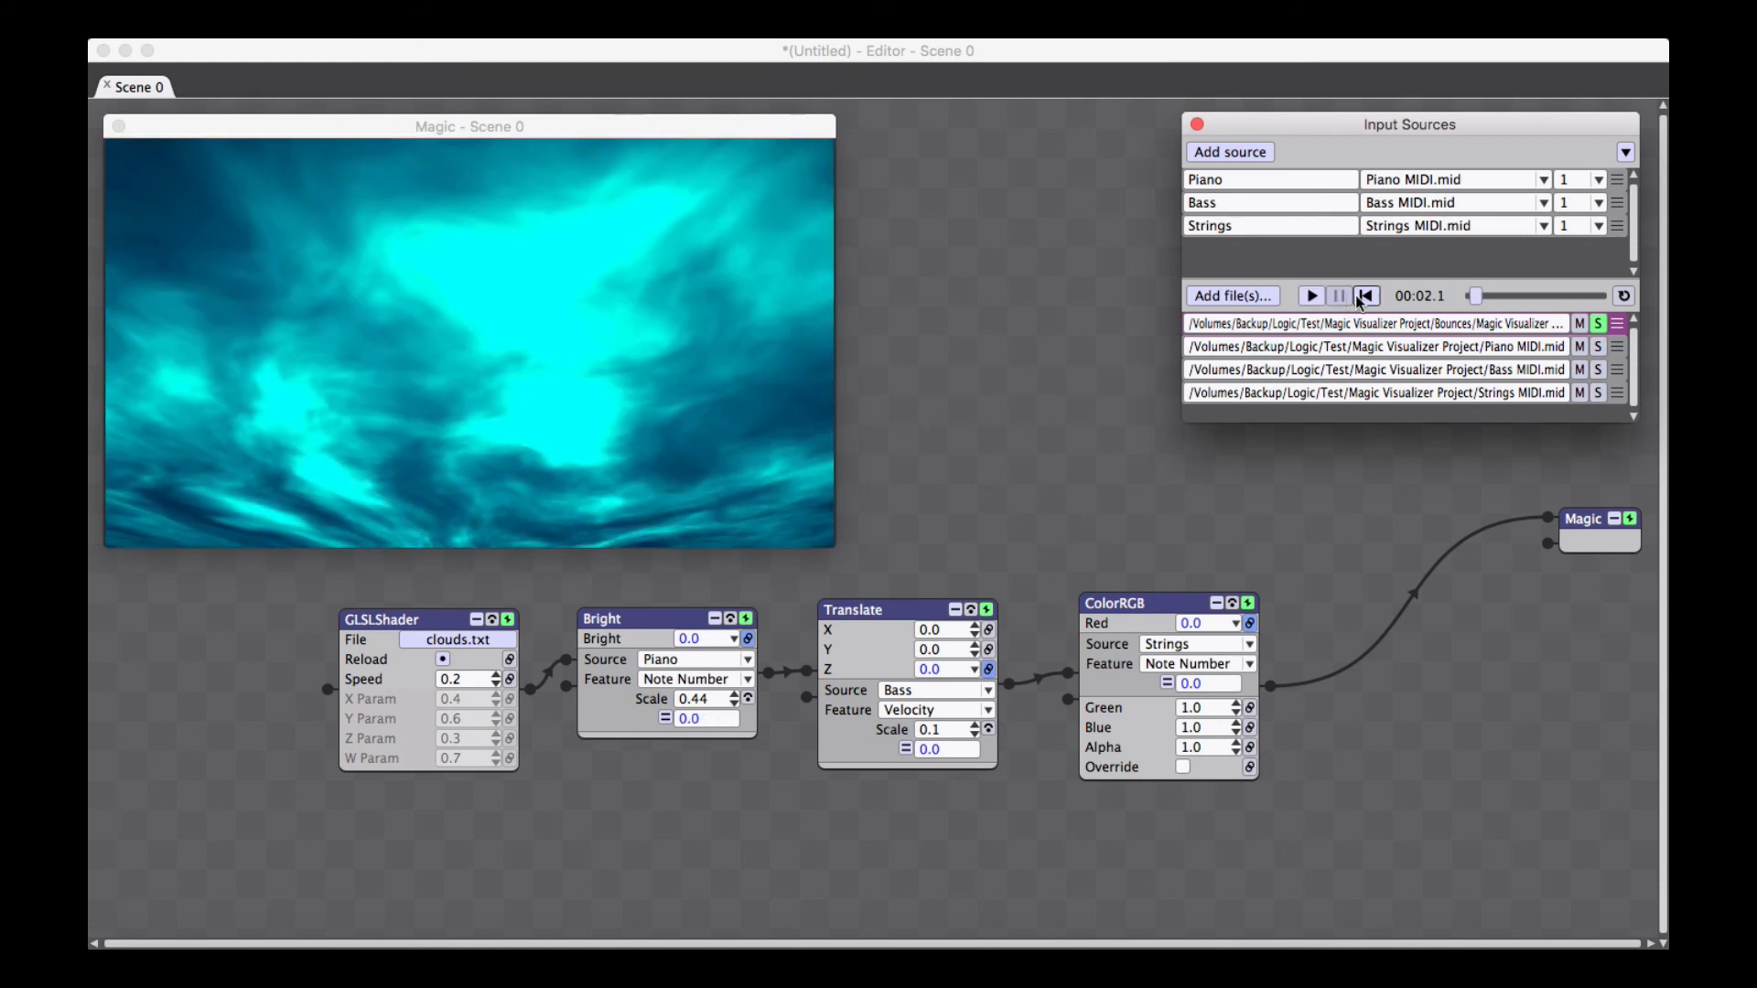
click(1598, 325)
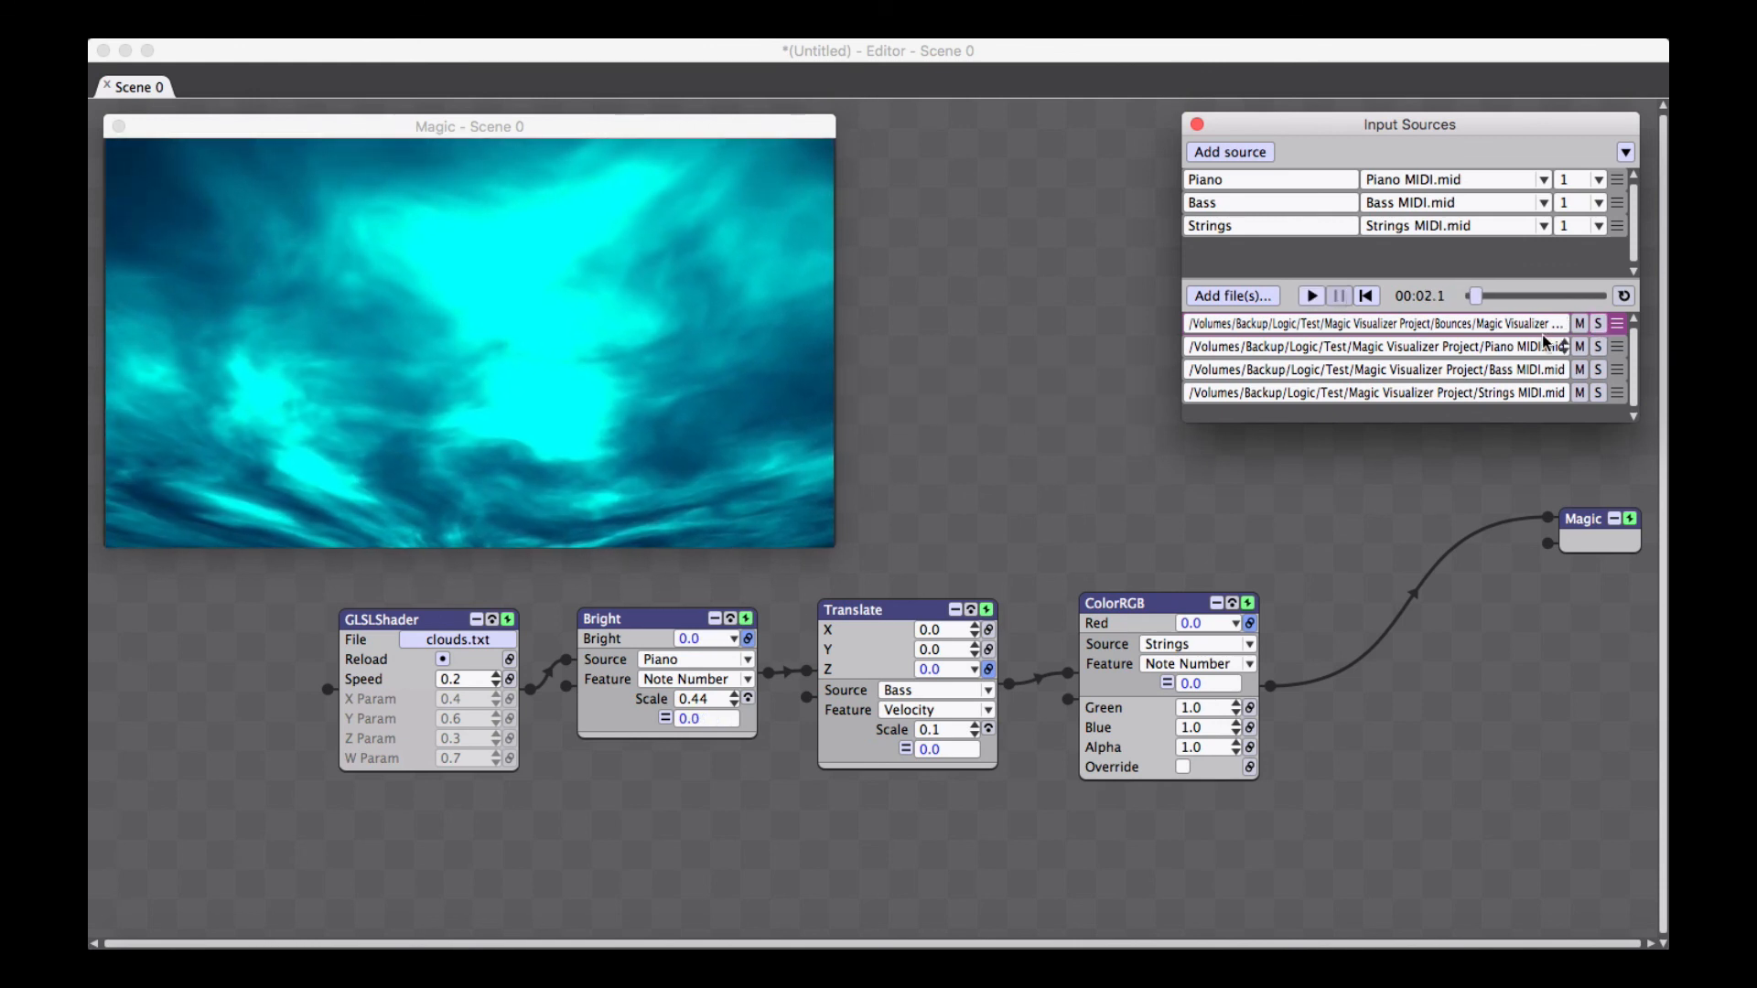